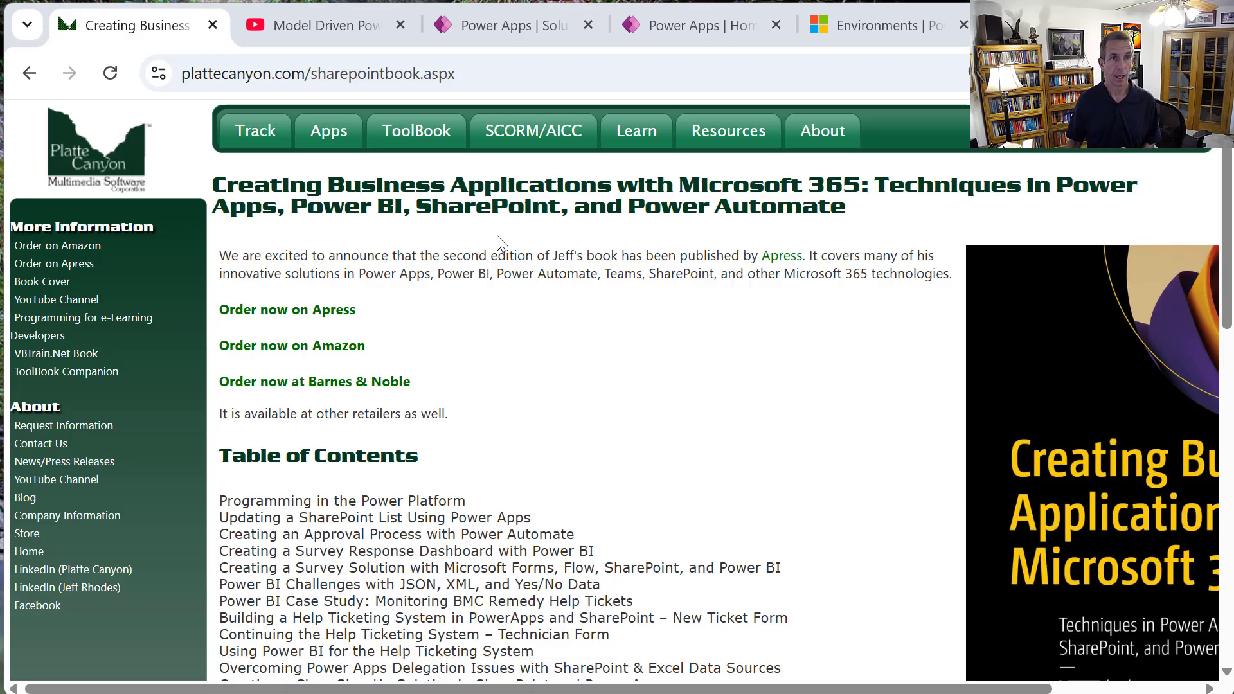
# Switch to the 'Model Driven Power Apps FULL COURSE for Beginners' YouTube video tab.
pyautogui.click(293, 26)
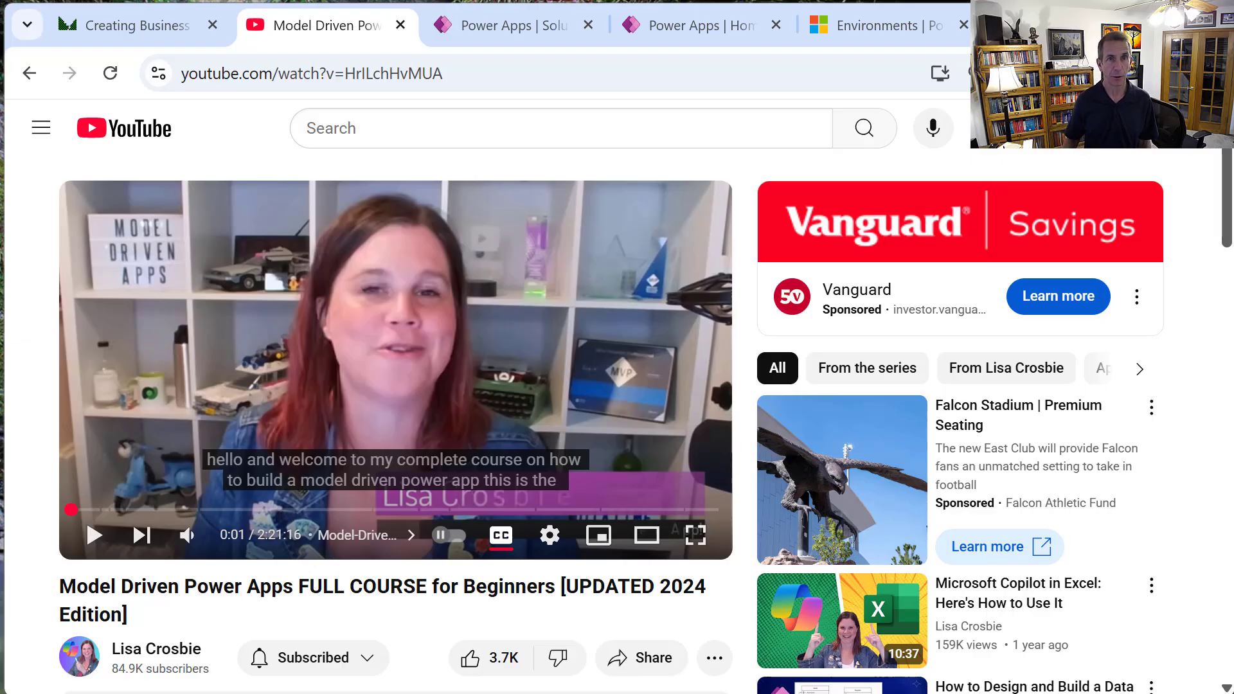
# Switch to the Power Apps tab showing the TrainingCourseSignUp solution's six apps.
pyautogui.click(471, 32)
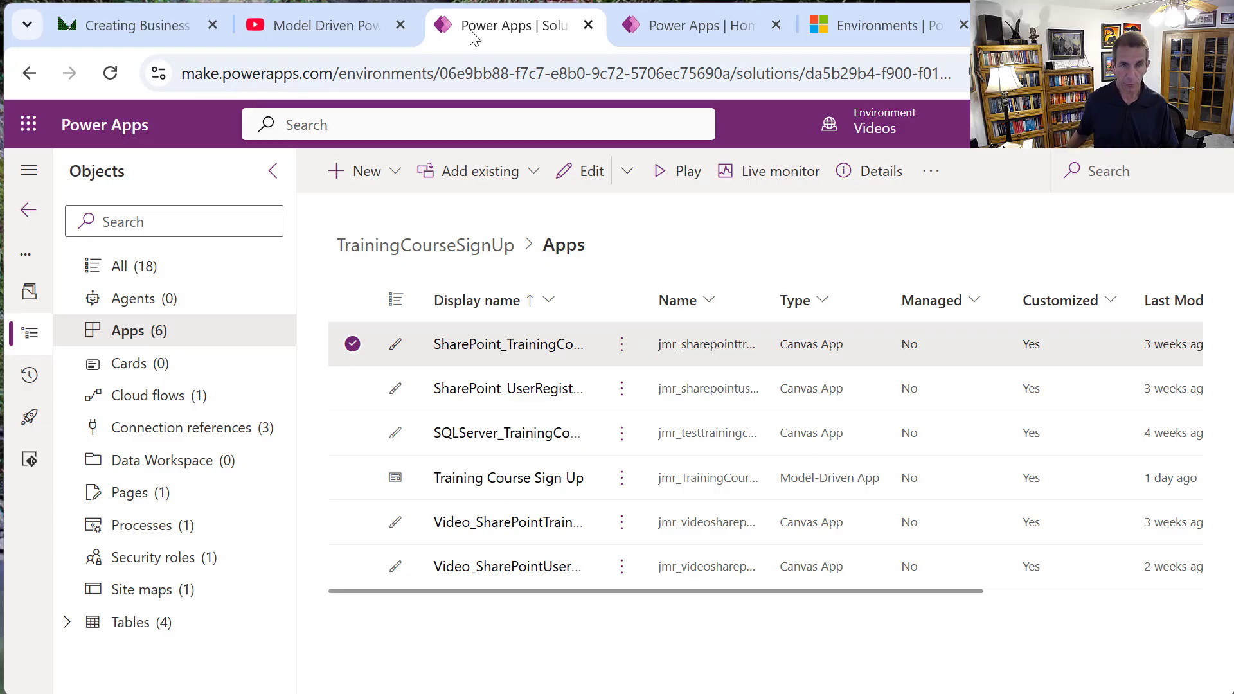
# Switch to Power BI Desktop's SQLServerTrainingCourses model view.
pyautogui.hotkey('alt', 'Tab')
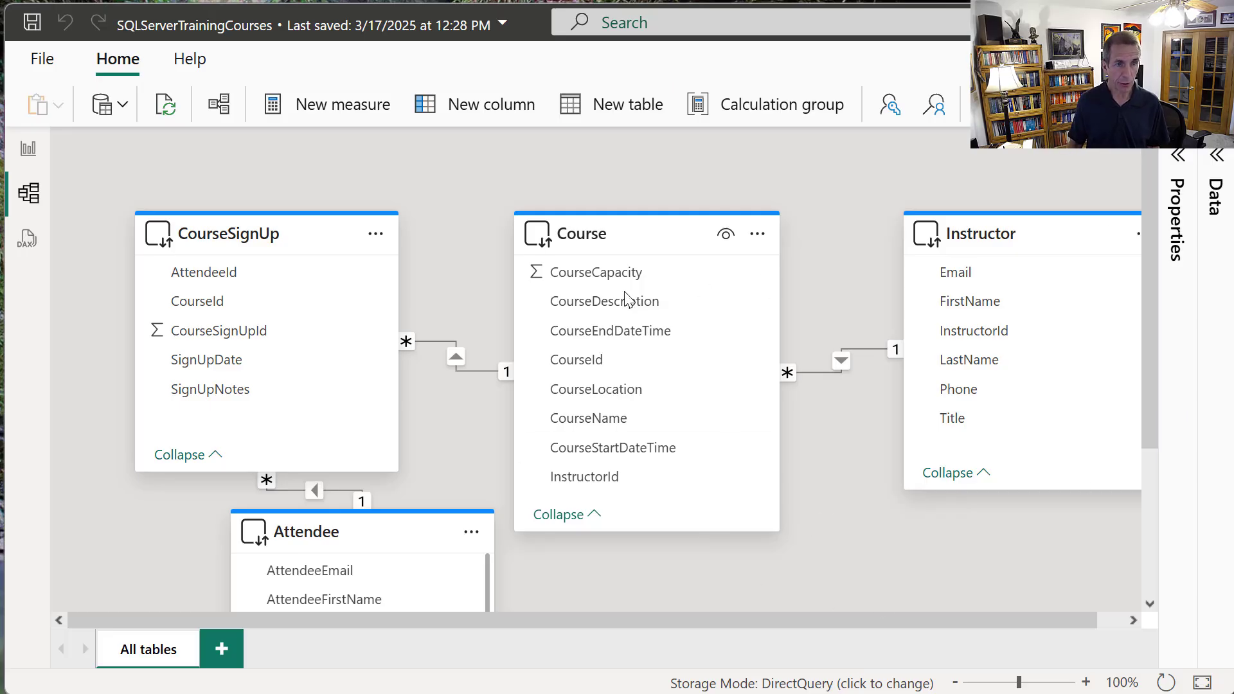
# Inspect the source info of each model table, then return to the Power Apps solution.
pyautogui.moveTo(138, 250)
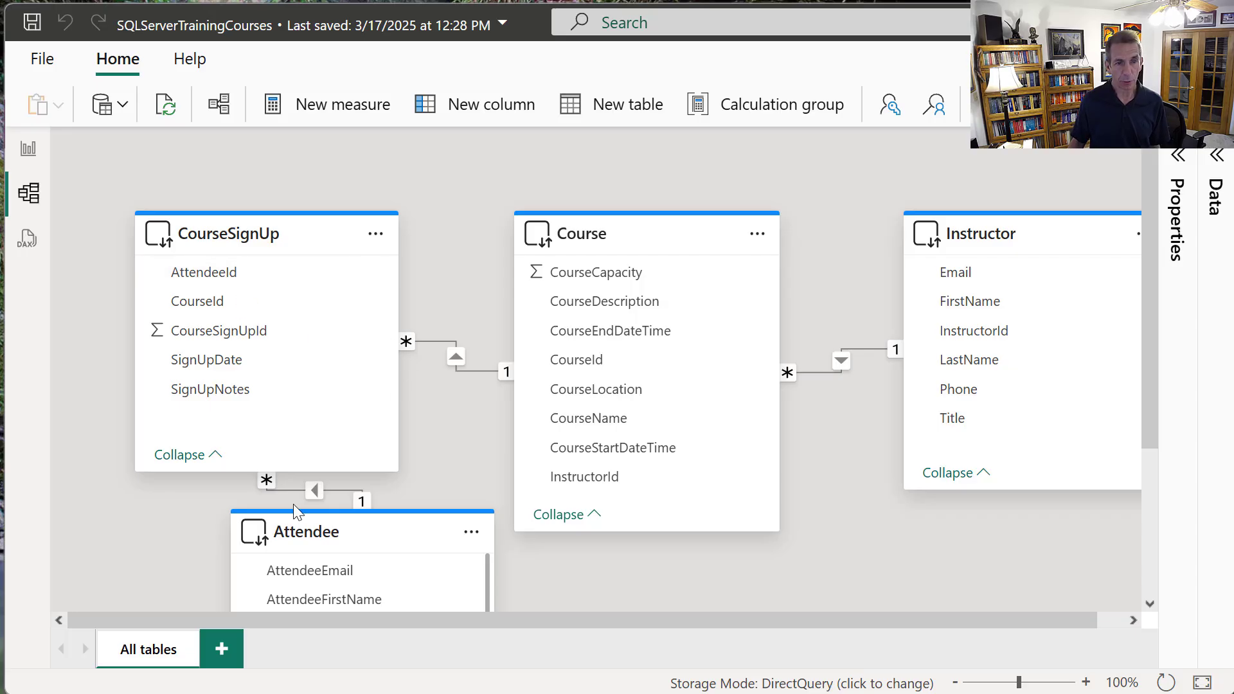
pyautogui.moveTo(403, 533)
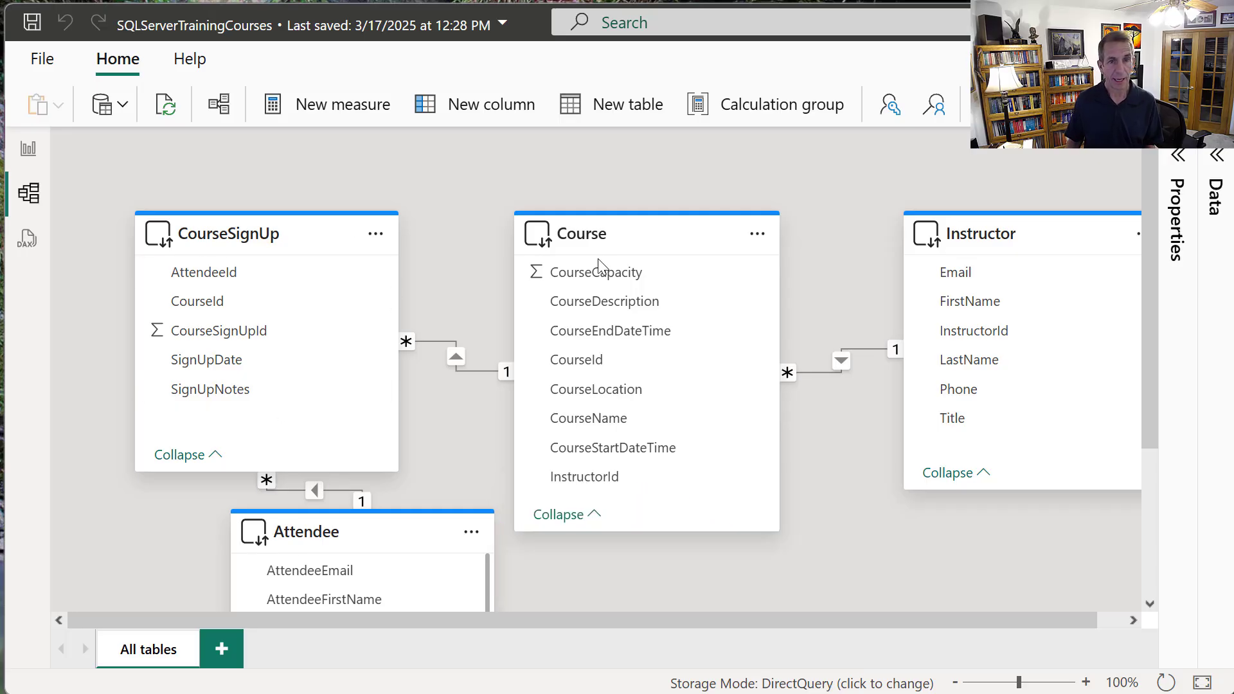
pyautogui.moveTo(643, 255)
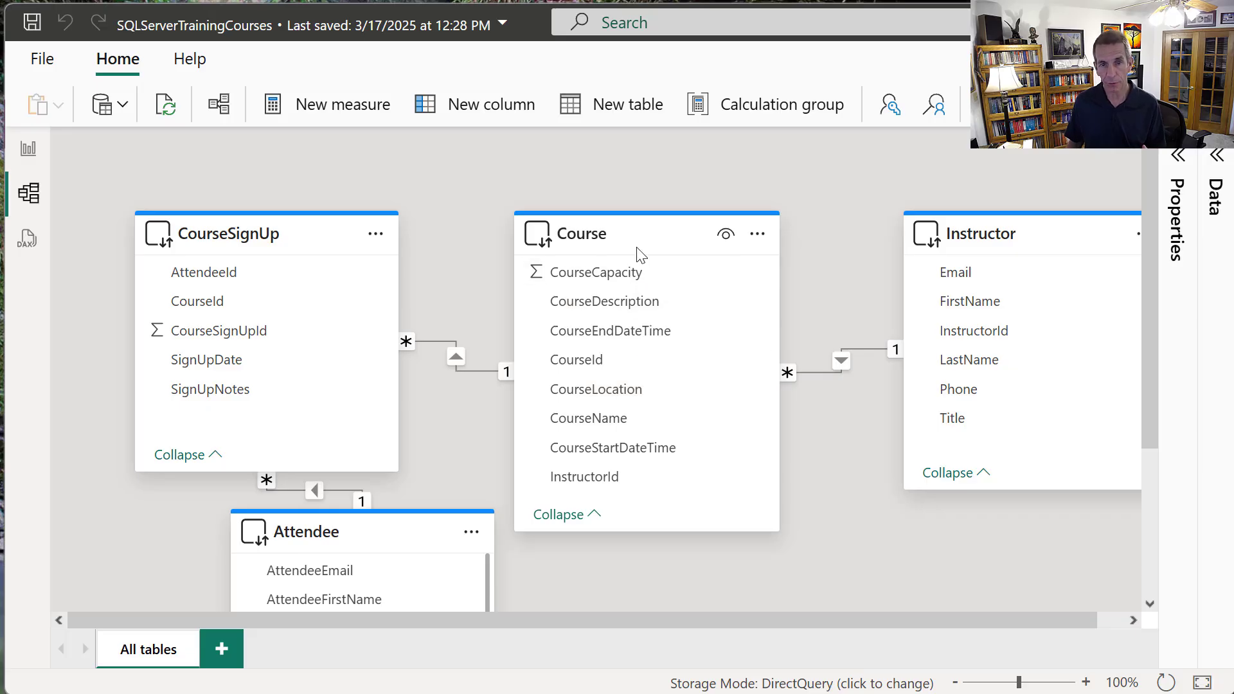
pyautogui.moveTo(981, 474)
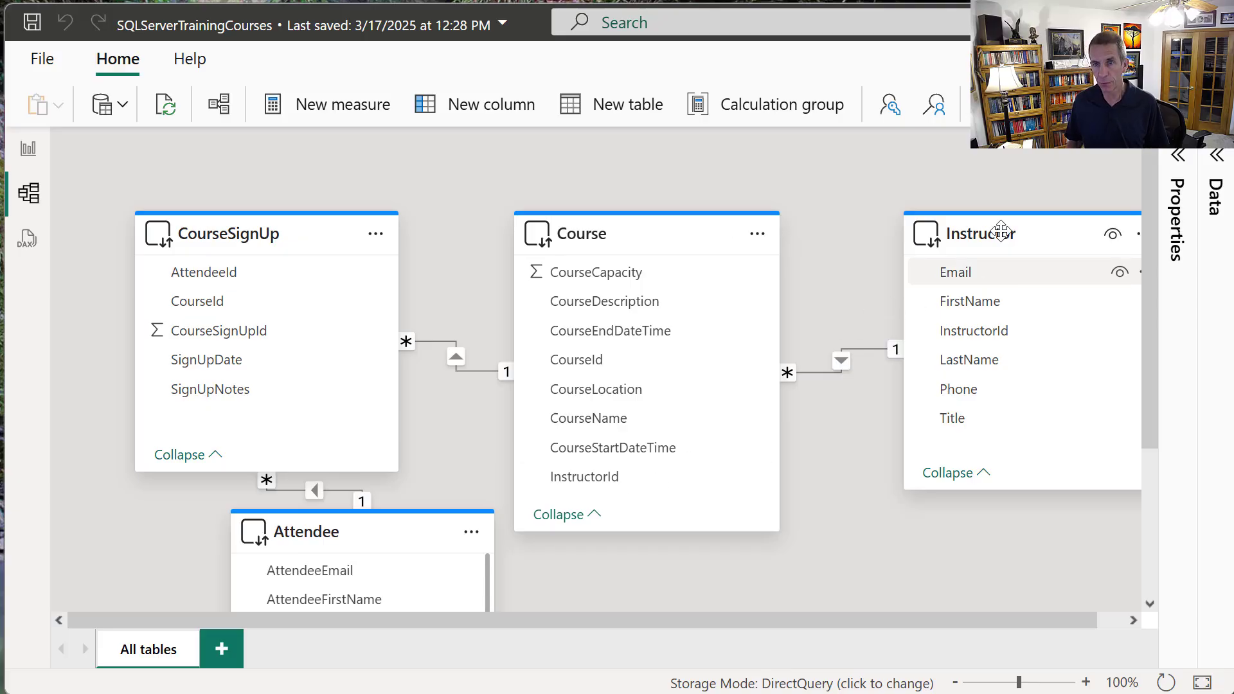
pyautogui.moveTo(996, 236)
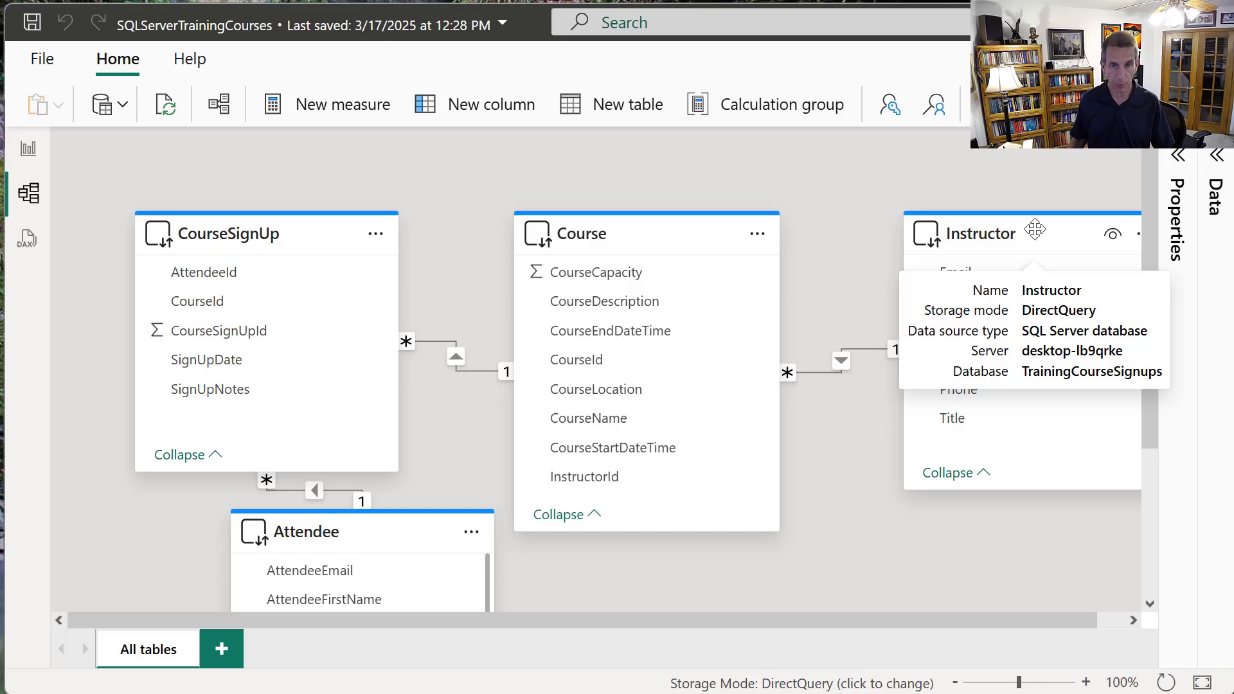
pyautogui.hotkey('alt', 'Tab')
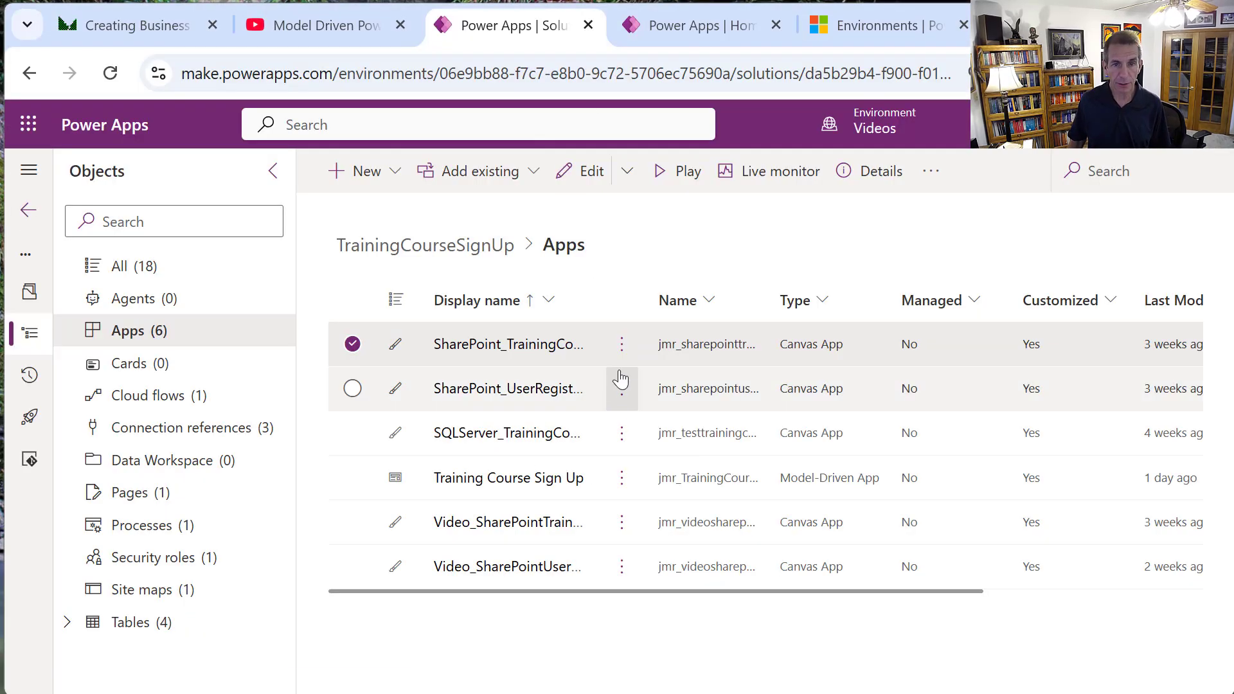
# Play the SharePoint_TrainingCourseSignUps app and open Sign Ups, dismissing the conversion error.
pyautogui.click(621, 349)
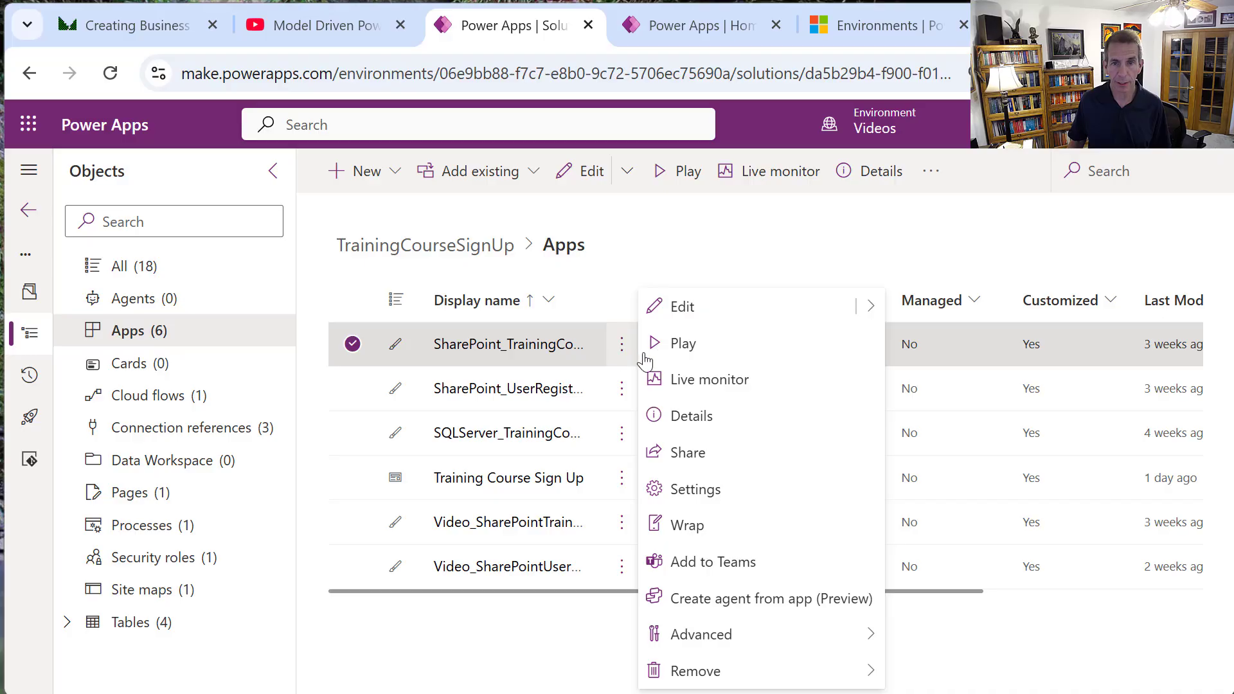
pyautogui.click(683, 351)
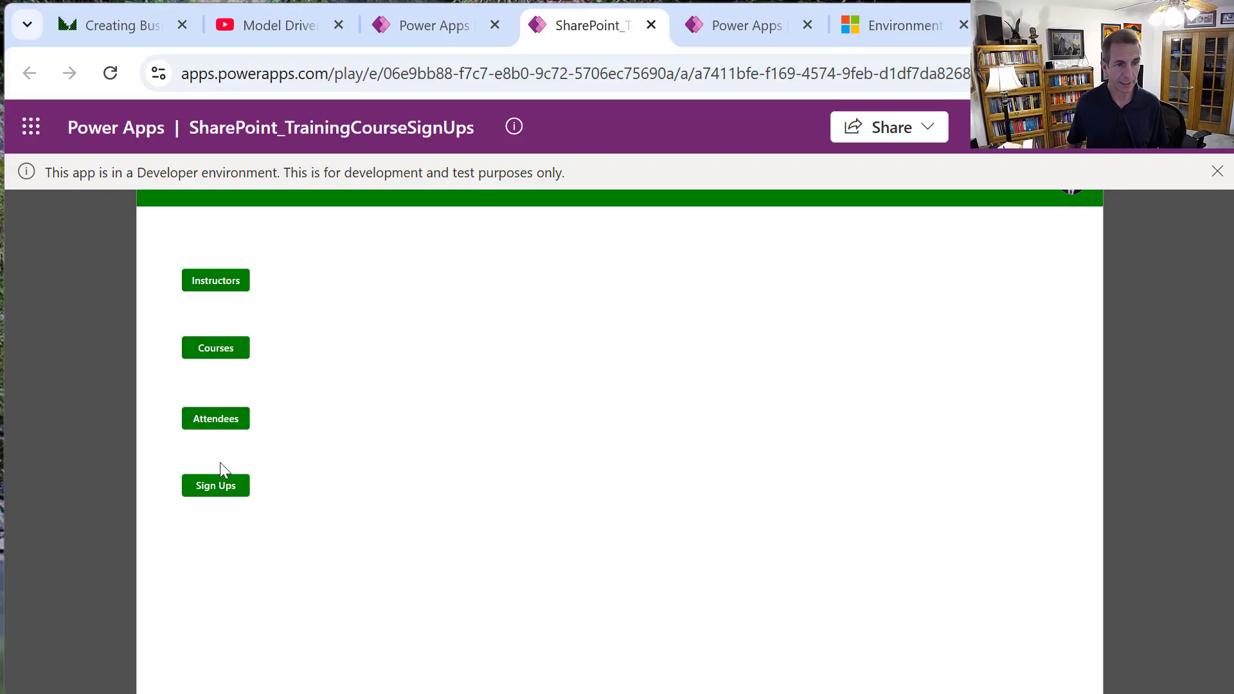
pyautogui.click(224, 498)
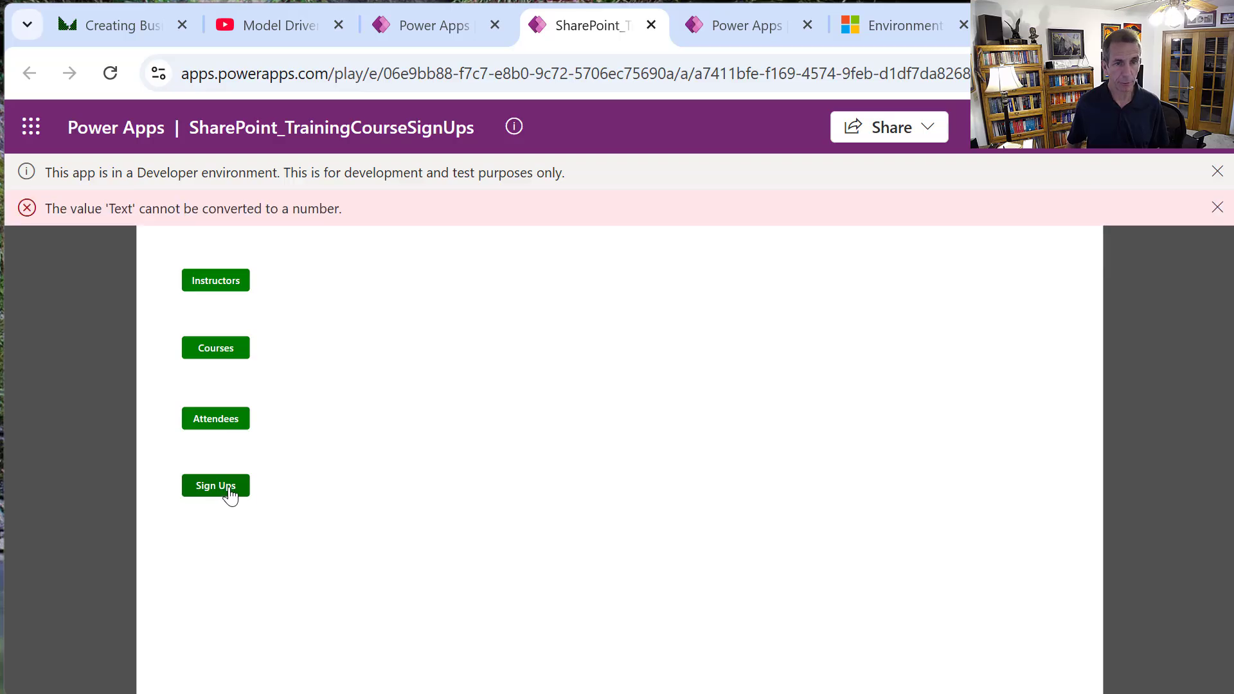
pyautogui.click(1216, 207)
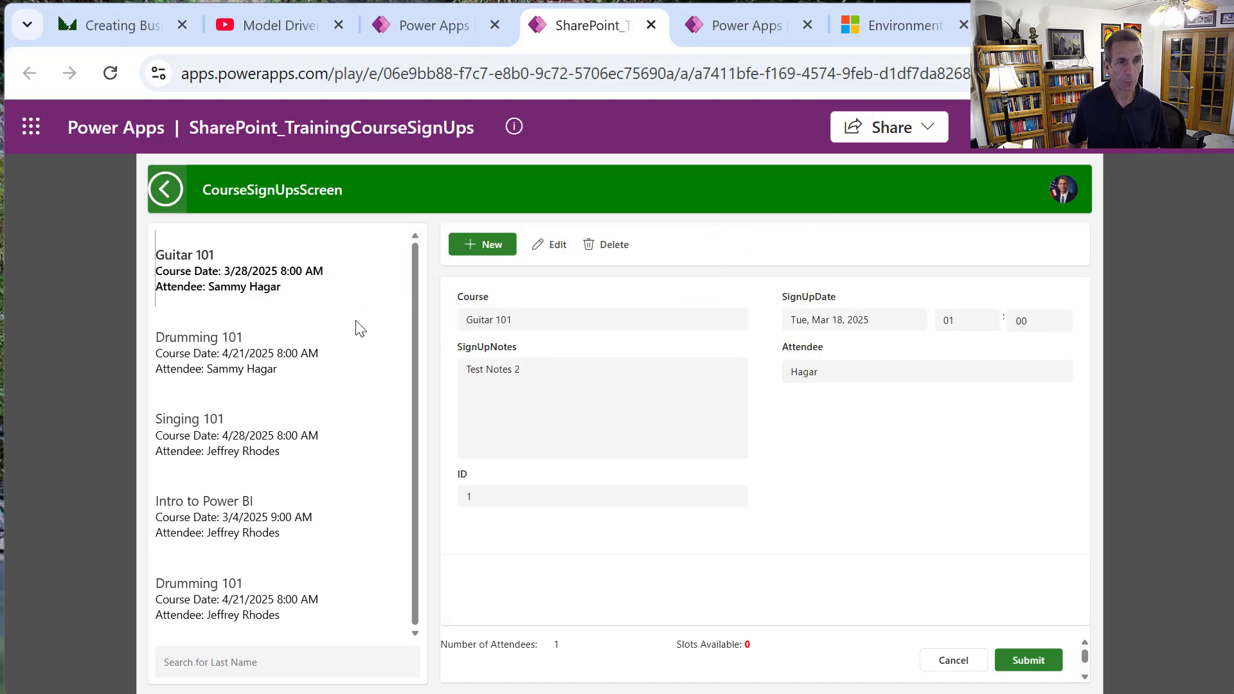
# Edit the Guitar 101 sign-up, switching its attendee to another person and back.
pyautogui.moveTo(287, 295)
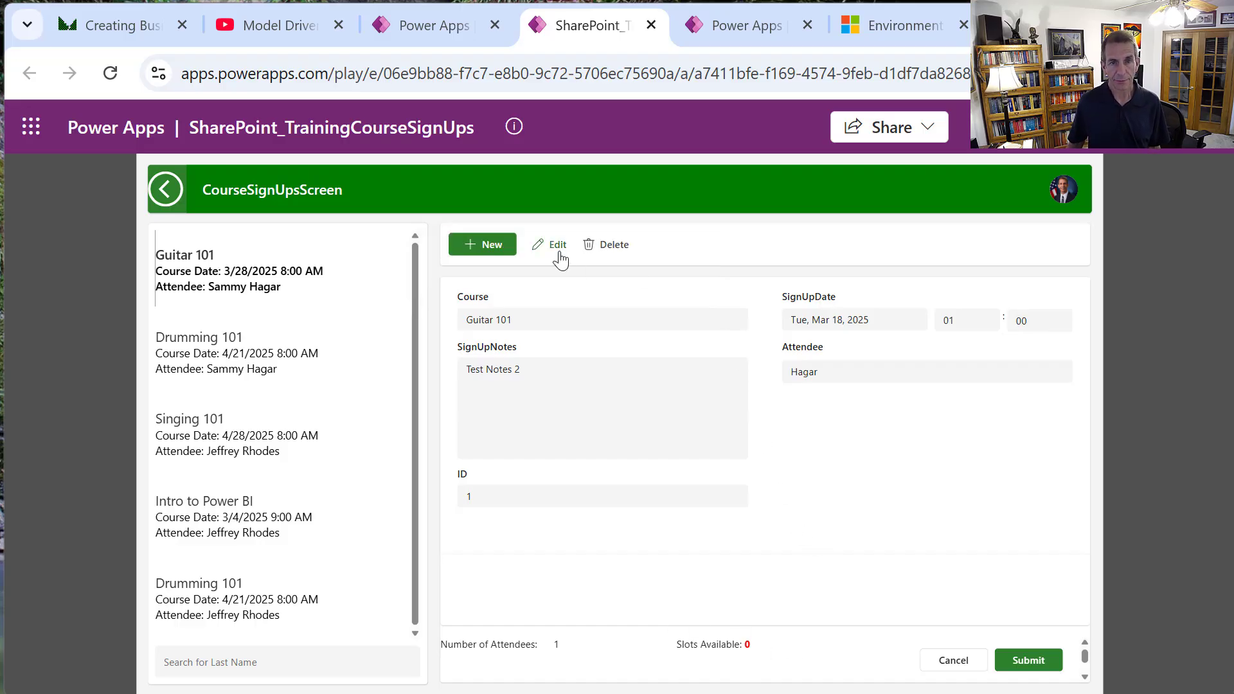
pyautogui.click(558, 257)
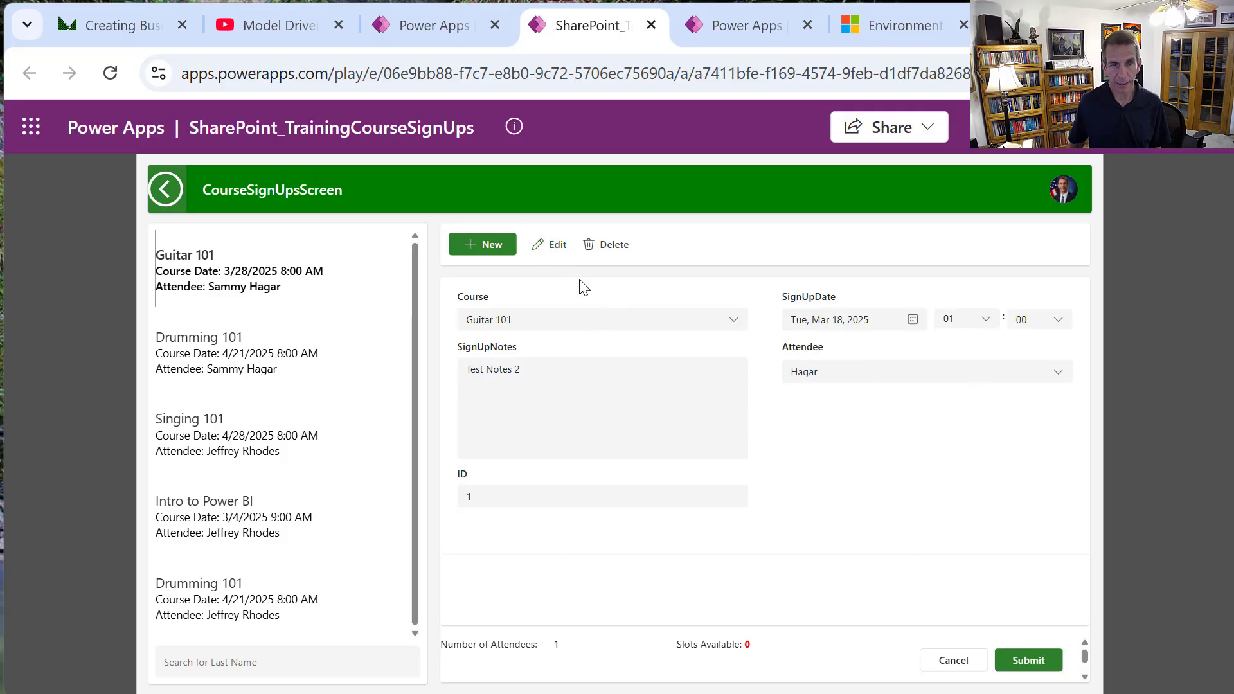
pyautogui.click(1049, 377)
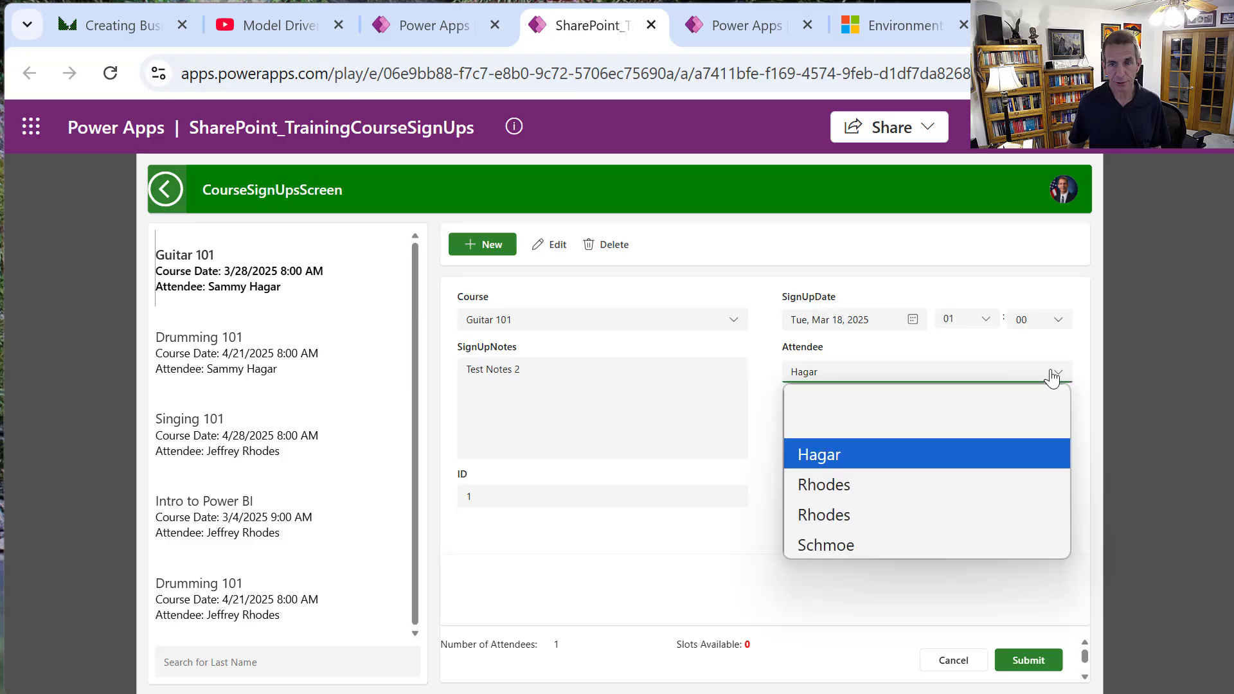
pyautogui.click(830, 486)
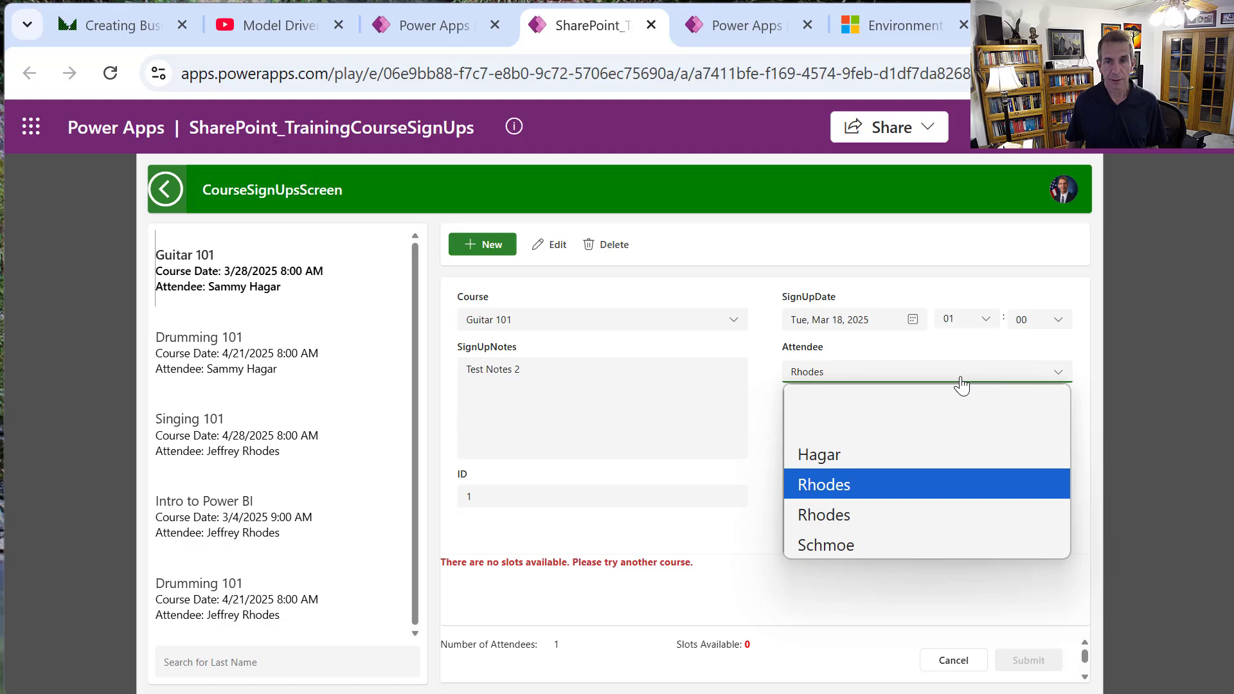
pyautogui.click(879, 451)
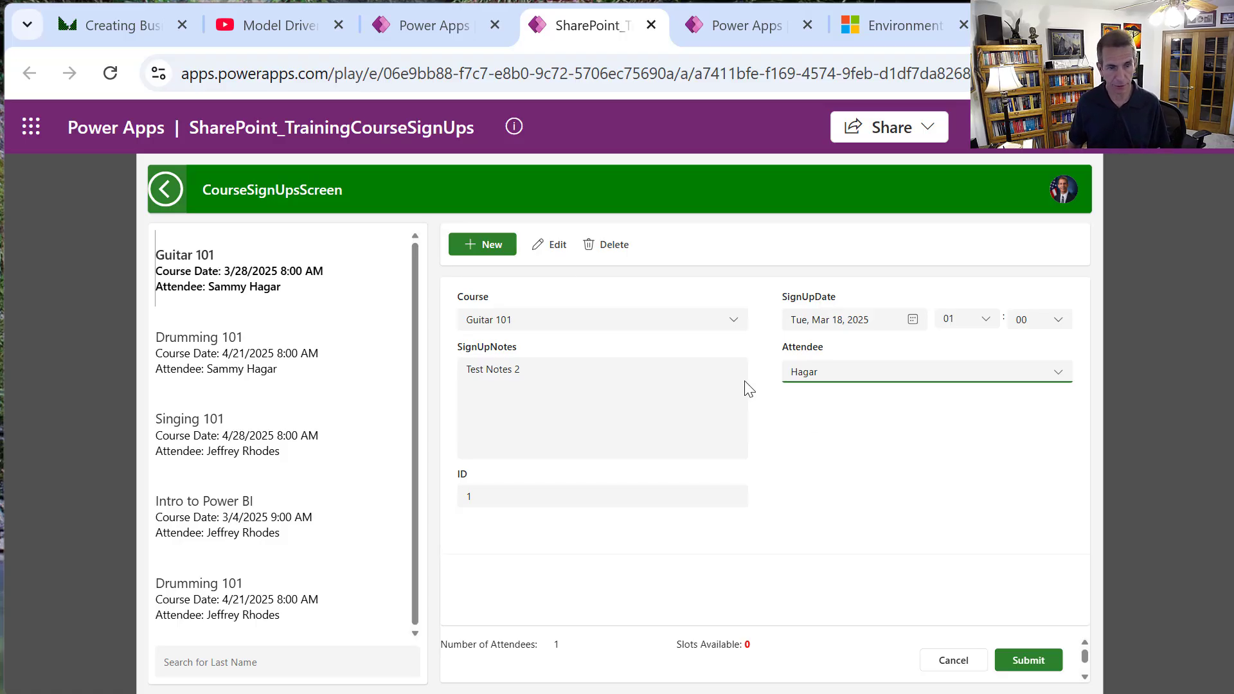
# Return the app to its MenuScreen and switch to the admin center's Environments page.
pyautogui.click(163, 194)
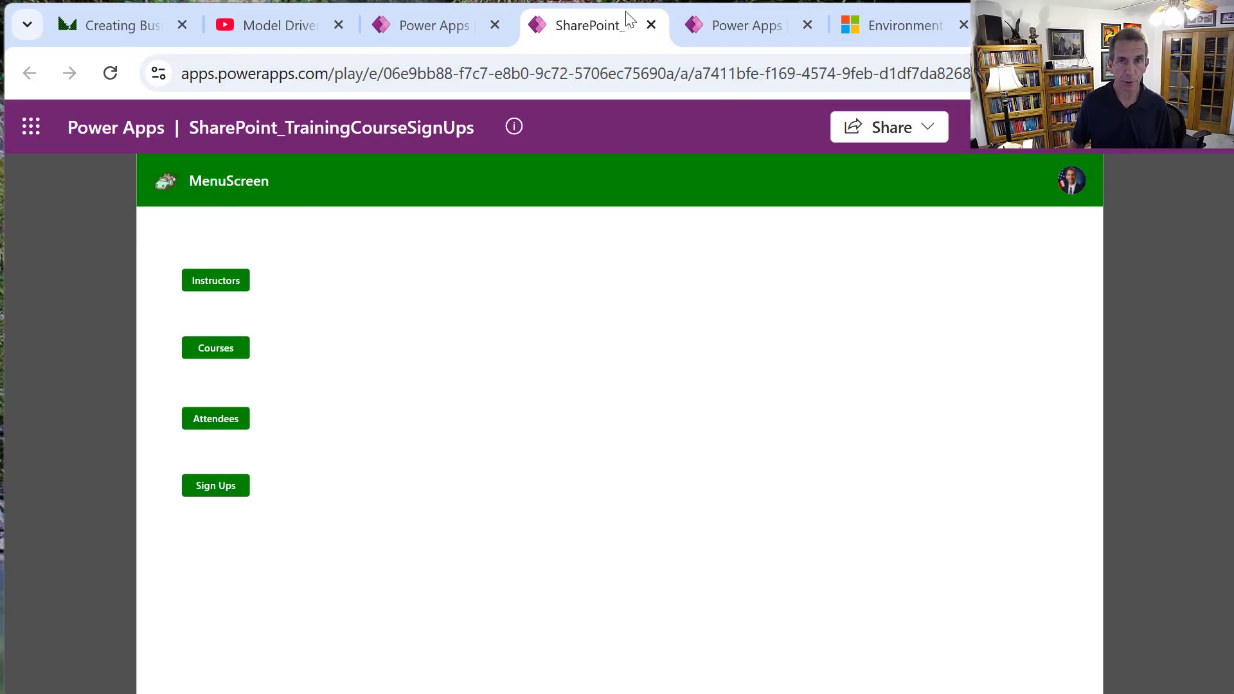
pyautogui.click(908, 15)
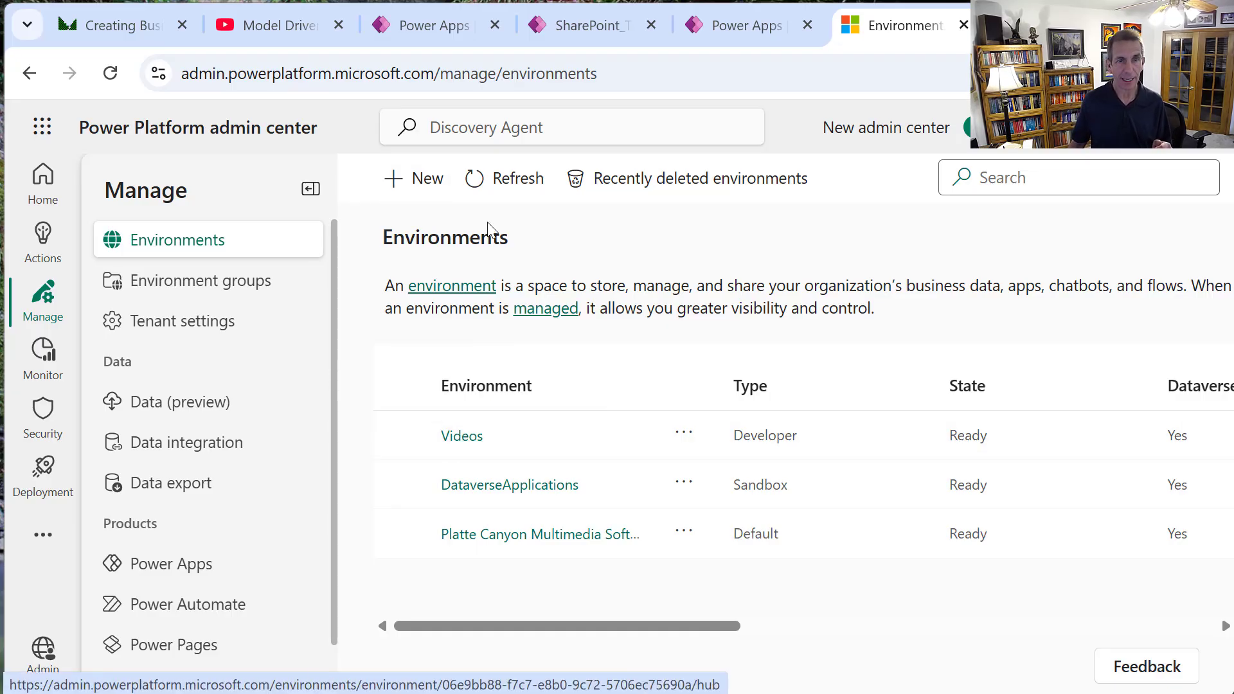
# Start a new Developer-type environment named RegistrationVideo.
pyautogui.click(426, 186)
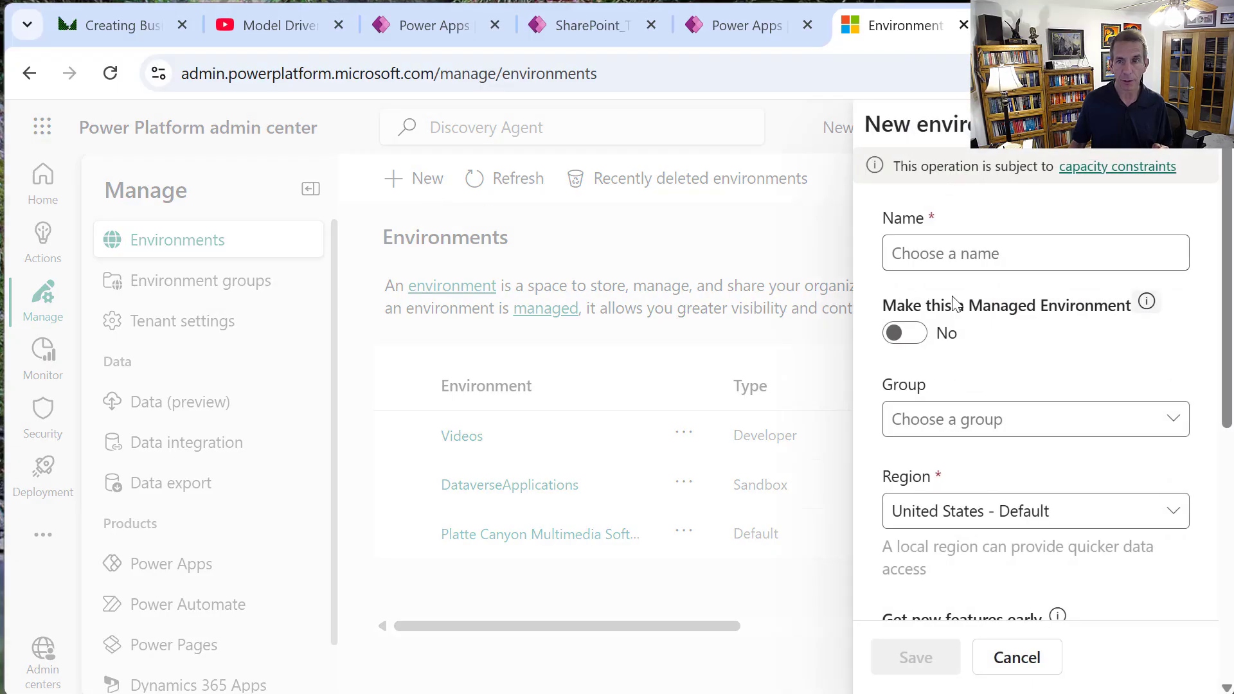
pyautogui.click(1008, 245)
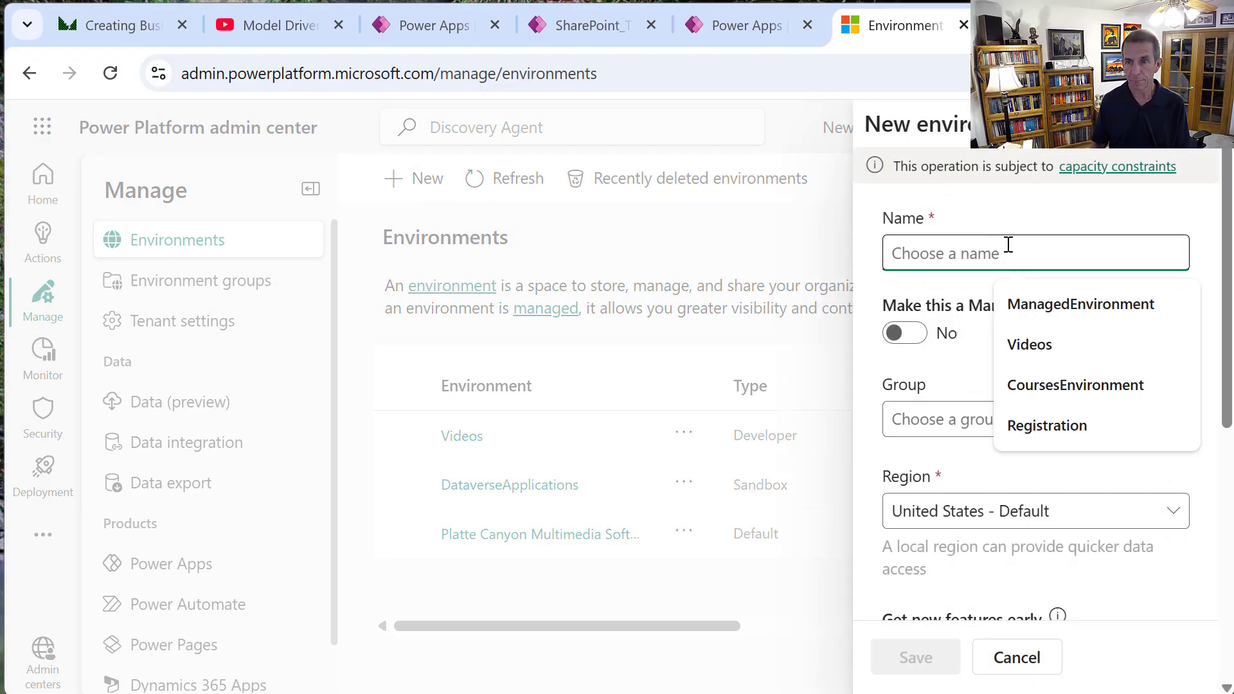
pyautogui.write('Regist')
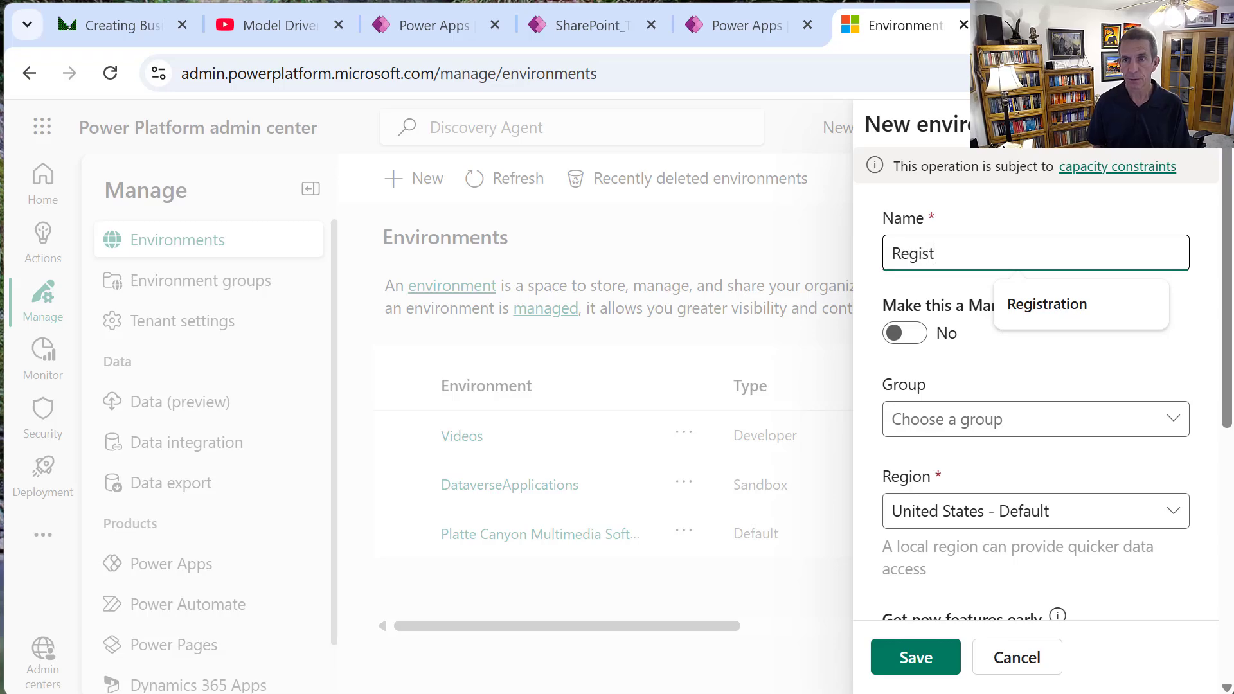
pyautogui.write('rationVide')
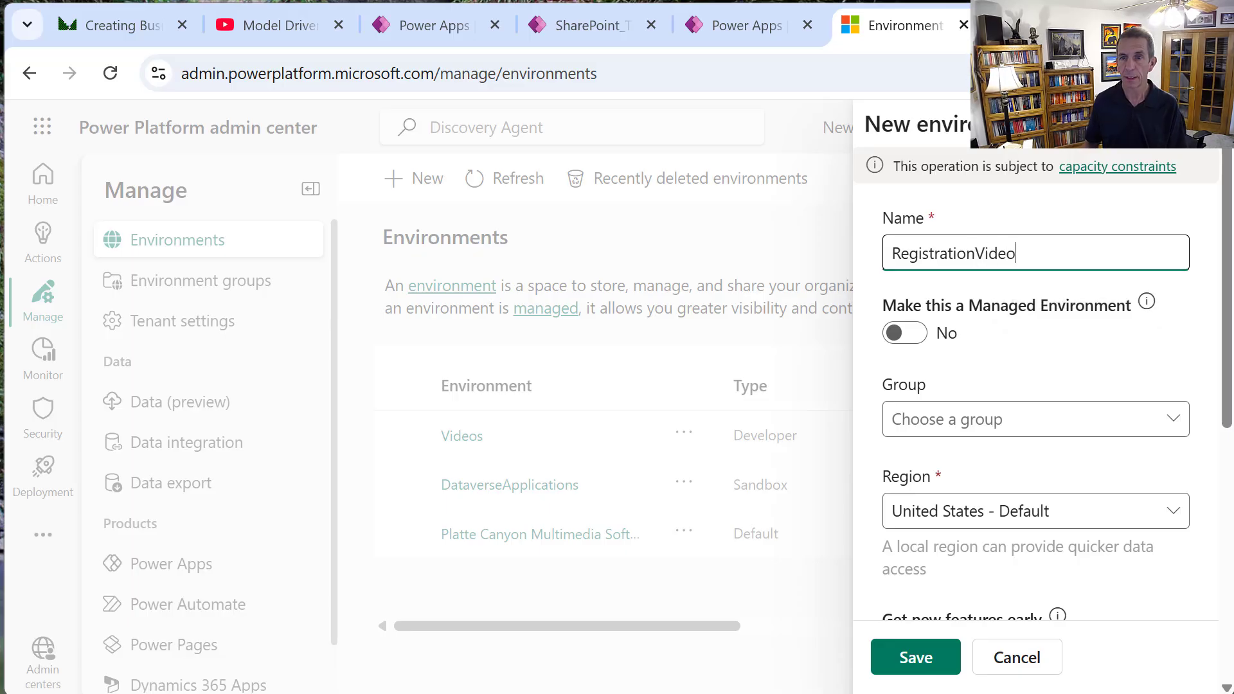
pyautogui.write('o')
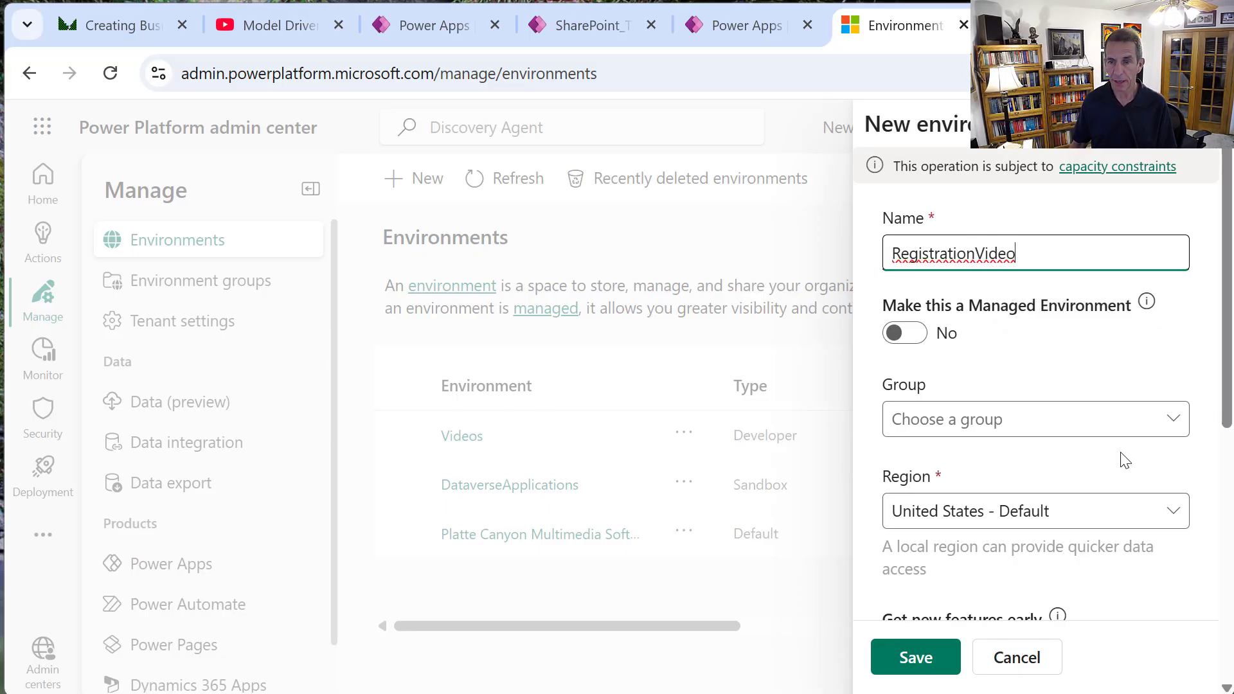
pyautogui.scroll(-2, 1224, 508)
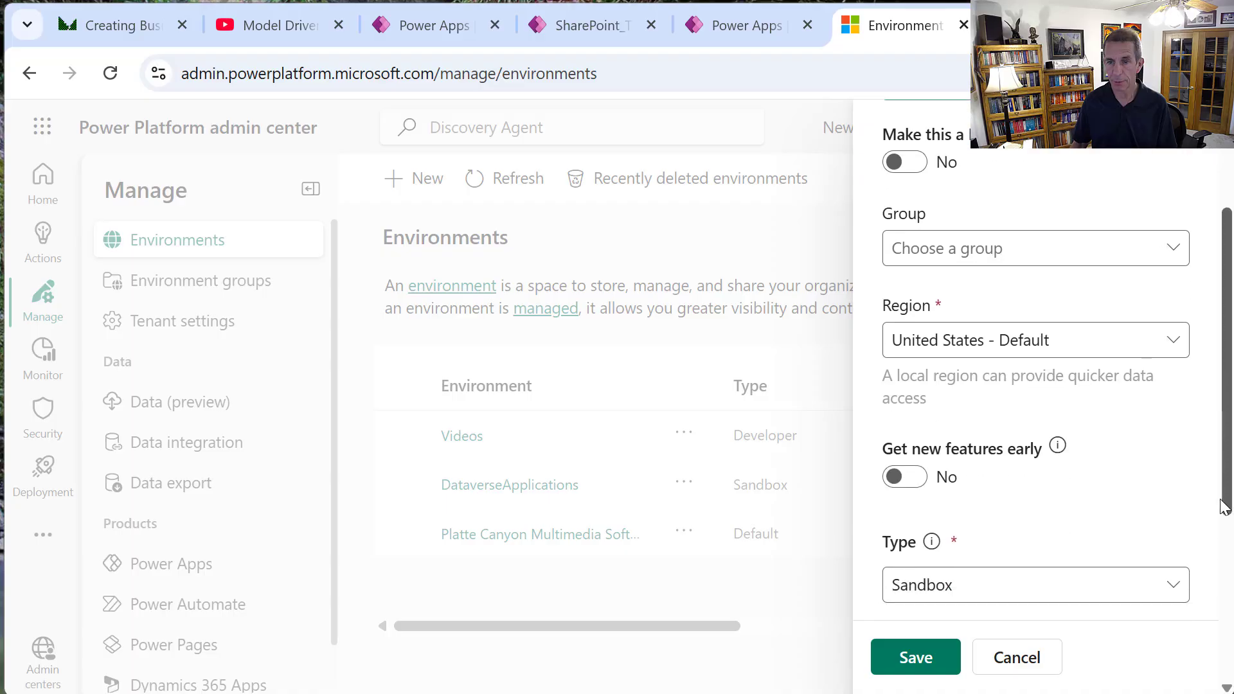
pyautogui.scroll(-2, 1221, 553)
pyautogui.click(1081, 426)
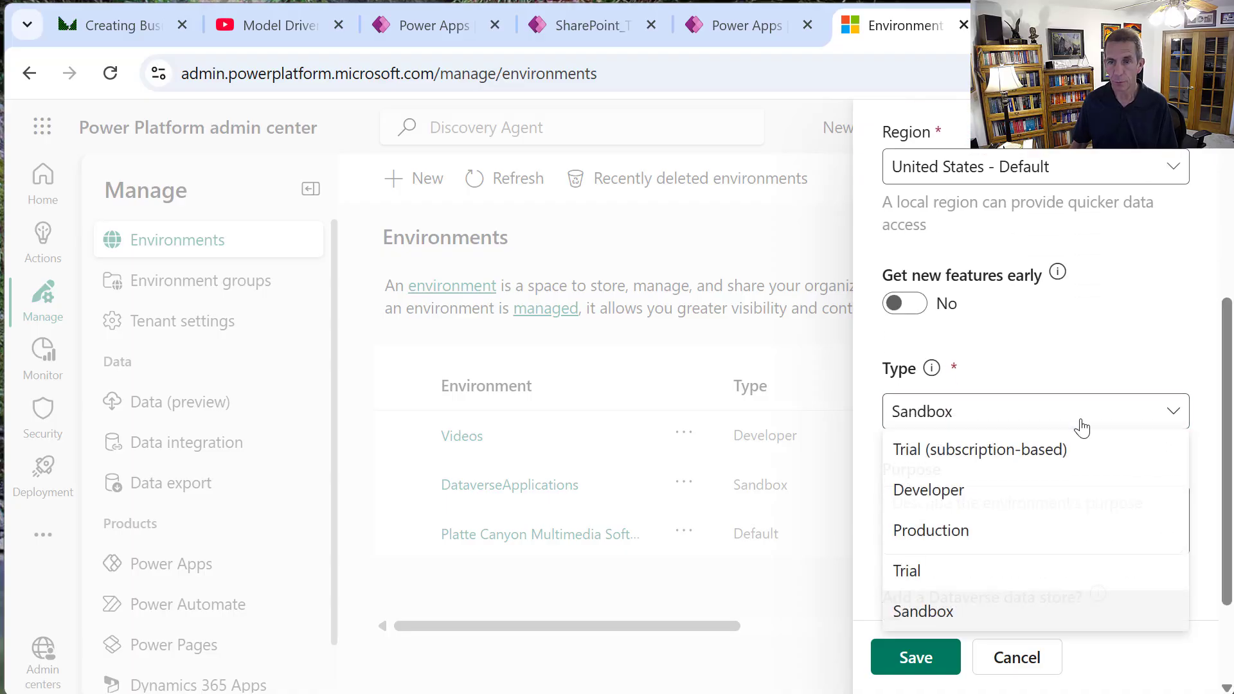
pyautogui.click(1010, 506)
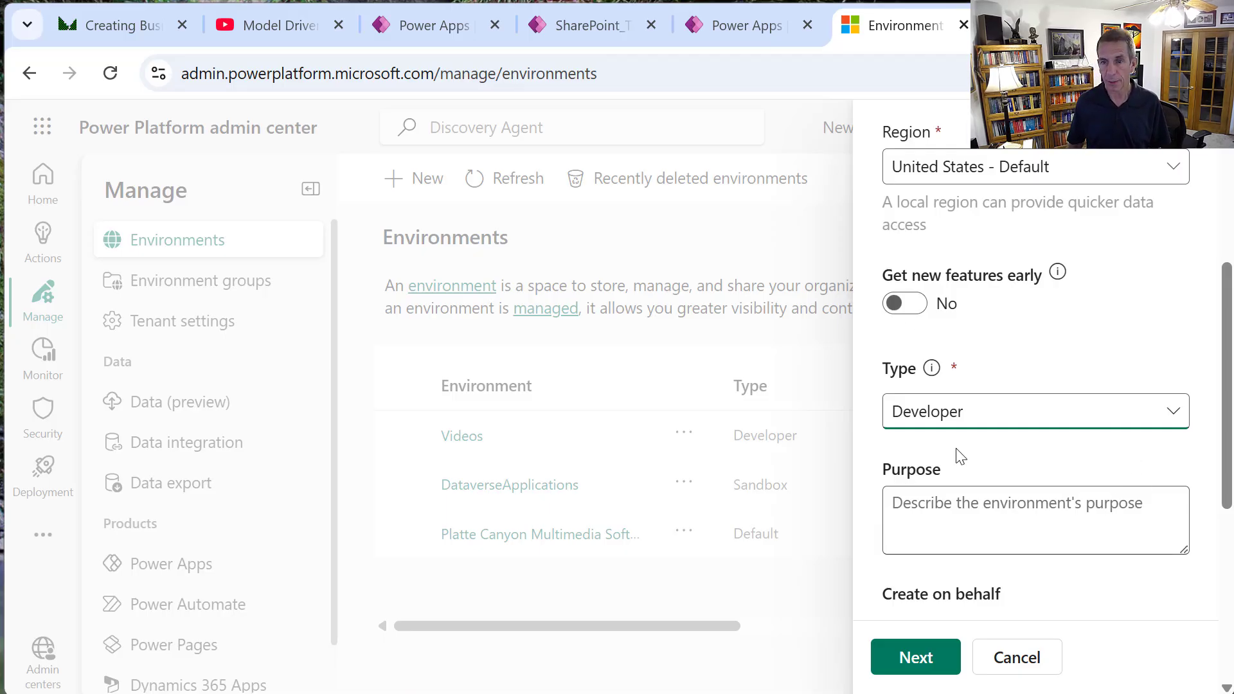
pyautogui.moveTo(1228, 505); pyautogui.dragTo(1192, 616)
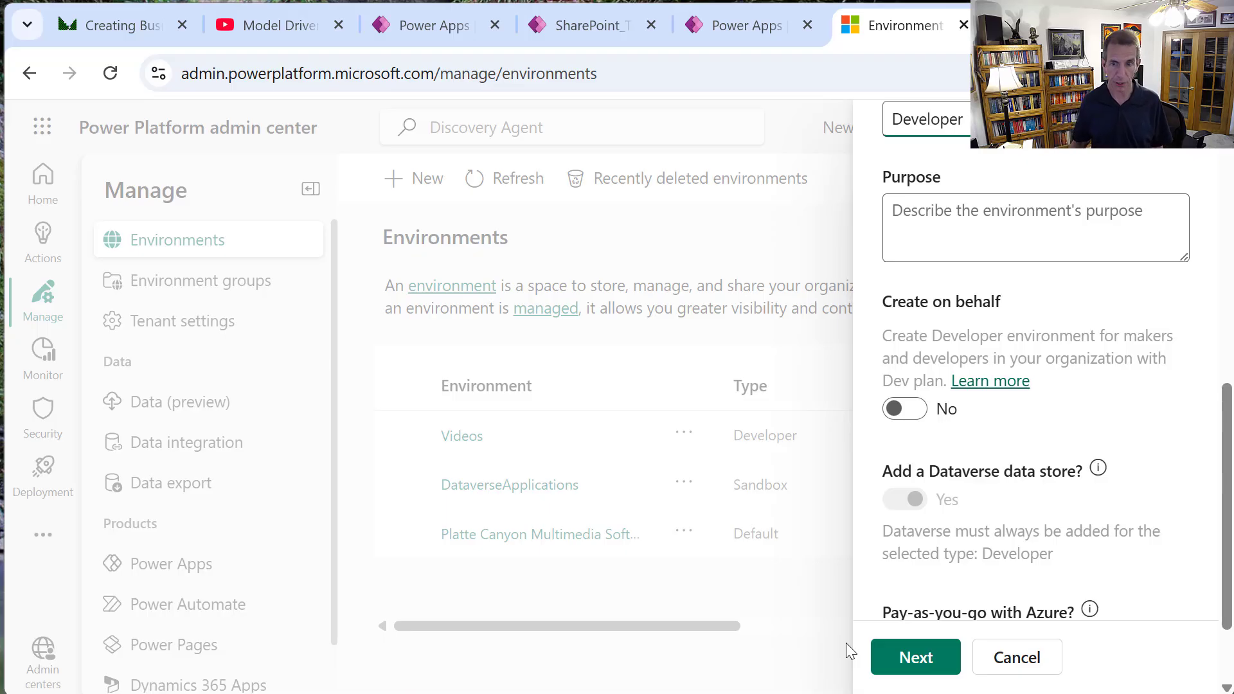
# Keep English (United States) and USD defaults and save the new environment.
pyautogui.click(931, 660)
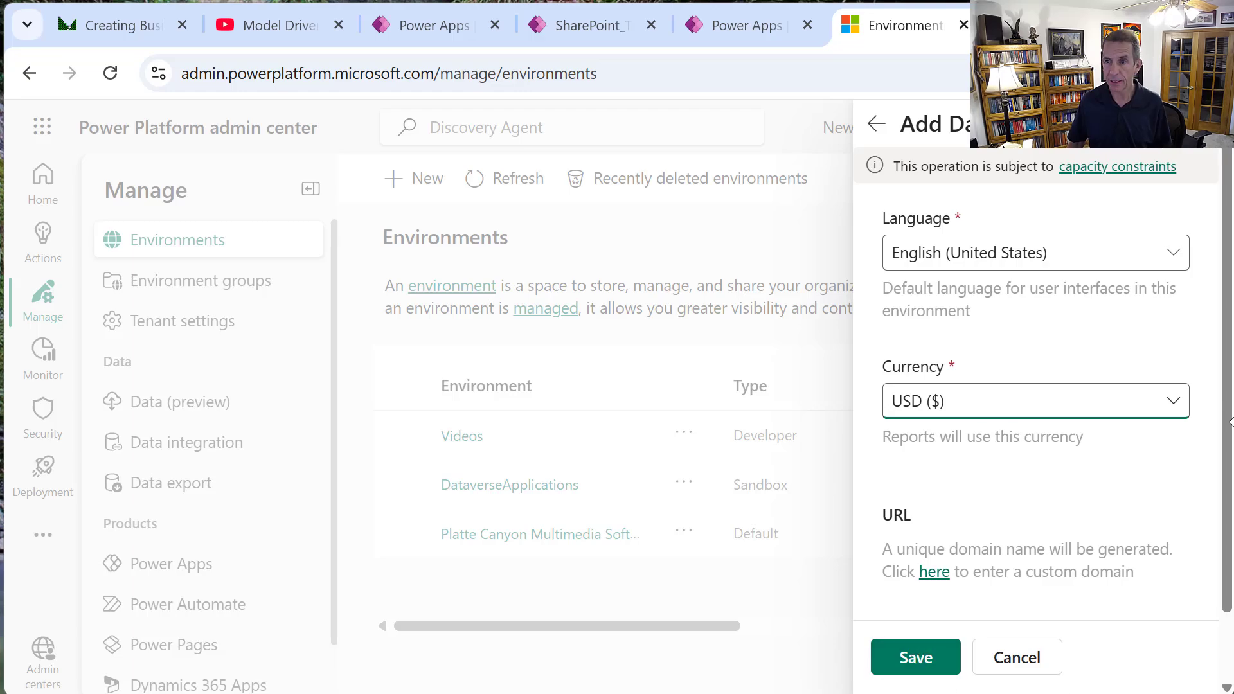
pyautogui.moveTo(1228, 422); pyautogui.dragTo(890, 517)
pyautogui.click(902, 662)
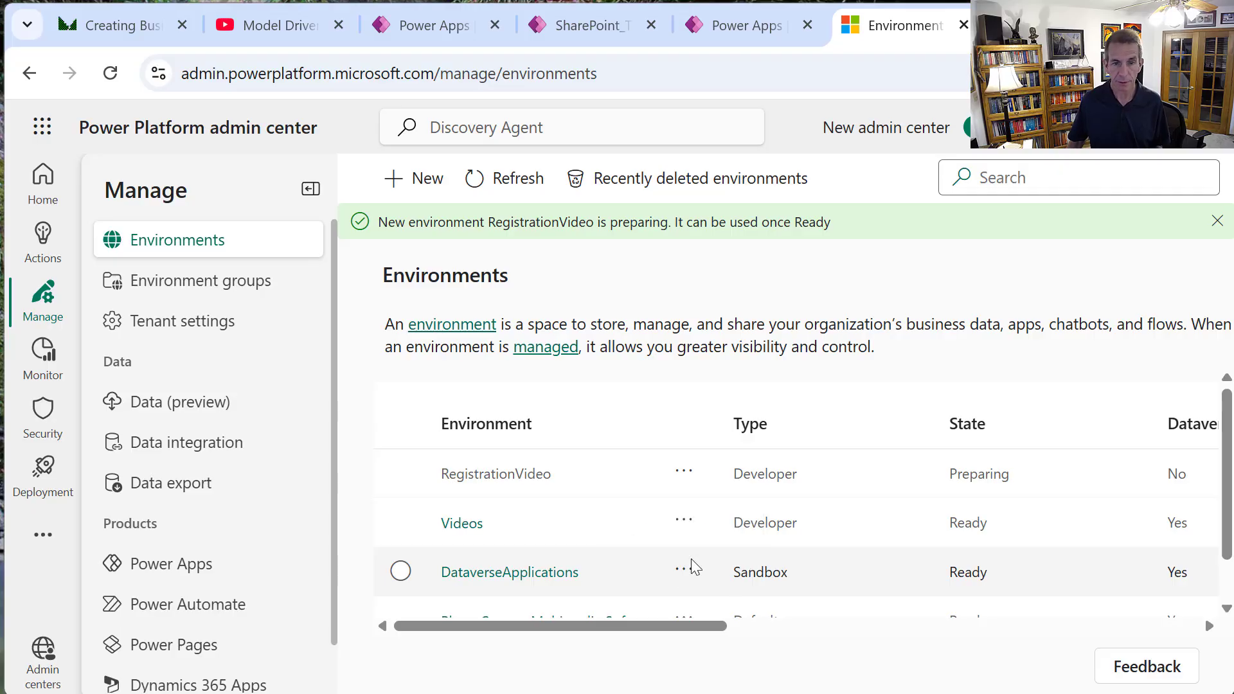
# Open the Settings page of the now-Ready RegistrationVideo environment.
pyautogui.click(685, 475)
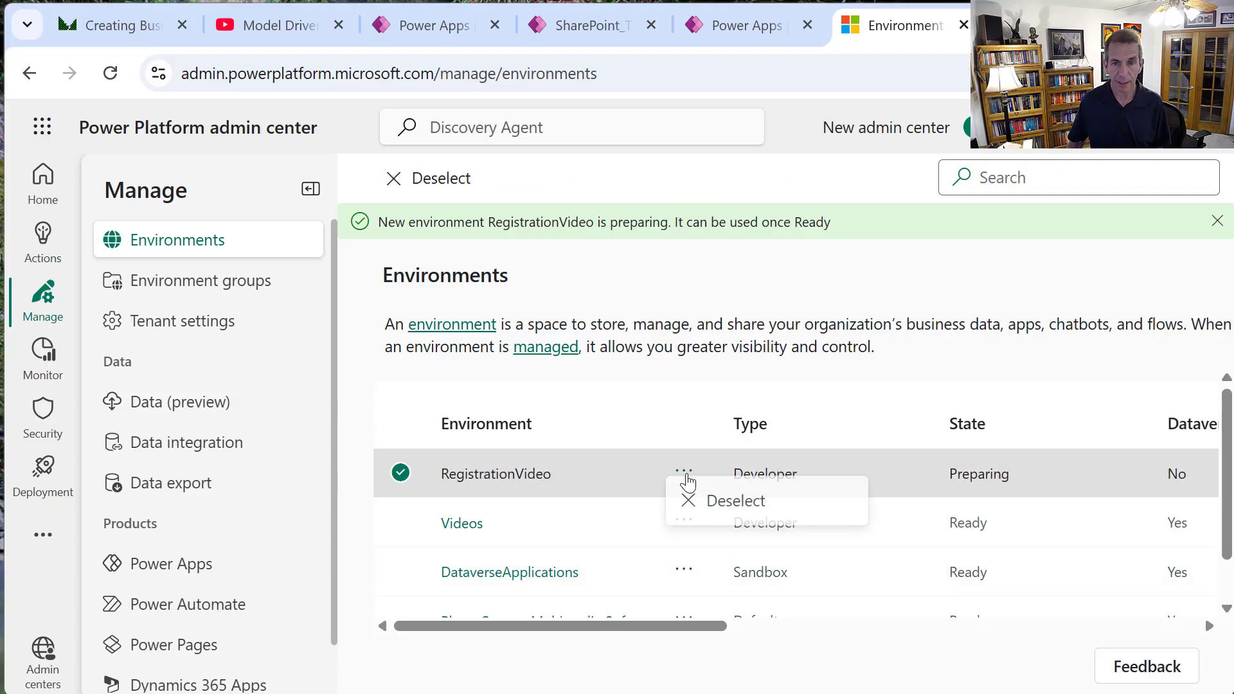
pyautogui.click(682, 473)
pyautogui.click(683, 476)
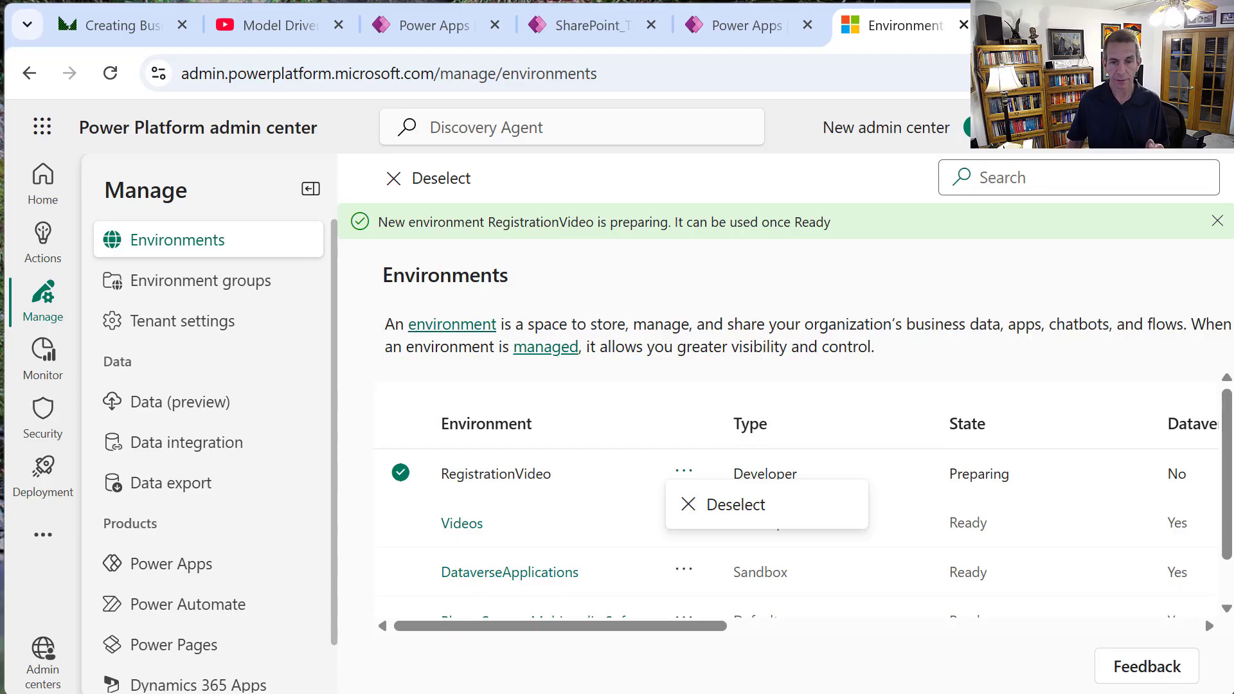
pyautogui.click(821, 495)
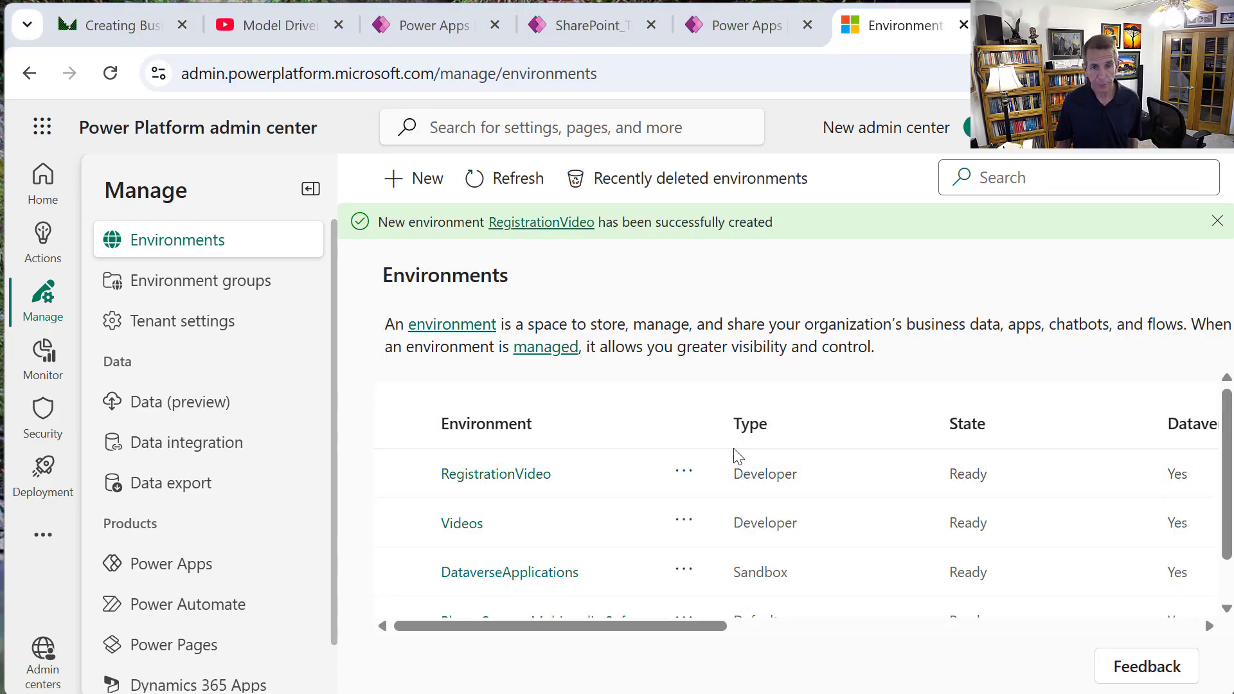
pyautogui.click(682, 476)
pyautogui.click(756, 424)
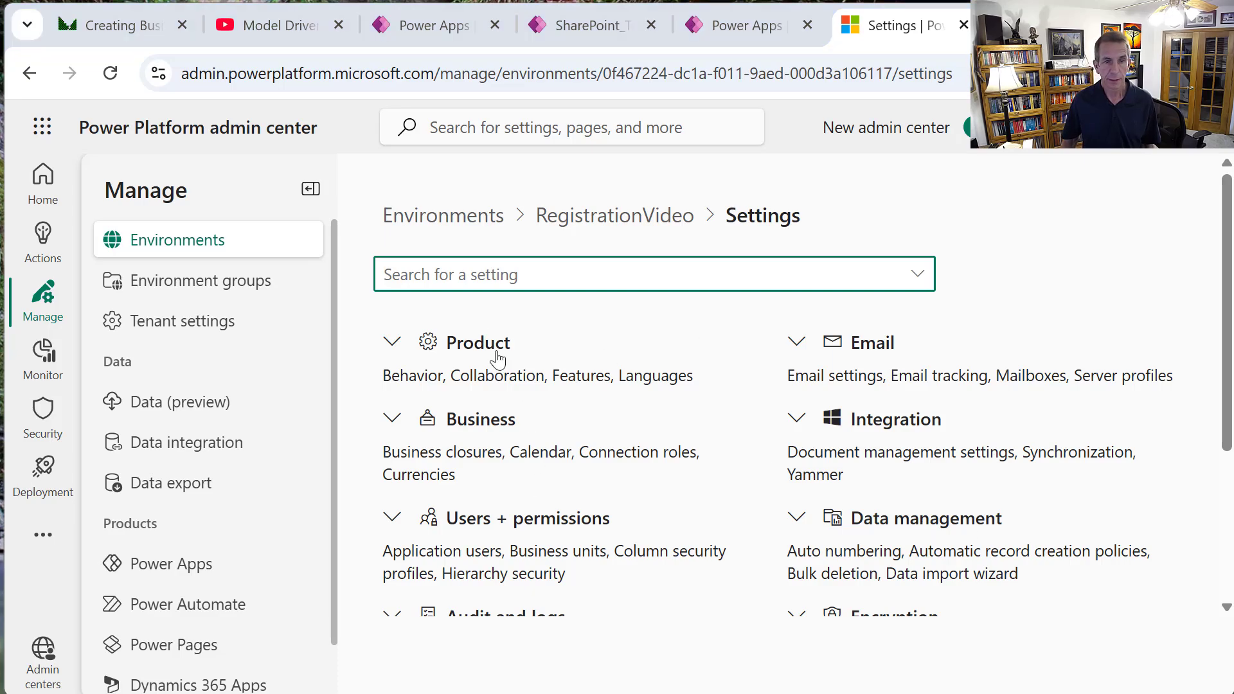
# Turn Dataverse search On under Product > Features, save, and return to Settings.
pyautogui.click(688, 394)
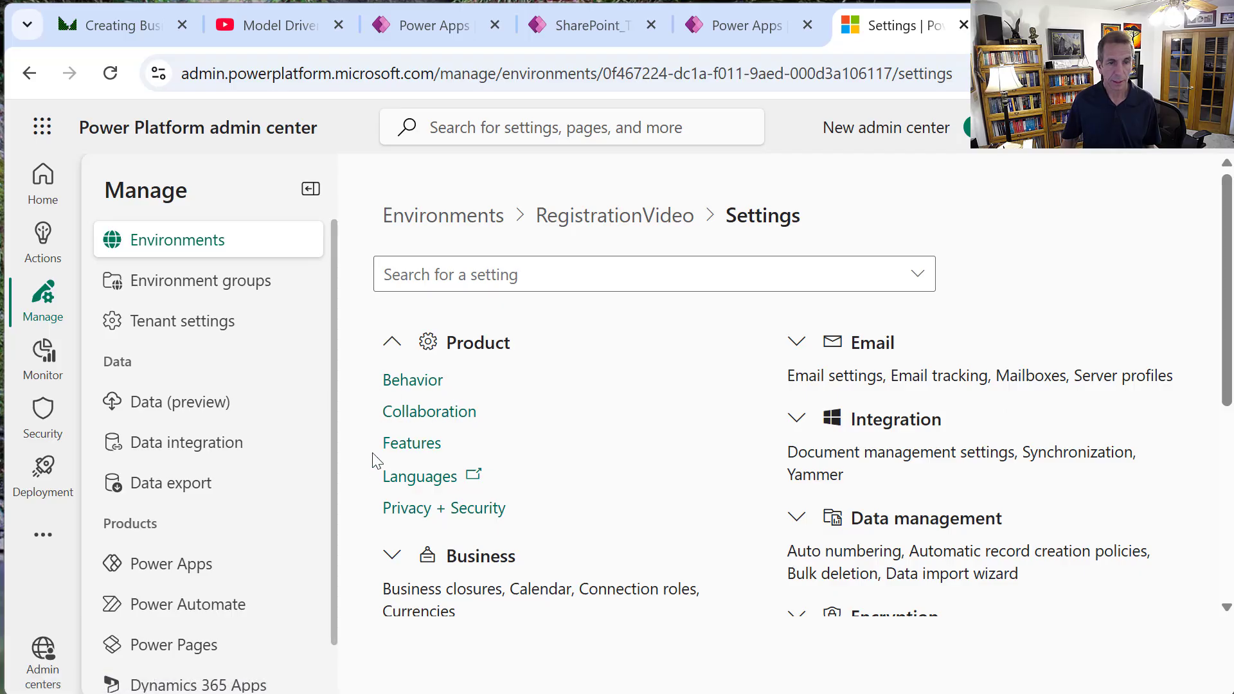
pyautogui.click(406, 449)
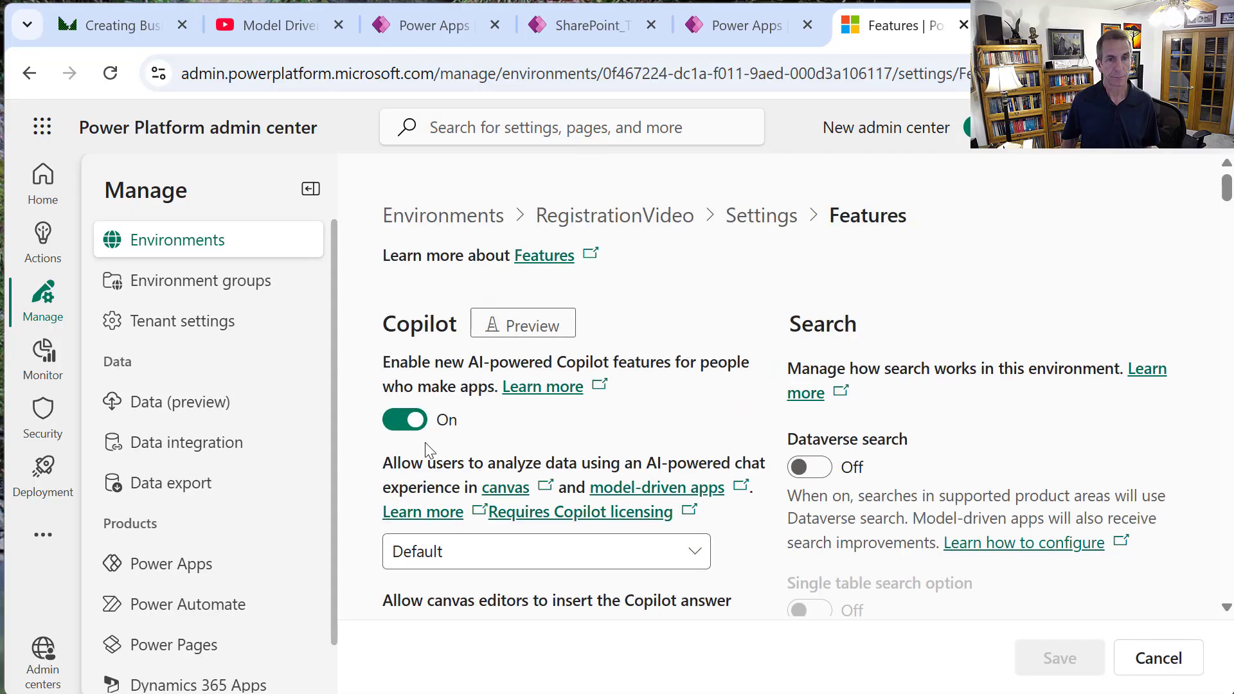
pyautogui.click(824, 467)
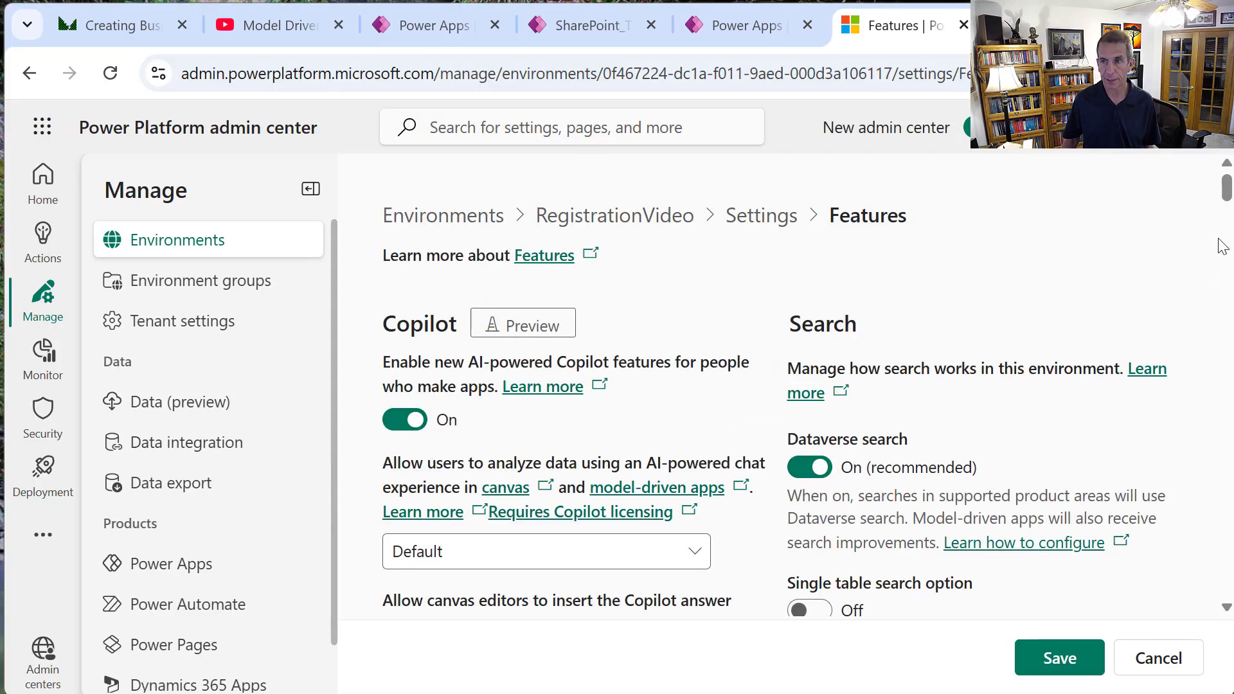
pyautogui.moveTo(1227, 192); pyautogui.dragTo(1227, 214)
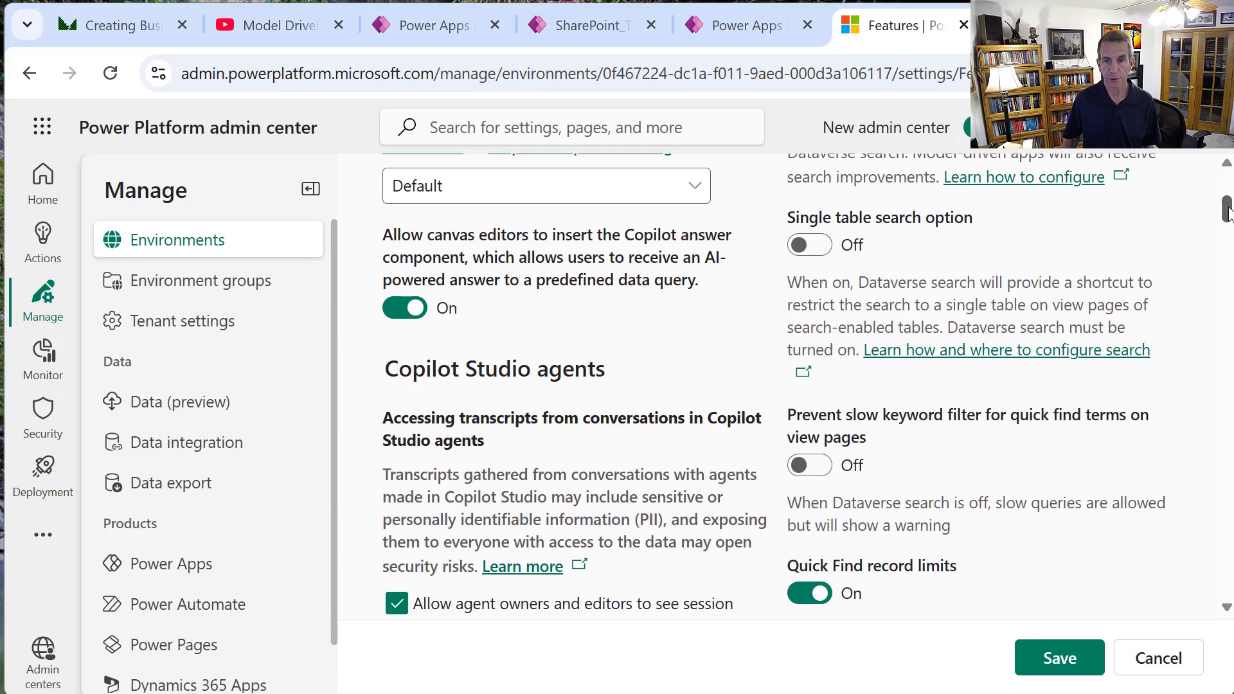
pyautogui.click(1081, 667)
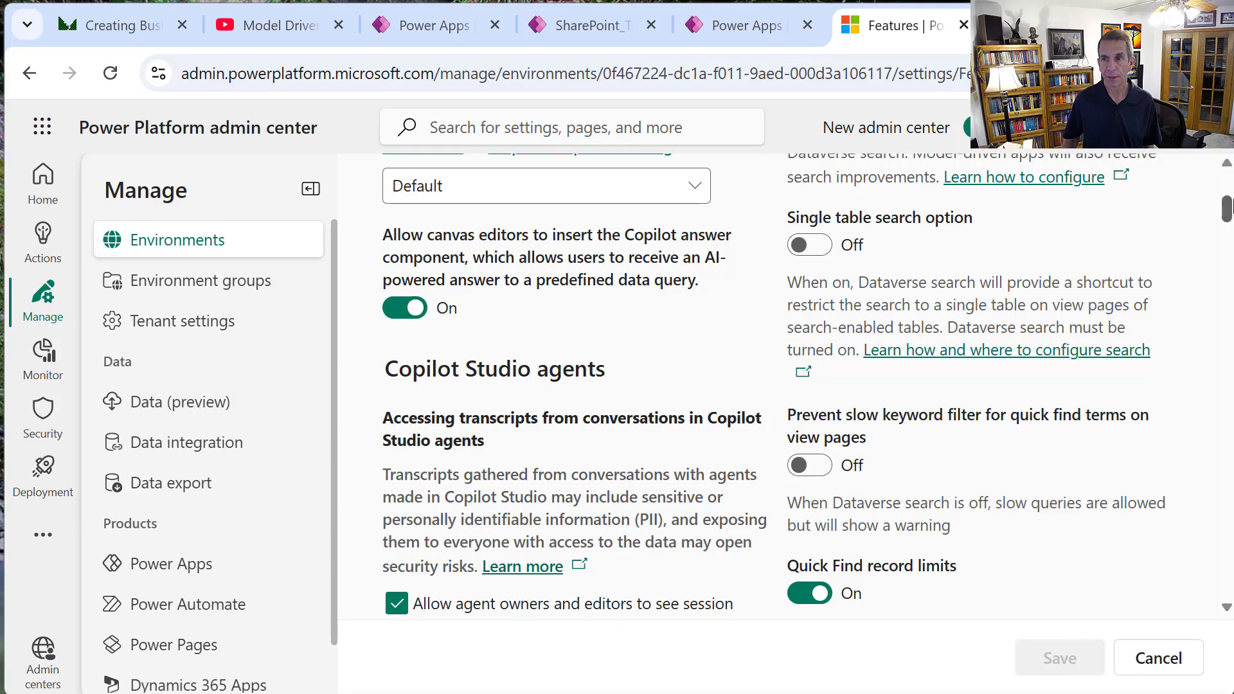
pyautogui.moveTo(1229, 207); pyautogui.dragTo(1228, 185)
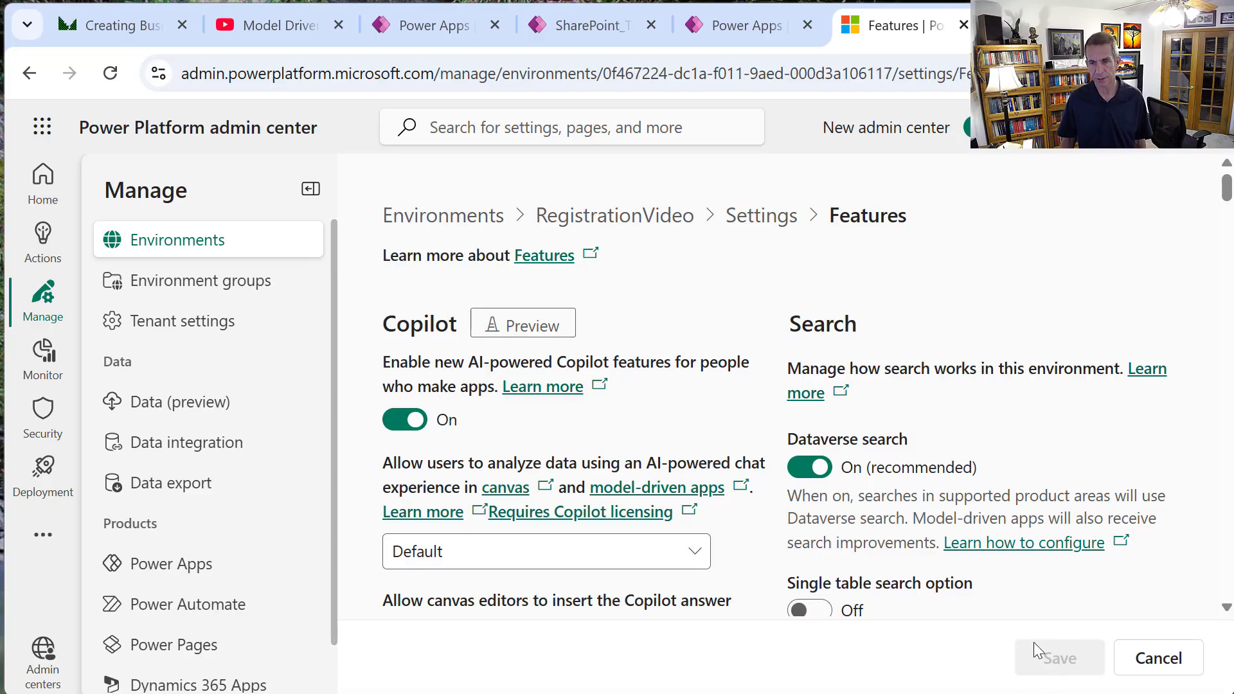
pyautogui.click(761, 218)
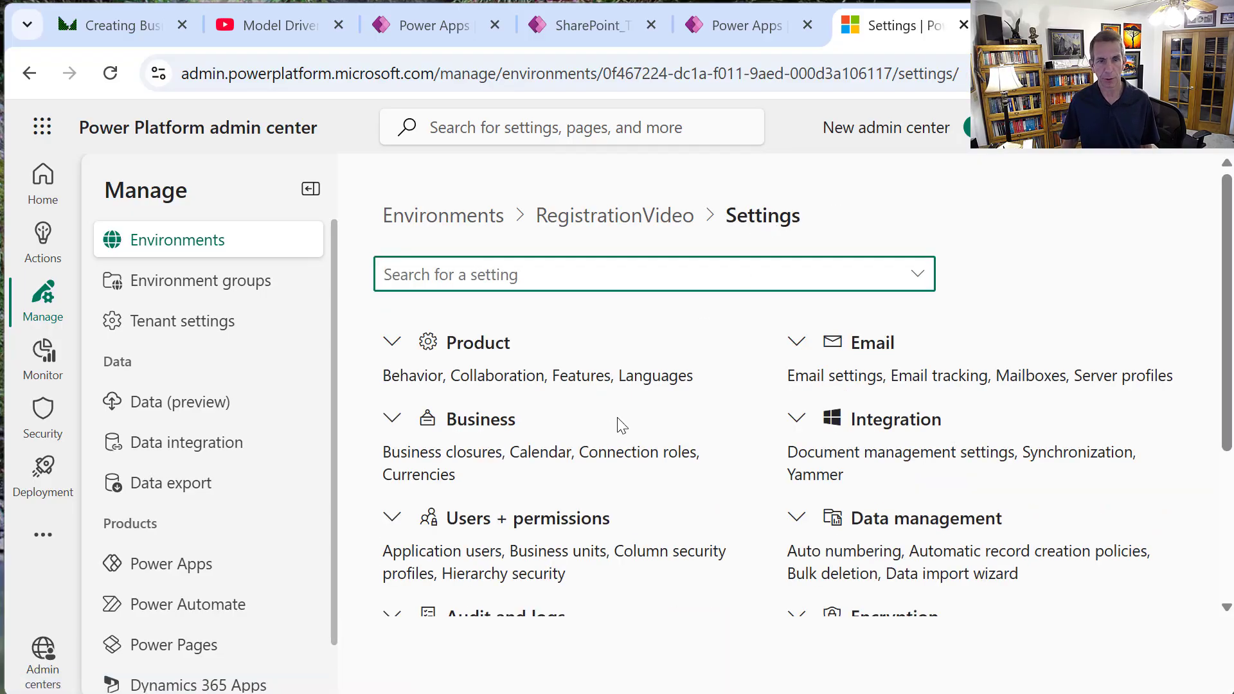
pyautogui.scroll(-2, 606, 446)
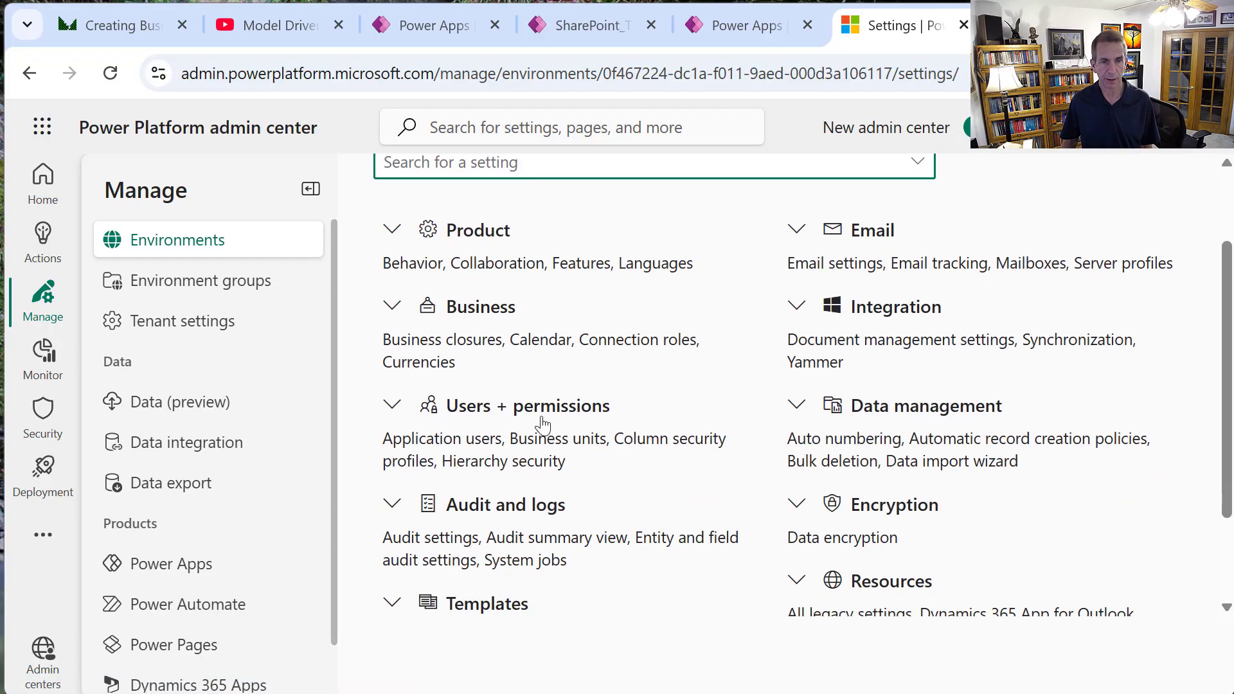
# Check Start Auditing under Audit and logs > Audit settings, save, and return to Settings.
pyautogui.click(397, 509)
pyautogui.click(468, 544)
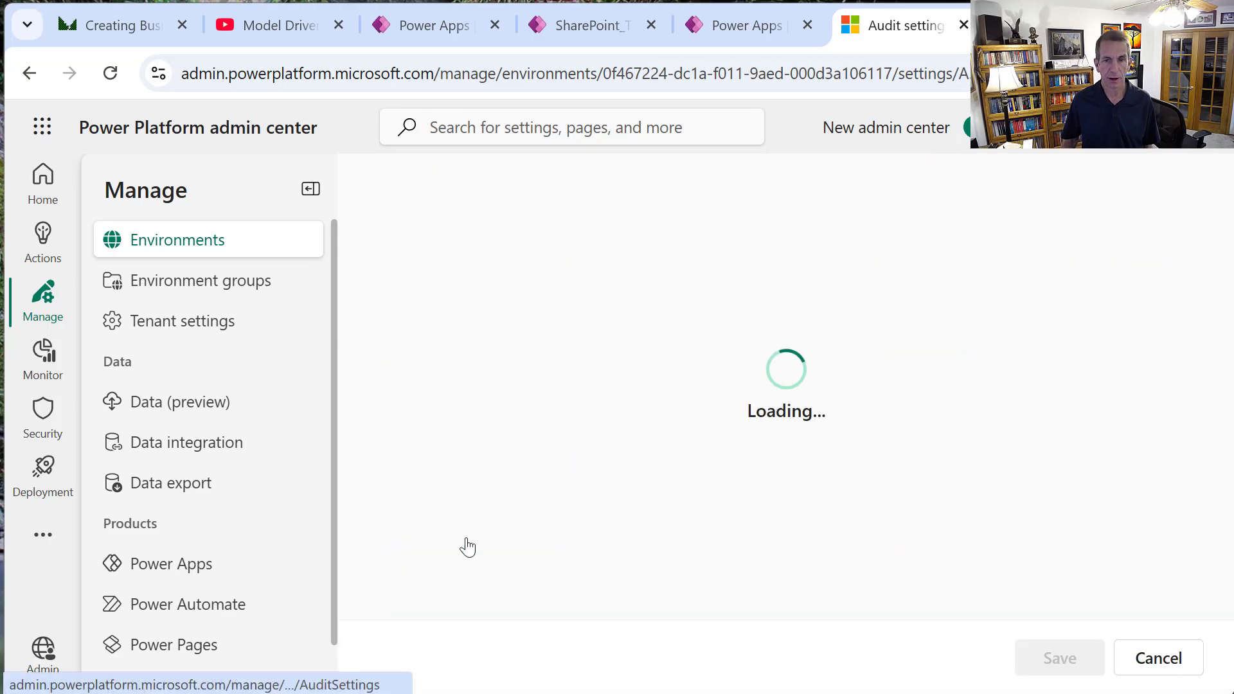
pyautogui.click(407, 350)
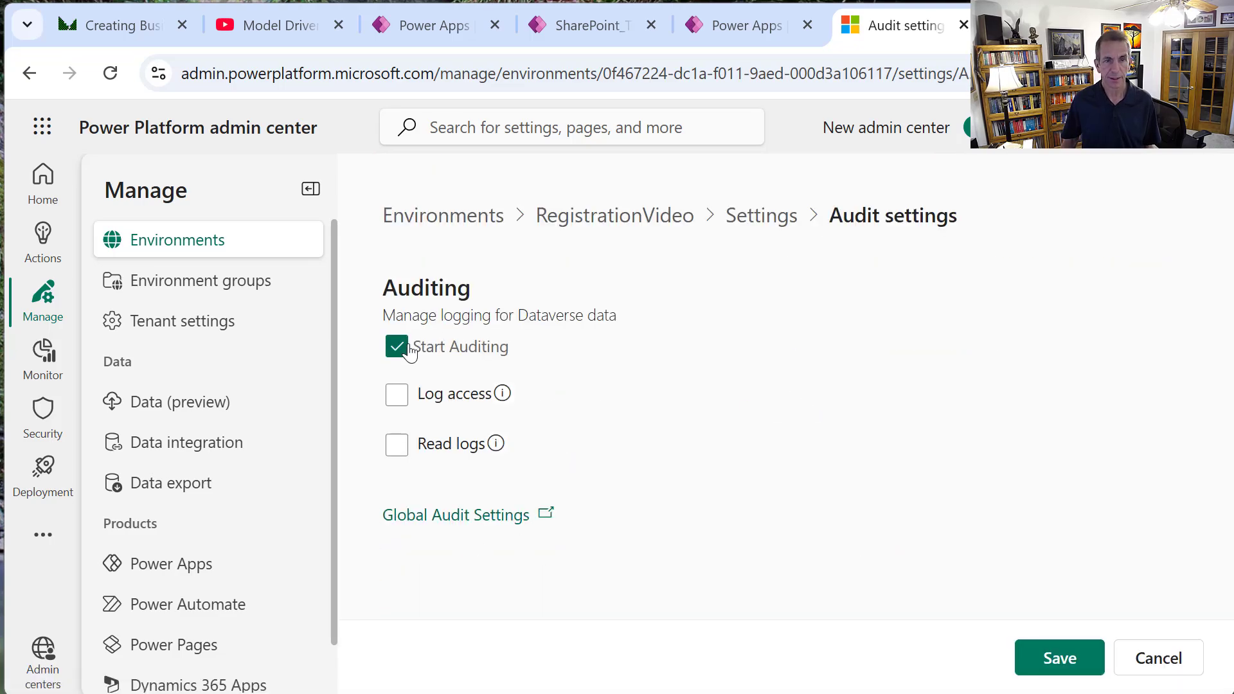
pyautogui.click(1030, 658)
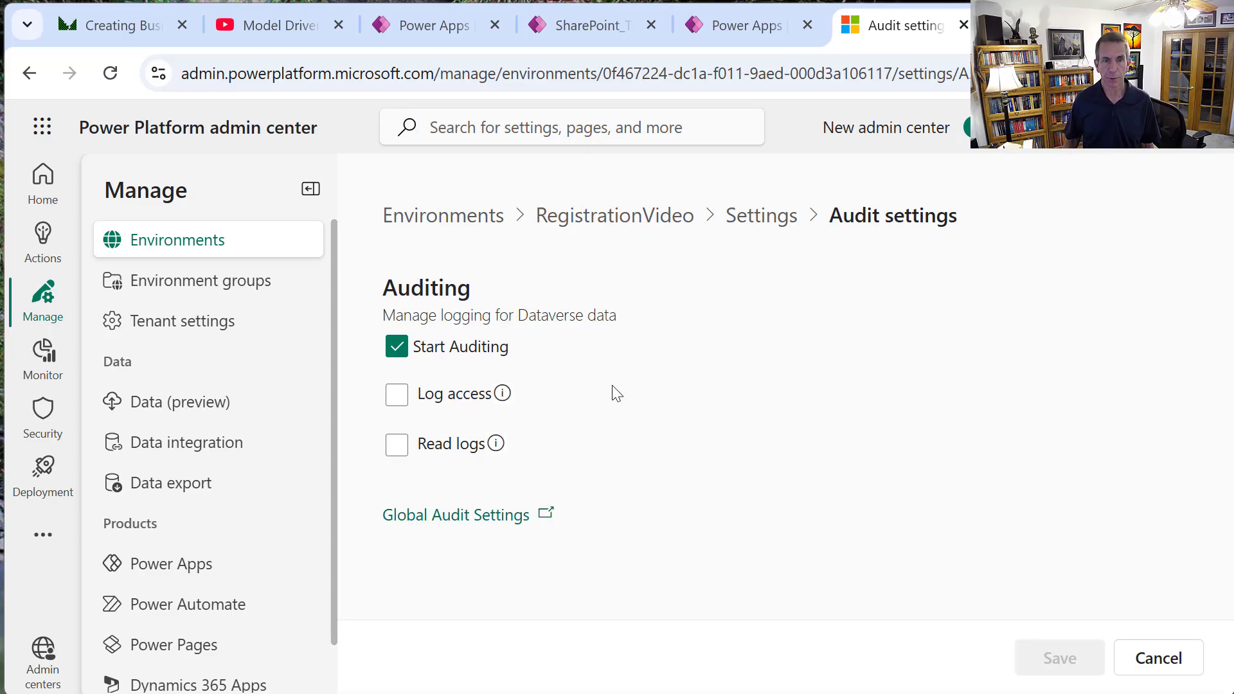
pyautogui.click(776, 216)
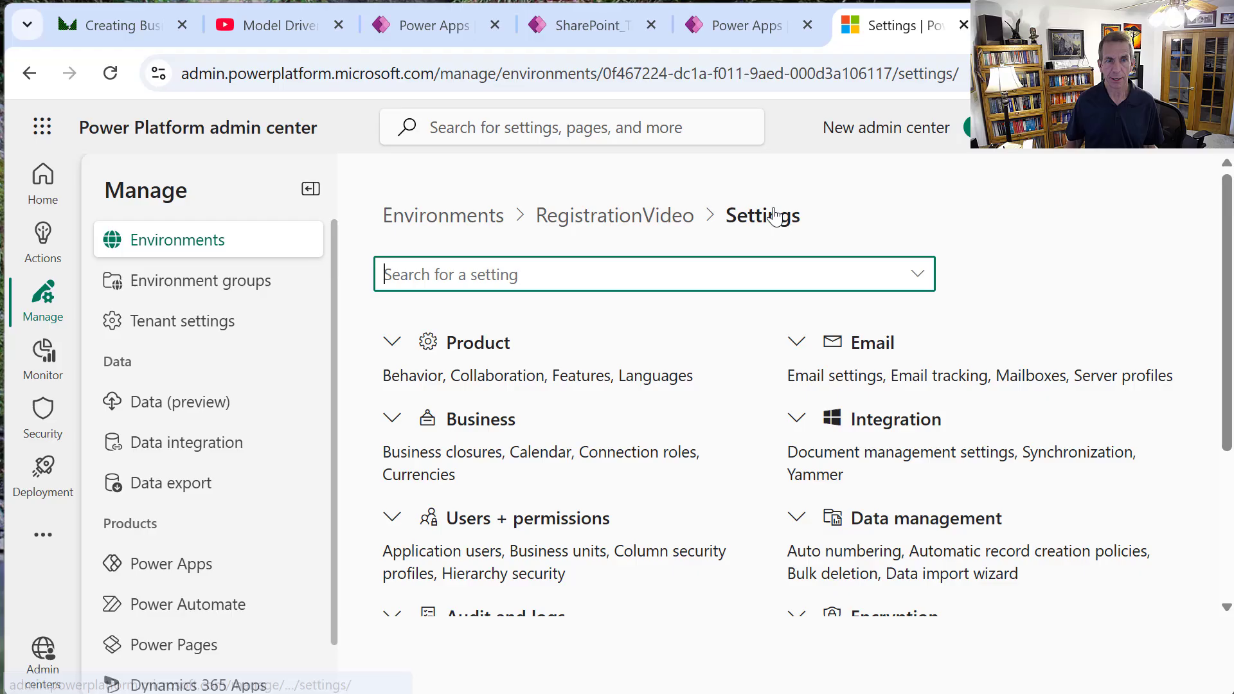
# Go back to the Power Apps maker home page tab and reload it.
pyautogui.click(444, 18)
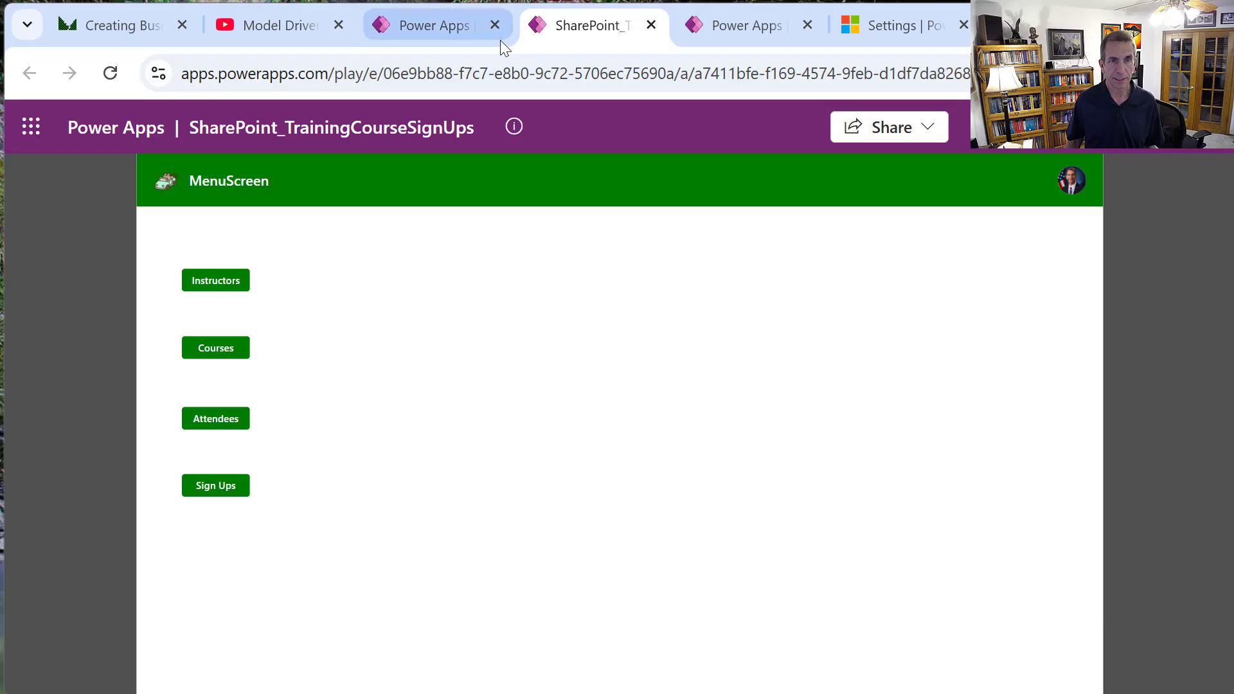
pyautogui.click(722, 19)
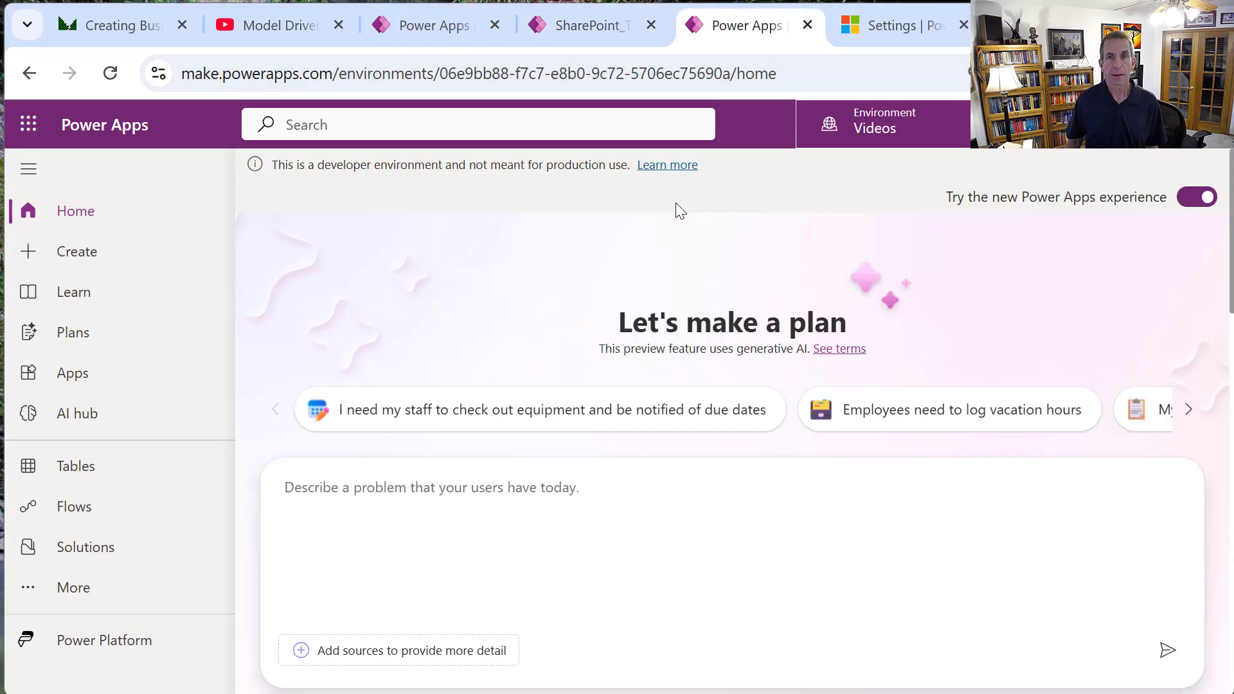
pyautogui.rightClick(687, 222)
pyautogui.click(773, 314)
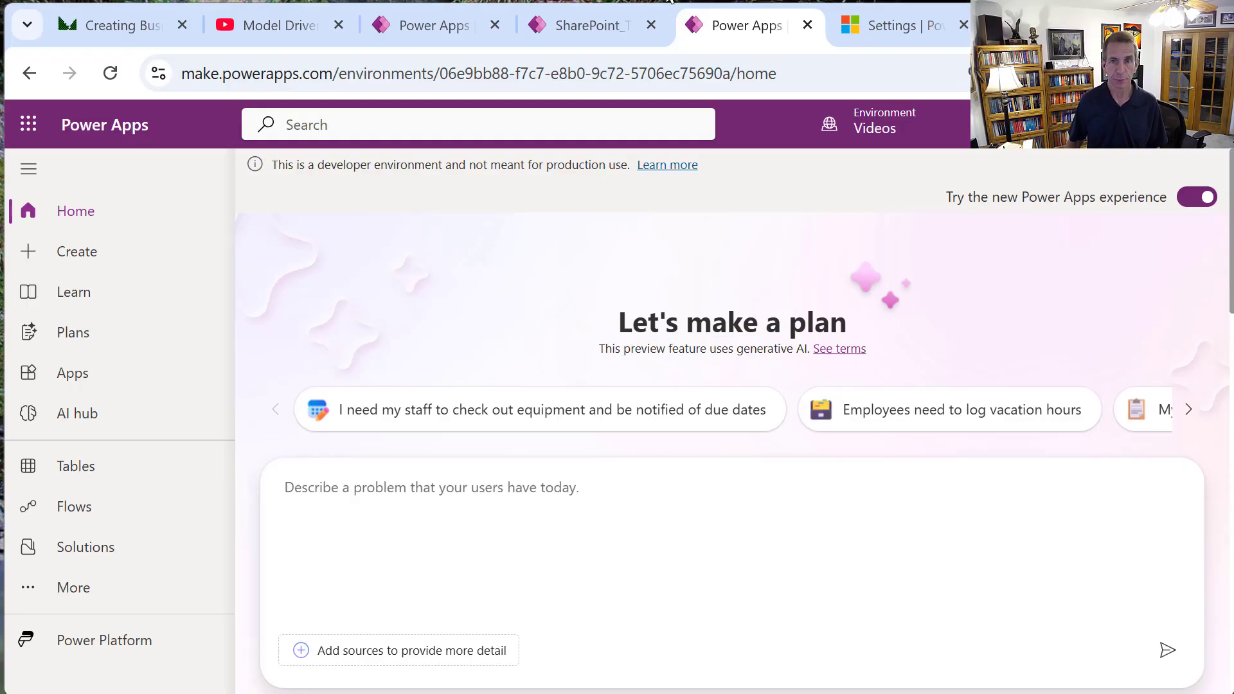
# Switch to the RegistrationVideo environment and show its Solutions list.
pyautogui.click(895, 142)
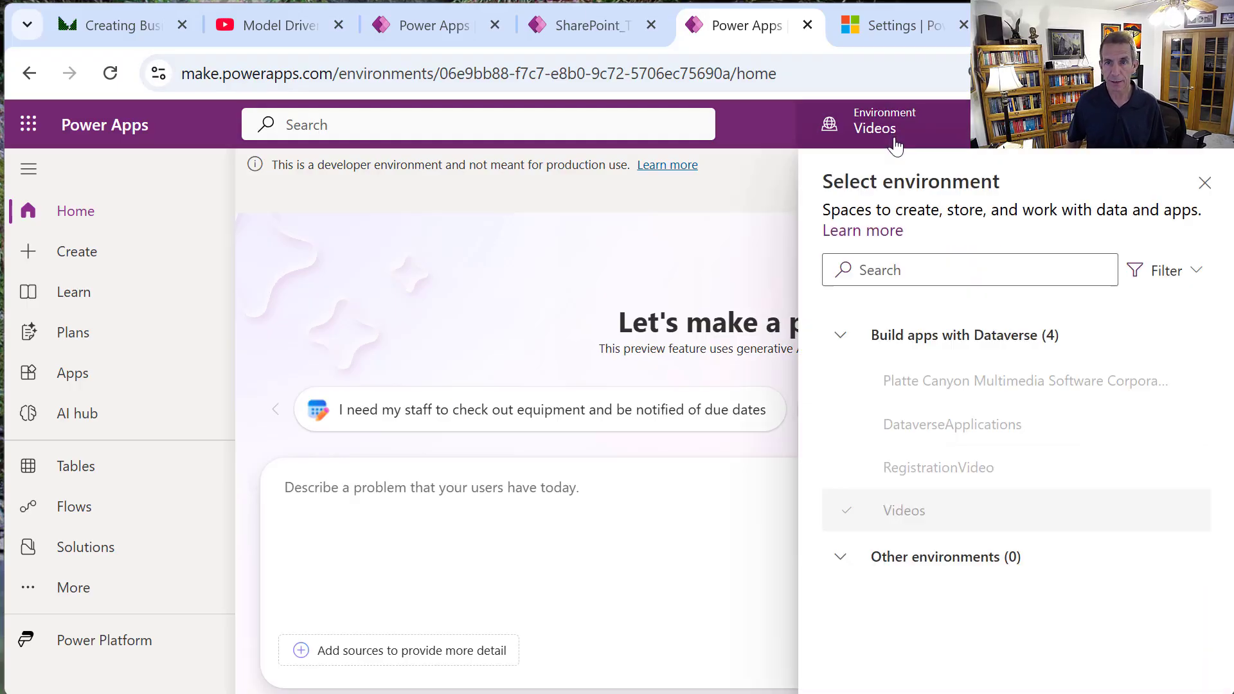
pyautogui.click(943, 481)
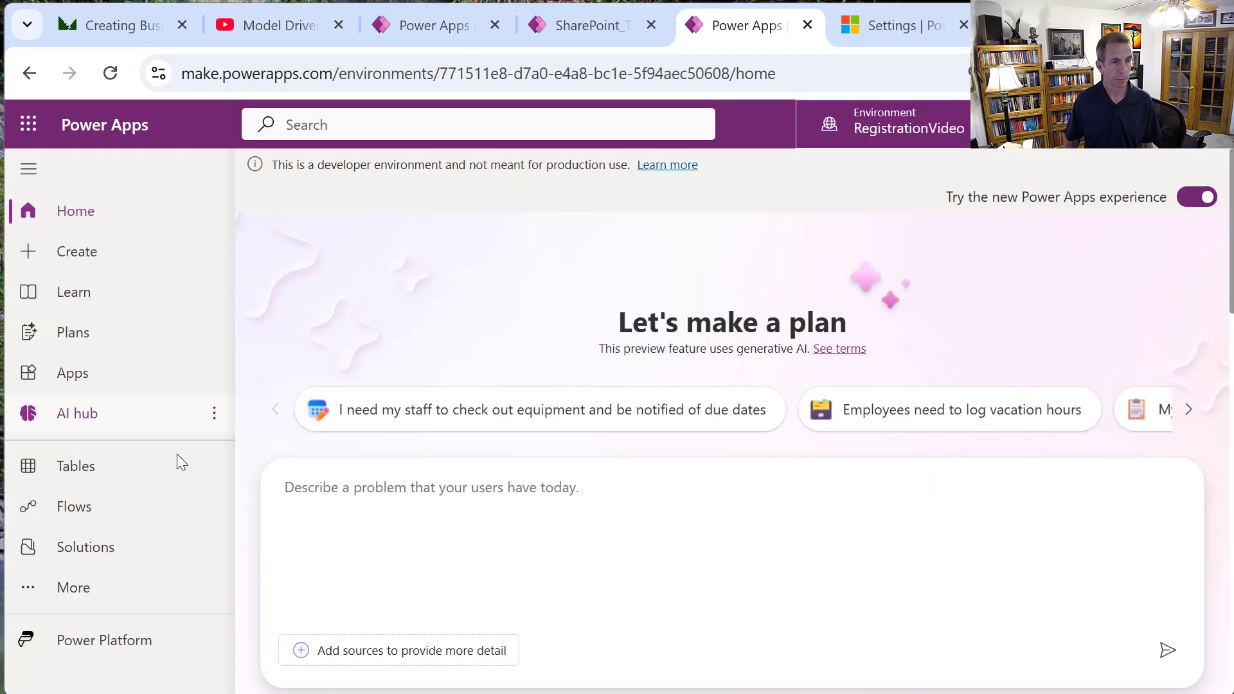
pyautogui.click(139, 547)
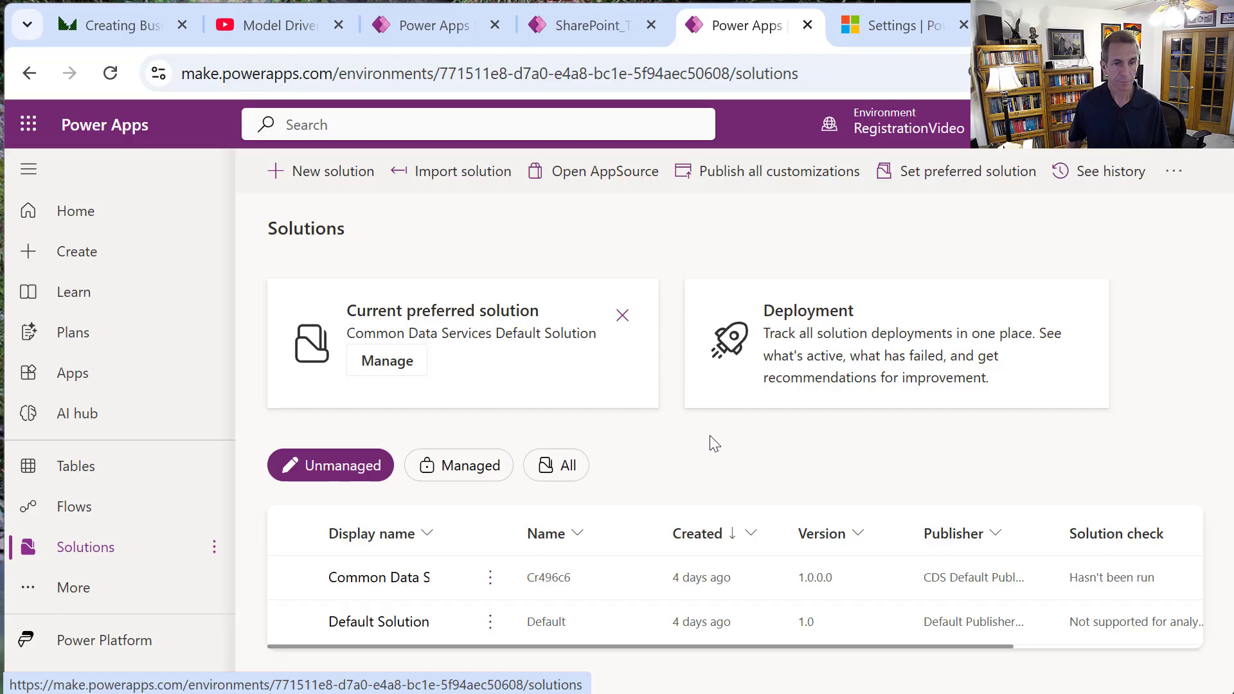
# Create the TrainingRegistration solution with CDS Default Publisher, set as the preferred solution.
pyautogui.click(334, 184)
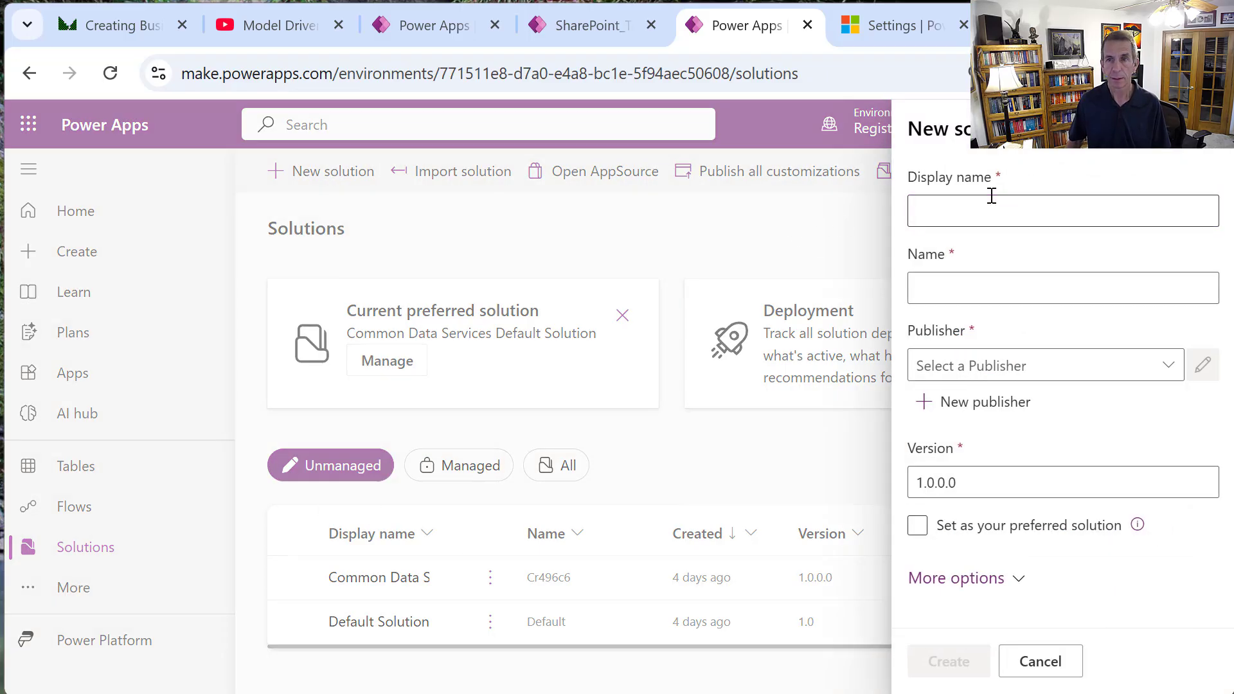
pyautogui.click(1048, 217)
pyautogui.write('T')
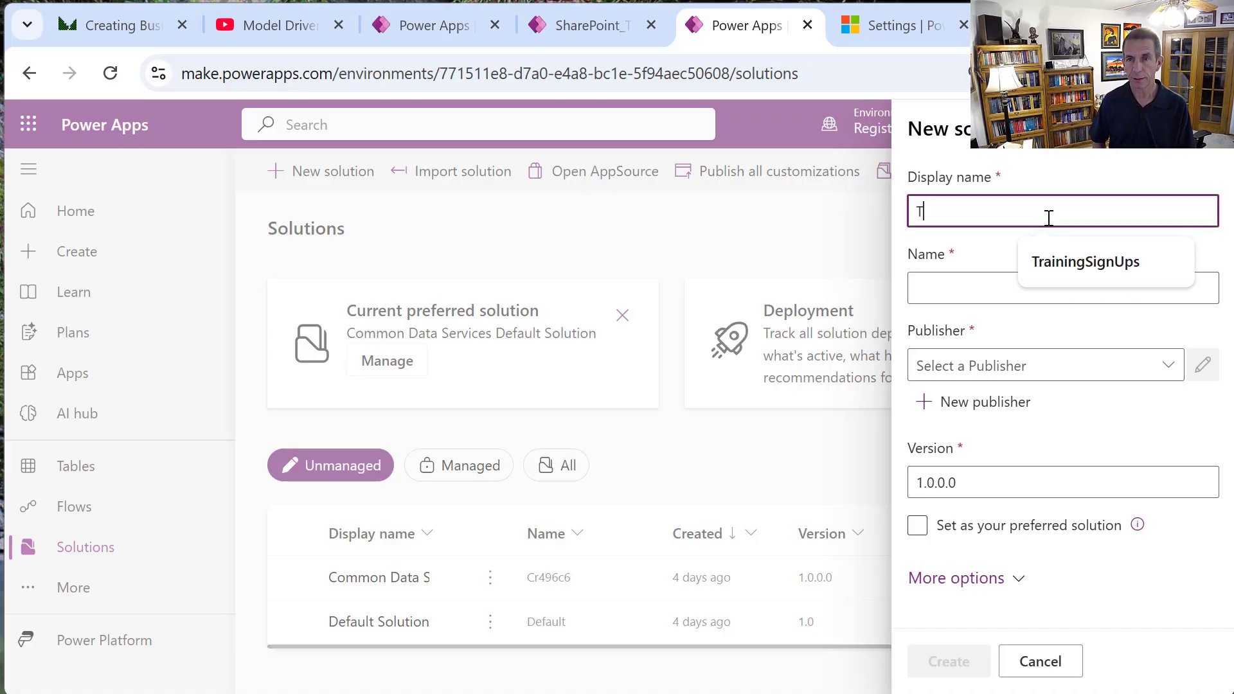
pyautogui.write('rainingReg')
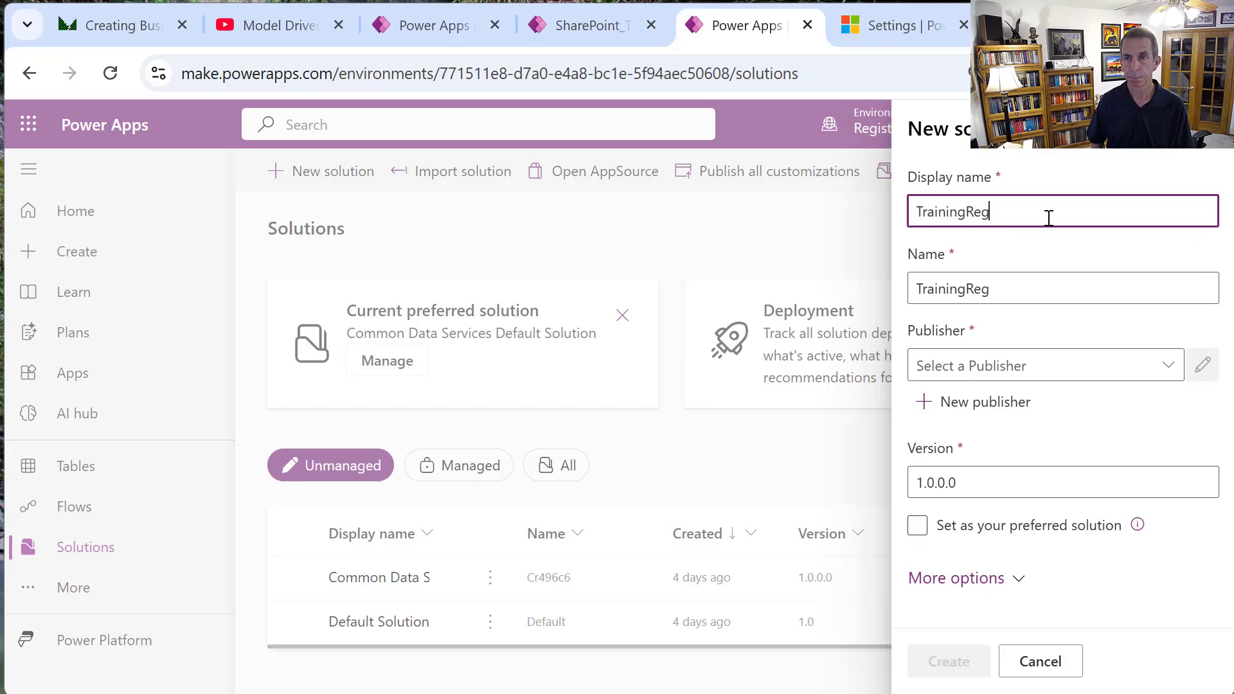
pyautogui.write('istration')
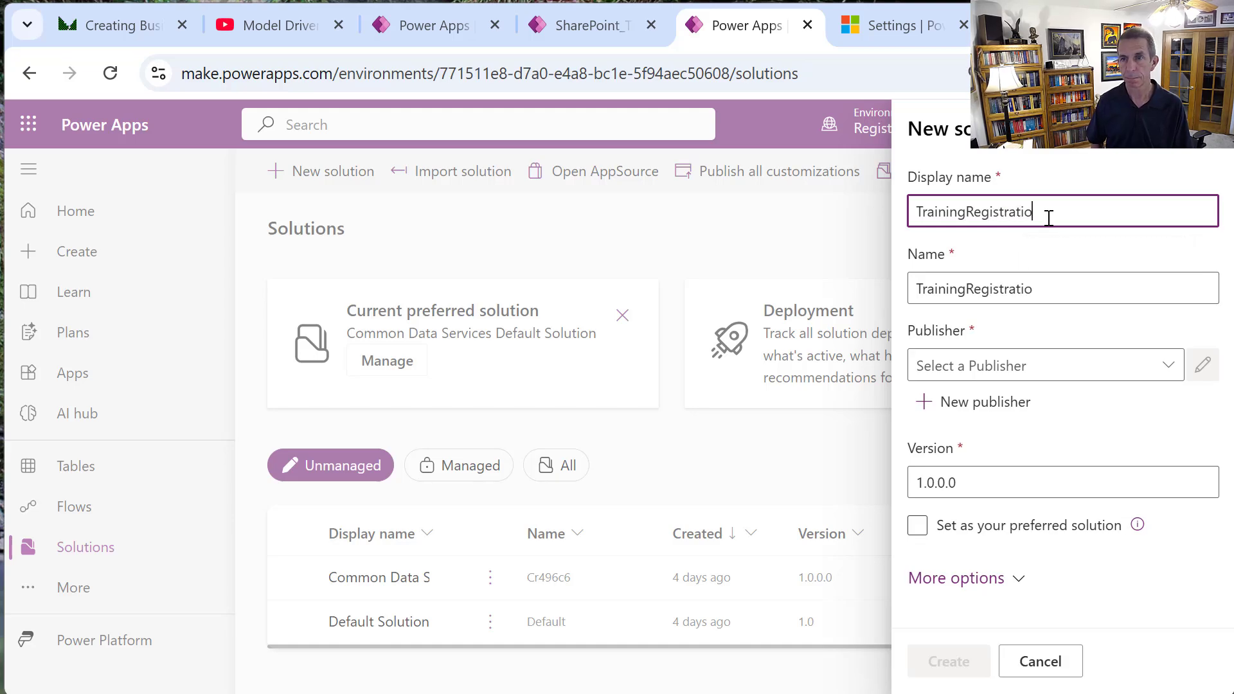
pyautogui.click(1168, 366)
pyautogui.click(996, 405)
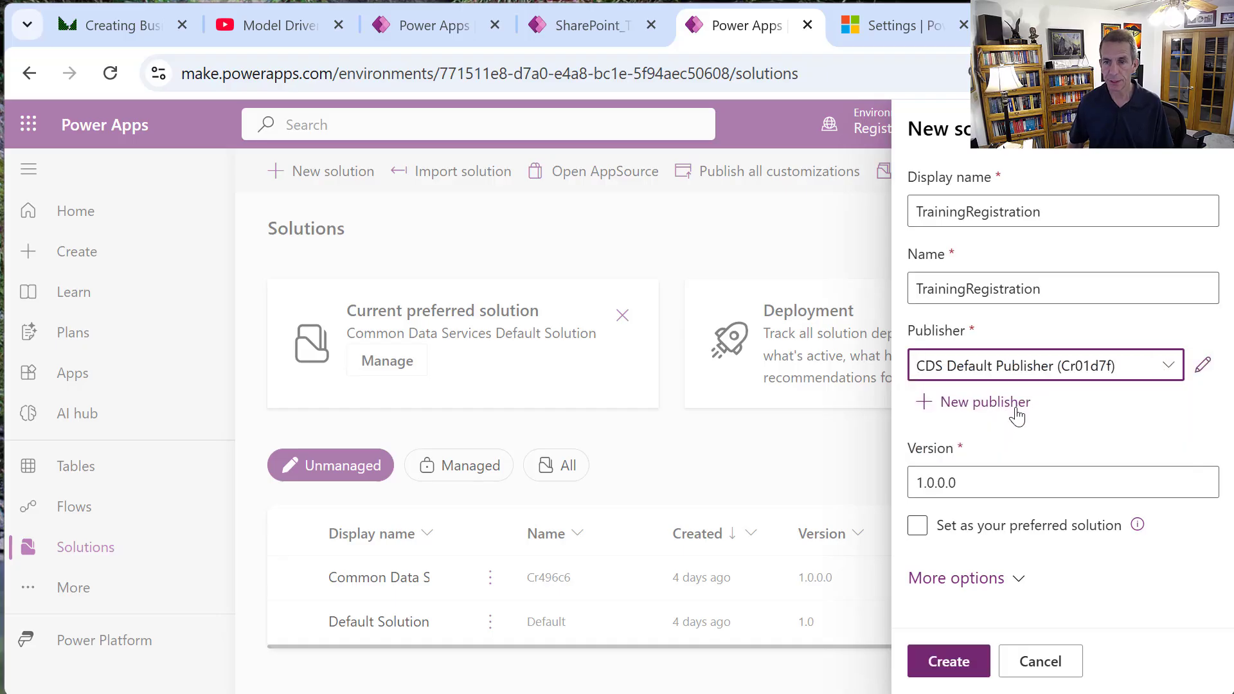
pyautogui.click(1068, 526)
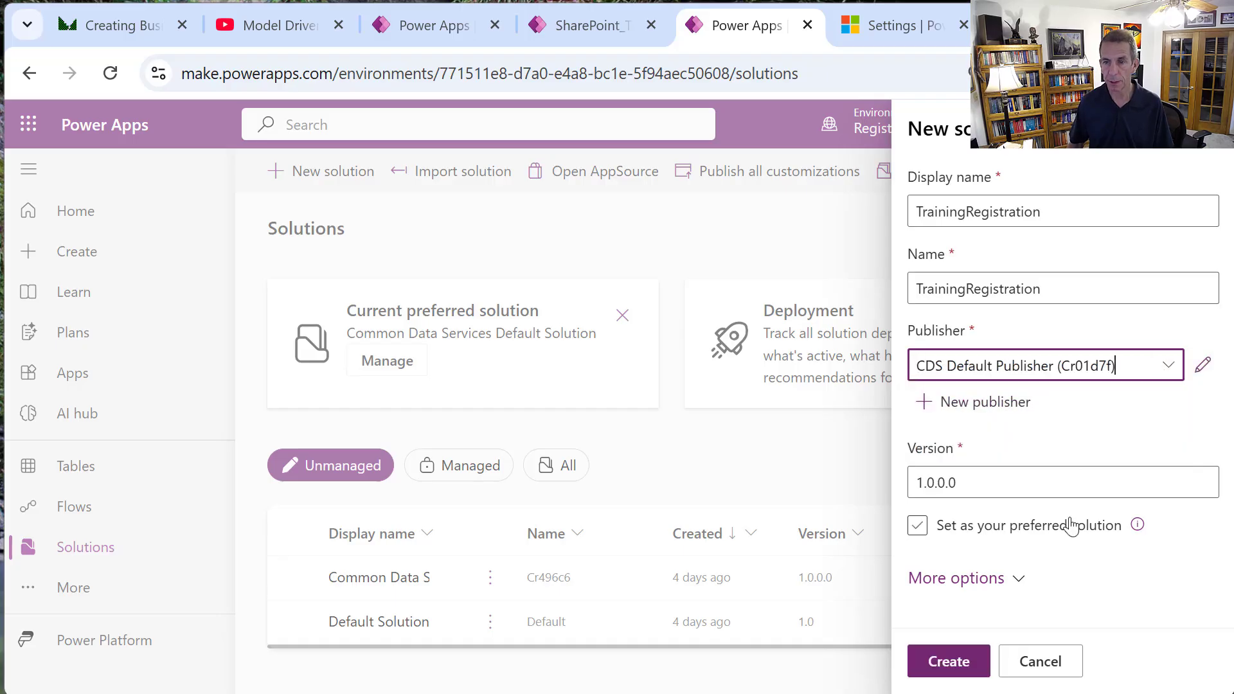
pyautogui.click(954, 662)
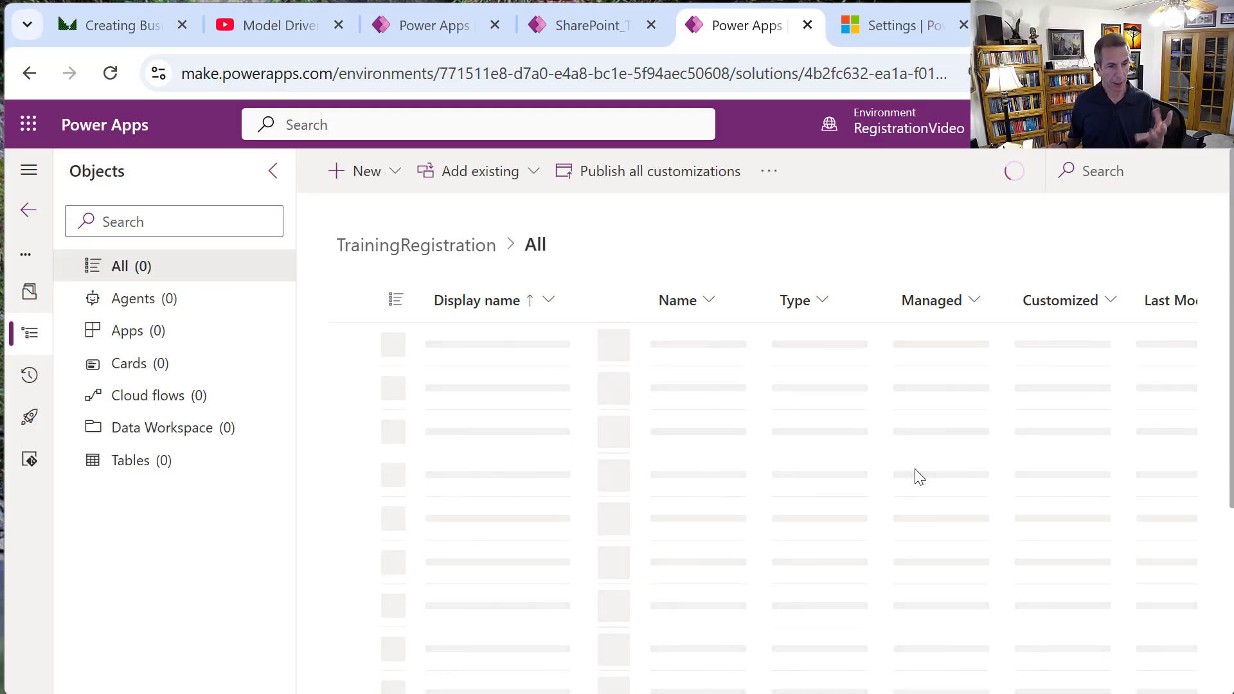
# Add the existing Contact table to the solution with all its objects included.
pyautogui.click(136, 463)
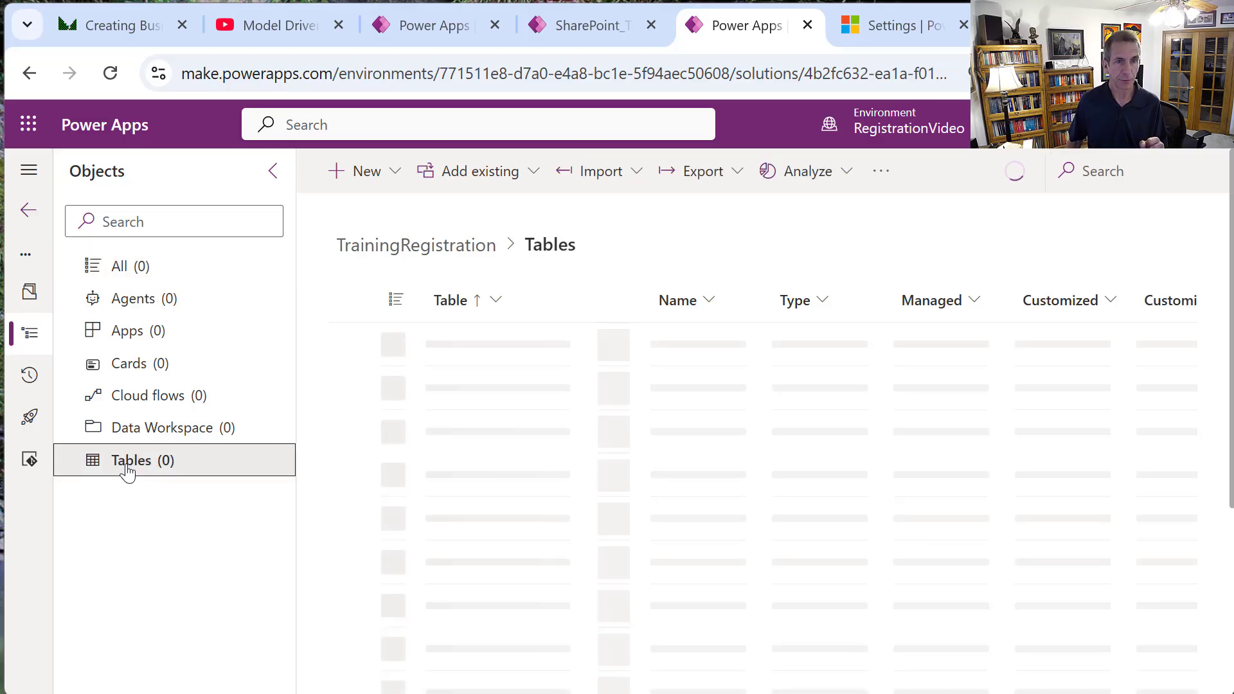
pyautogui.click(536, 170)
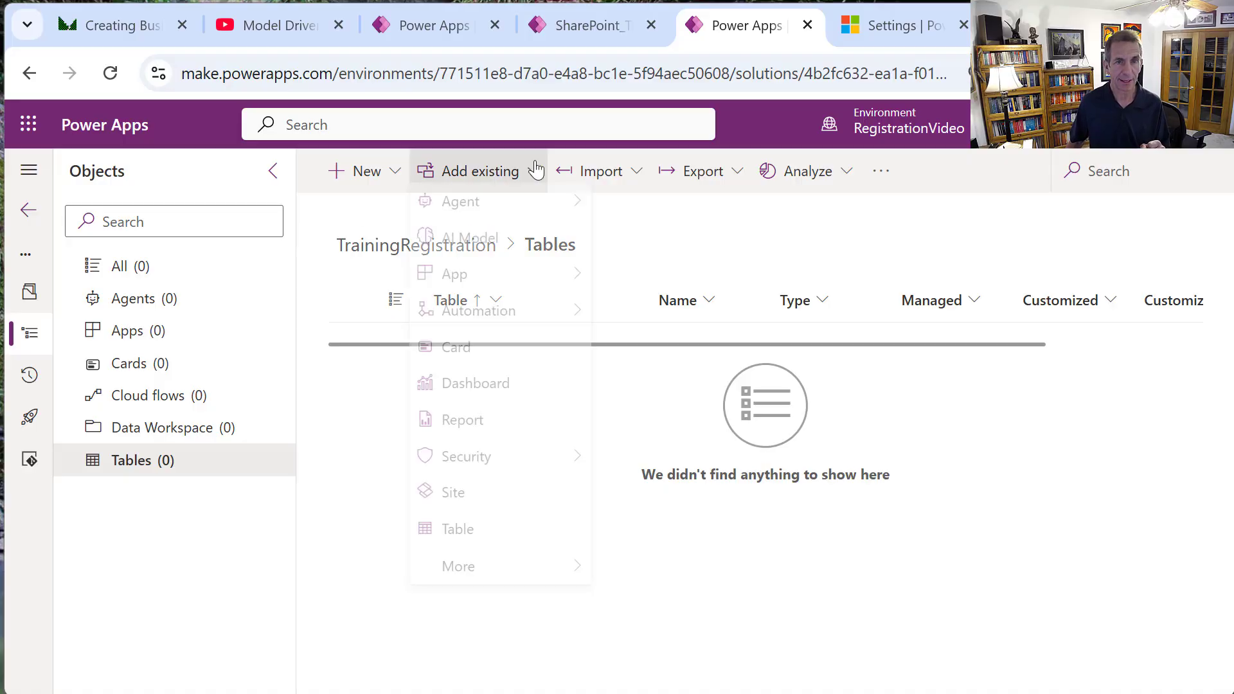
pyautogui.click(471, 550)
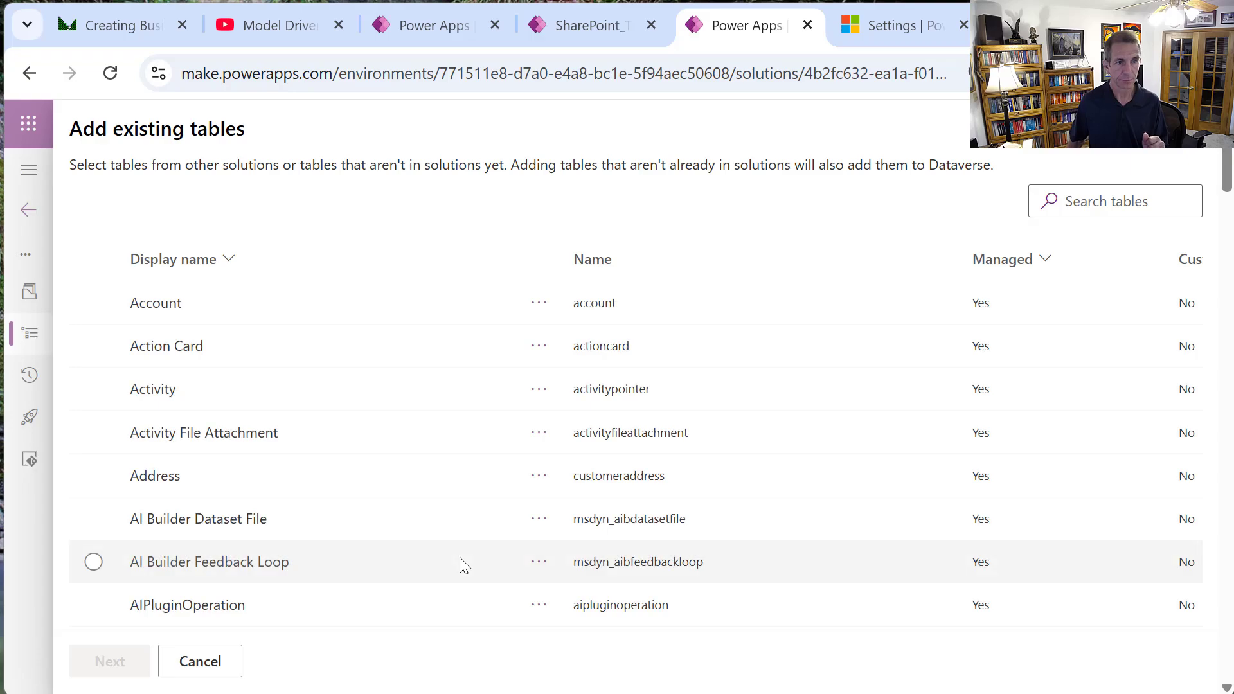
pyautogui.click(1081, 200)
pyautogui.write('Co')
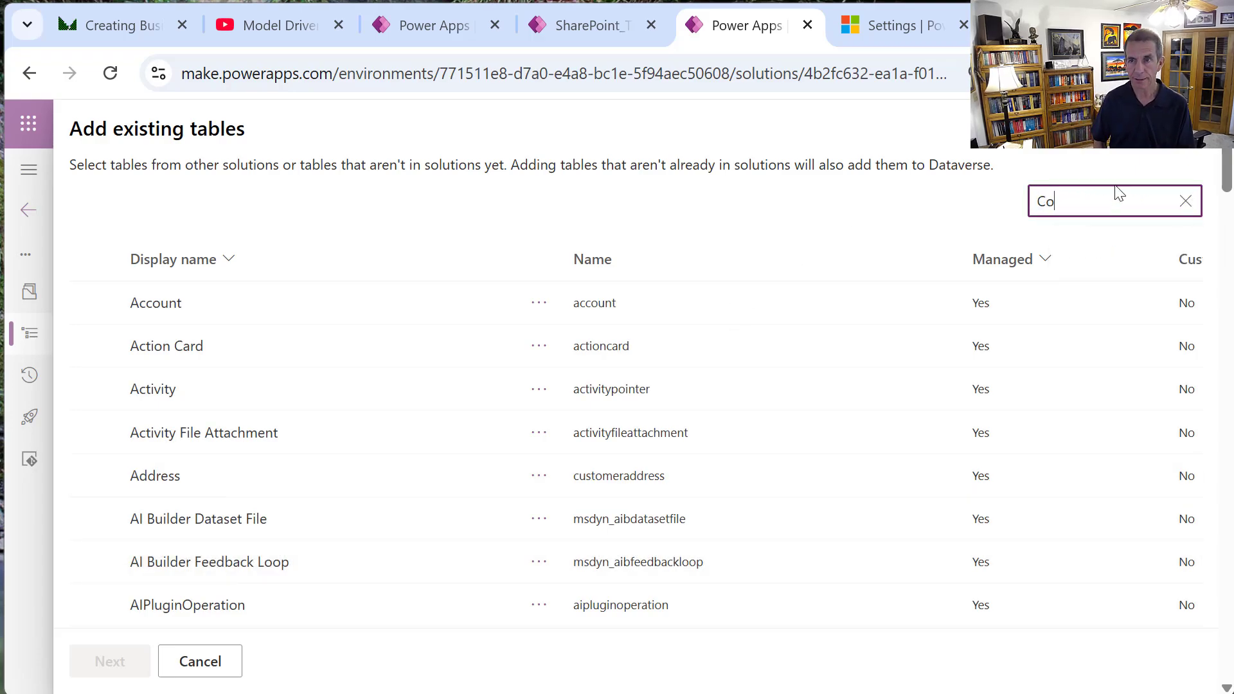
pyautogui.write('ntact')
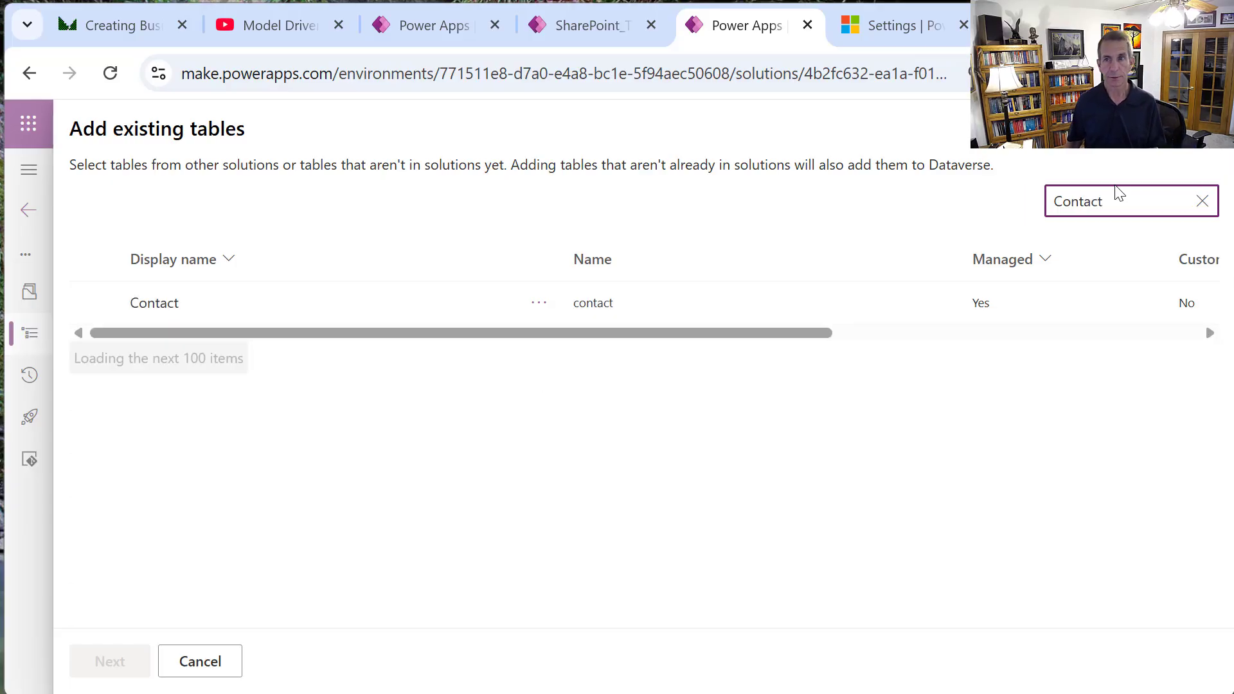
pyautogui.click(96, 304)
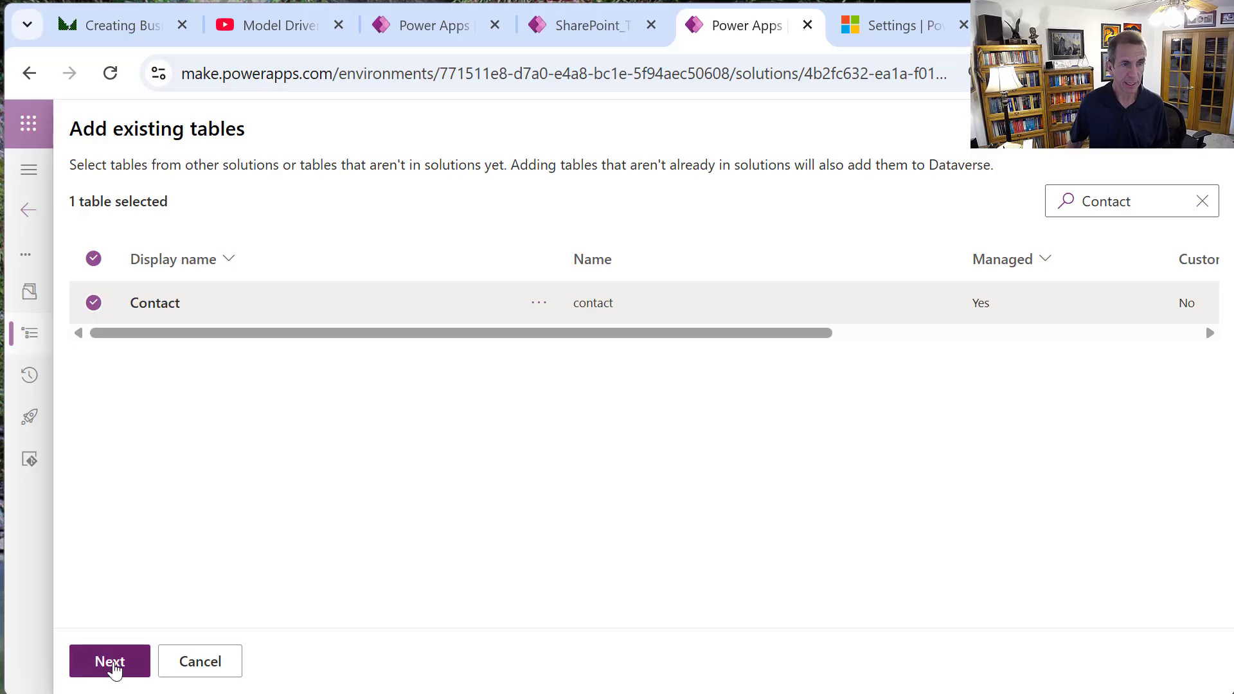
pyautogui.click(113, 670)
pyautogui.click(736, 255)
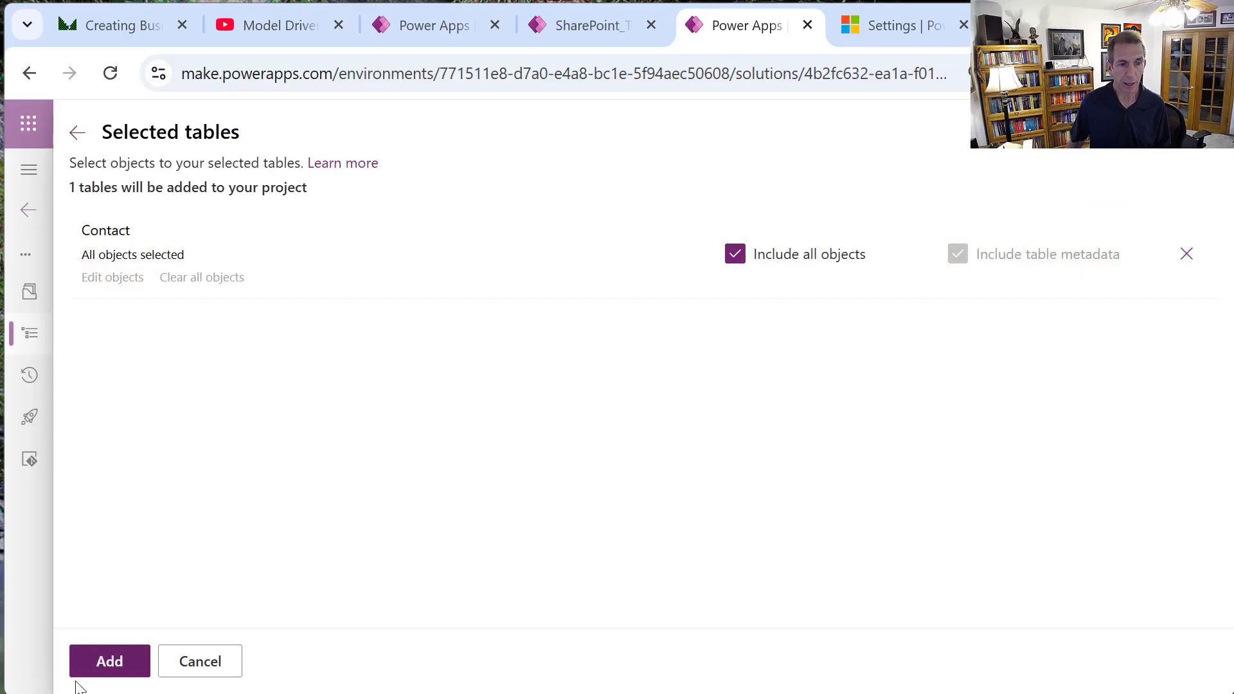
pyautogui.click(136, 664)
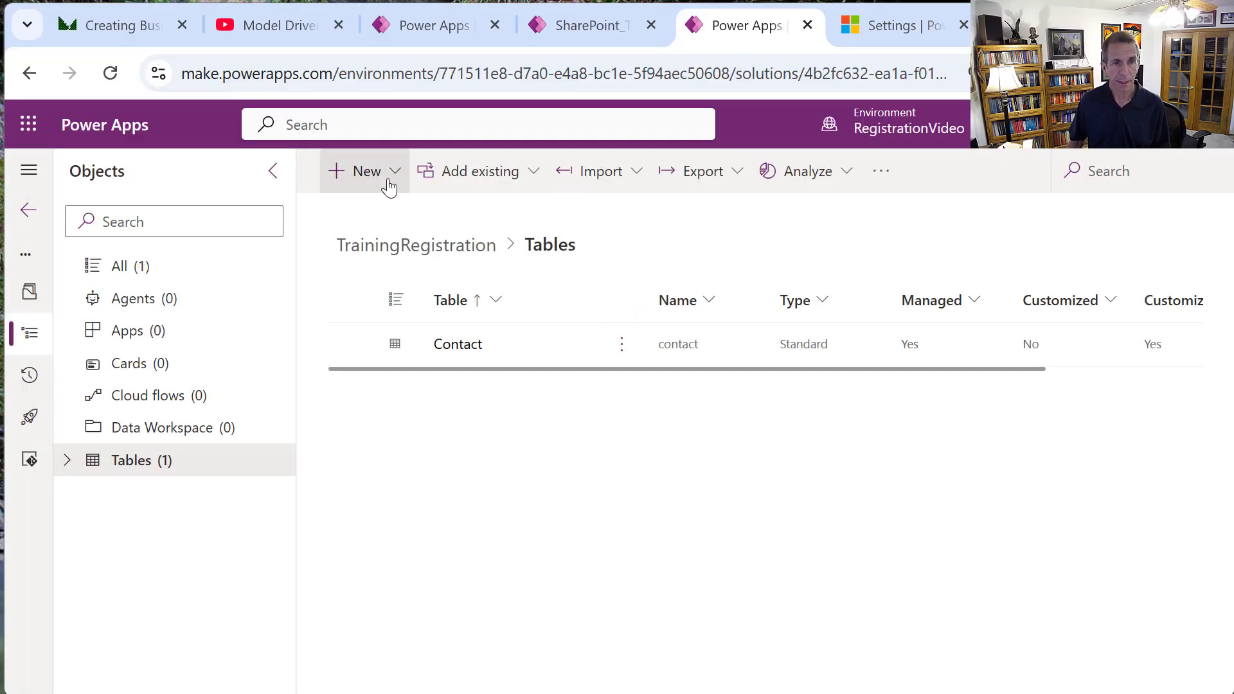
# Start a new table from the New menu, then back out to the solution's tables.
pyautogui.click(390, 187)
pyautogui.moveTo(419, 469)
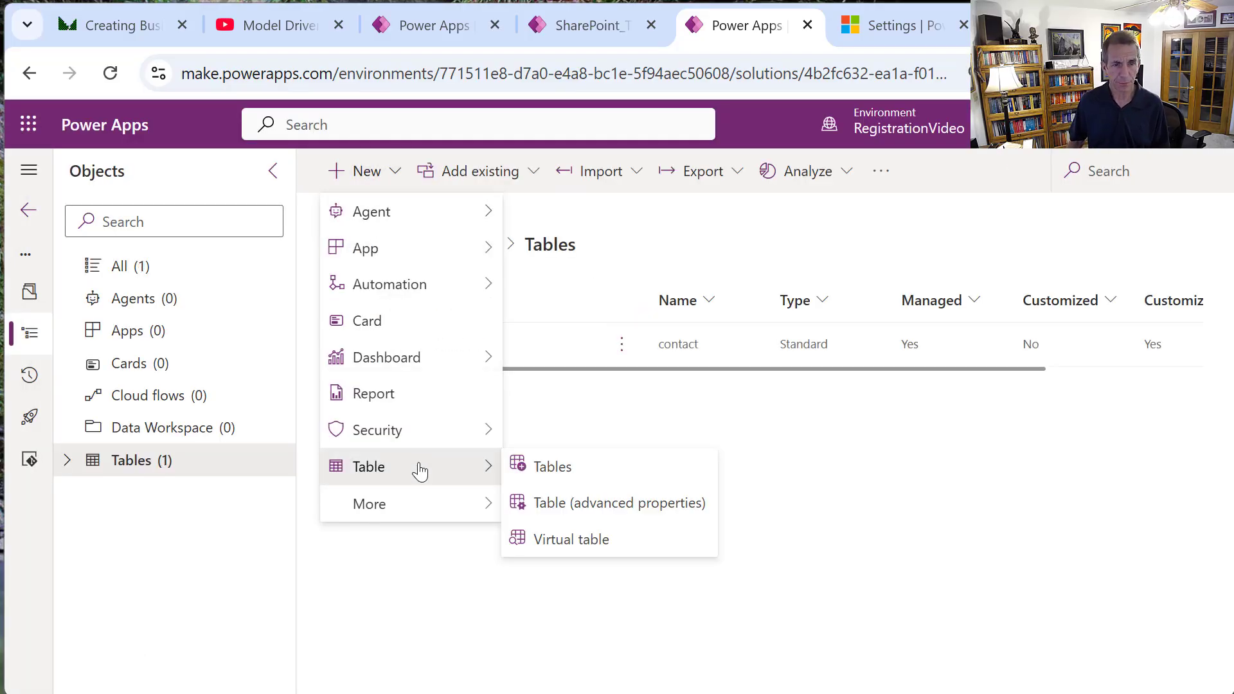
pyautogui.click(529, 474)
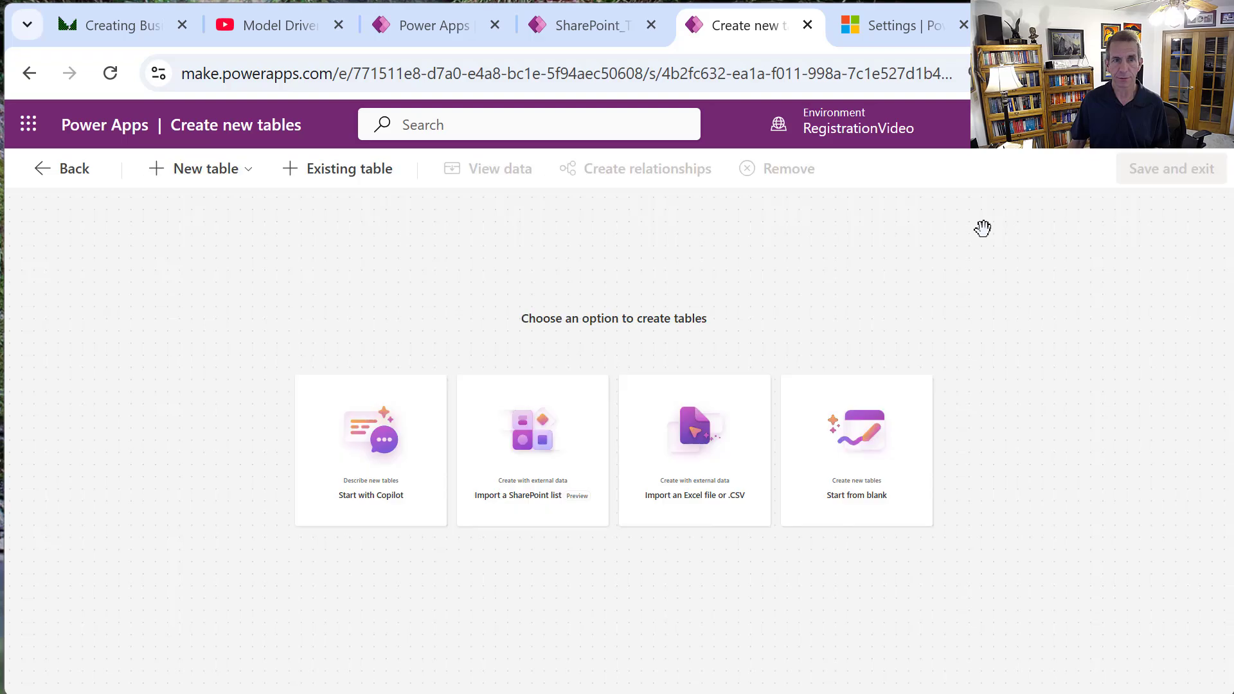
pyautogui.click(64, 172)
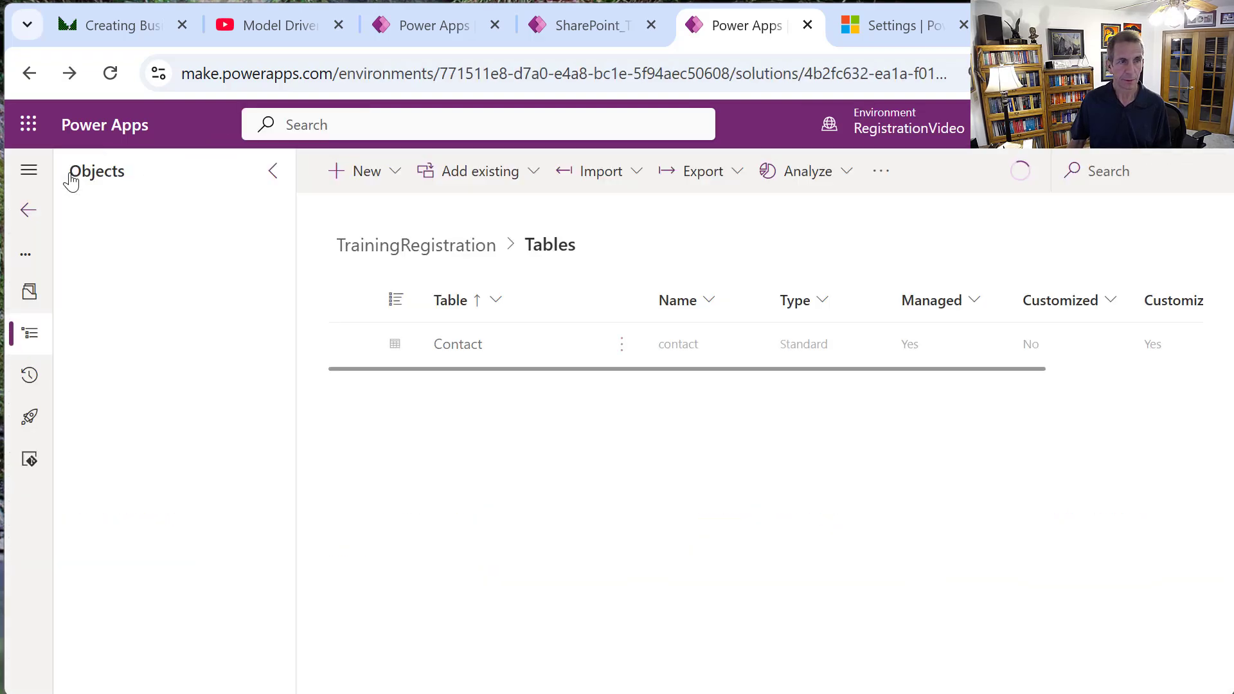
# Add the existing User table to the solution with all its objects included.
pyautogui.click(519, 177)
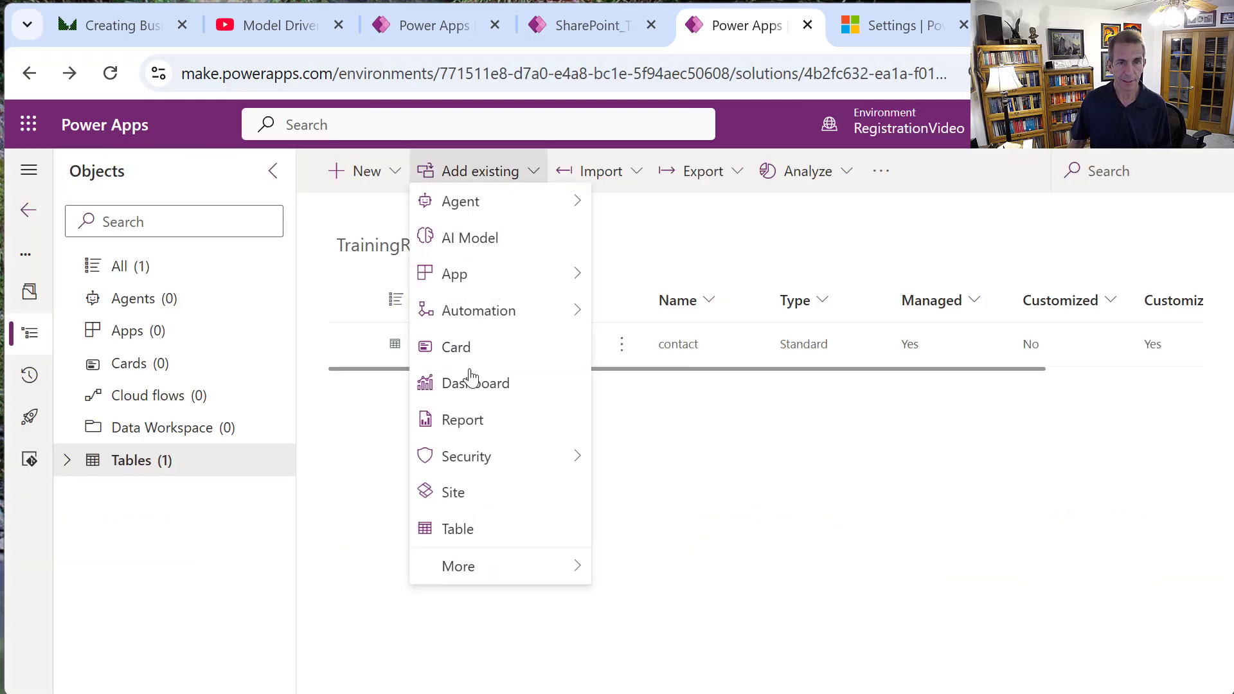
pyautogui.click(458, 530)
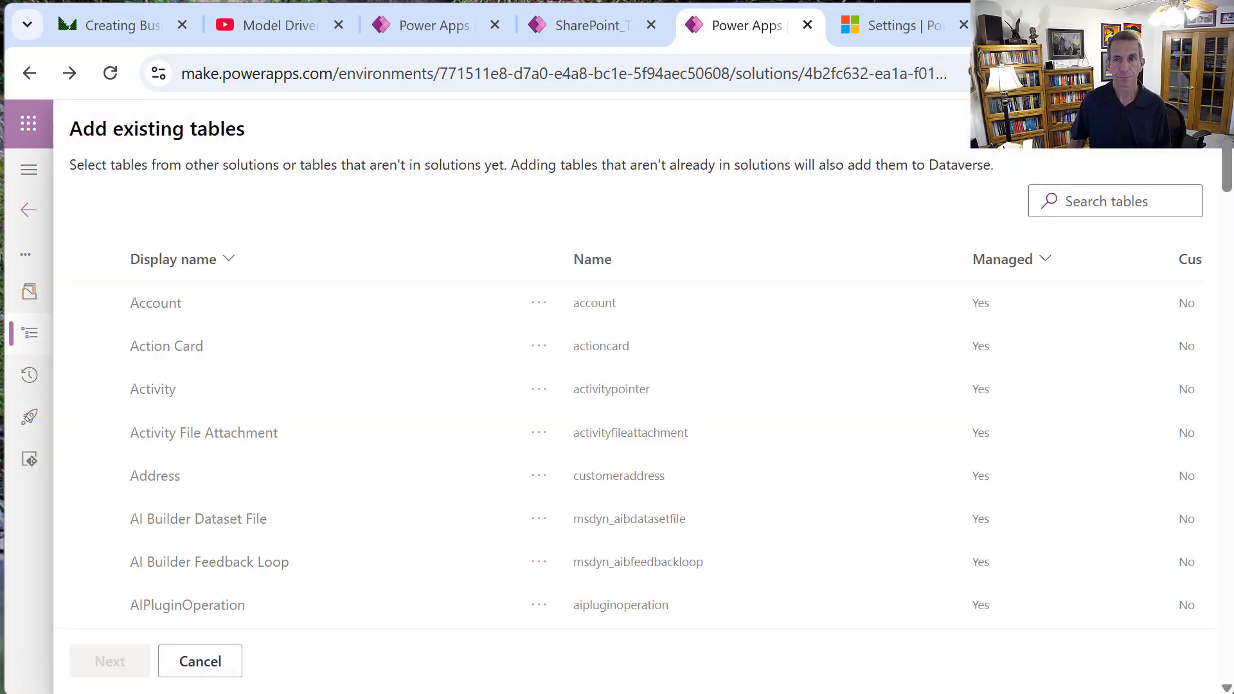
pyautogui.click(1148, 208)
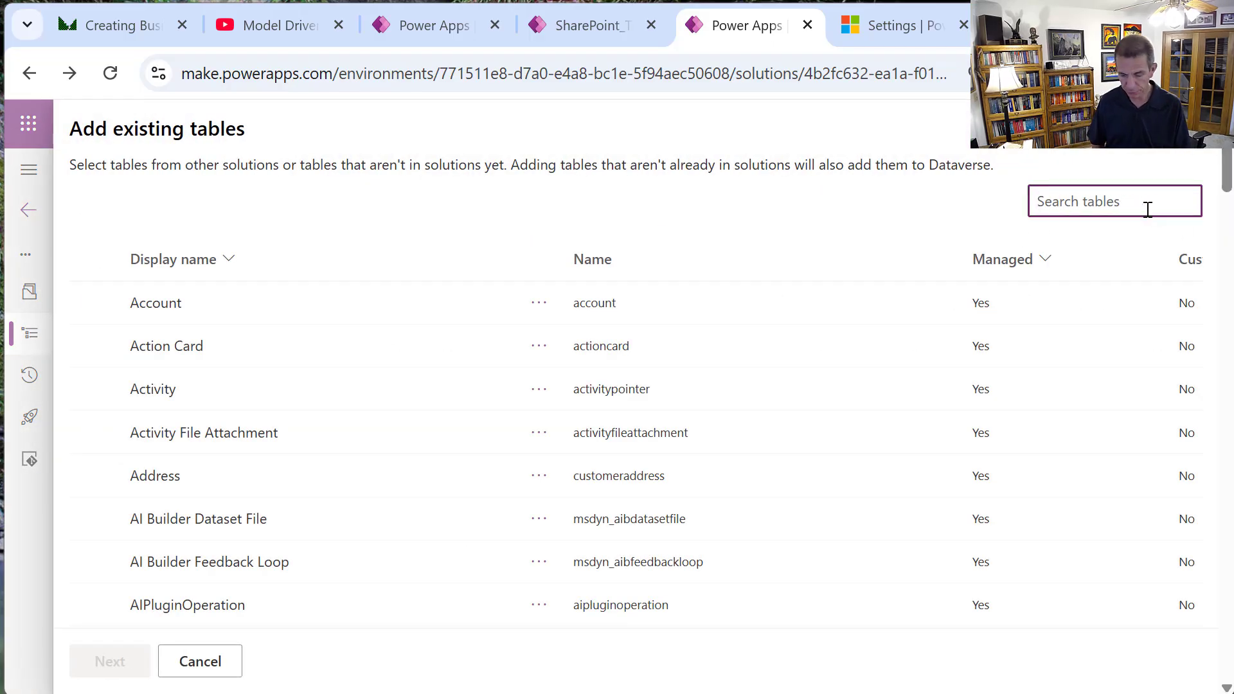
pyautogui.write('User')
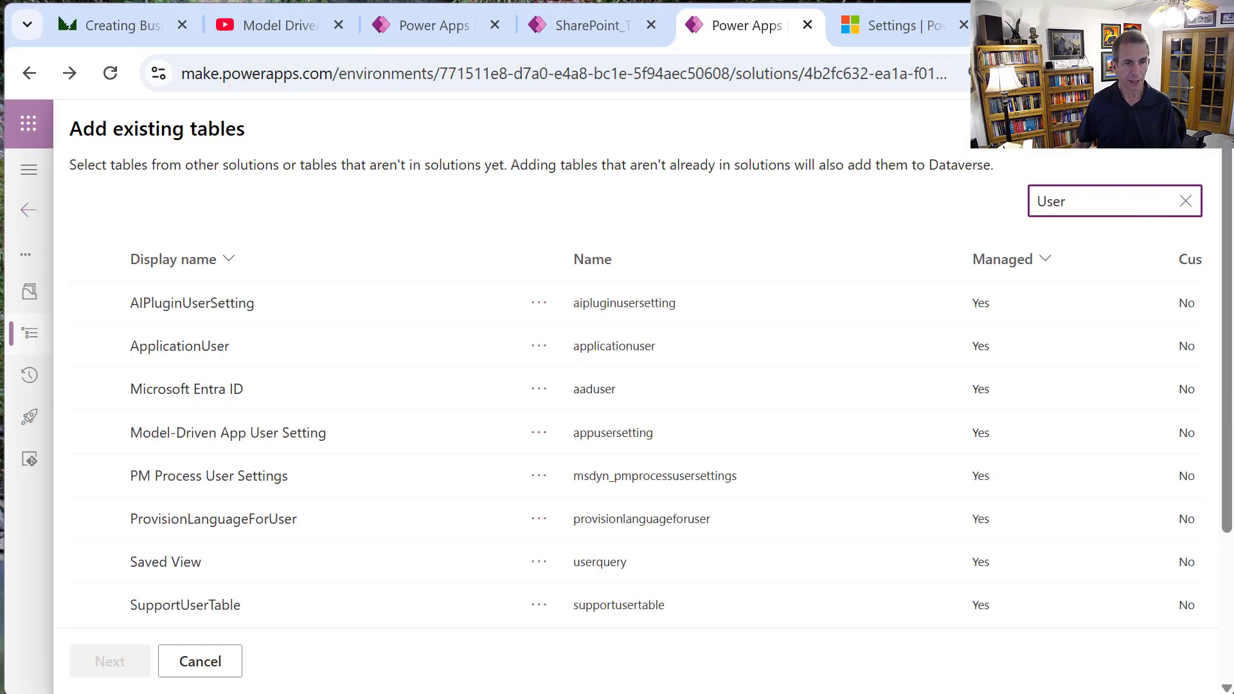
pyautogui.scroll(-3, 1212, 543)
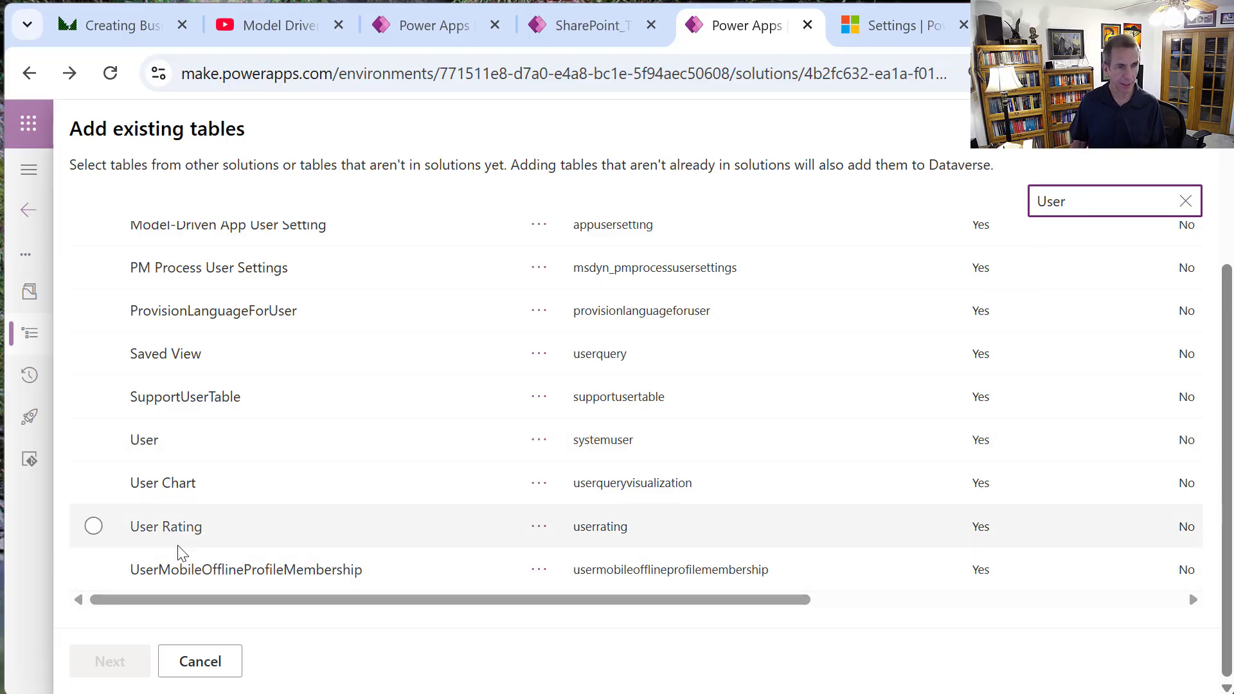
pyautogui.click(93, 439)
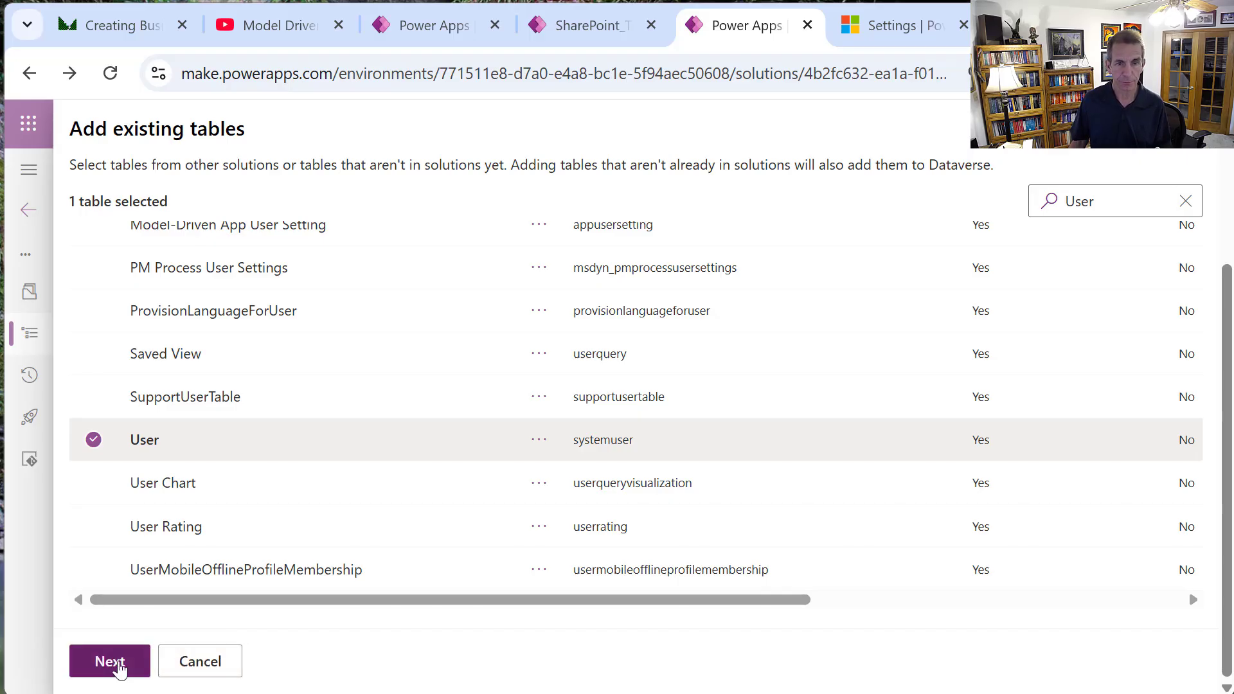
pyautogui.click(110, 662)
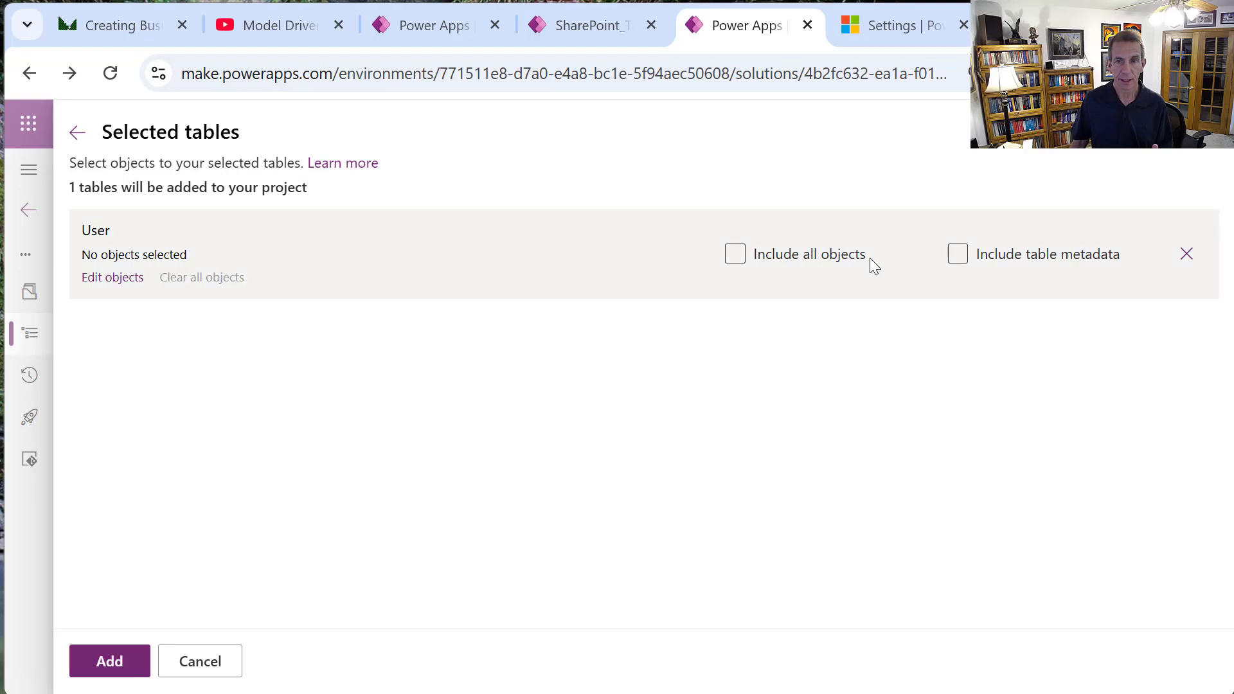
pyautogui.click(856, 259)
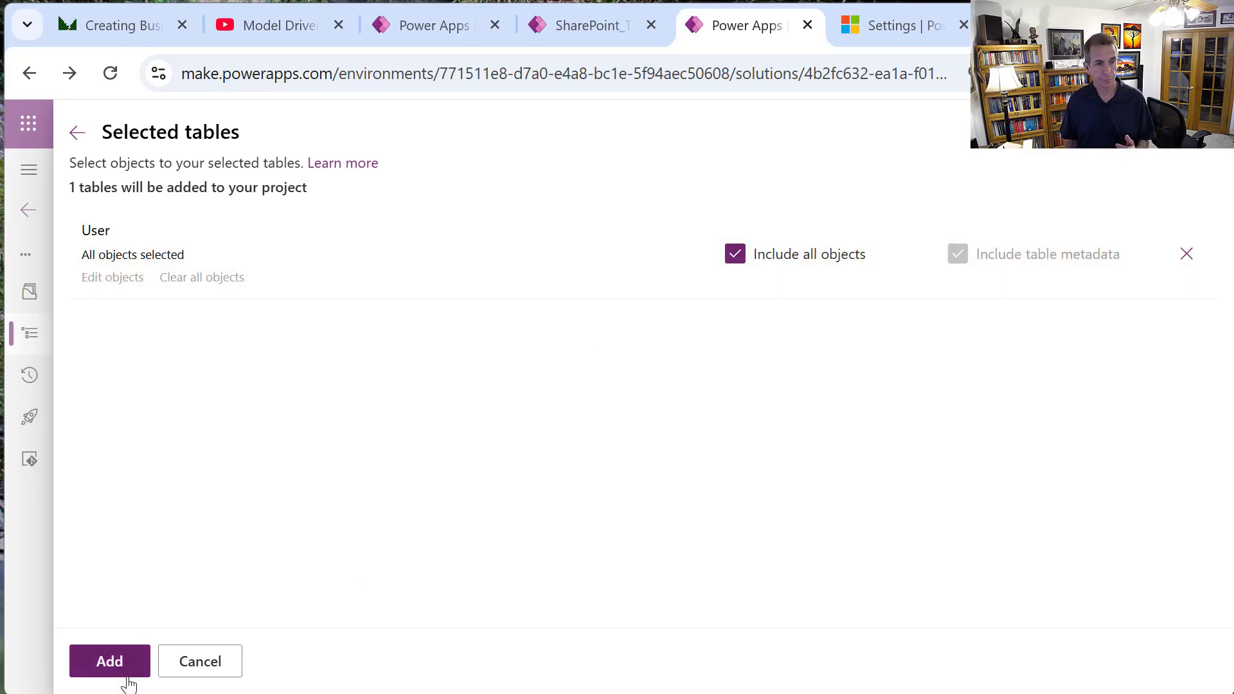
pyautogui.click(123, 678)
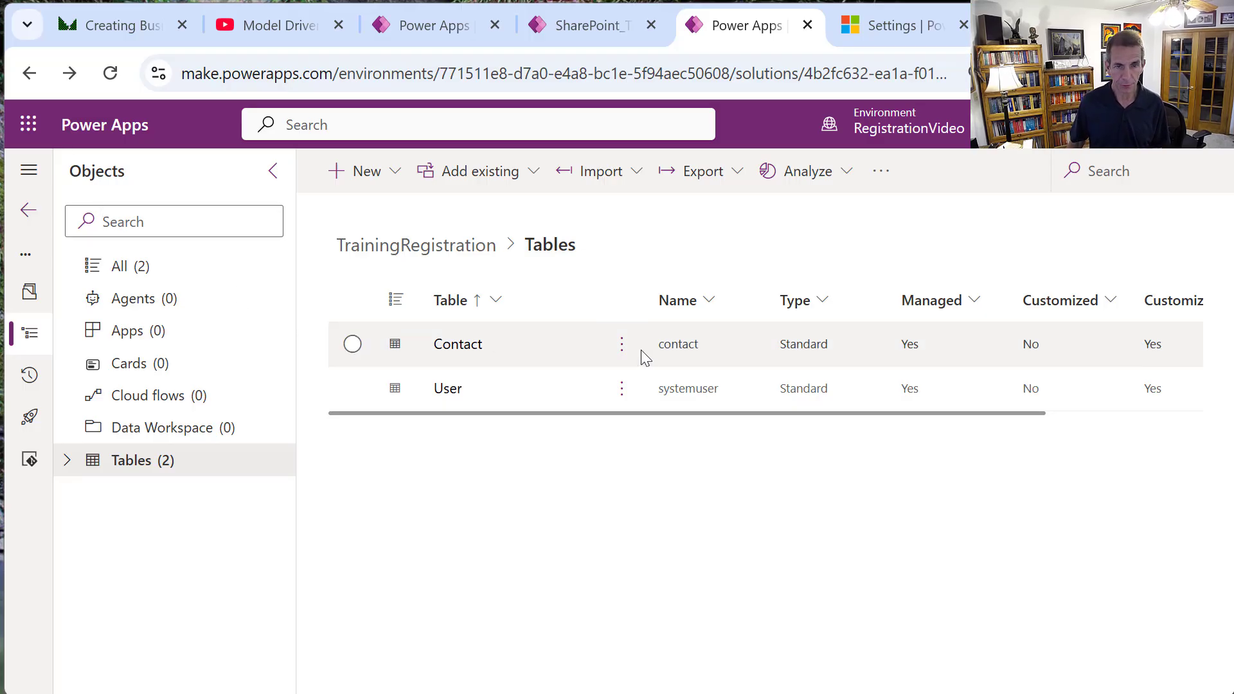
# Rename the Contact table's display name to Attendee and save its properties.
pyautogui.click(620, 344)
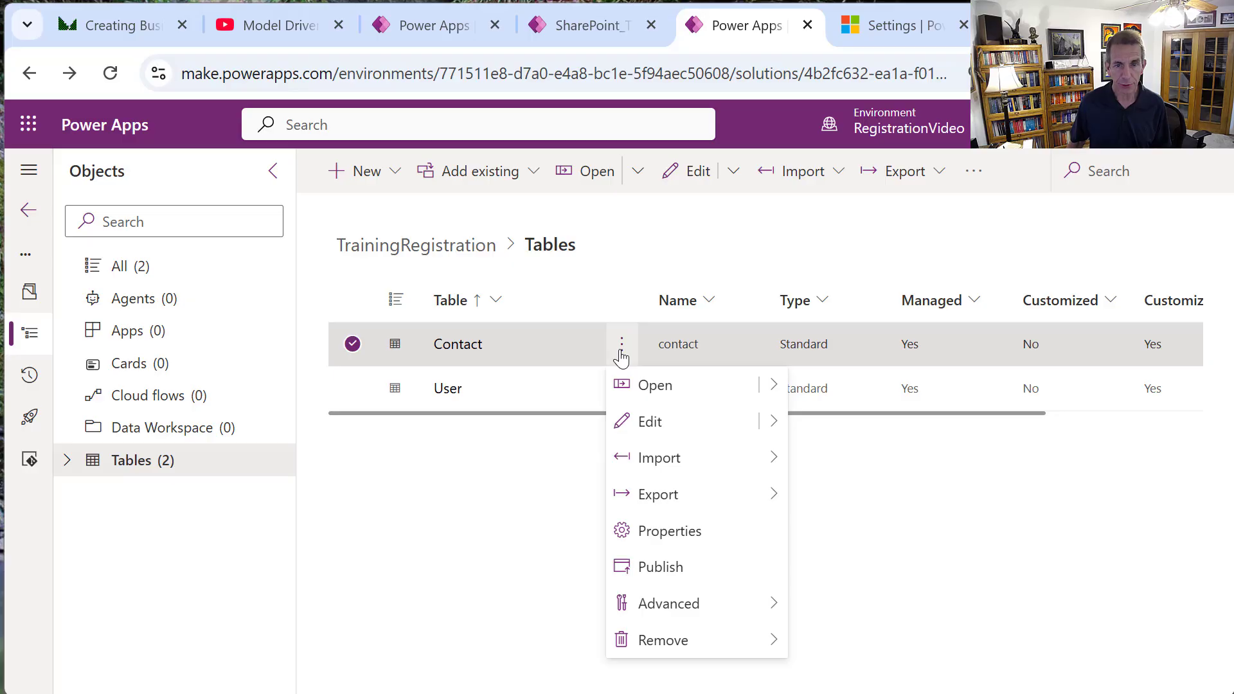
pyautogui.click(680, 543)
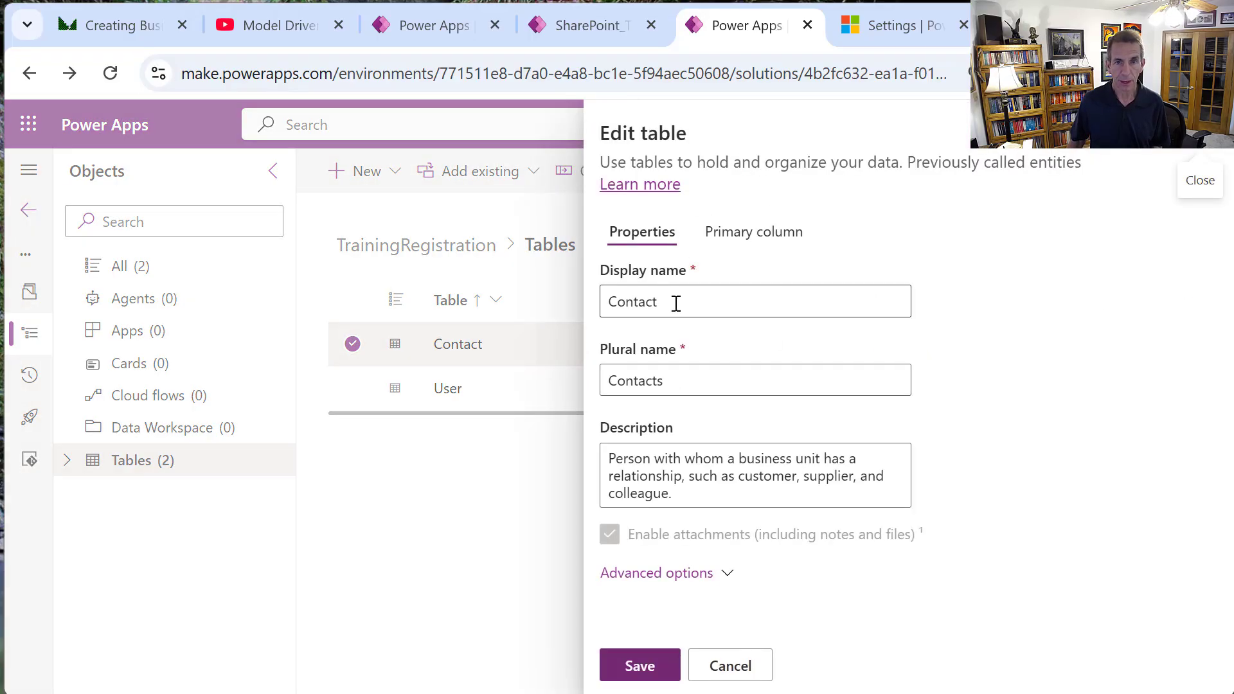
pyautogui.doubleClick(675, 302)
pyautogui.write('A')
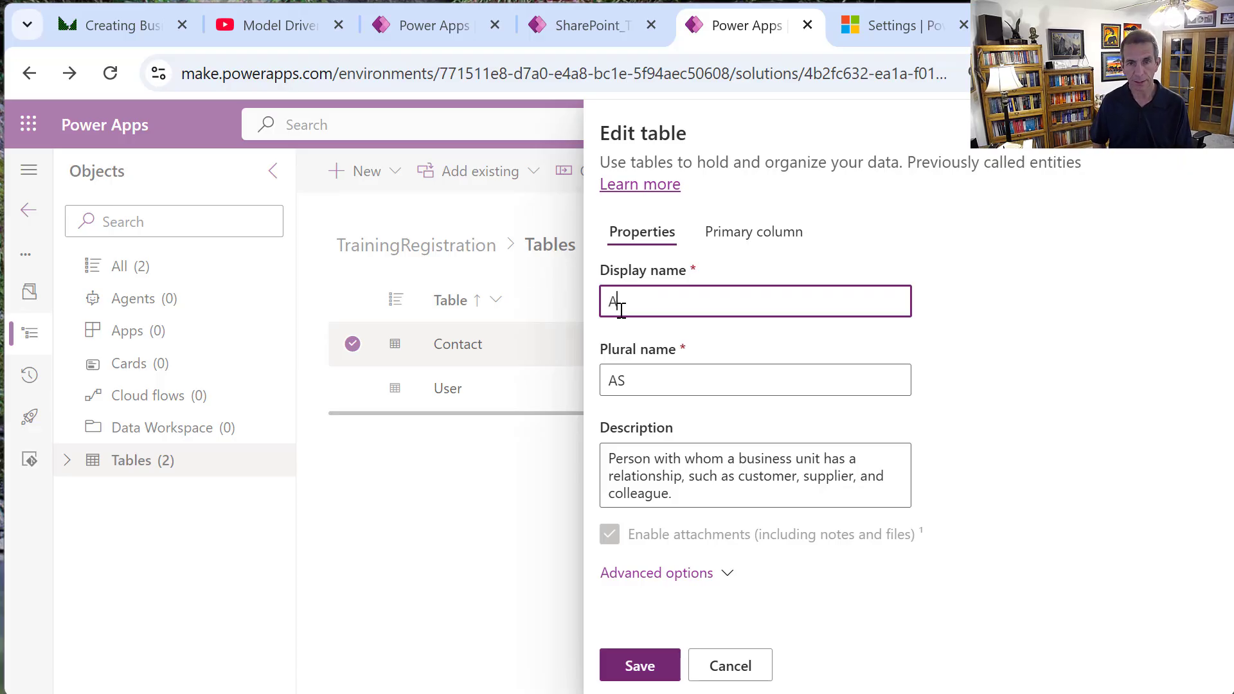
pyautogui.write('ttendee')
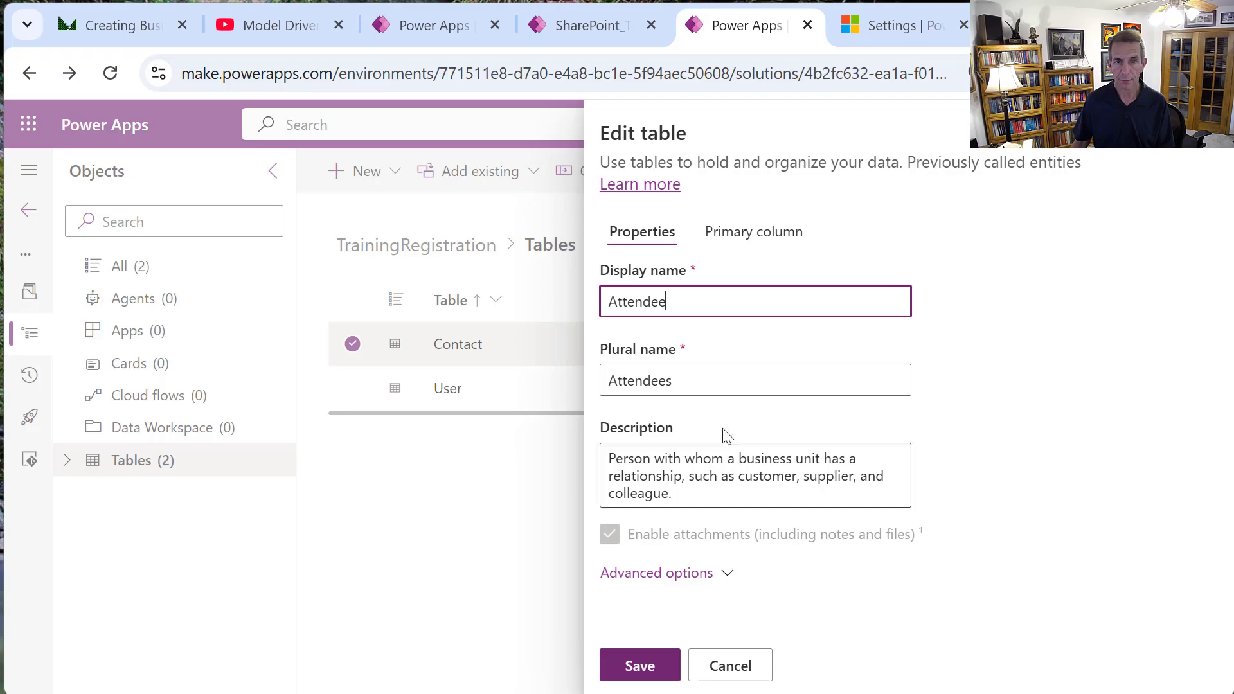
pyautogui.click(685, 574)
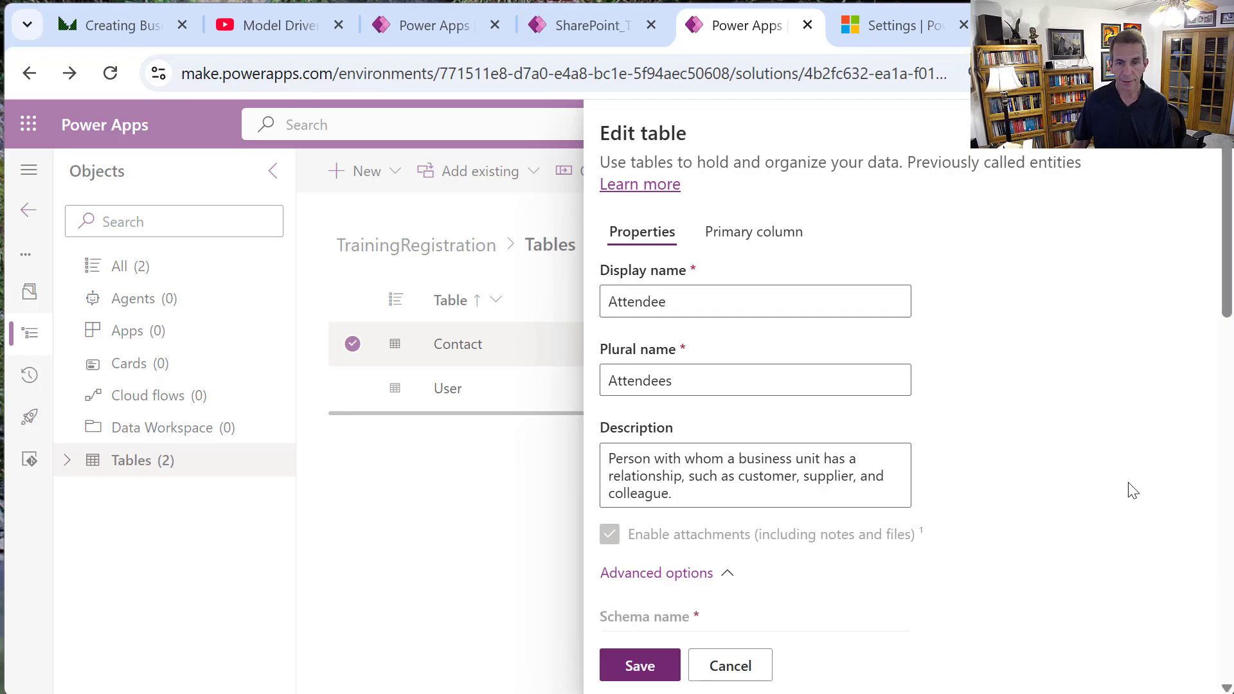
pyautogui.moveTo(1229, 281); pyautogui.dragTo(1221, 514)
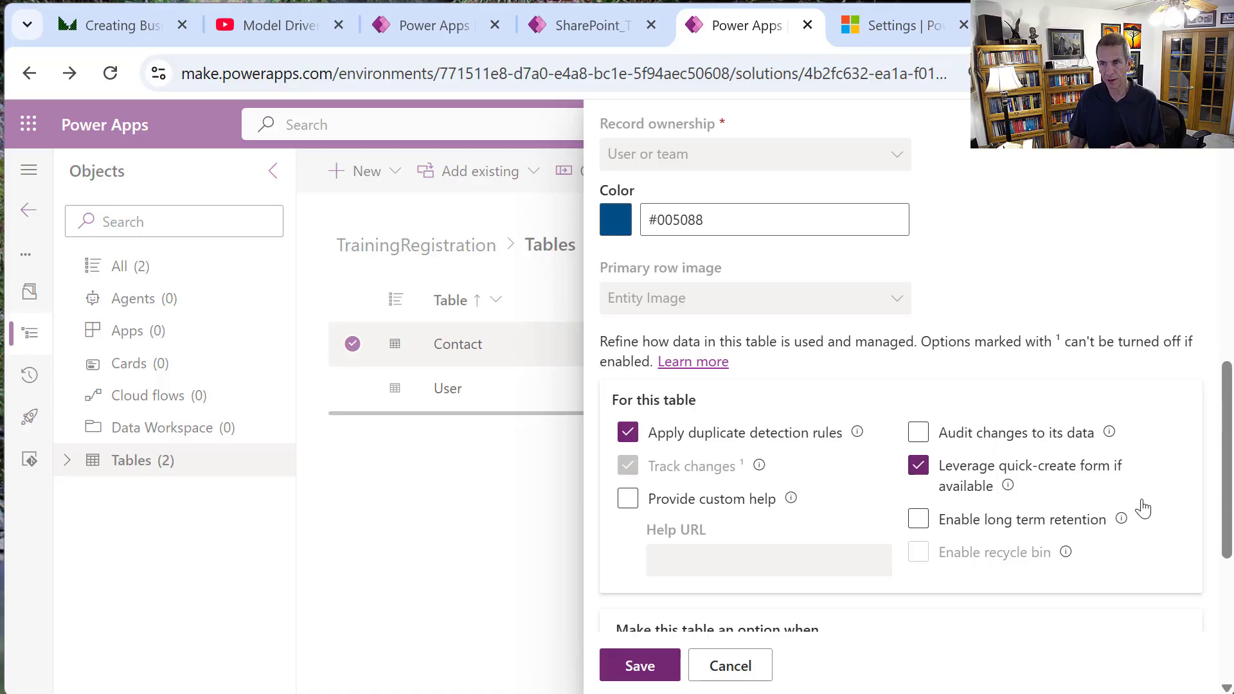
pyautogui.scroll(-5, 899, 449)
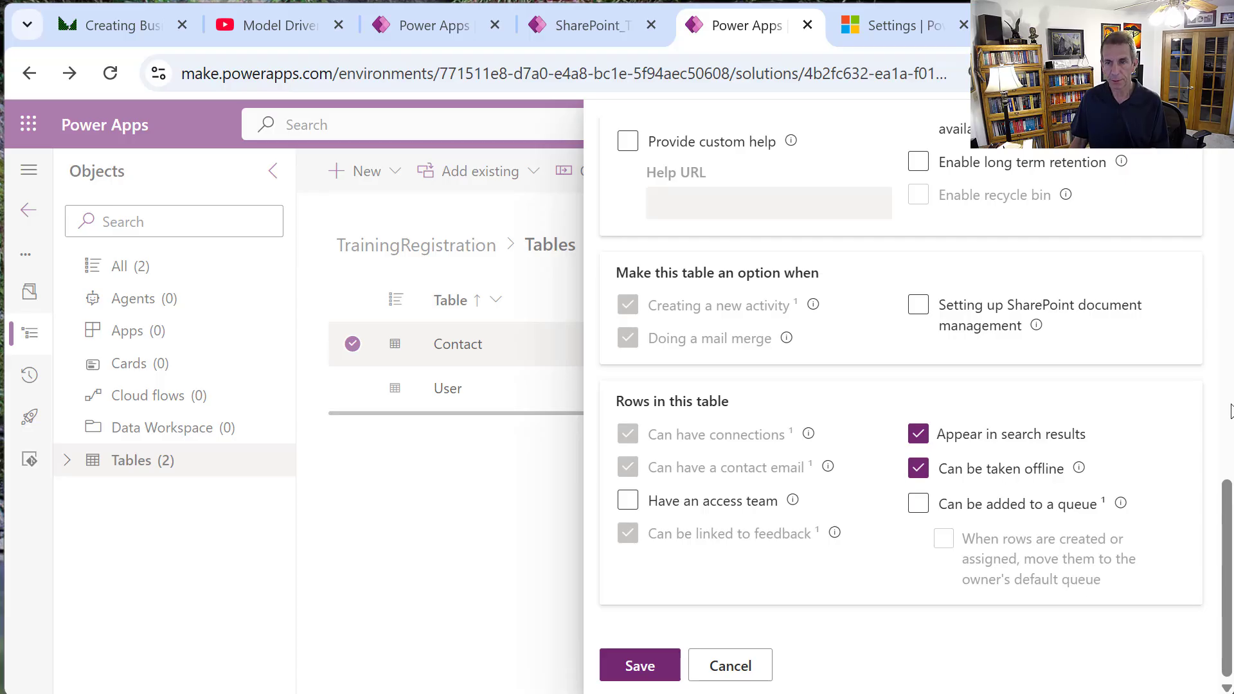
pyautogui.click(645, 672)
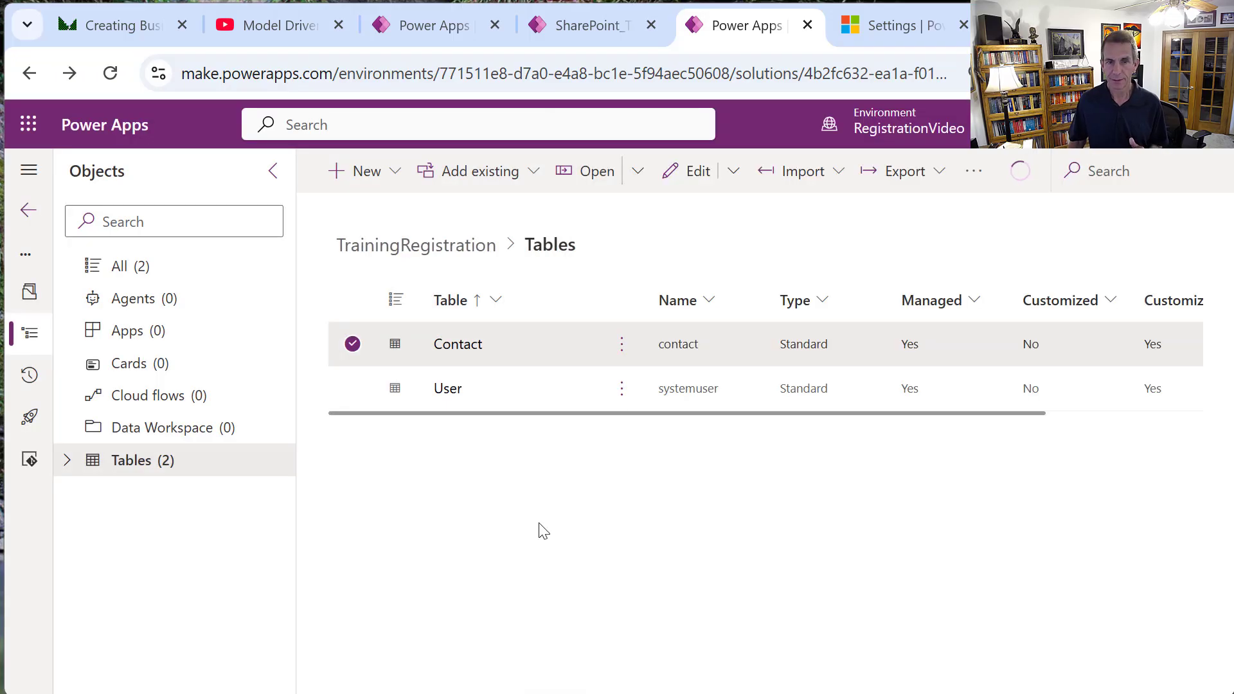
# Rename the contact table to Instructor with description 'Training Instructors' and save.
pyautogui.click(622, 345)
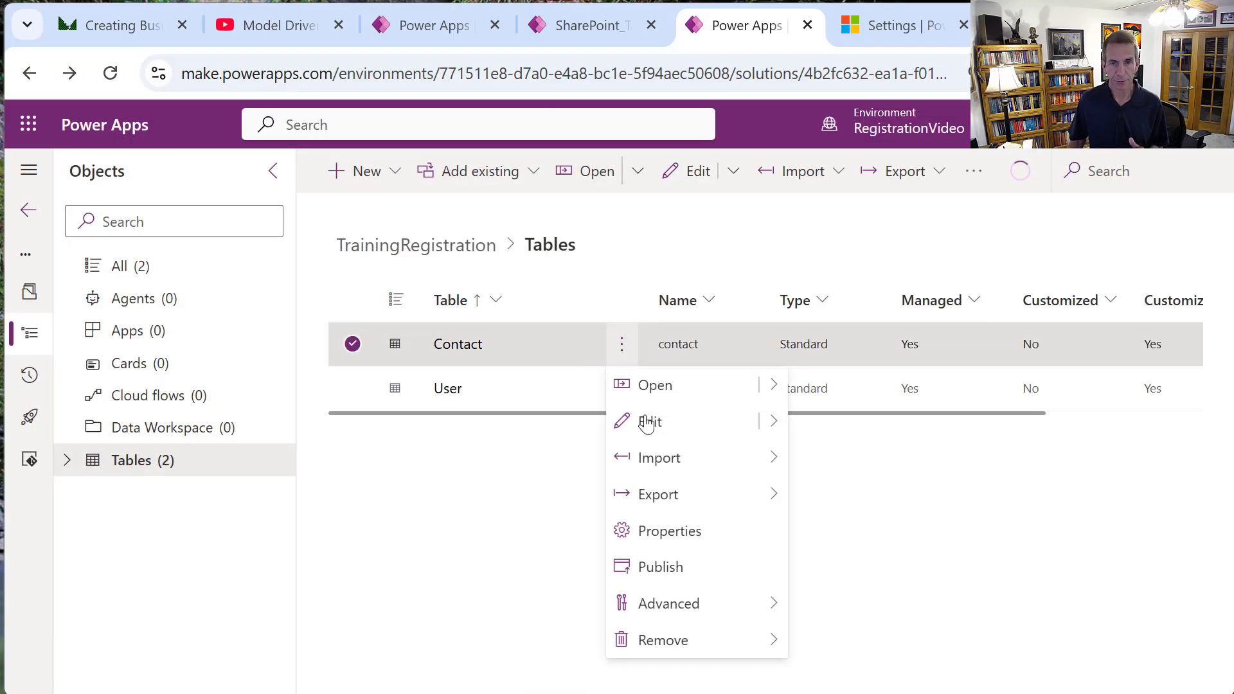
pyautogui.click(701, 537)
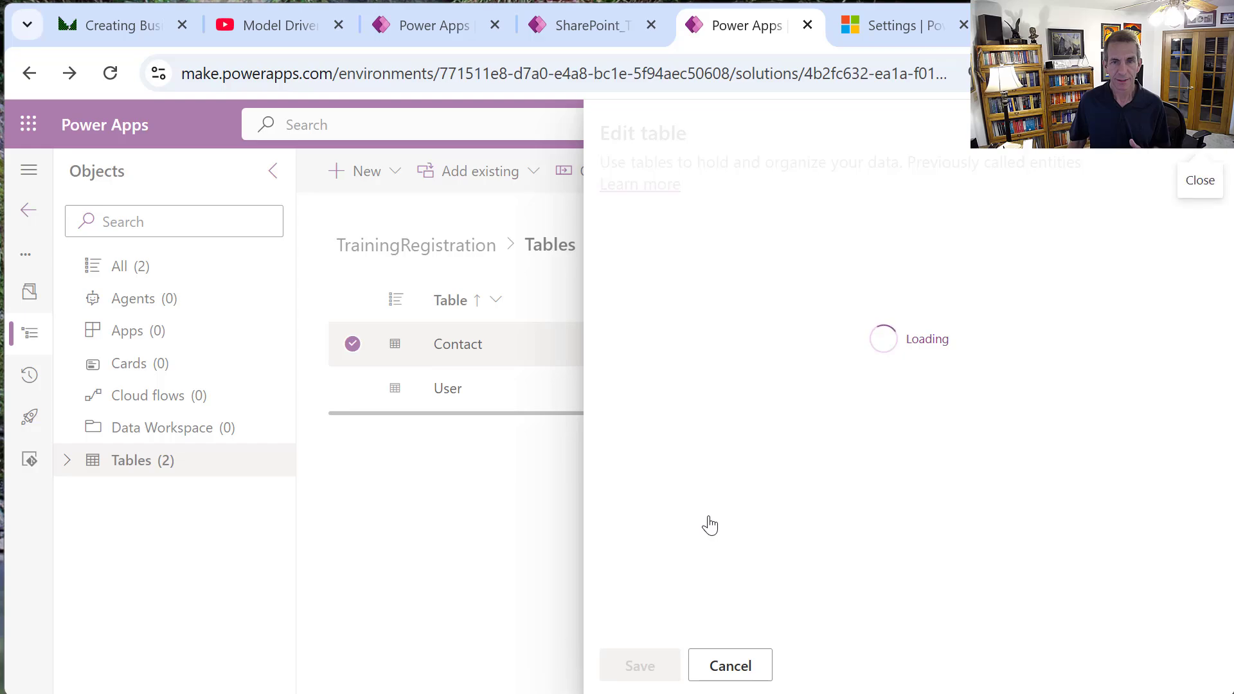
pyautogui.moveTo(689, 303); pyautogui.dragTo(584, 301)
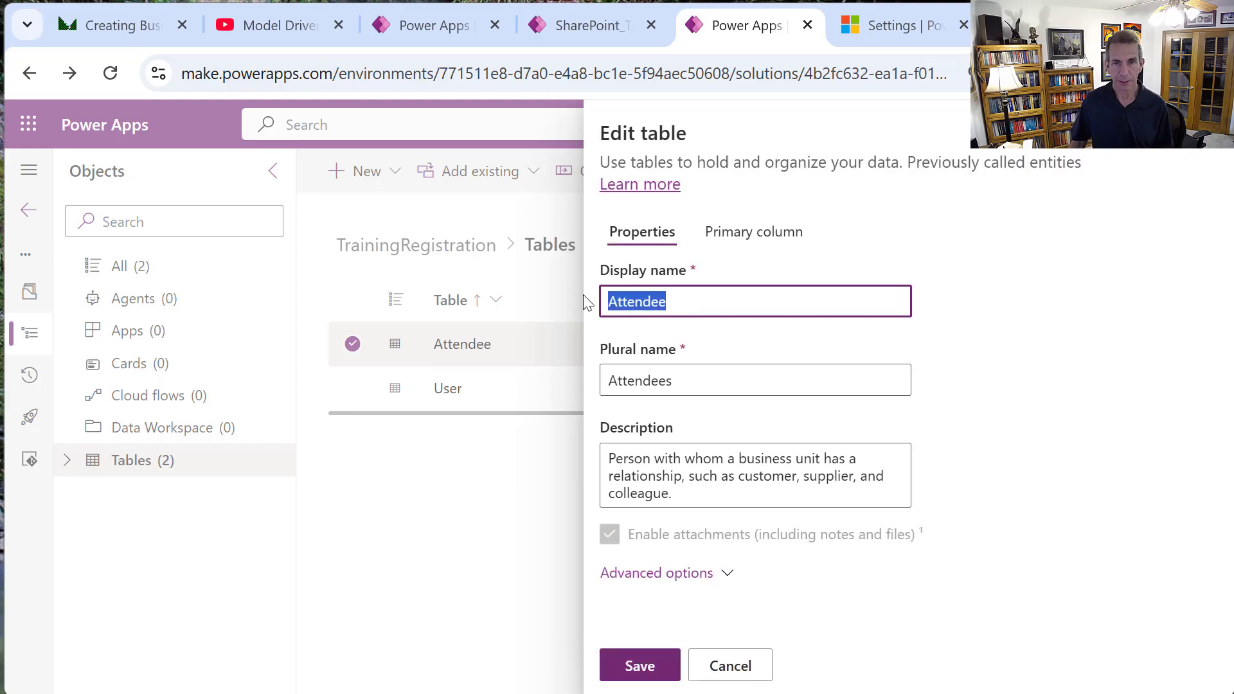
pyautogui.write('Insd')
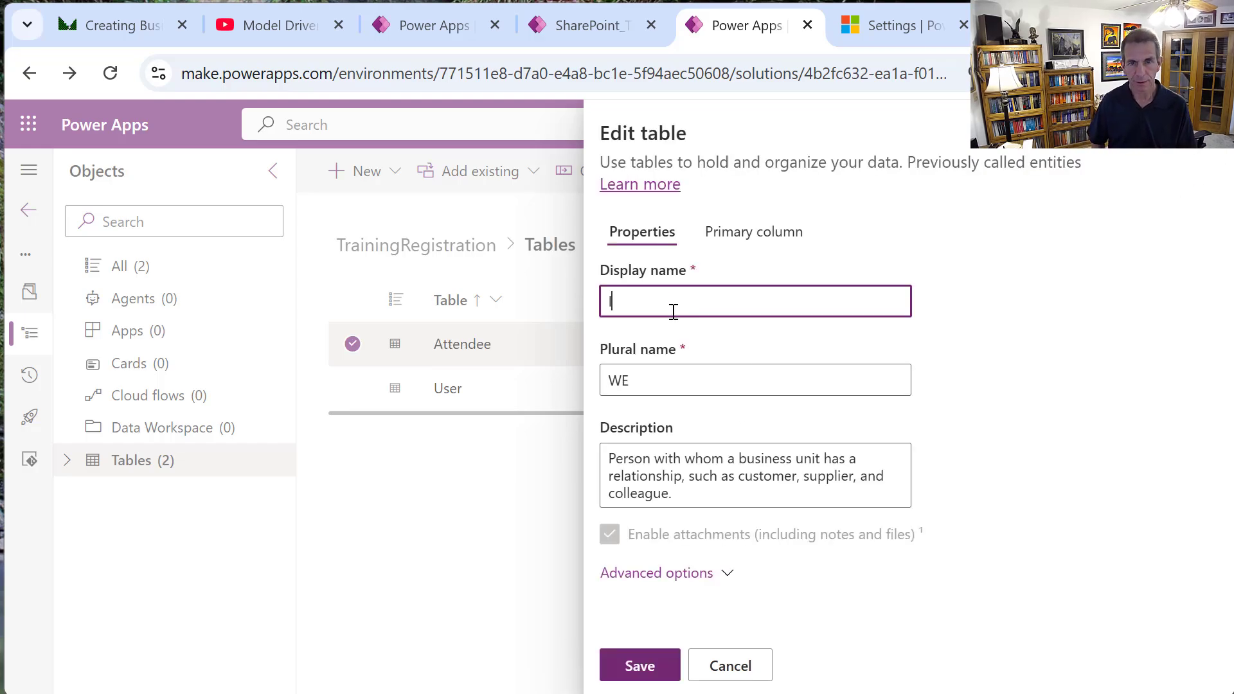
pyautogui.press('BackSpace')
pyautogui.press('BackSpace')
pyautogui.write('s')
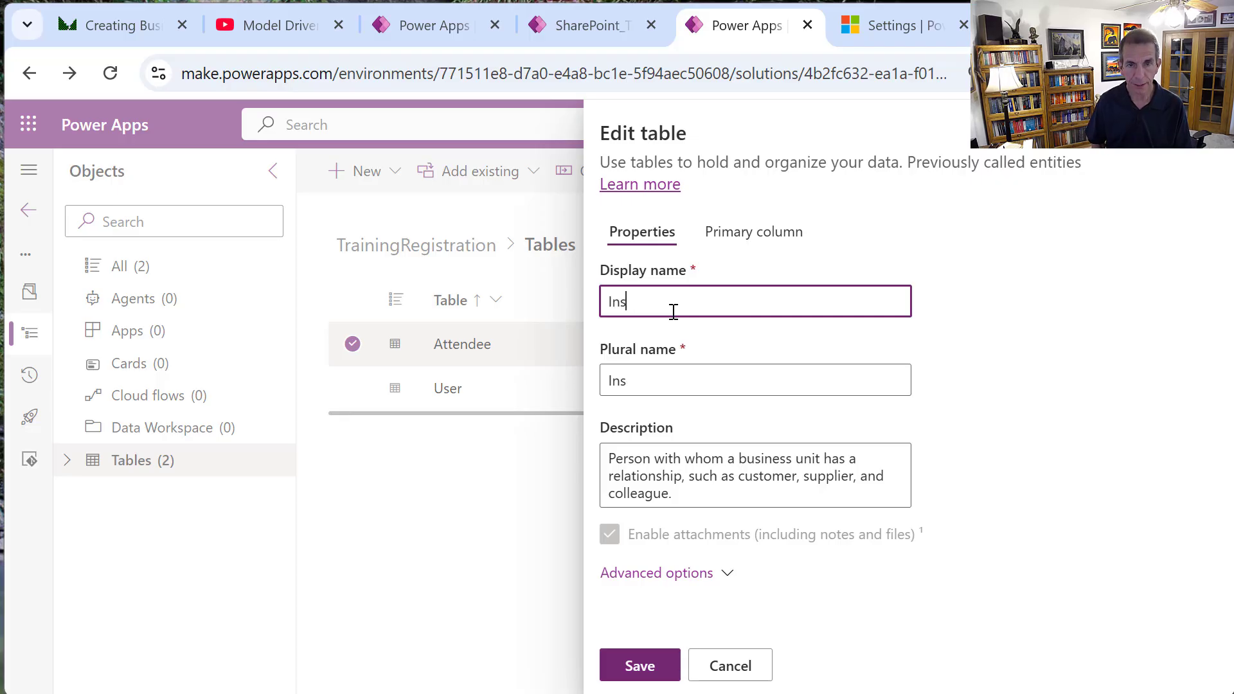
pyautogui.write('tructor')
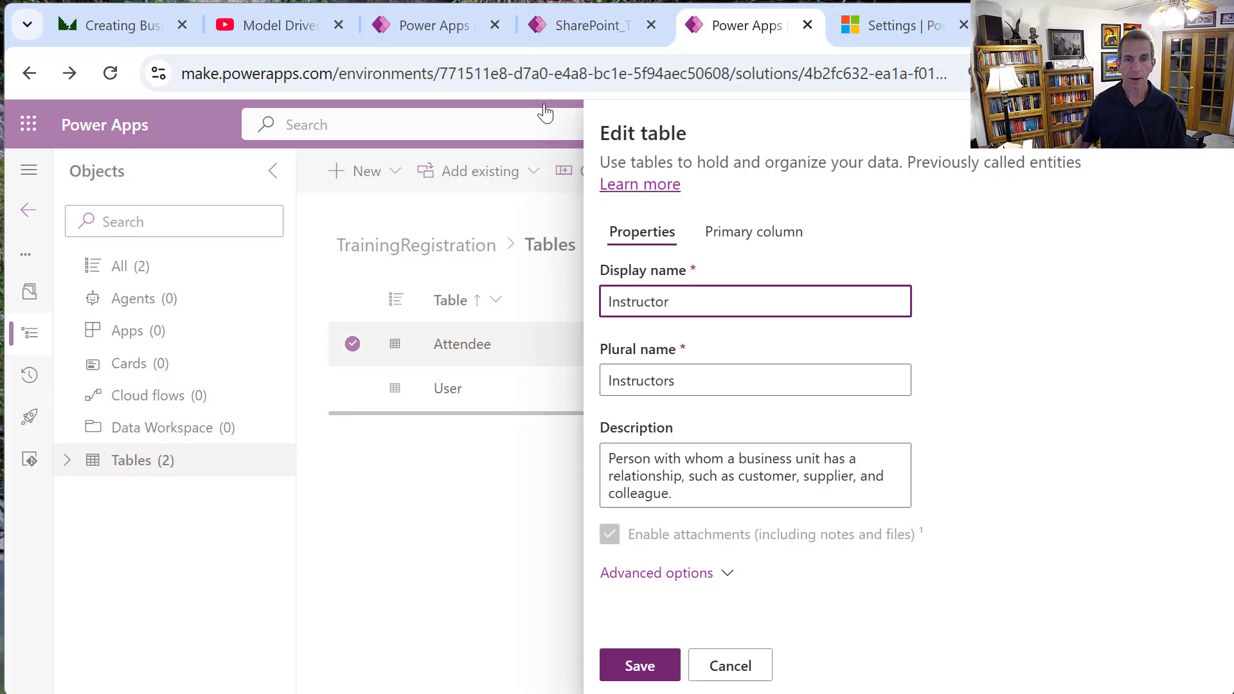
pyautogui.moveTo(702, 498); pyautogui.dragTo(409, 471)
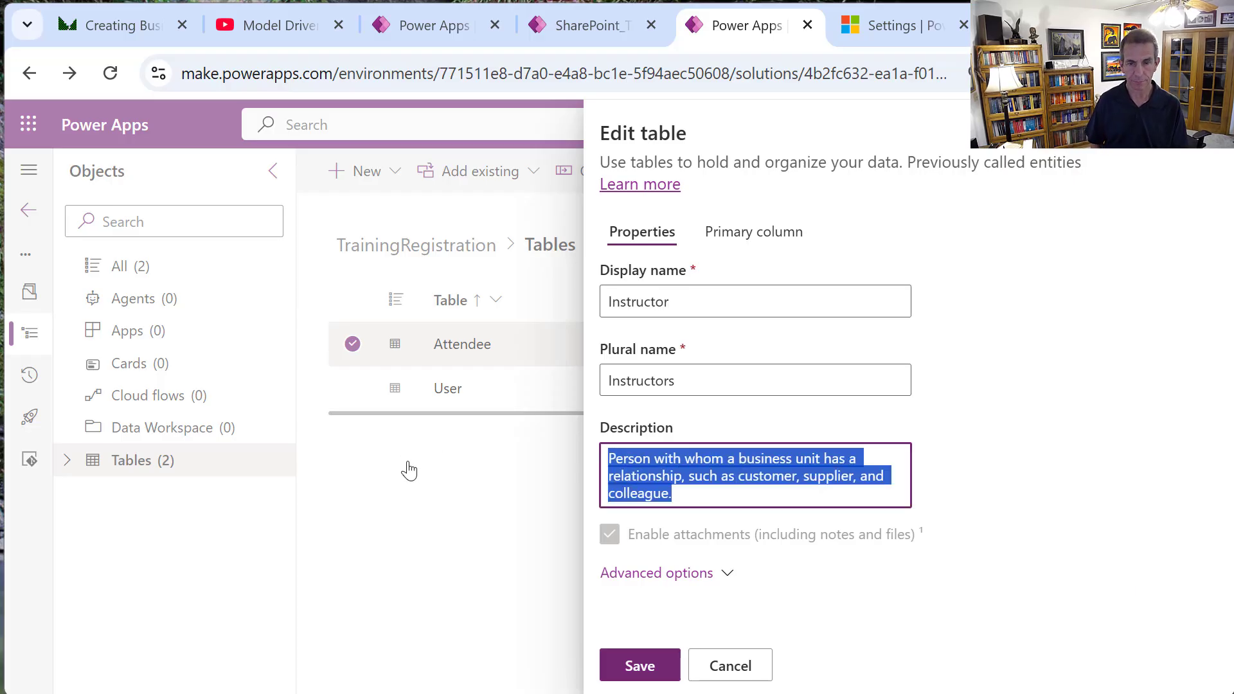
pyautogui.write('Trainin g')
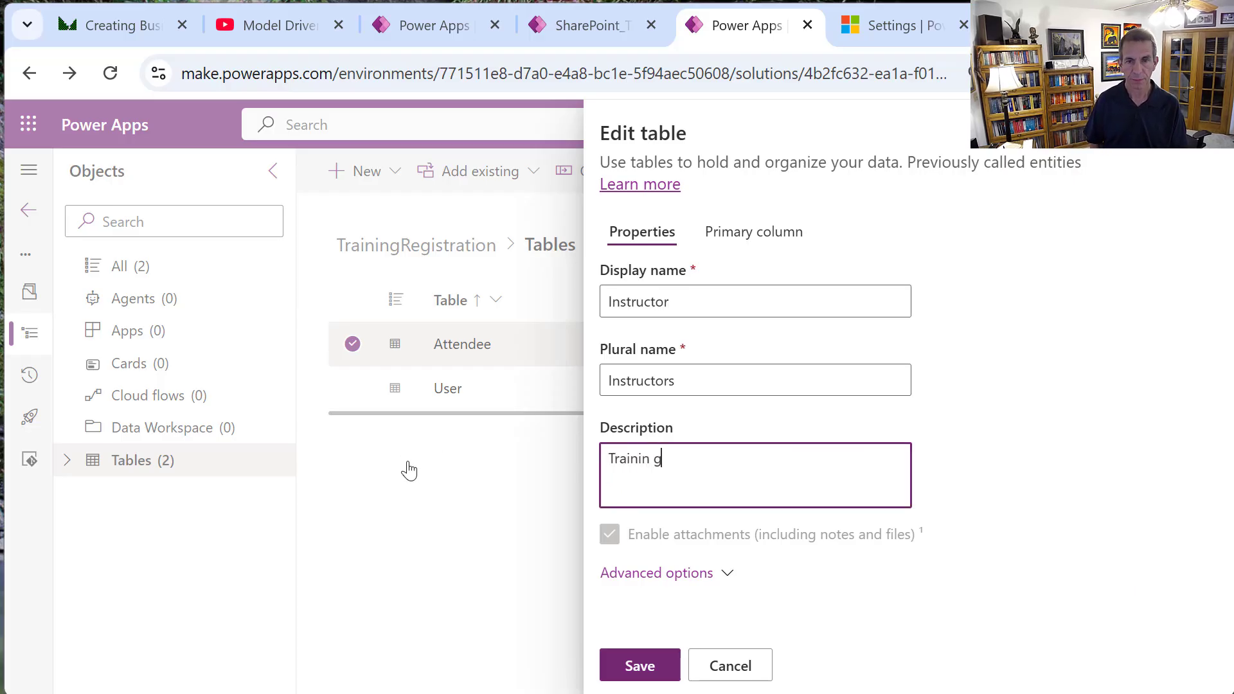
pyautogui.write(' Instructors')
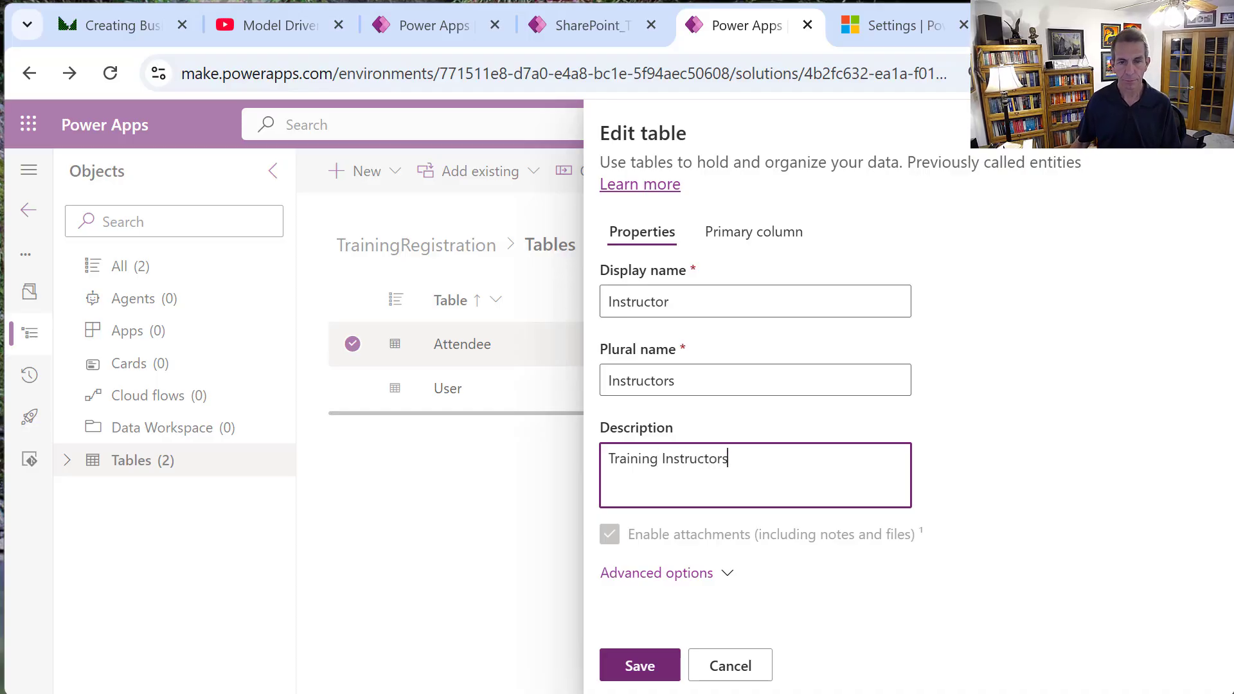
pyautogui.click(635, 668)
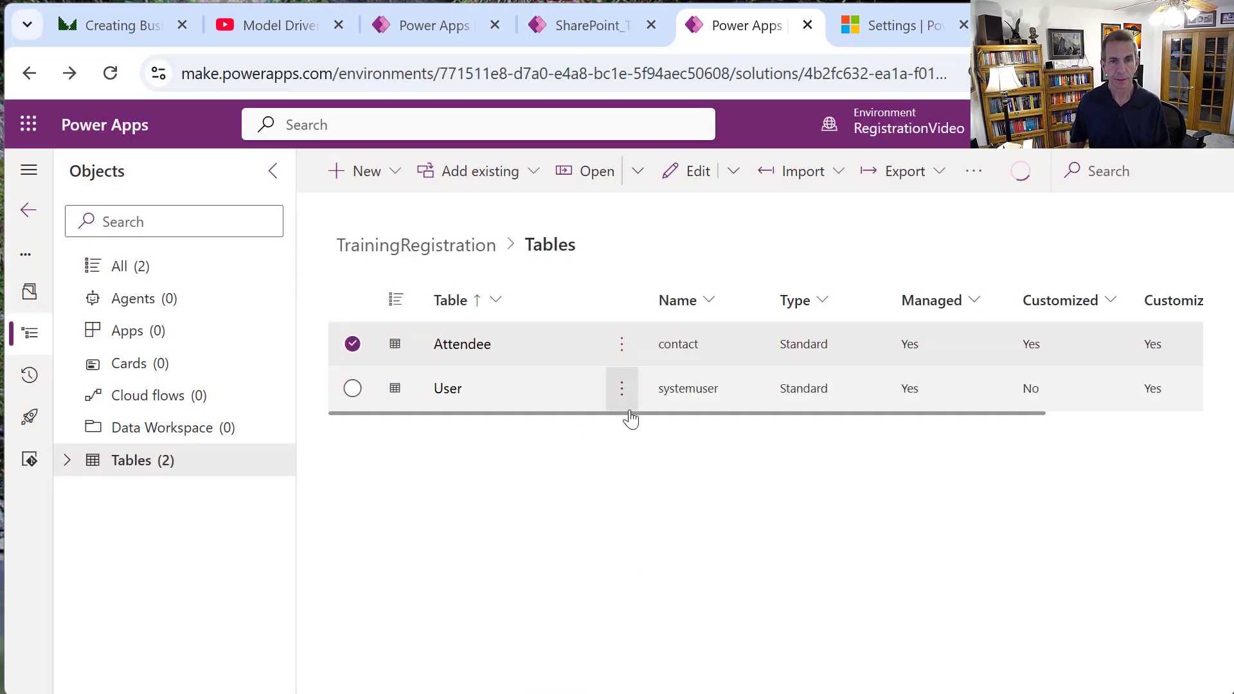
# Rename the User table to Attendee with description 'Training Attendees' and save.
pyautogui.click(621, 389)
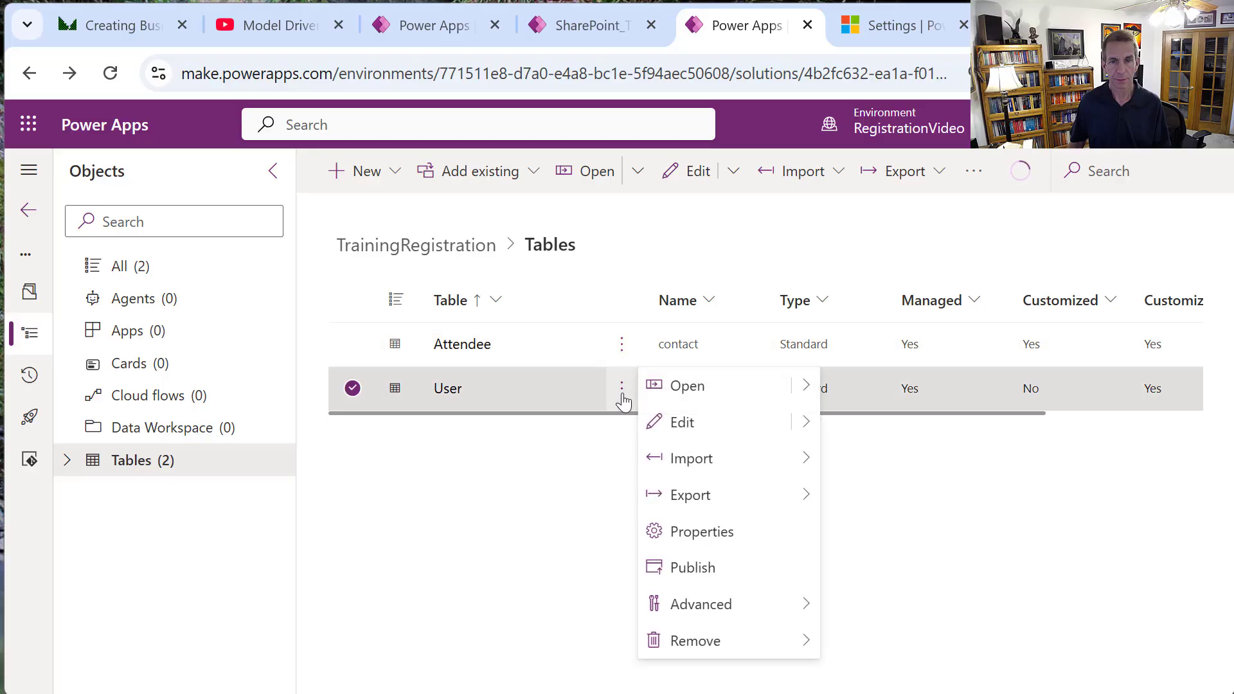
pyautogui.click(702, 532)
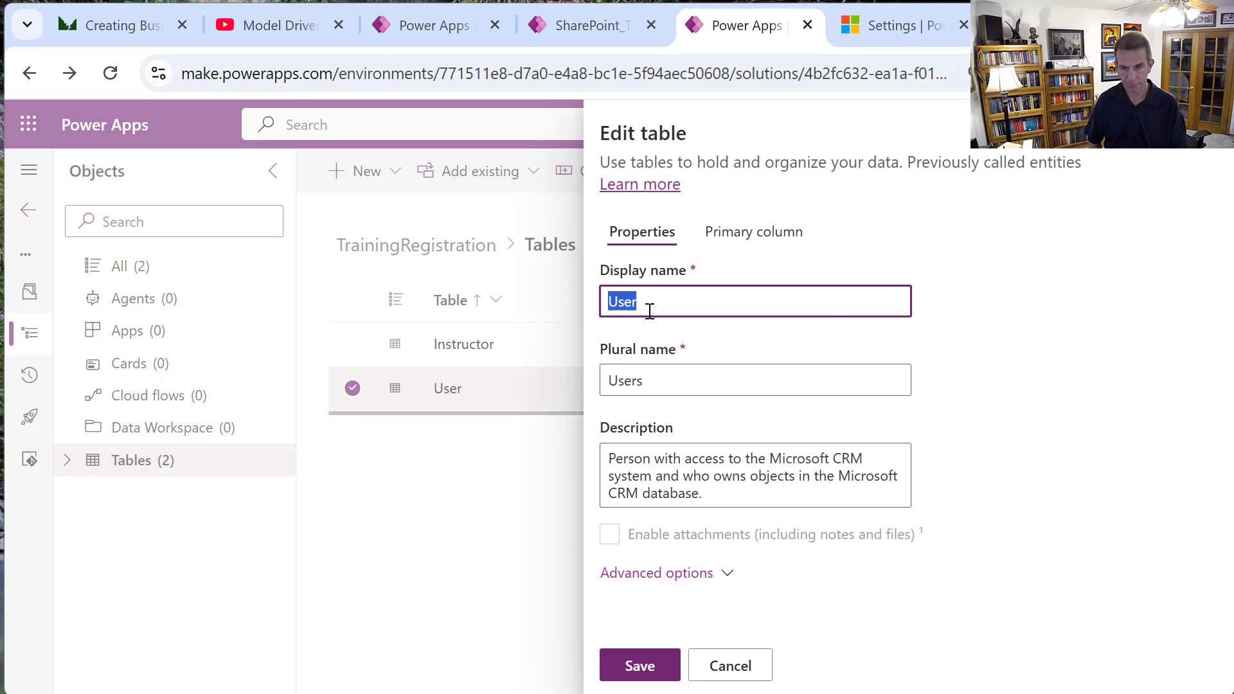
pyautogui.write('Attendee')
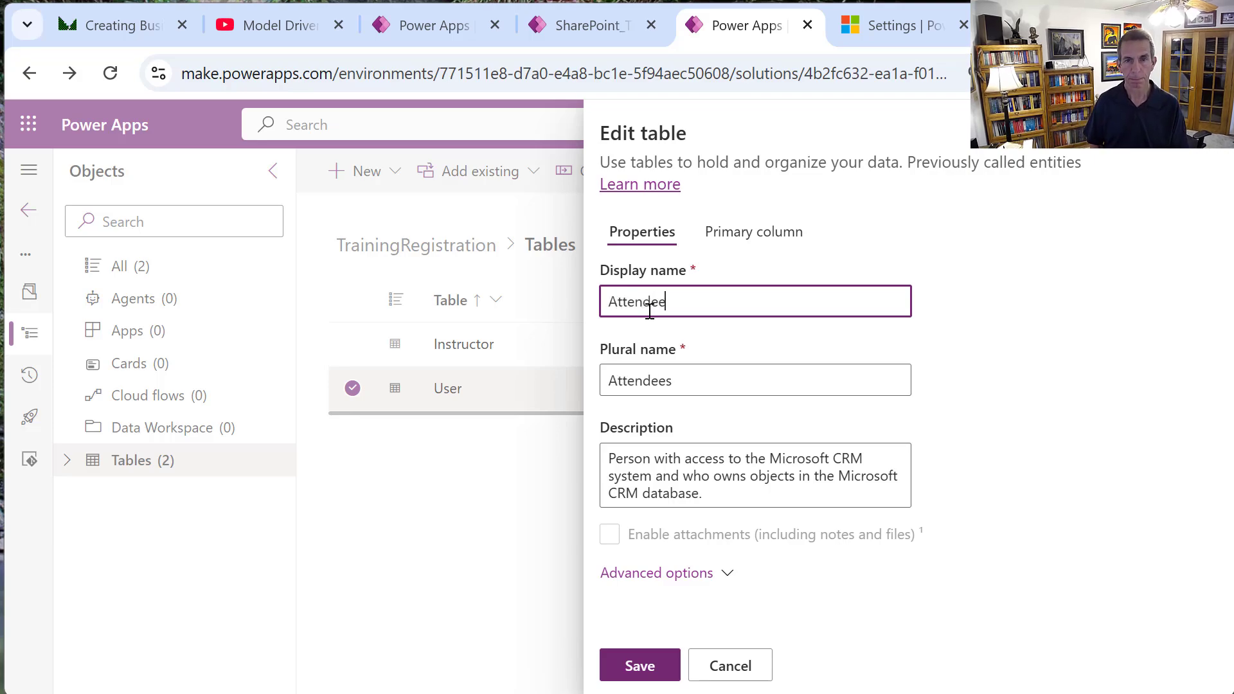
pyautogui.press('Tab')
pyautogui.press('Tab')
pyautogui.hotkey('shift', 'End')
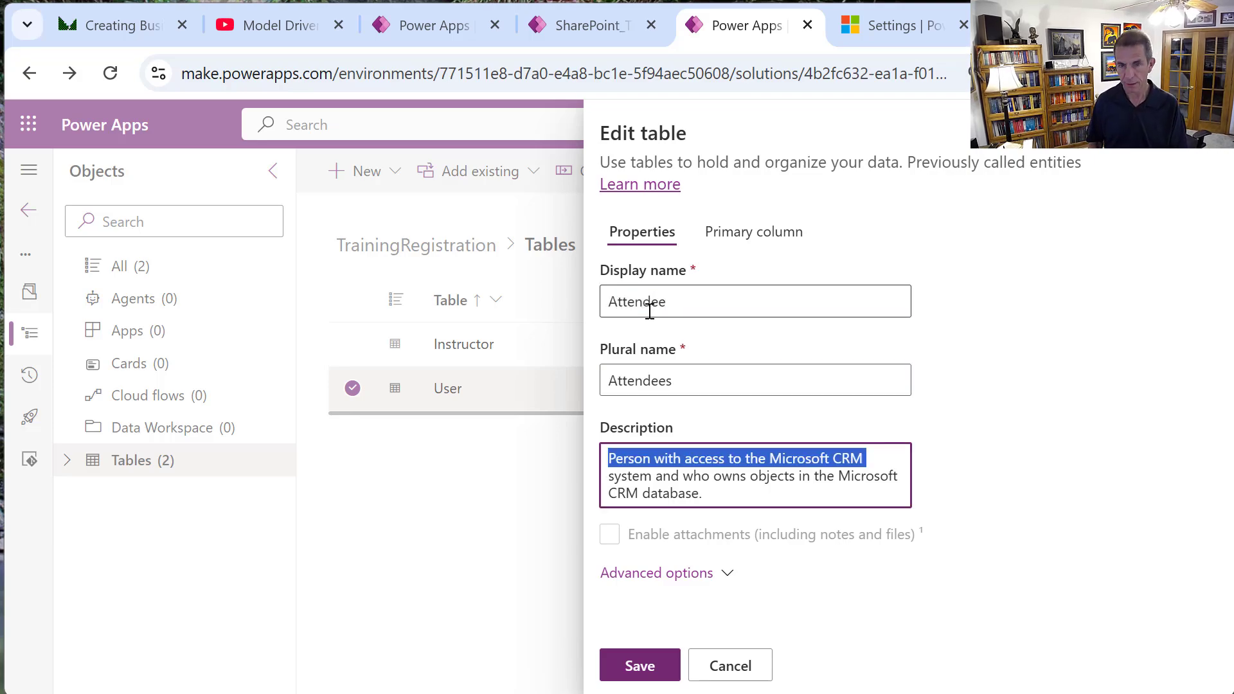
pyautogui.hotkey('shift', 'Down')
pyautogui.hotkey('shift', 'Down')
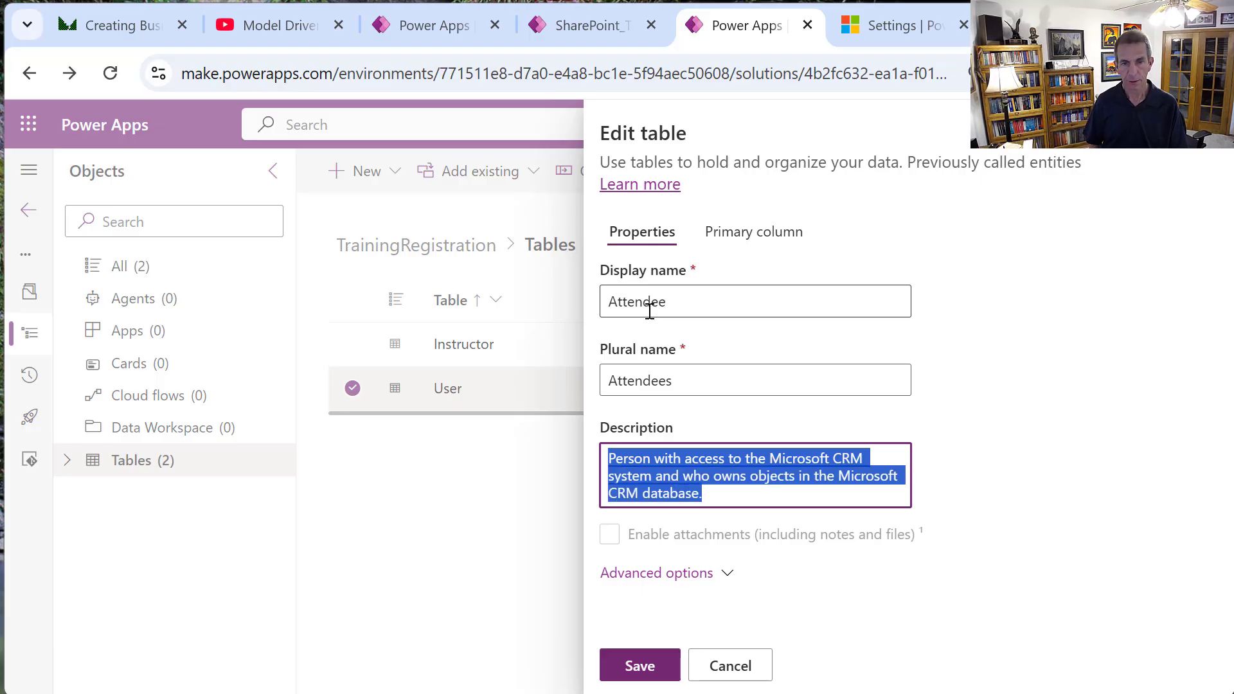
pyautogui.write('Training At')
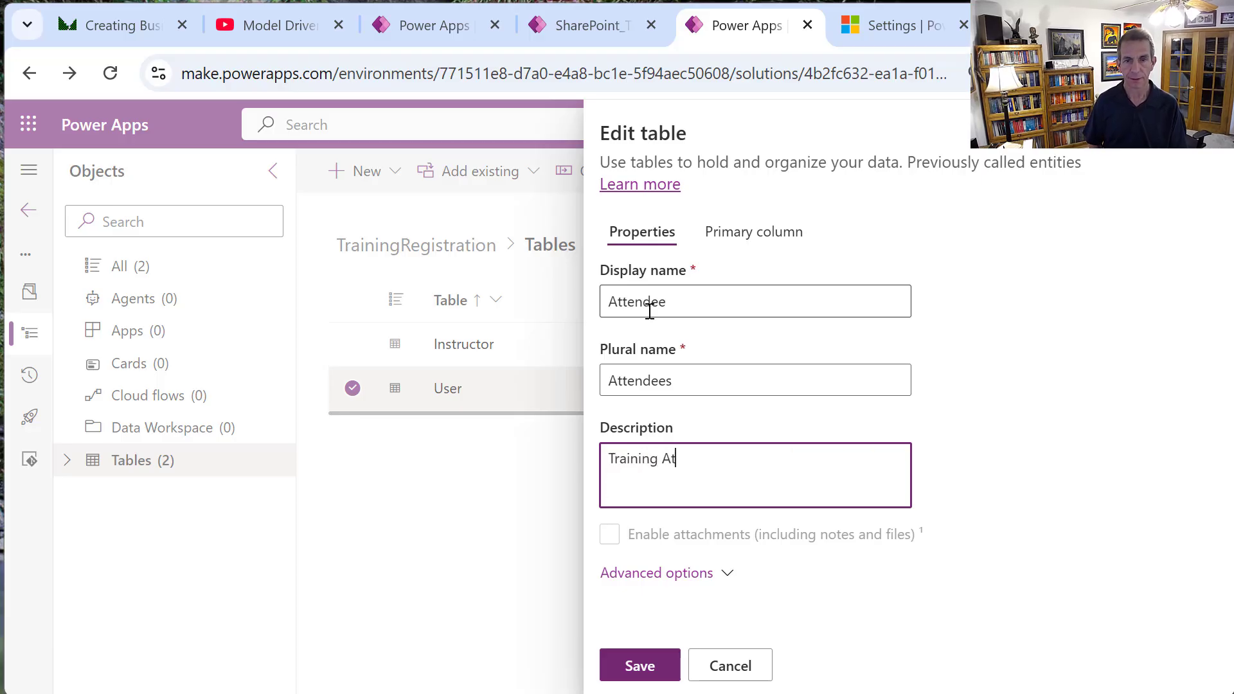
pyautogui.write('tendees')
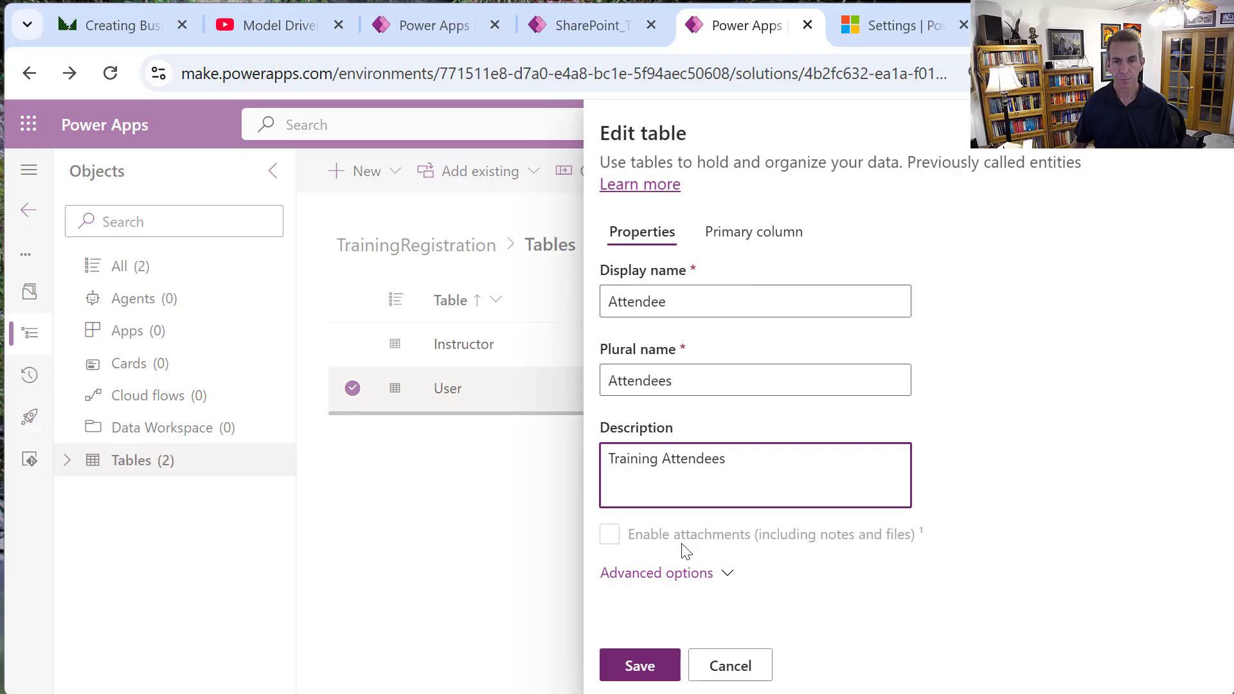
pyautogui.click(657, 665)
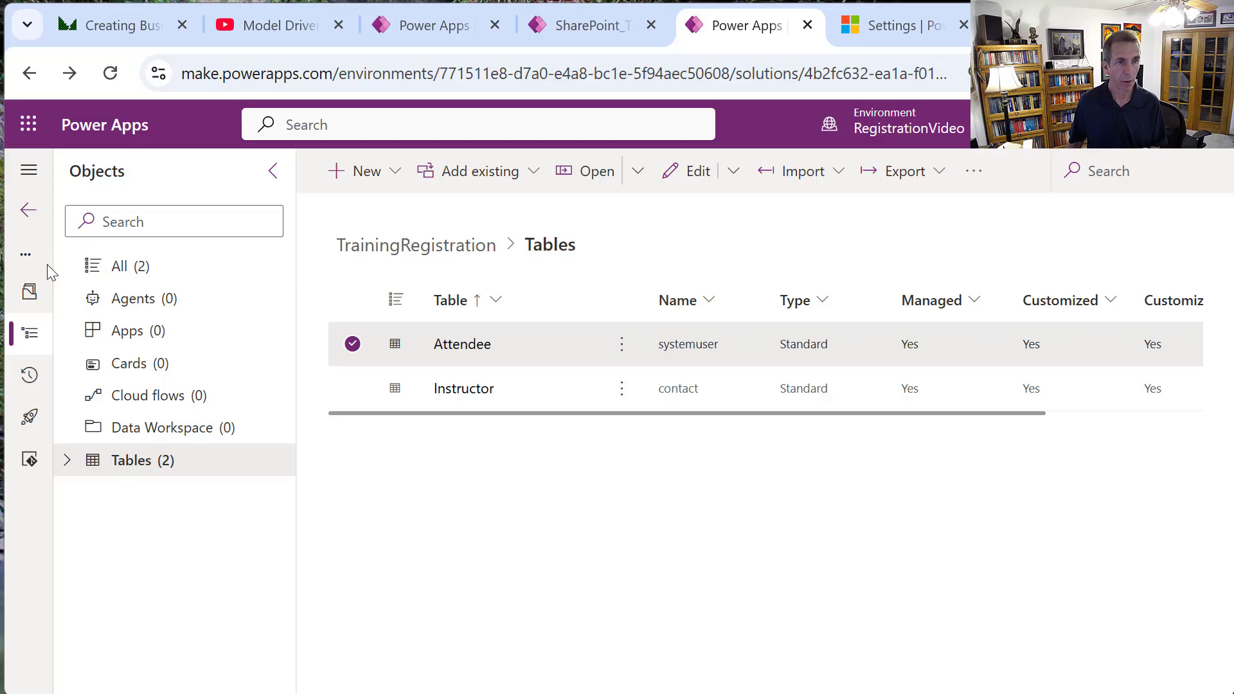
# Publish all customizations from the All objects view, then show the solution's Tables.
pyautogui.click(157, 270)
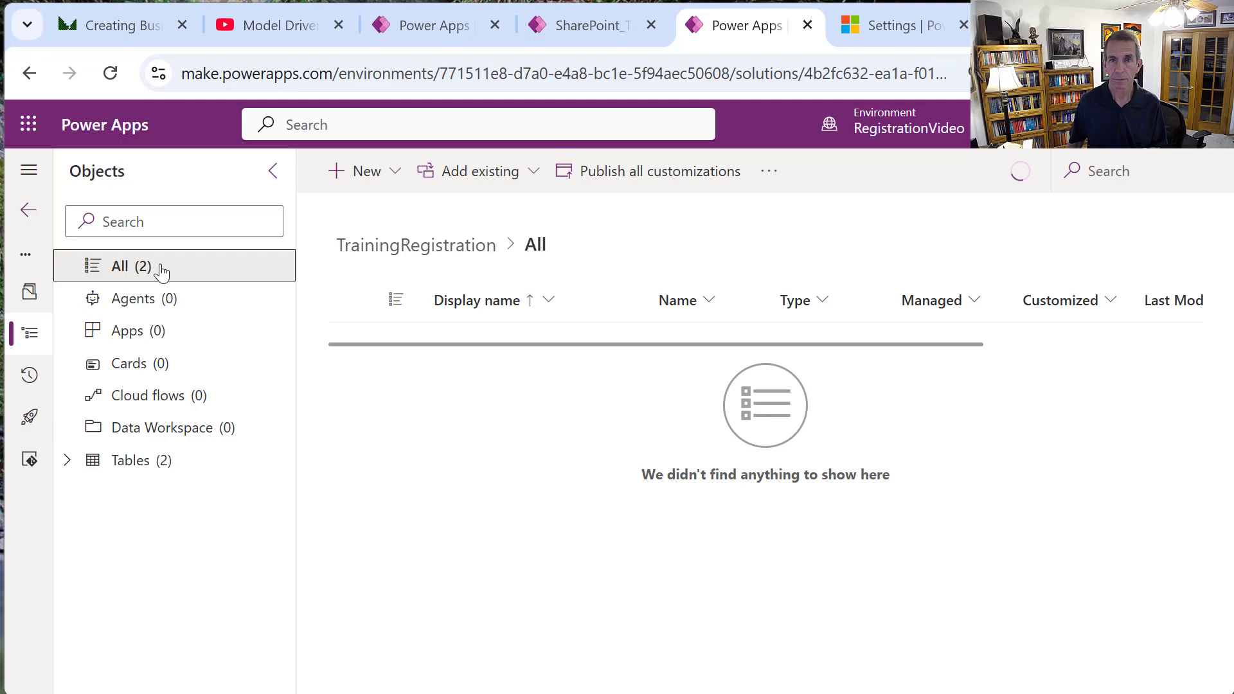
pyautogui.click(642, 173)
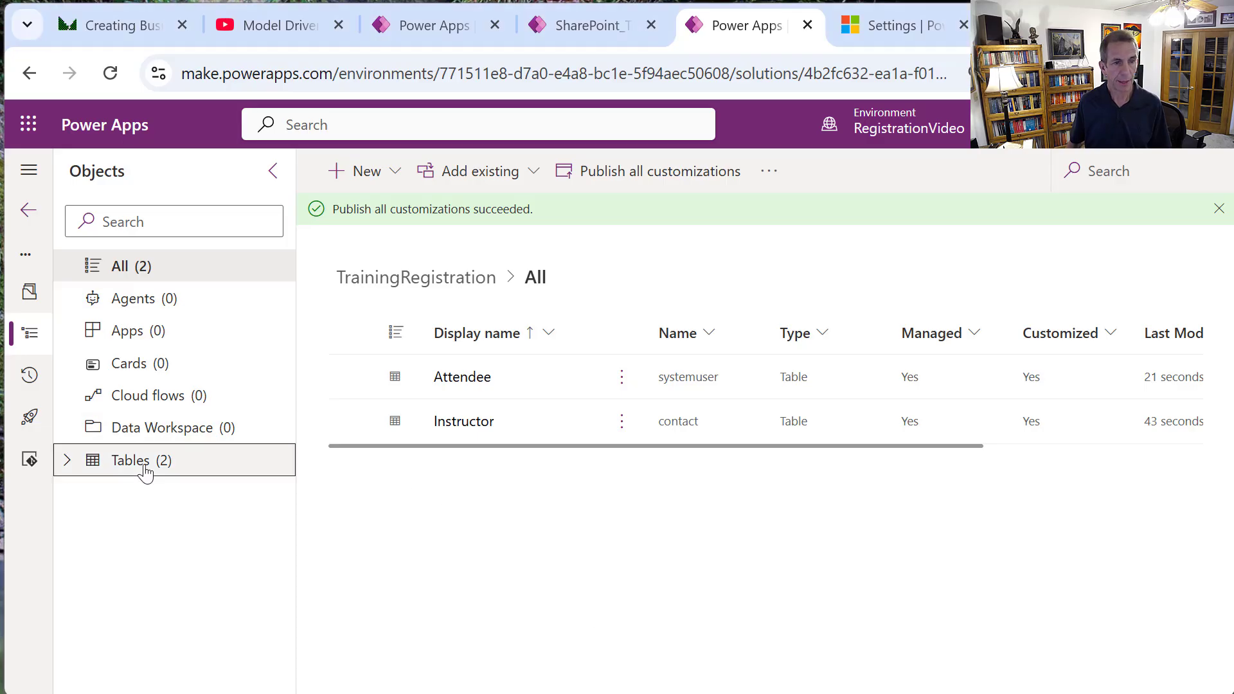
pyautogui.click(145, 473)
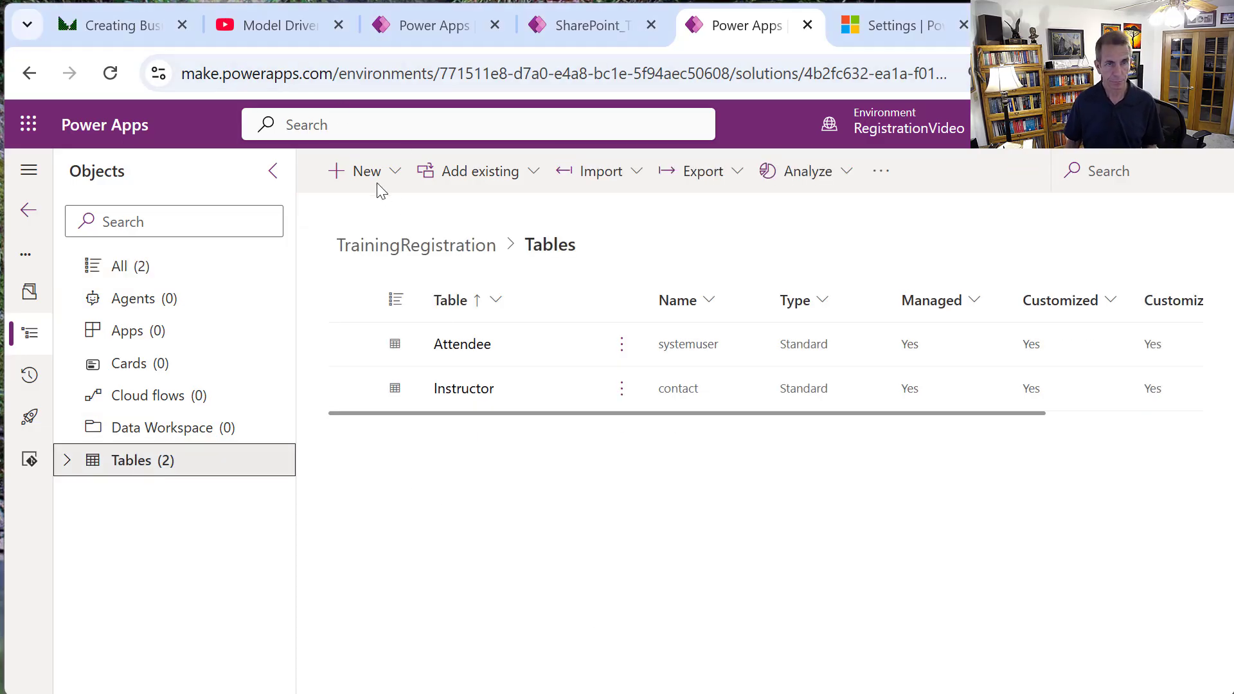
# Start a new table, skipping the Excel/CSV import, and name it Course.
pyautogui.click(396, 185)
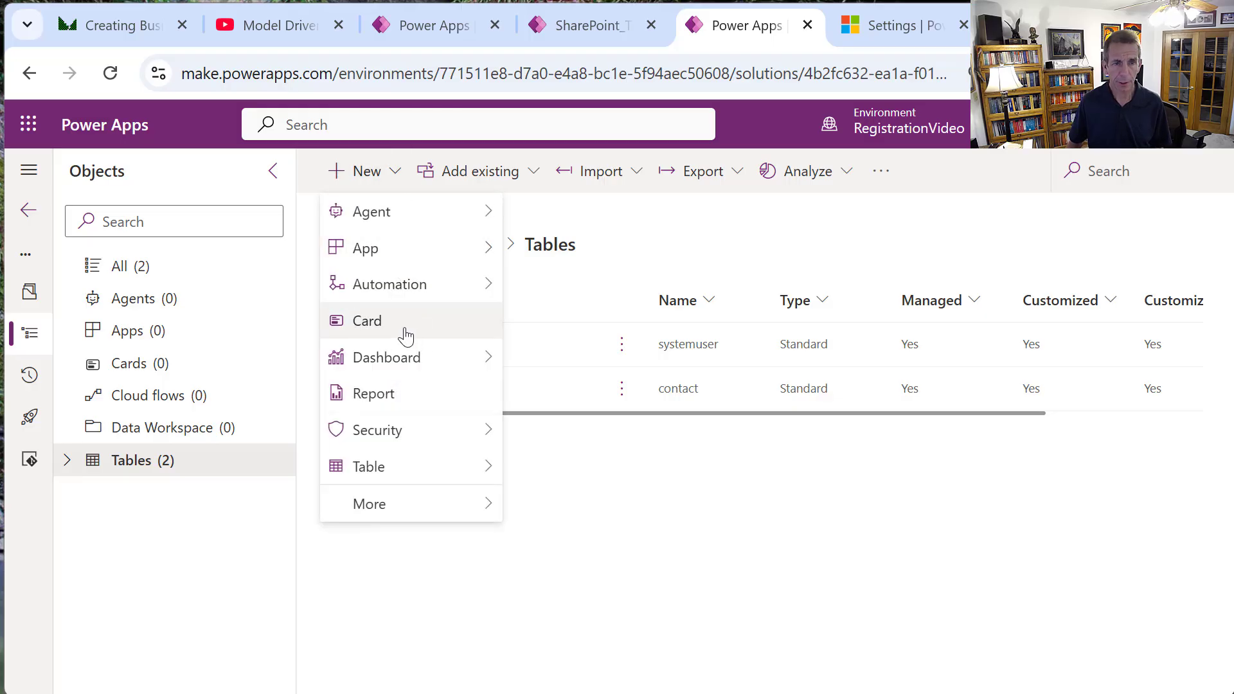
pyautogui.moveTo(399, 471)
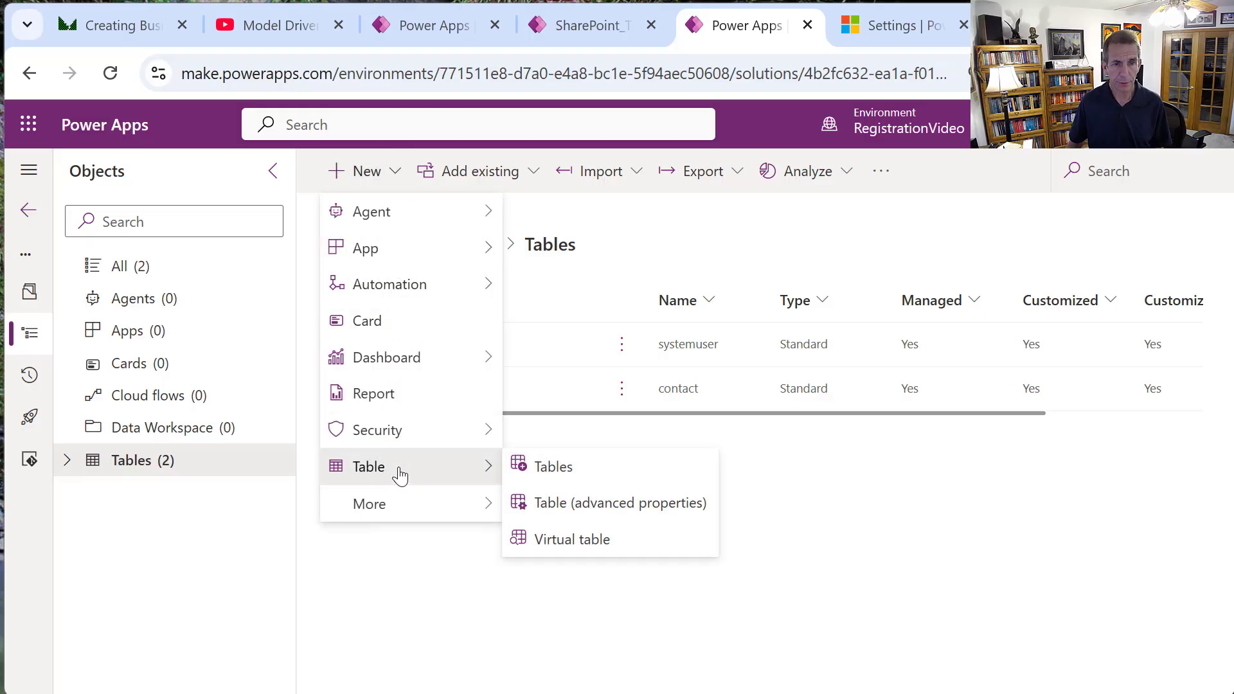
pyautogui.click(576, 474)
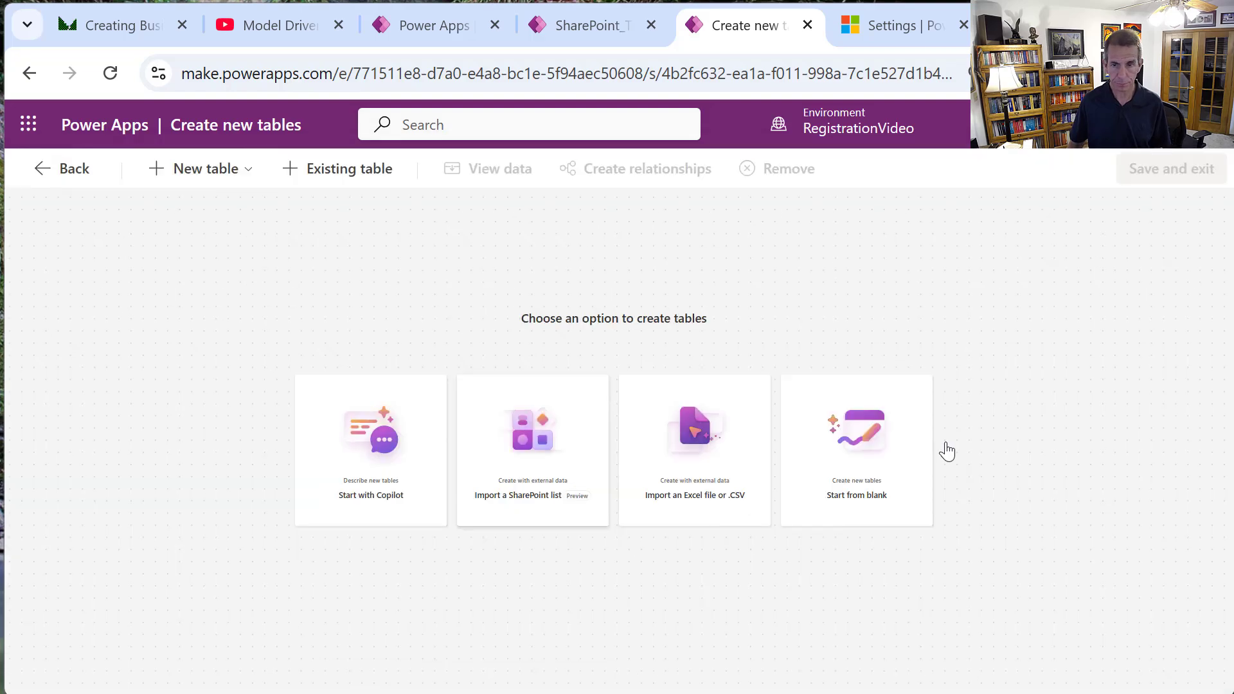
pyautogui.click(878, 469)
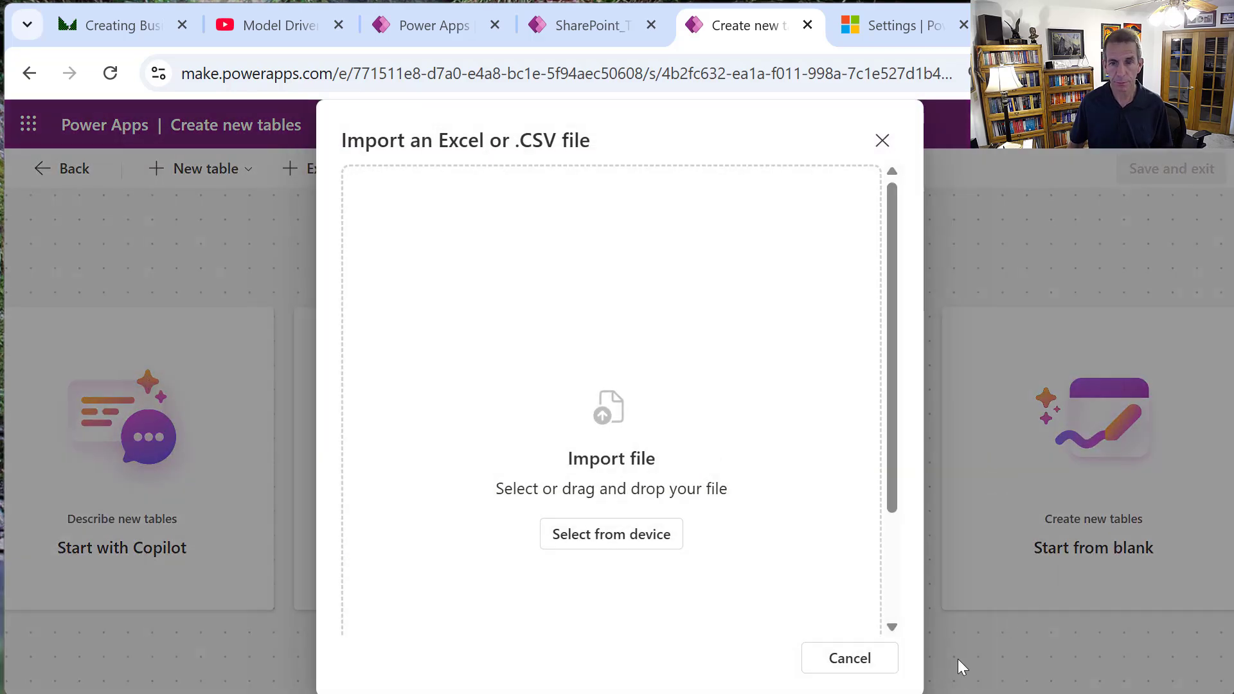
pyautogui.click(861, 657)
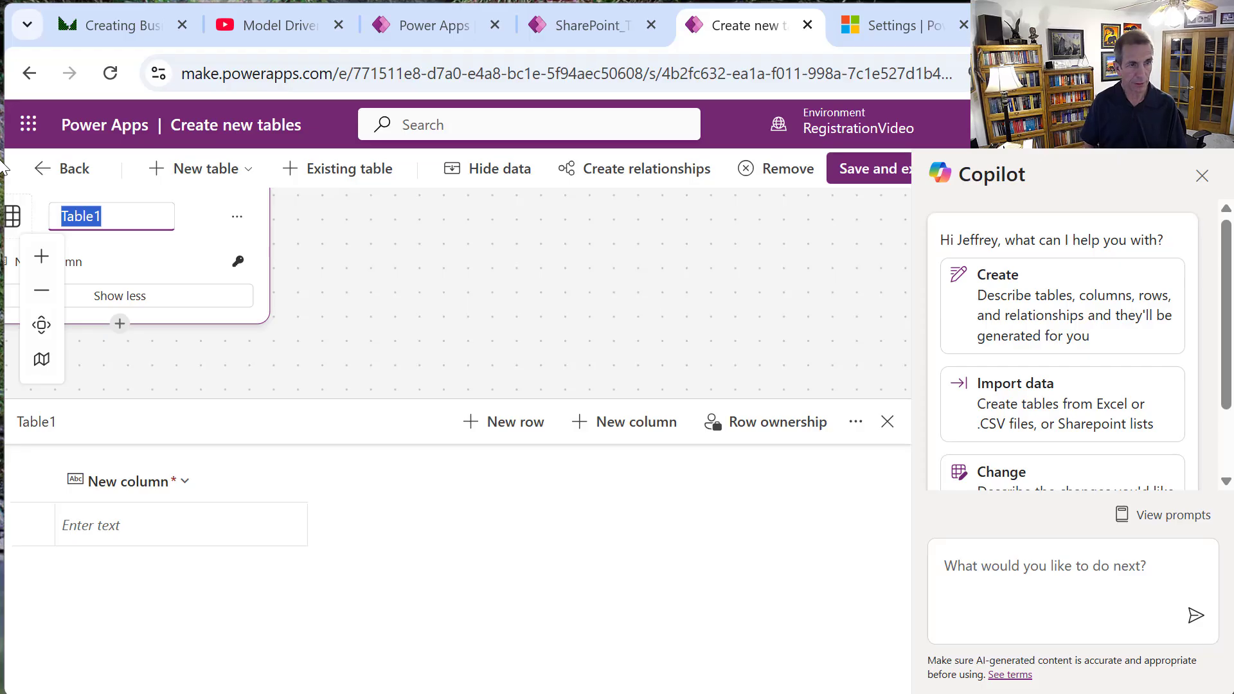
pyautogui.write('Course')
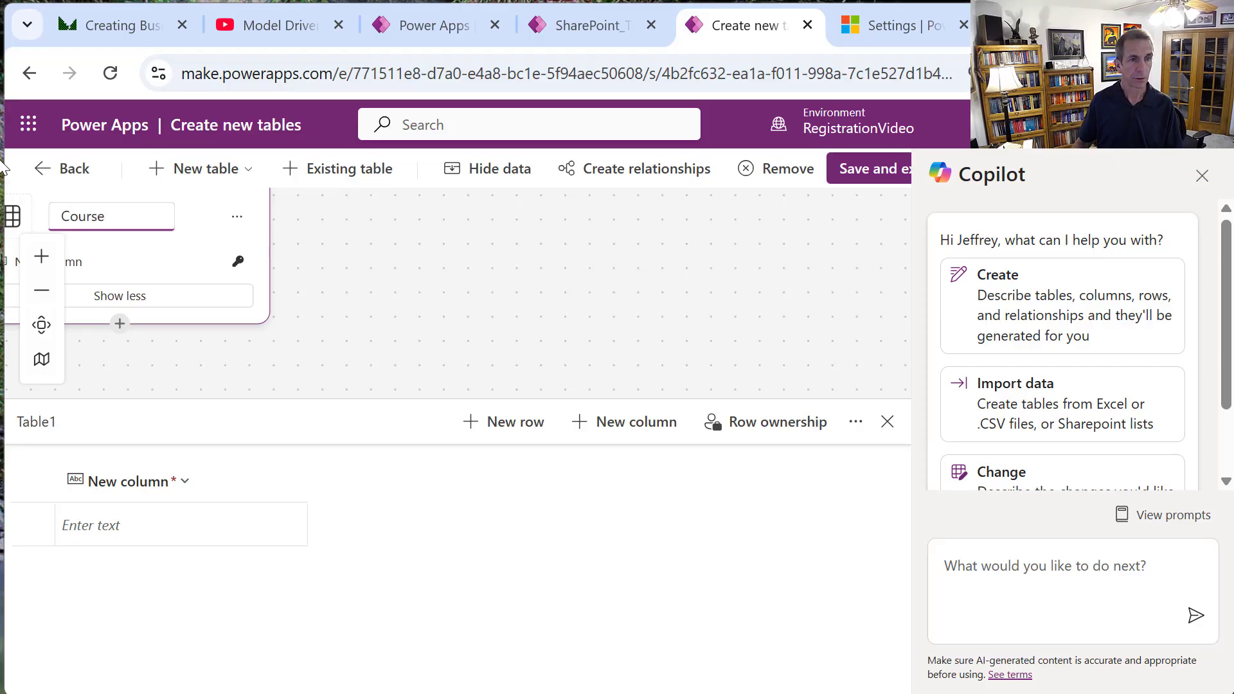
# Check the Course table's schema name crb39_Course in its properties and save.
pyautogui.click(236, 219)
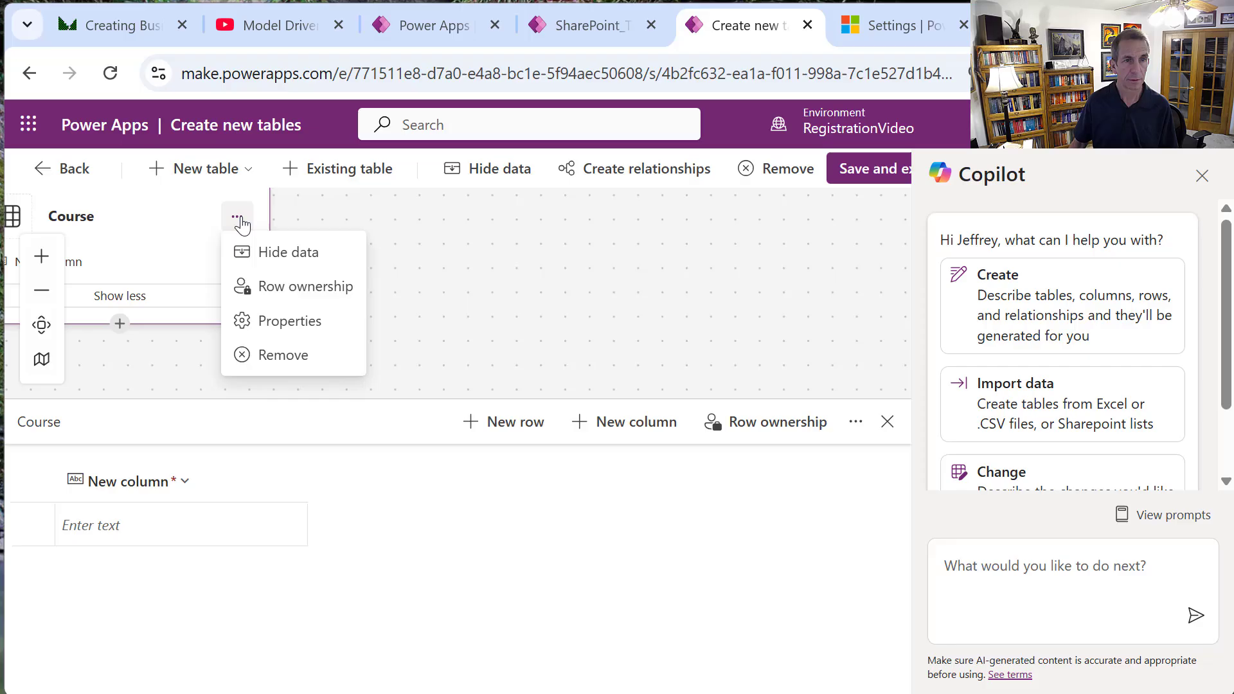
pyautogui.click(310, 326)
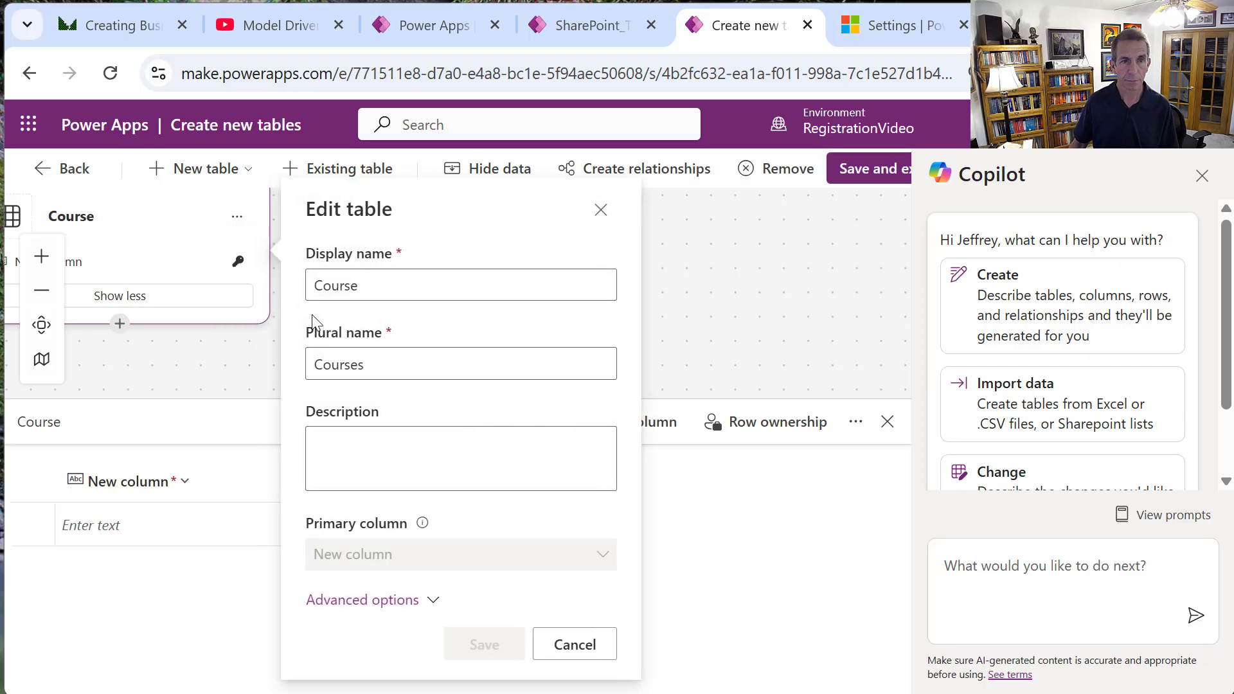
pyautogui.click(433, 604)
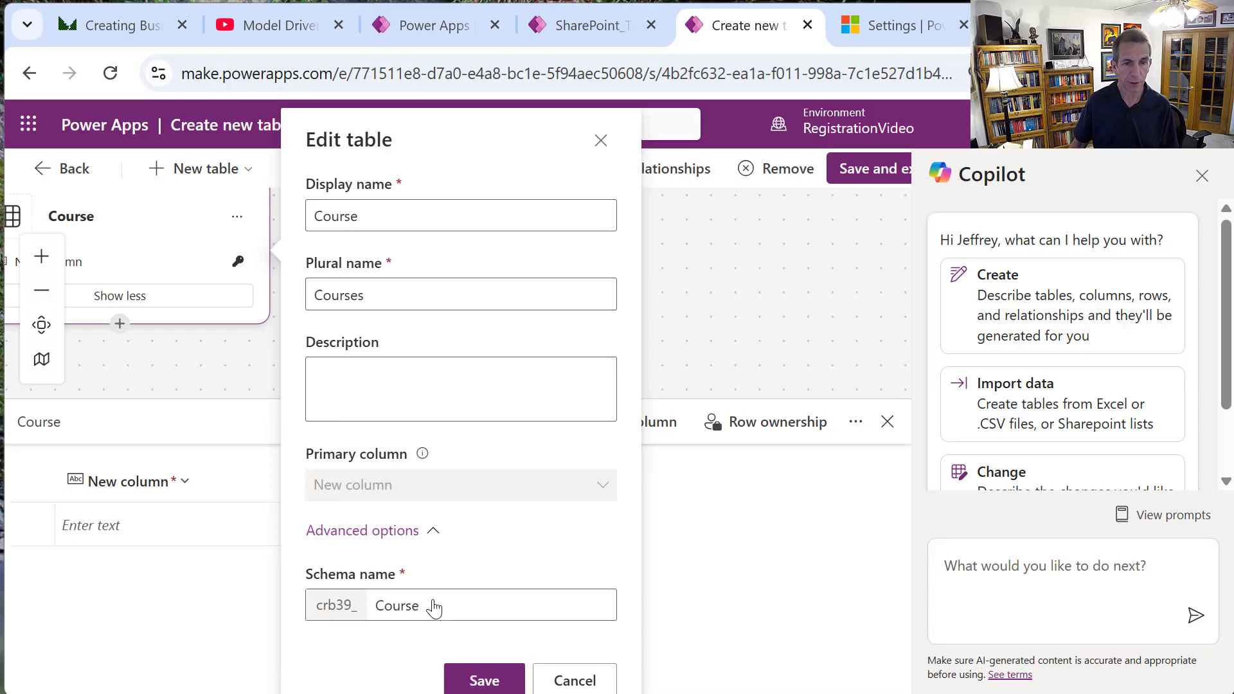
pyautogui.scroll(-1, 590, 507)
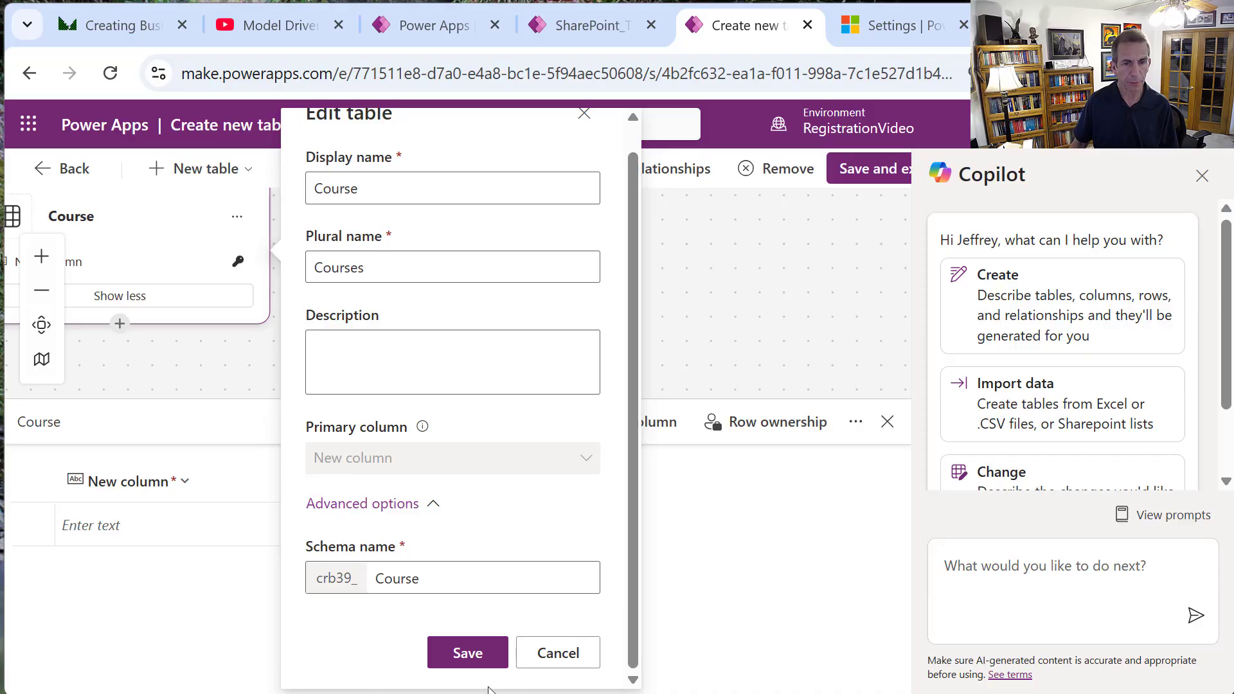
pyautogui.click(469, 660)
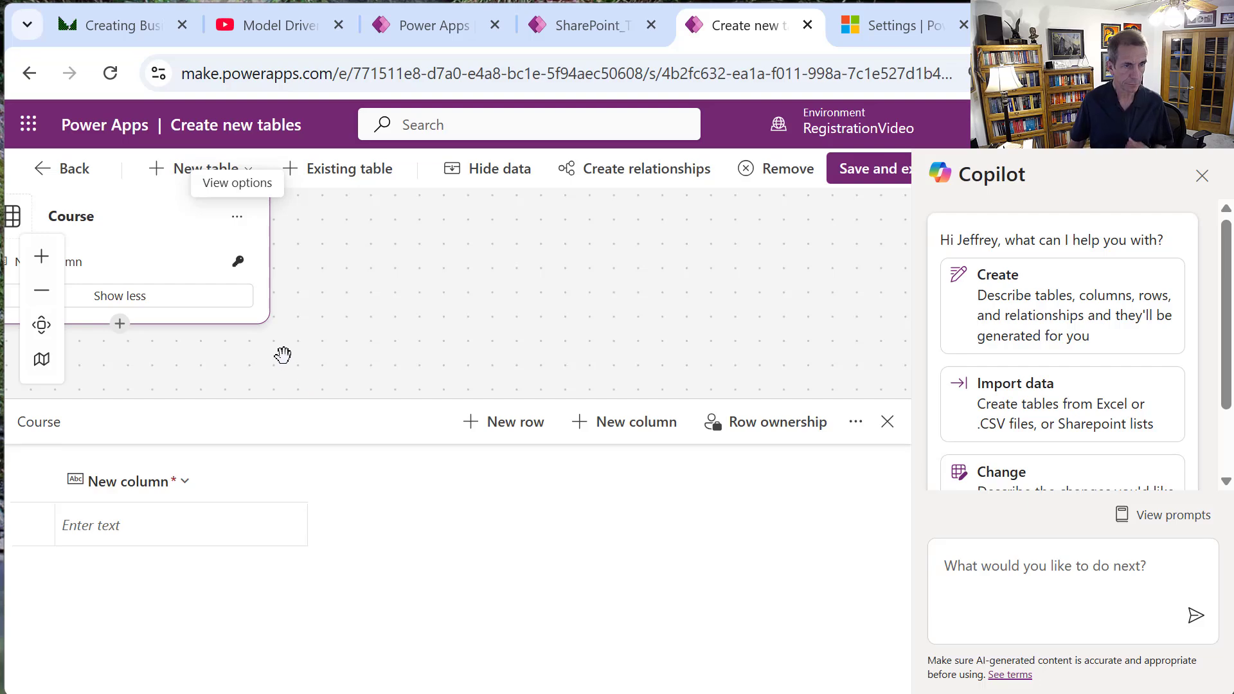
# Rename the Course table's primary column to CourseName.
pyautogui.click(135, 485)
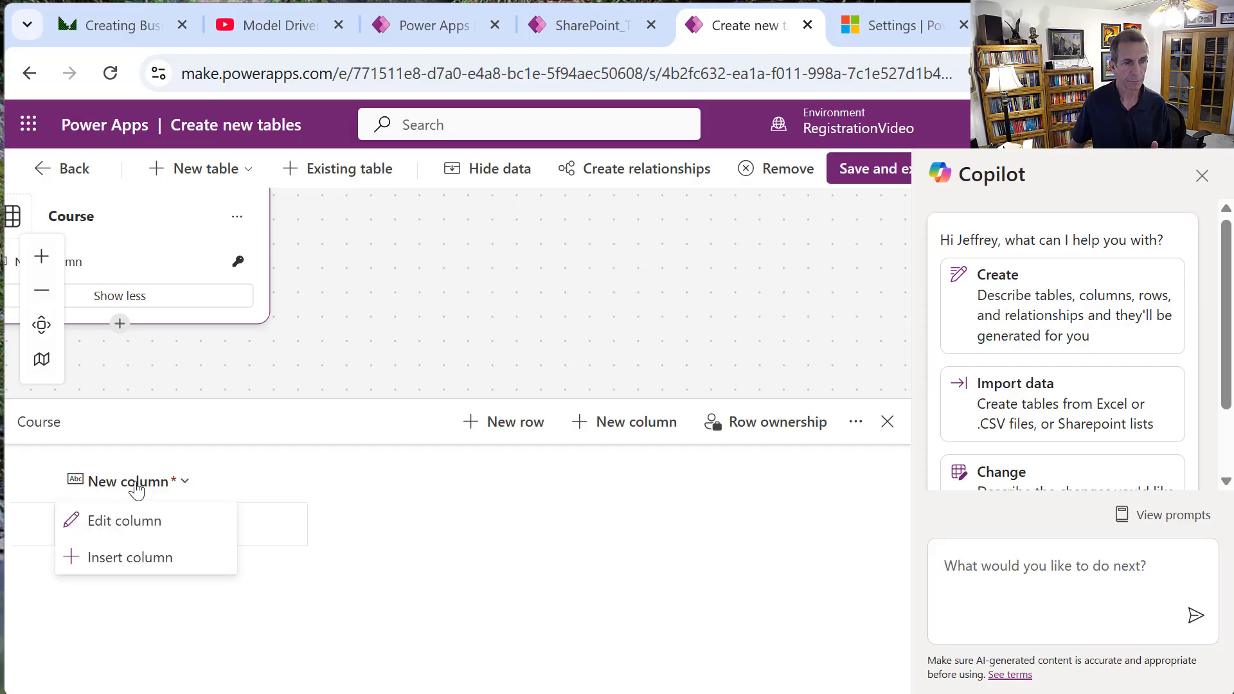
pyautogui.click(131, 527)
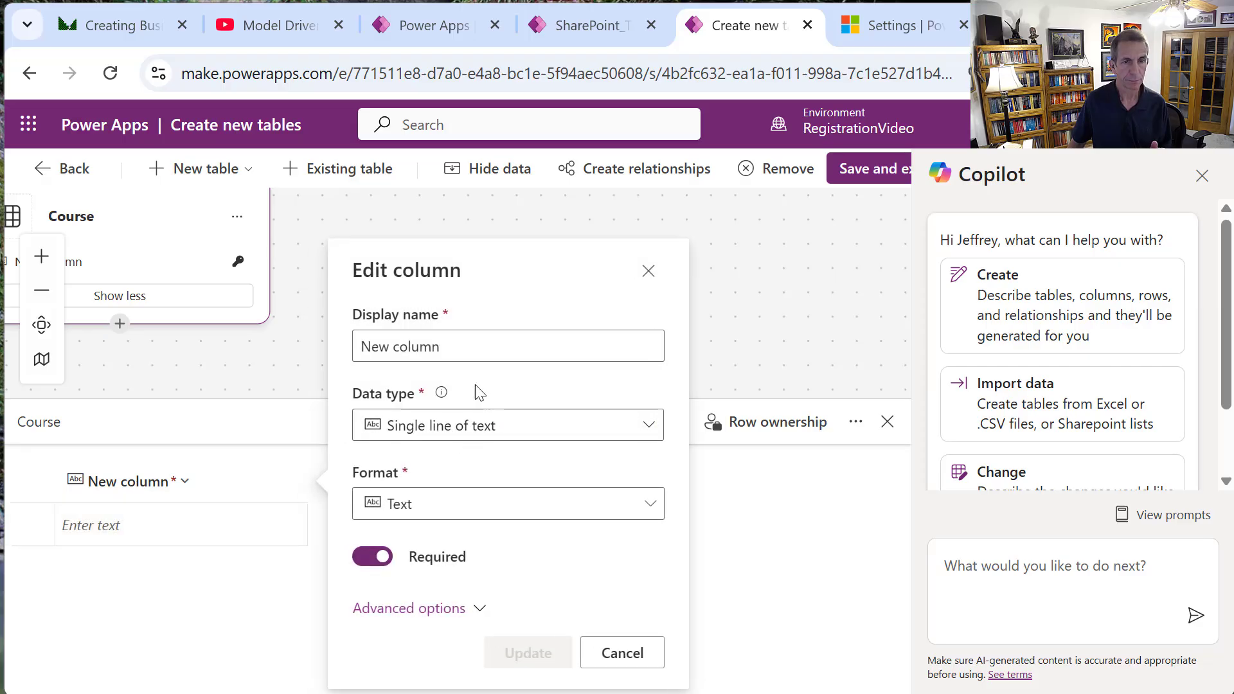
pyautogui.moveTo(479, 347); pyautogui.dragTo(278, 300)
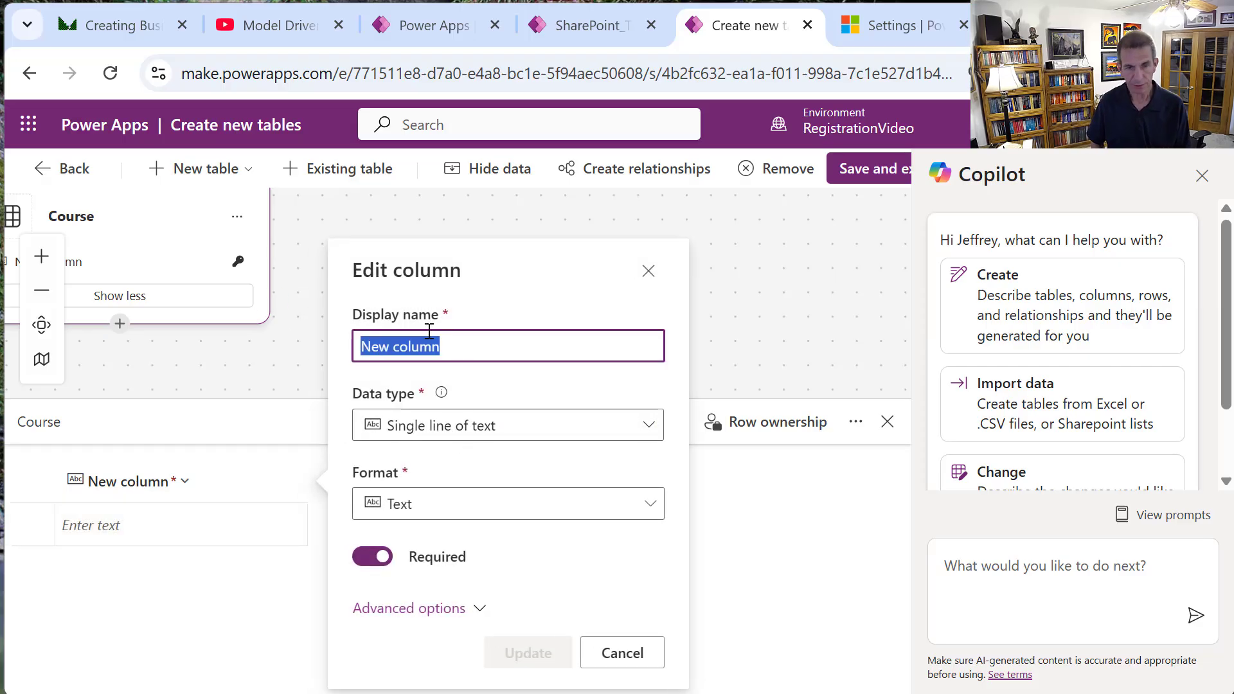
pyautogui.write('Corse')
pyautogui.press('BackSpace')
pyautogui.press('BackSpace')
pyautogui.press('BackSpace')
pyautogui.write('u')
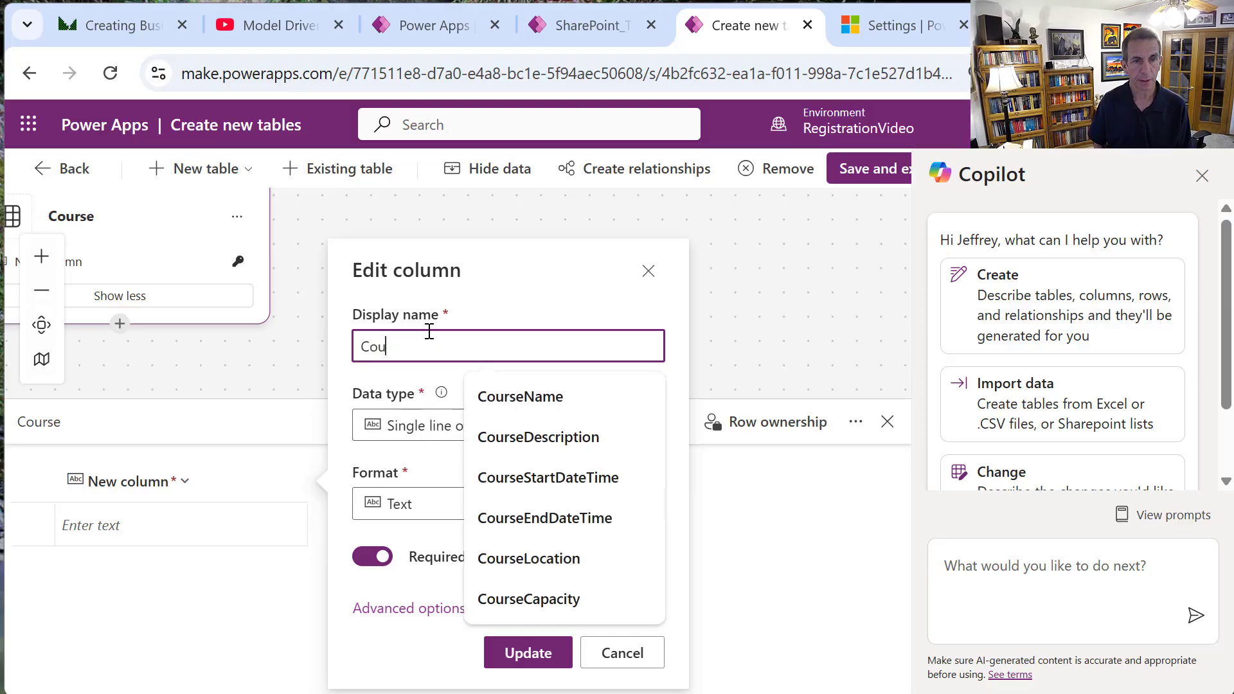
pyautogui.write('rseName')
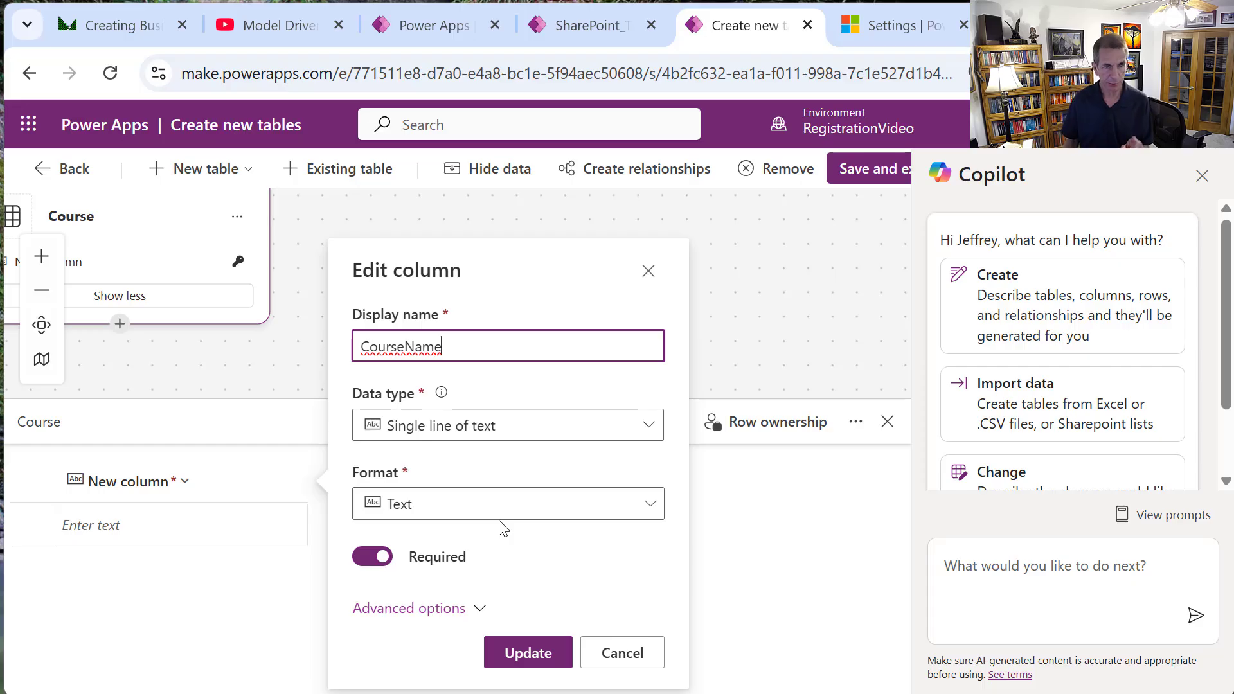
pyautogui.click(484, 609)
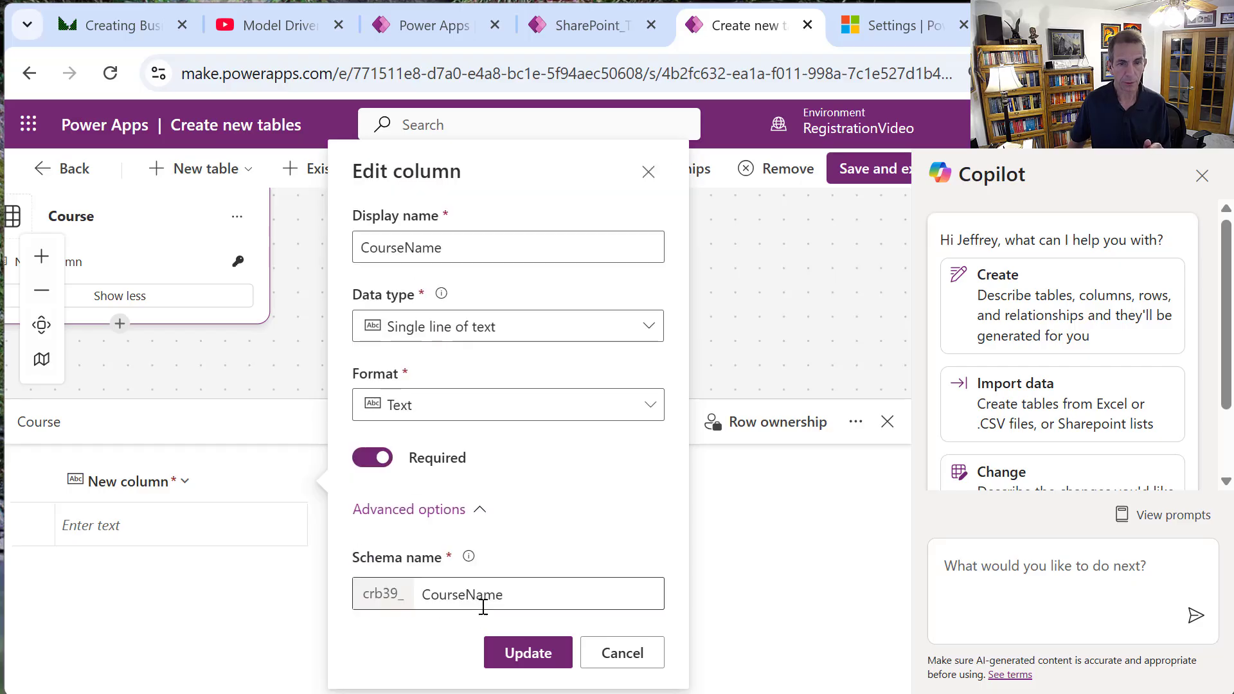
pyautogui.click(510, 599)
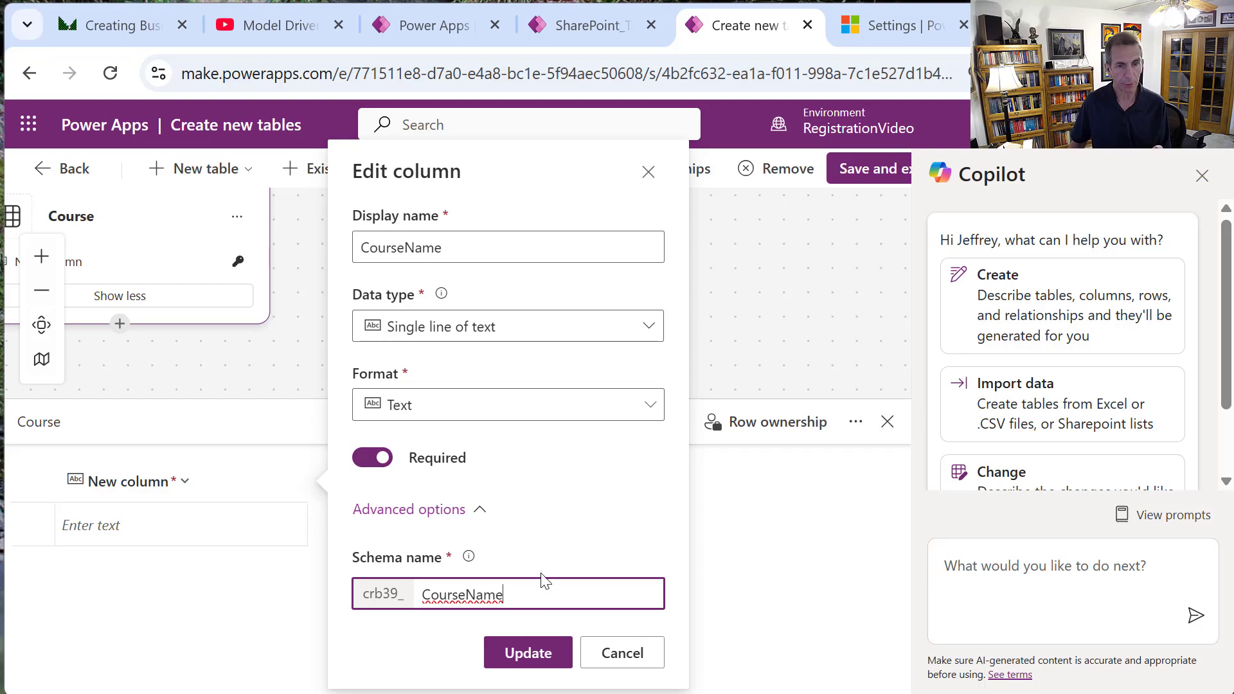
pyautogui.click(546, 654)
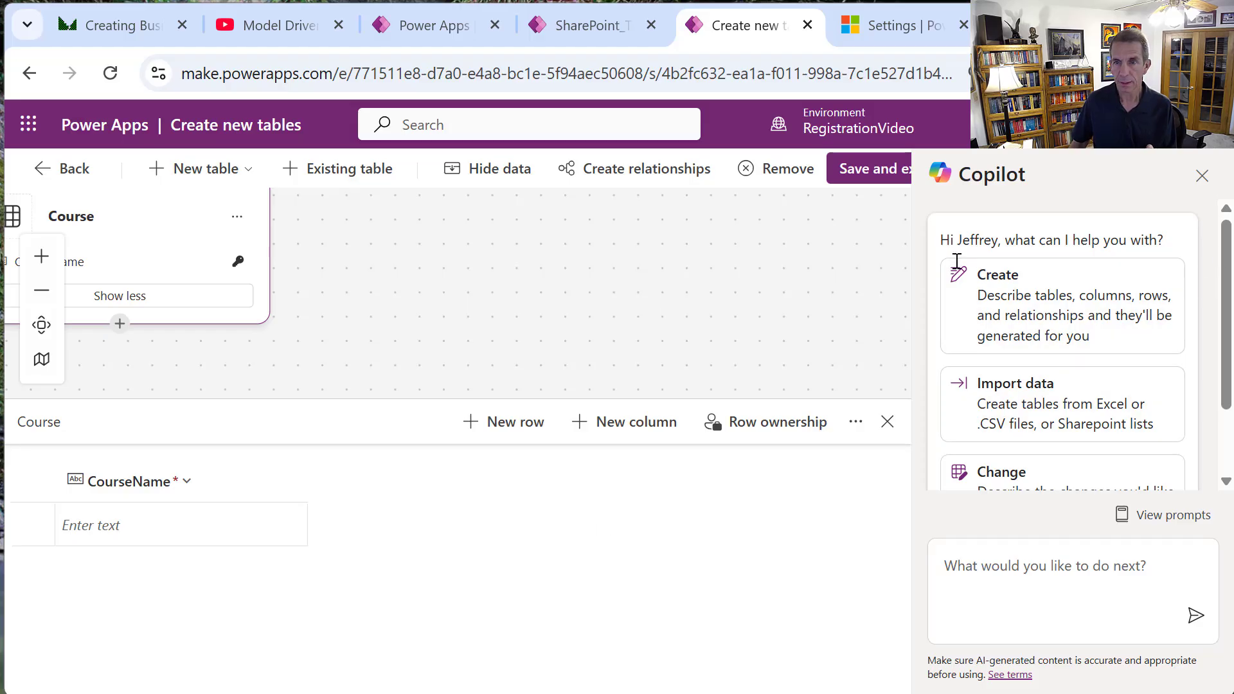
# Add a required Date and time column named CourseStartDateTime.
pyautogui.click(628, 430)
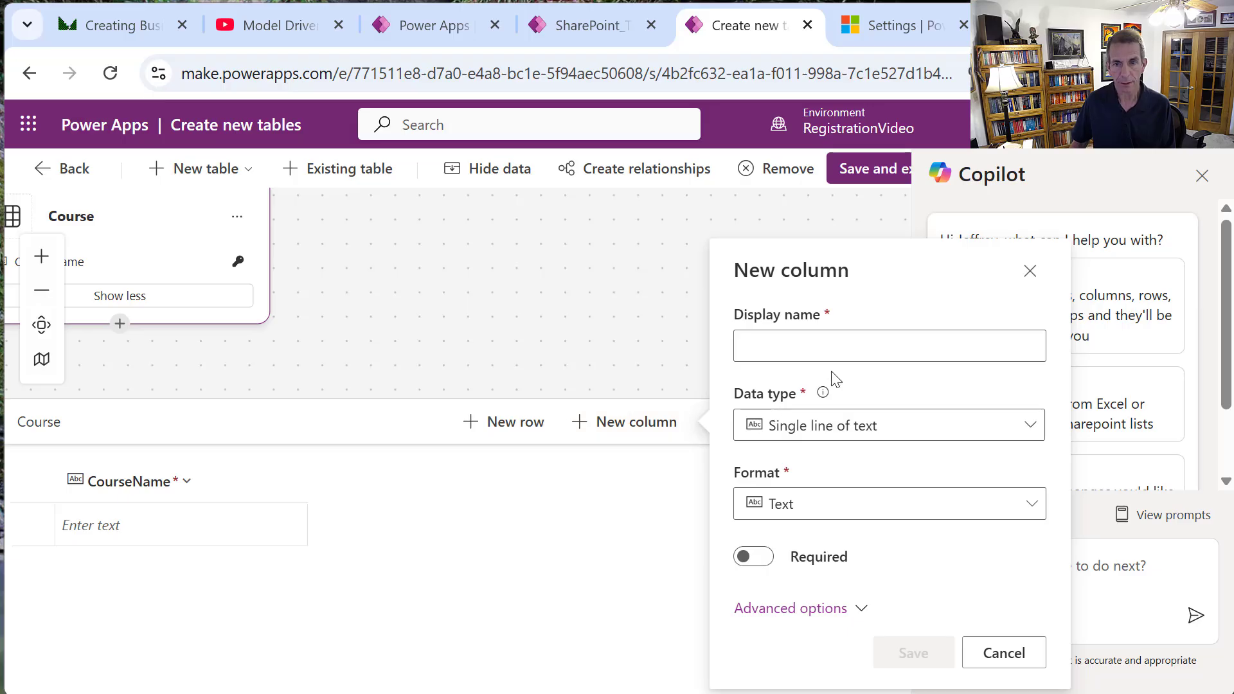
pyautogui.click(837, 348)
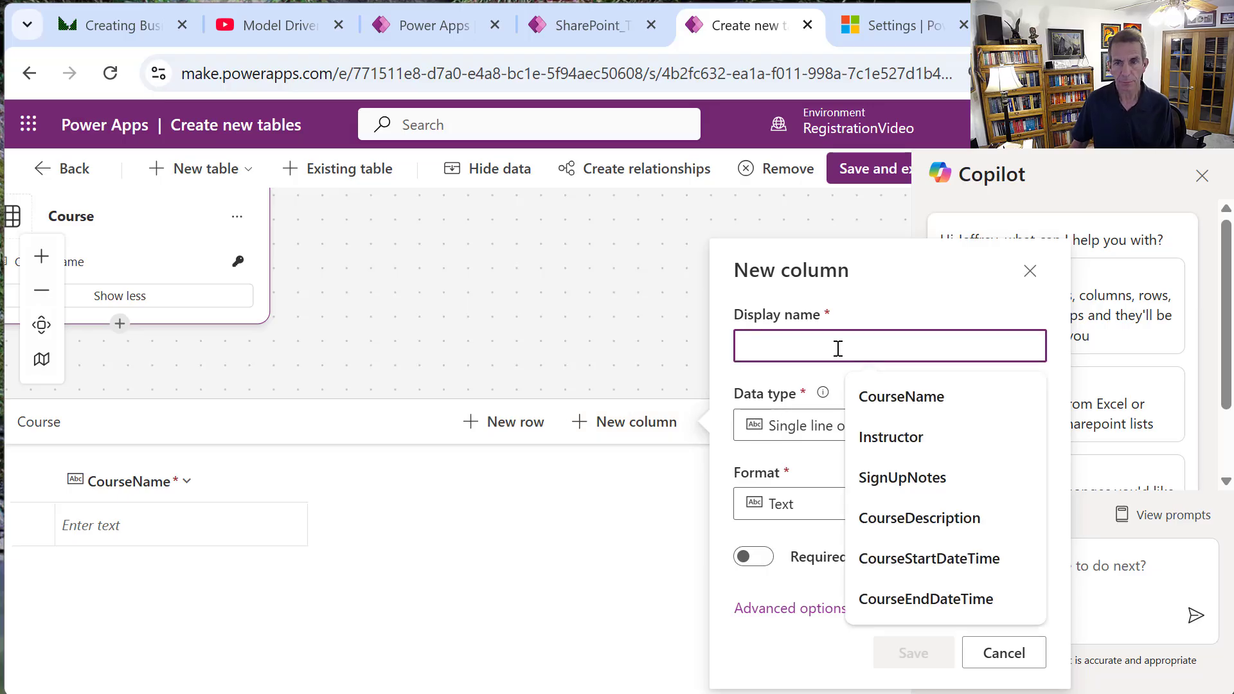
pyautogui.click(951, 559)
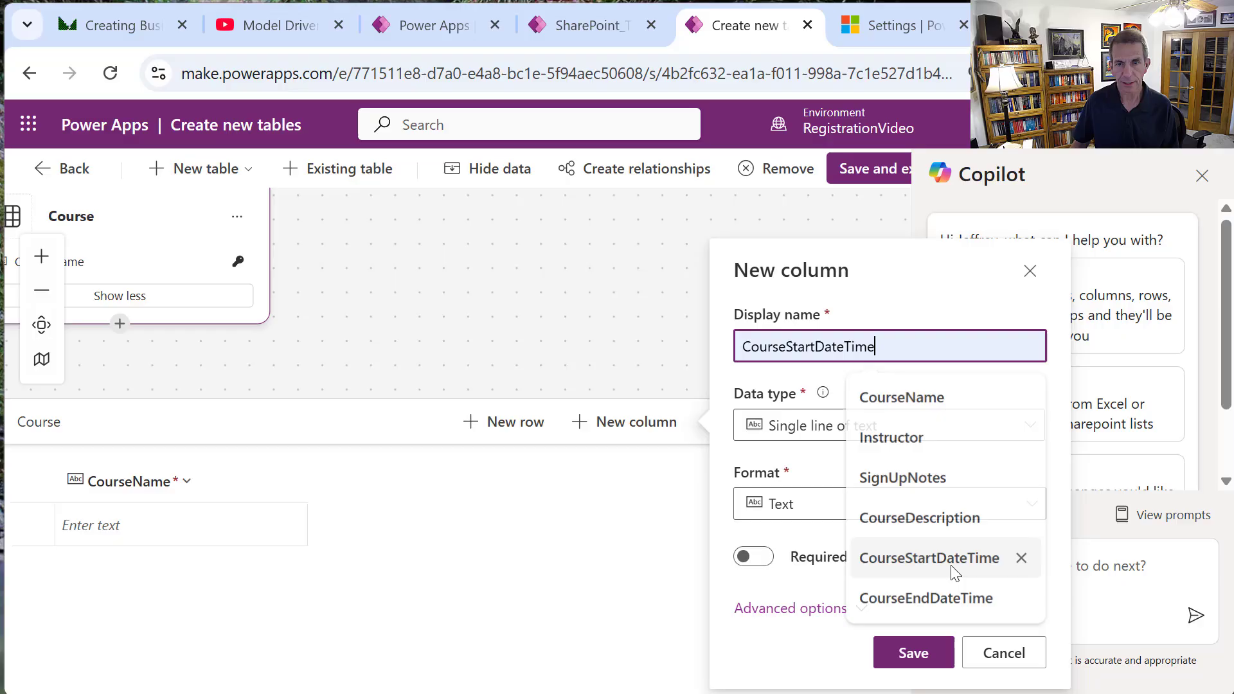
pyautogui.click(1036, 429)
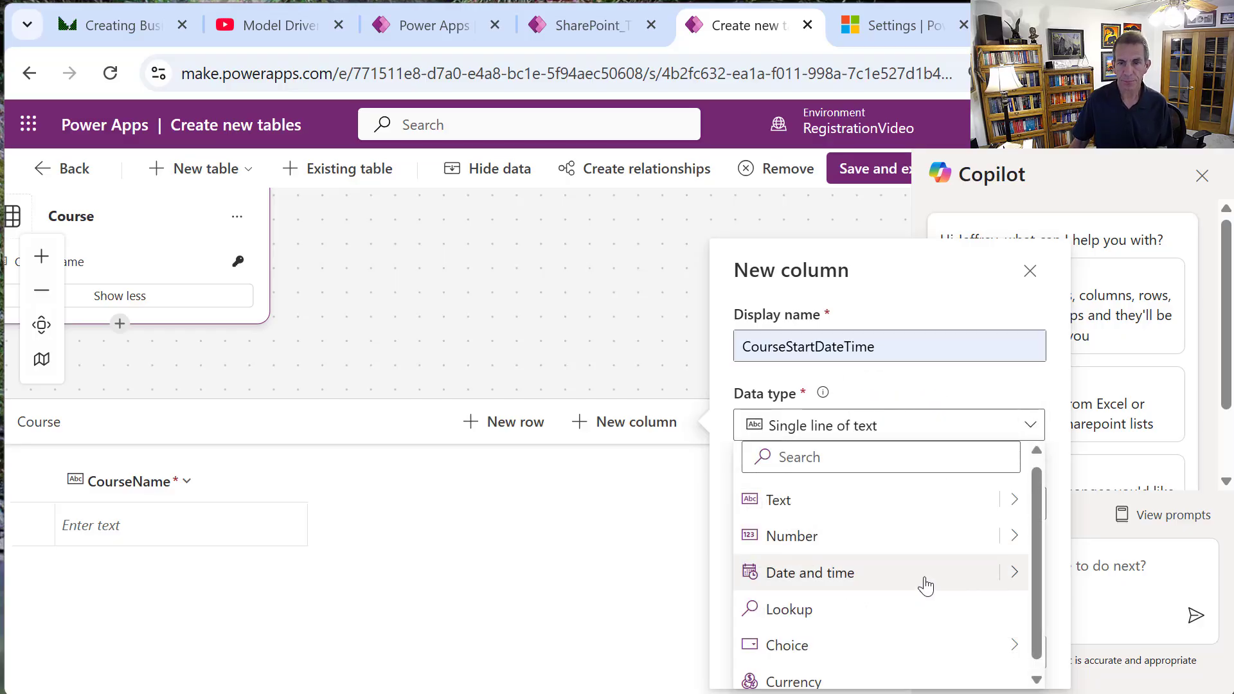
pyautogui.moveTo(1013, 572)
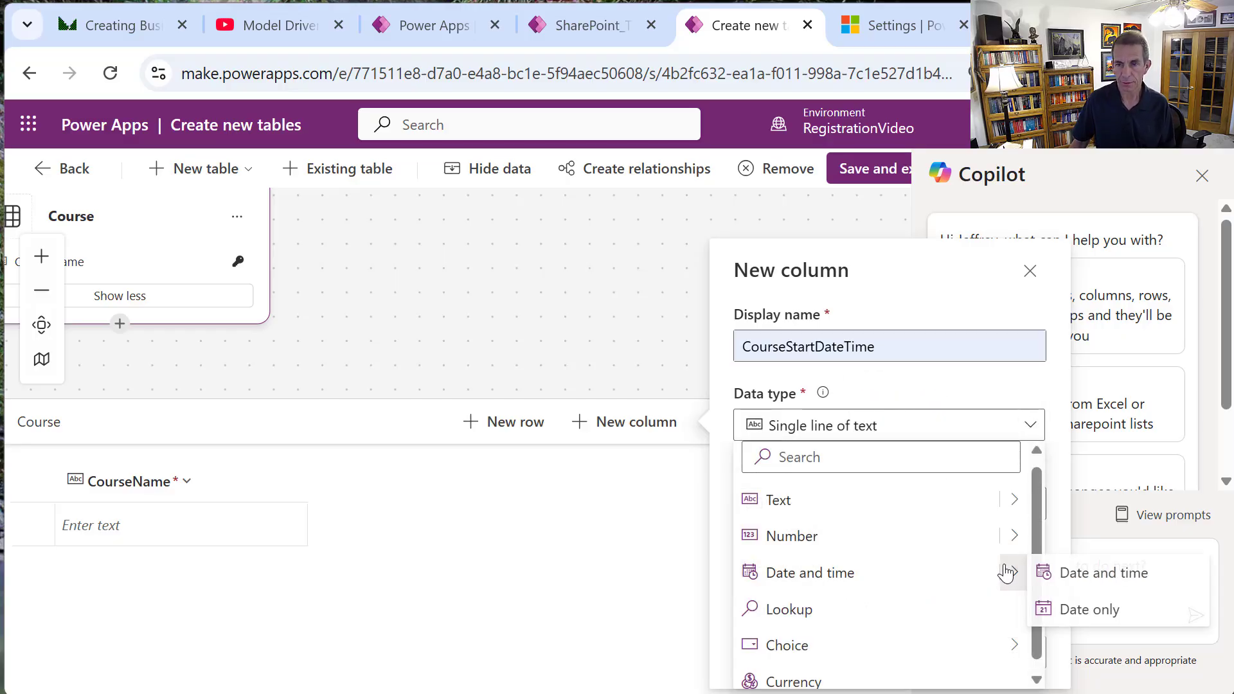
pyautogui.click(1088, 577)
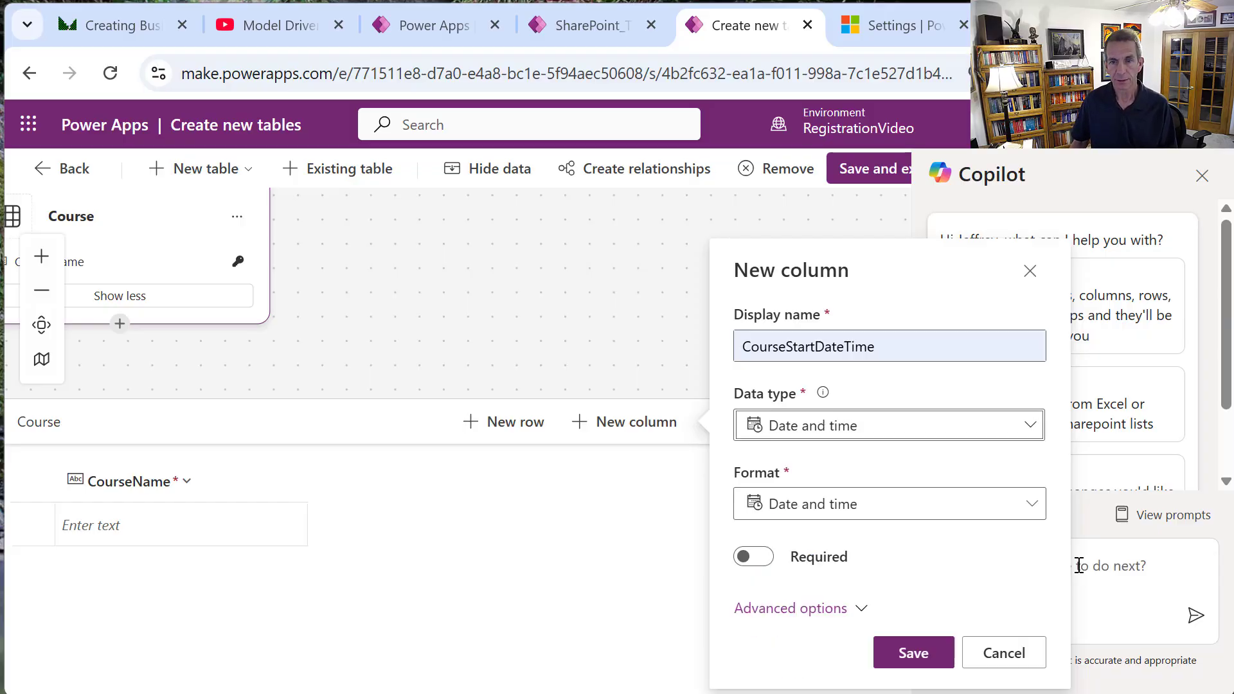
pyautogui.click(753, 558)
pyautogui.click(904, 651)
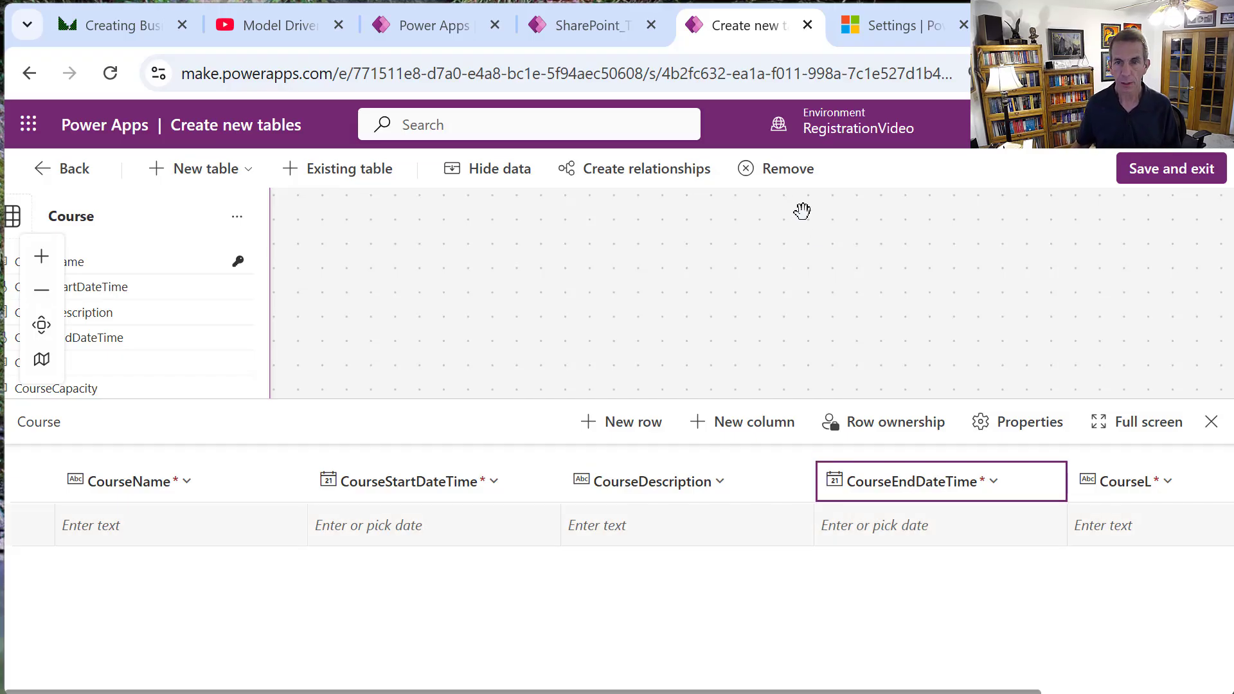
# Start a new required Instructor lookup column on the Course table.
pyautogui.click(747, 418)
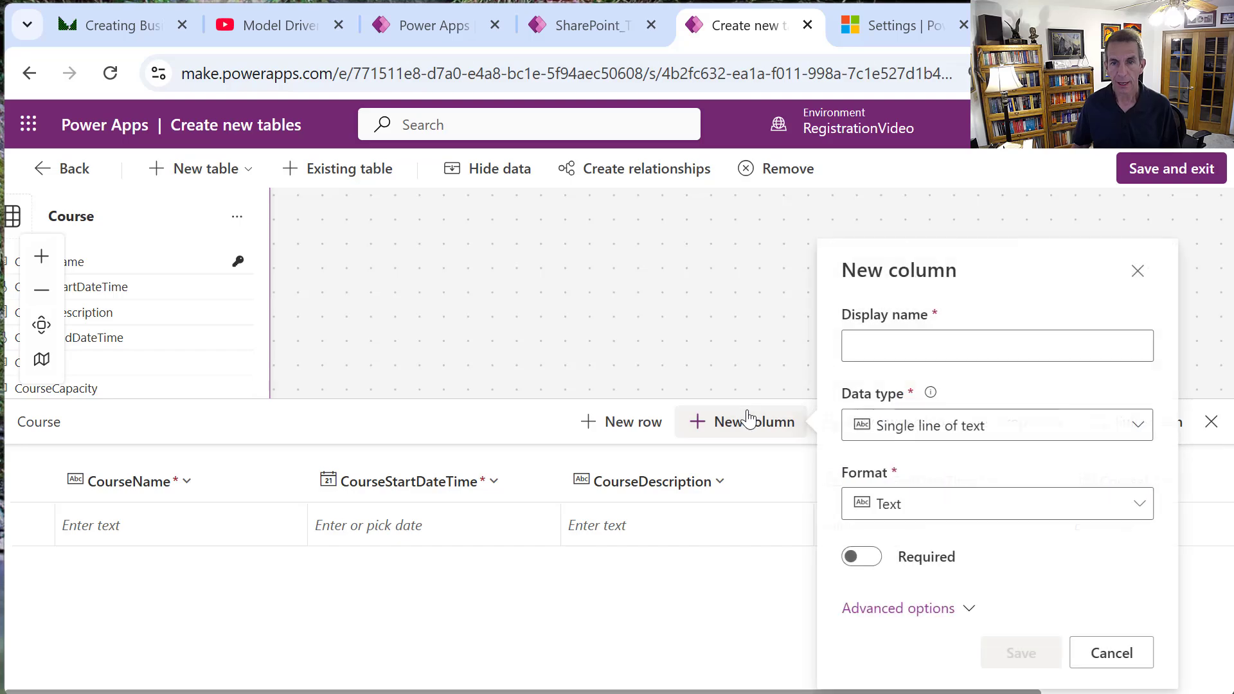
pyautogui.click(920, 343)
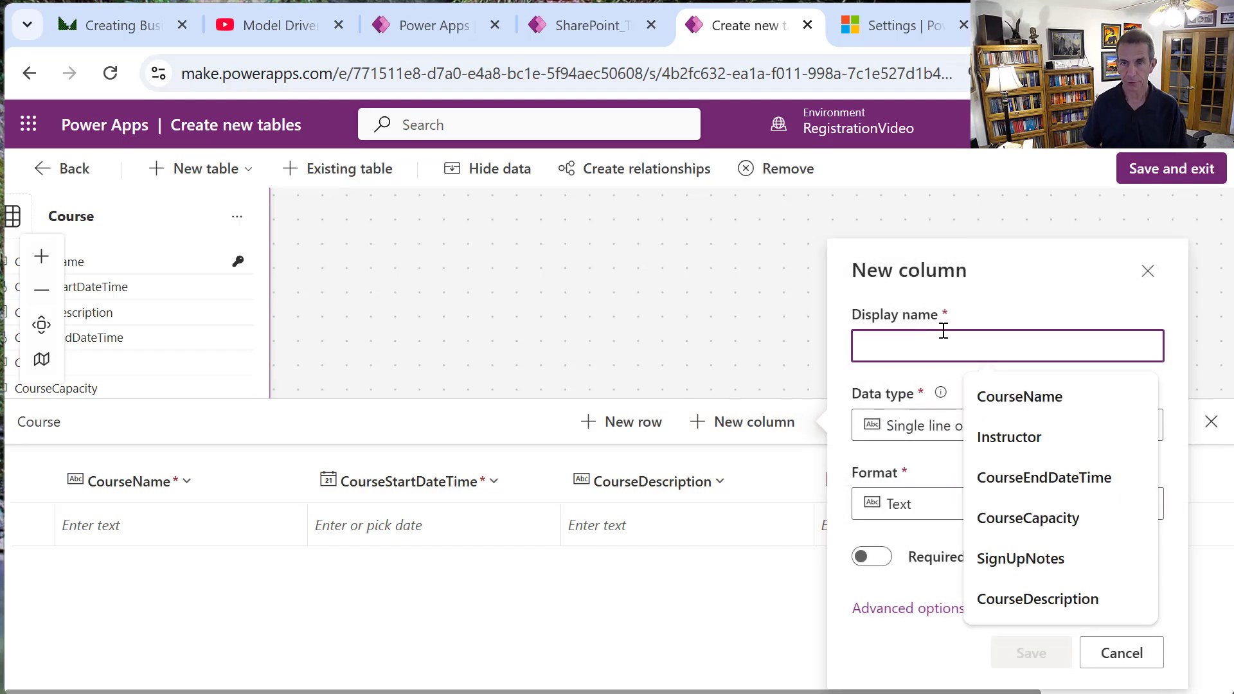
pyautogui.write('Instructor')
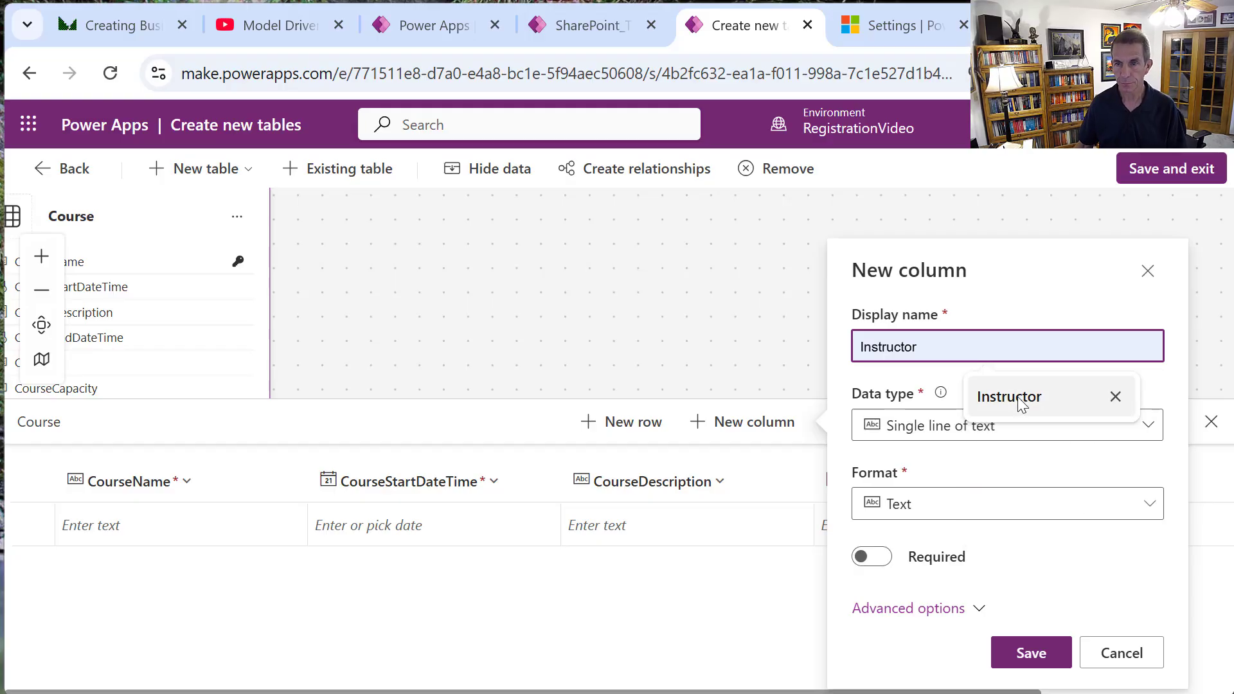
pyautogui.click(1003, 399)
pyautogui.click(1148, 424)
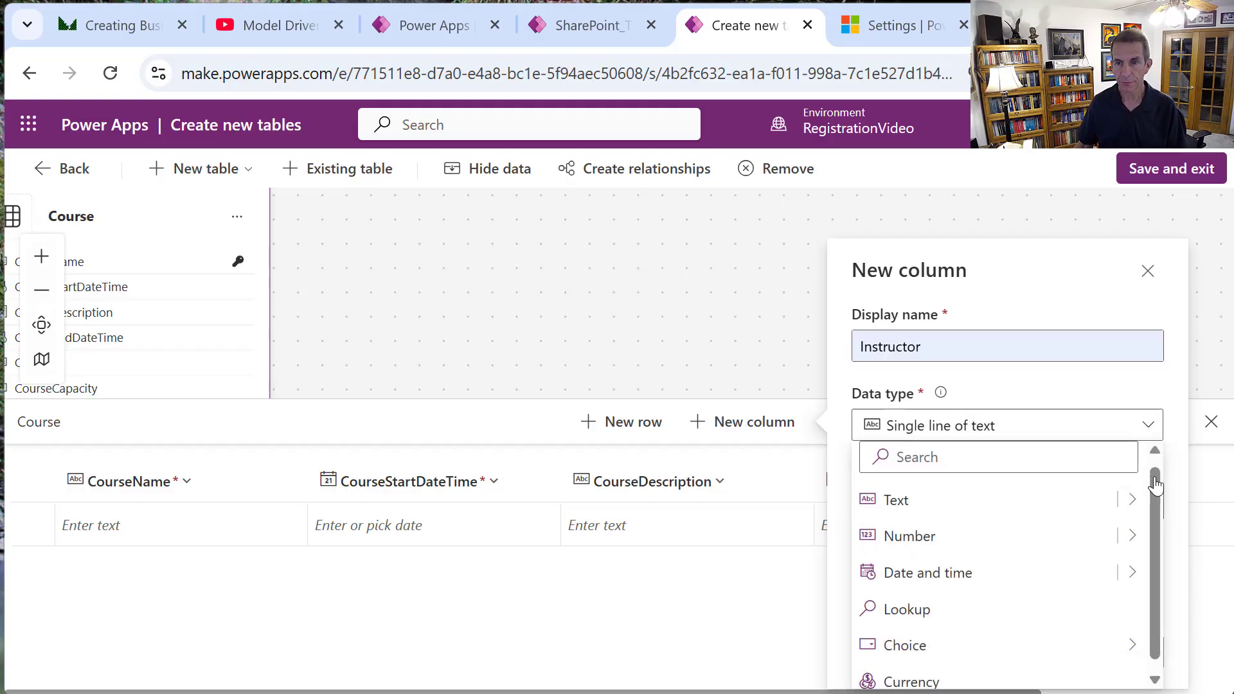
pyautogui.click(998, 610)
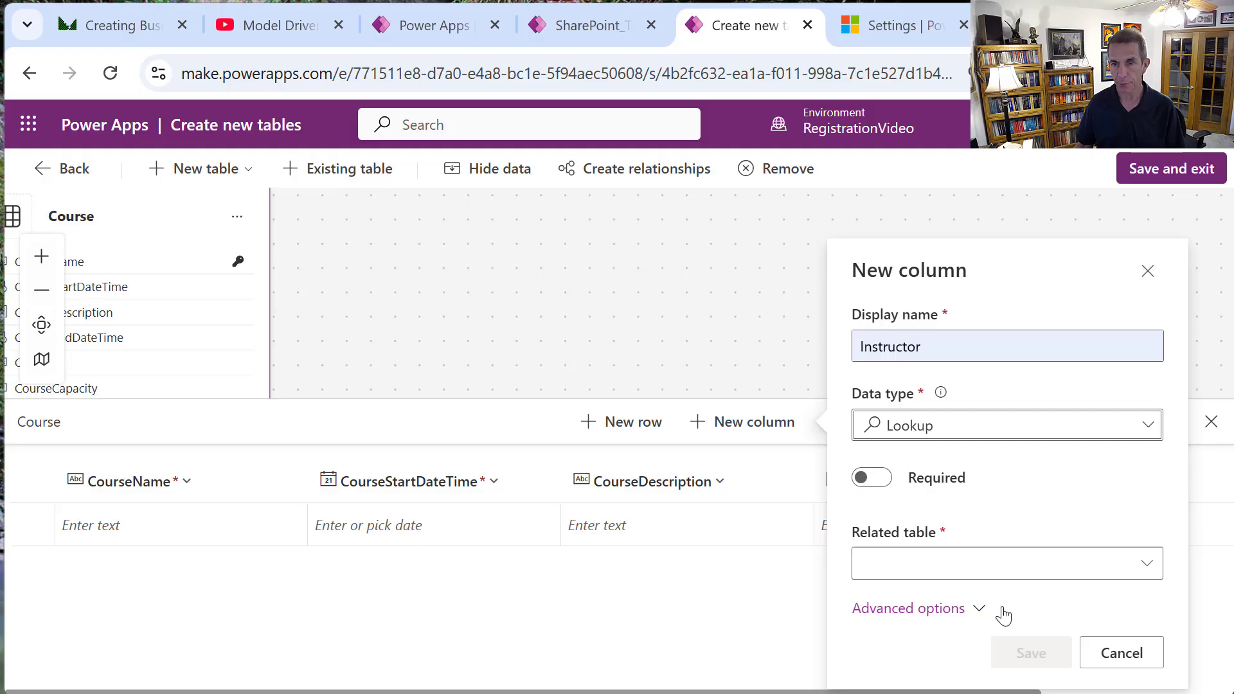
pyautogui.click(868, 477)
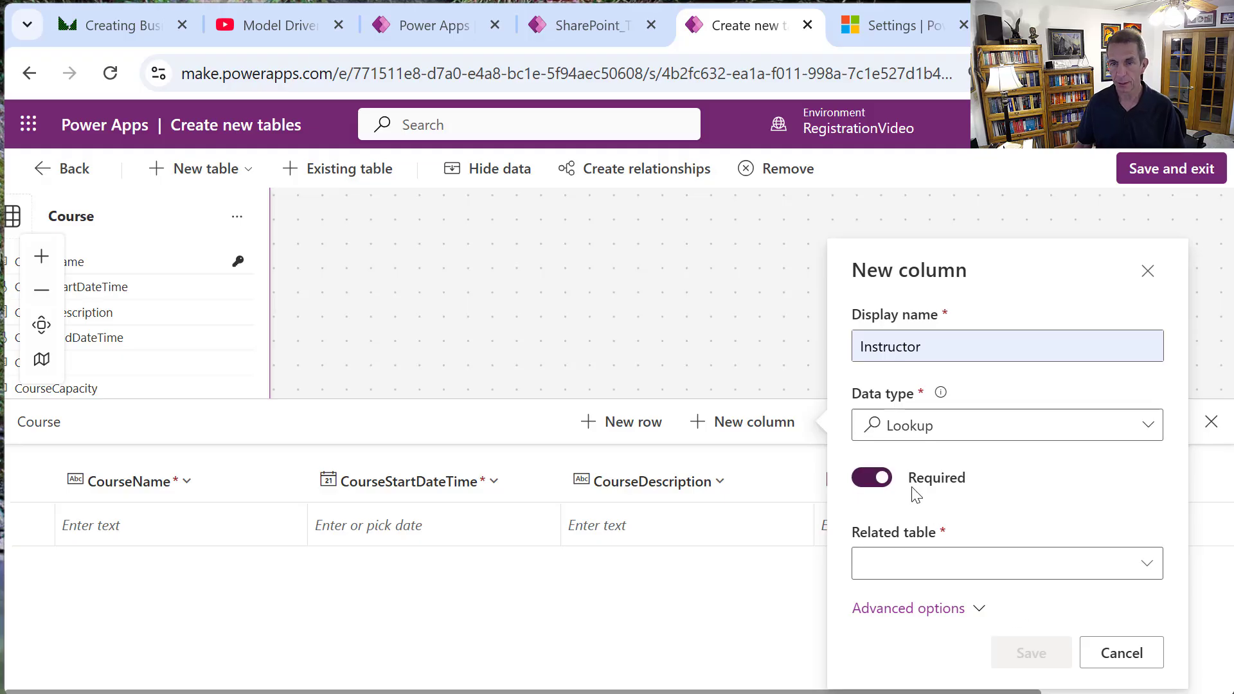
# Browse the related-table list and schema names without choosing, then discard the Instructor column.
pyautogui.click(1149, 566)
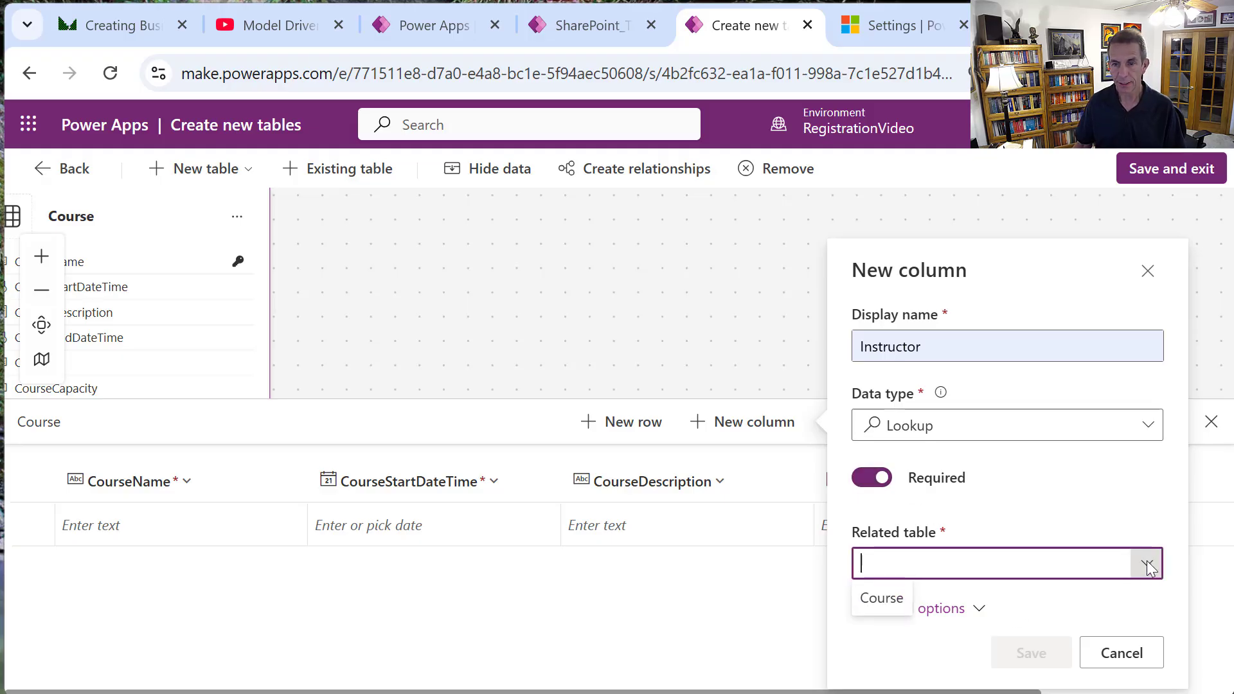
pyautogui.click(1148, 565)
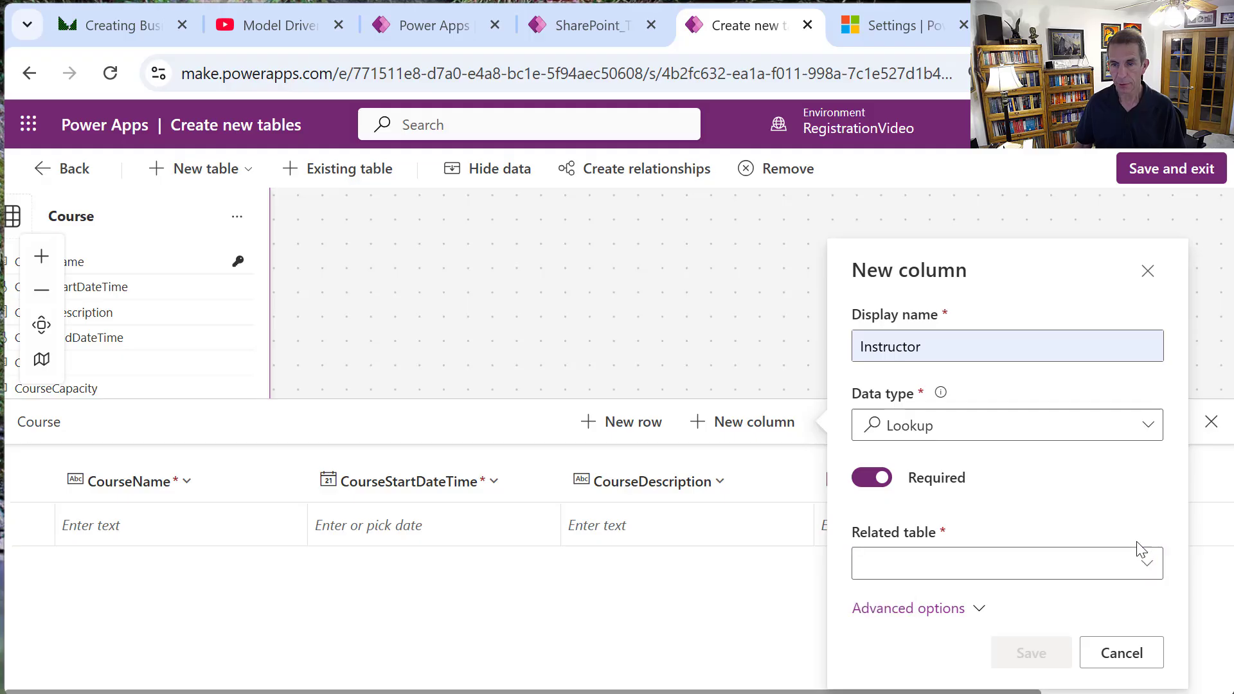
pyautogui.click(964, 605)
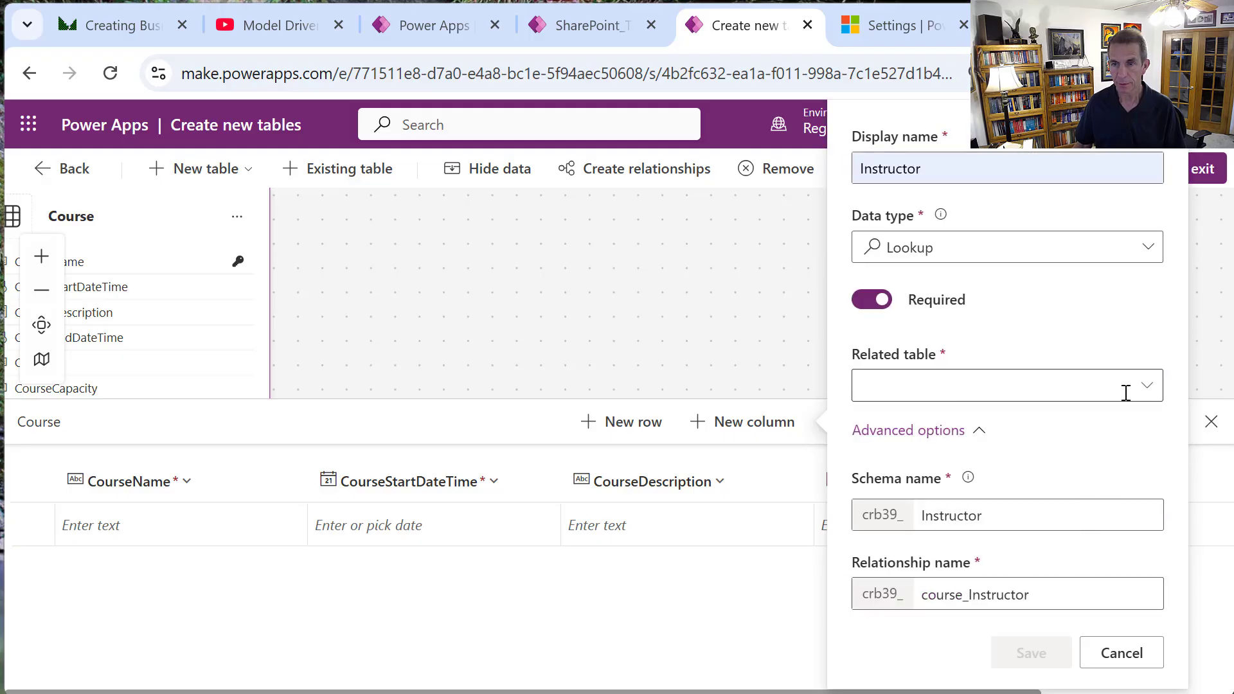
pyautogui.click(1150, 392)
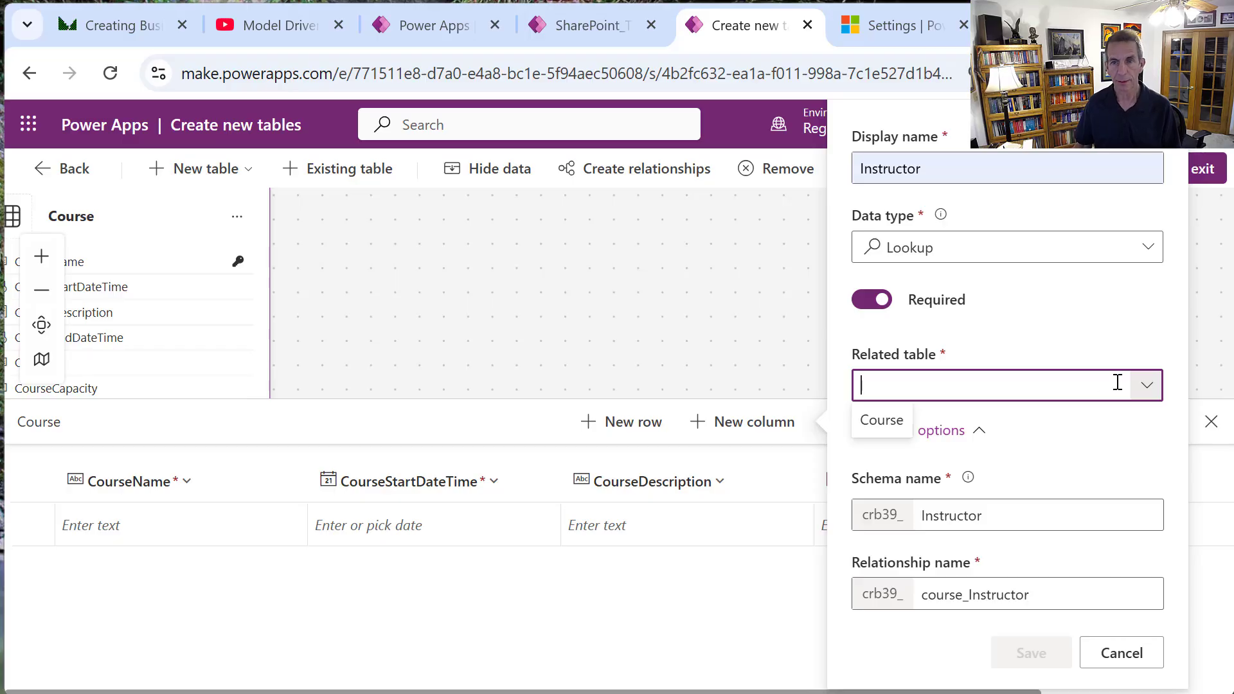
pyautogui.click(1075, 437)
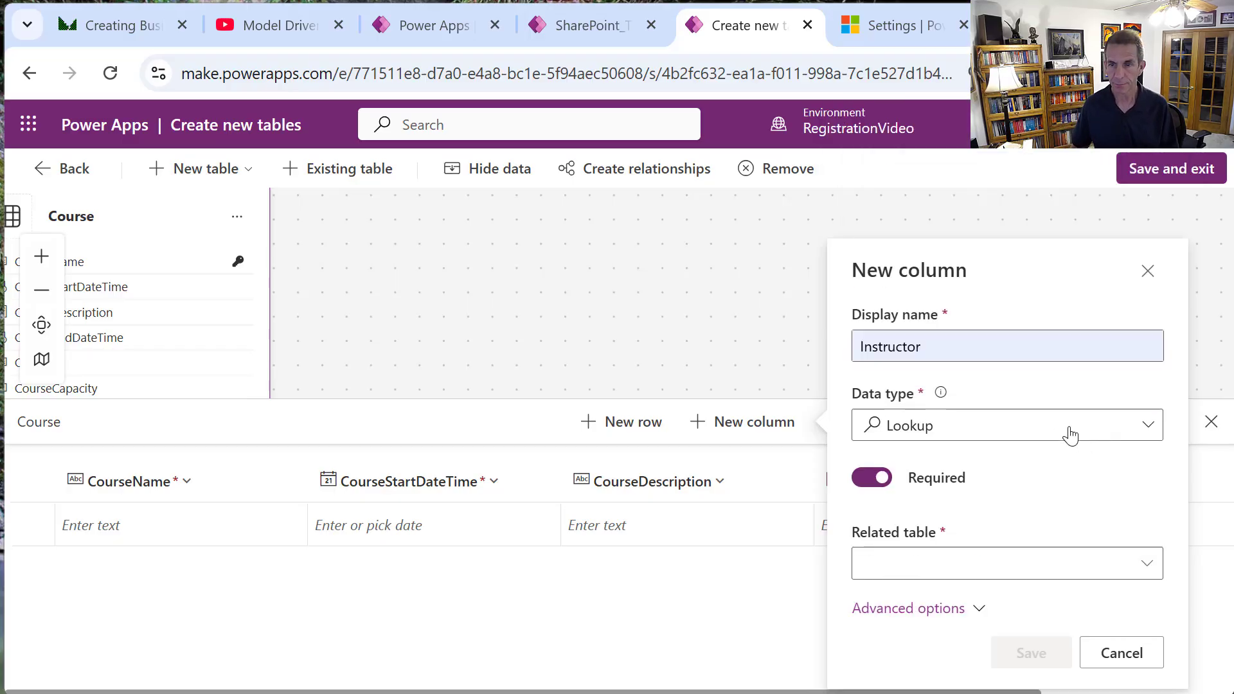
pyautogui.click(1114, 653)
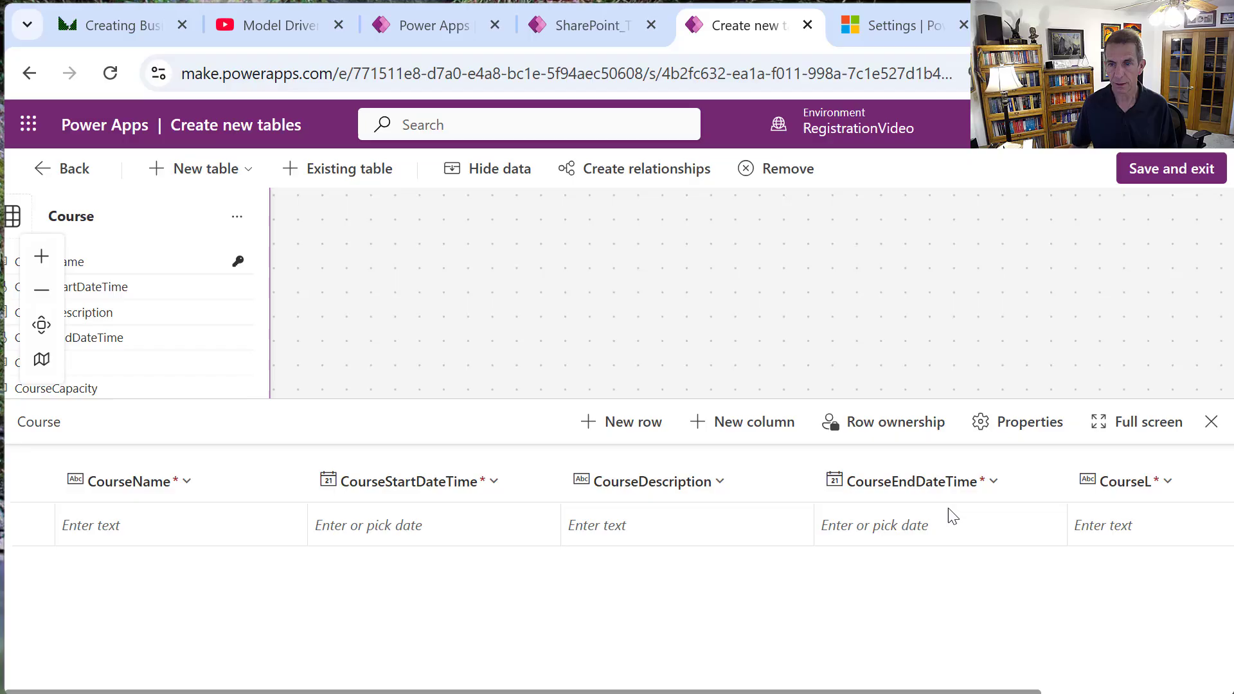
# Save the new tables and exit the designer, turning off the confirmation prompt.
pyautogui.click(1198, 171)
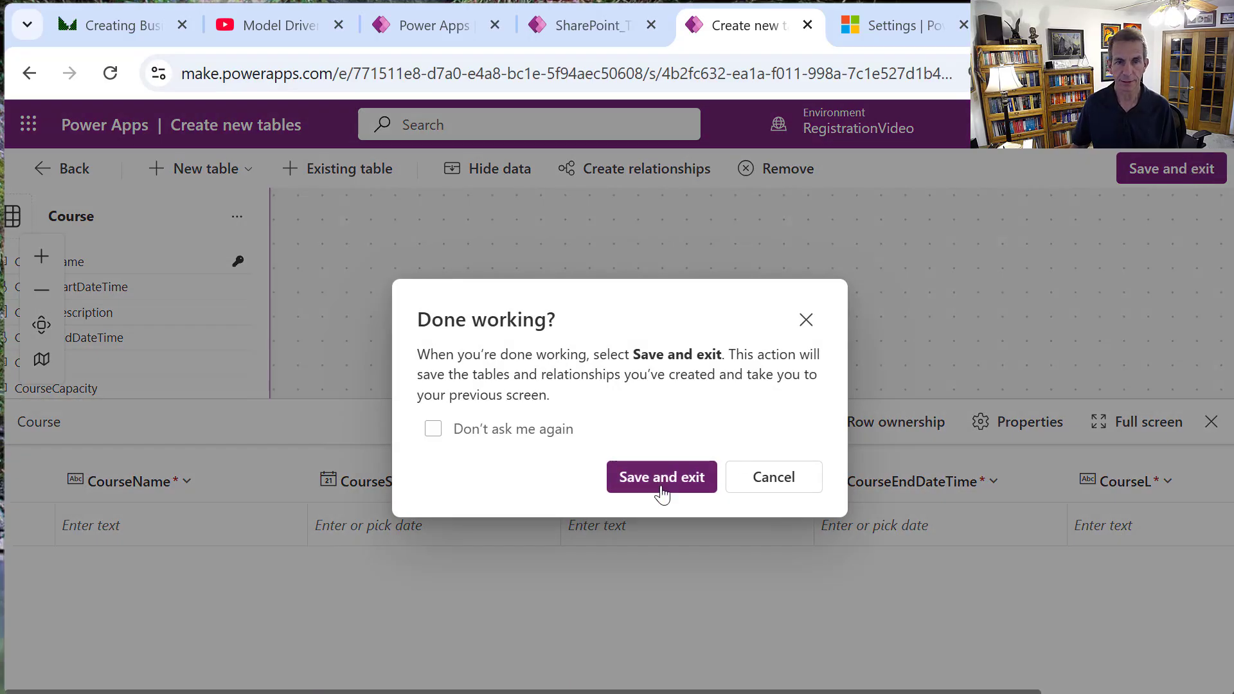
pyautogui.click(432, 429)
pyautogui.click(686, 482)
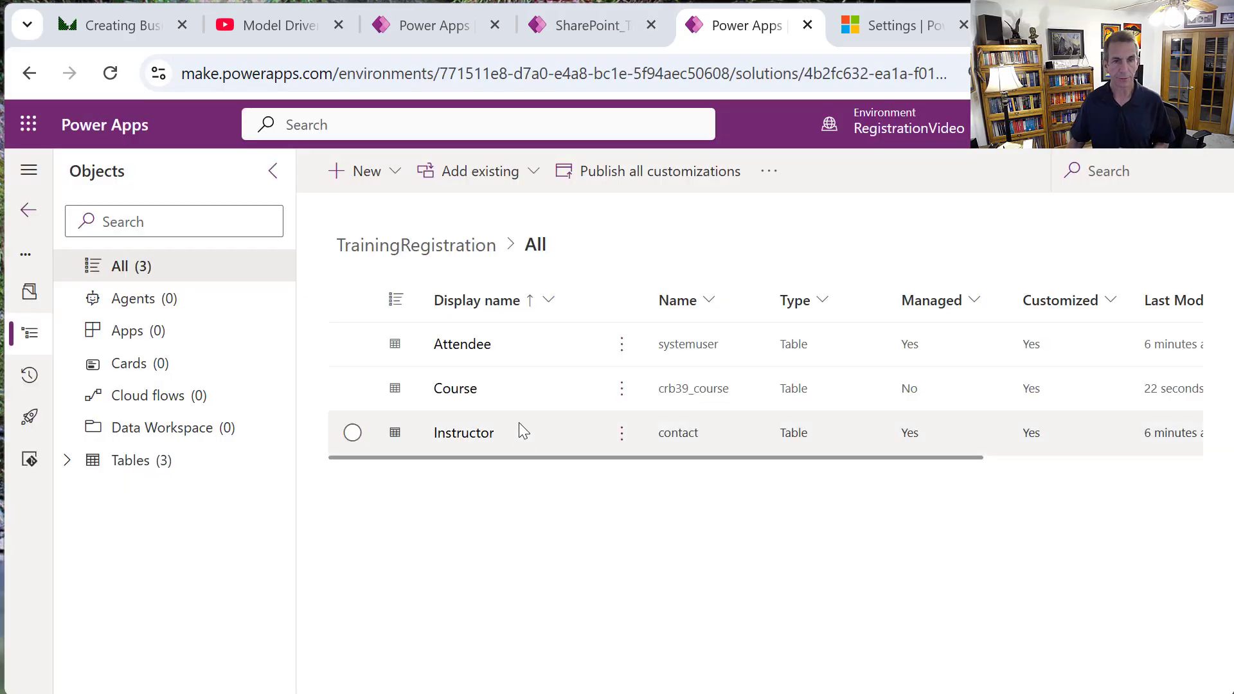
# Open the Course table from the TrainingRegistration solution for editing.
pyautogui.click(621, 390)
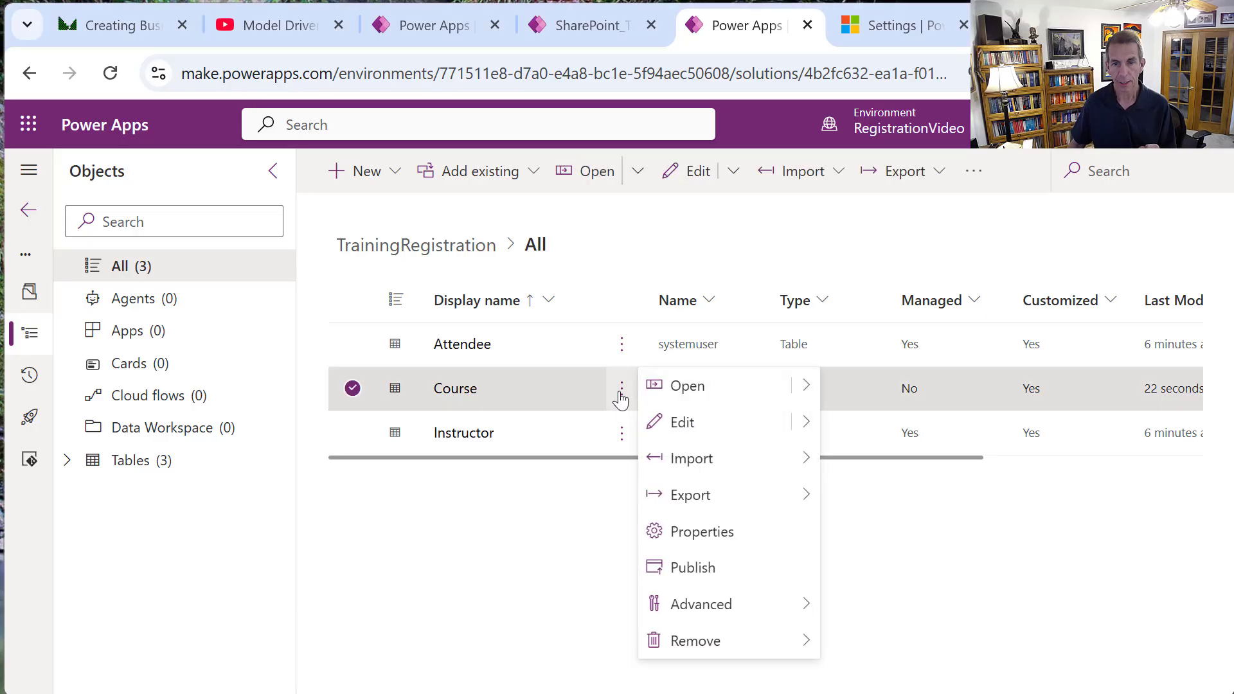
pyautogui.moveTo(806, 424)
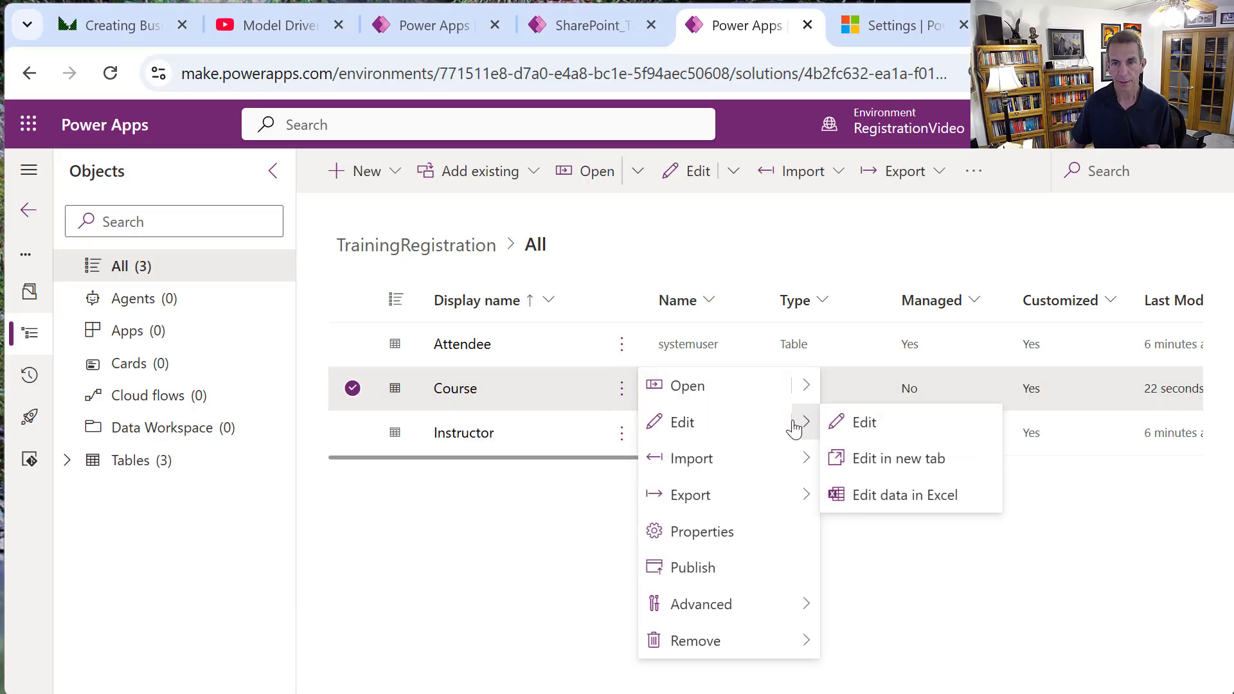
pyautogui.click(867, 419)
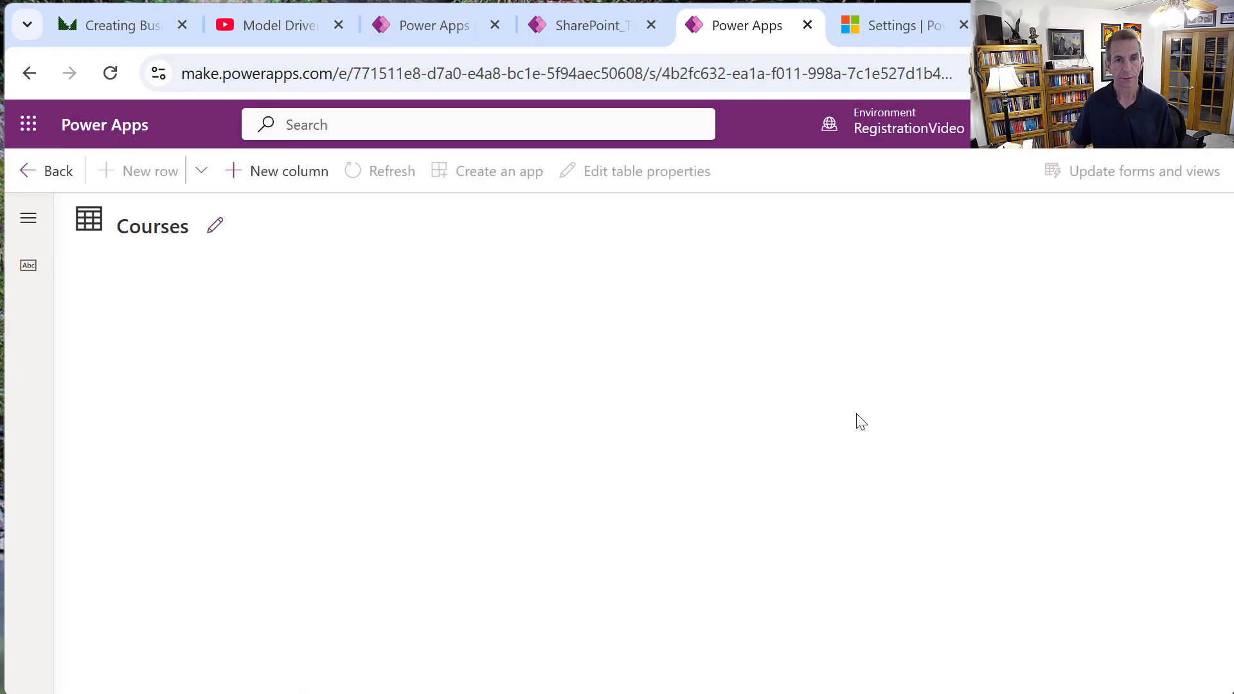
# Add an Instructor column to Courses as a business-required Lookup.
pyautogui.click(263, 183)
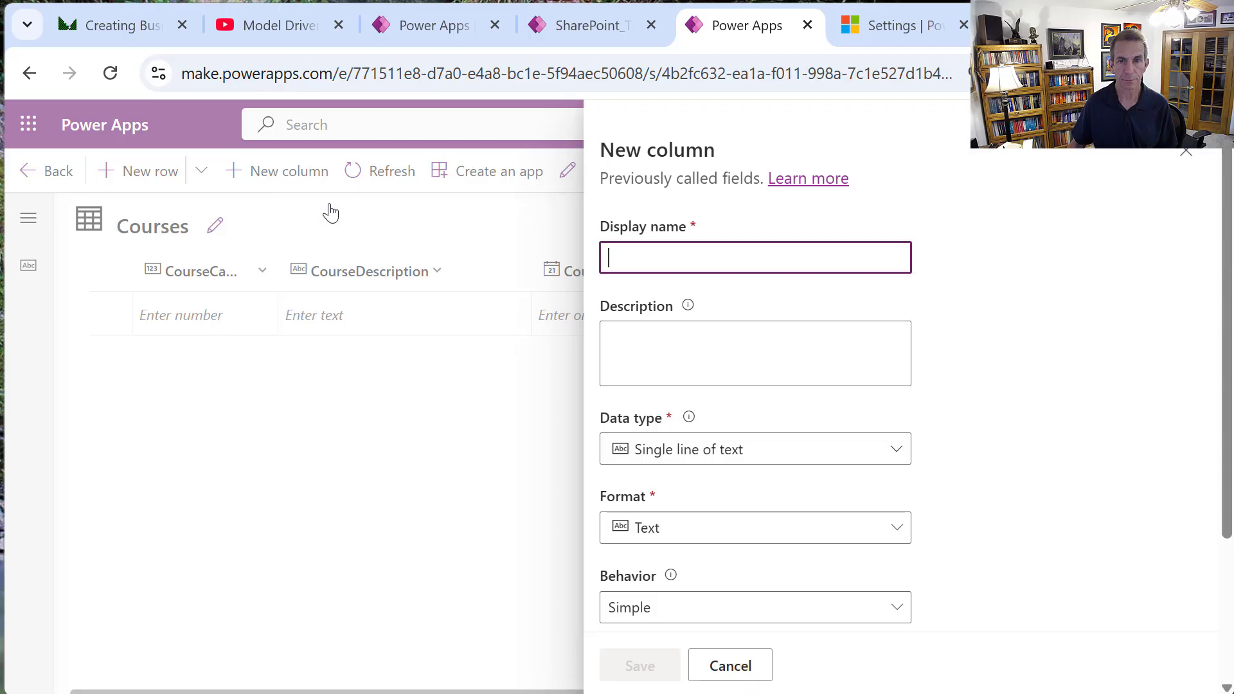
pyautogui.write('Instructor')
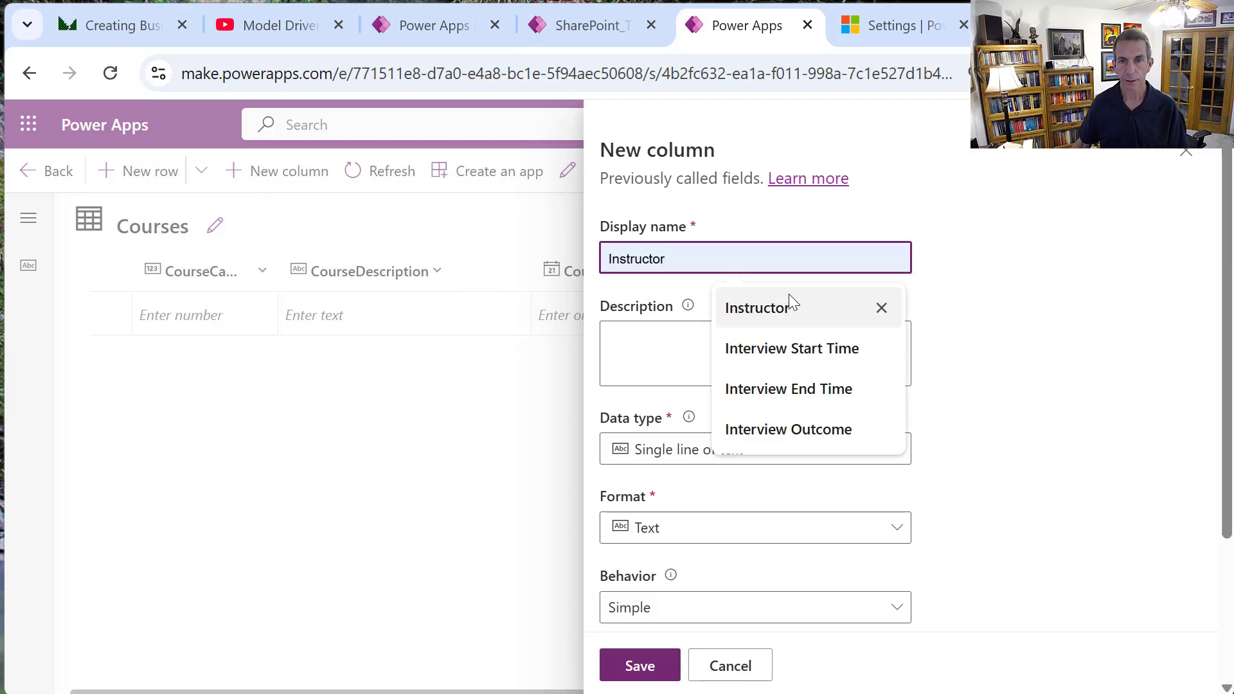
pyautogui.click(788, 294)
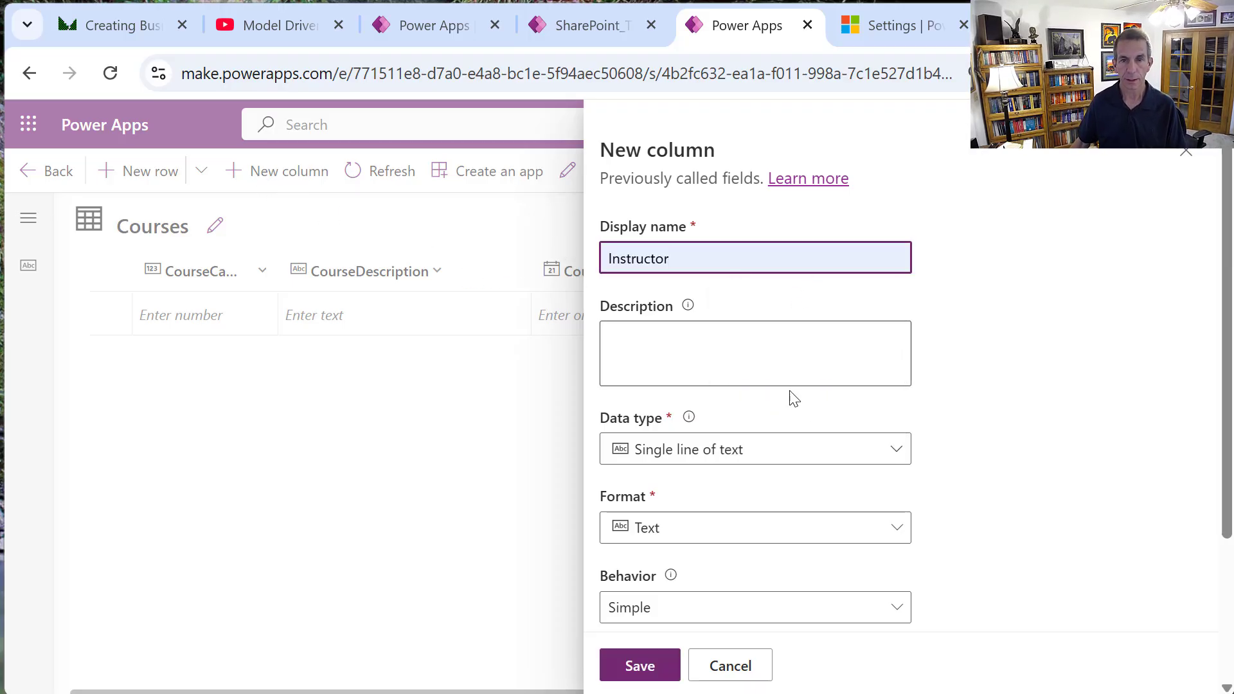
pyautogui.click(803, 451)
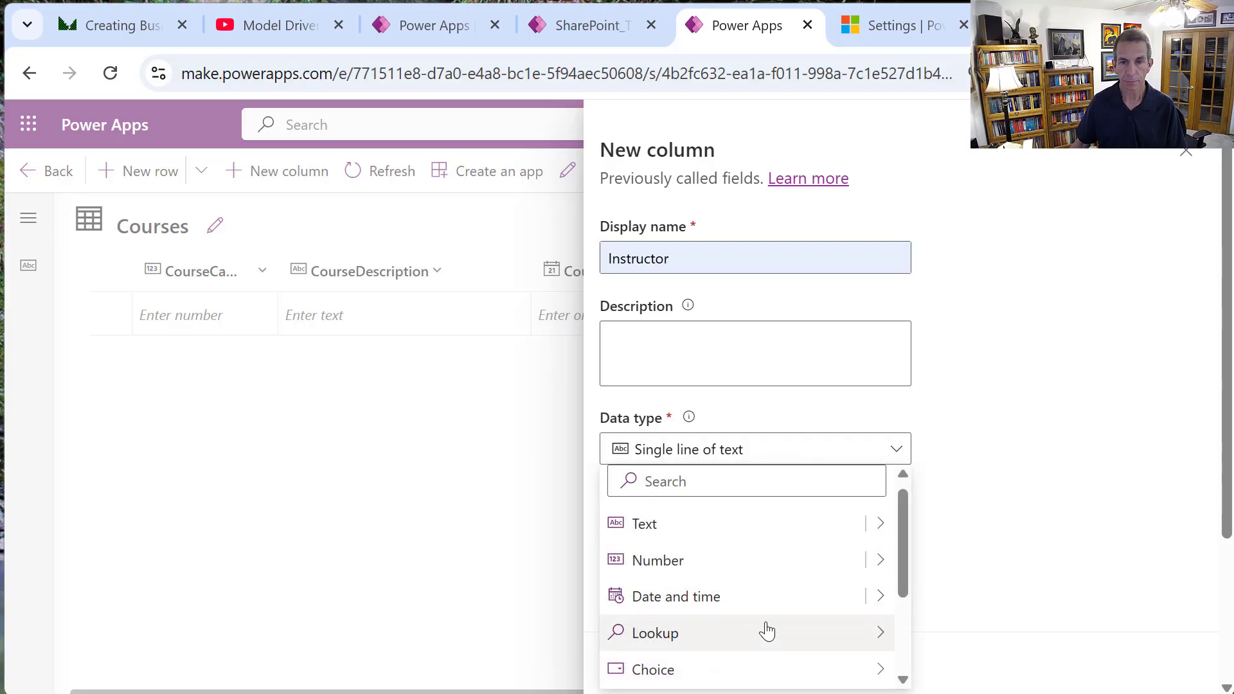
pyautogui.moveTo(870, 633)
pyautogui.click(951, 635)
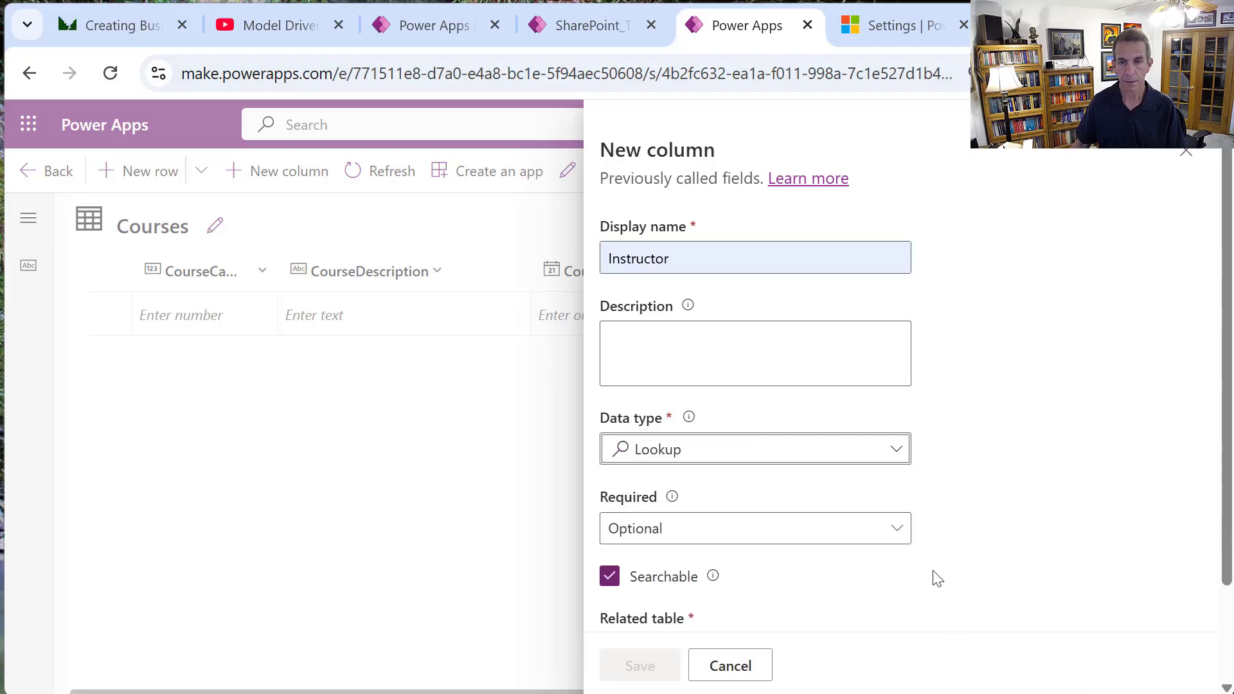
pyautogui.click(893, 528)
pyautogui.click(777, 597)
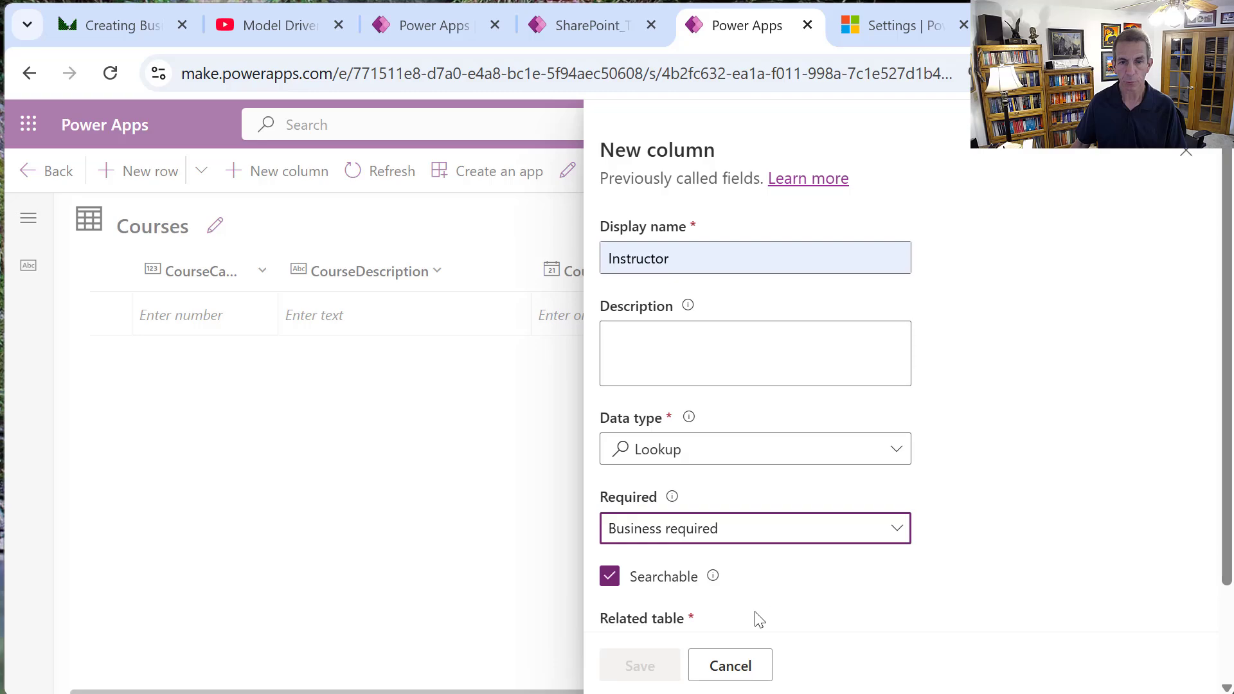
# Relate the lookup to the Instructor table, save it, and return to the solution.
pyautogui.scroll(-2, 931, 564)
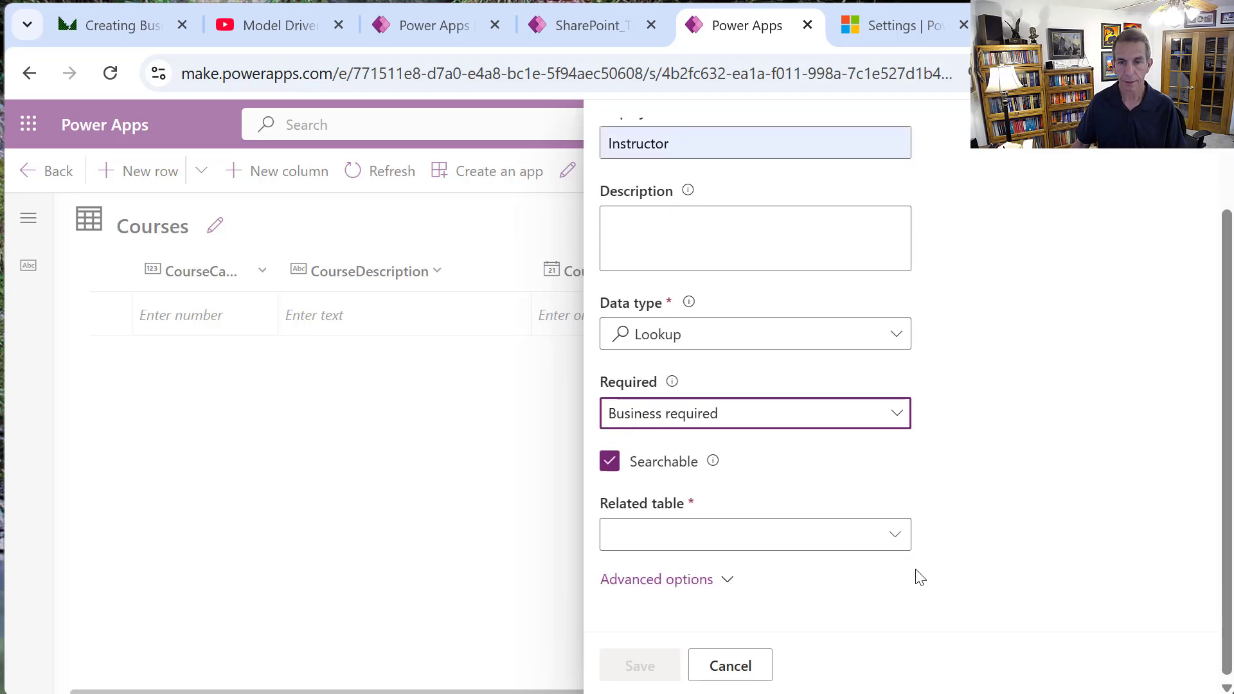
pyautogui.click(897, 534)
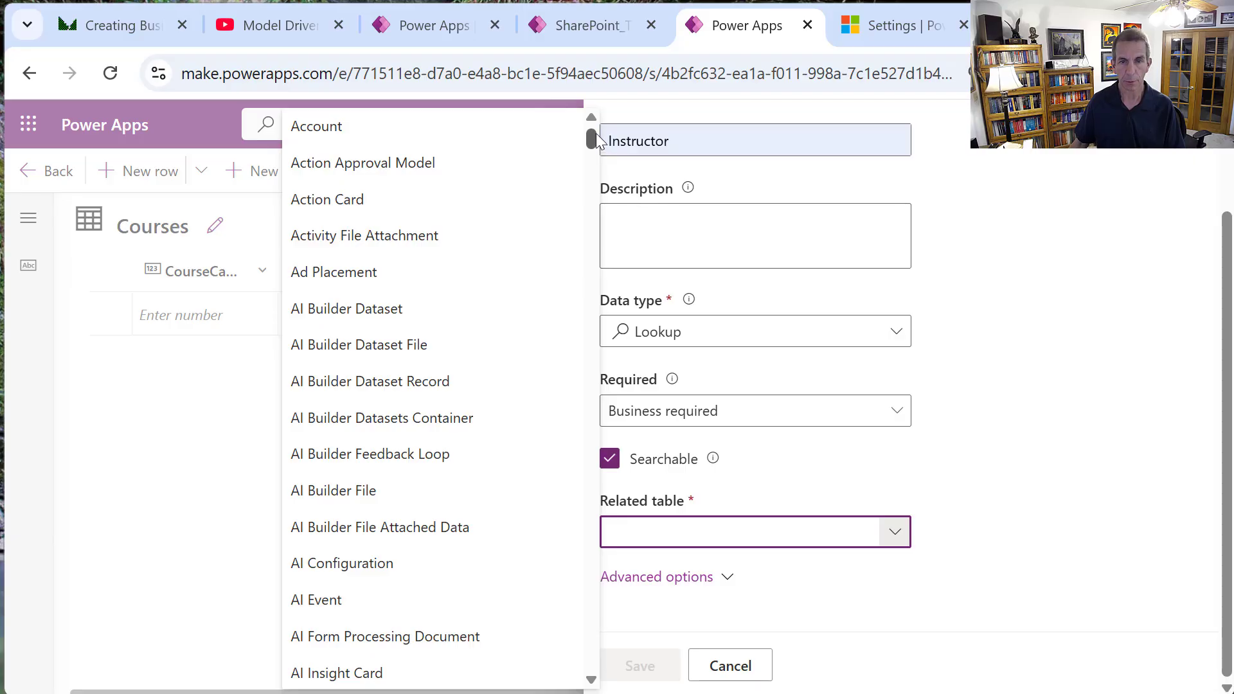
pyautogui.moveTo(593, 135); pyautogui.dragTo(620, 378)
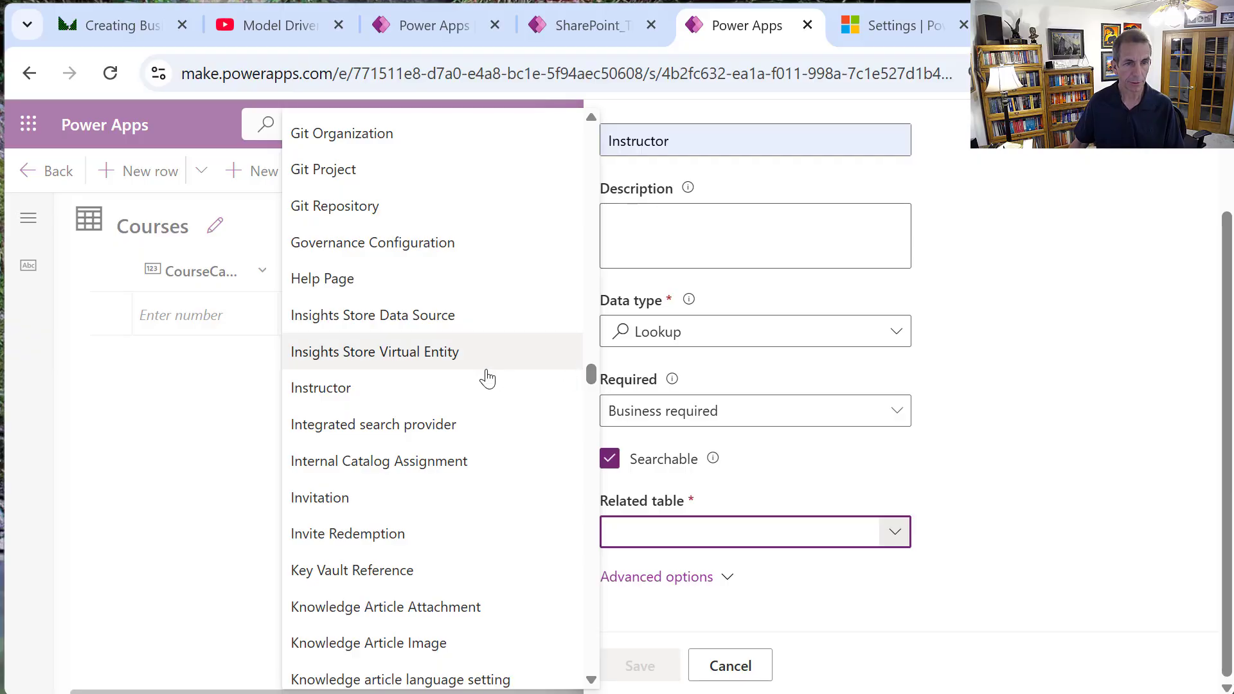
pyautogui.click(480, 390)
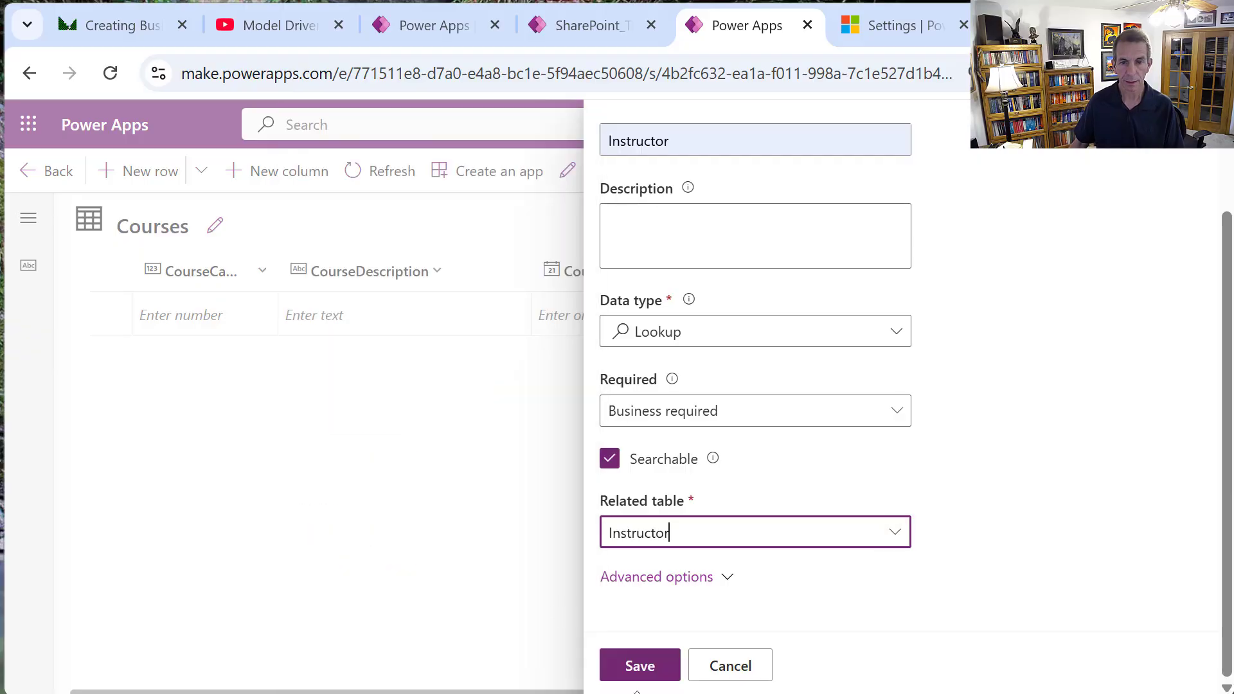
pyautogui.click(662, 665)
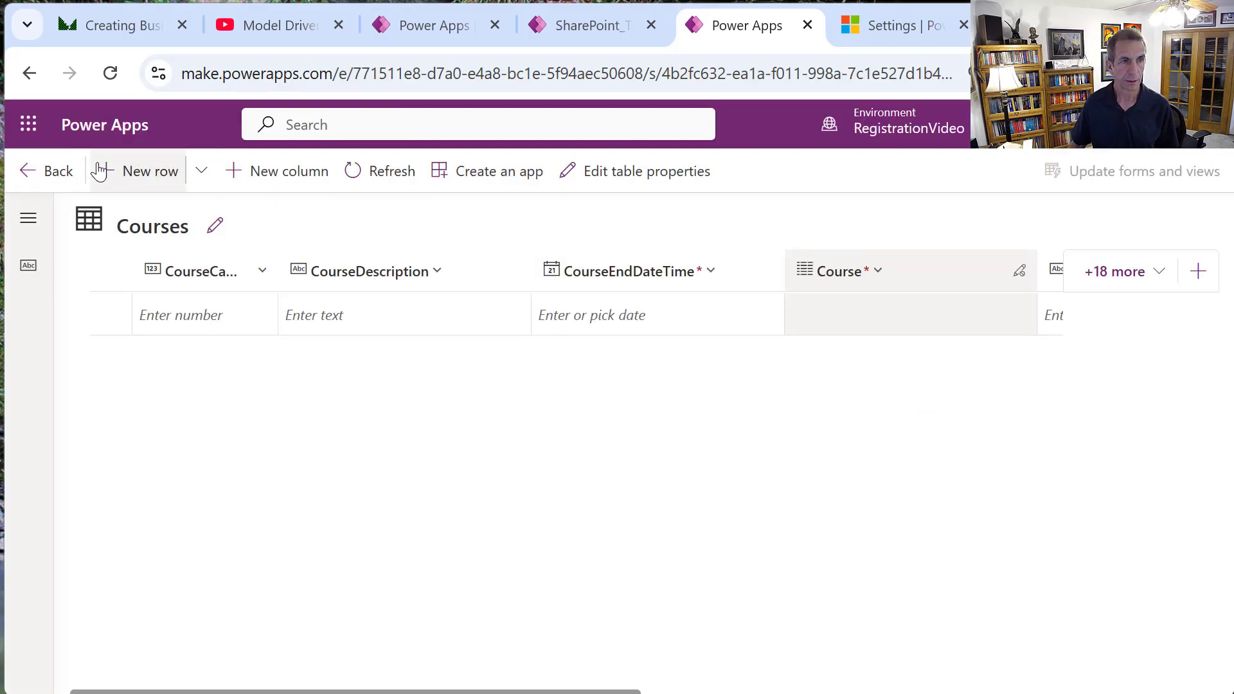
pyautogui.click(72, 172)
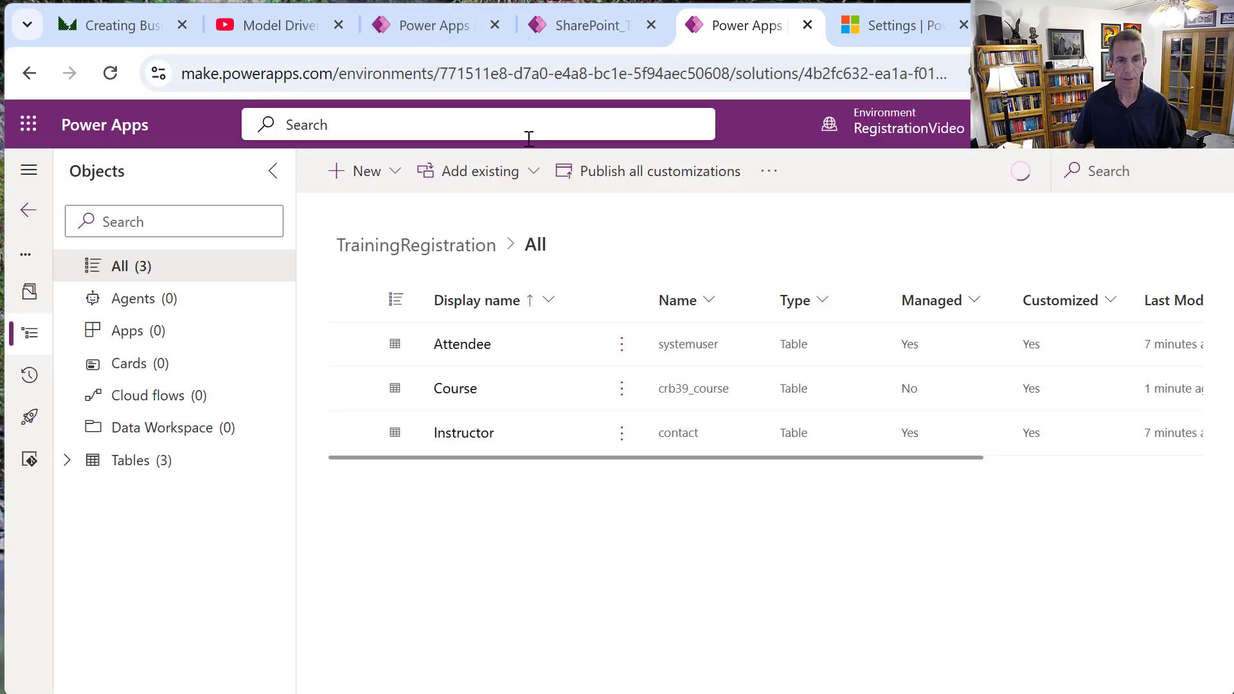
# Create a new table with advanced properties named CourseSignUp.
pyautogui.click(393, 184)
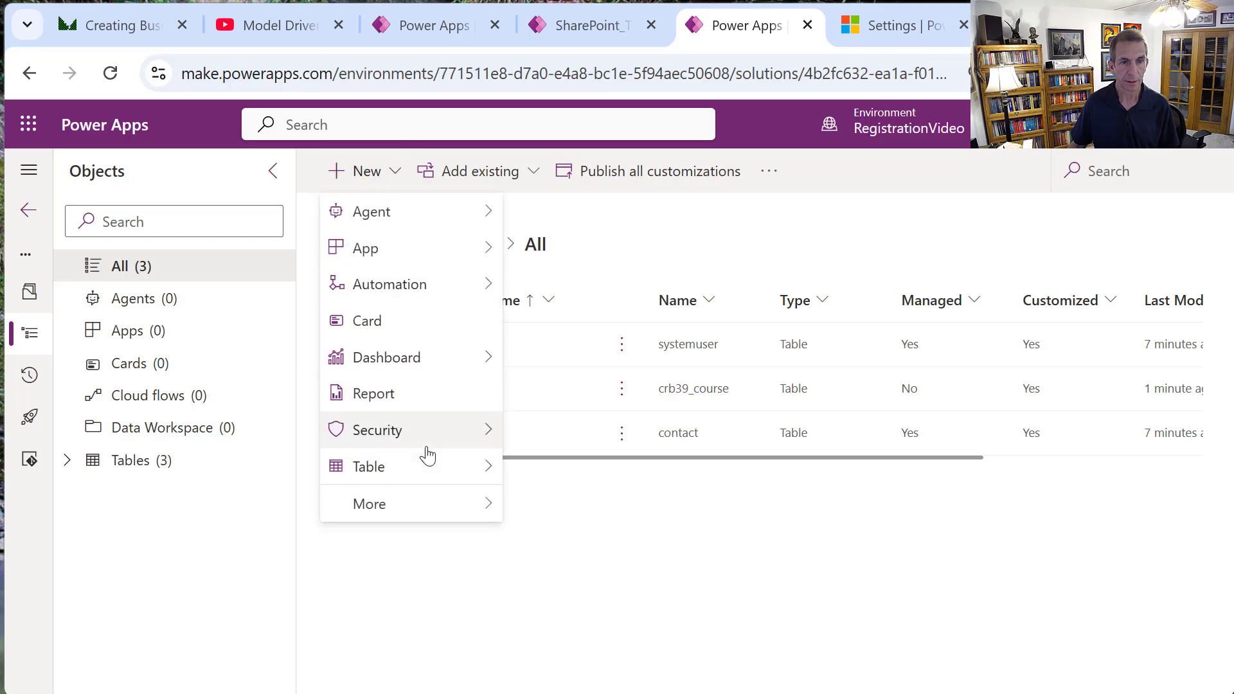
pyautogui.moveTo(431, 478)
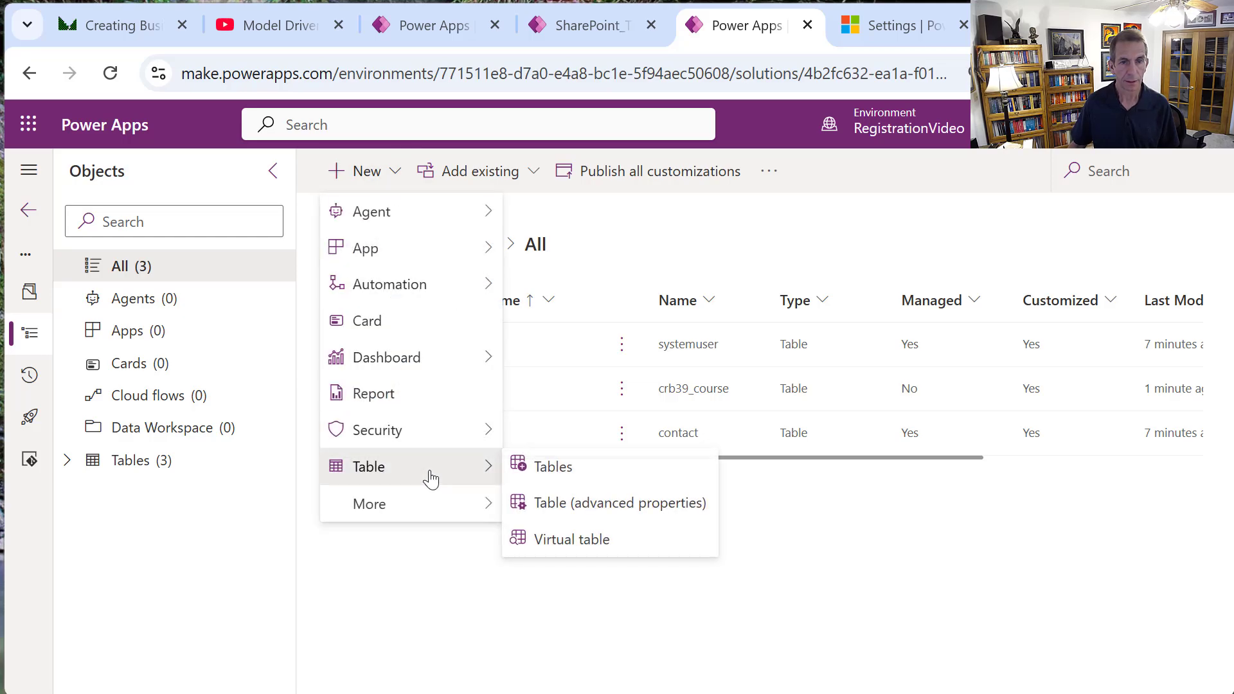
pyautogui.click(583, 501)
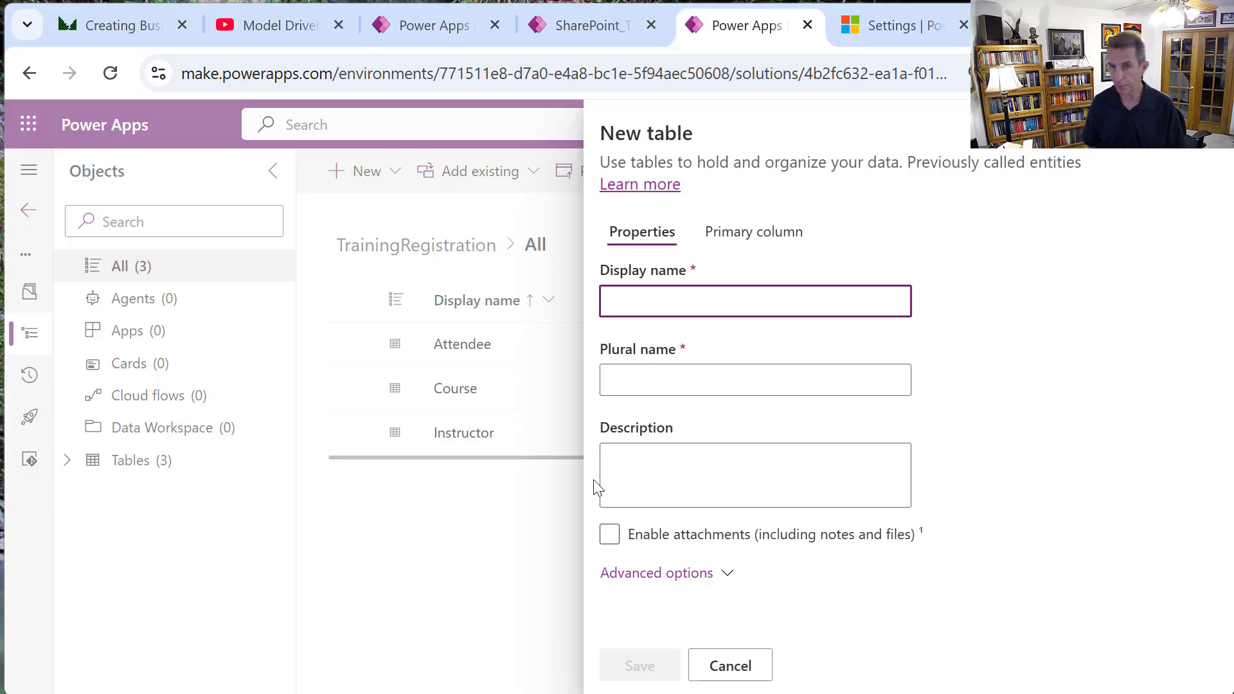
pyautogui.write('C')
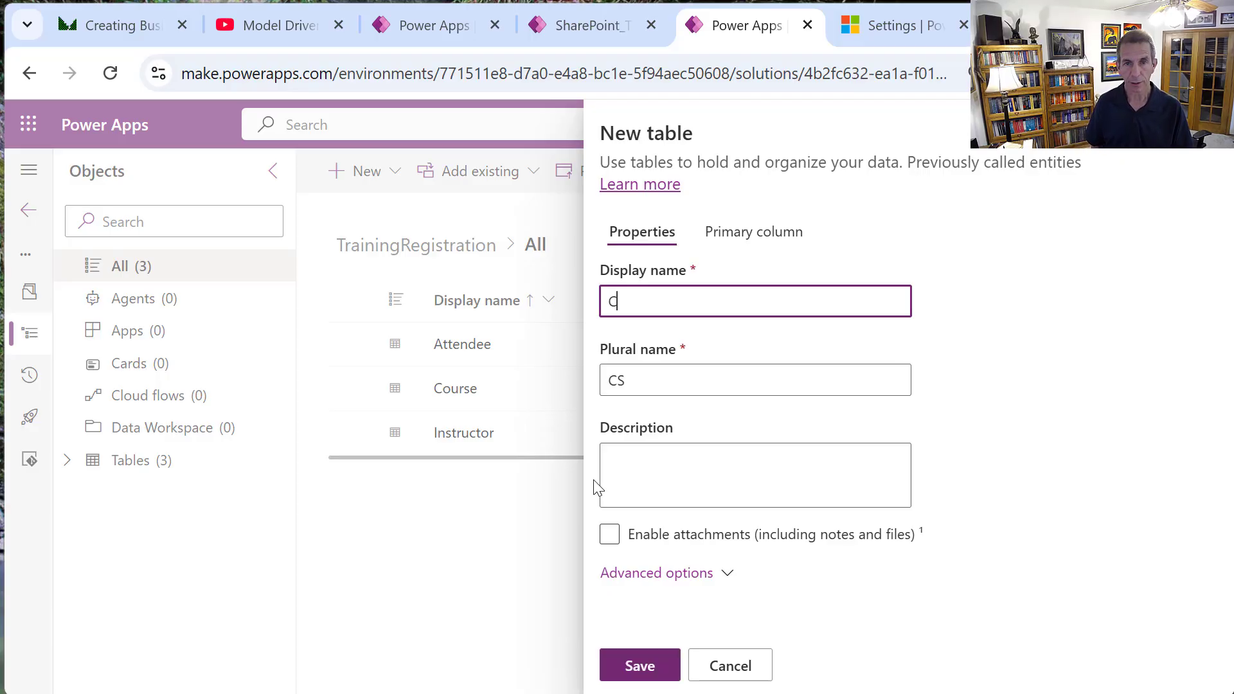
pyautogui.write('ourseSignUp')
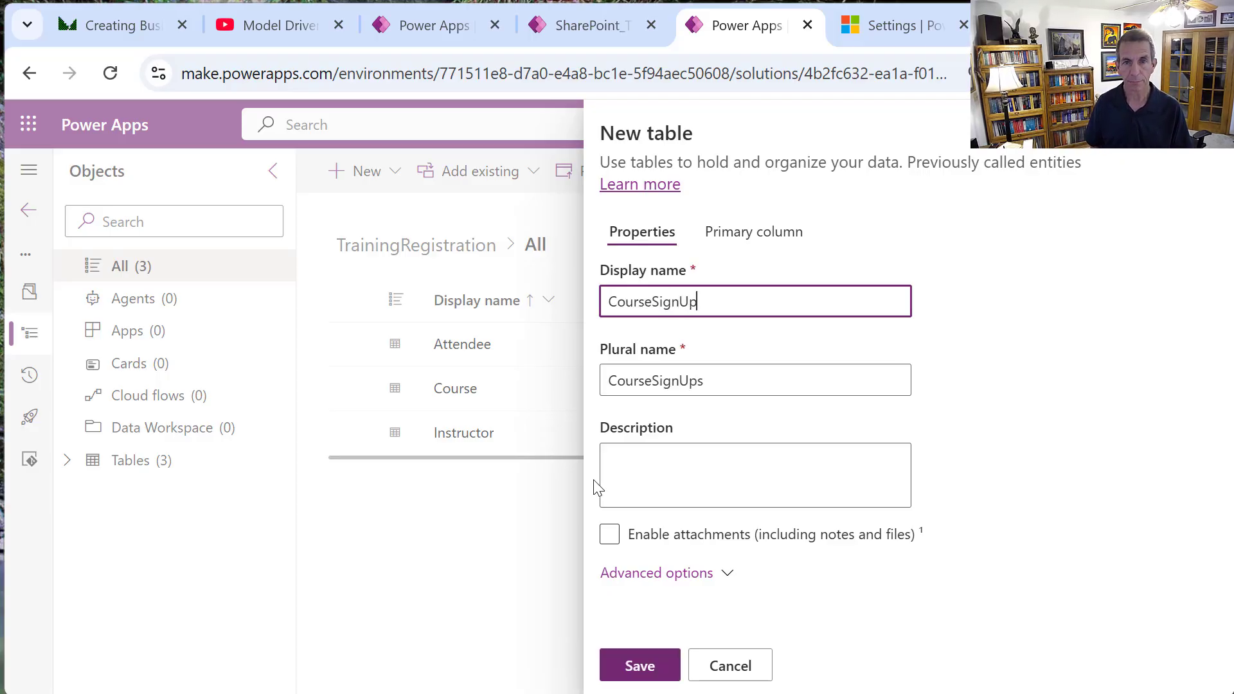
# Rename the primary column to CourseSignUpNumber and expand the table's advanced options.
pyautogui.click(760, 244)
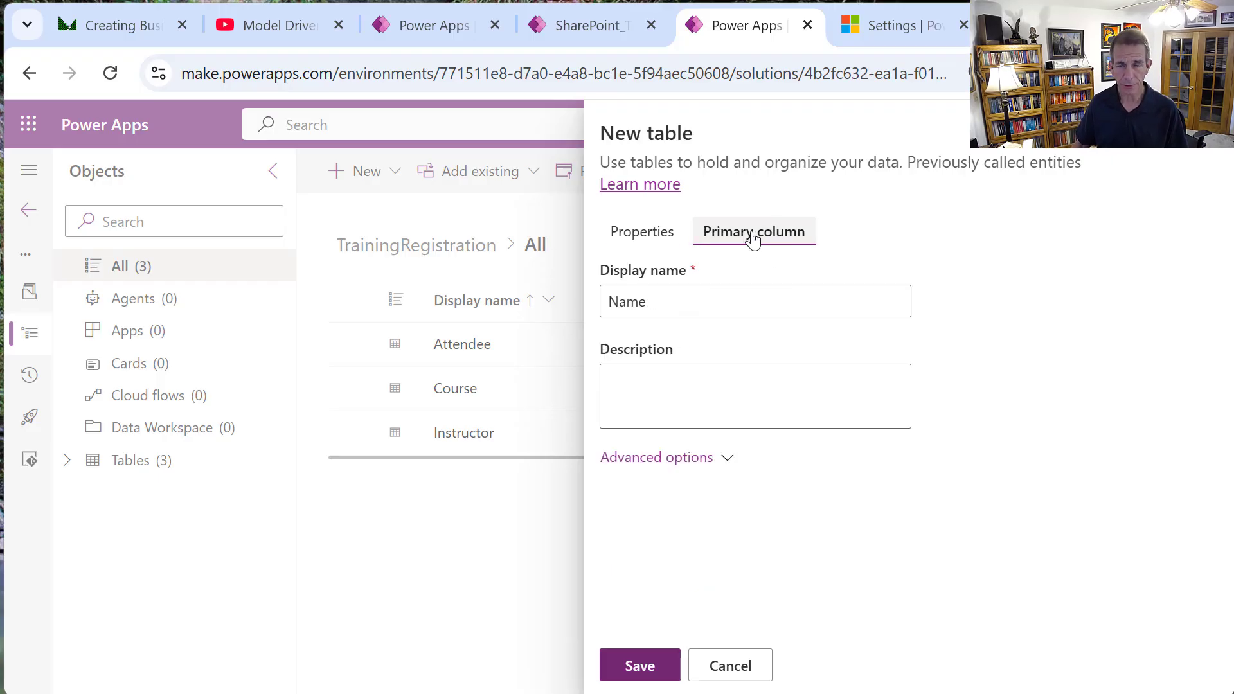
pyautogui.click(718, 308)
pyautogui.hotkey('ctrl', 'a')
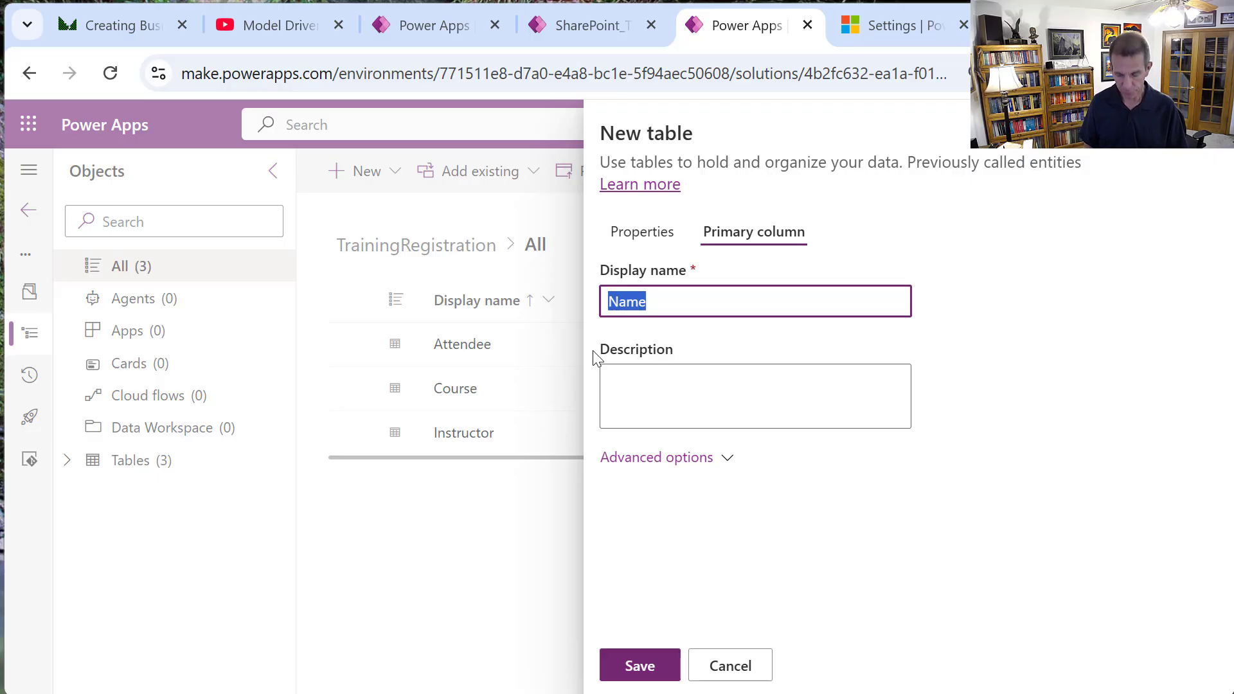
pyautogui.write('Sign')
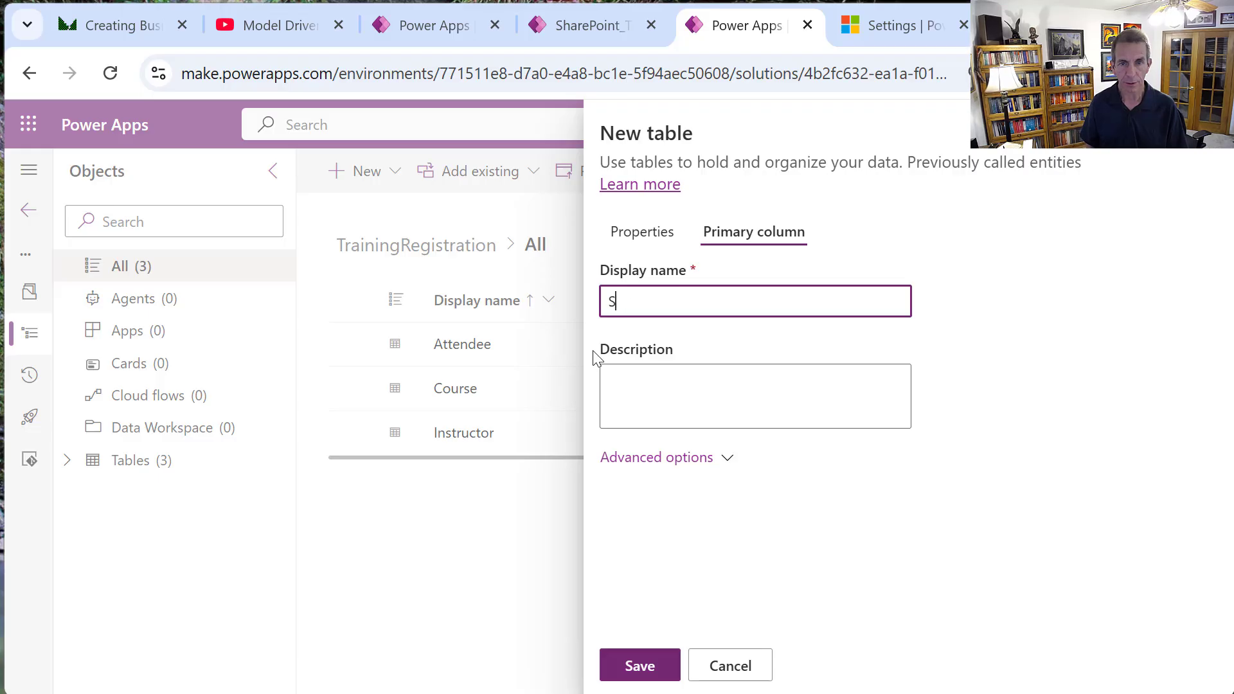
pyautogui.press('BackSpace')
pyautogui.write('CourseSign')
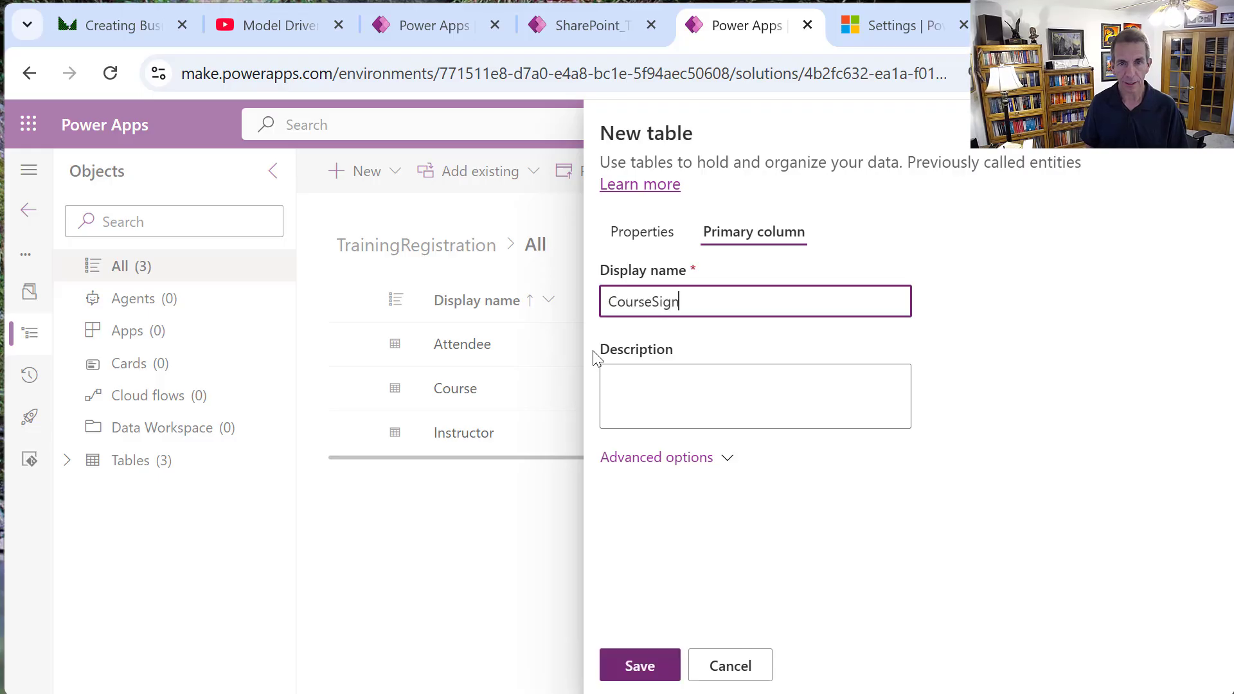
pyautogui.write('UpNumber')
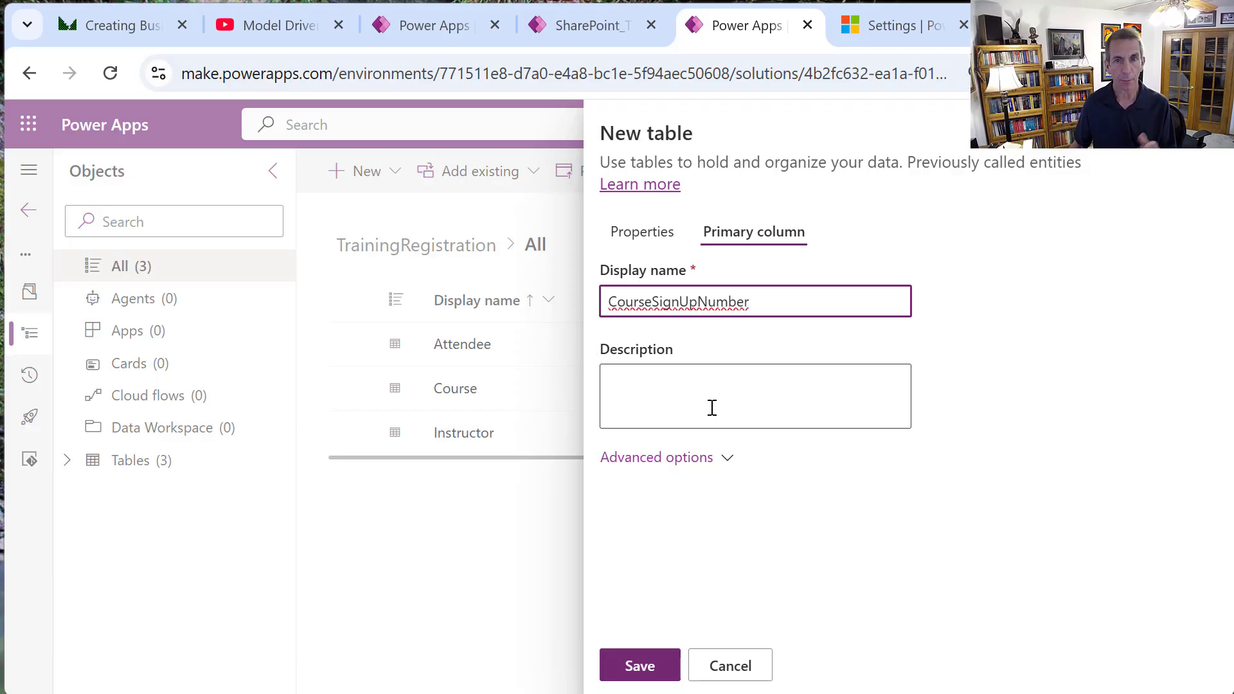
pyautogui.click(644, 241)
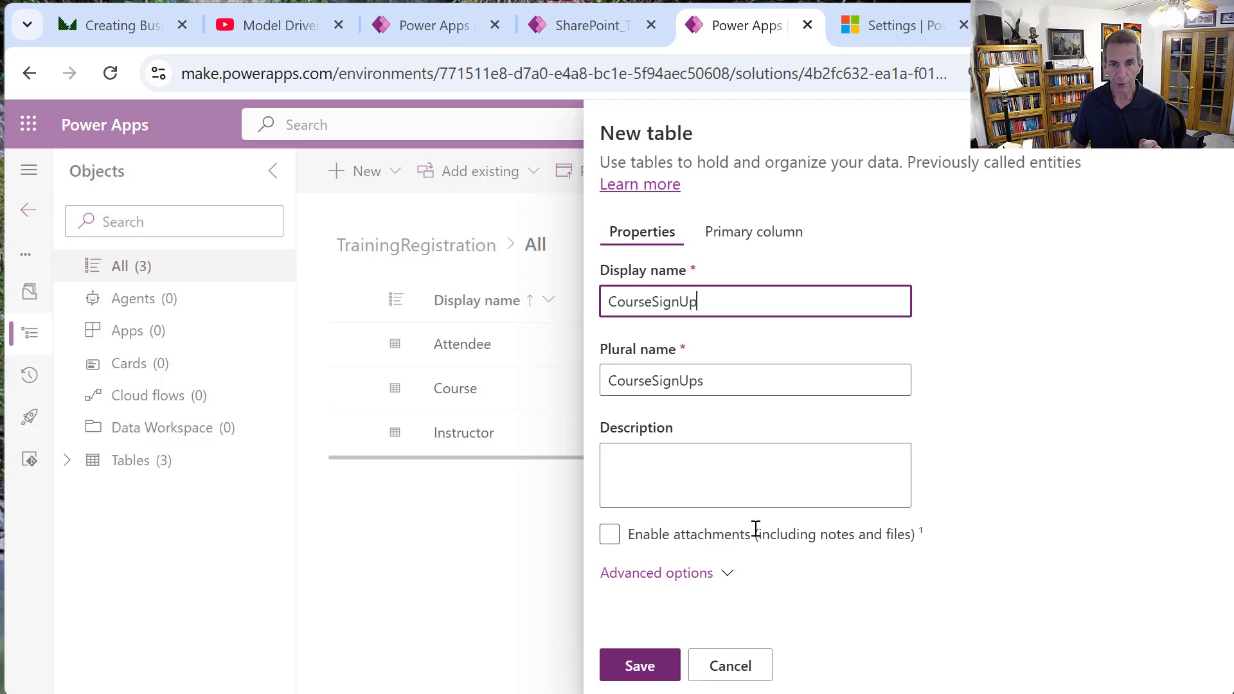
pyautogui.click(727, 574)
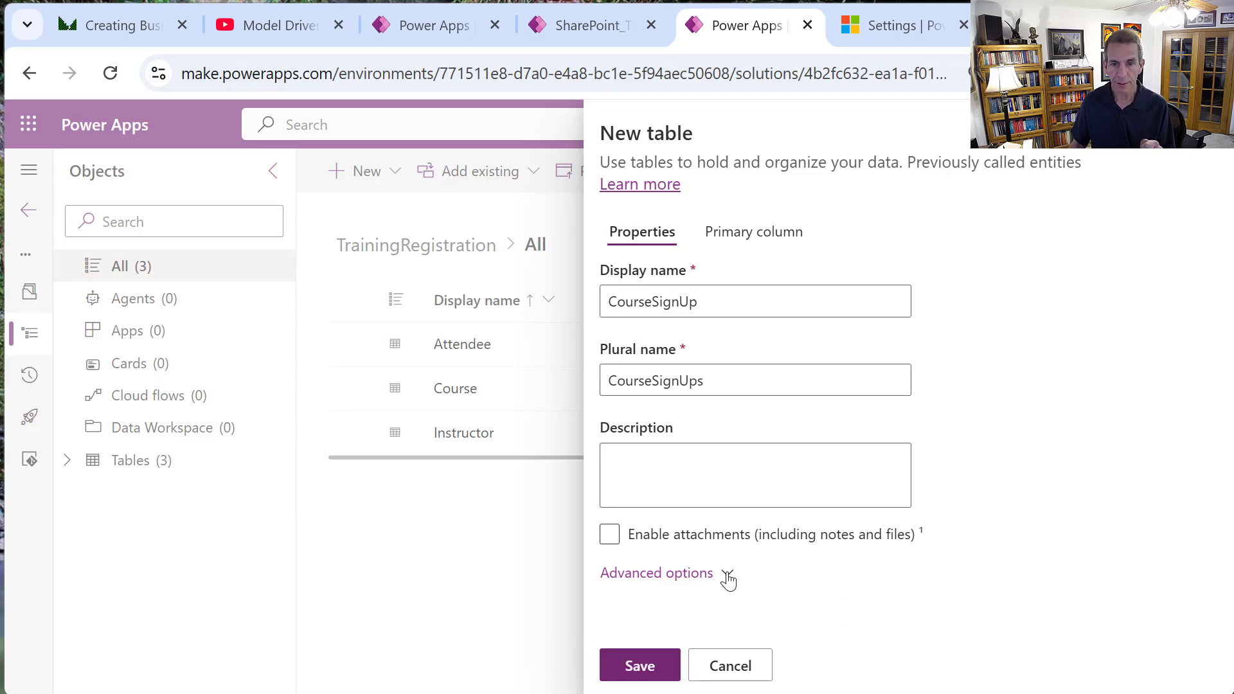
# Enable auditing, new-activity creation and search results for CourseSignUp, then save the table.
pyautogui.scroll(-10, 726, 574)
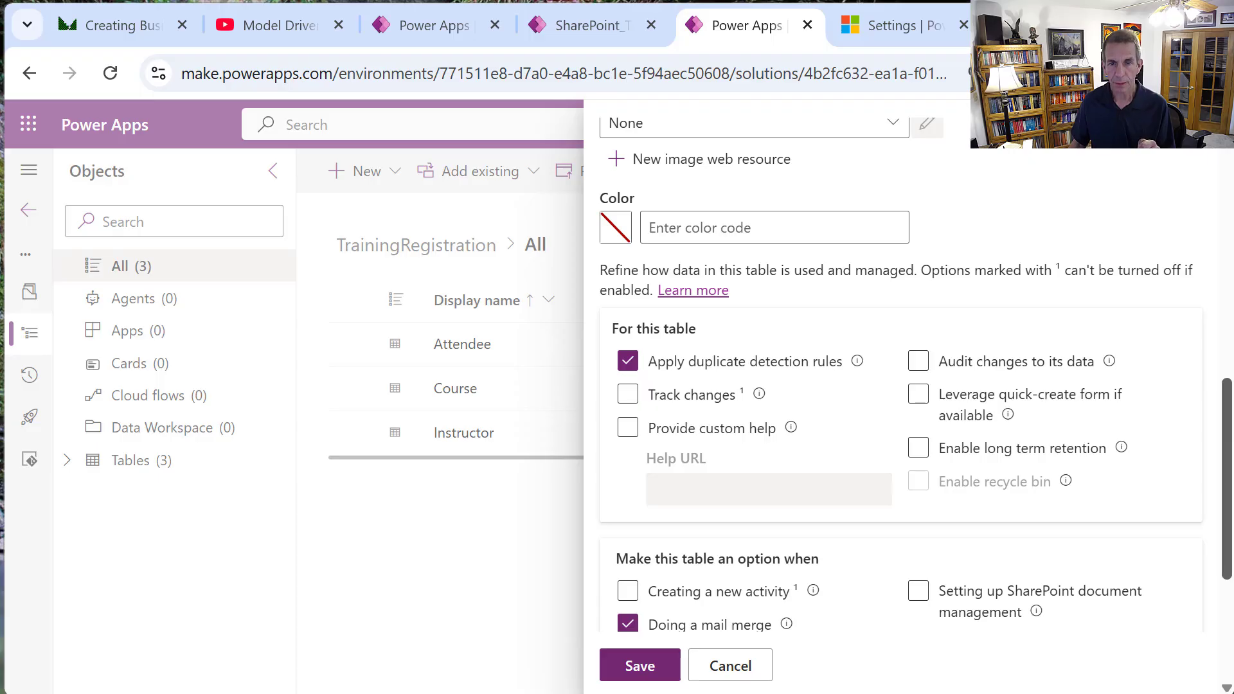
pyautogui.scroll(-1, 912, 373)
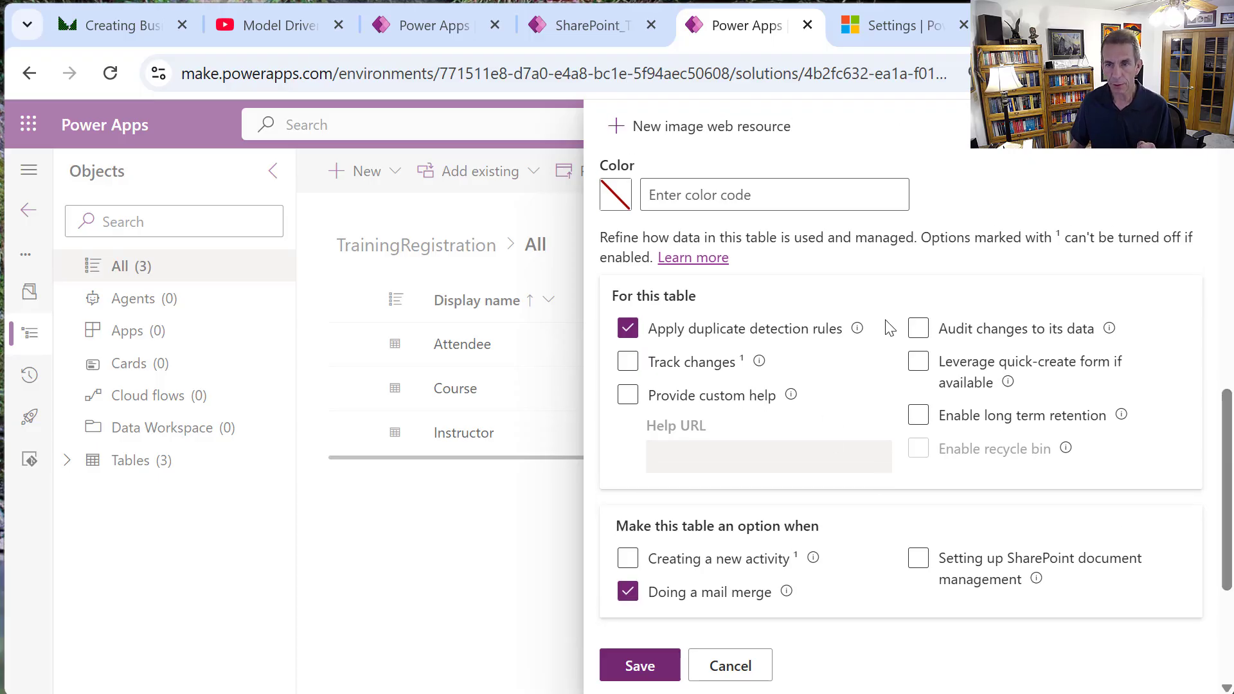
pyautogui.click(922, 333)
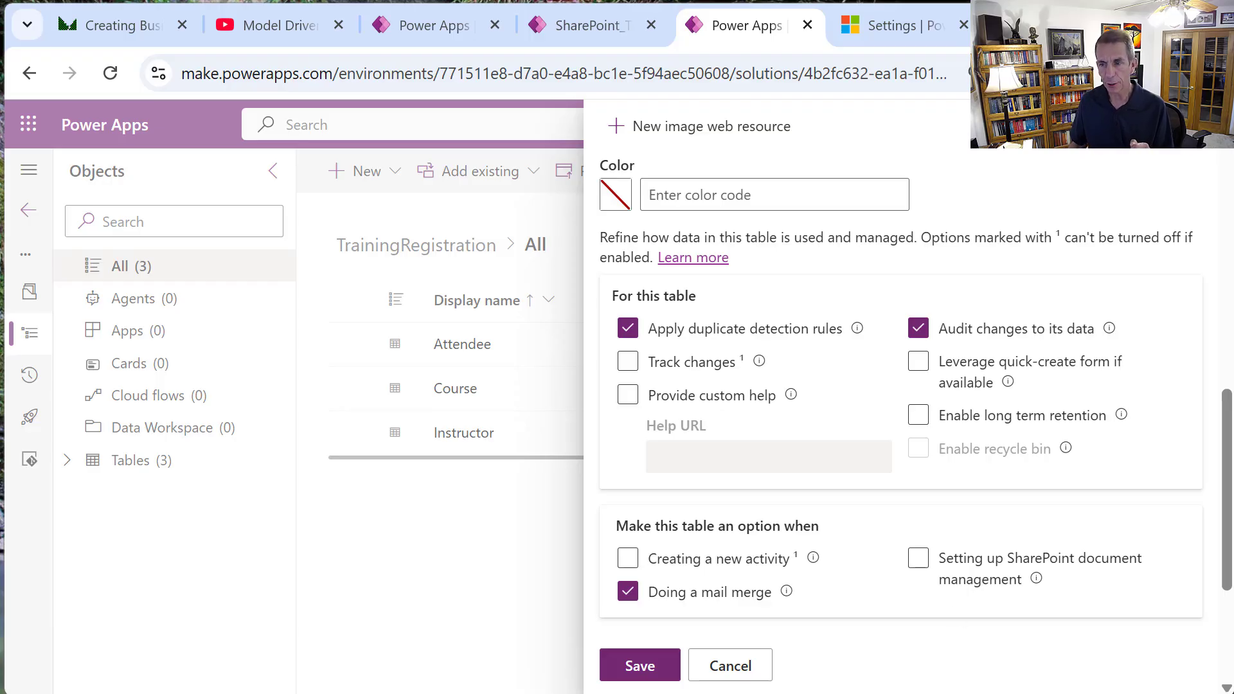
pyautogui.click(627, 563)
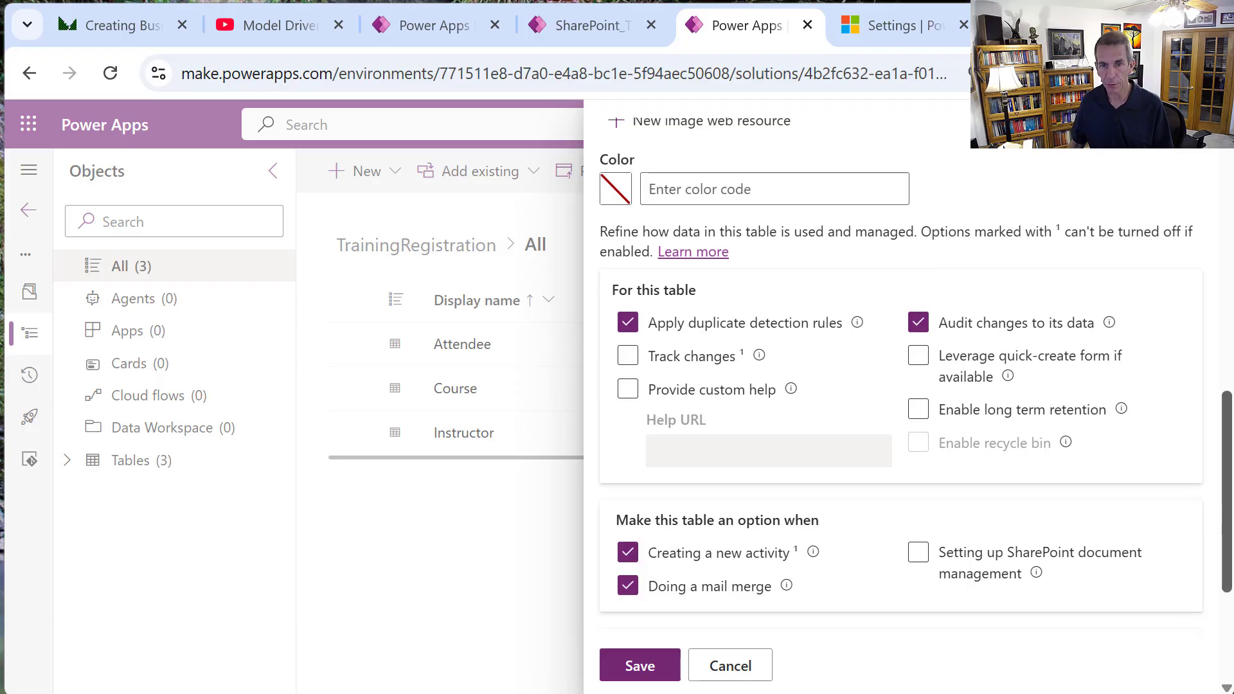
pyautogui.scroll(-4, 1226, 514)
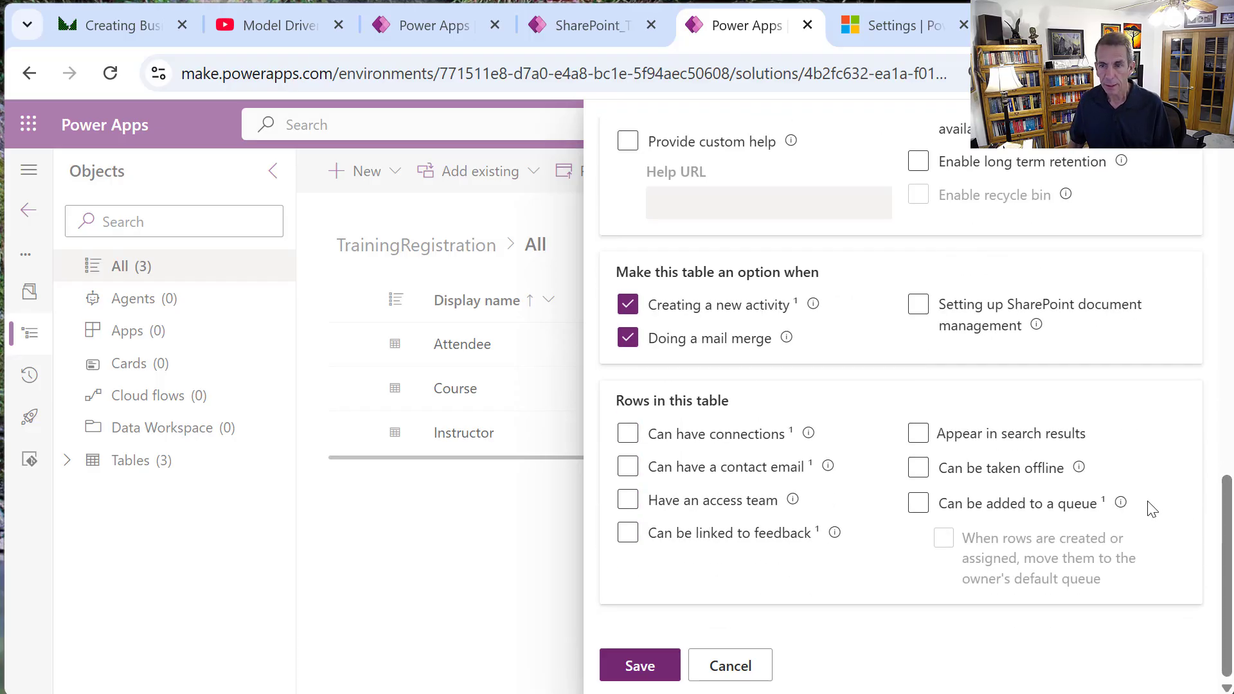
pyautogui.click(918, 434)
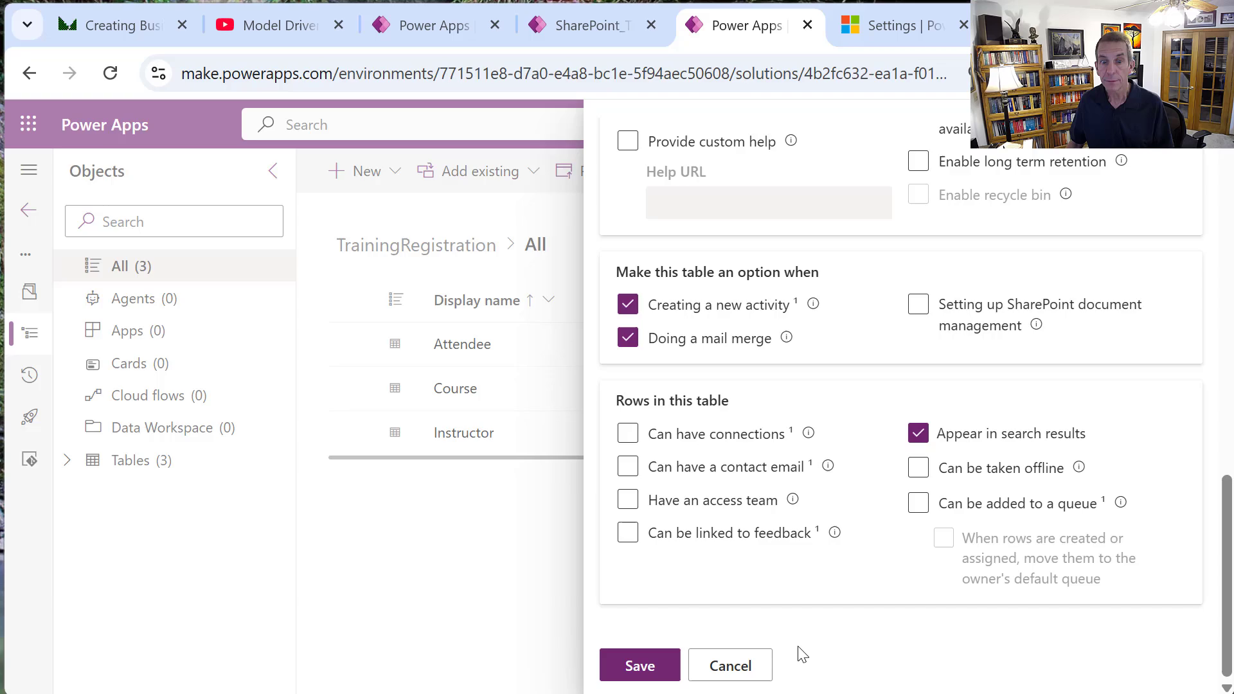
pyautogui.click(646, 670)
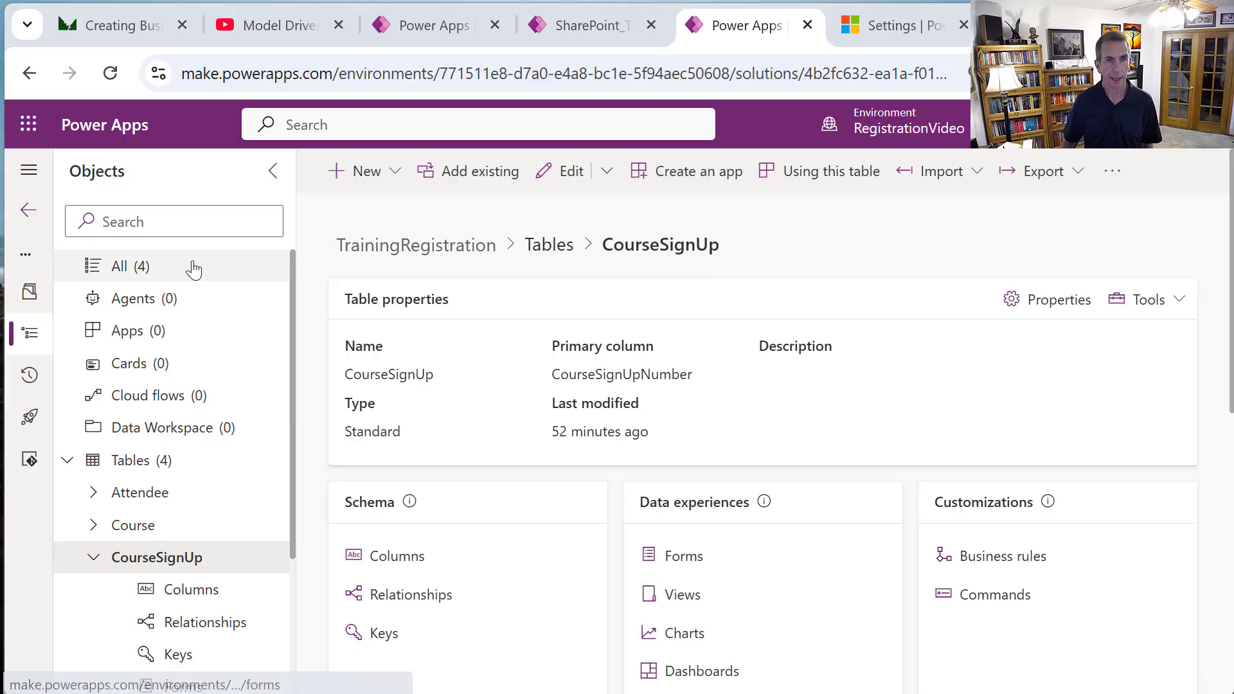
# Make CourseSignUpNumber an optional Autonumber column with prefix SU, numbering from SU-1000.
pyautogui.click(397, 556)
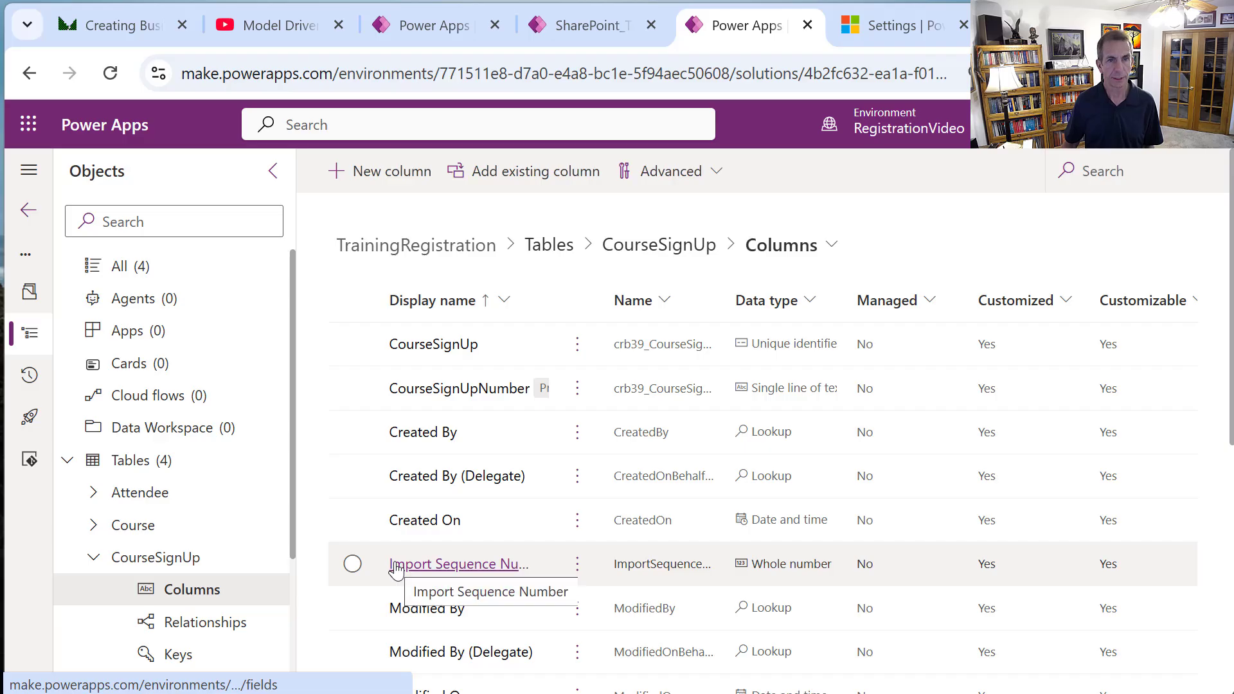
pyautogui.click(477, 398)
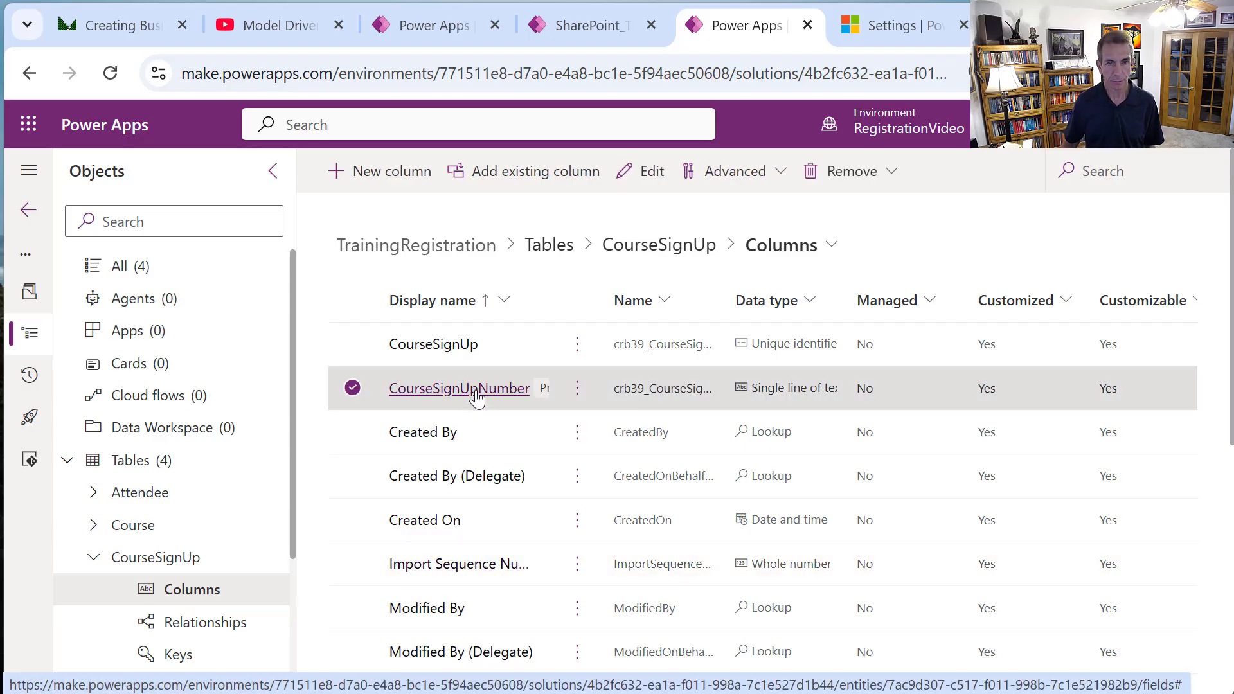
pyautogui.click(476, 397)
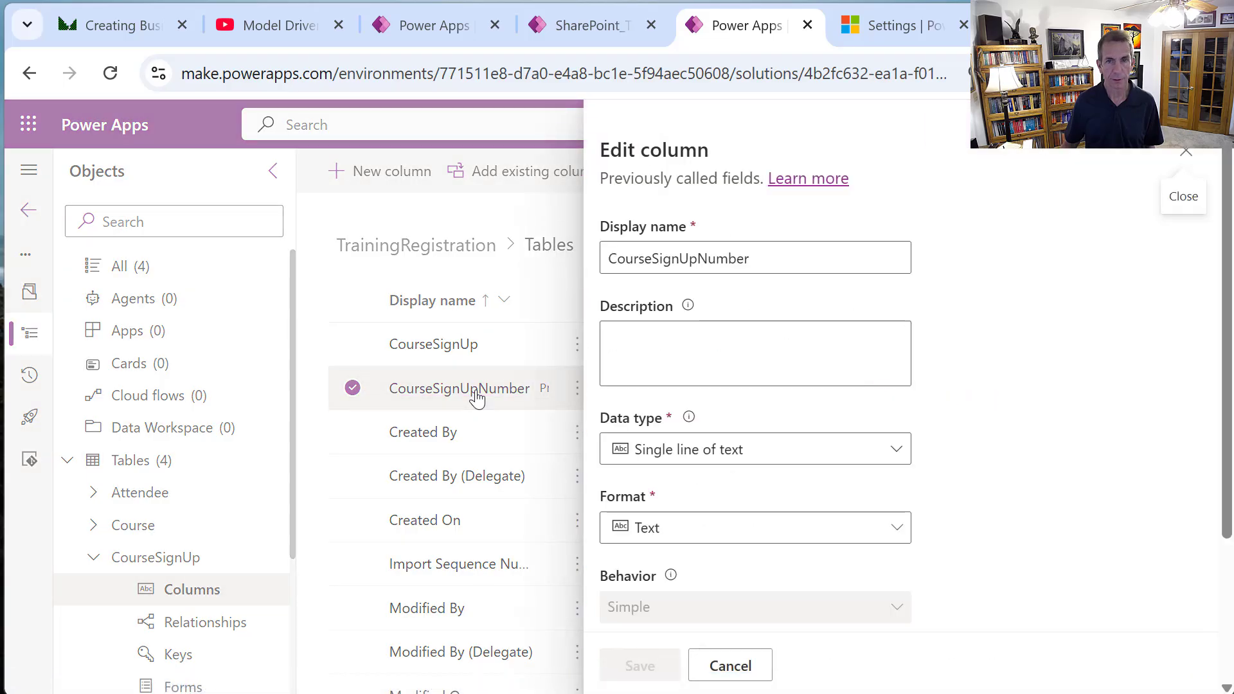
pyautogui.click(839, 458)
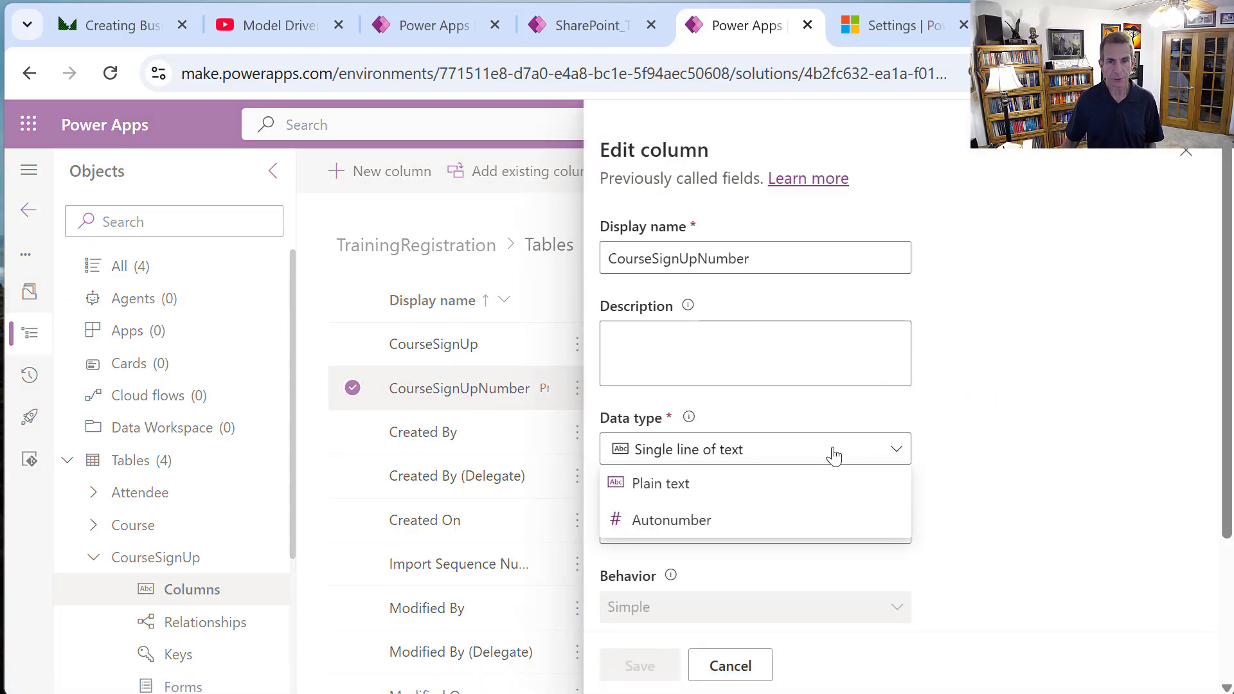
pyautogui.click(694, 536)
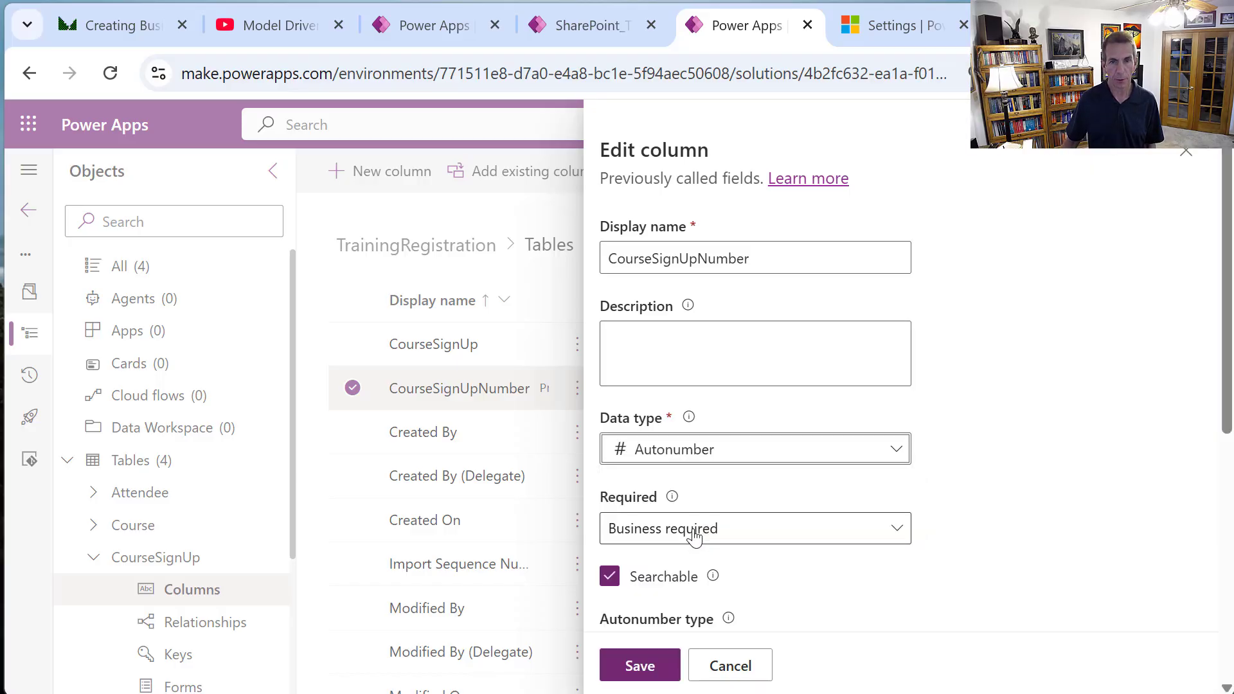
pyautogui.click(805, 534)
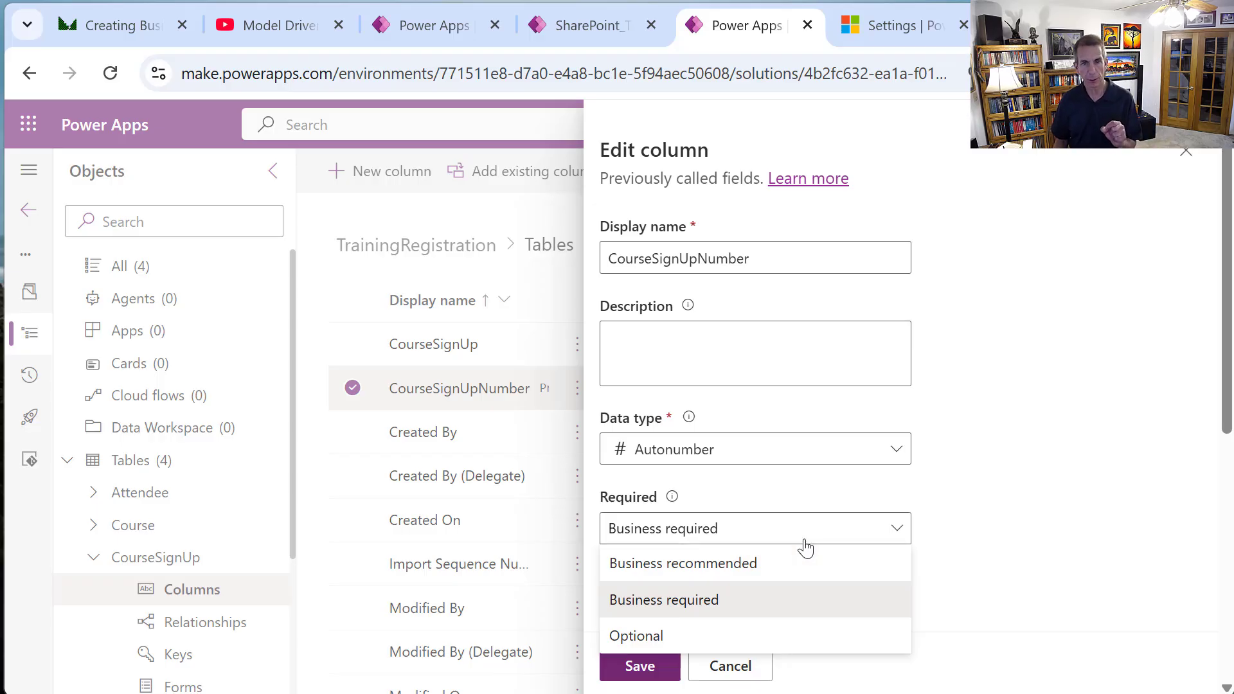
pyautogui.click(658, 638)
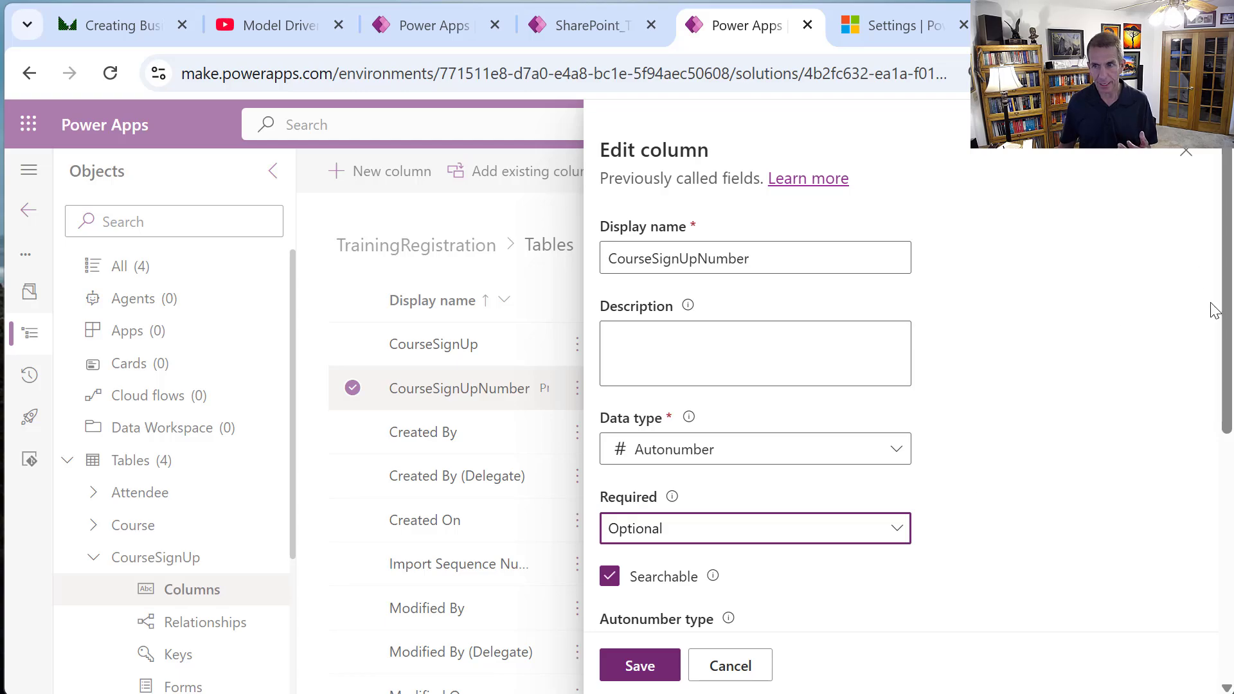
pyautogui.moveTo(1227, 373); pyautogui.dragTo(1230, 493)
pyautogui.click(664, 509)
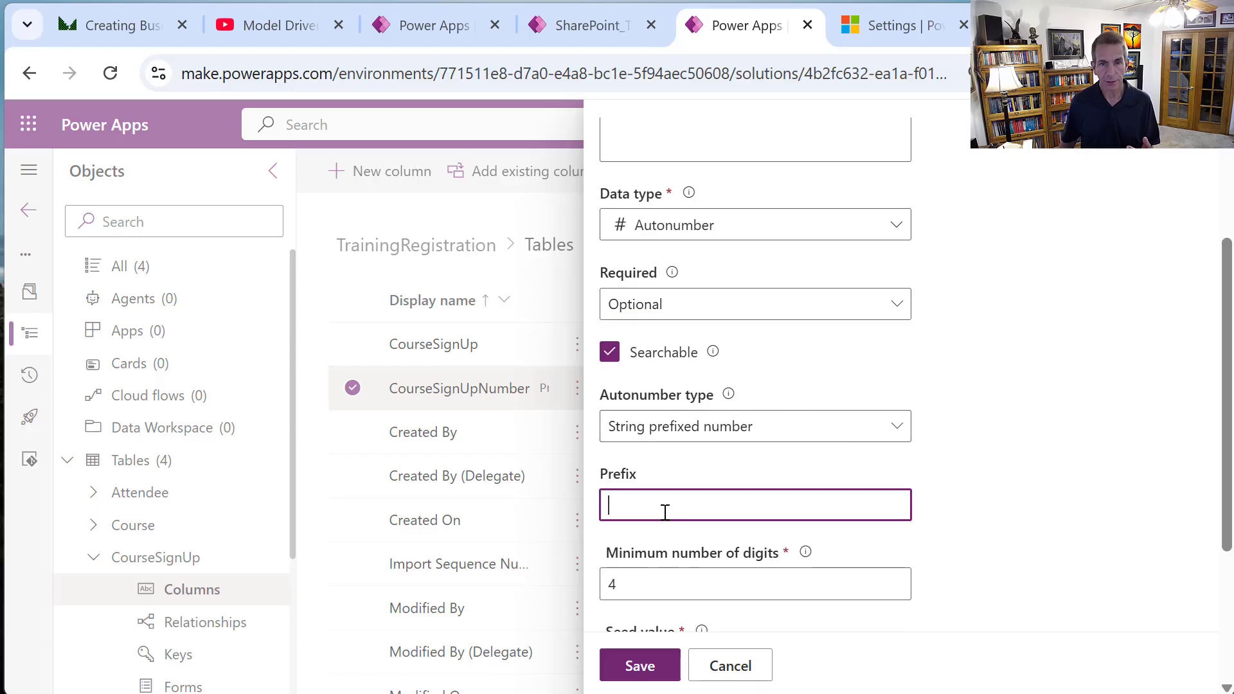
pyautogui.write('SU')
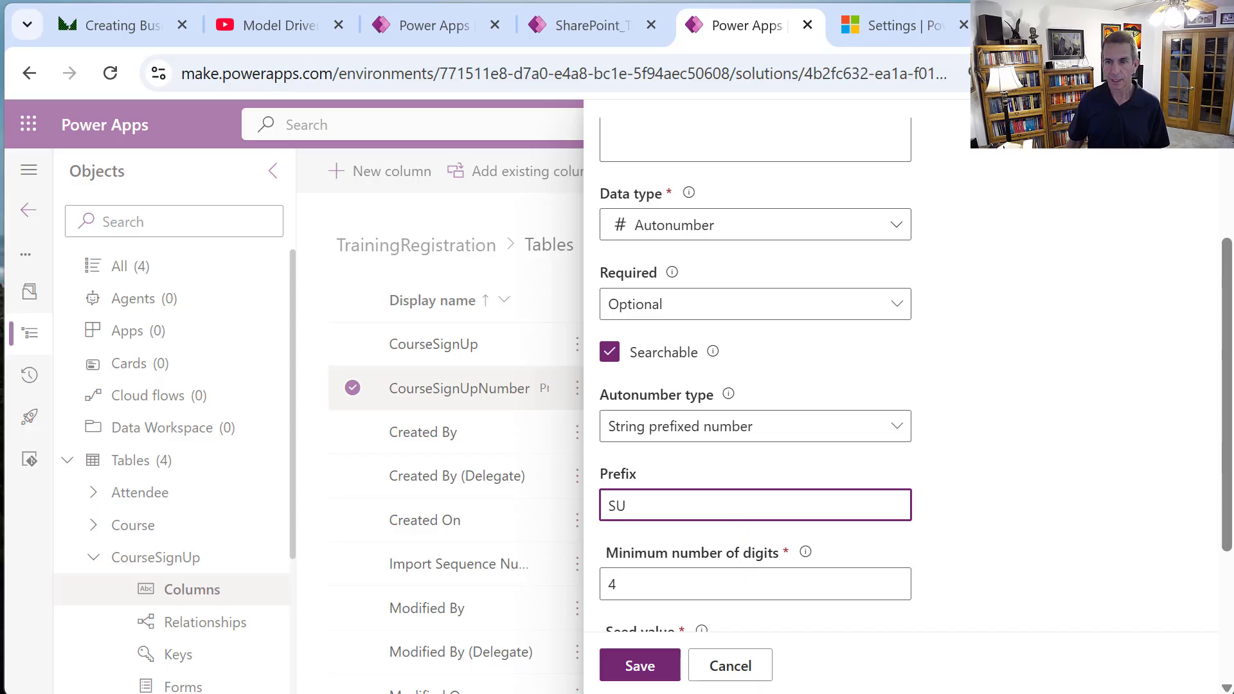
pyautogui.scroll(-3, 1012, 614)
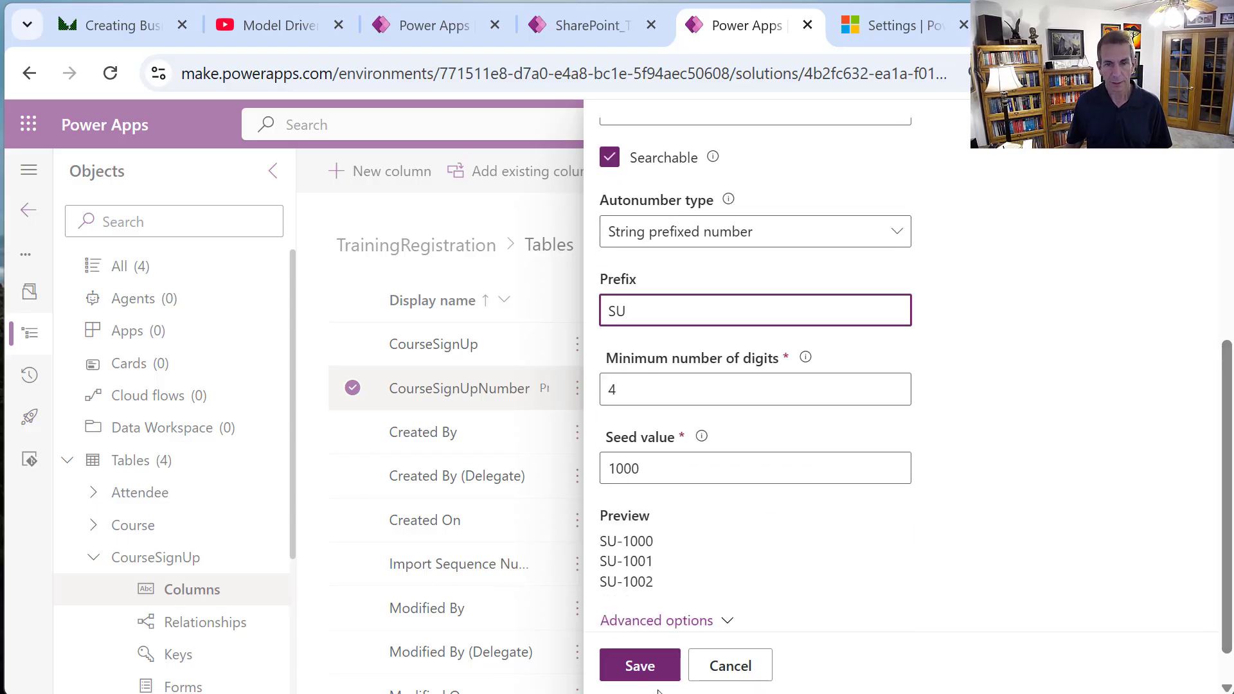
pyautogui.click(655, 670)
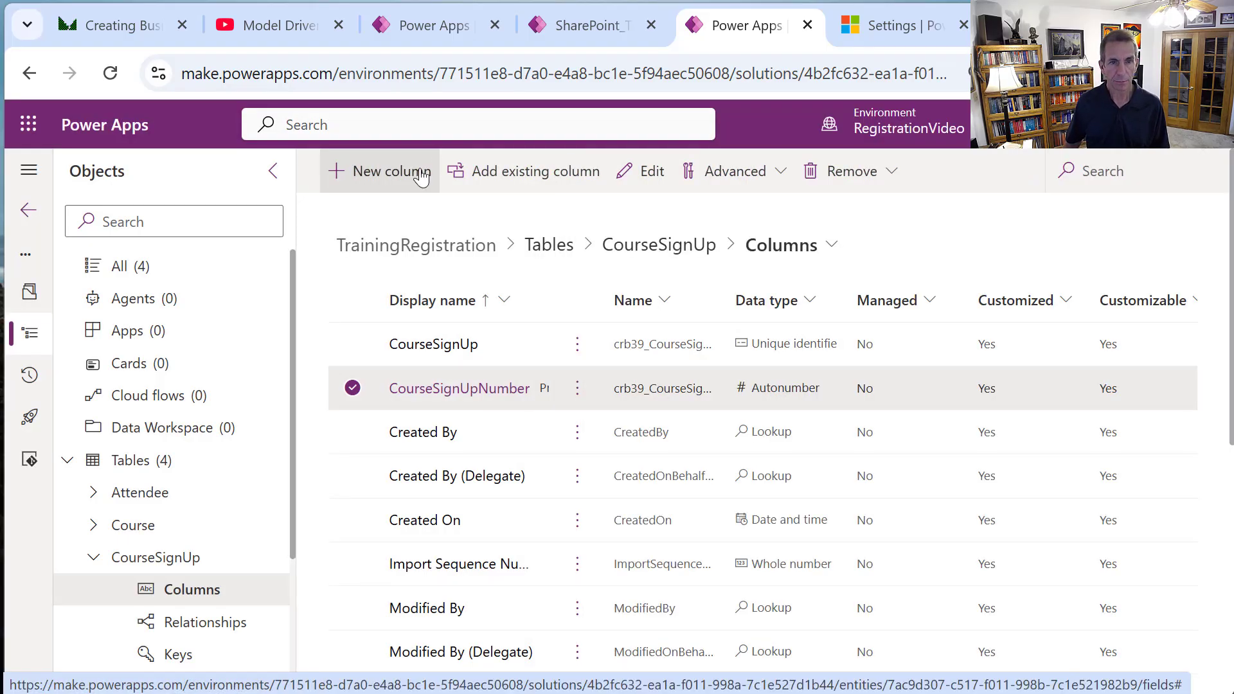
# Add a Course column to CourseSignUp as a business-required Lookup.
pyautogui.click(420, 175)
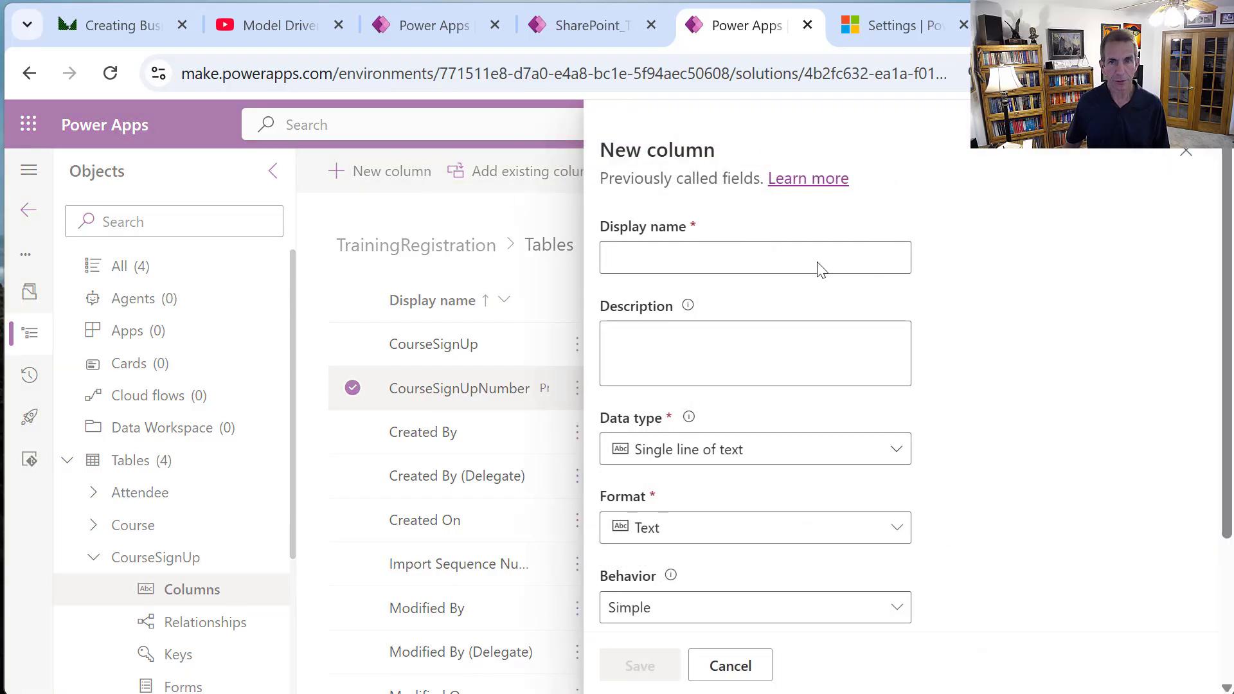
pyautogui.click(820, 263)
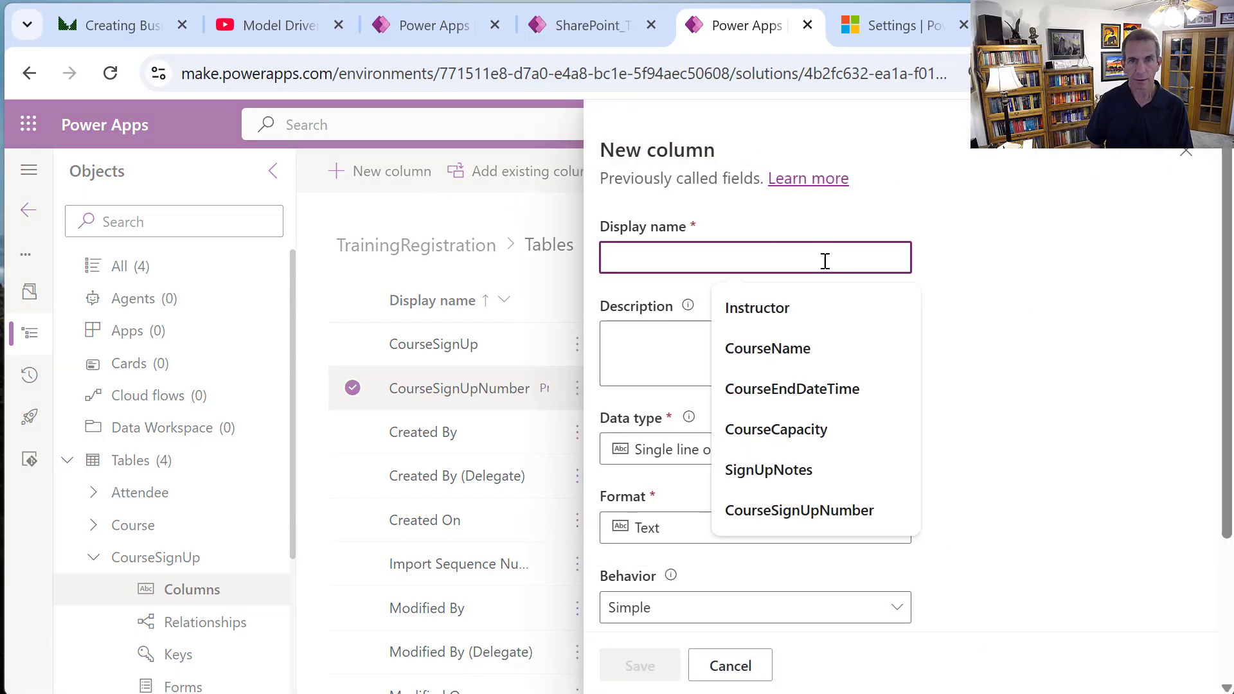
pyautogui.write('Course')
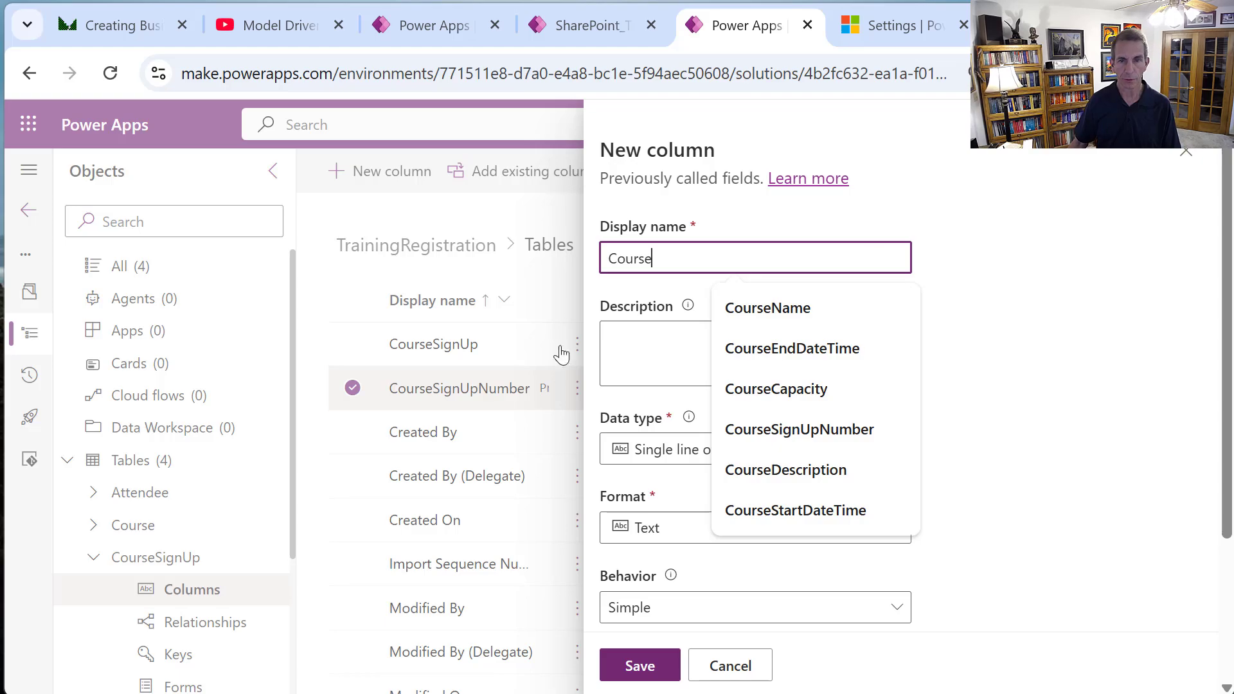
pyautogui.click(646, 453)
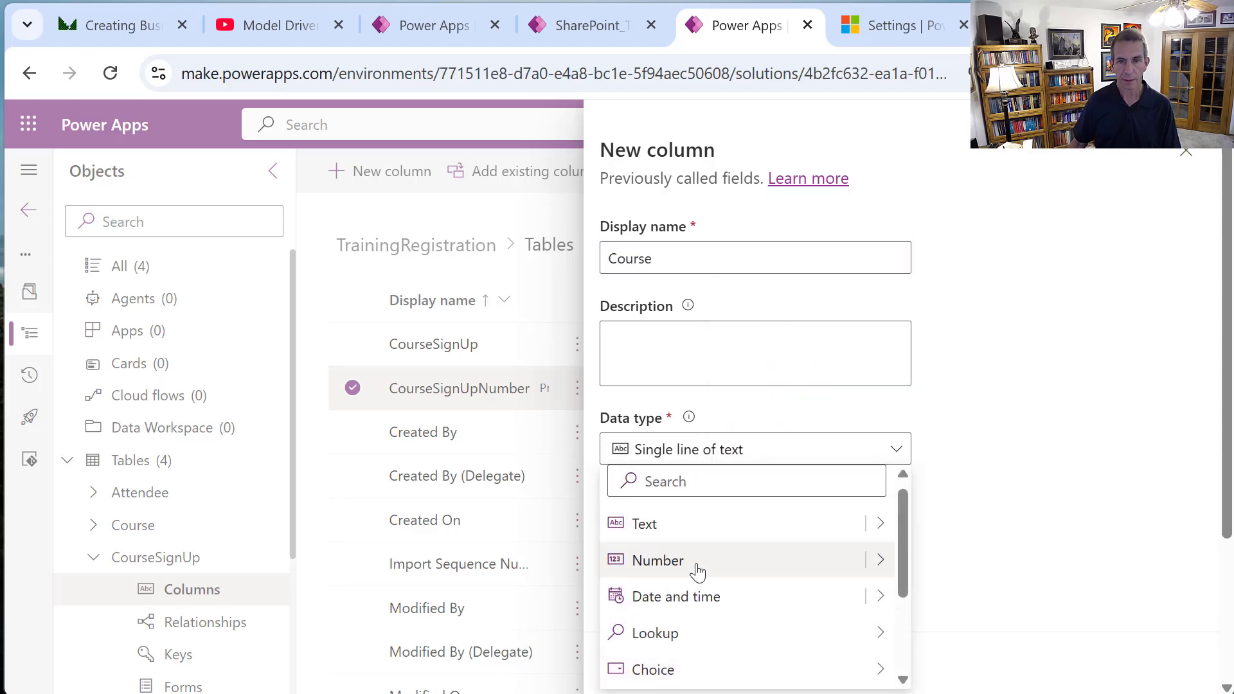
pyautogui.moveTo(722, 631)
pyautogui.click(932, 636)
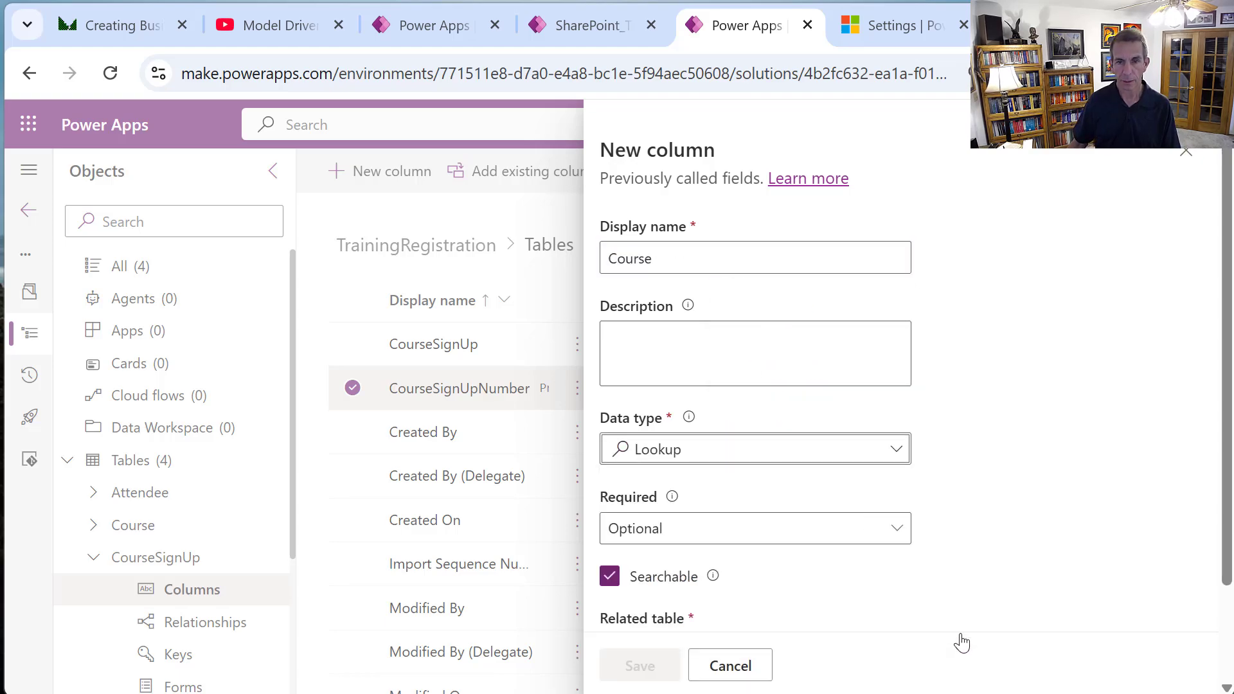
pyautogui.click(904, 540)
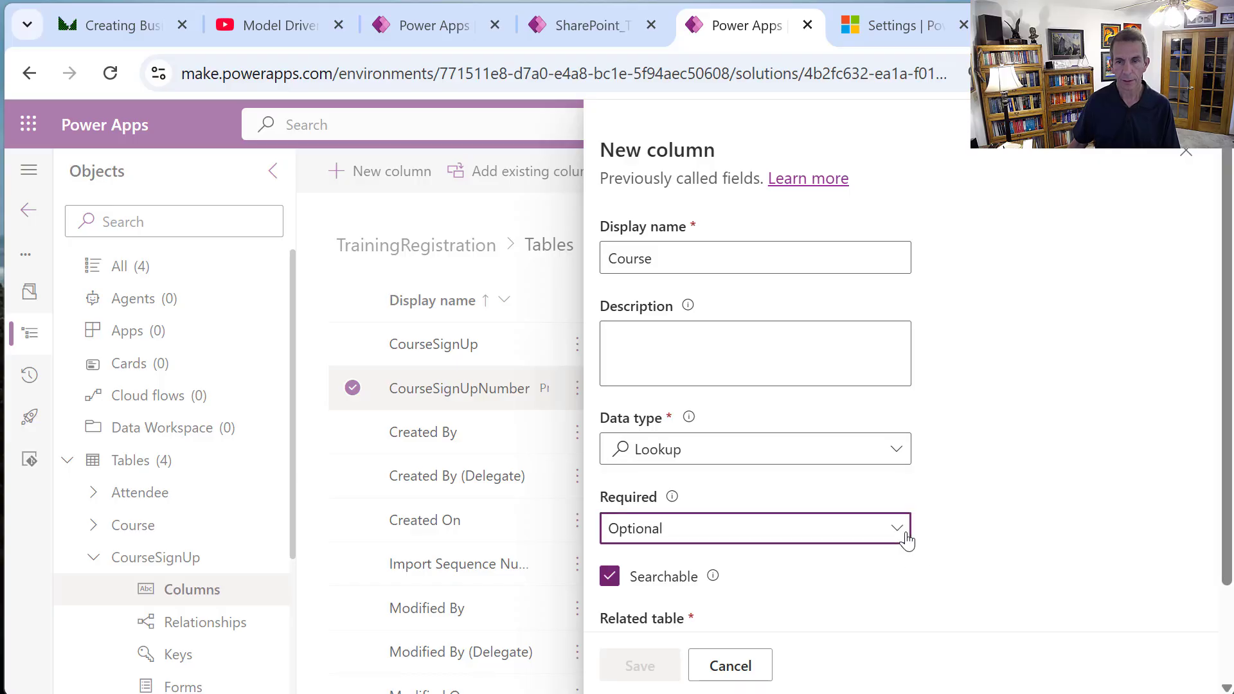
pyautogui.click(900, 539)
pyautogui.click(732, 598)
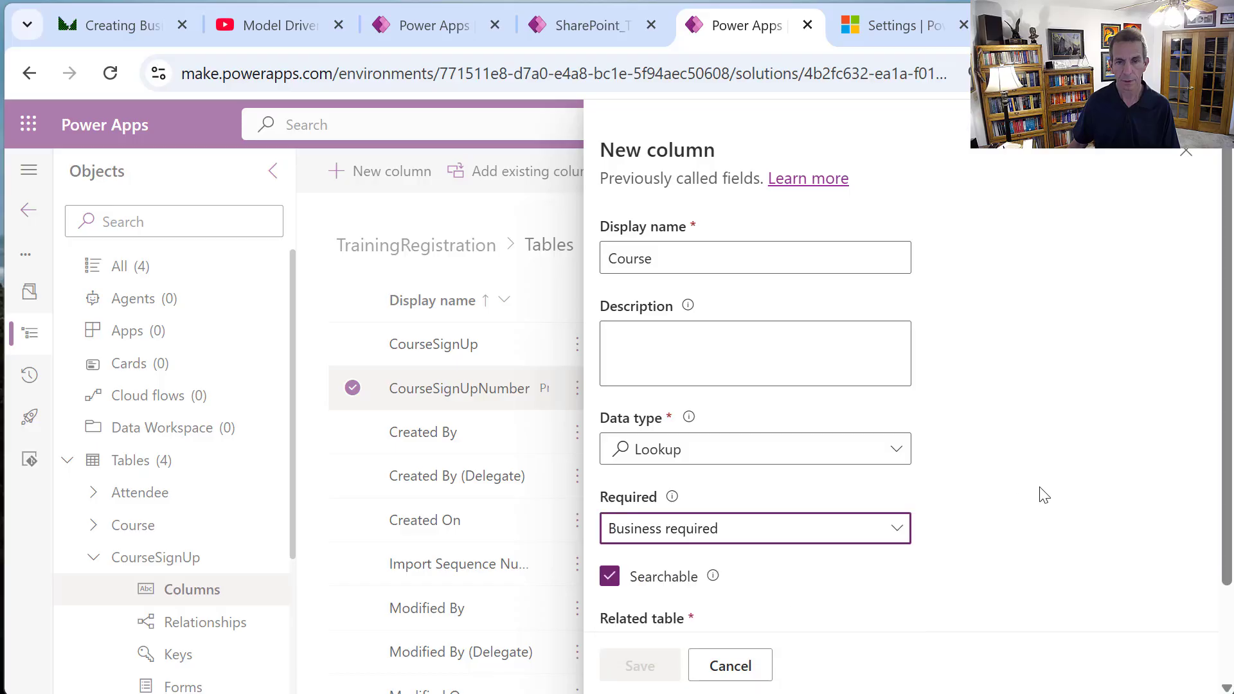
# Relate the Course lookup to the Course table and save it.
pyautogui.scroll(-2, 1044, 494)
pyautogui.click(887, 545)
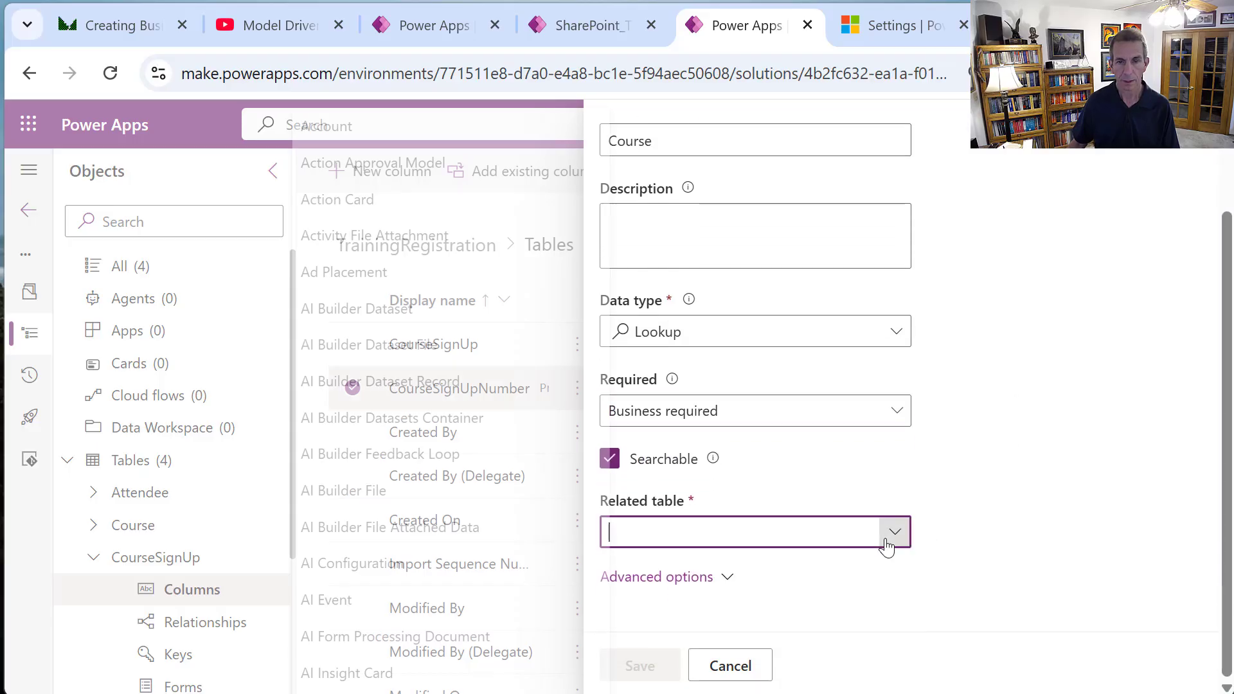
pyautogui.moveTo(590, 128); pyautogui.dragTo(627, 270)
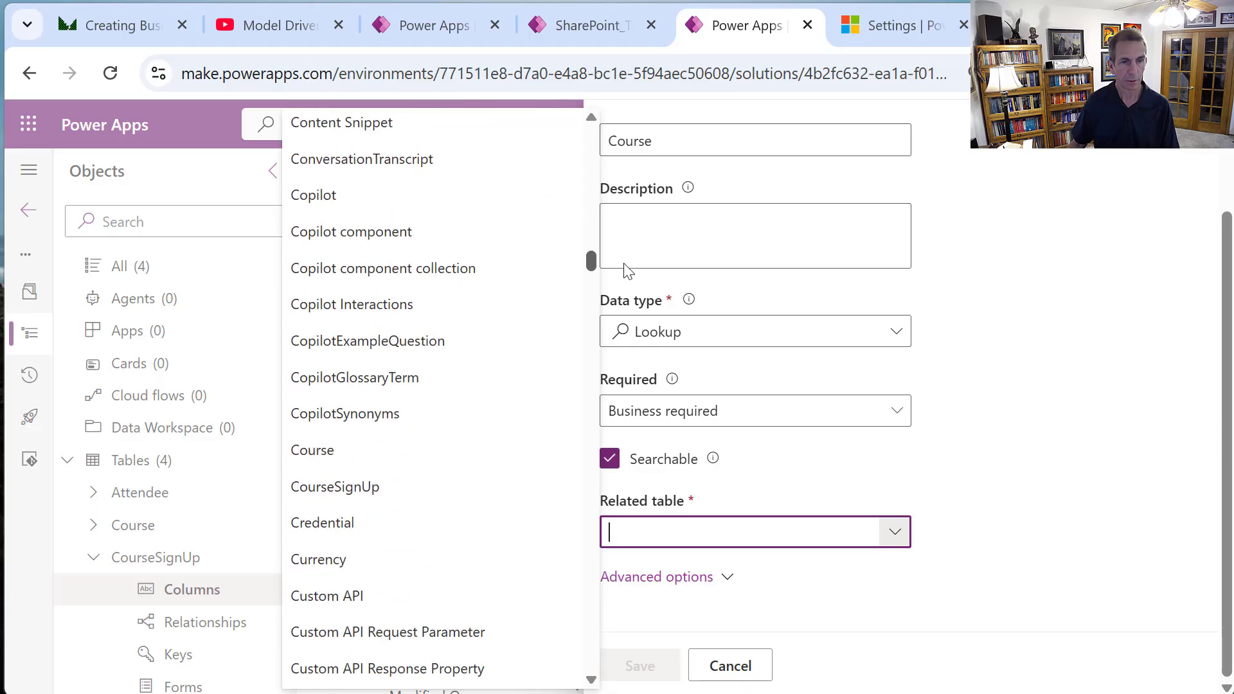
pyautogui.click(365, 451)
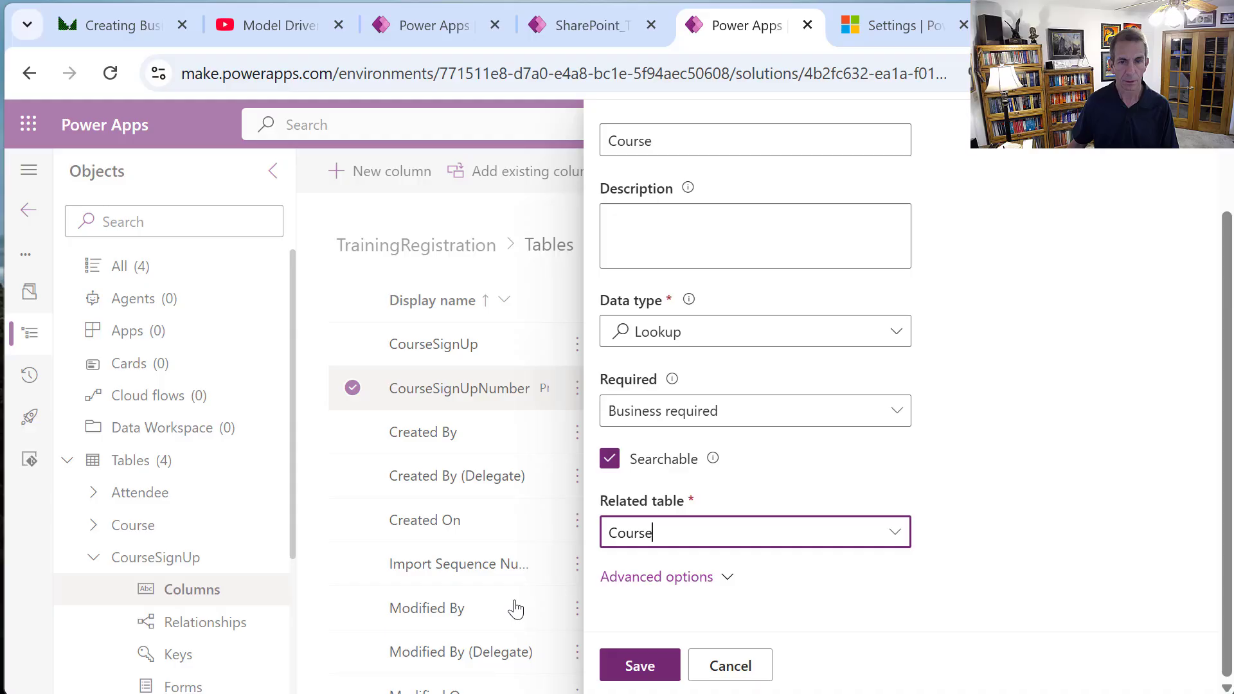
pyautogui.click(613, 667)
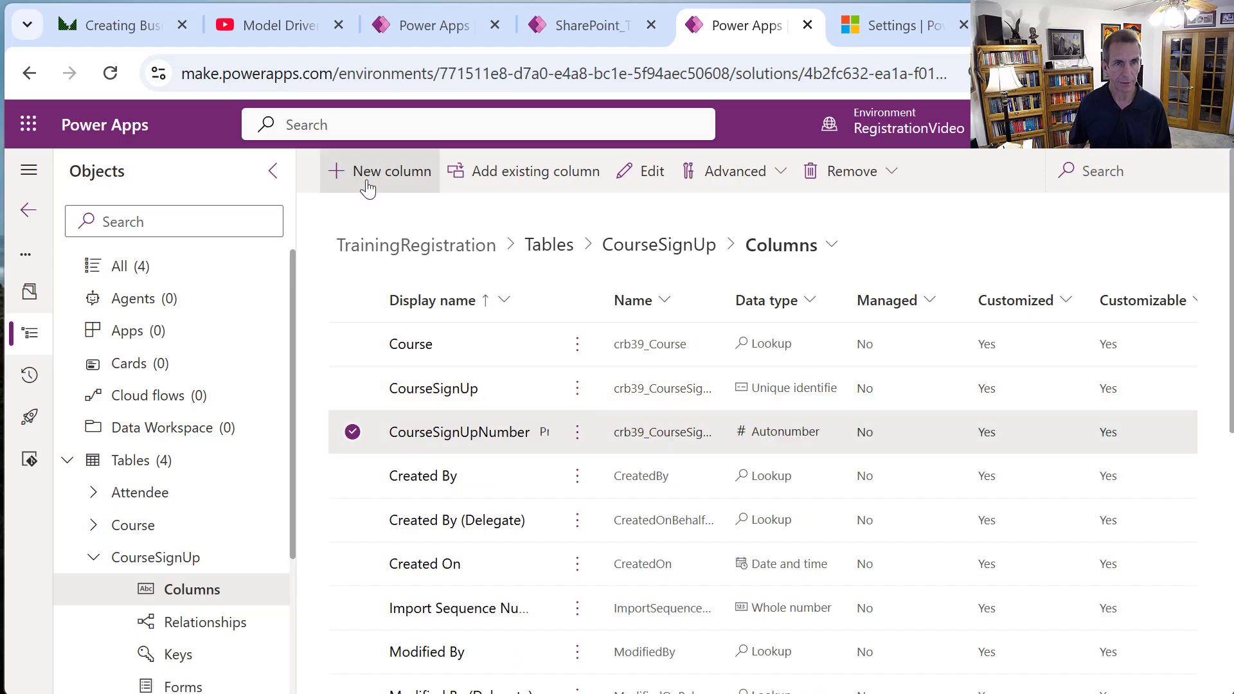
# Add an Attendee column to CourseSignUp as a business-required Lookup.
pyautogui.click(407, 183)
pyautogui.click(751, 256)
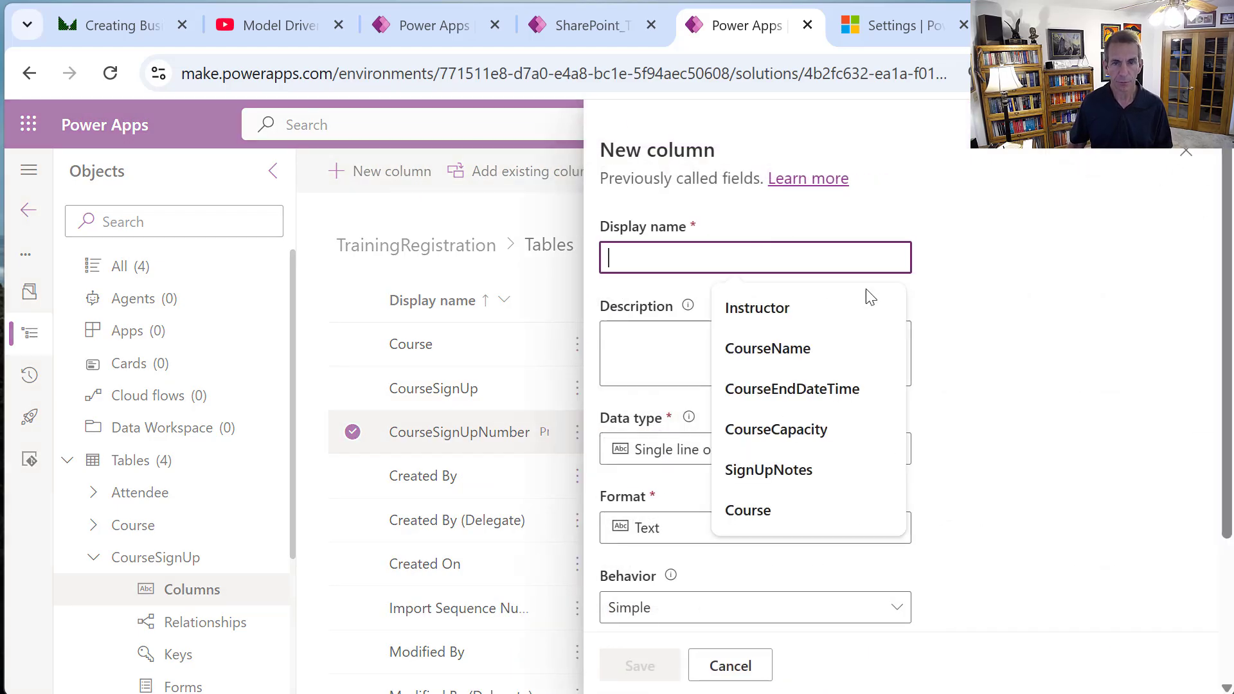
pyautogui.write('Atte')
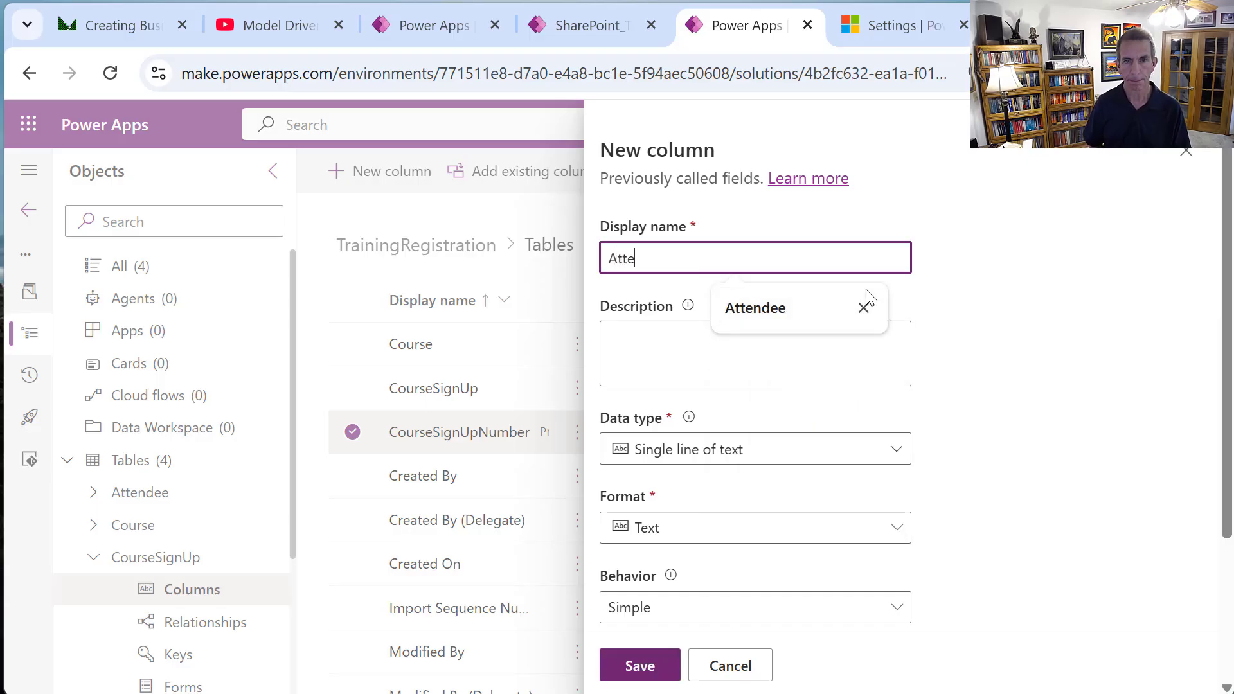
pyautogui.write('ndee')
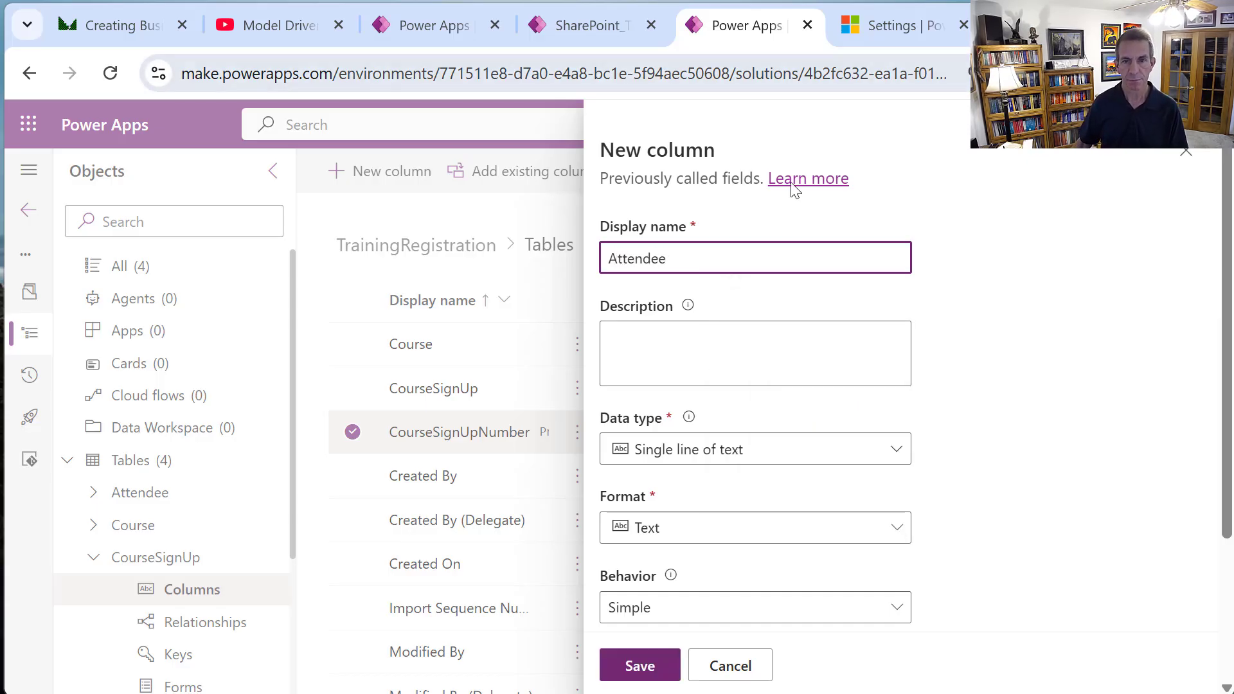
pyautogui.click(780, 448)
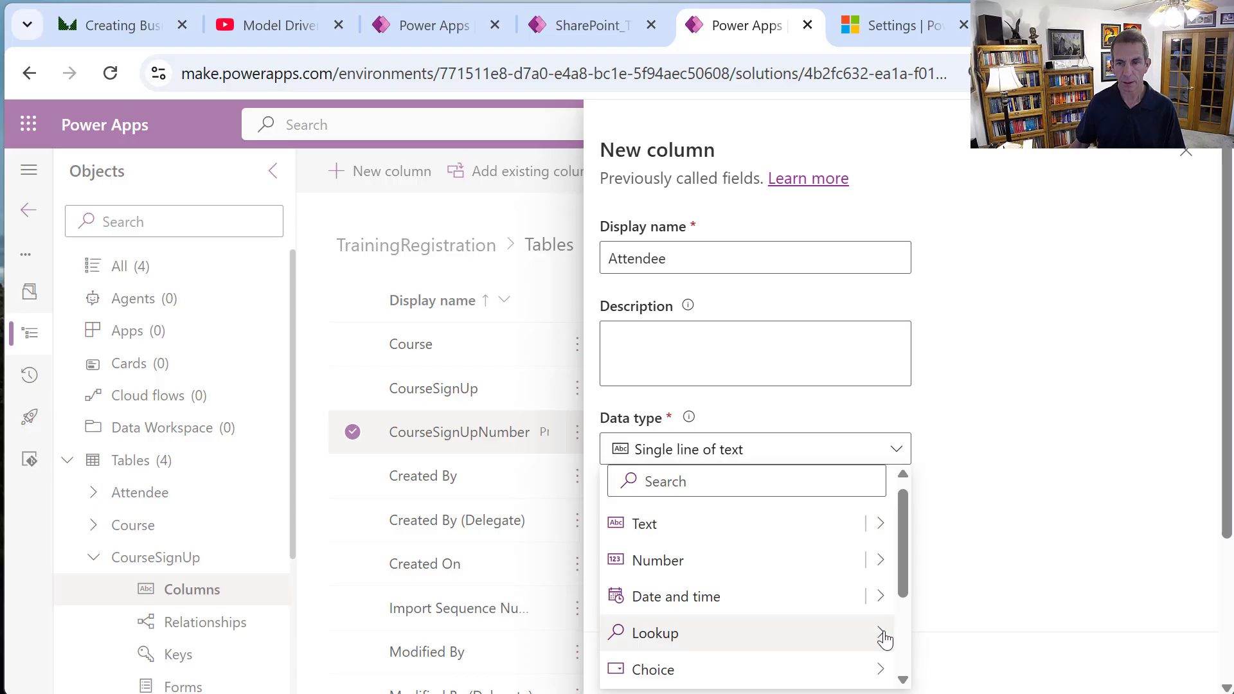
pyautogui.moveTo(884, 638)
pyautogui.click(935, 635)
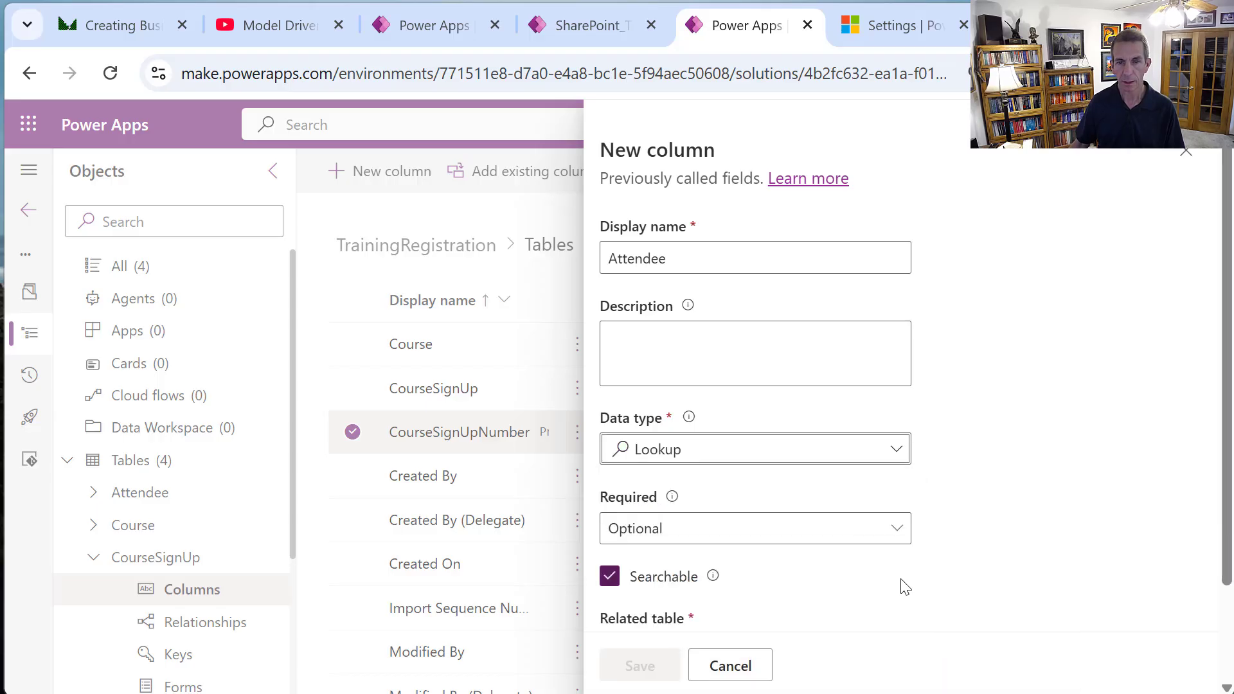
pyautogui.click(899, 527)
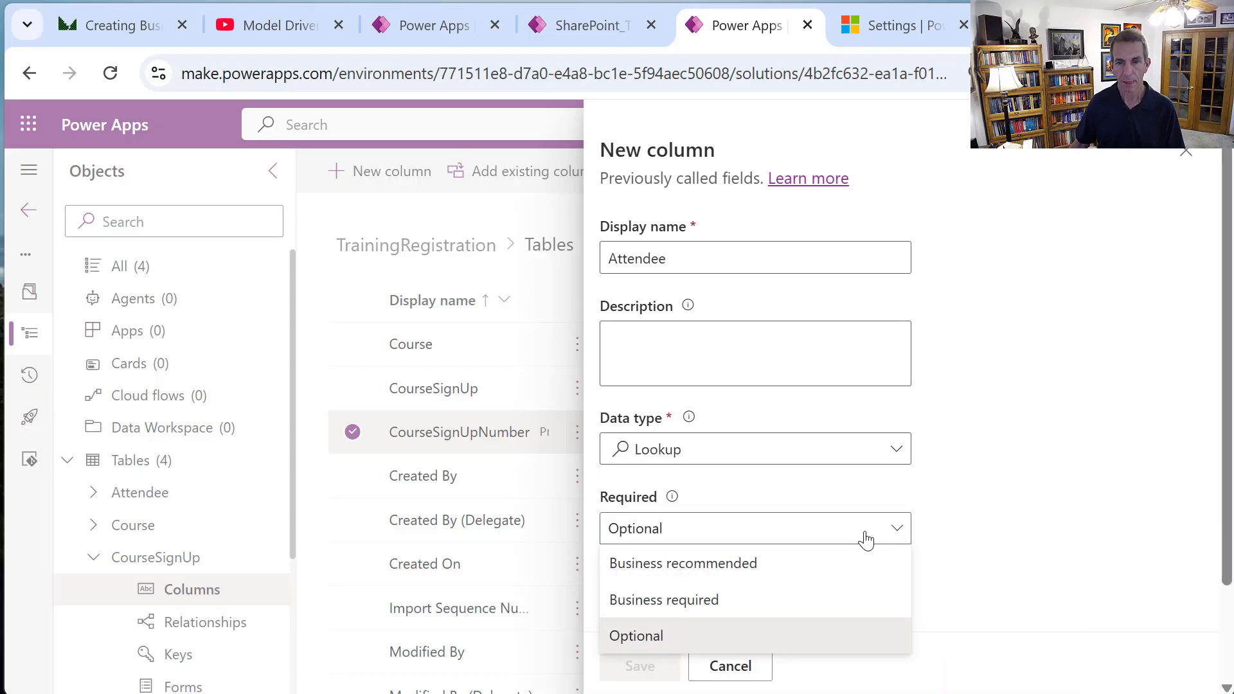
pyautogui.click(721, 598)
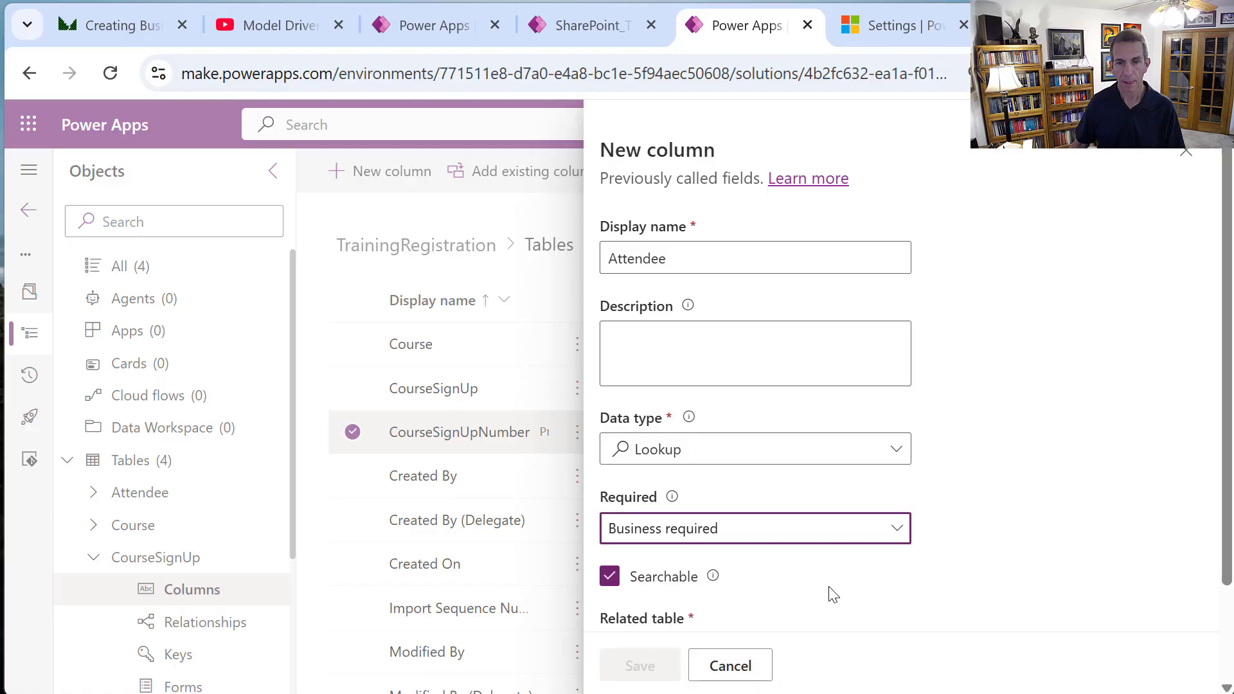
# Relate the Attendee lookup to the Attendee table and save it.
pyautogui.scroll(-2, 895, 581)
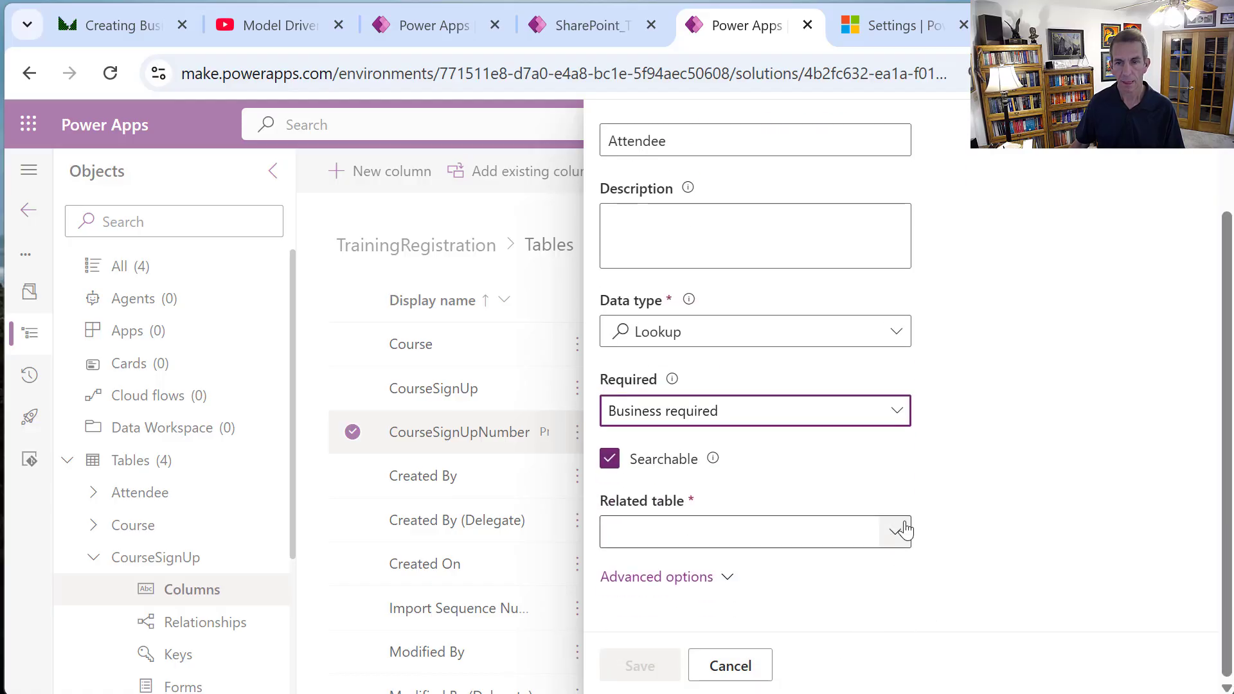
pyautogui.click(903, 530)
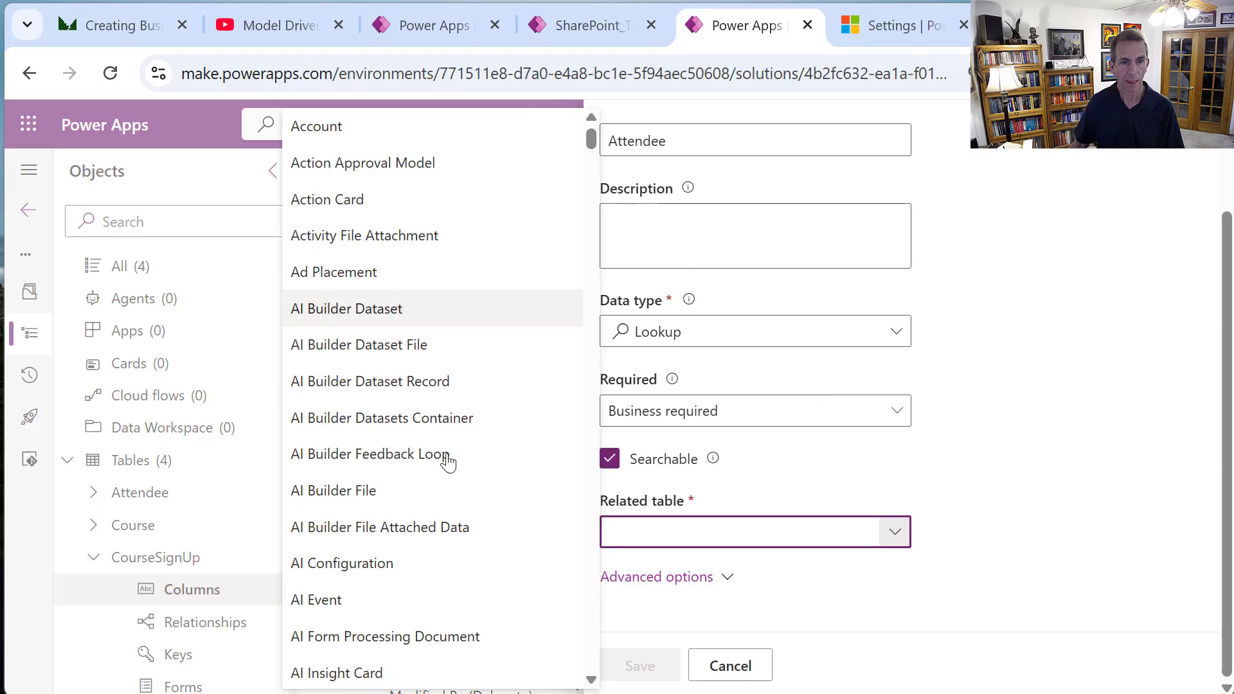
pyautogui.moveTo(592, 133); pyautogui.dragTo(636, 201)
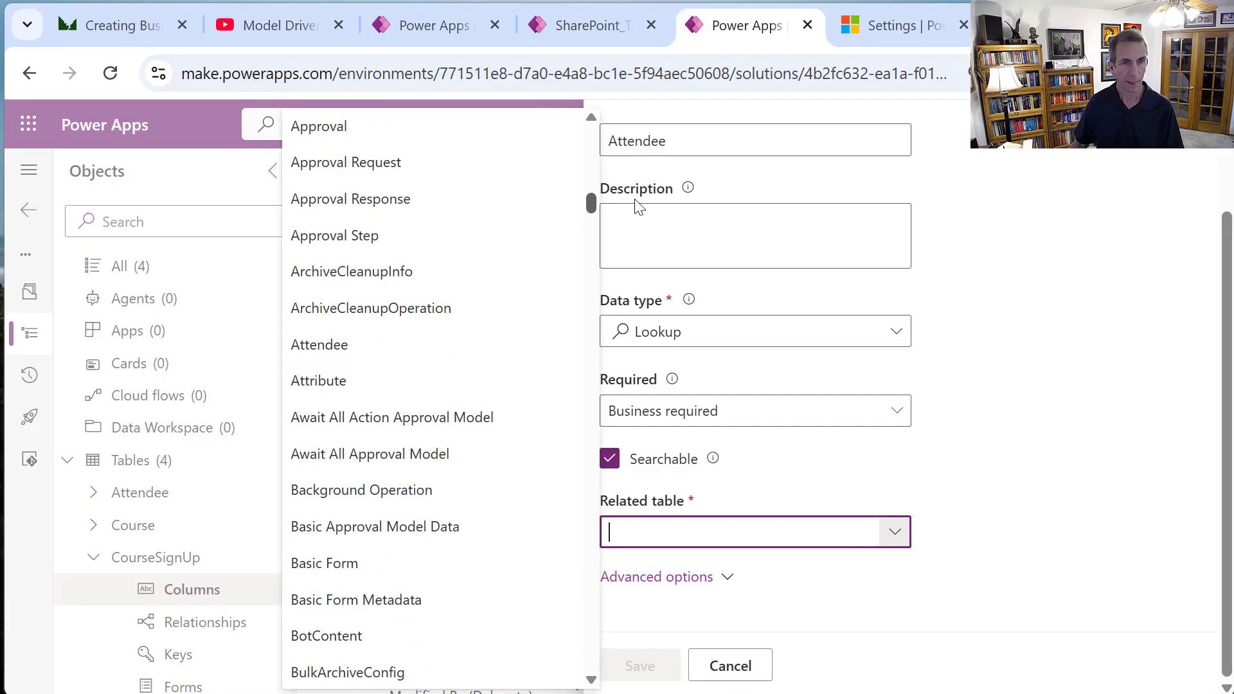
pyautogui.click(402, 351)
pyautogui.click(659, 668)
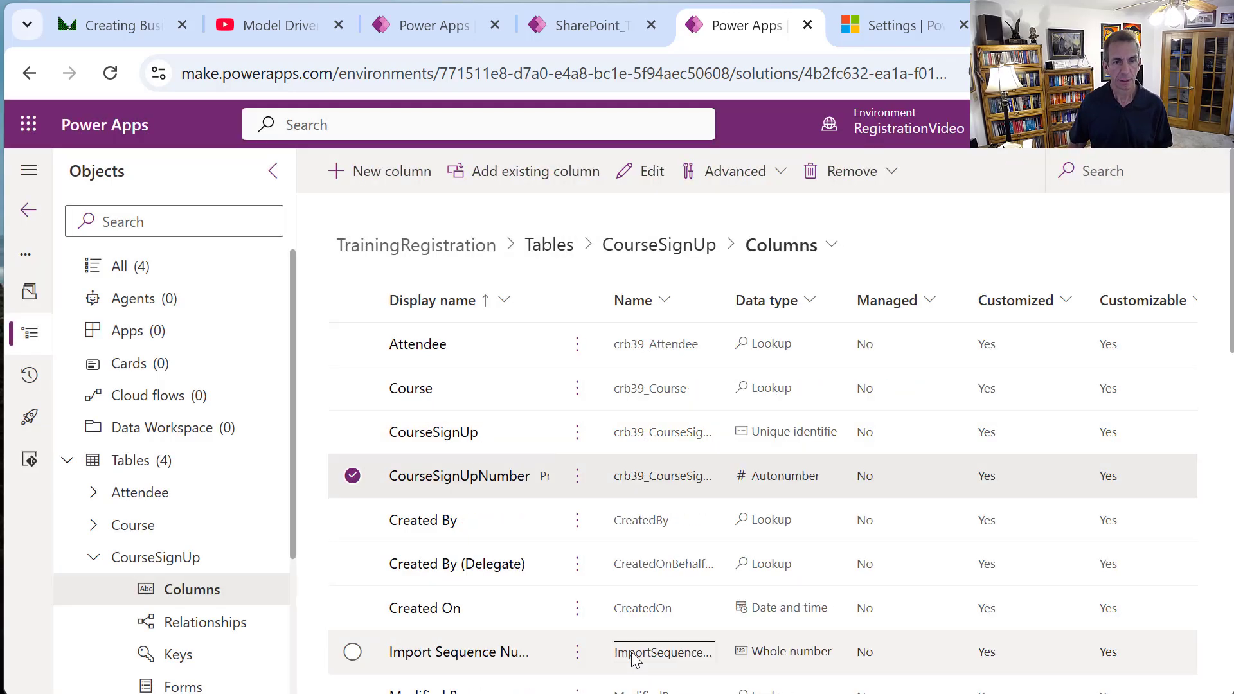
# Add an optional SignUpDate column of type Date and time, Date only, with Simple behavior.
pyautogui.click(393, 171)
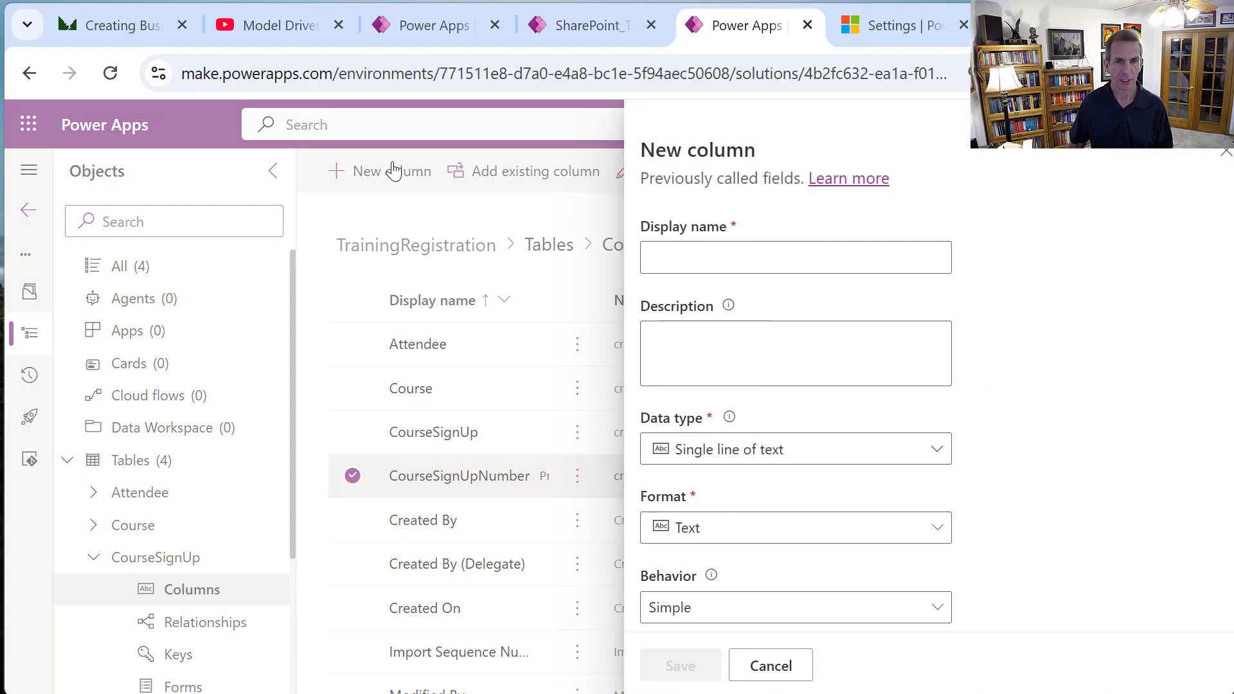
pyautogui.click(745, 262)
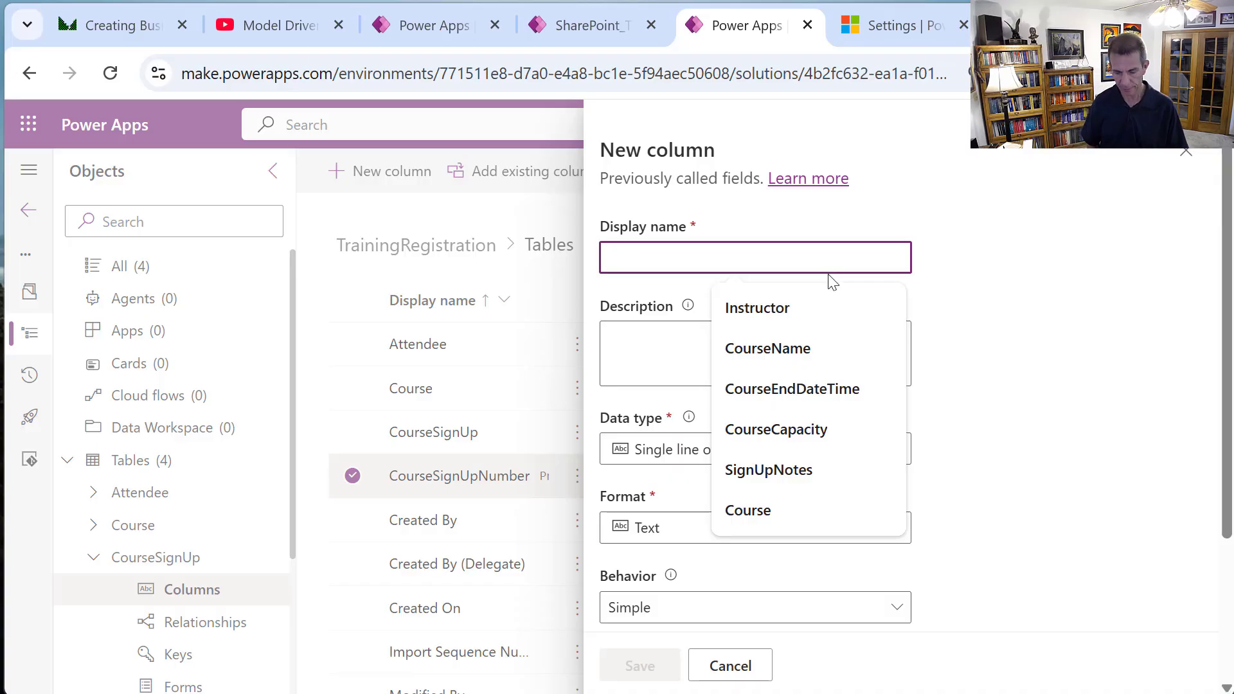
pyautogui.write('SignU')
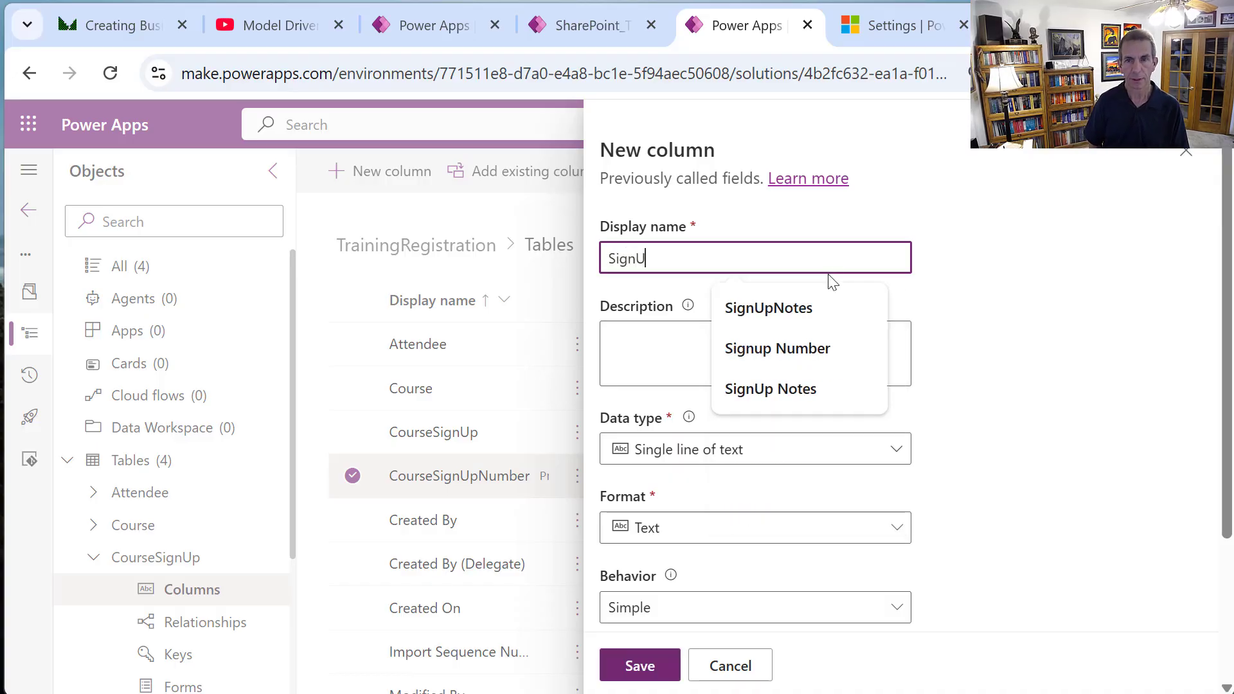
pyautogui.write('pDate')
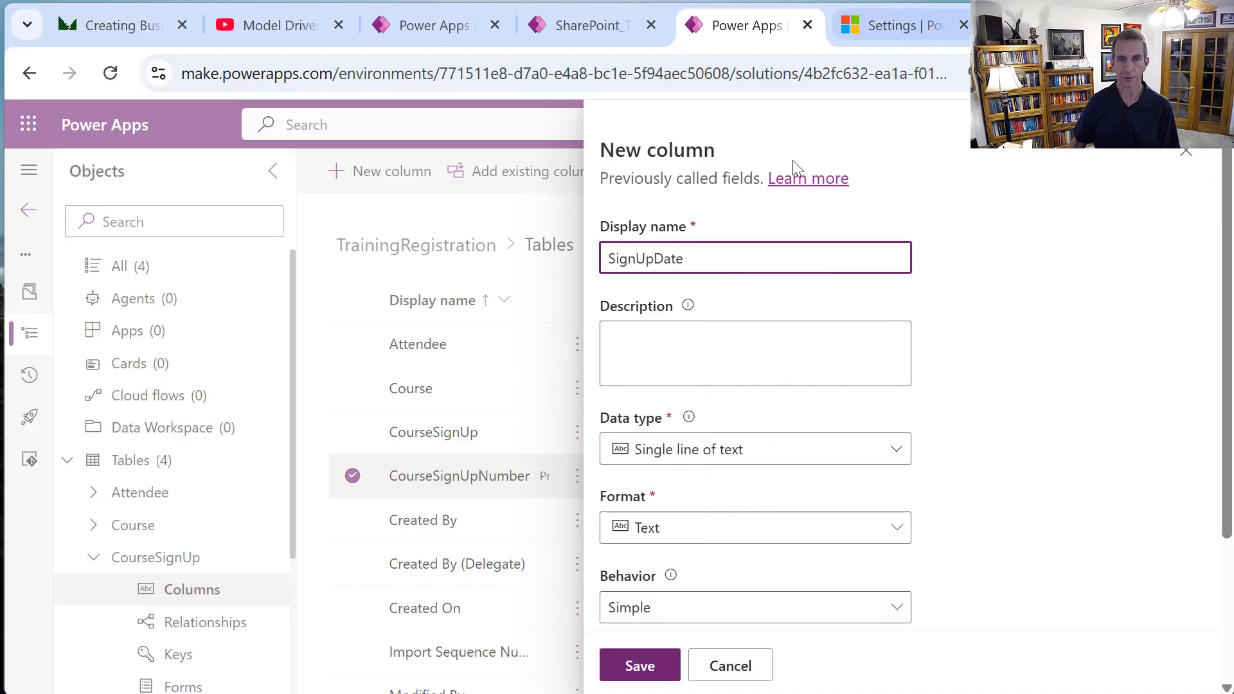
pyautogui.click(899, 449)
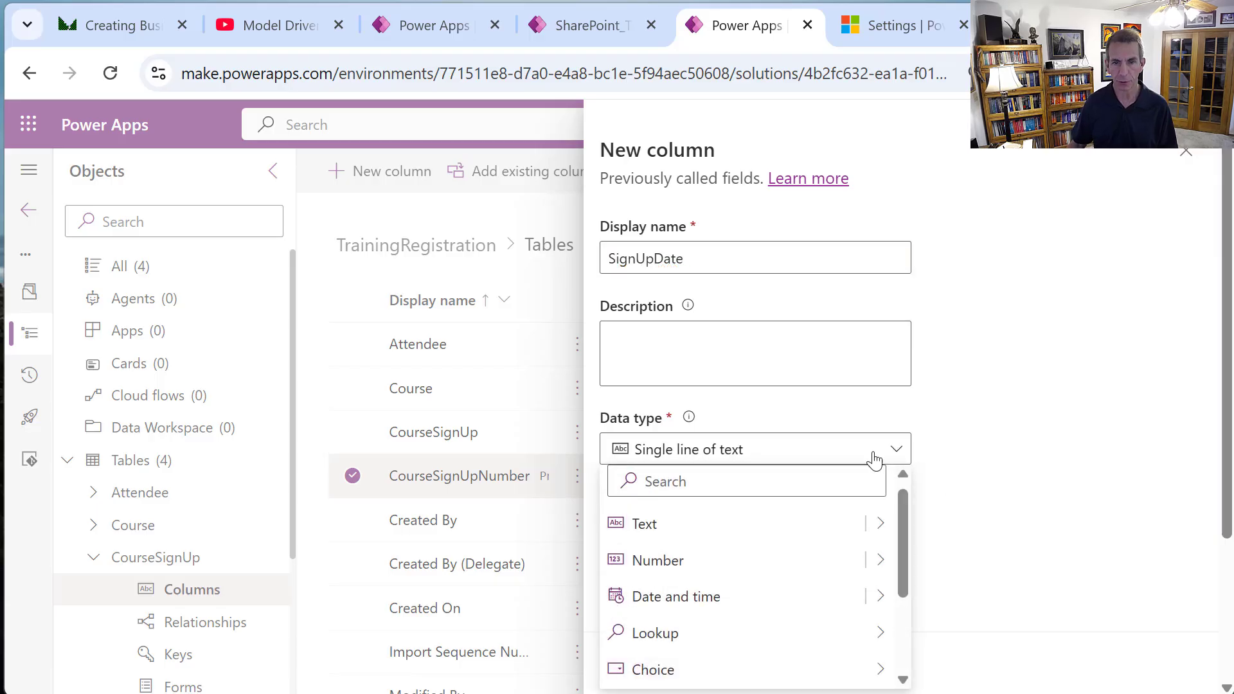
pyautogui.moveTo(878, 595)
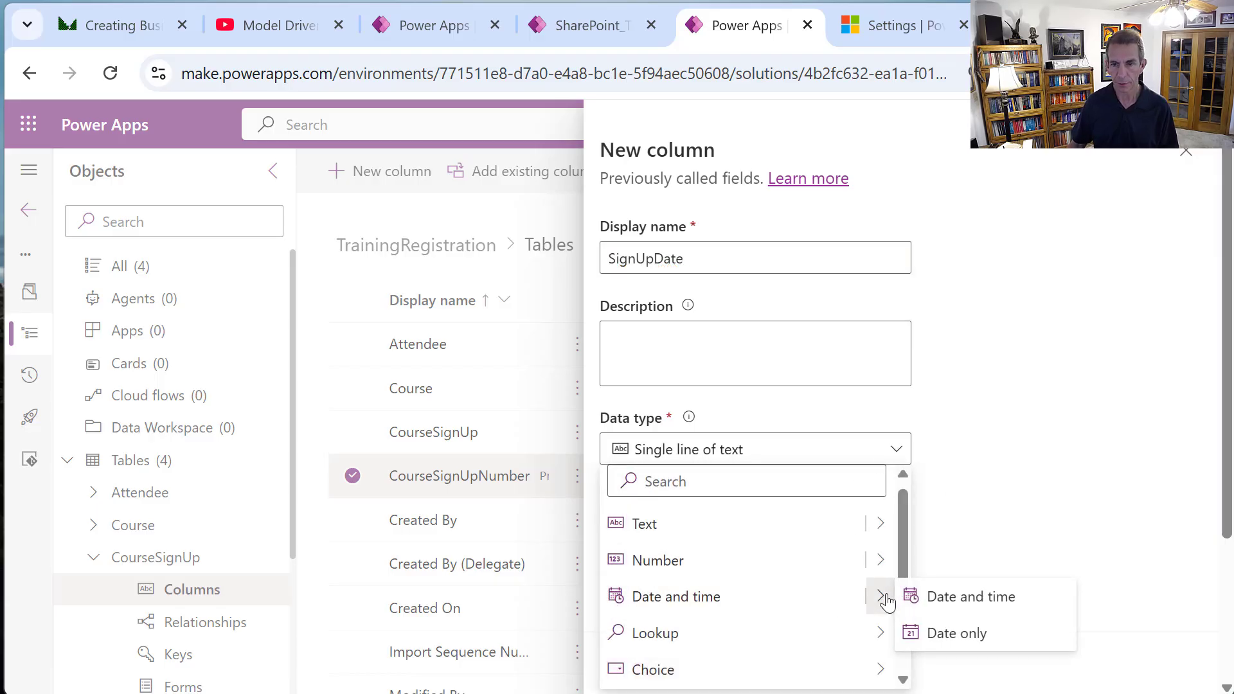
pyautogui.click(955, 636)
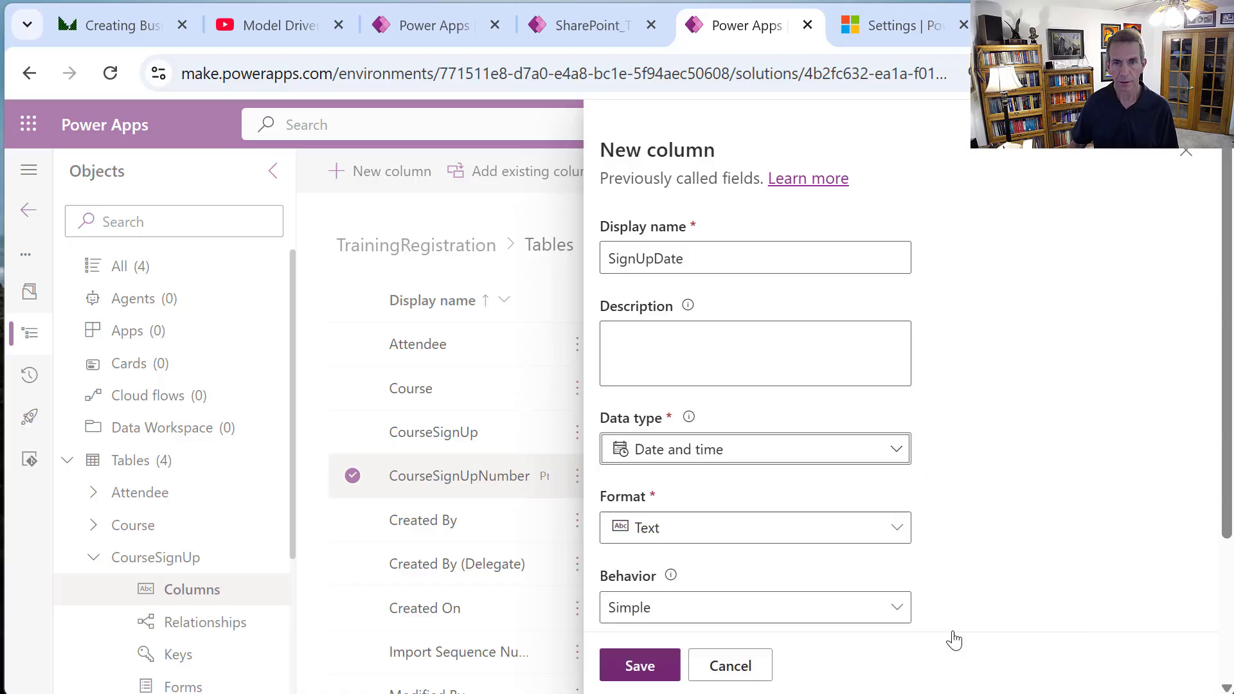
pyautogui.click(820, 616)
pyautogui.click(820, 616)
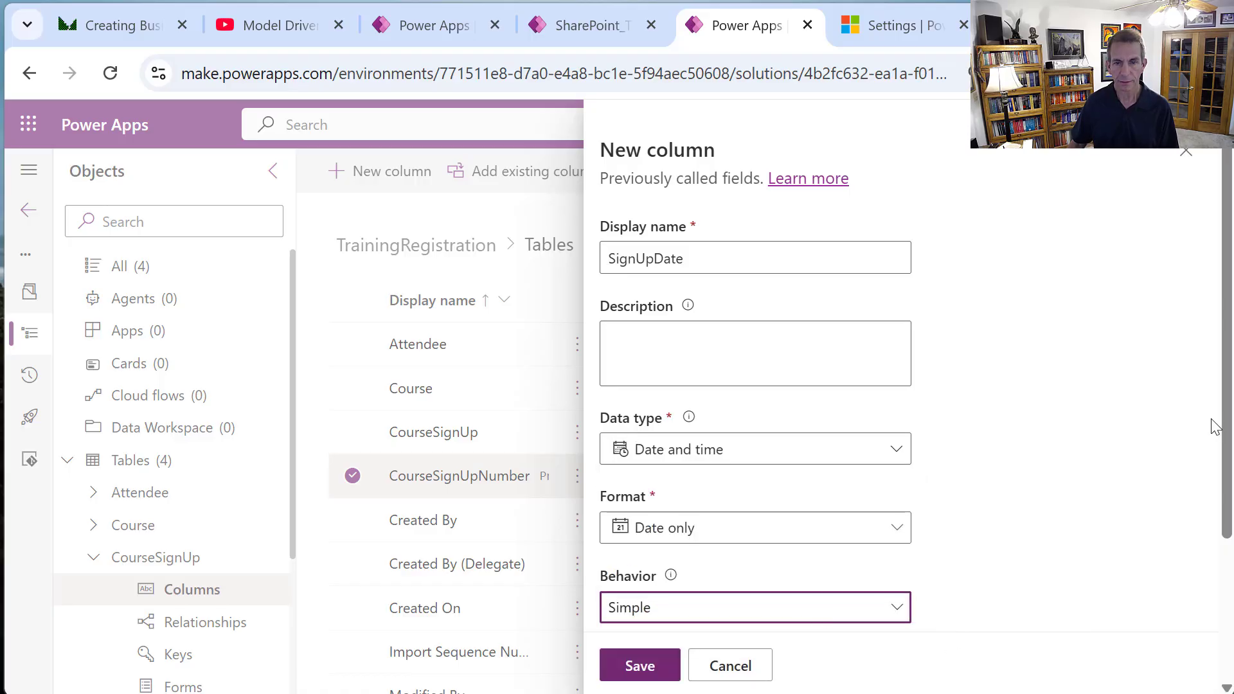
pyautogui.scroll(-3, 1126, 428)
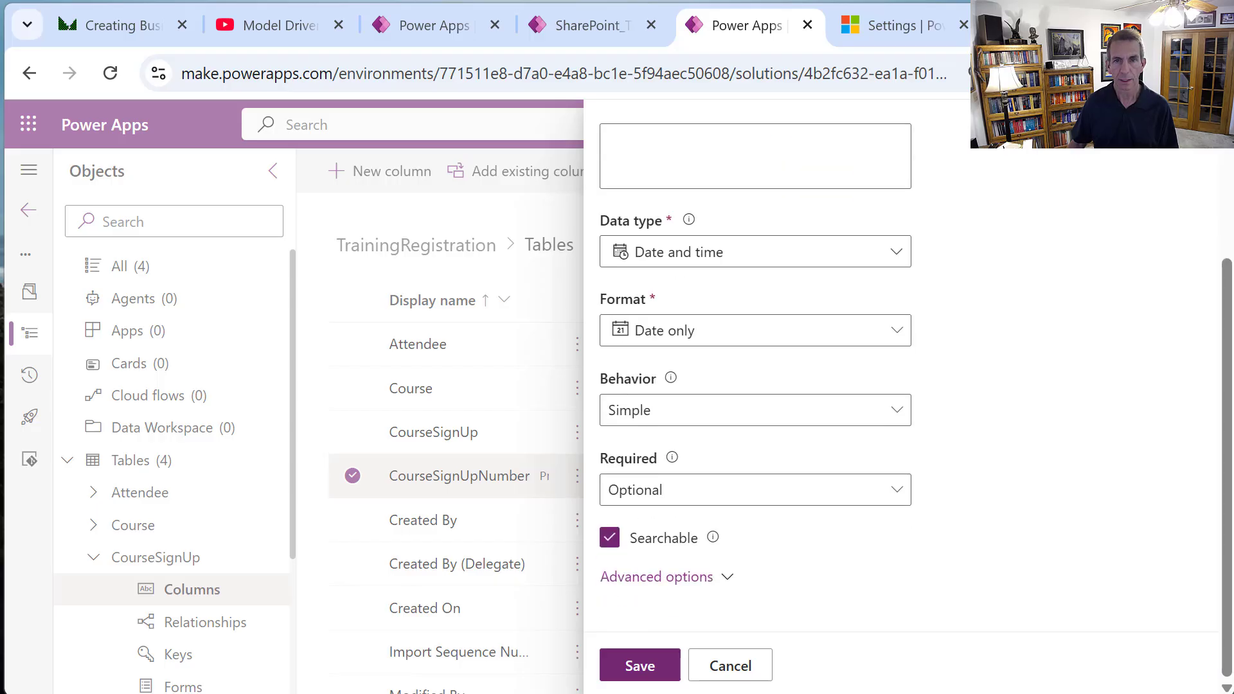
pyautogui.scroll(2, 755, 386)
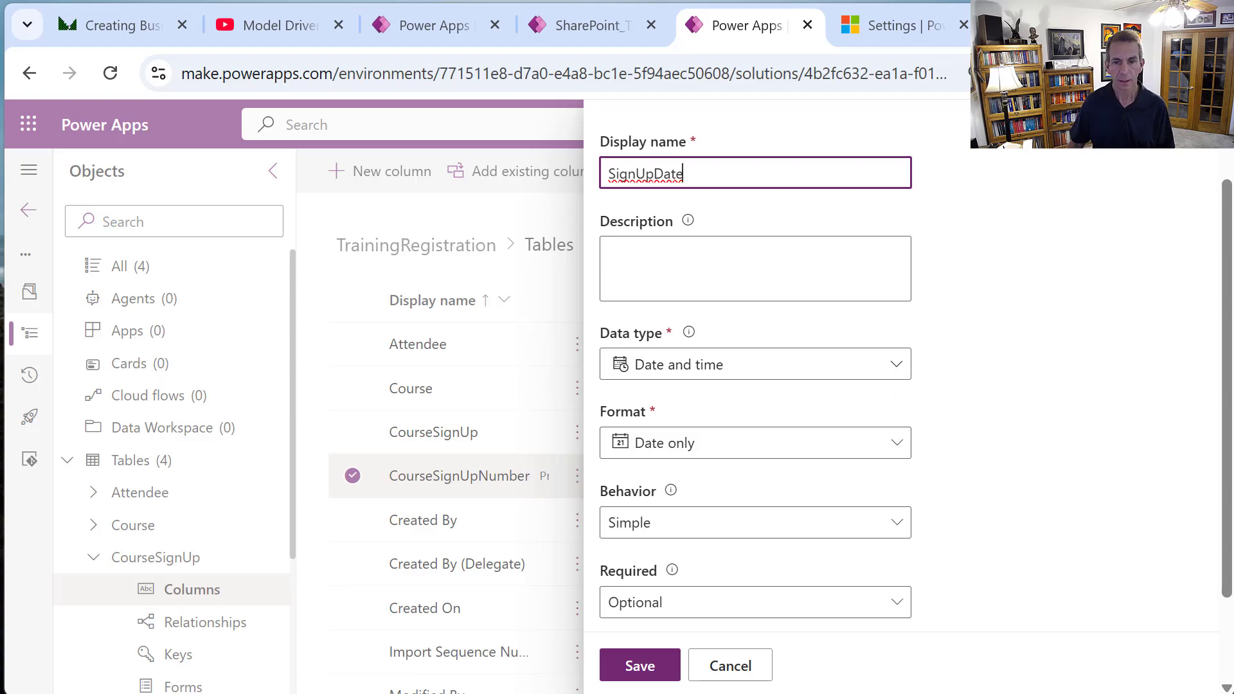
pyautogui.scroll(-2, 755, 385)
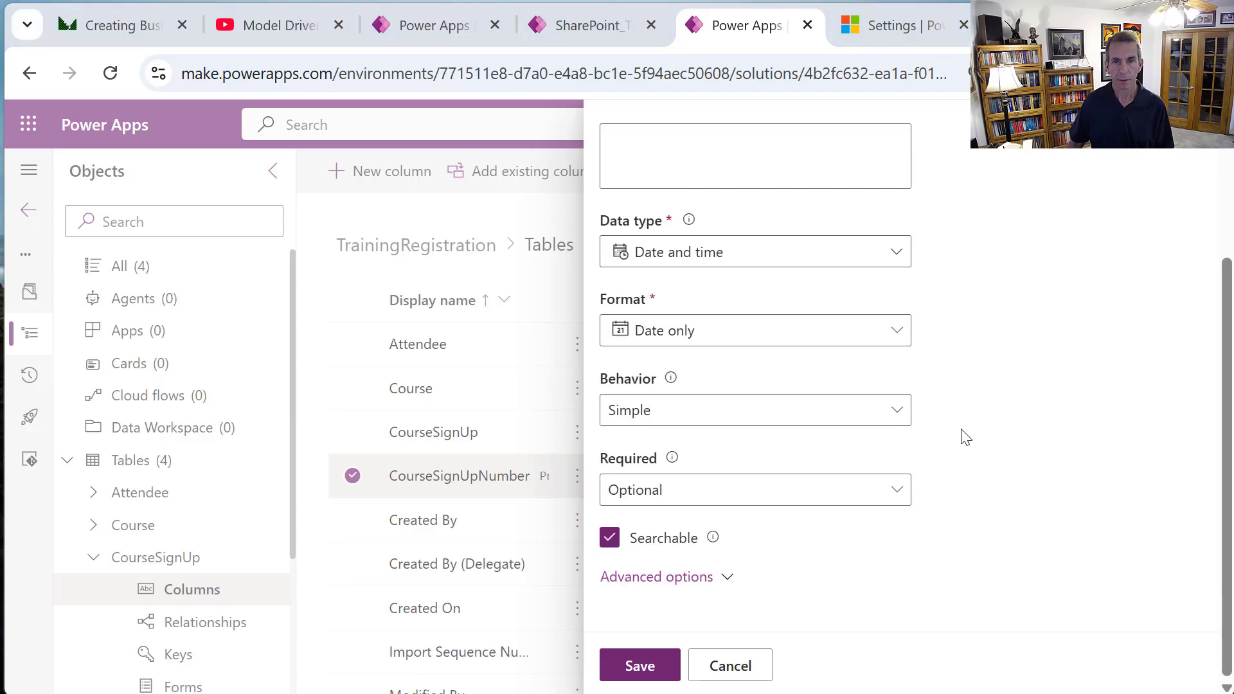
pyautogui.click(657, 663)
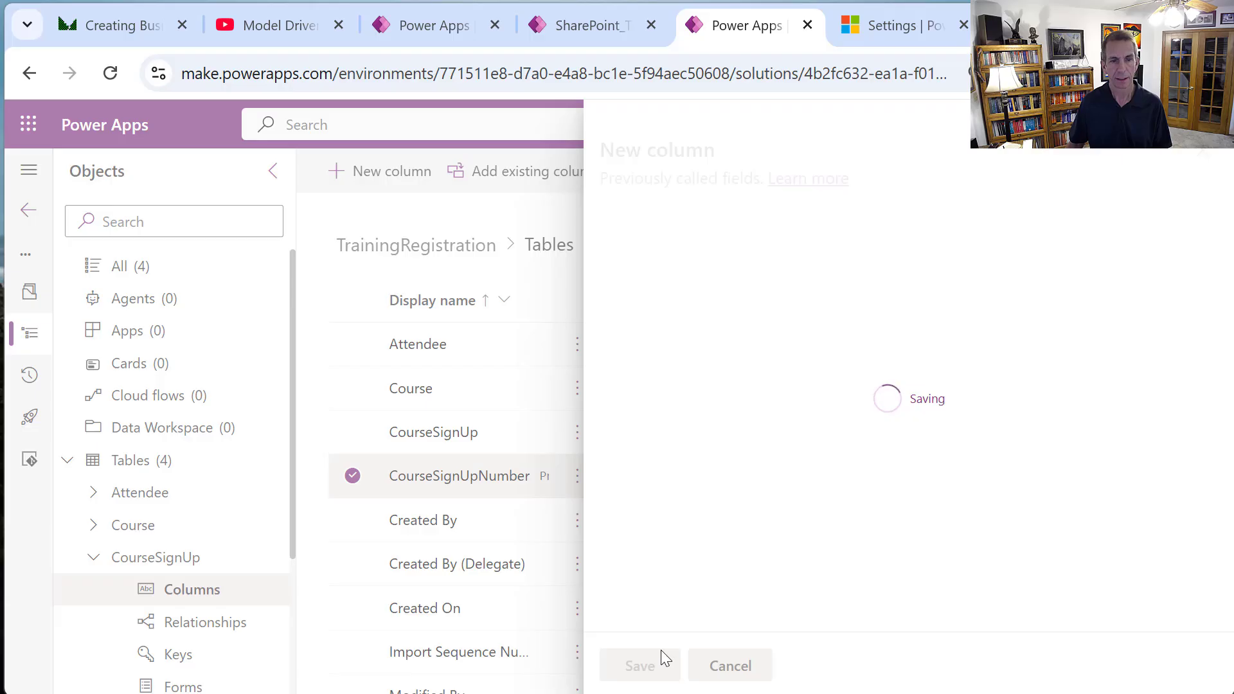
# Add and save a SignUpNotes column of type Multiple lines of text, Plain text.
pyautogui.click(434, 172)
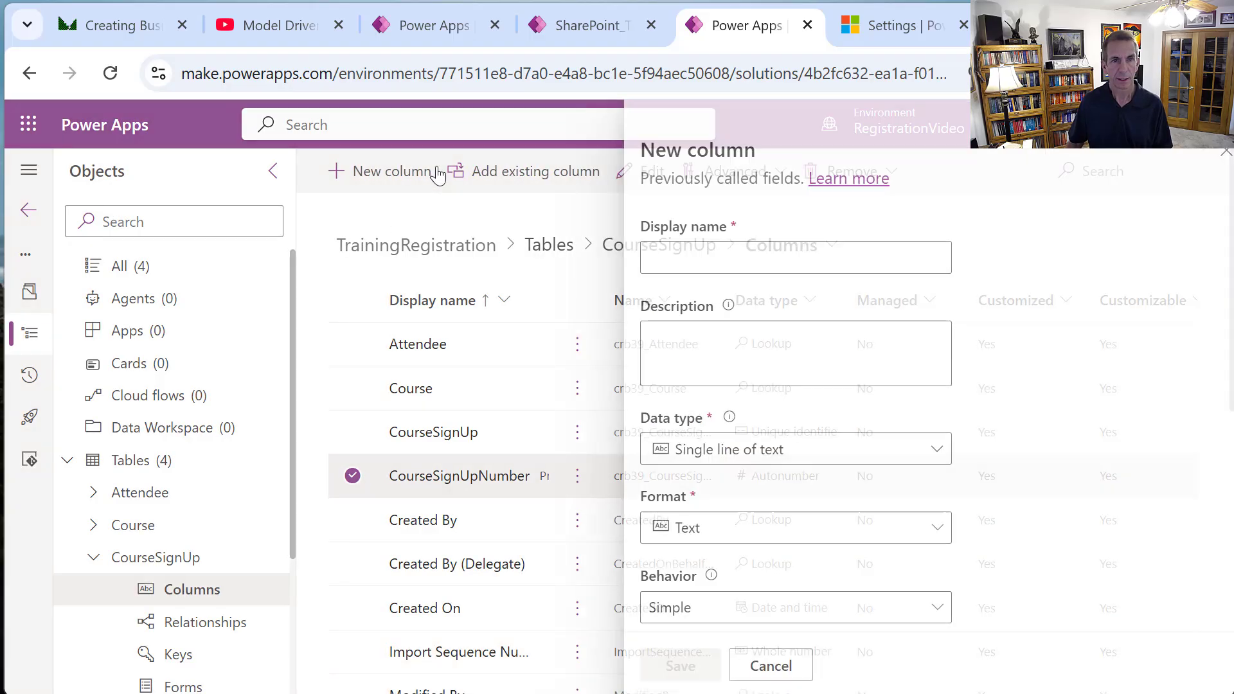
pyautogui.click(730, 257)
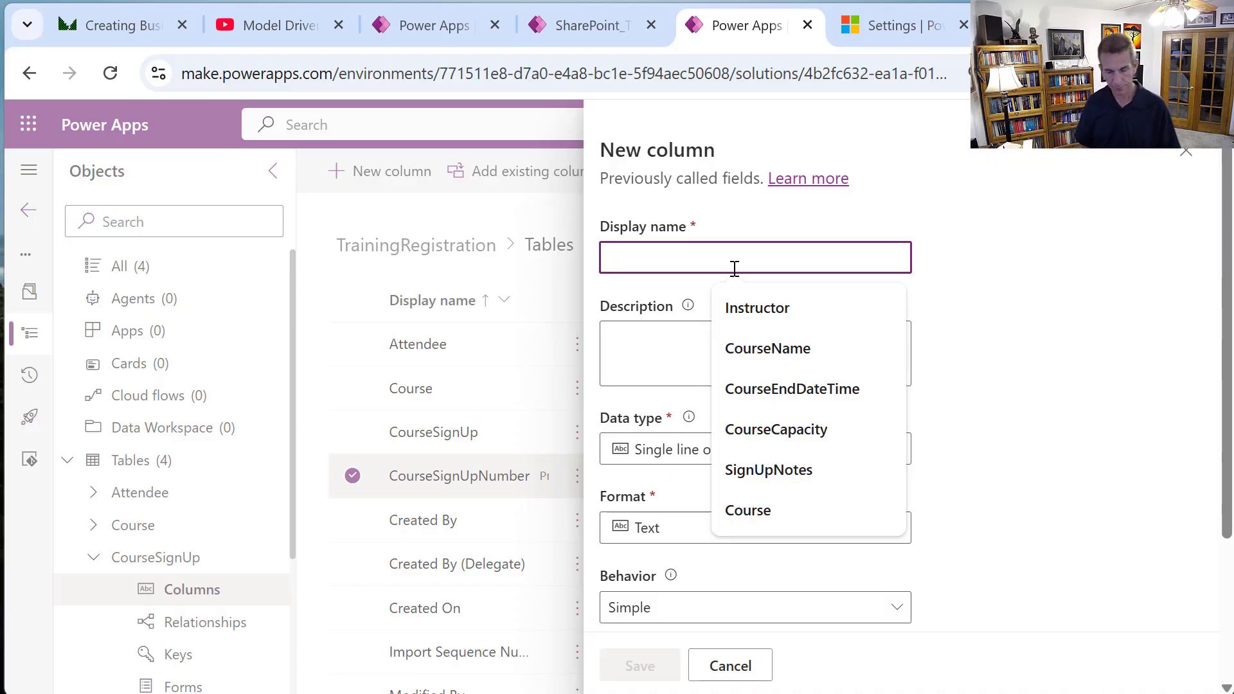
pyautogui.write('SignUpNotes')
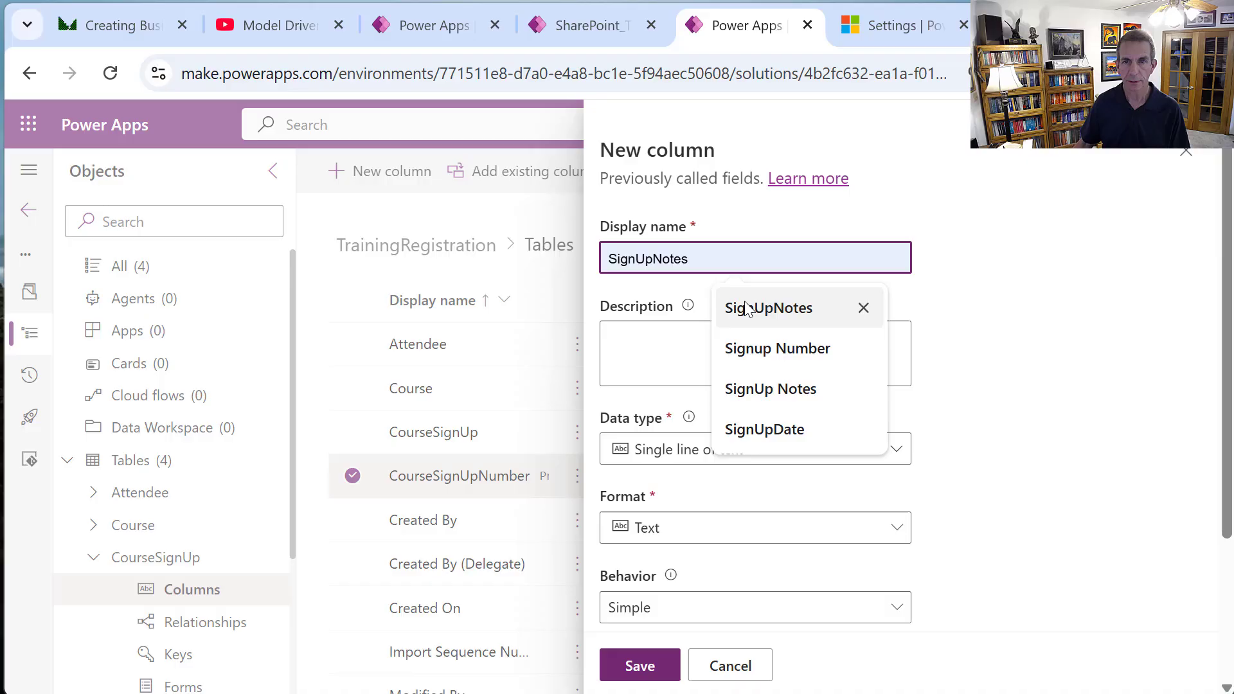
pyautogui.click(737, 308)
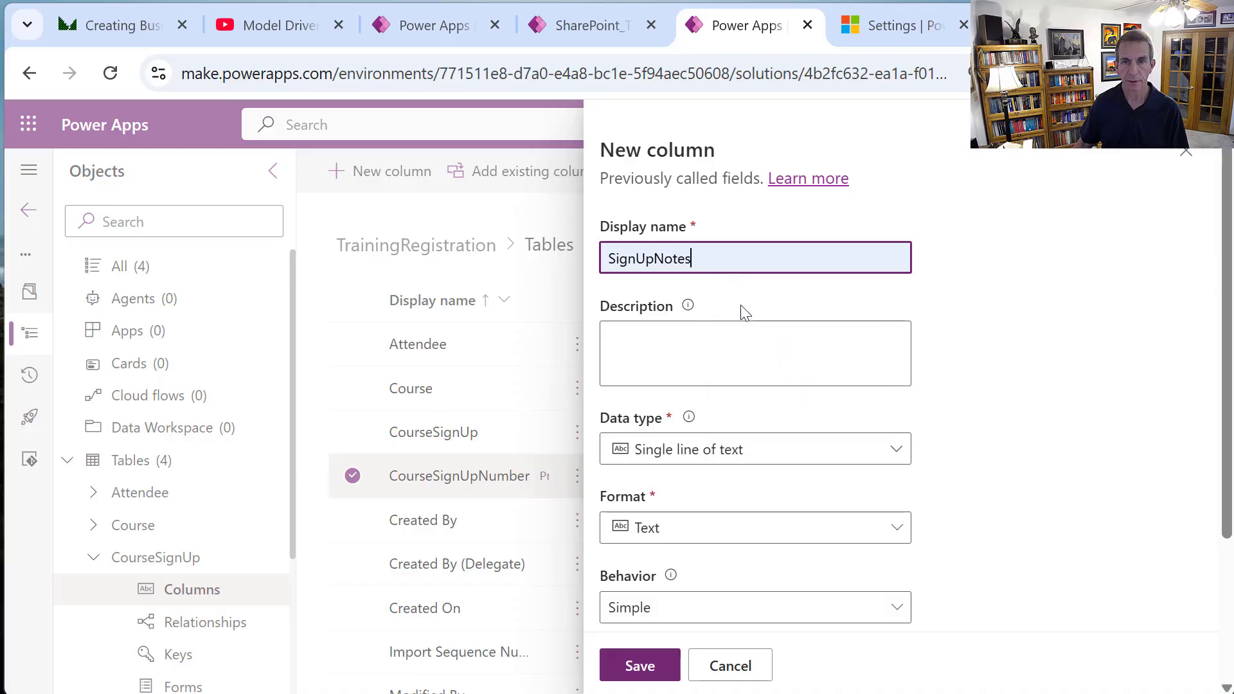
pyautogui.click(904, 460)
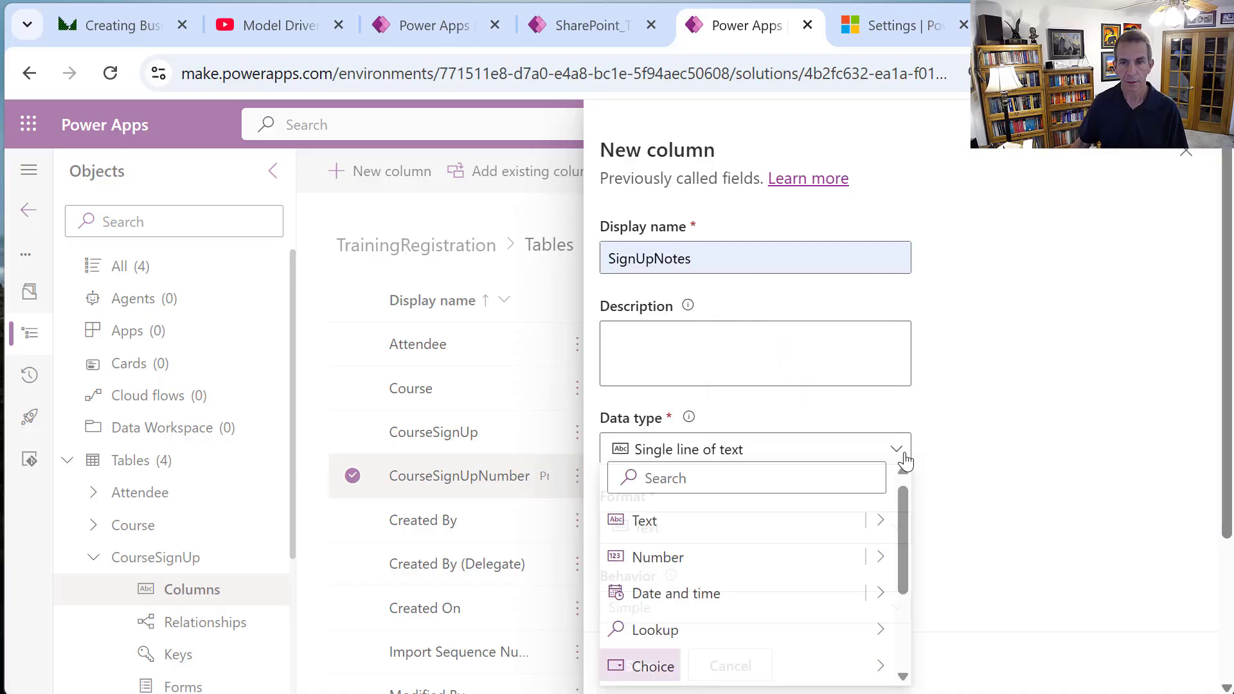
pyautogui.click(881, 524)
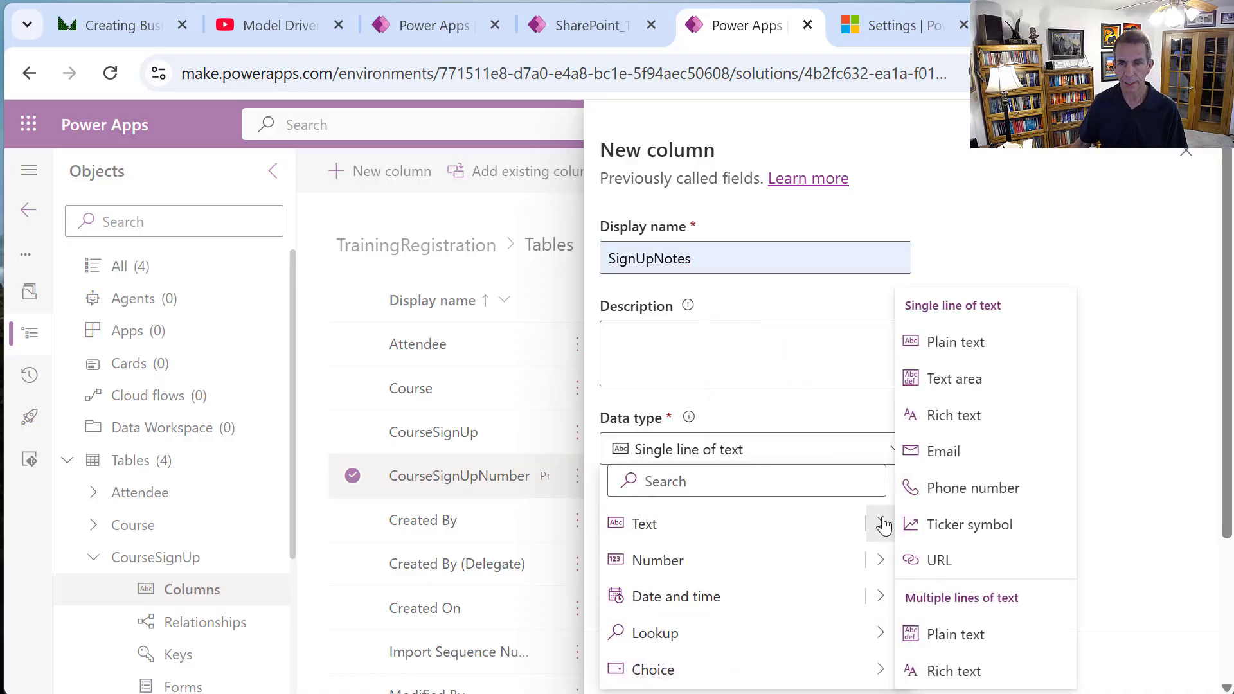
pyautogui.click(938, 633)
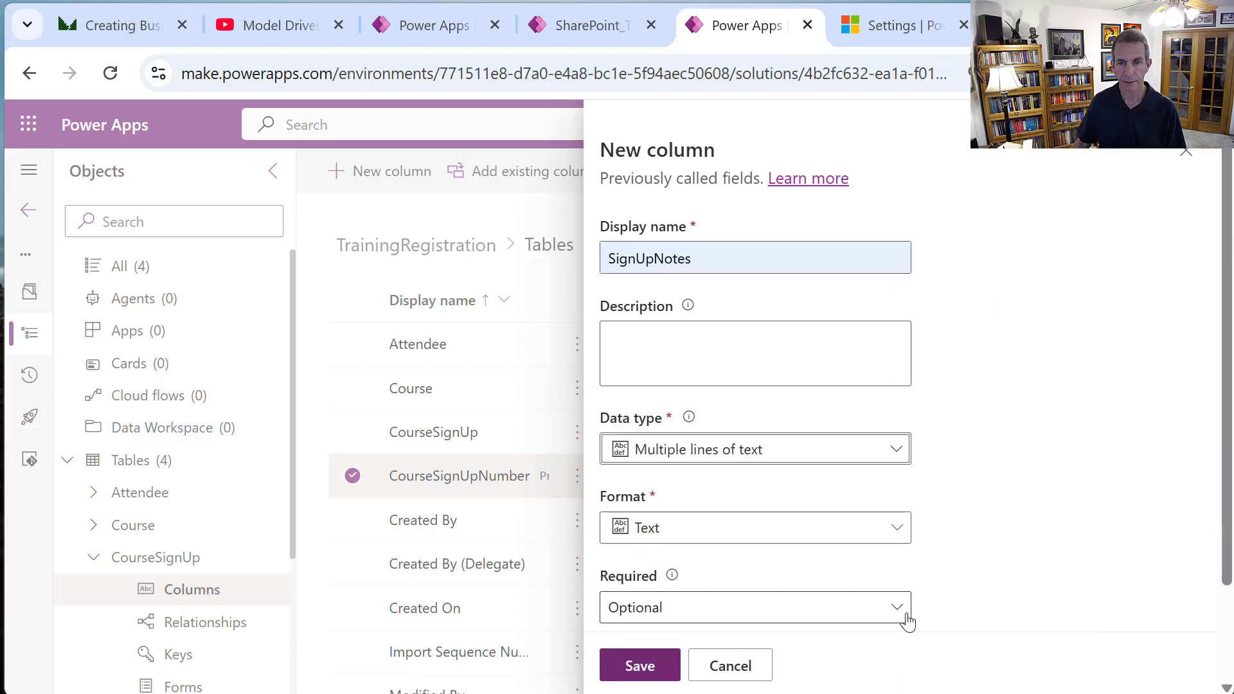
pyautogui.scroll(-2, 912, 578)
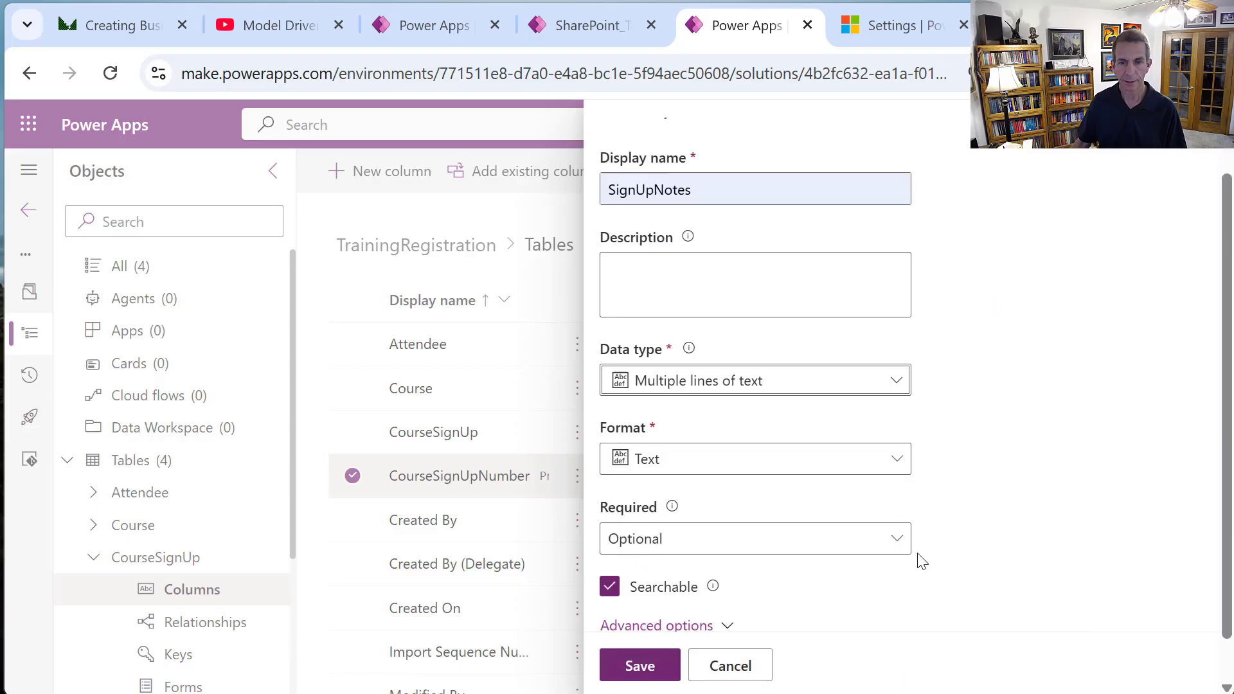
pyautogui.click(639, 667)
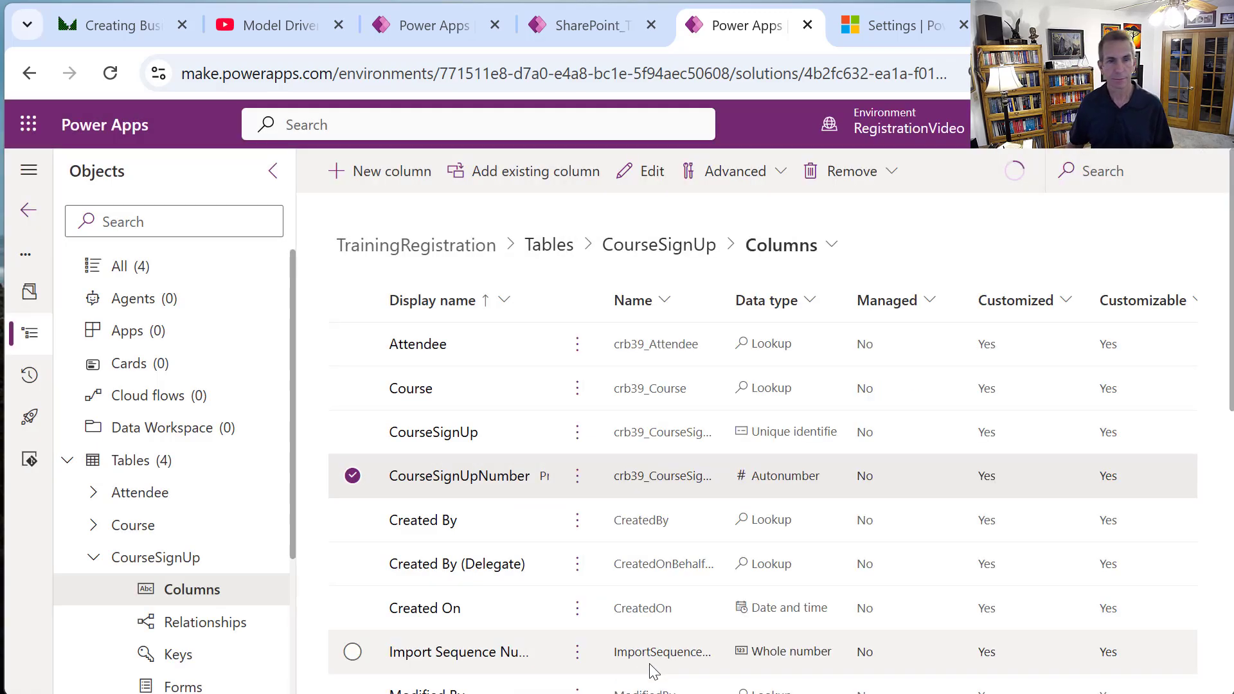
pyautogui.click(900, 122)
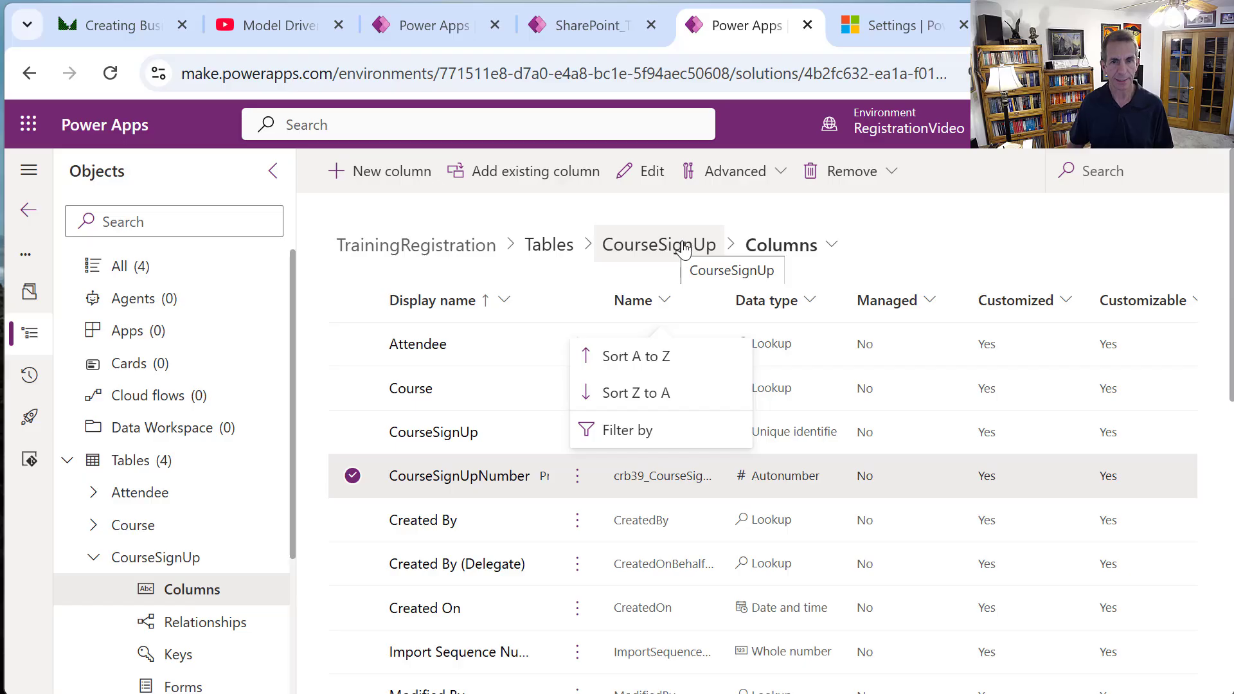
pyautogui.click(650, 252)
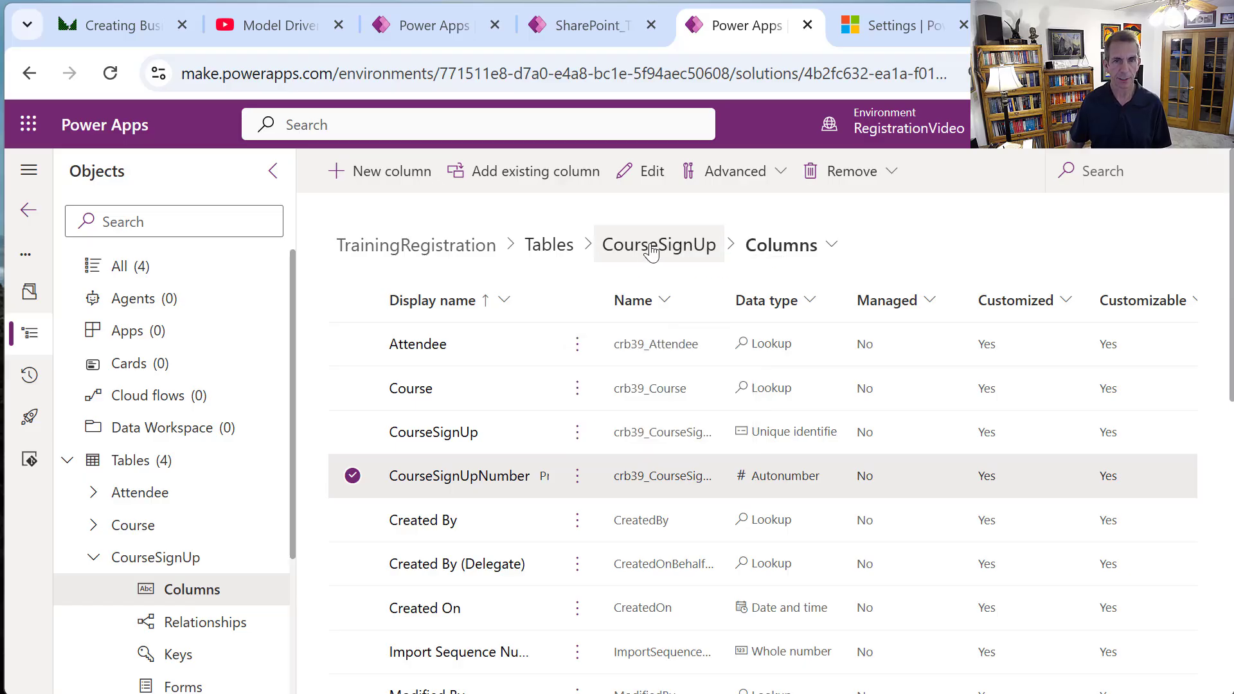
# Open CourseSignUp's overview and review its advanced properties, closing without saving.
pyautogui.click(651, 252)
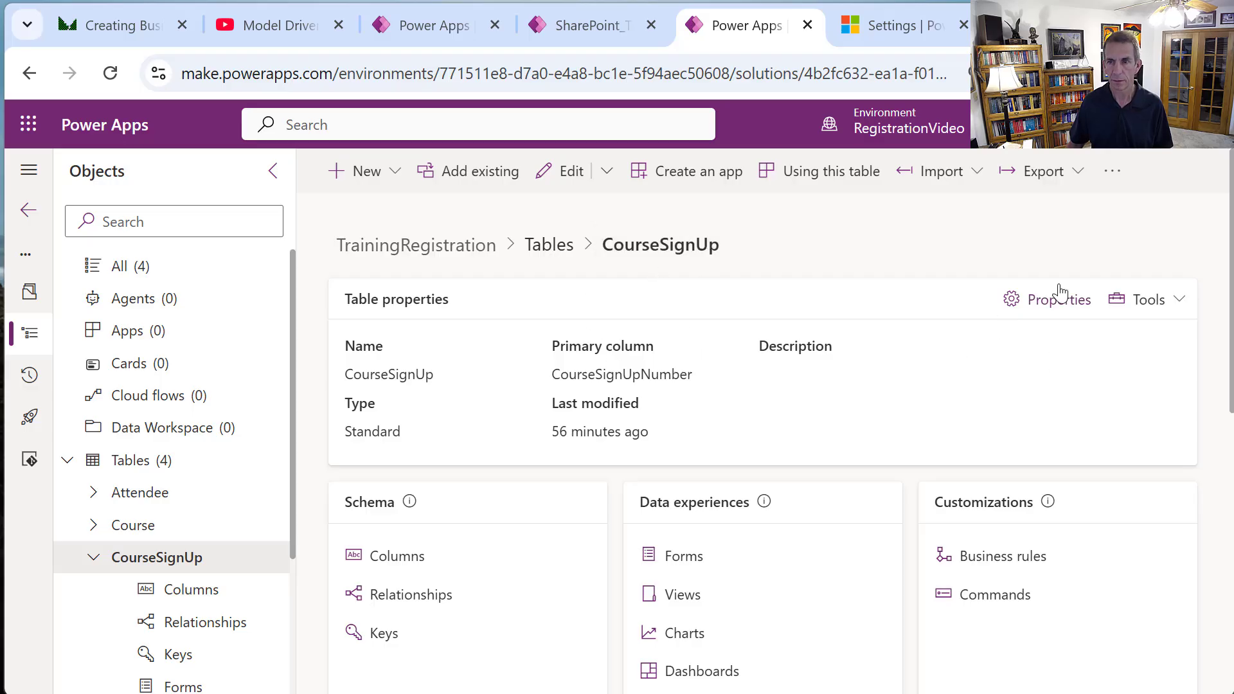
pyautogui.click(1024, 311)
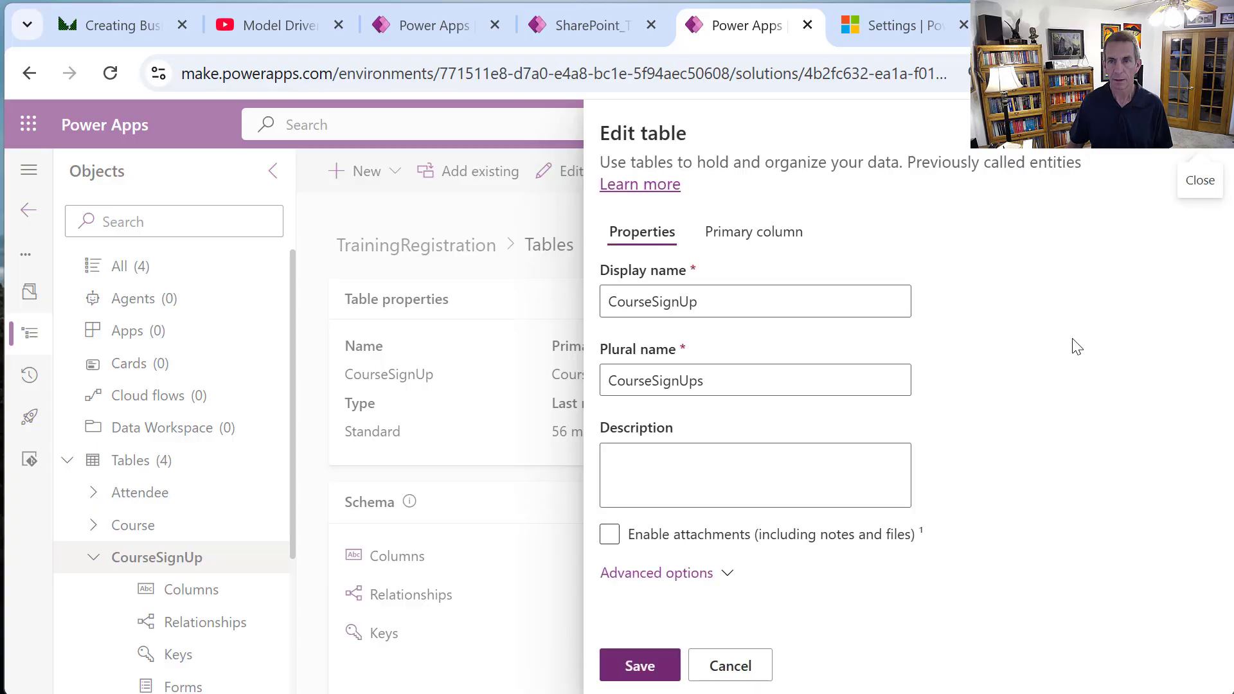
pyautogui.click(711, 573)
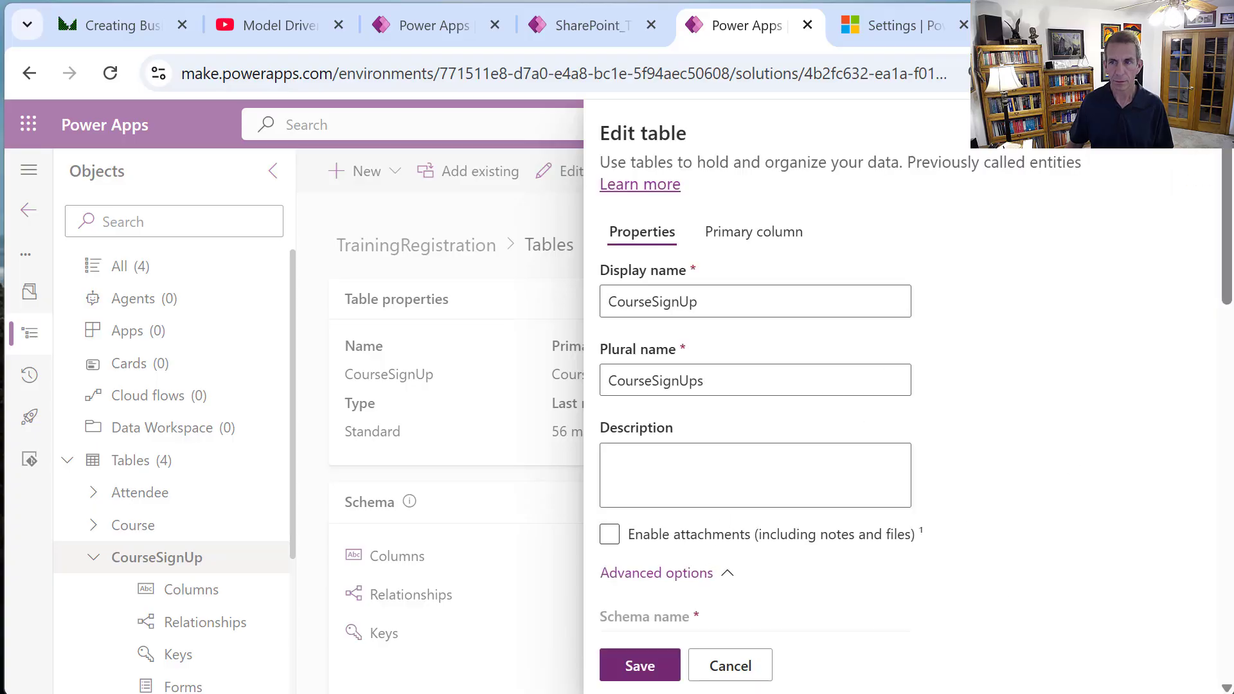
pyautogui.moveTo(1227, 259); pyautogui.dragTo(1227, 267)
pyautogui.scroll(-10, 977, 427)
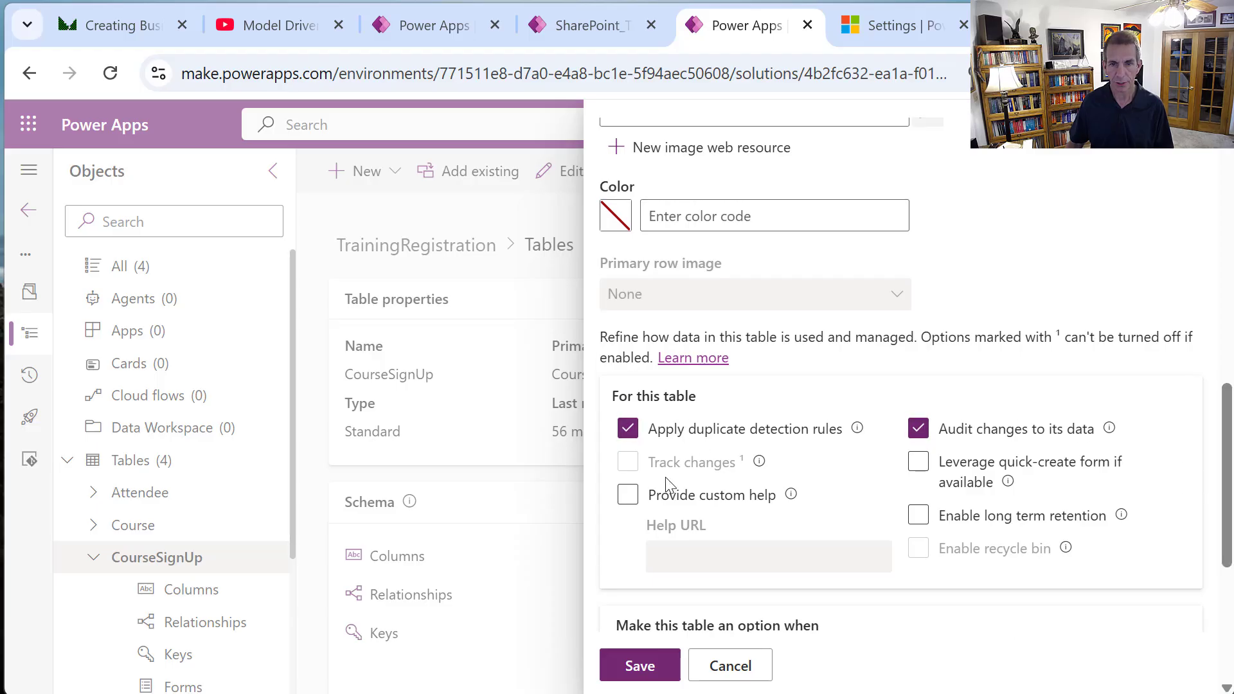
pyautogui.moveTo(1227, 455); pyautogui.dragTo(1231, 551)
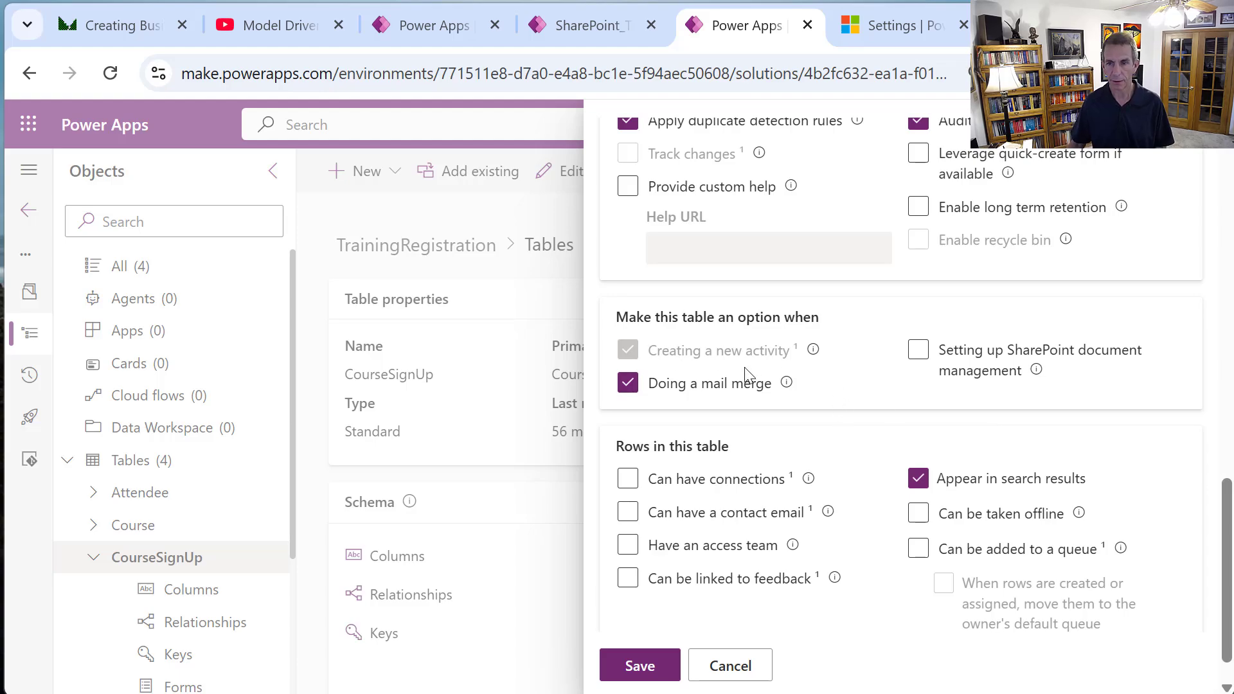
pyautogui.click(763, 679)
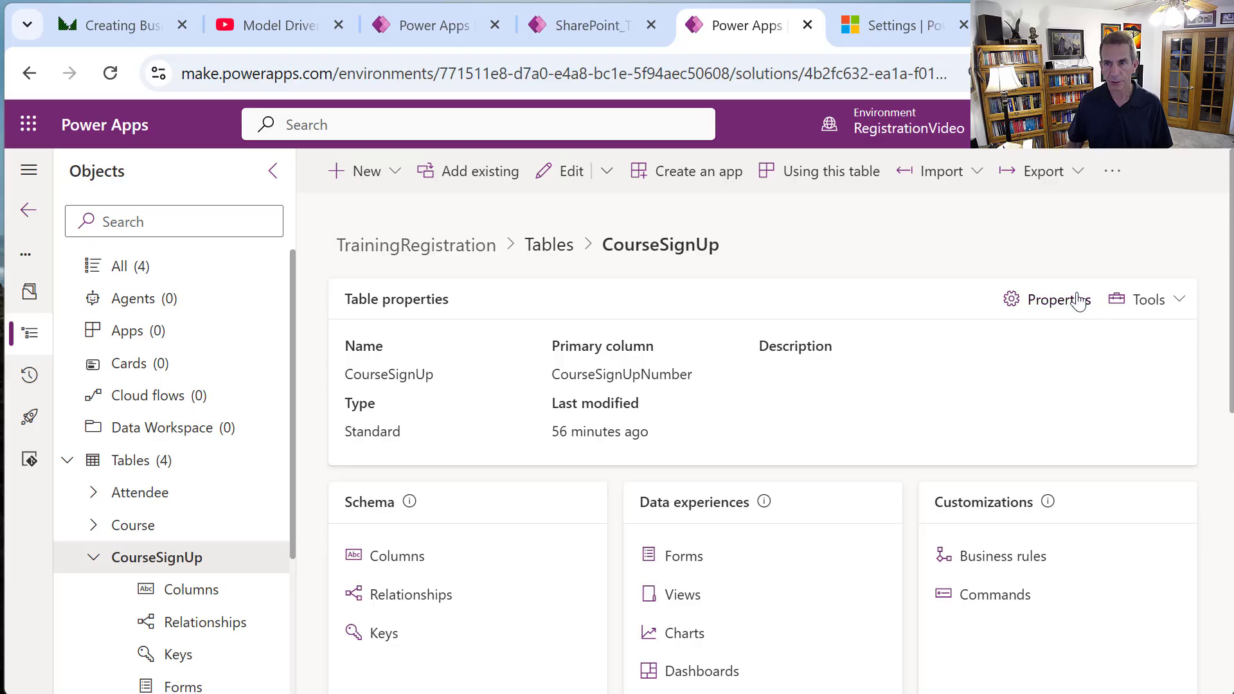
# Enable 'Leverage quick-create form if available' for CourseSignUp and save the properties.
pyautogui.click(1058, 300)
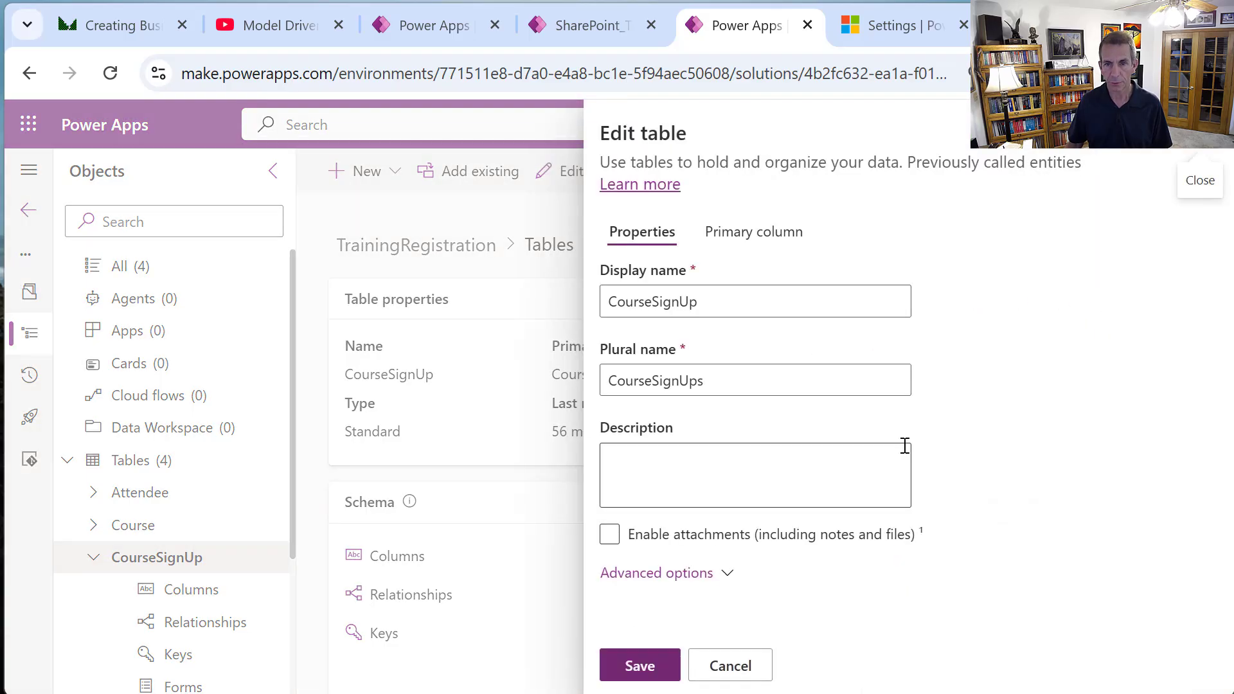
pyautogui.click(679, 580)
pyautogui.scroll(-10, 902, 545)
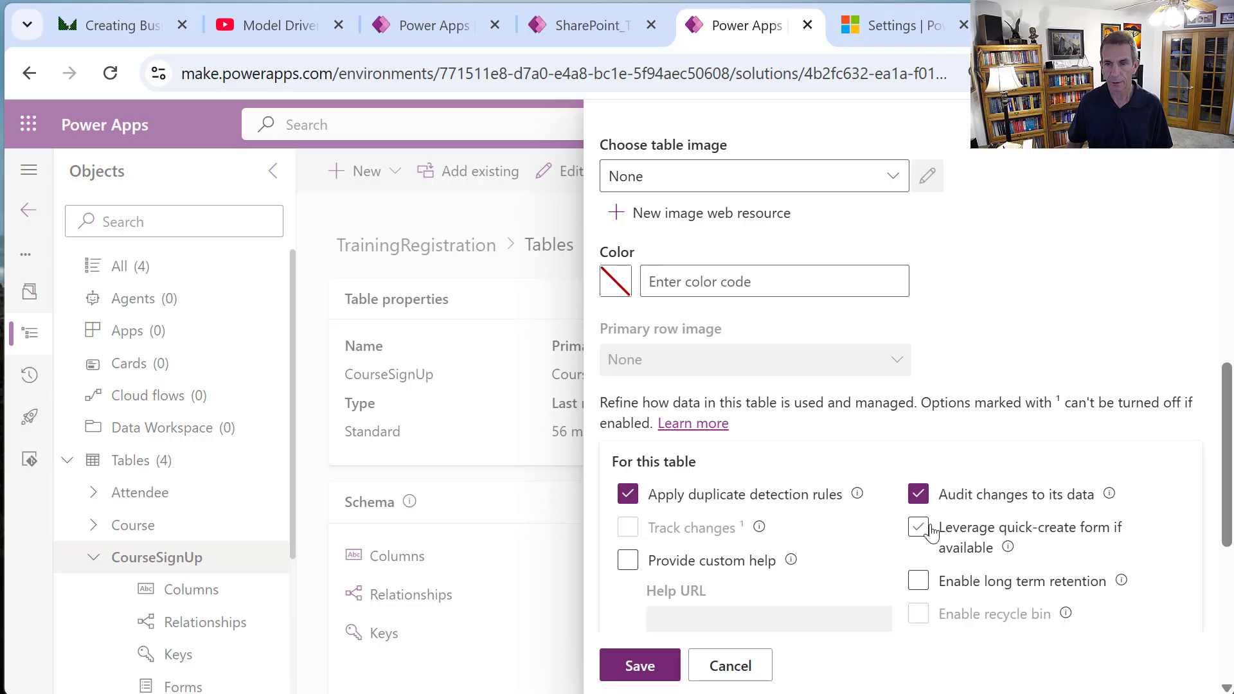
pyautogui.click(928, 528)
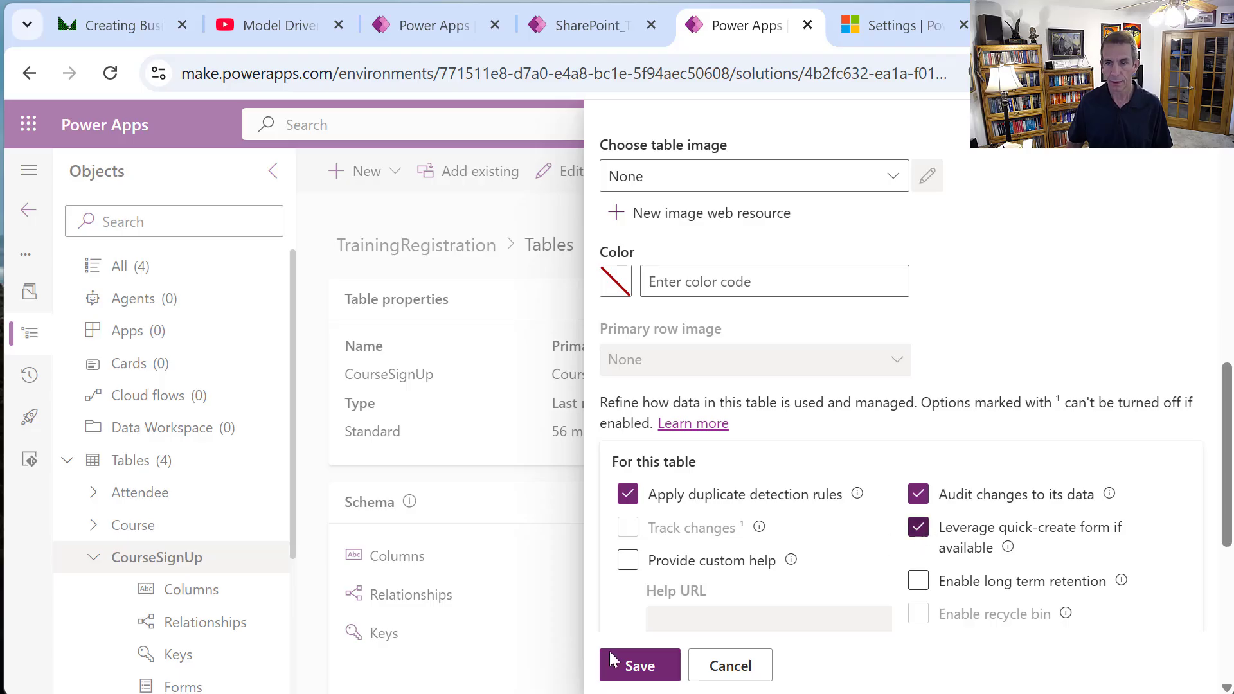
pyautogui.click(640, 666)
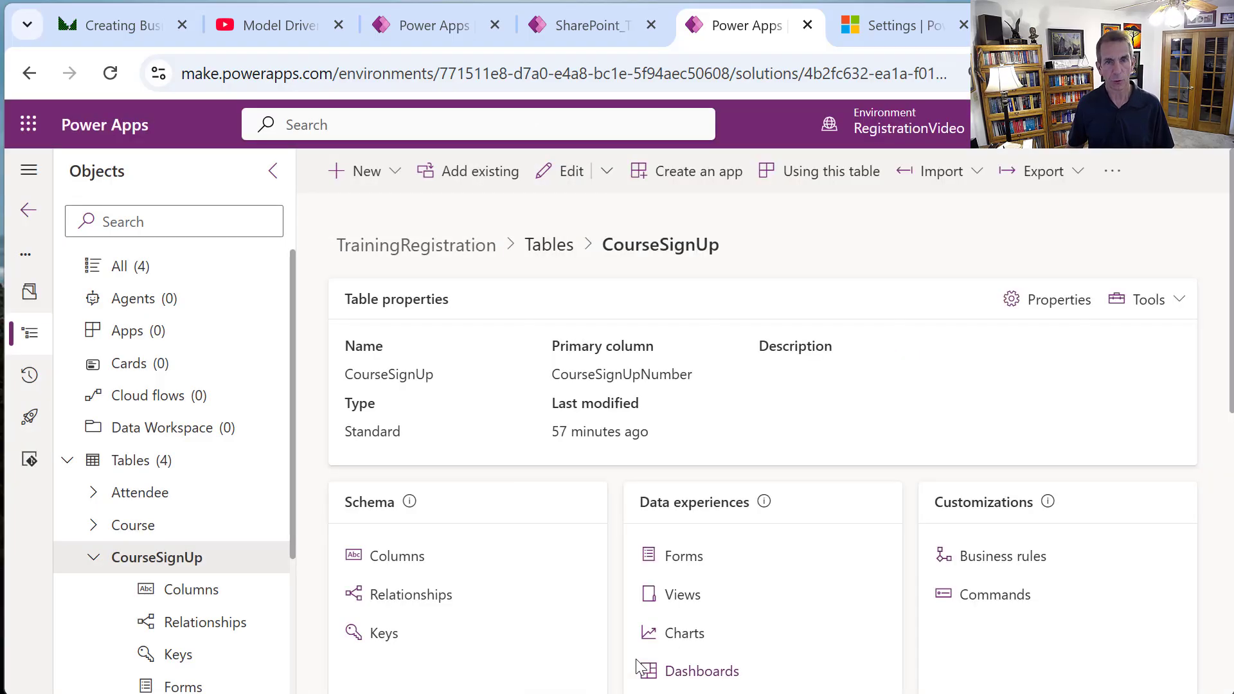
# In the Course table's properties, check Audit changes and Leverage quick-create form, then save.
pyautogui.click(551, 259)
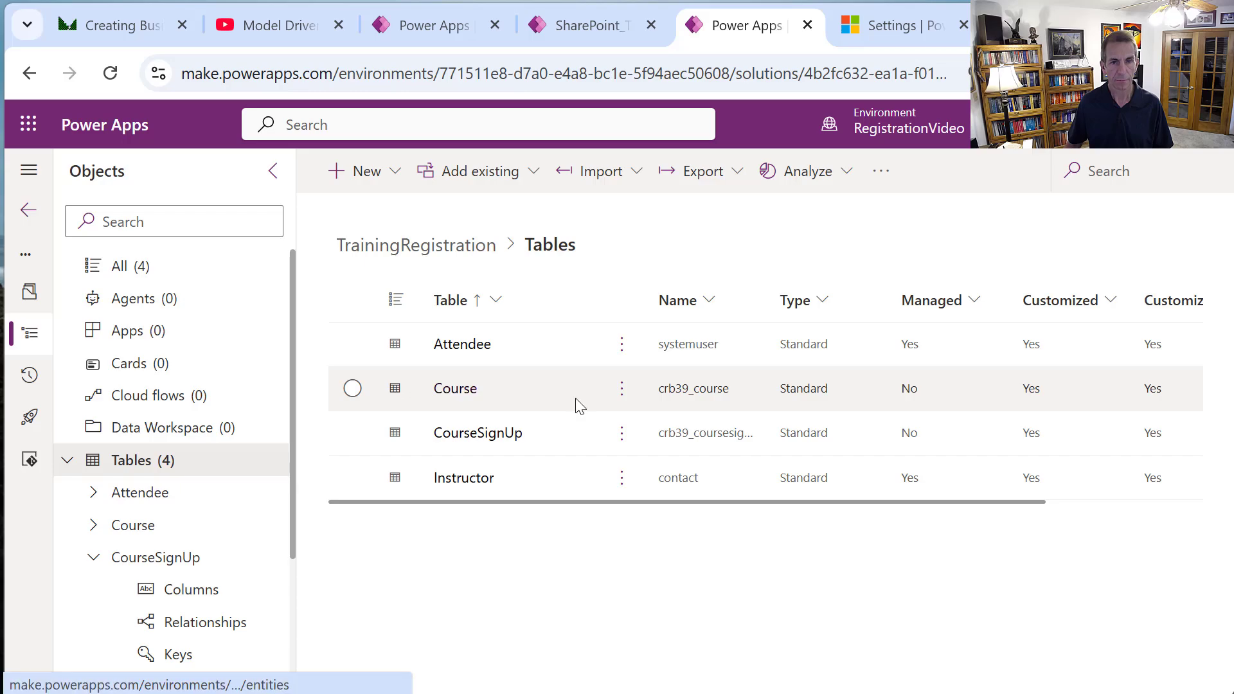
pyautogui.click(622, 389)
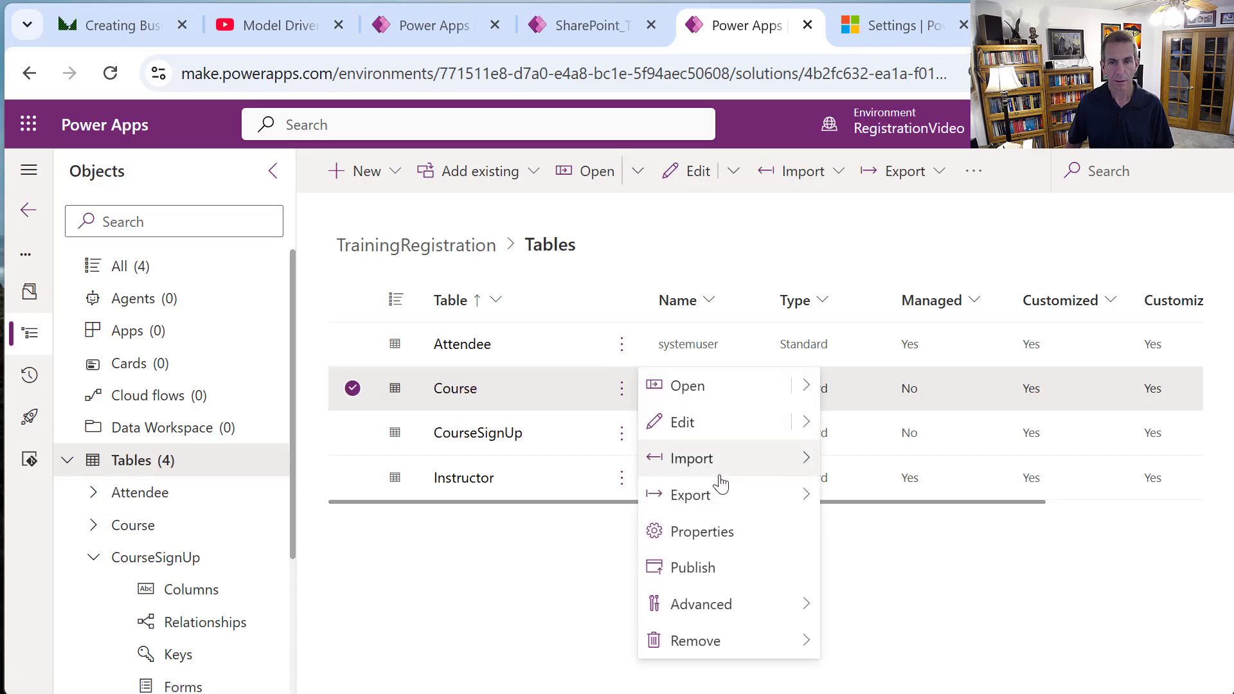
pyautogui.click(718, 531)
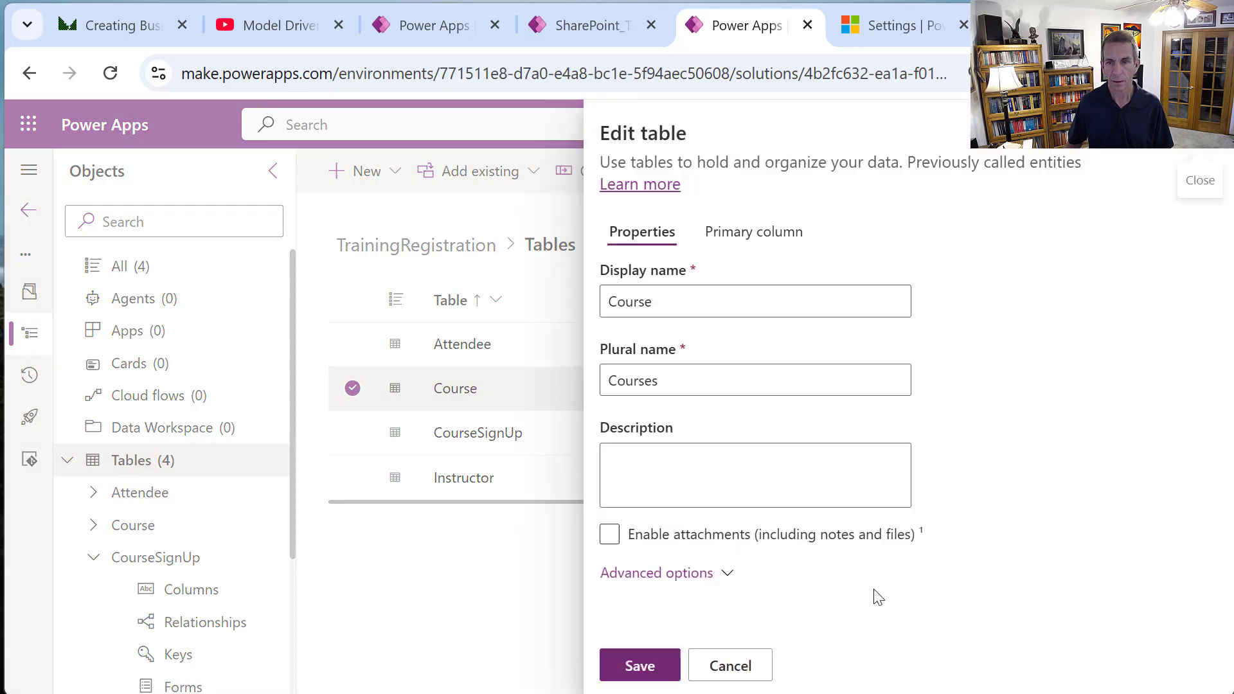
pyautogui.click(704, 578)
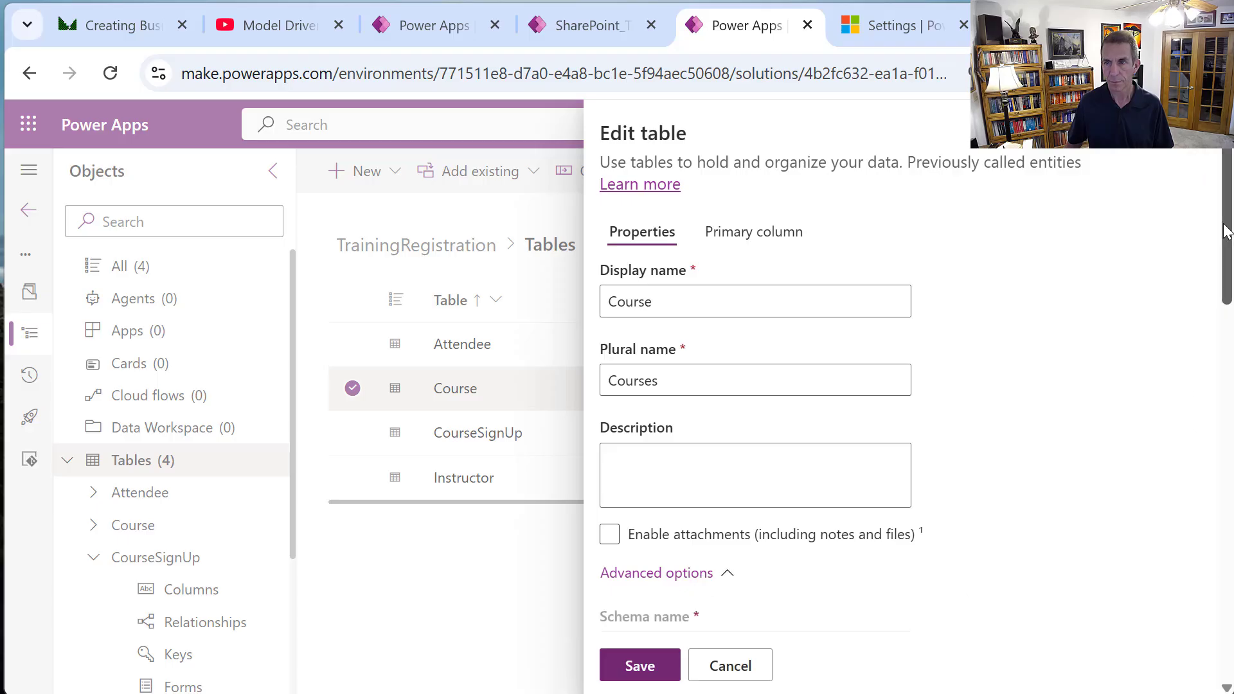
pyautogui.scroll(-15, 1120, 520)
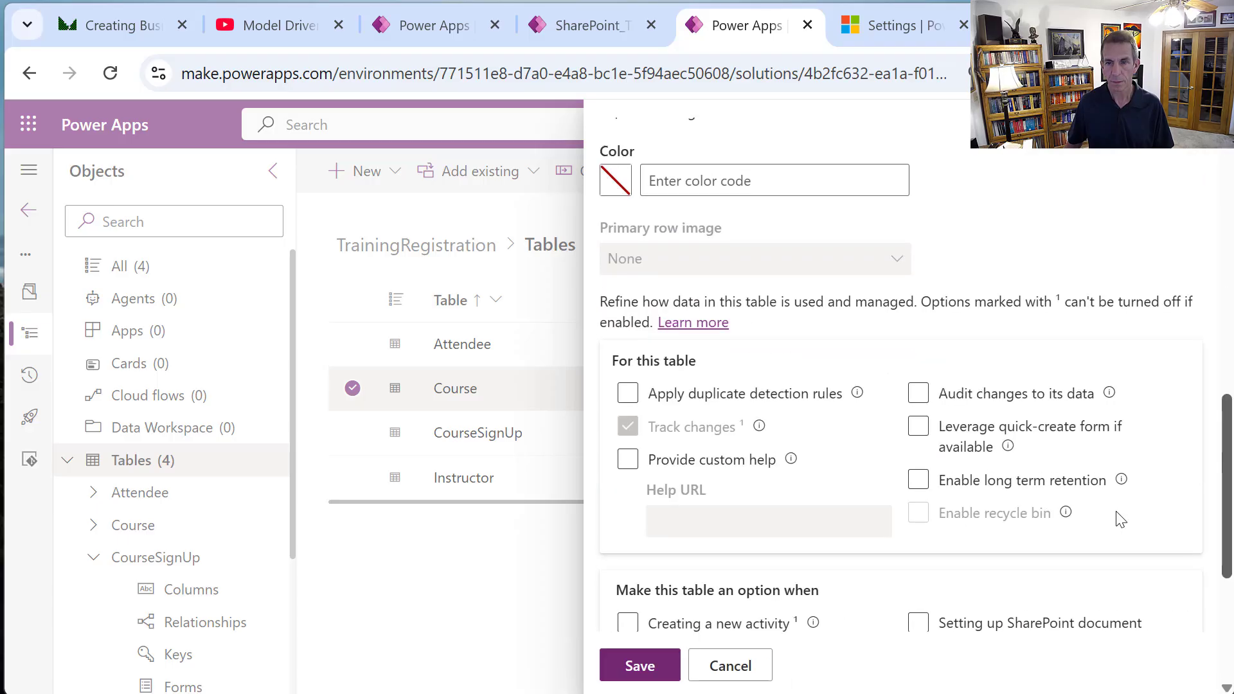
pyautogui.click(919, 395)
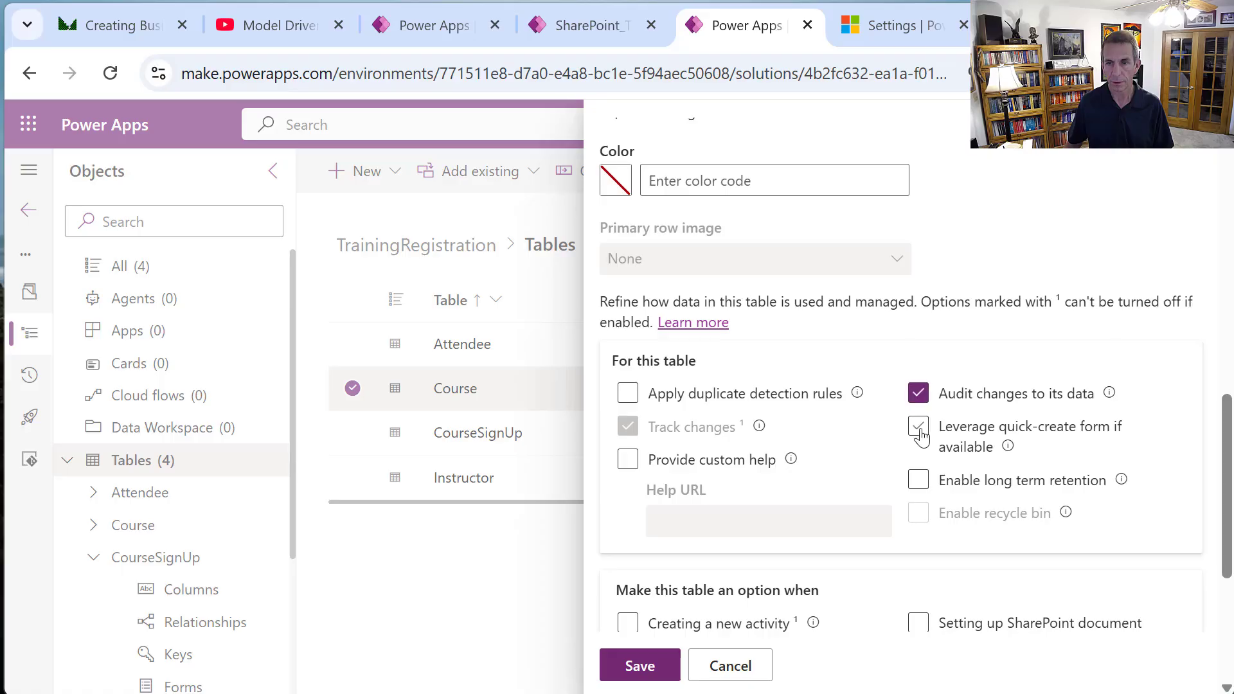
pyautogui.click(919, 427)
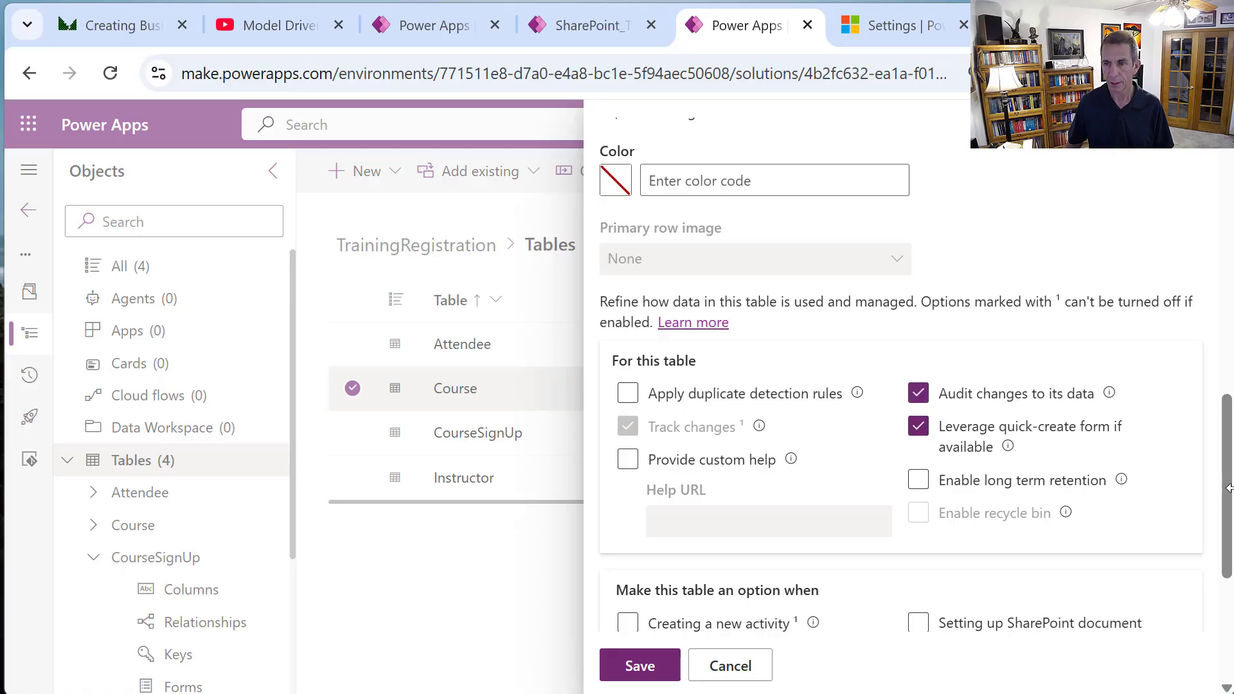
pyautogui.scroll(-3, 697, 496)
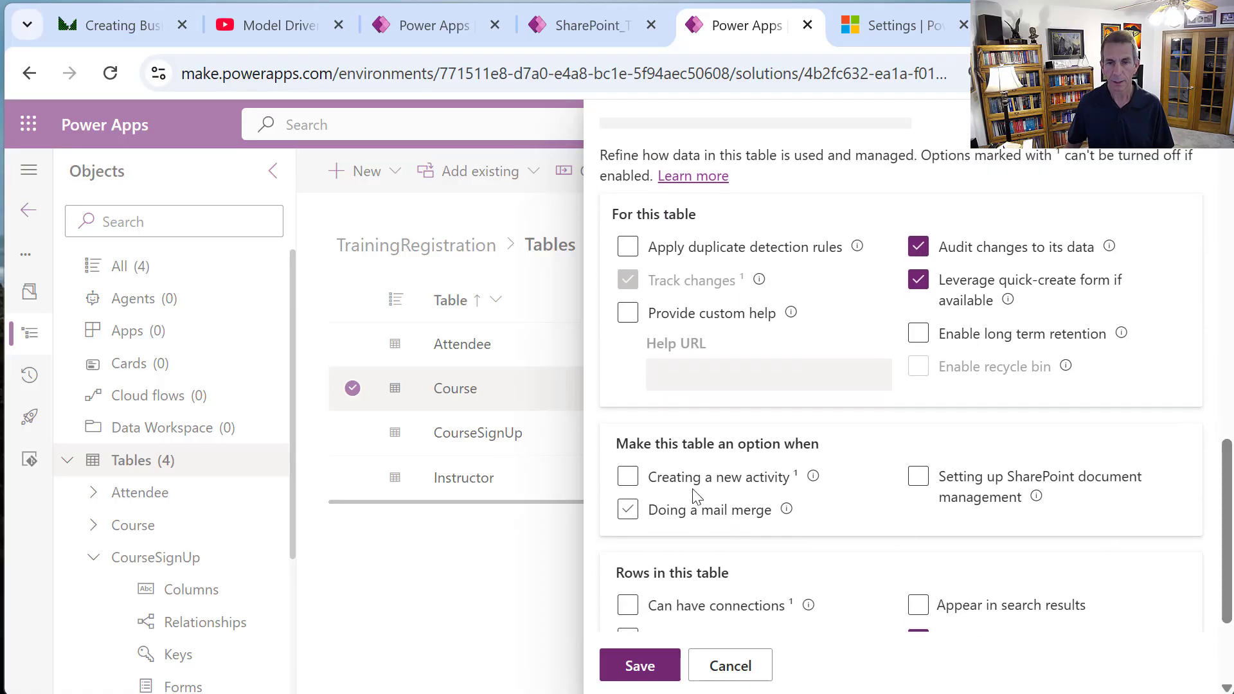
pyautogui.click(654, 664)
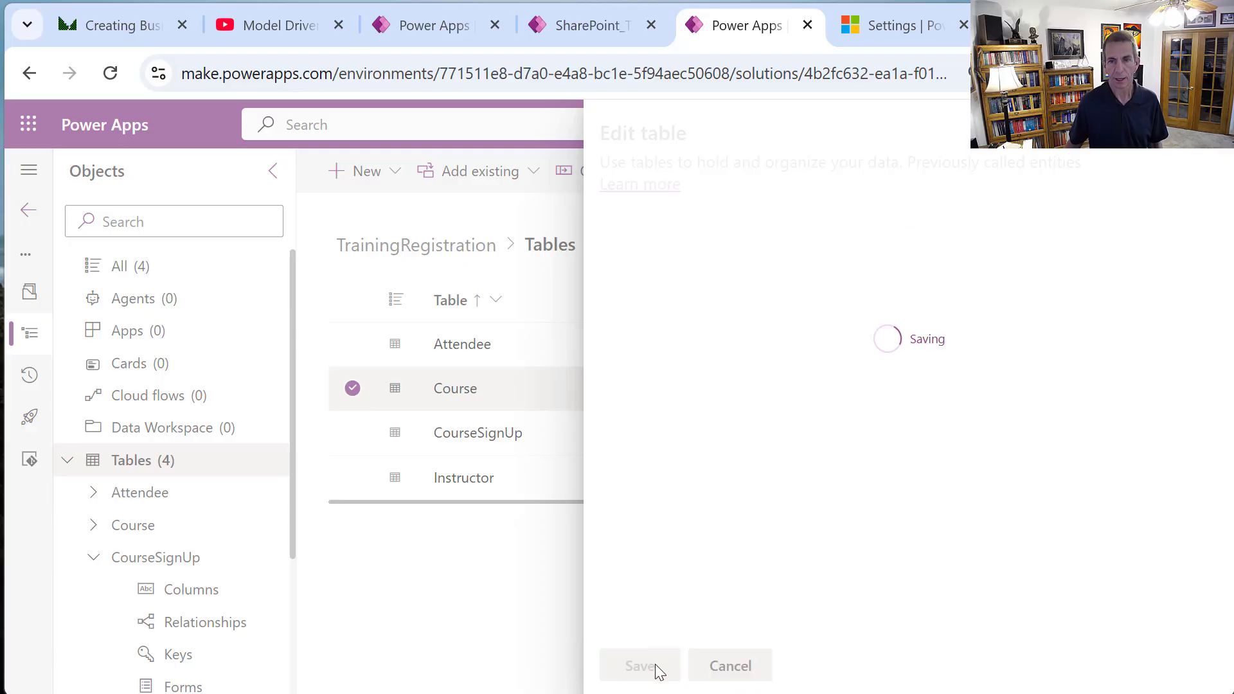
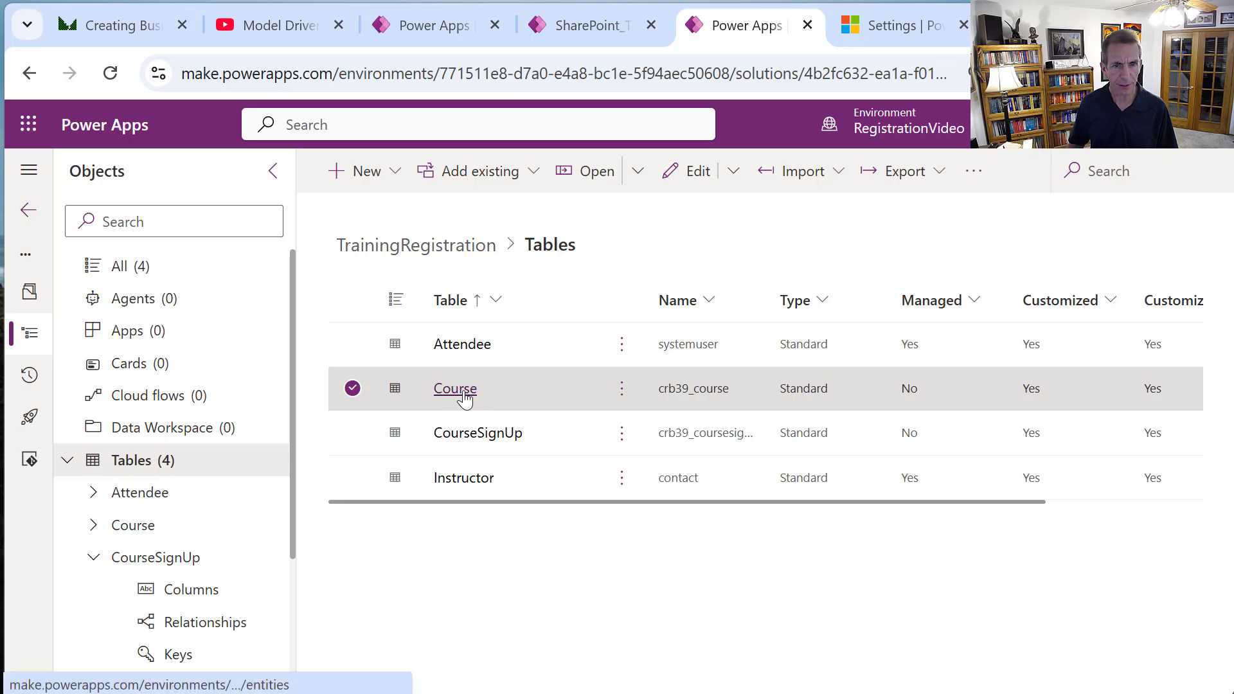
# Go to the Course table's views and open Active Courses for editing.
pyautogui.click(436, 405)
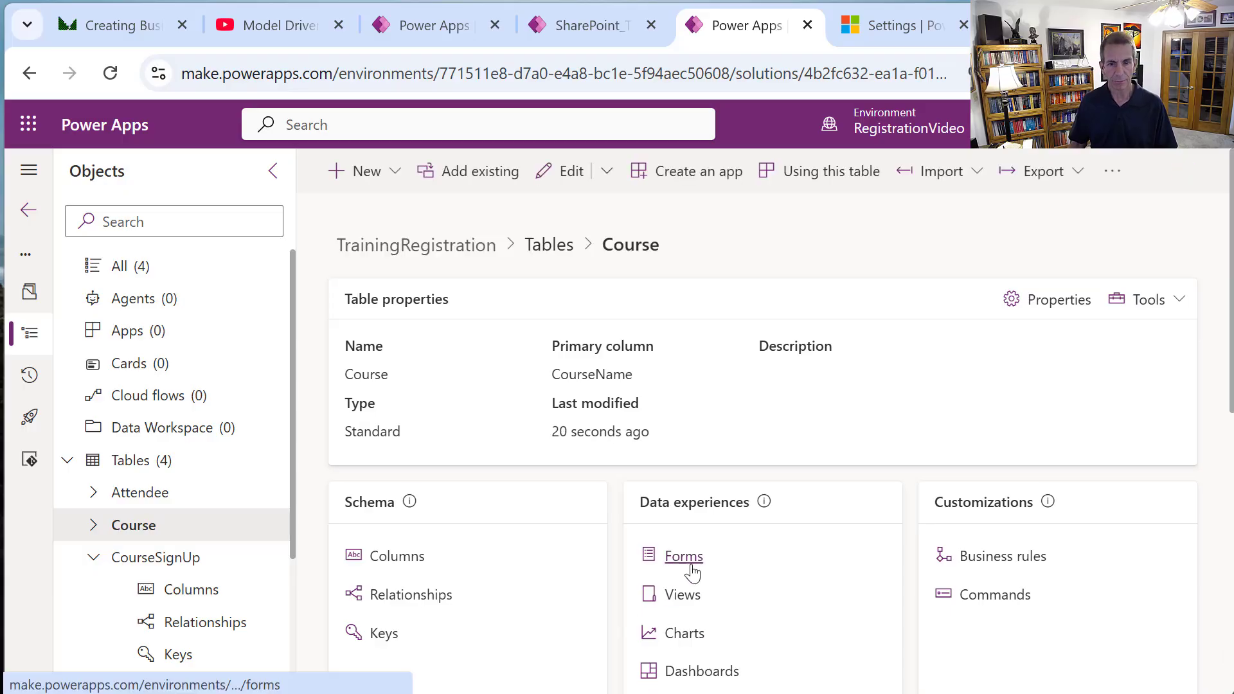
pyautogui.click(682, 597)
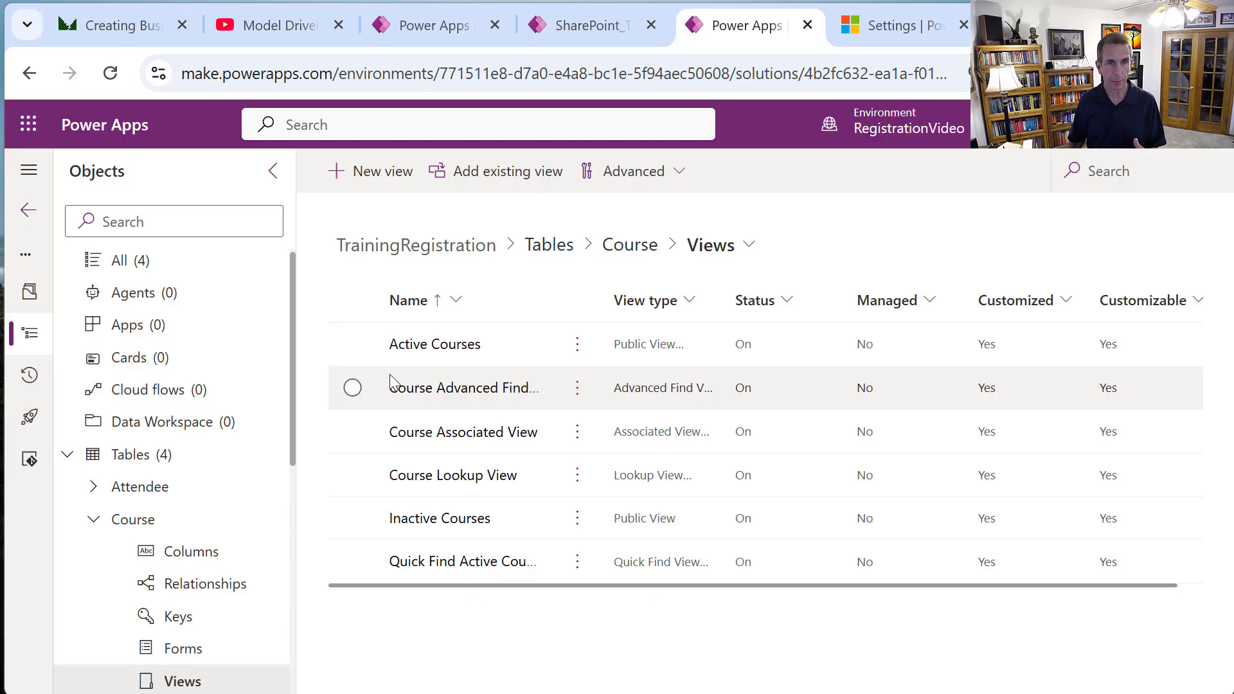
pyautogui.click(436, 345)
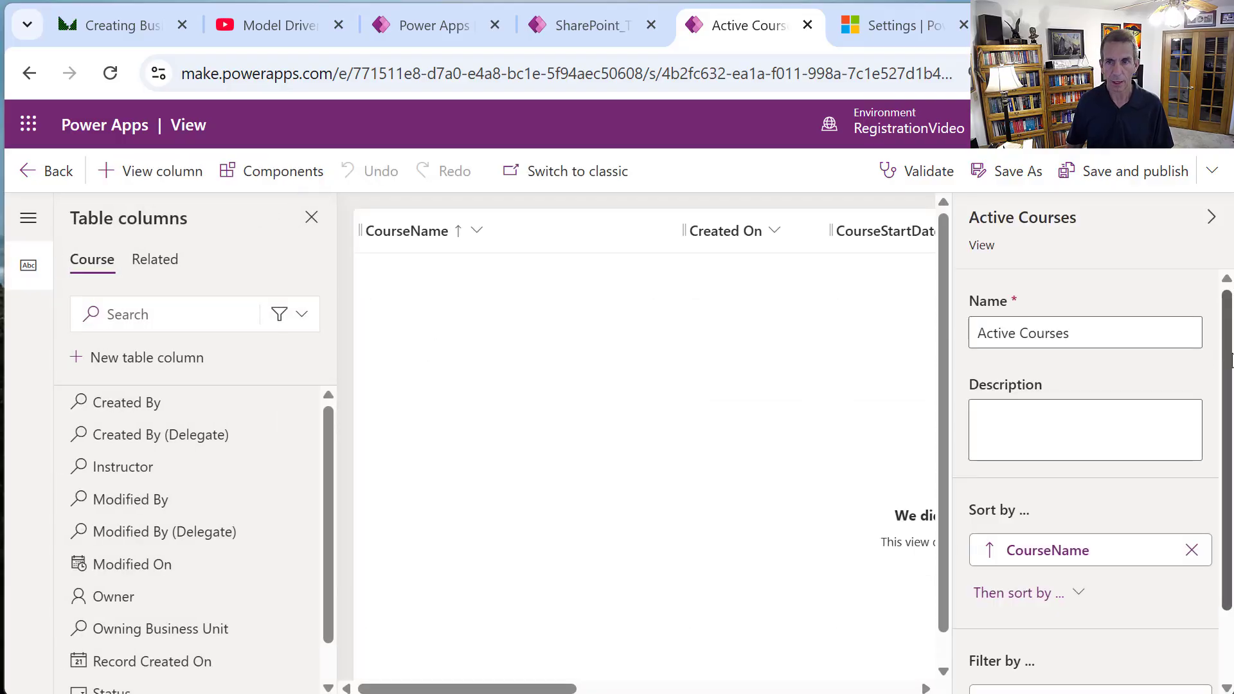
# Collapse the properties pane and remove the Created On column from the view.
pyautogui.click(1213, 220)
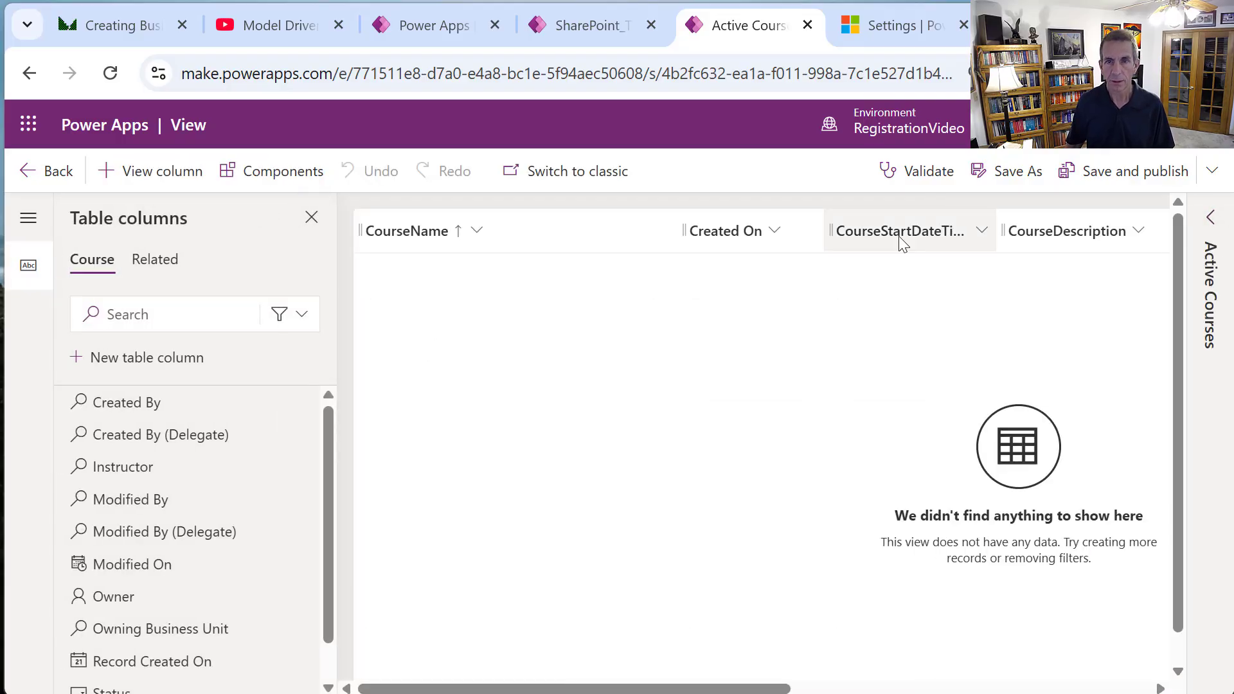
pyautogui.click(769, 239)
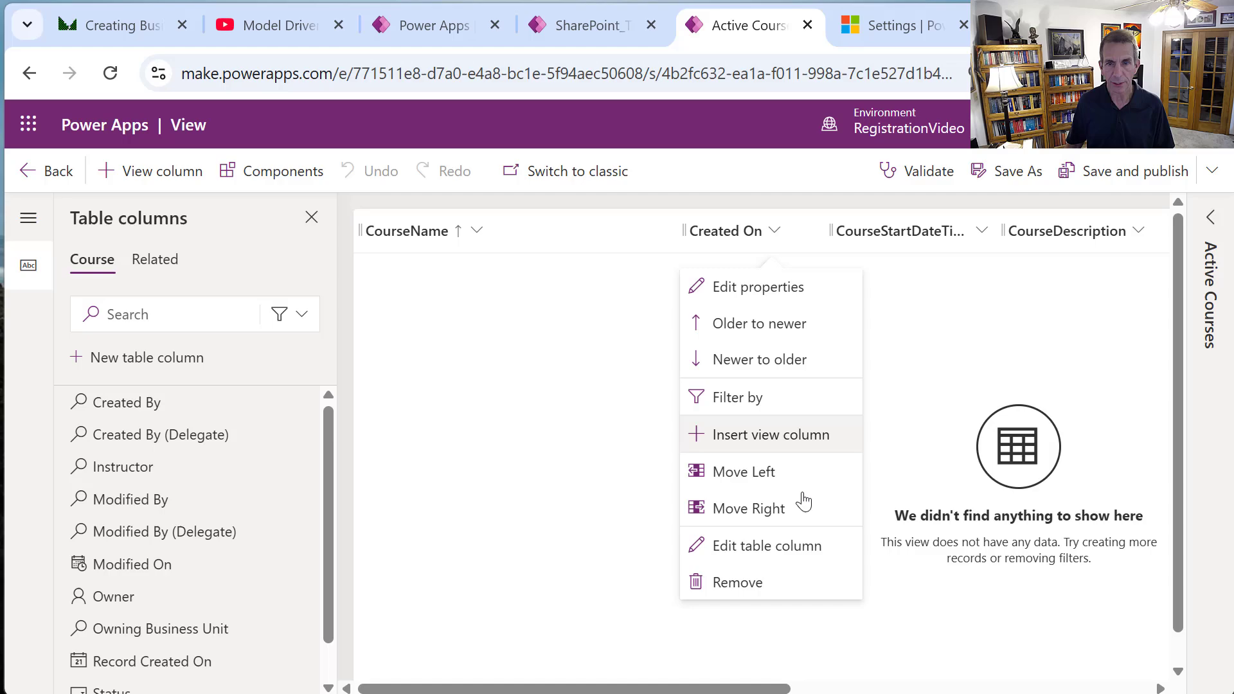
pyautogui.click(756, 584)
pyautogui.moveTo(733, 691); pyautogui.dragTo(1069, 672)
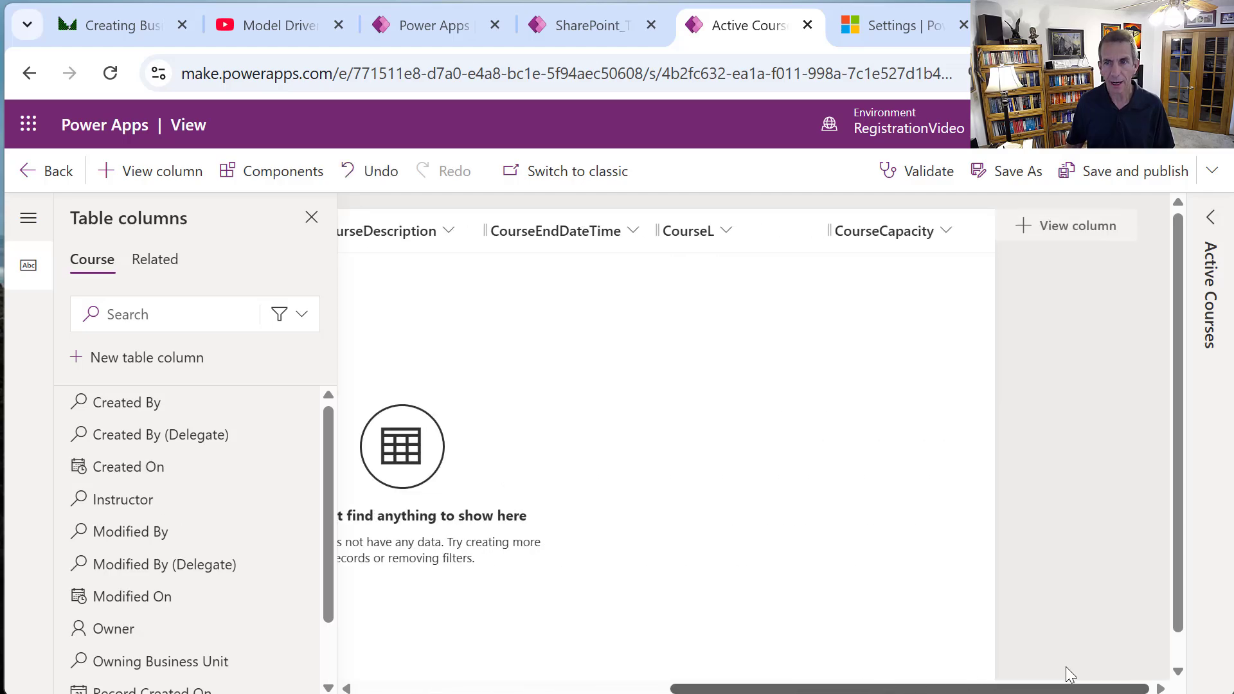
# Add the Instructor column and move it right after CourseName.
pyautogui.click(1052, 226)
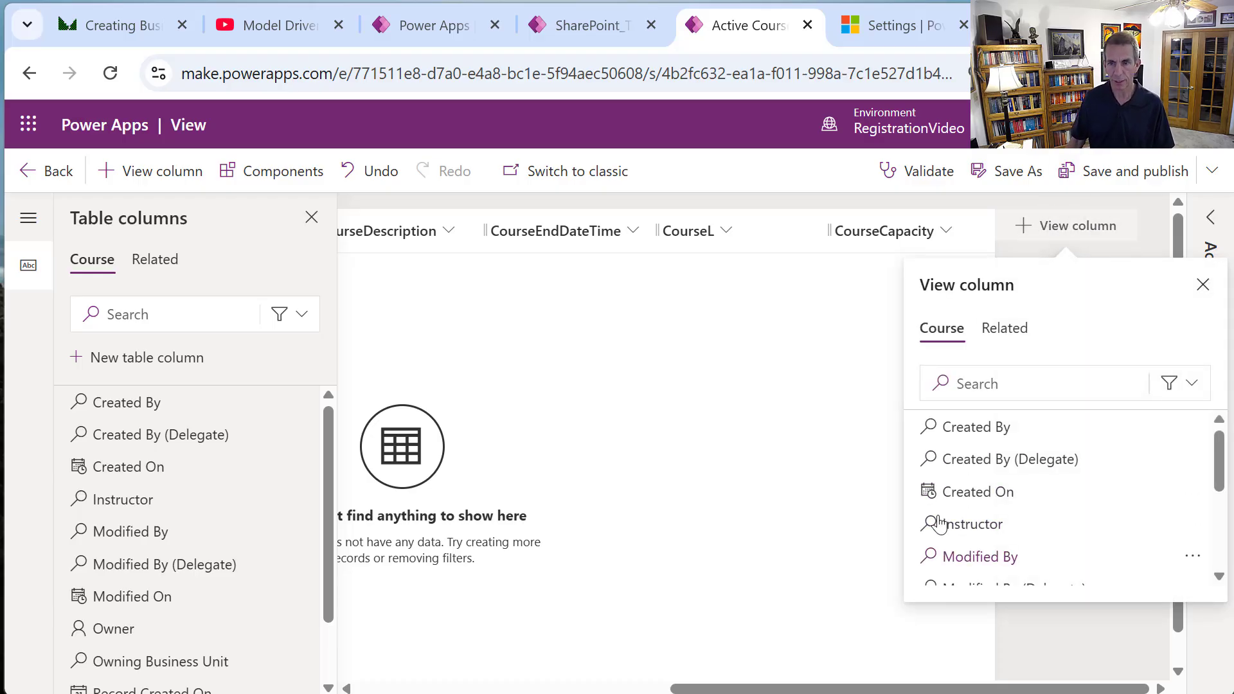
pyautogui.click(959, 524)
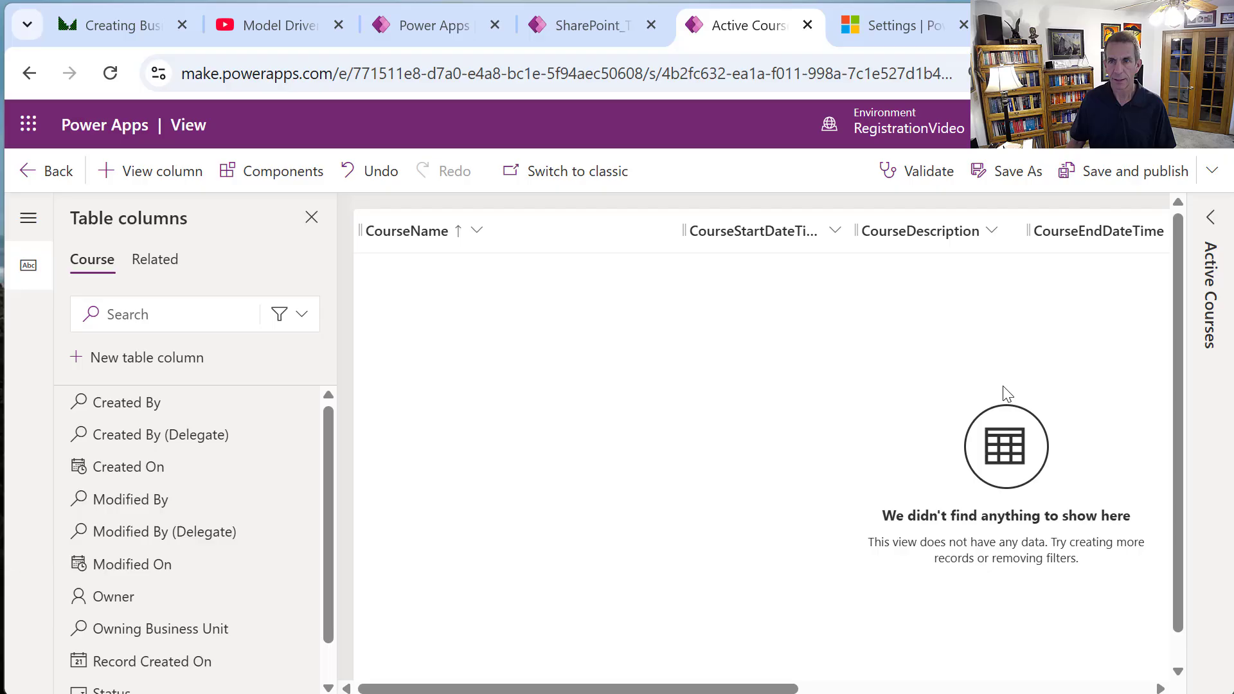
pyautogui.click(865, 691)
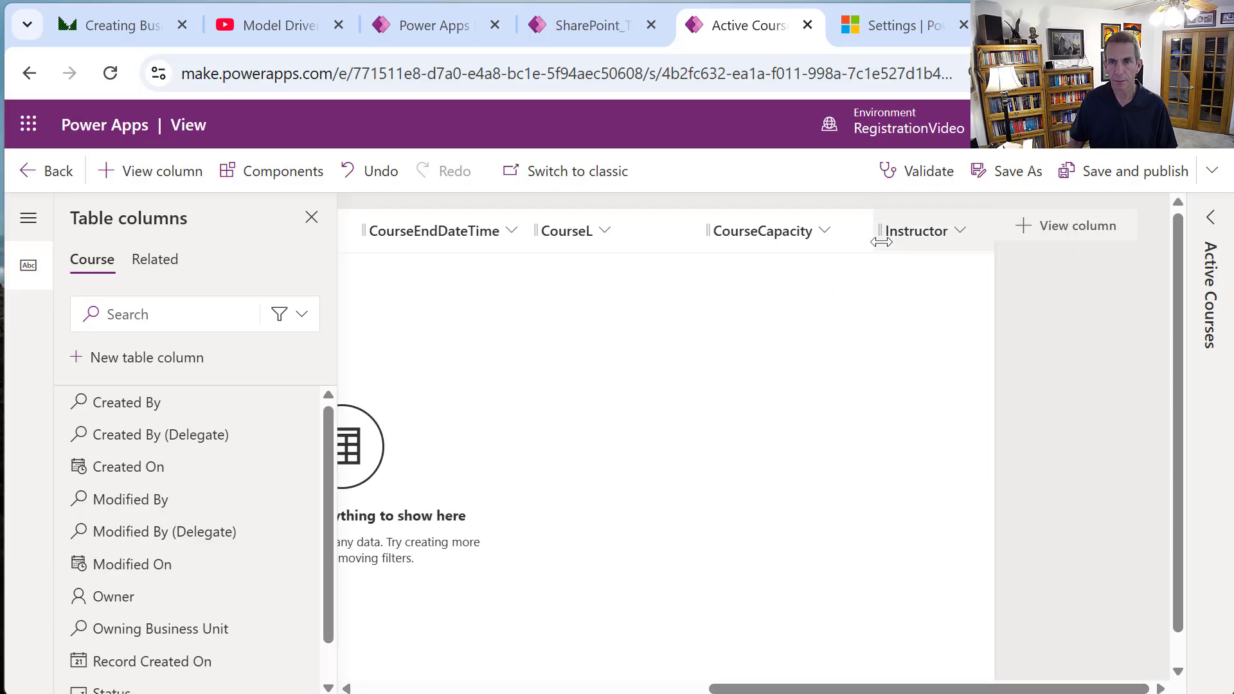
pyautogui.moveTo(881, 243); pyautogui.dragTo(594, 252)
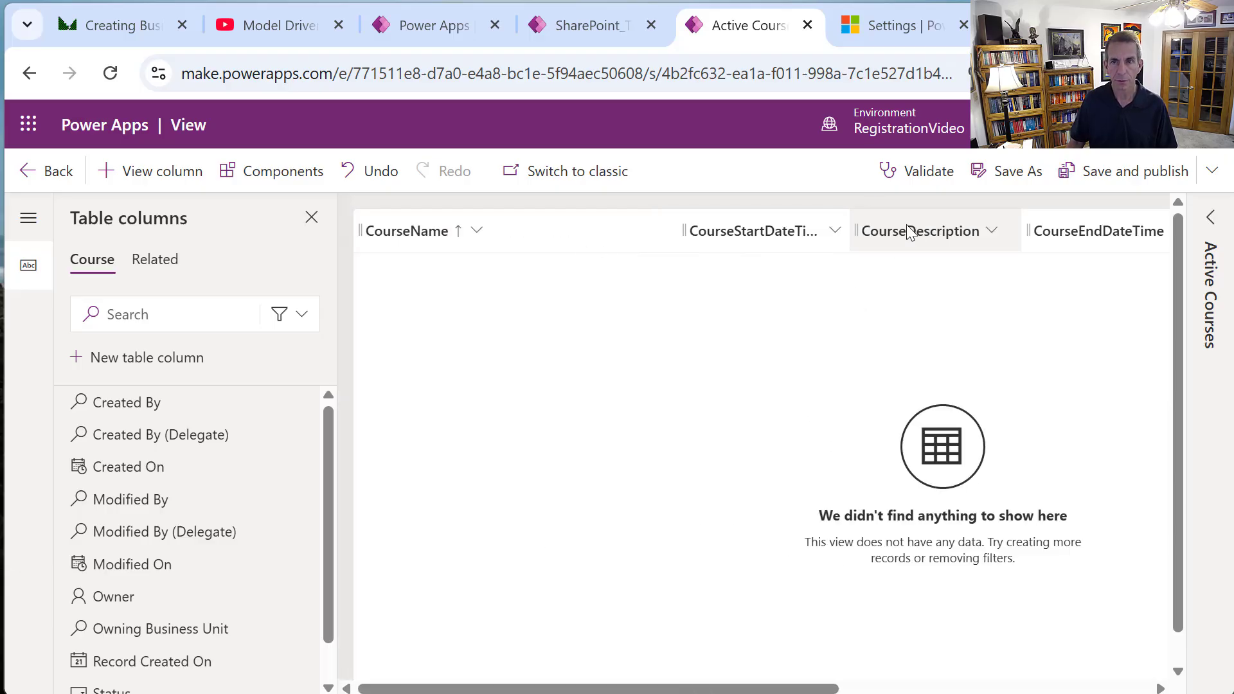
pyautogui.click(935, 689)
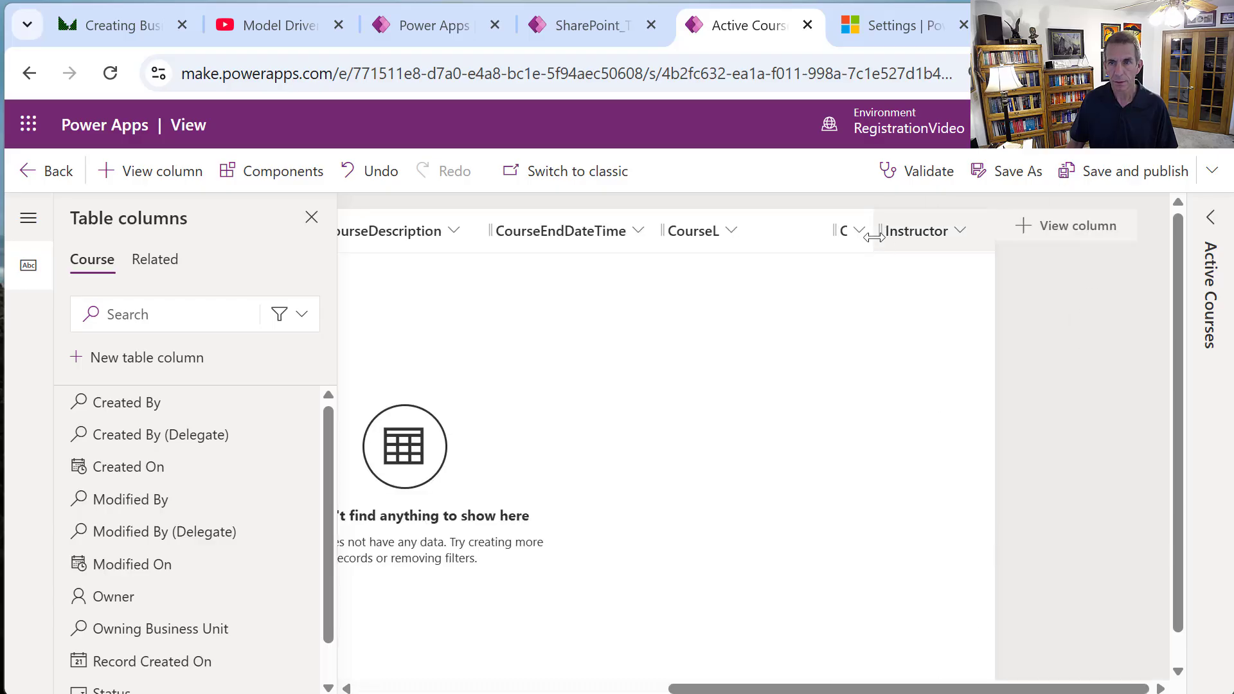
pyautogui.moveTo(886, 238)
pyautogui.mouseDown()
pyautogui.moveTo(812, 255)
pyautogui.moveTo(432, 243)
pyautogui.moveTo(295, 219)
pyautogui.moveTo(434, 252)
pyautogui.moveTo(405, 239)
pyautogui.moveTo(556, 225)
pyautogui.moveTo(526, 233)
pyautogui.mouseUp()
pyautogui.click(1002, 689)
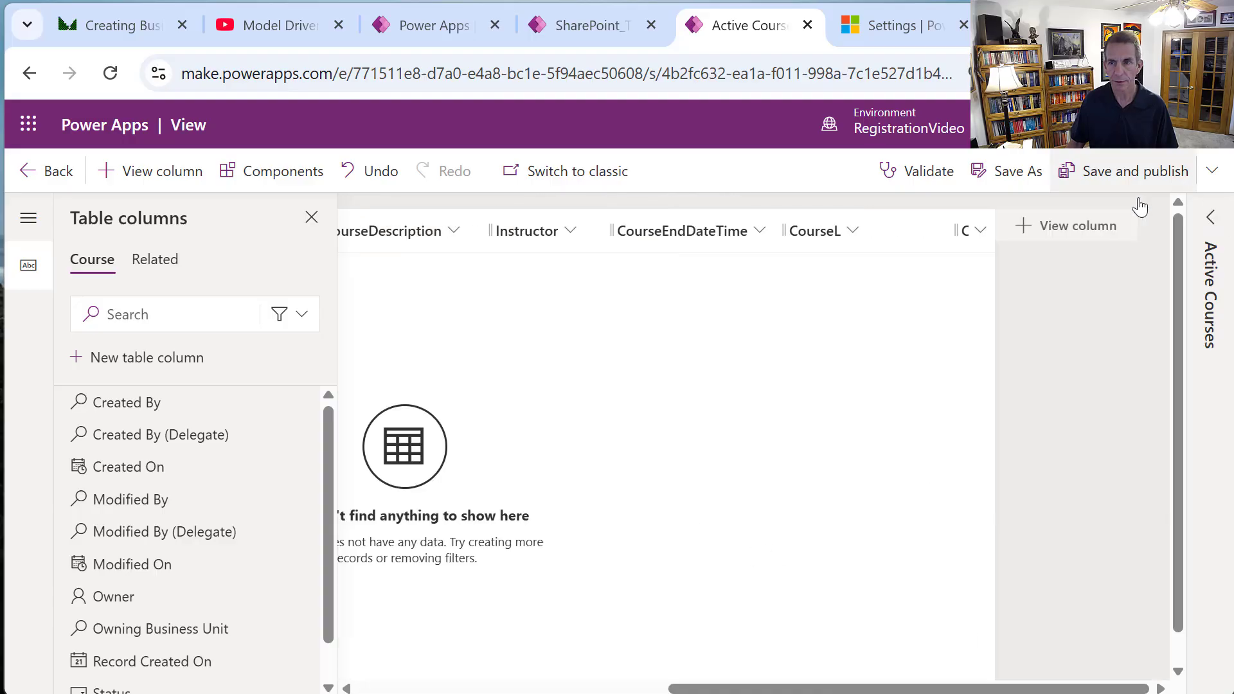
pyautogui.moveTo(698, 691); pyautogui.dragTo(387, 689)
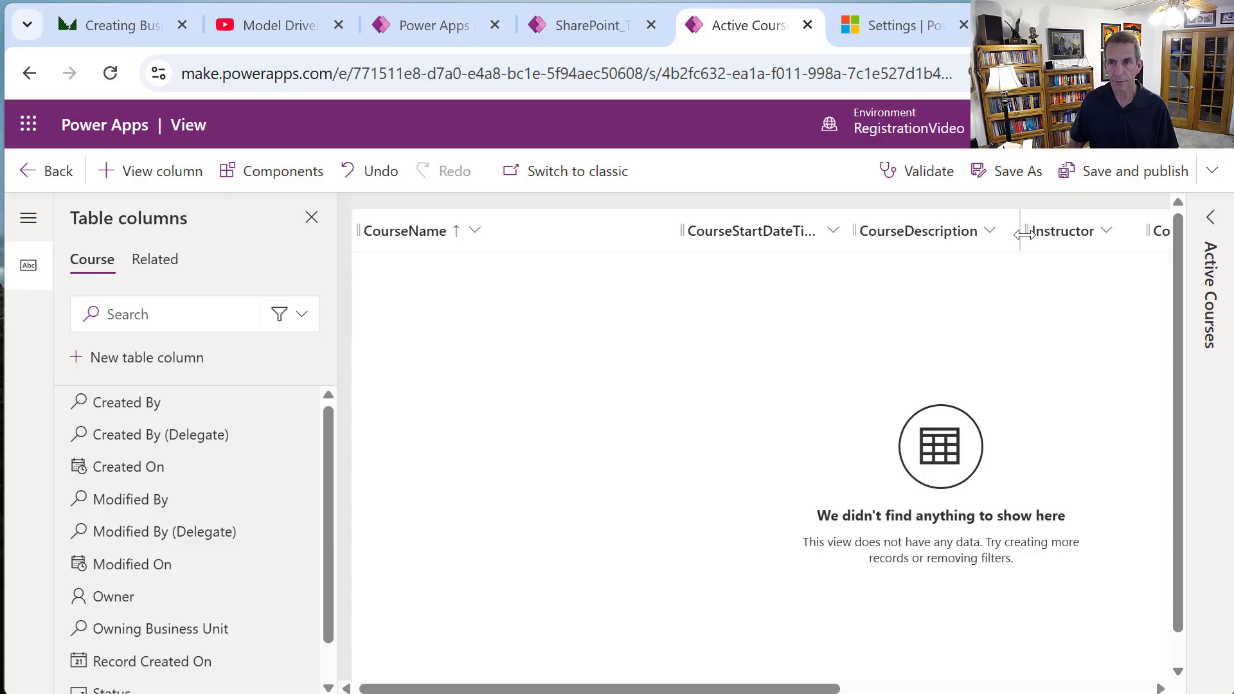
pyautogui.moveTo(1027, 228)
pyautogui.mouseDown()
pyautogui.moveTo(892, 250)
pyautogui.moveTo(749, 246)
pyautogui.mouseUp()
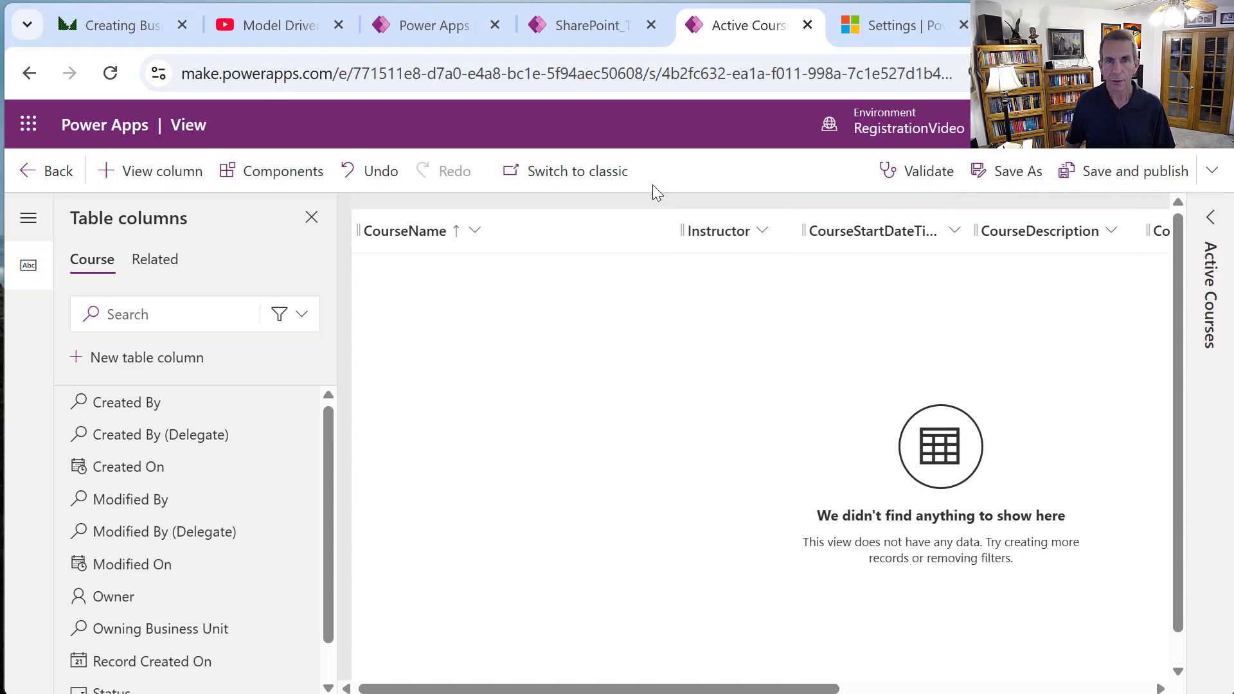
# Add the Power Apps grid control to the view's components.
pyautogui.click(292, 176)
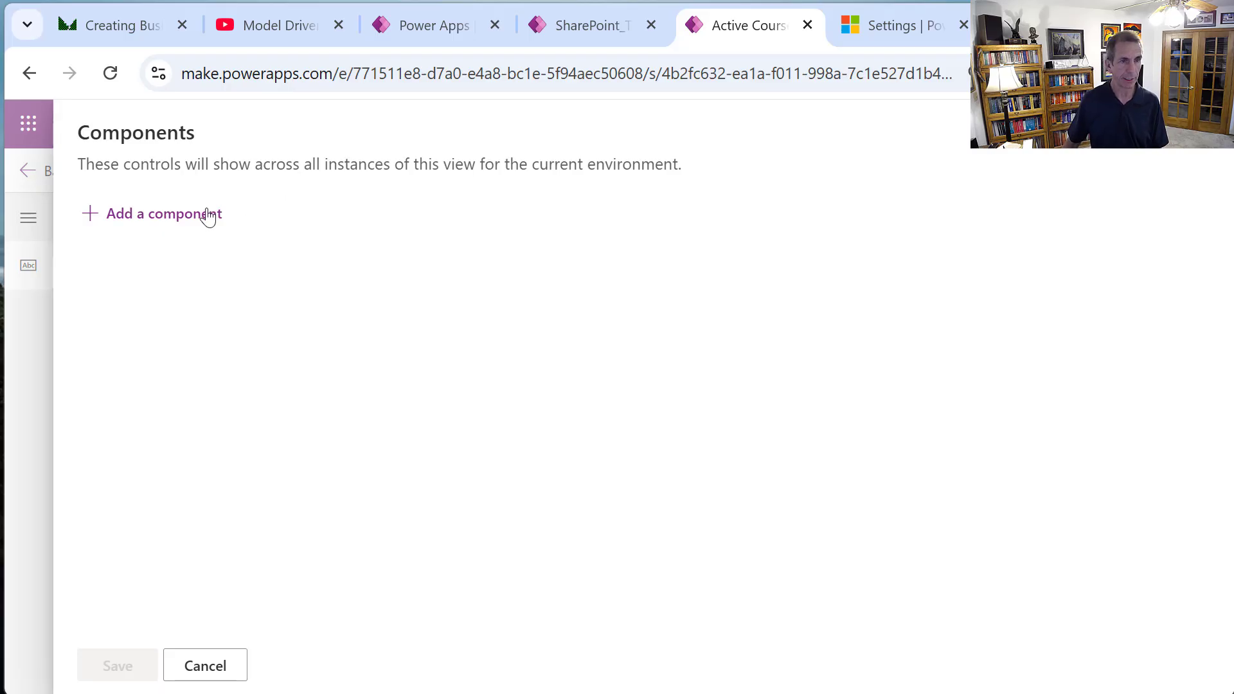
pyautogui.click(186, 221)
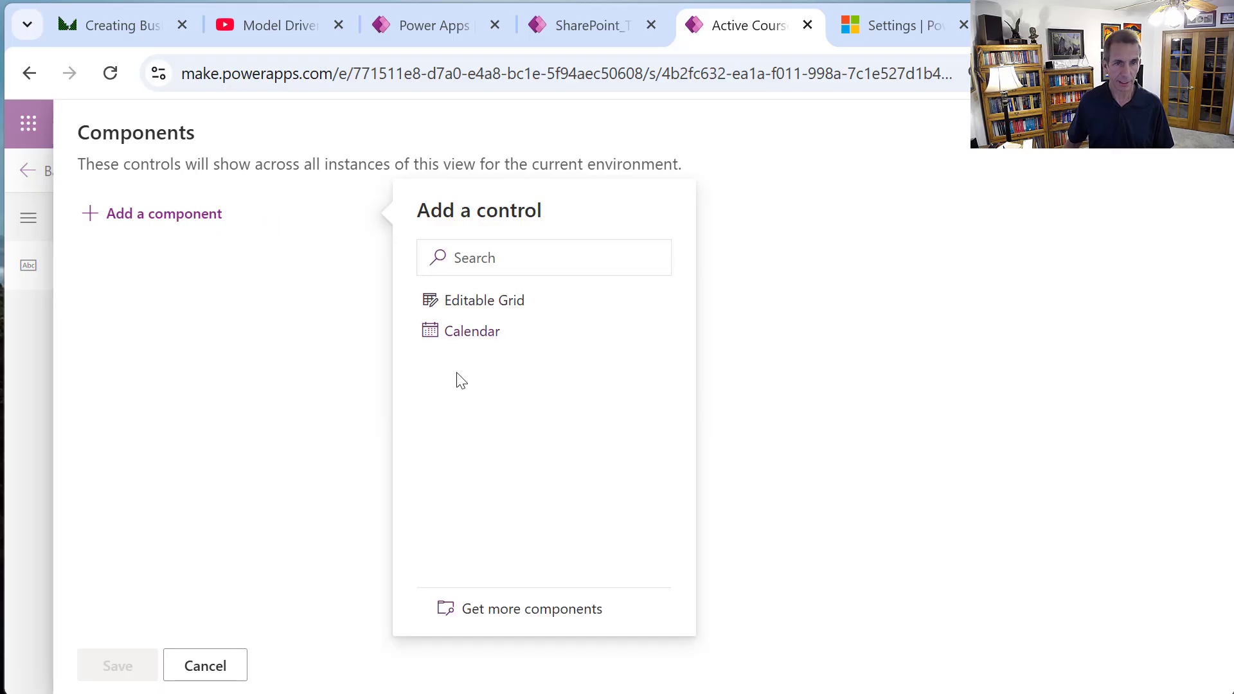
pyautogui.click(534, 627)
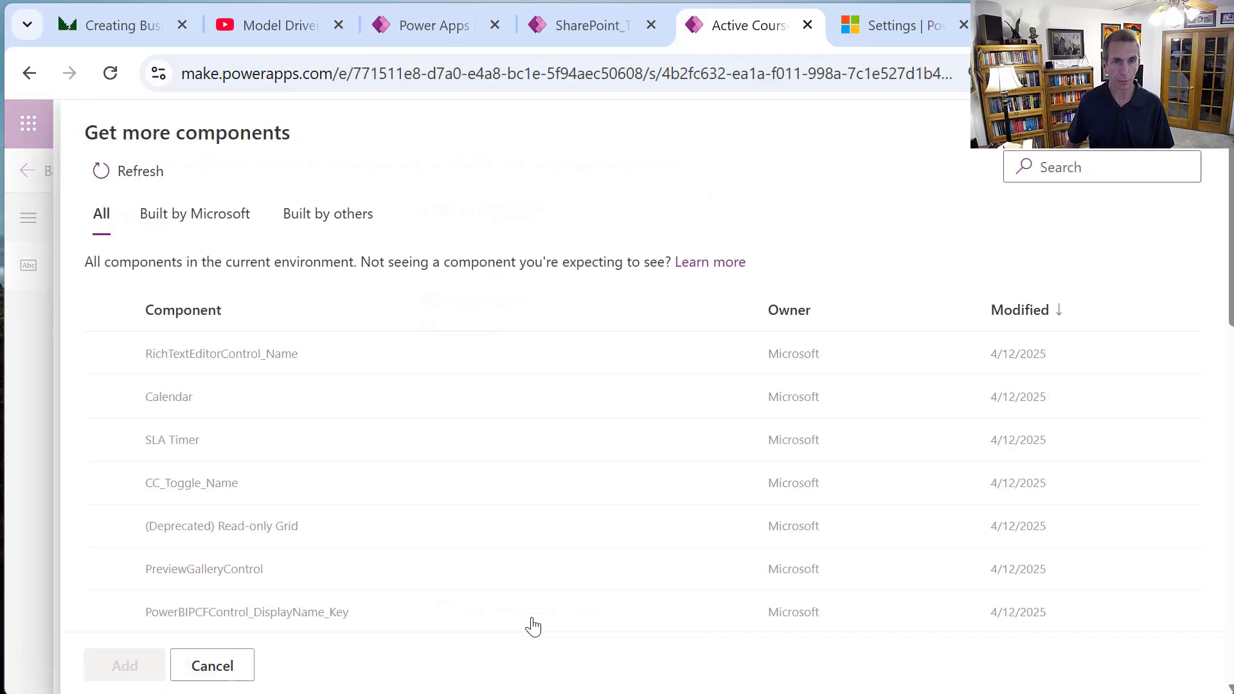
pyautogui.click(1115, 180)
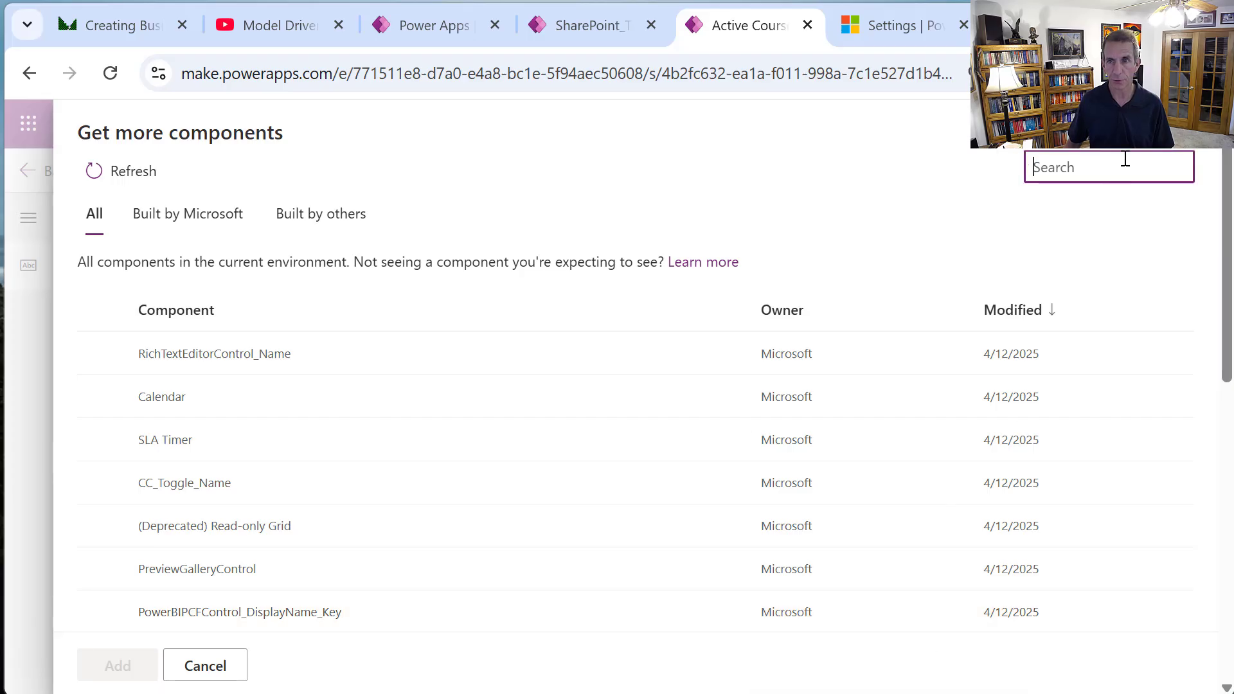
pyautogui.write('Power App')
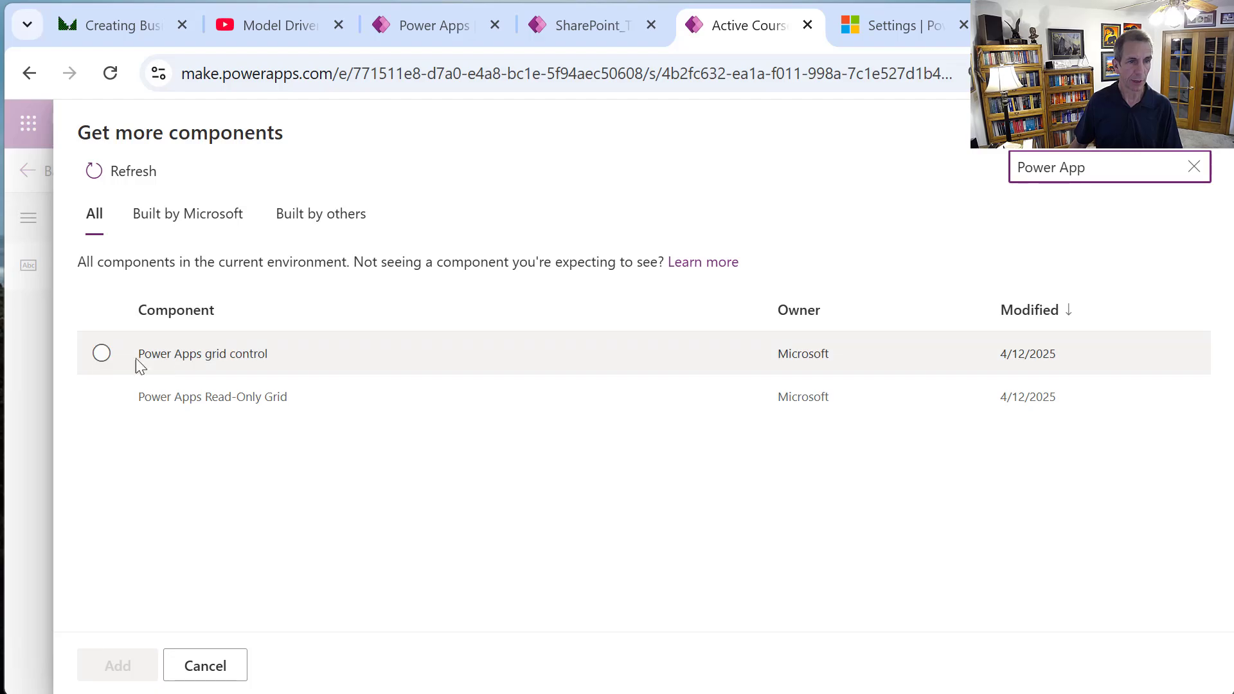
pyautogui.click(103, 354)
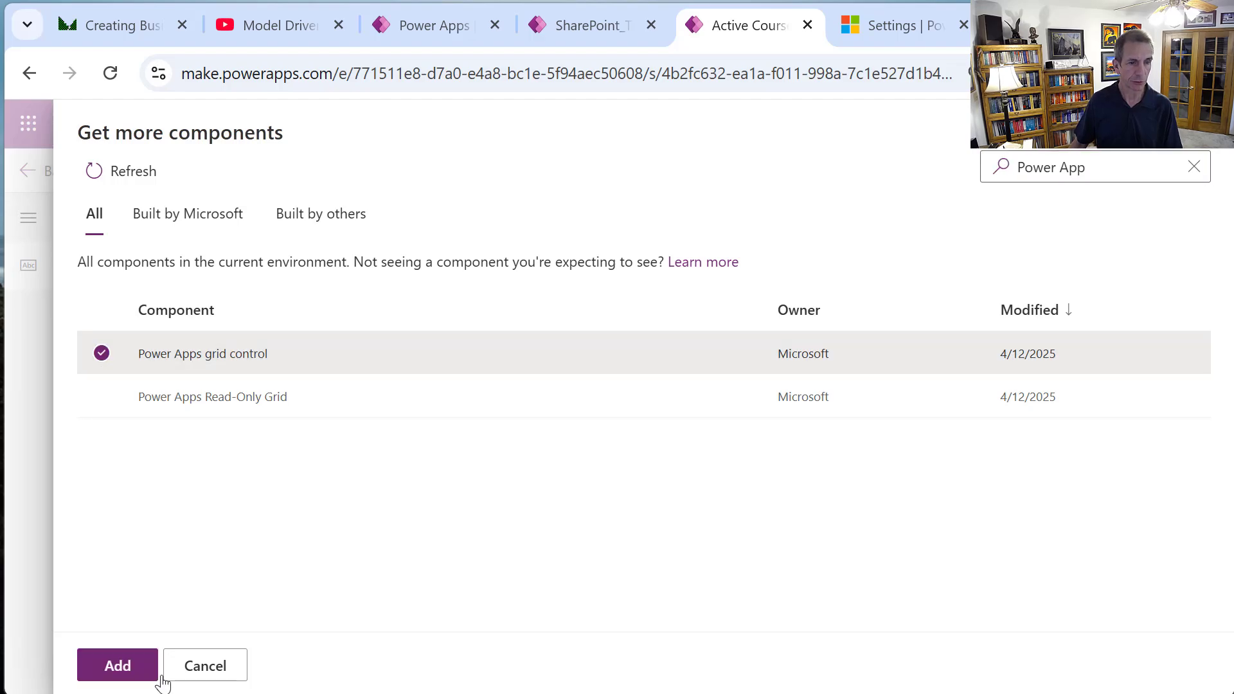
pyautogui.click(98, 665)
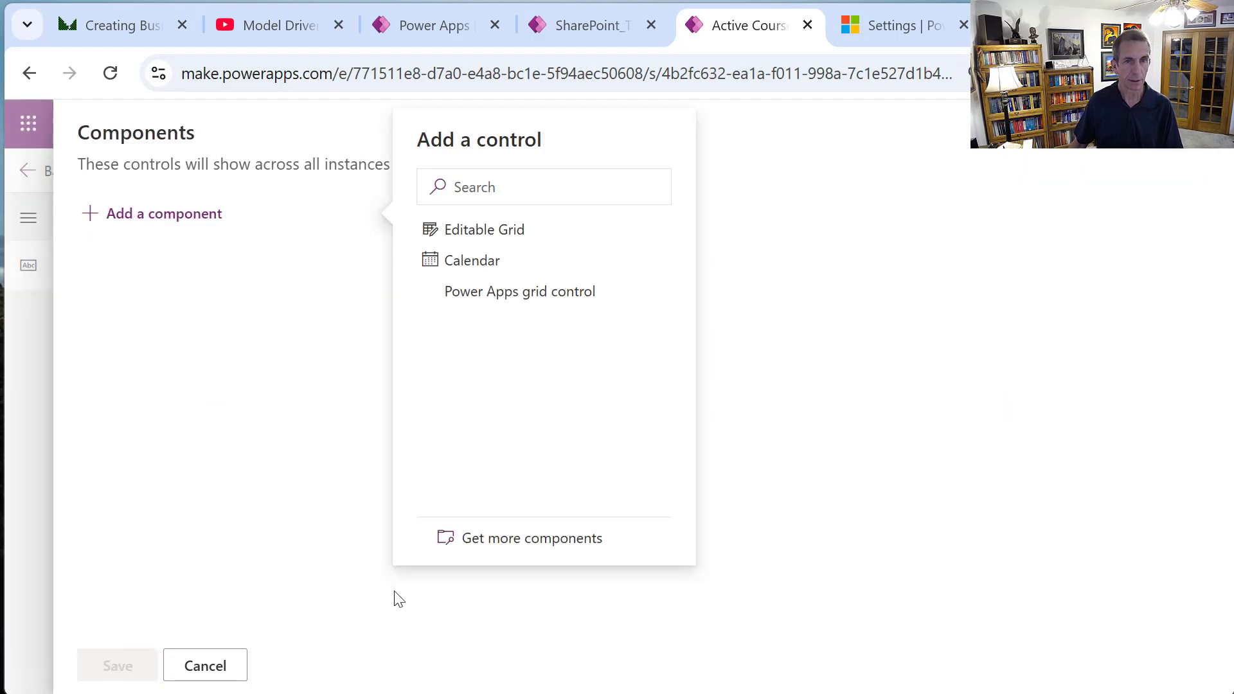
# Configure the grid with CourseSignUps child items, Active CourseSignUps view and Course lookup, then save.
pyautogui.click(504, 292)
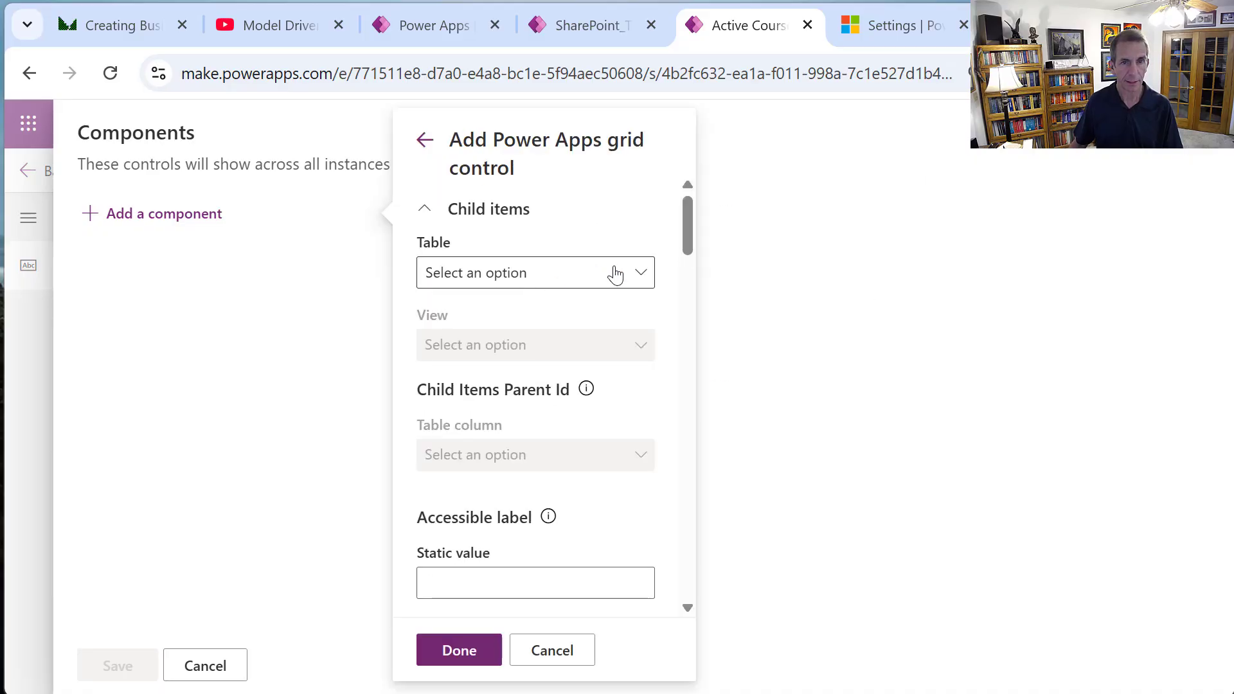
pyautogui.click(615, 275)
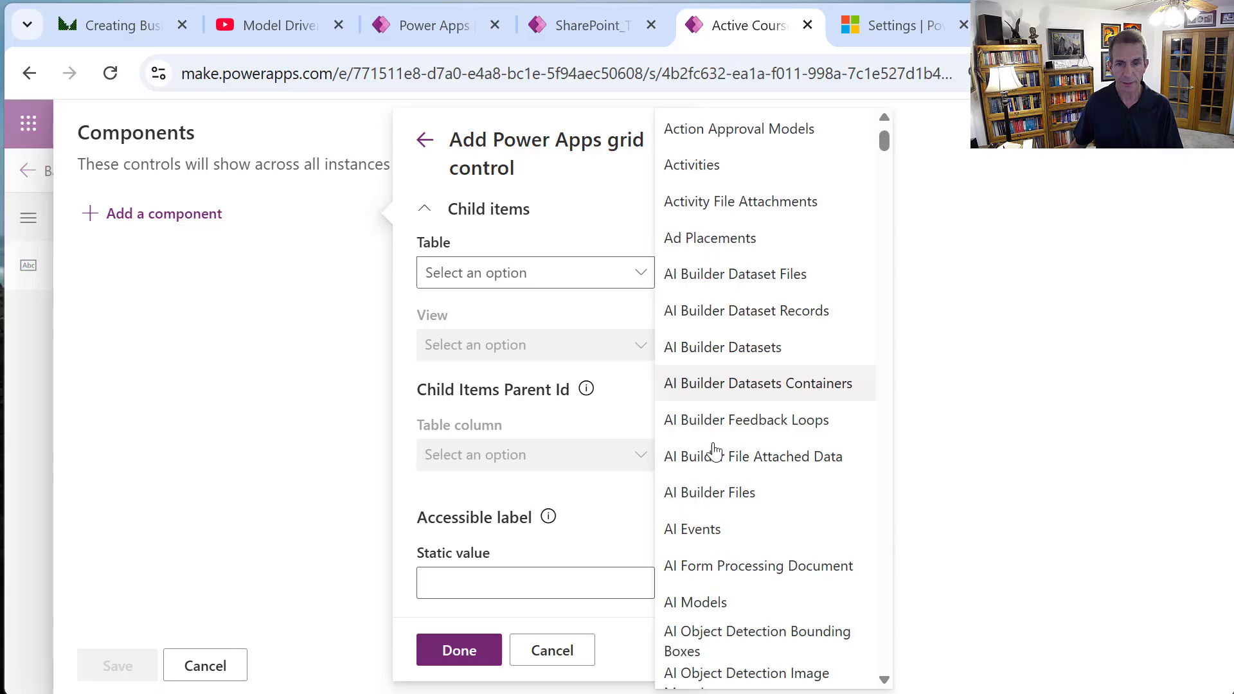
pyautogui.scroll(-15, 715, 450)
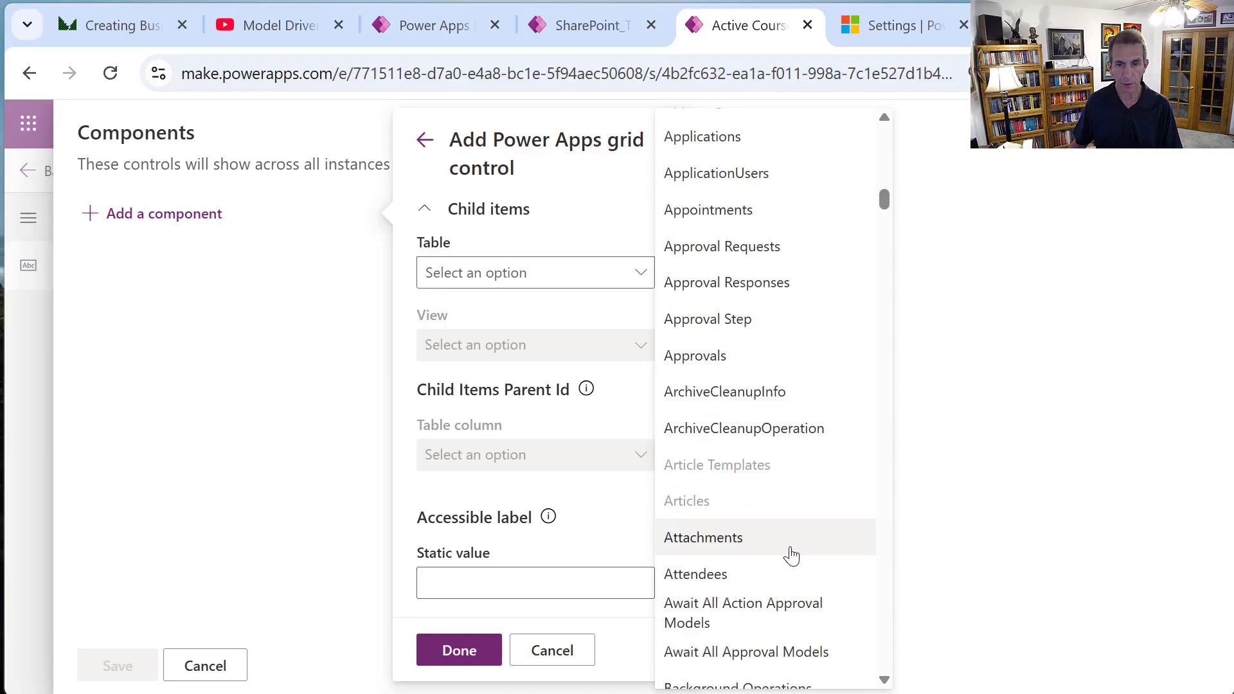
pyautogui.scroll(-10, 791, 555)
pyautogui.scroll(-7, 795, 550)
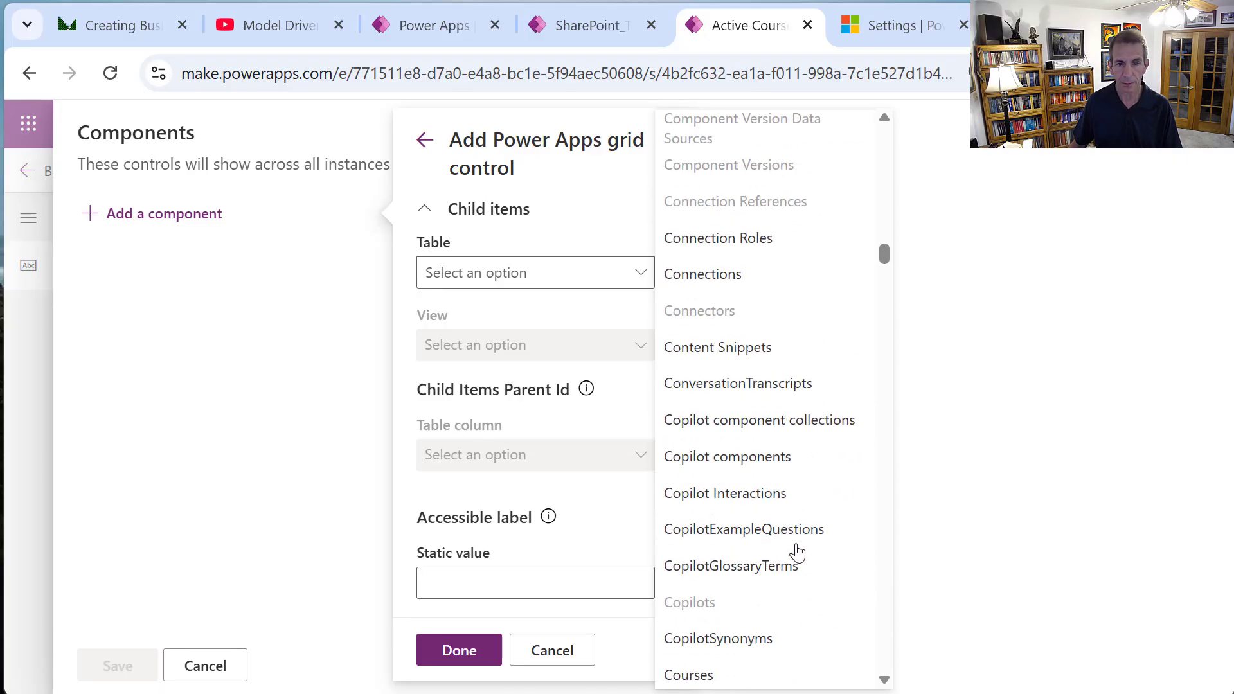
pyautogui.scroll(-5, 794, 551)
pyautogui.click(730, 382)
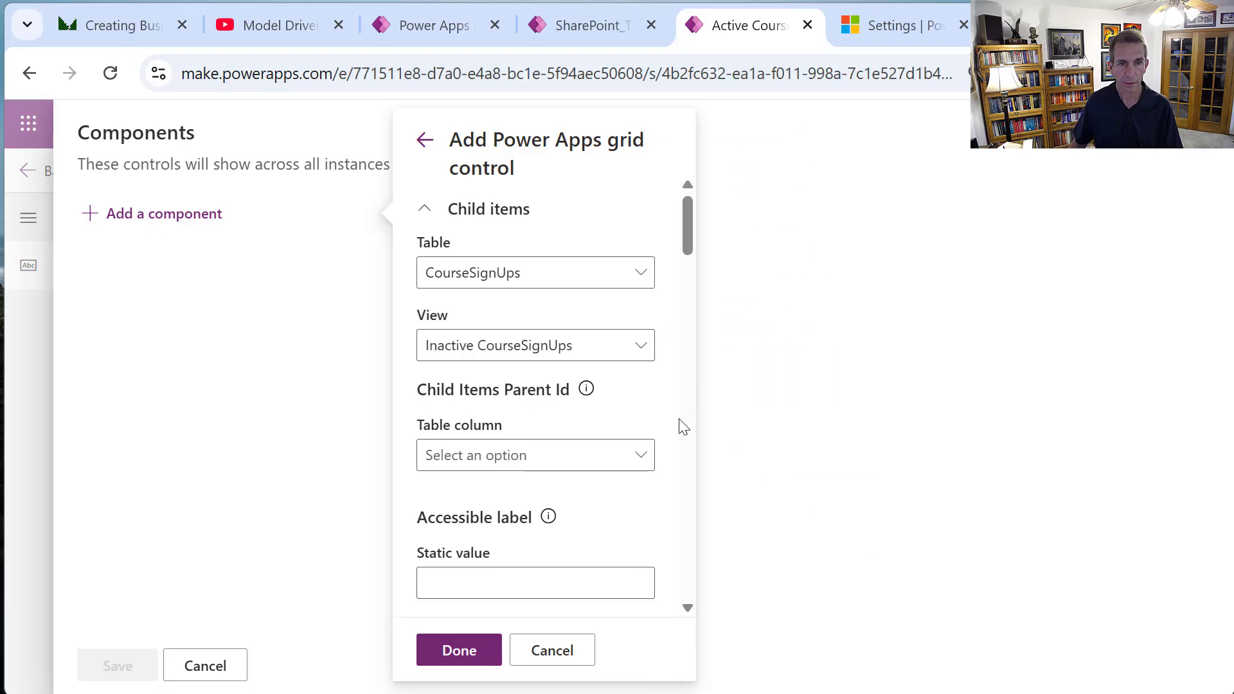
pyautogui.click(642, 349)
pyautogui.click(537, 457)
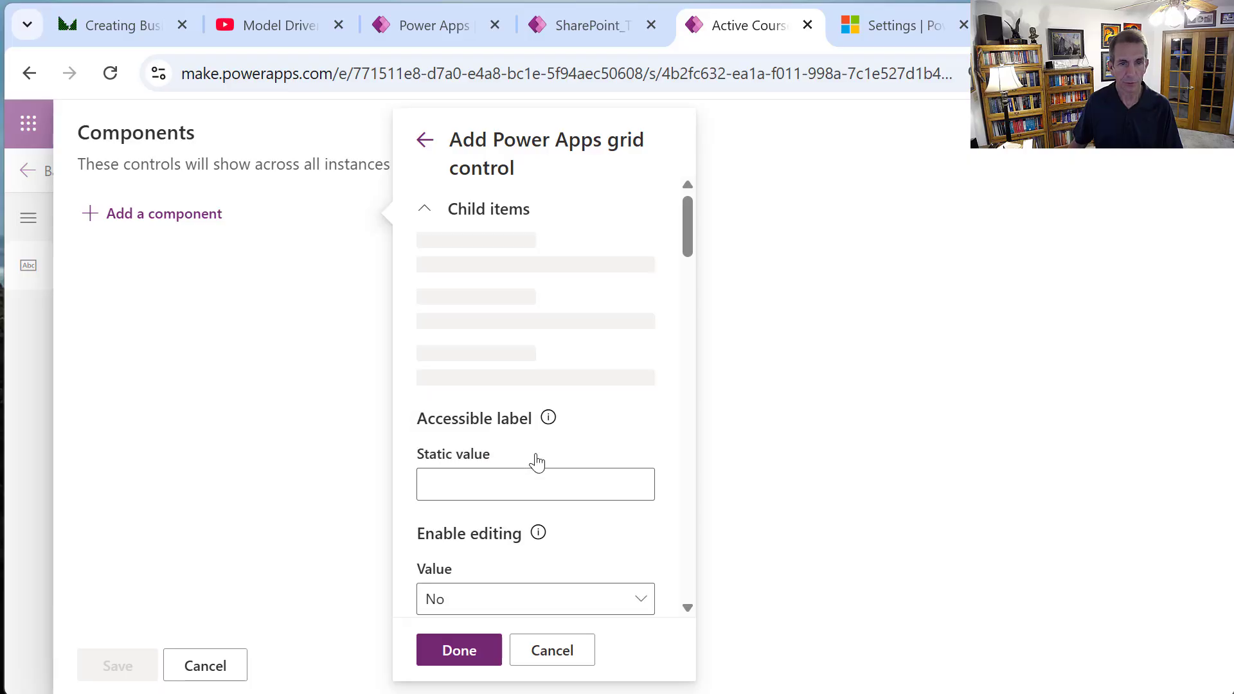
pyautogui.click(640, 458)
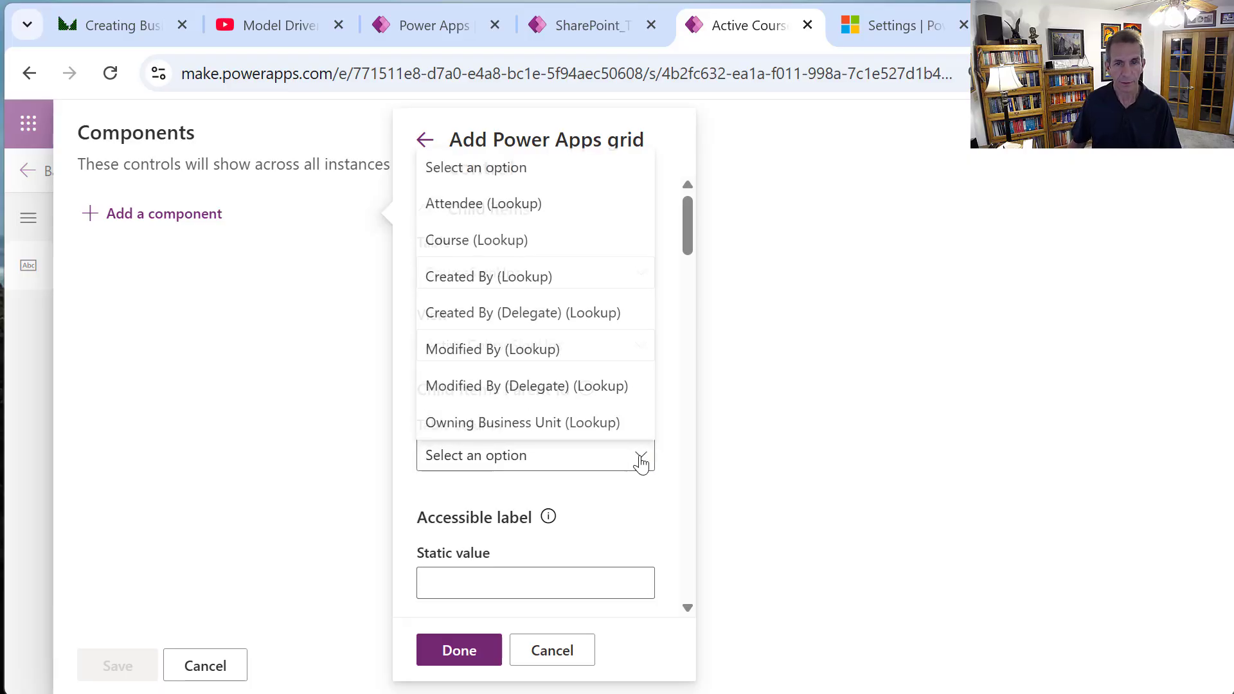
pyautogui.click(502, 241)
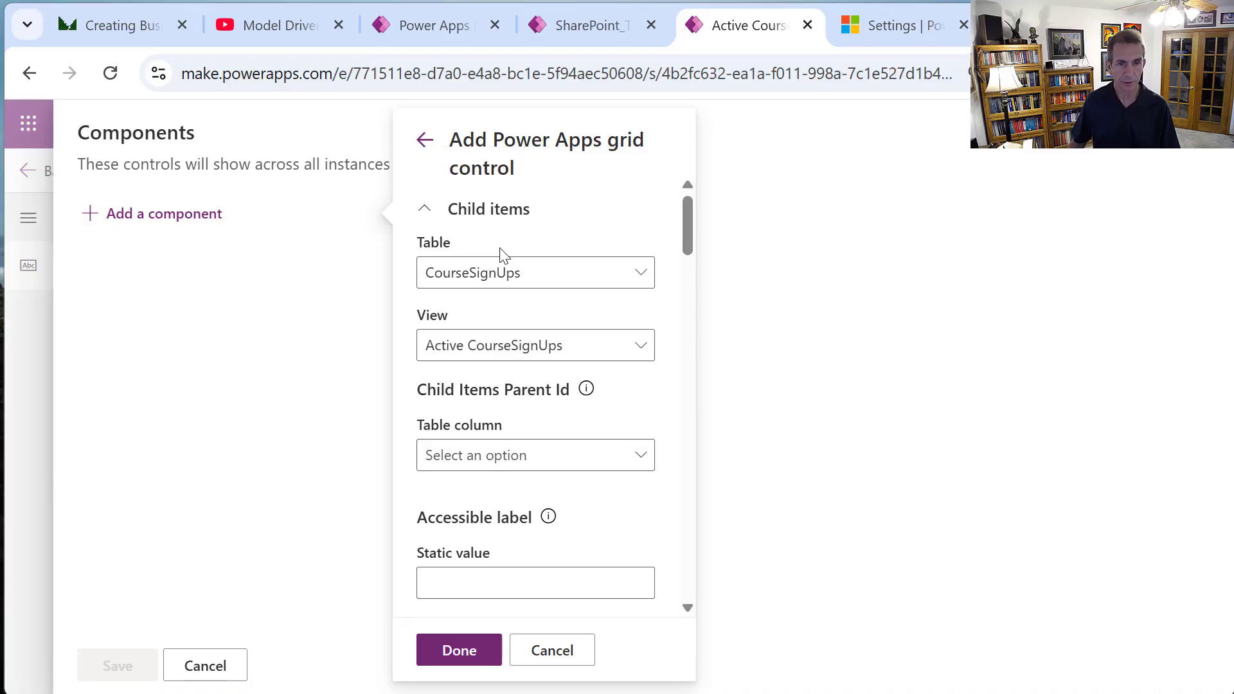
pyautogui.scroll(-7, 524, 611)
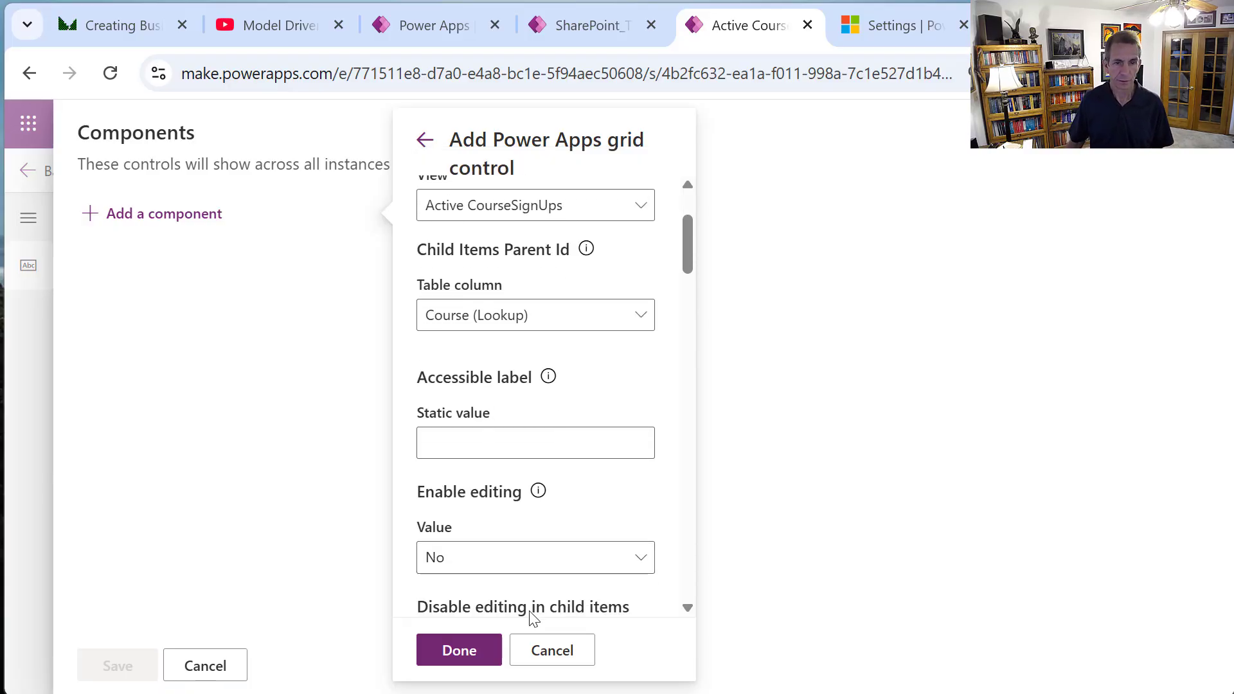
pyautogui.click(460, 652)
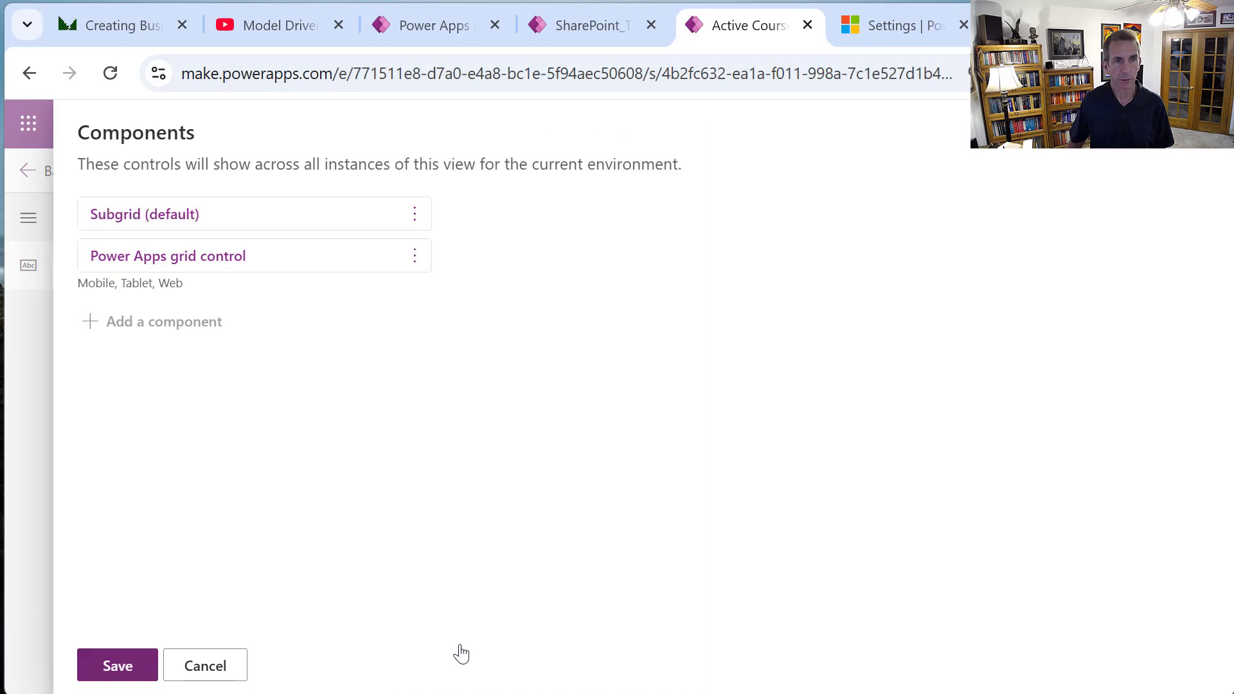
pyautogui.click(121, 667)
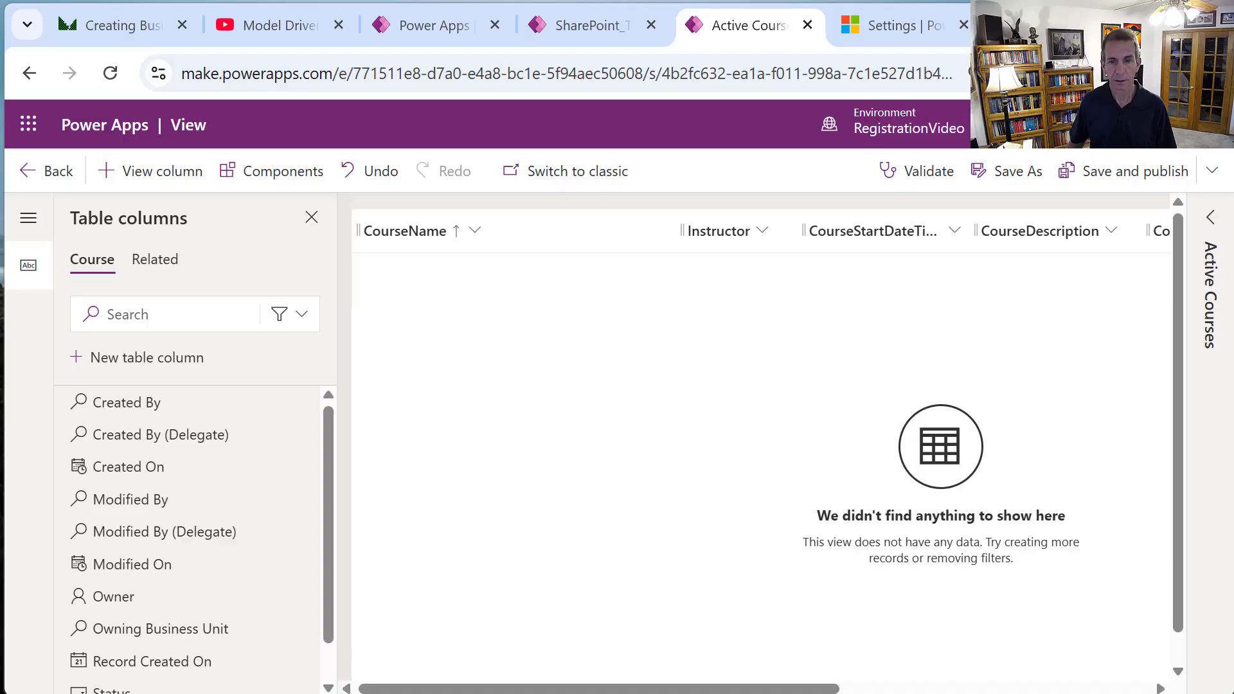
# Save and publish the Active Courses view, then reopen it from the views list.
pyautogui.click(1120, 172)
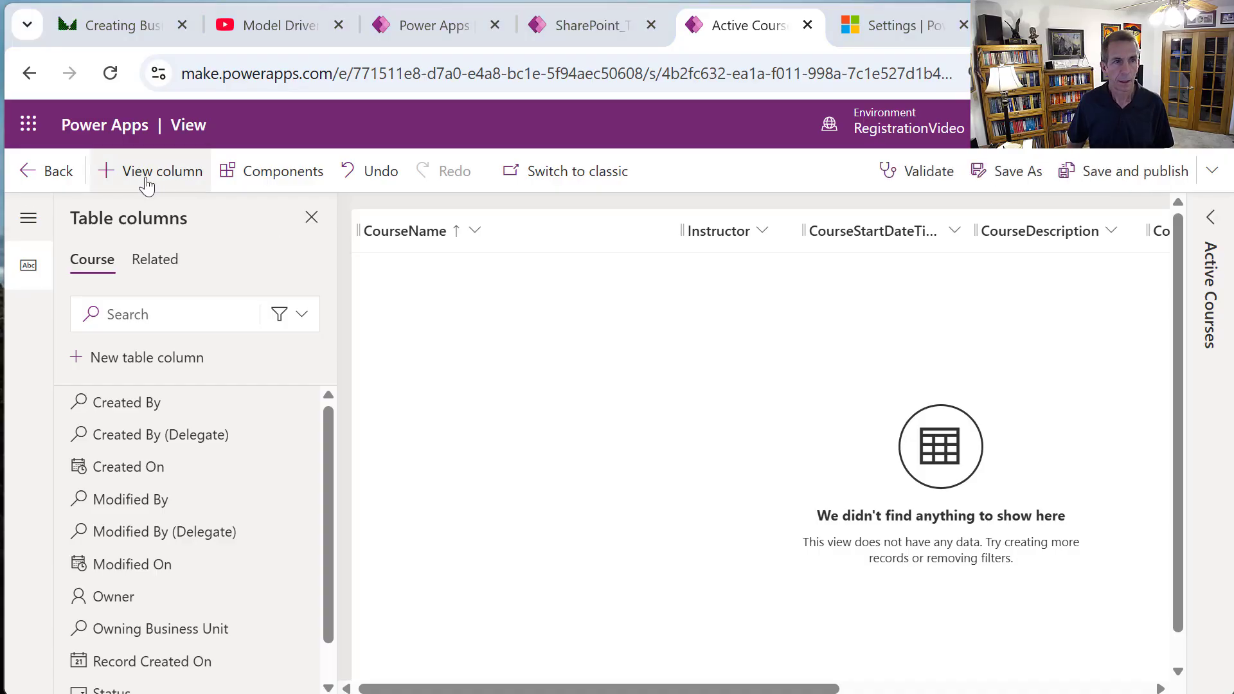
pyautogui.click(40, 177)
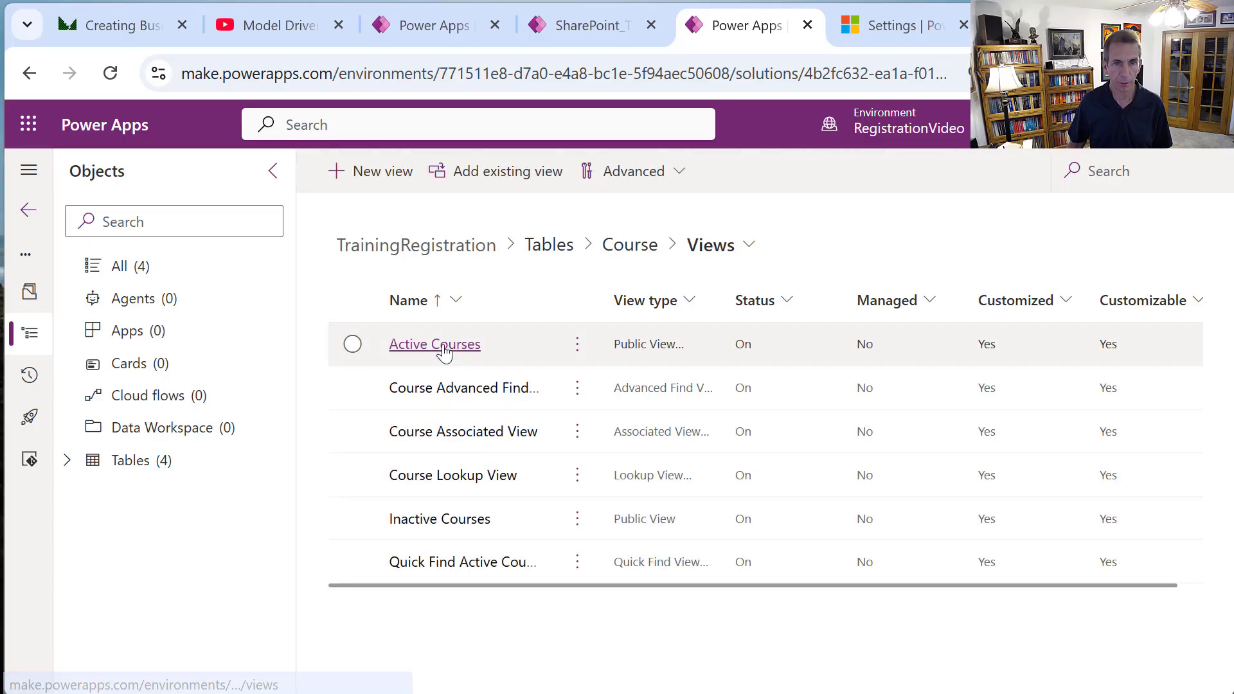
pyautogui.click(435, 345)
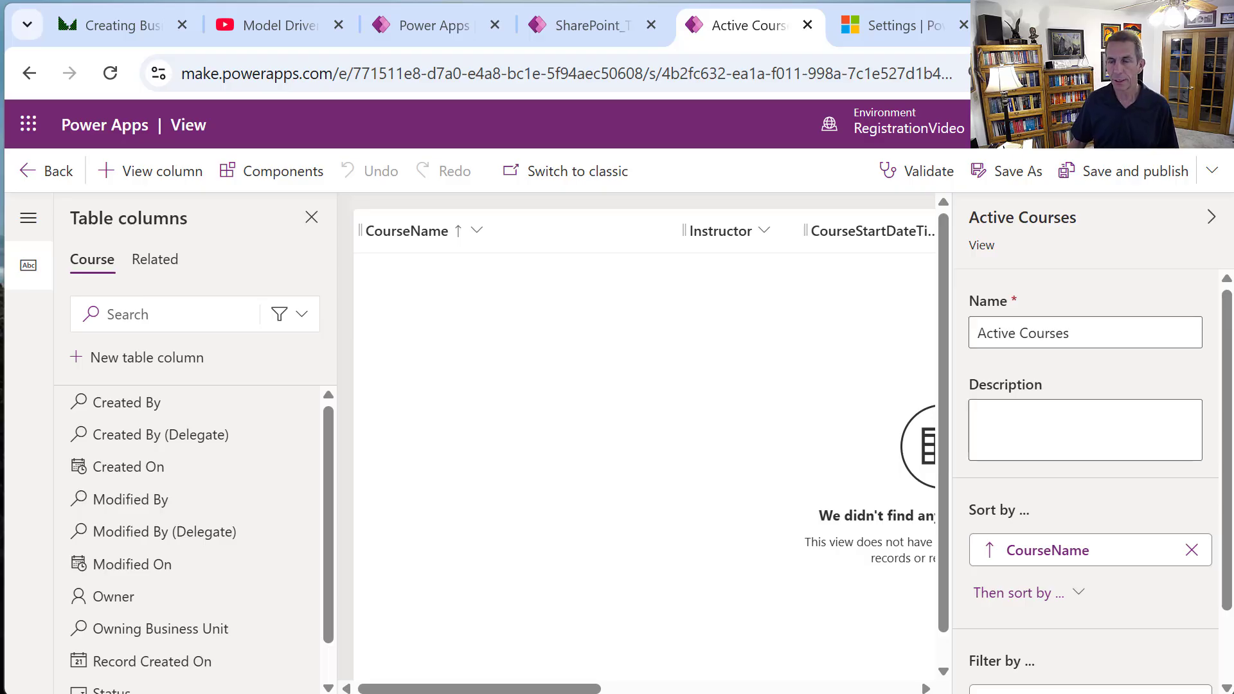
# Save a copy of the view named 'Future Courses'.
pyautogui.click(1010, 172)
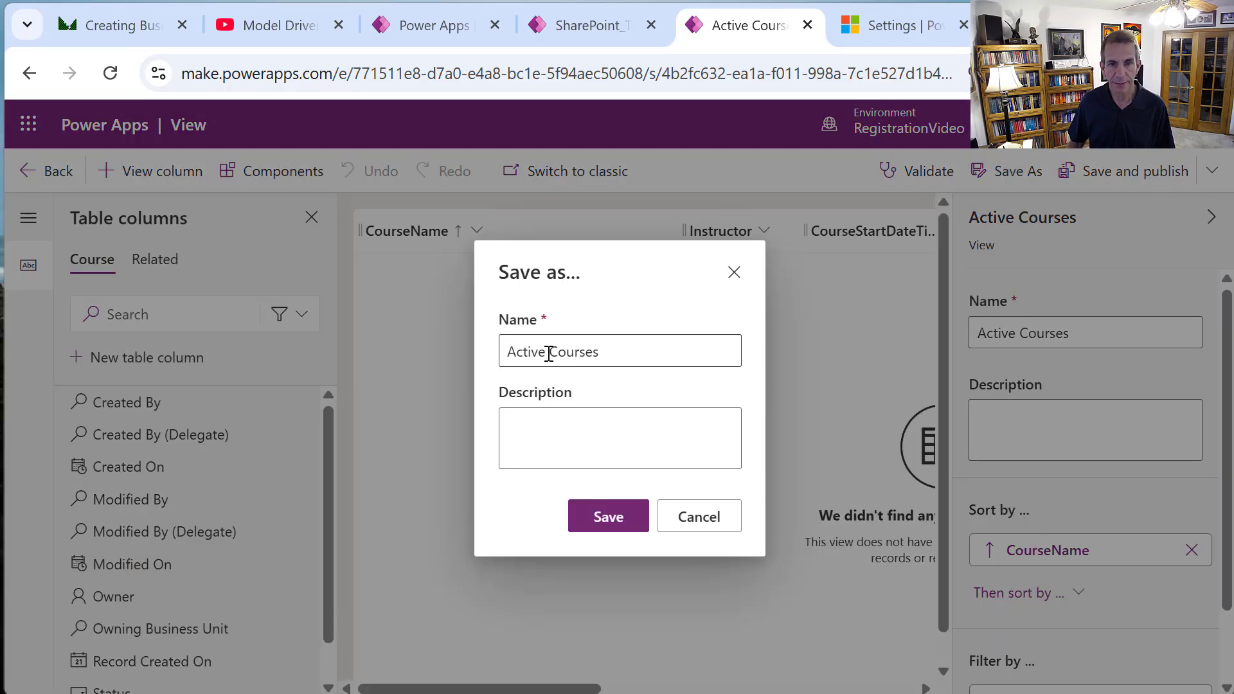
pyautogui.moveTo(548, 353); pyautogui.dragTo(465, 345)
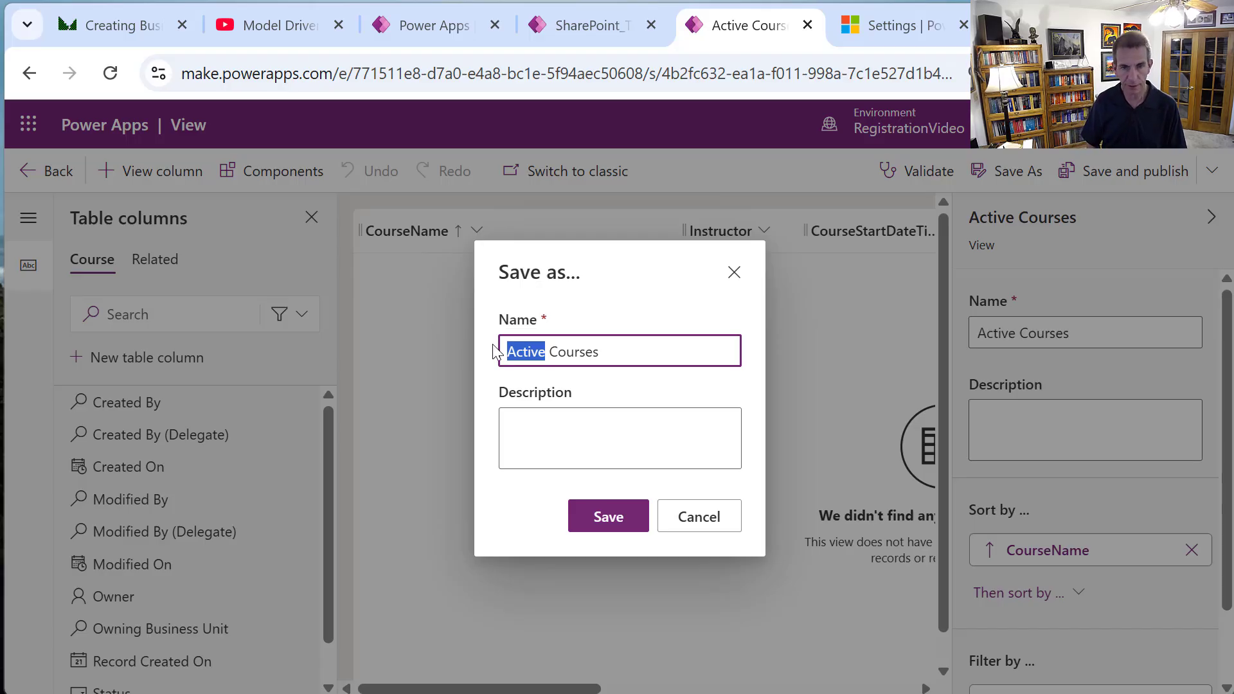
pyautogui.write('Fa')
pyautogui.press('BackSpace')
pyautogui.press('BackSpace')
pyautogui.write('Future')
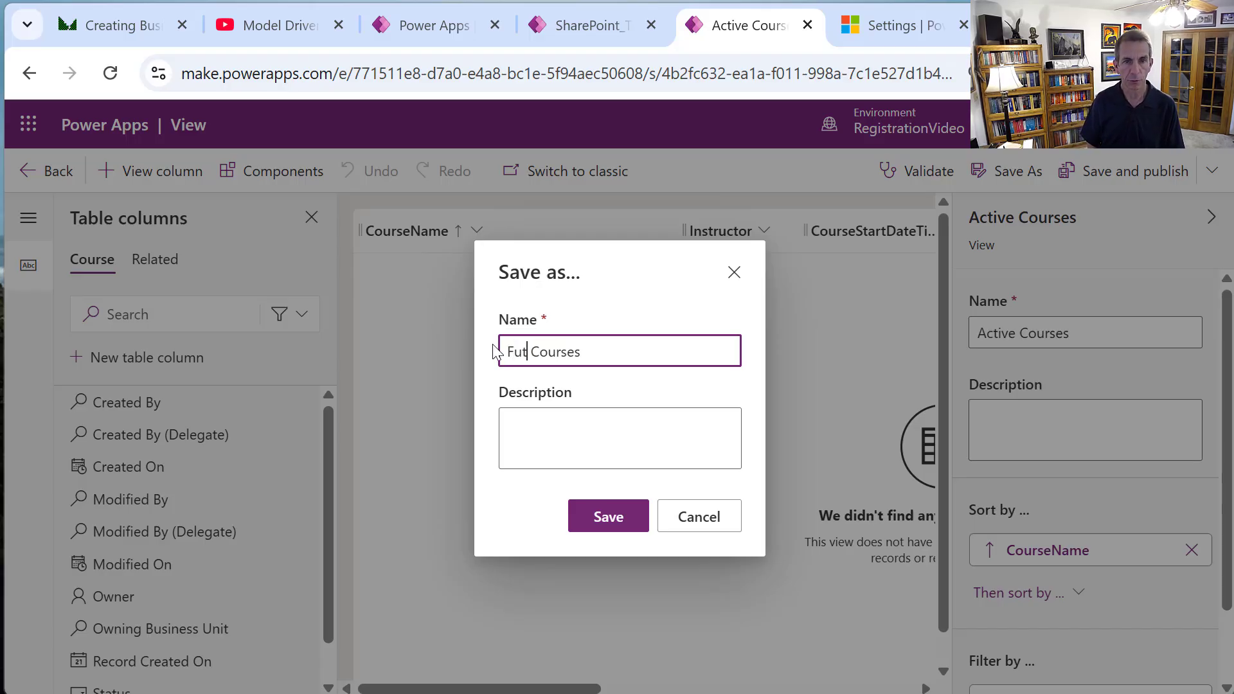
pyautogui.click(604, 518)
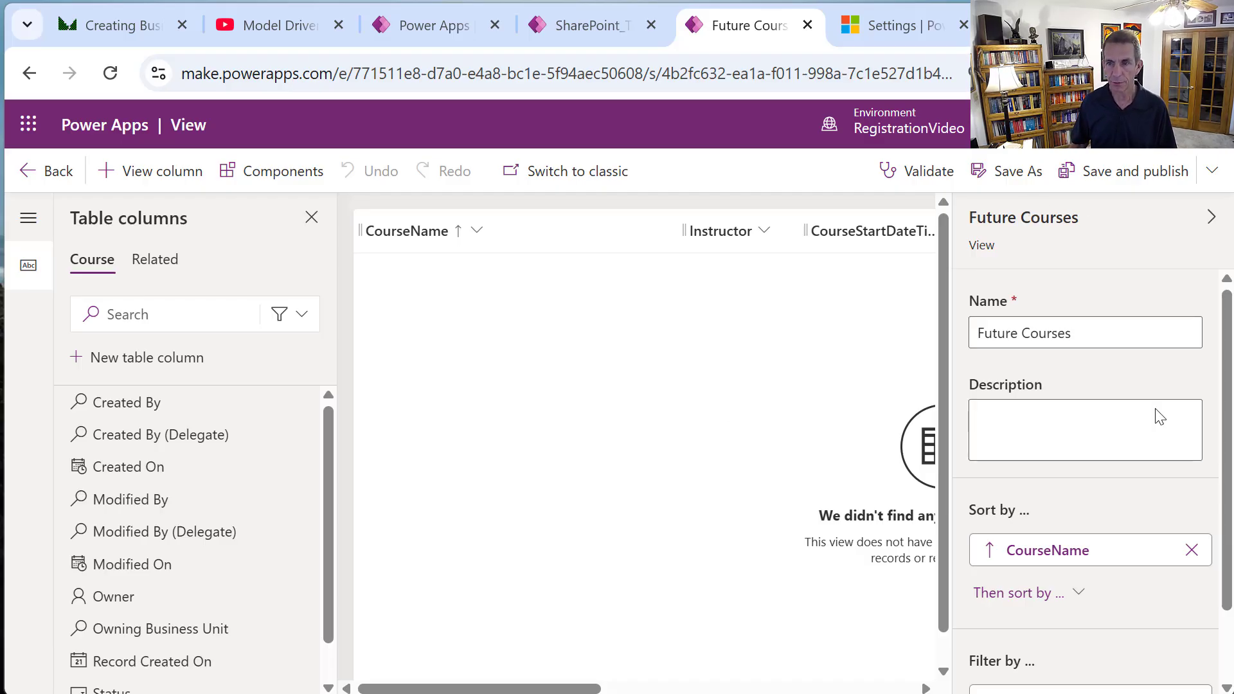
pyautogui.scroll(-2, 1224, 476)
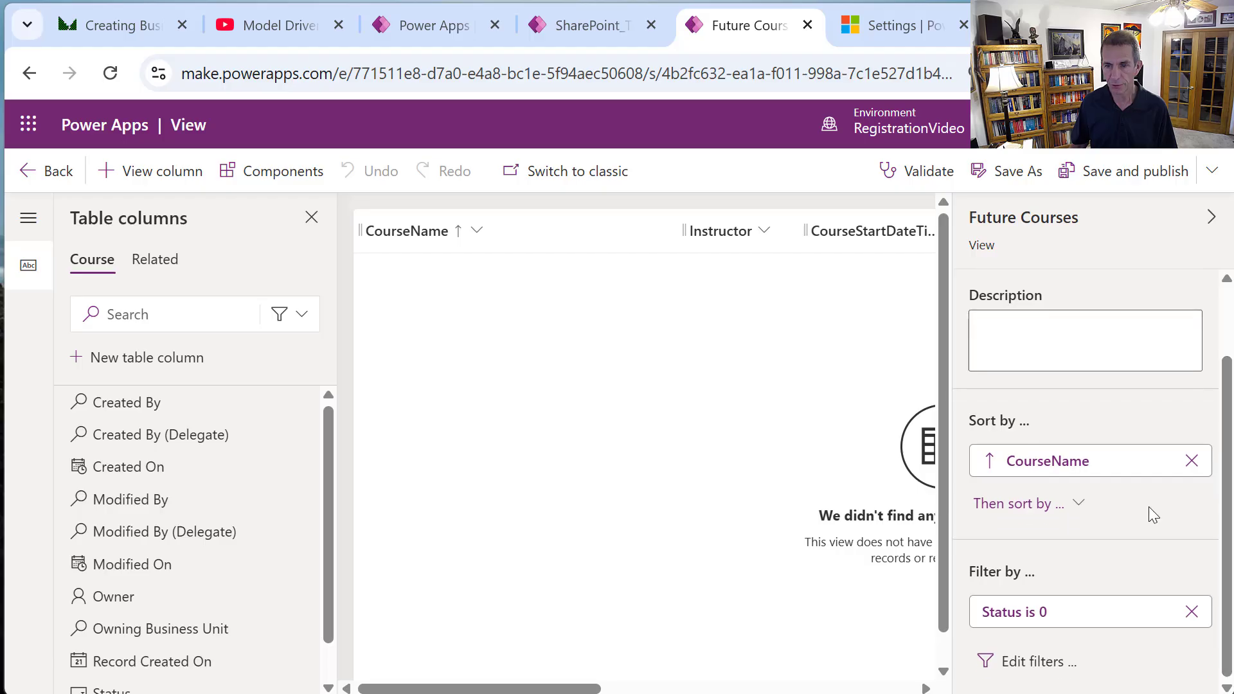
pyautogui.click(1033, 662)
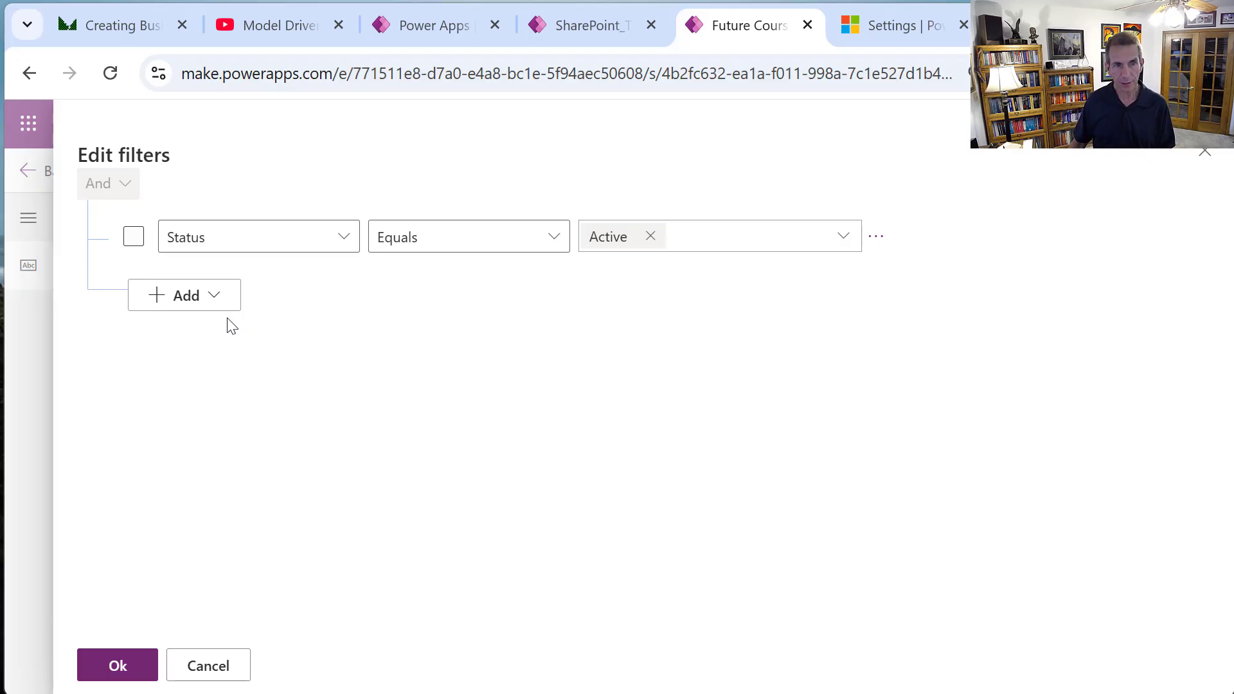
pyautogui.click(222, 297)
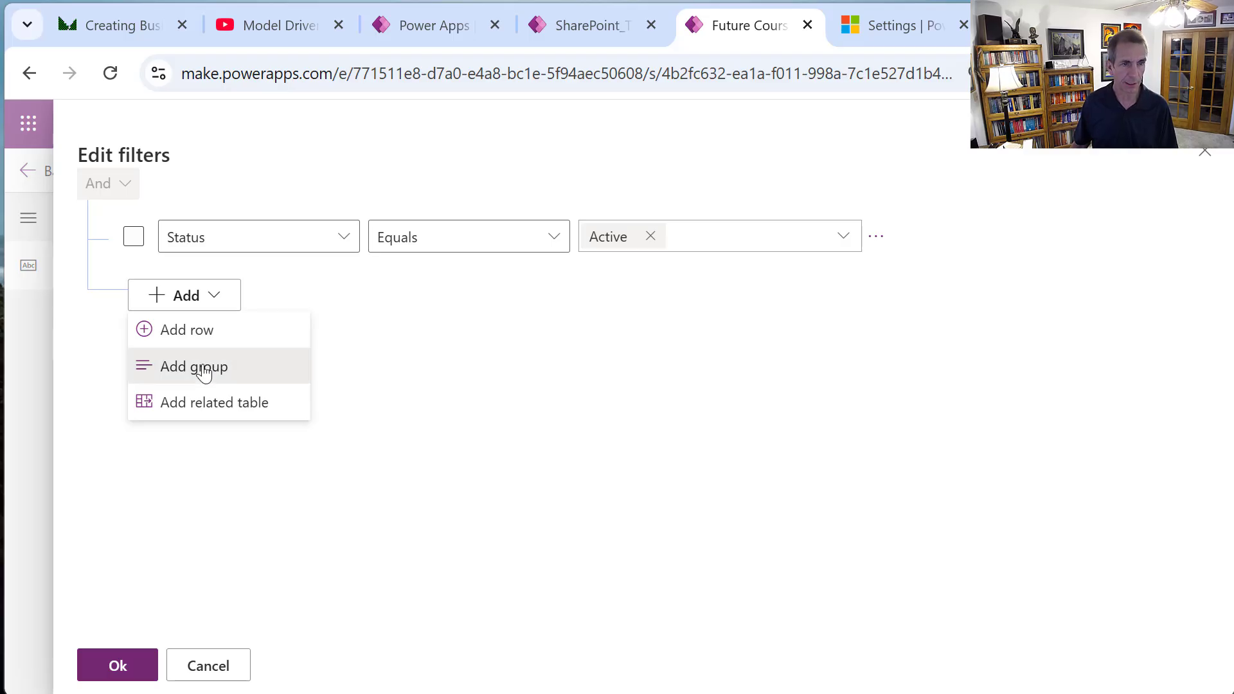
pyautogui.click(239, 366)
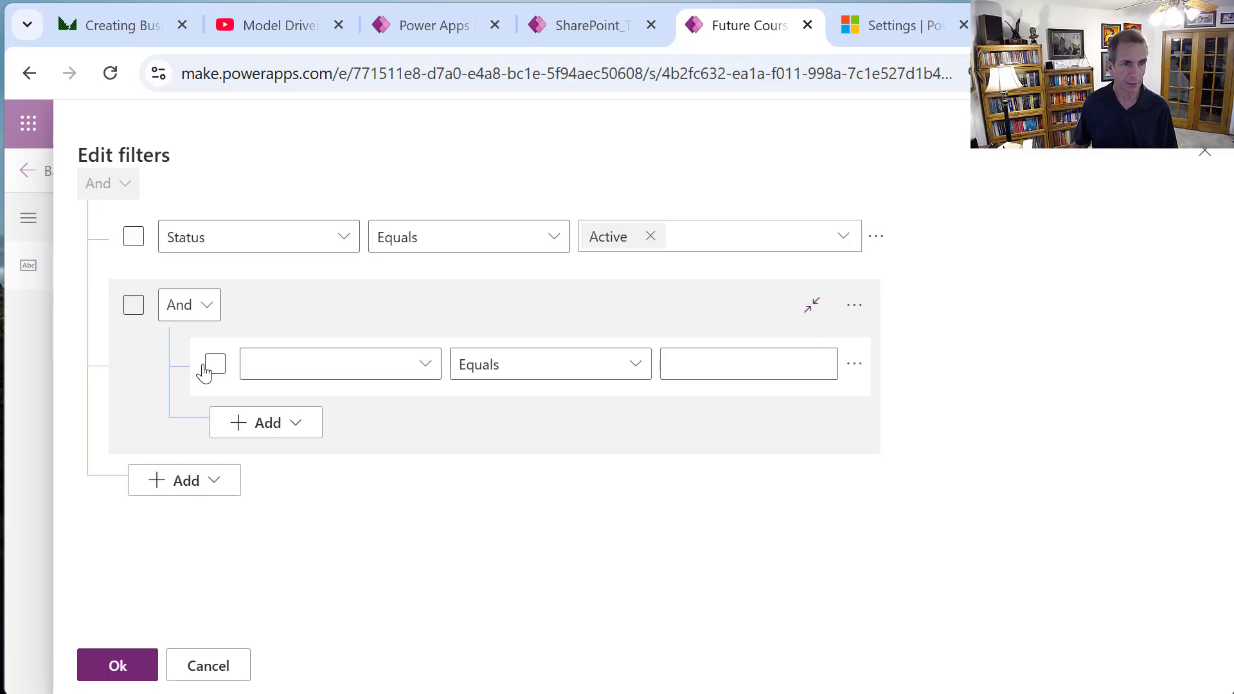
pyautogui.click(204, 306)
pyautogui.click(193, 374)
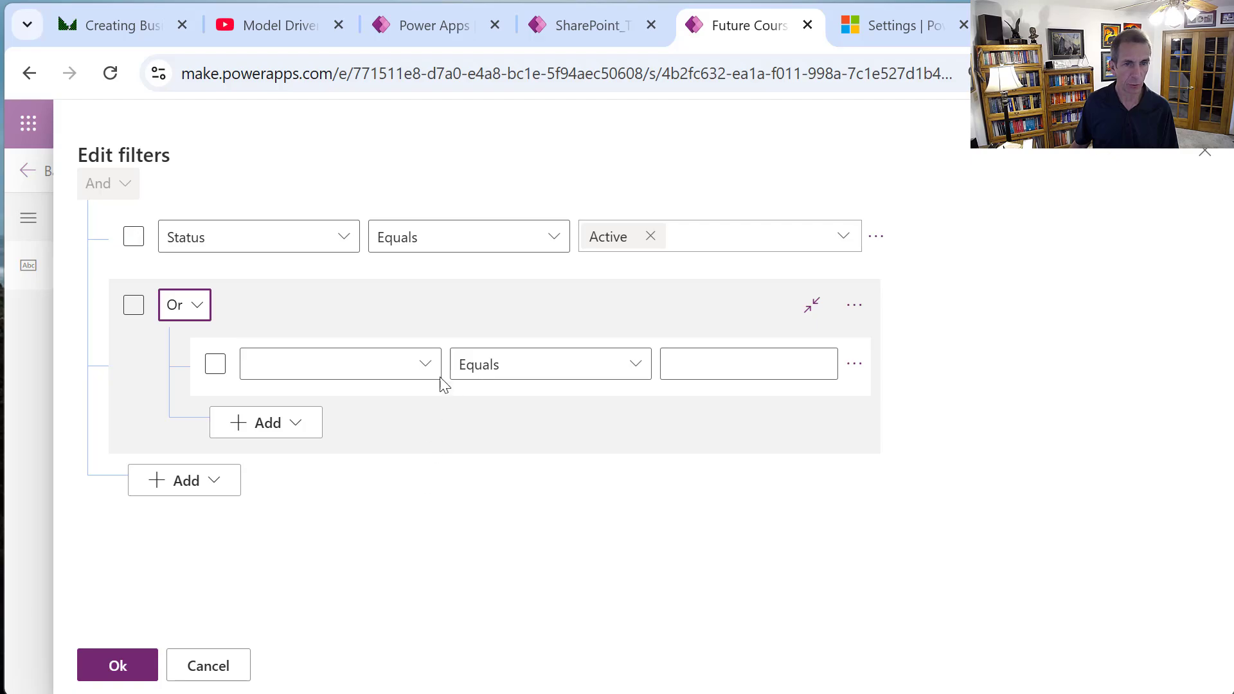
pyautogui.click(420, 375)
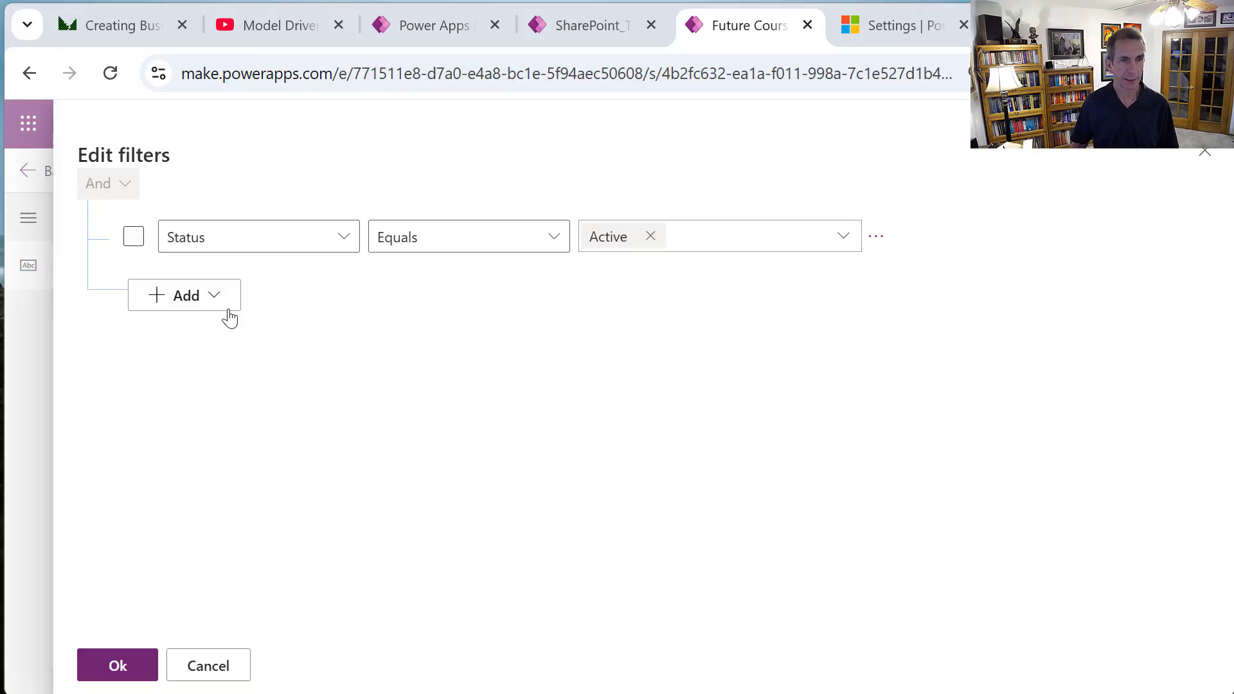
pyautogui.click(229, 669)
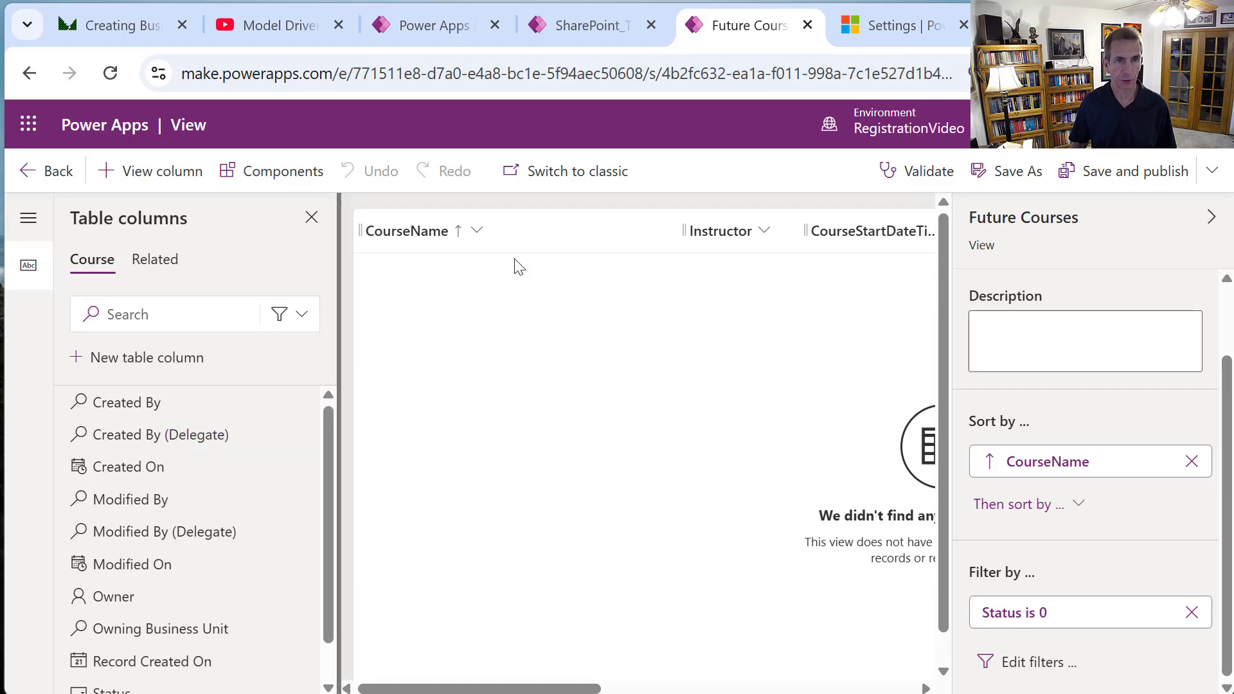
# Review the Course table's CourseStartDateTime column settings and cancel without changes.
pyautogui.click(57, 171)
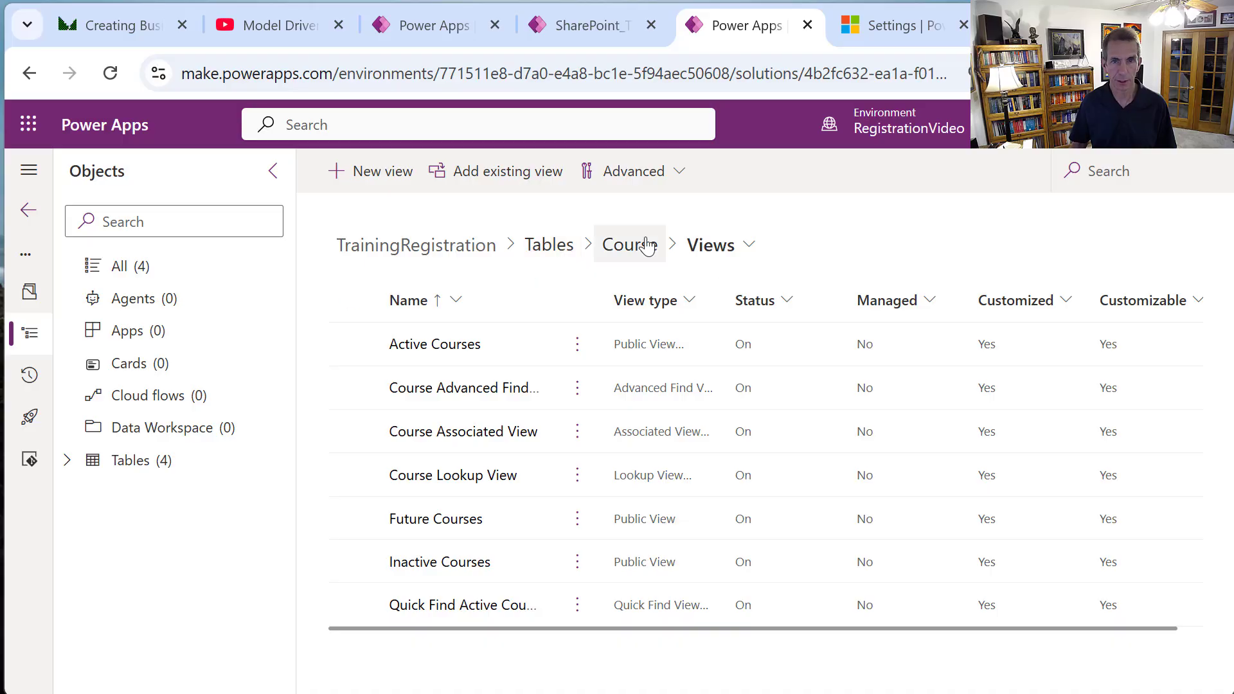
pyautogui.click(627, 259)
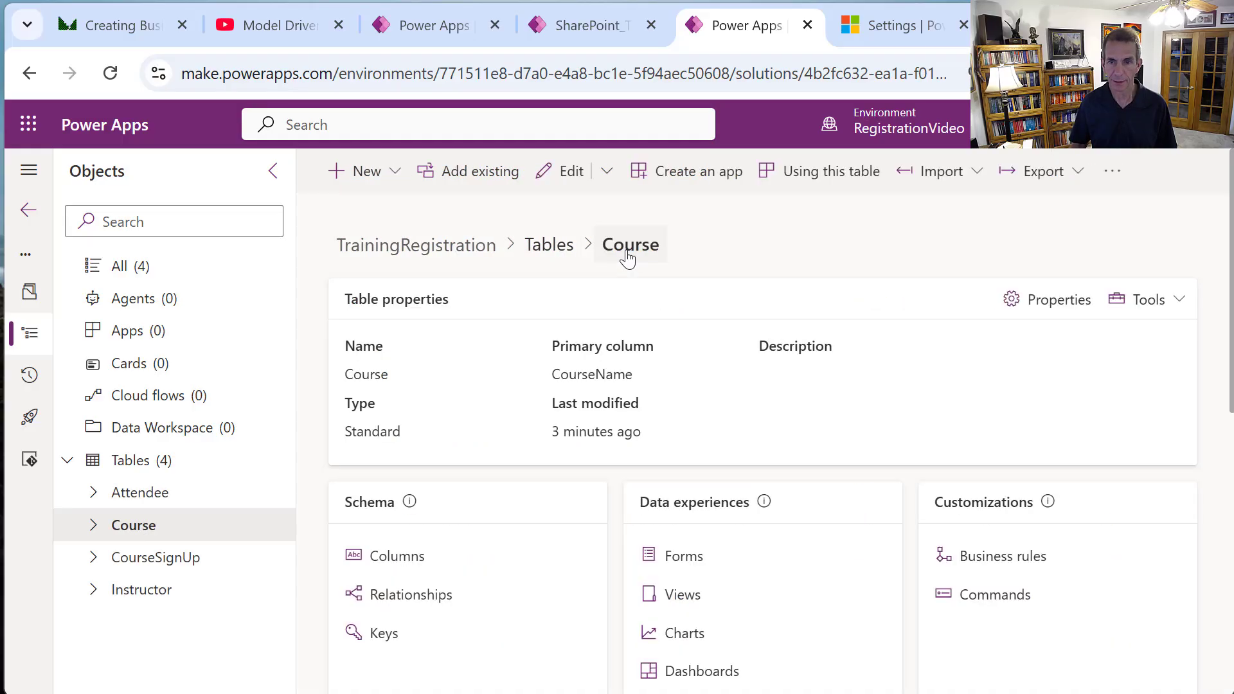
pyautogui.click(423, 558)
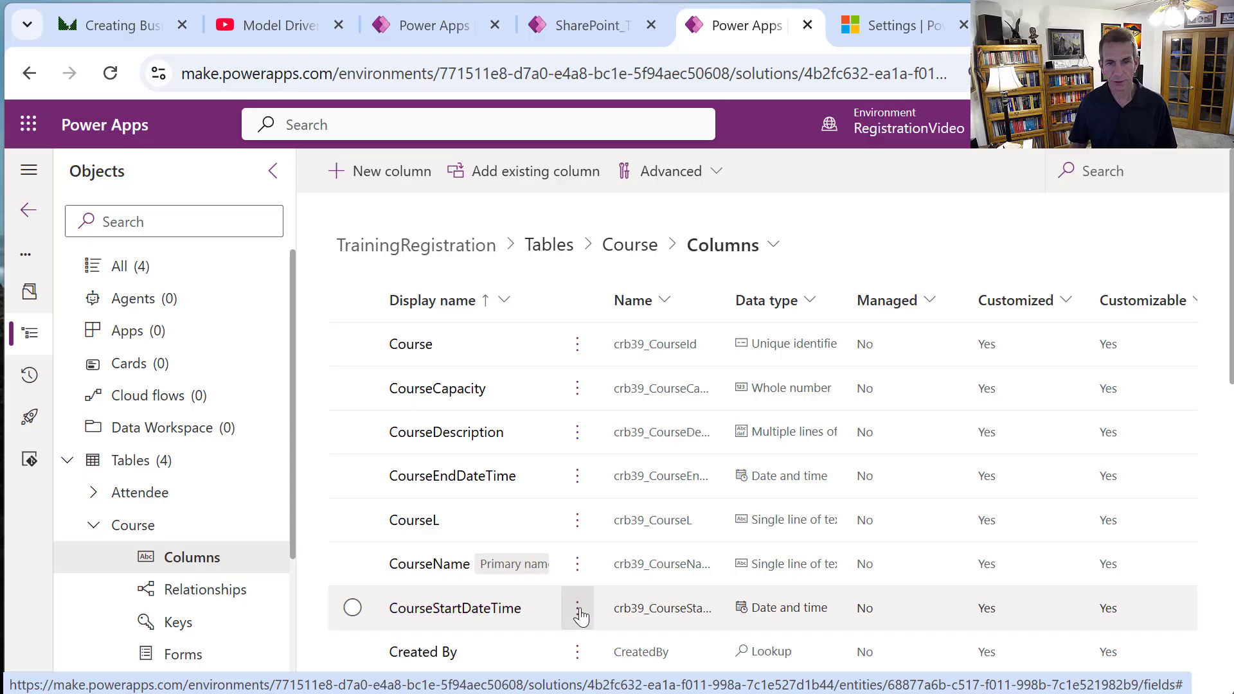
pyautogui.click(508, 615)
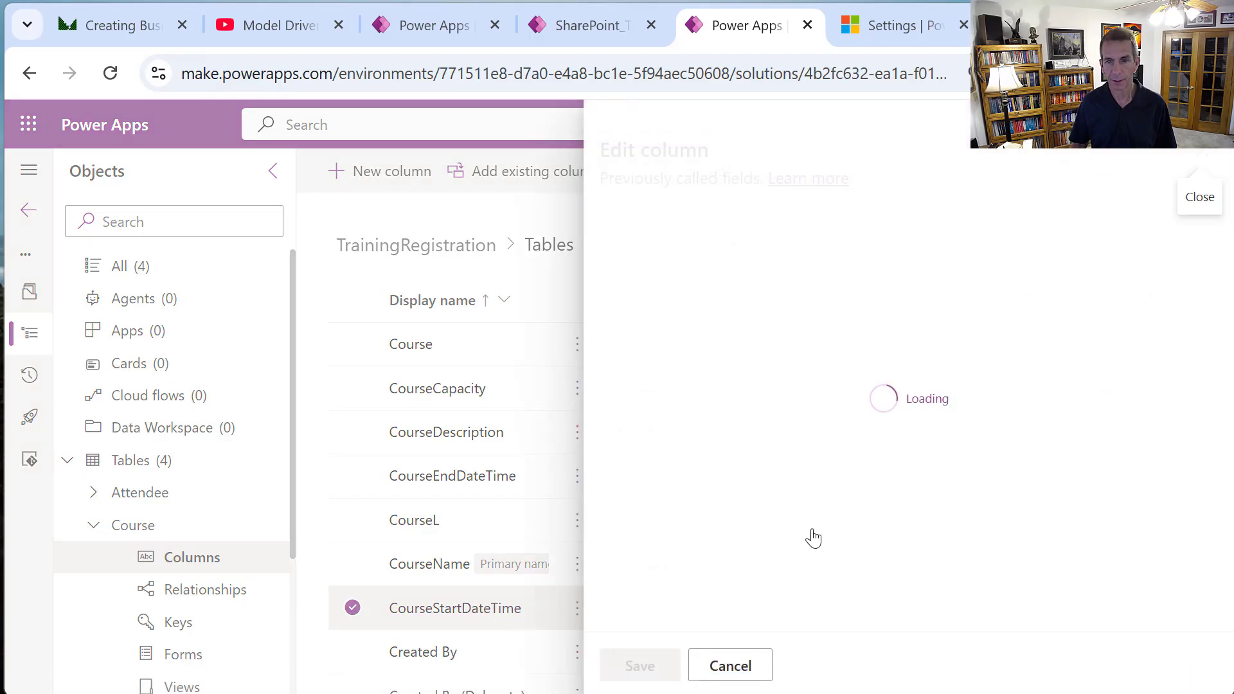
pyautogui.scroll(-3, 812, 532)
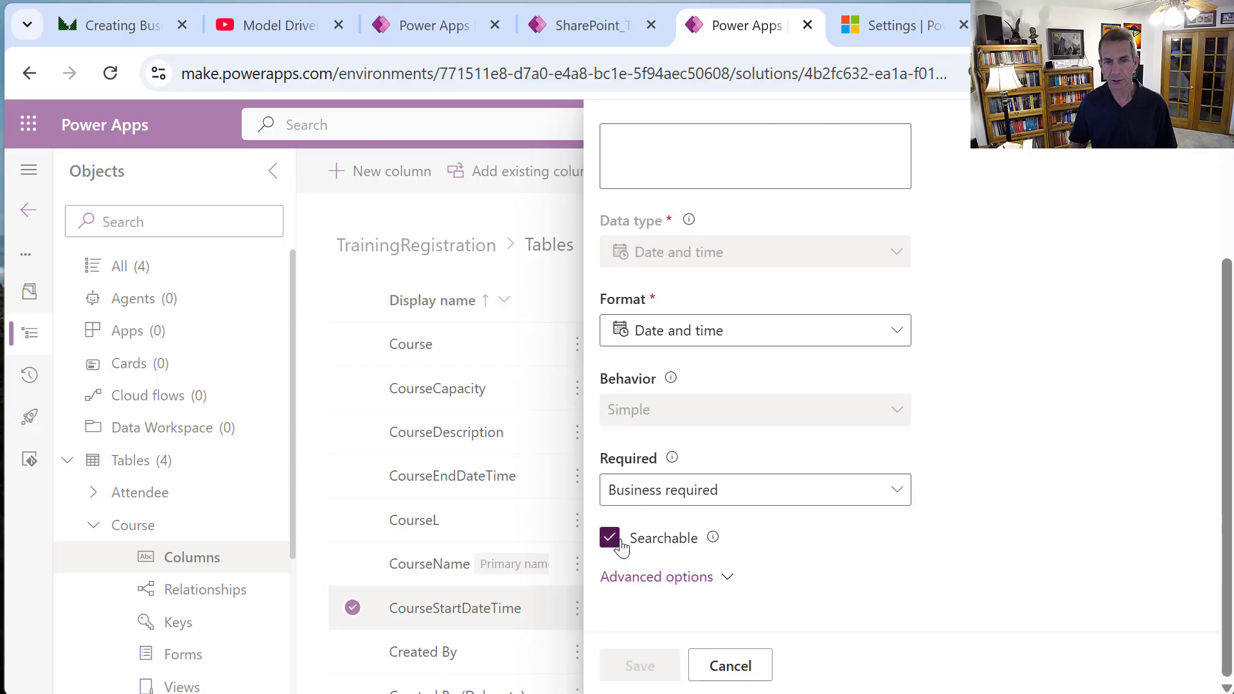
pyautogui.click(731, 668)
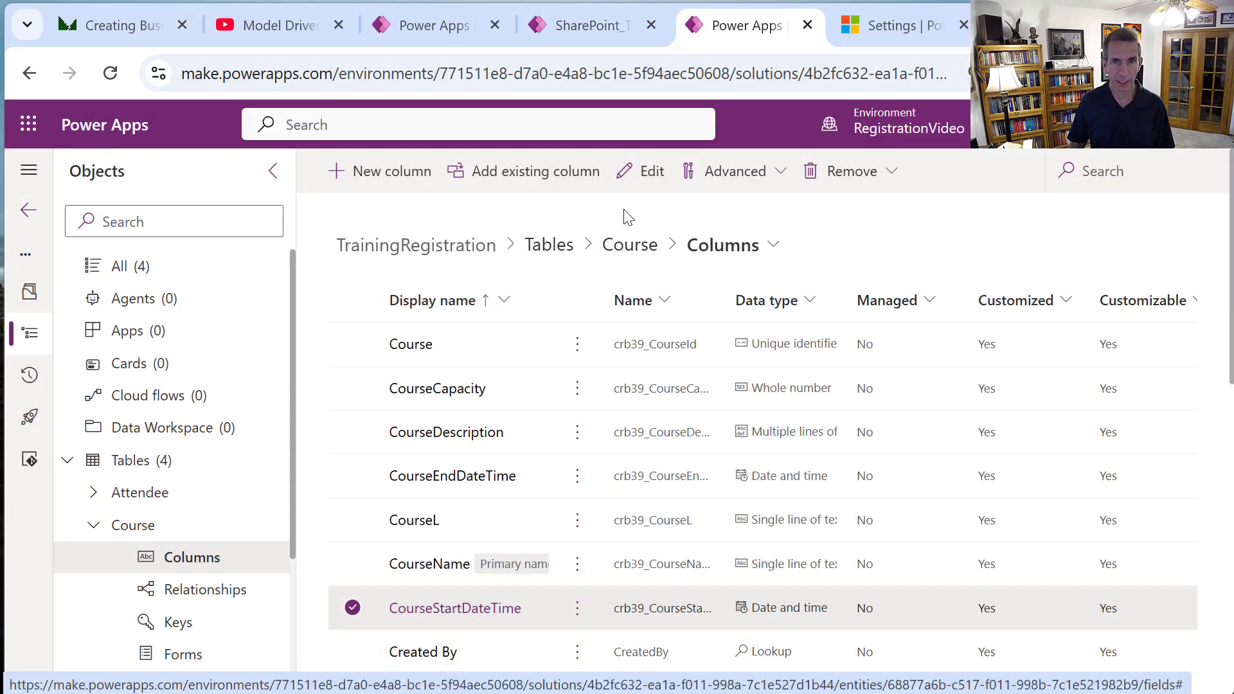
pyautogui.click(640, 246)
# Reopen Future Courses in the view designer and open its filters showing Status equals Active.
pyautogui.click(669, 603)
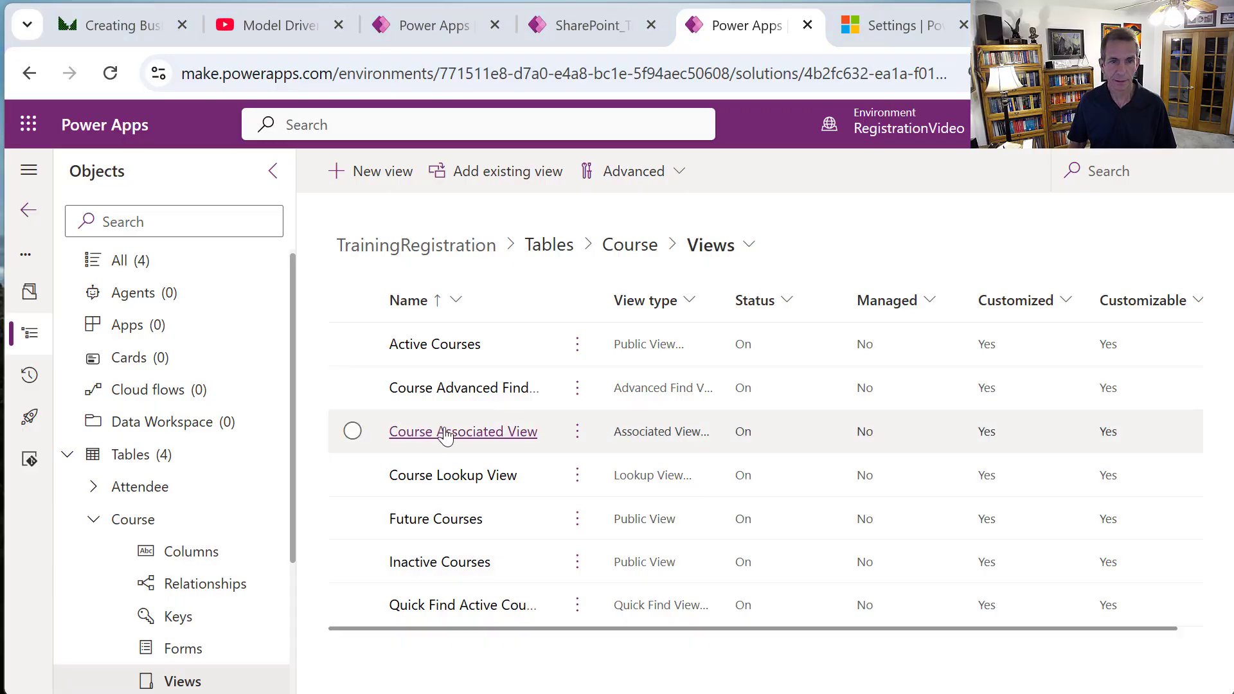
pyautogui.click(577, 520)
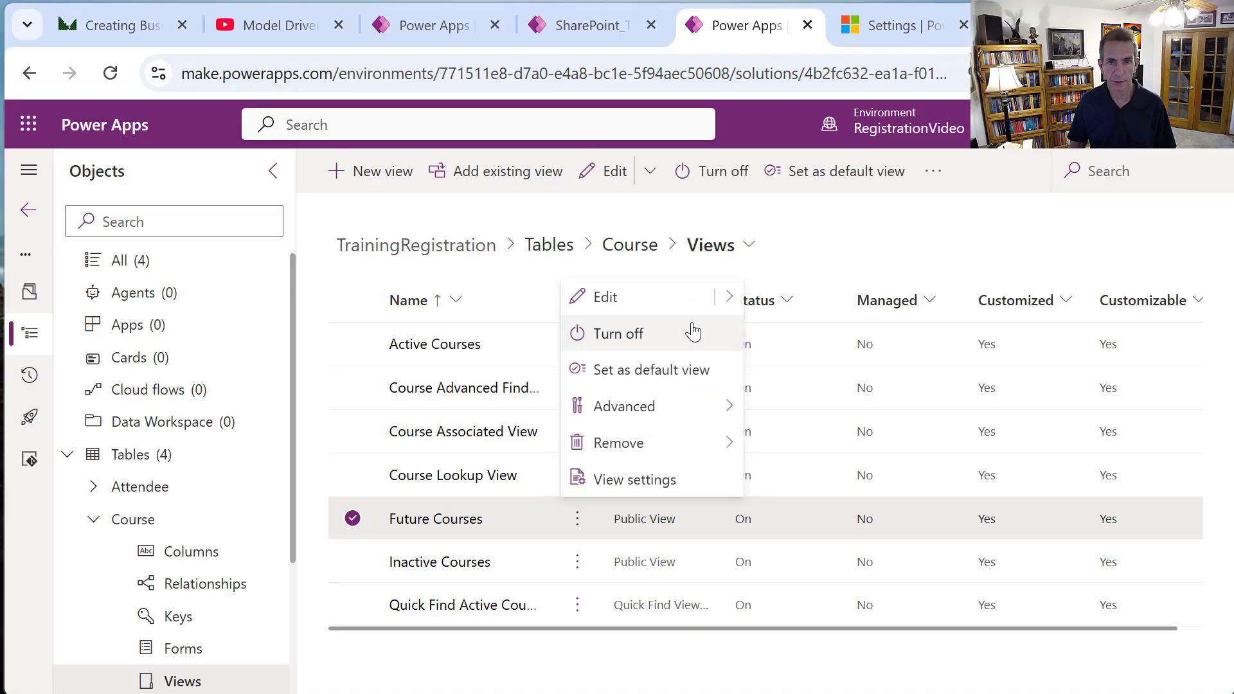
pyautogui.moveTo(730, 299)
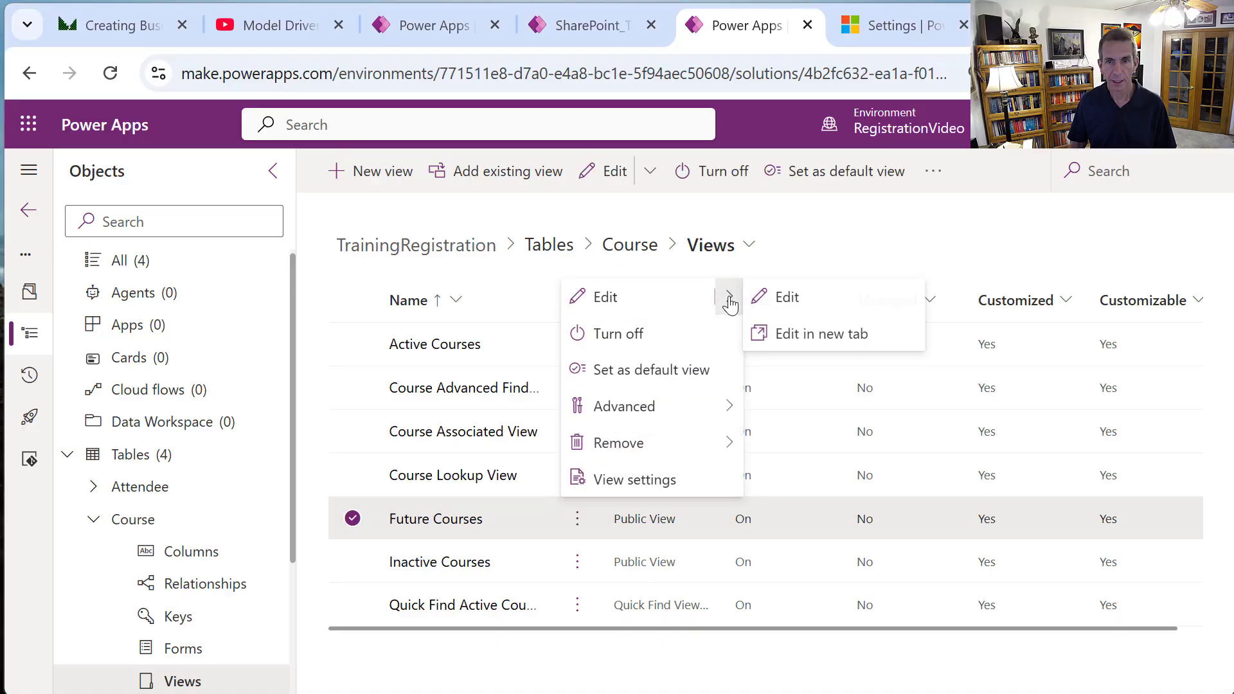
pyautogui.click(809, 313)
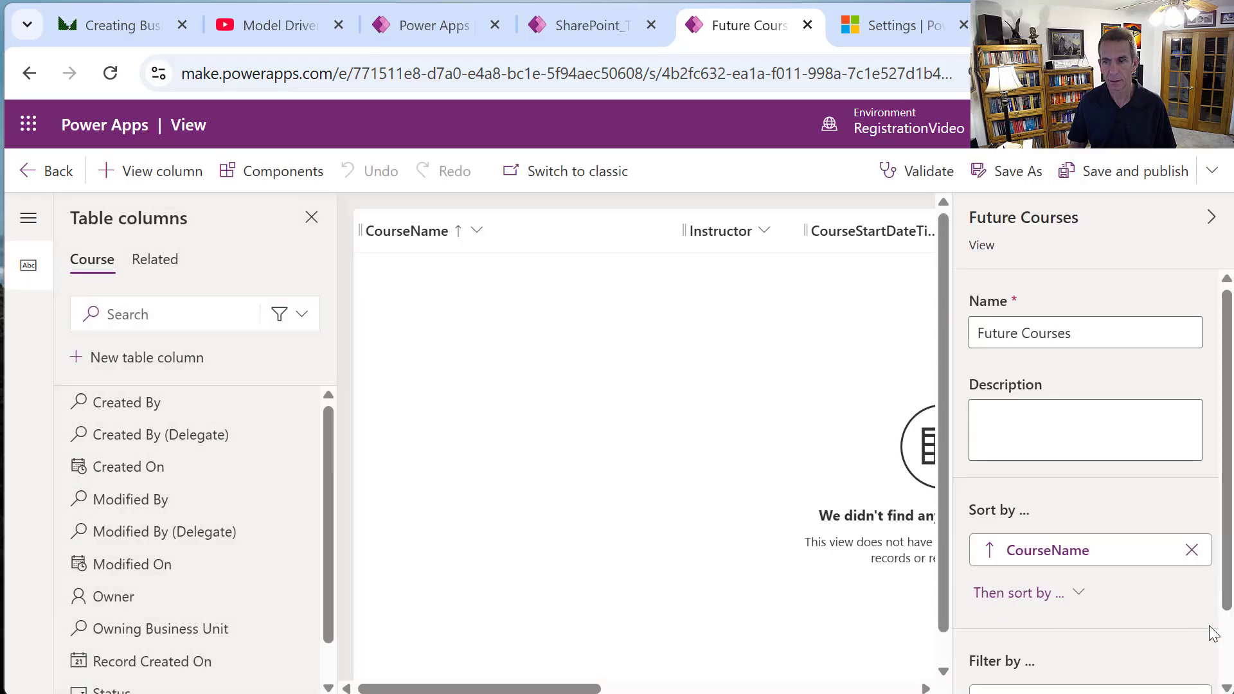
pyautogui.scroll(-3, 1213, 633)
pyautogui.click(1025, 672)
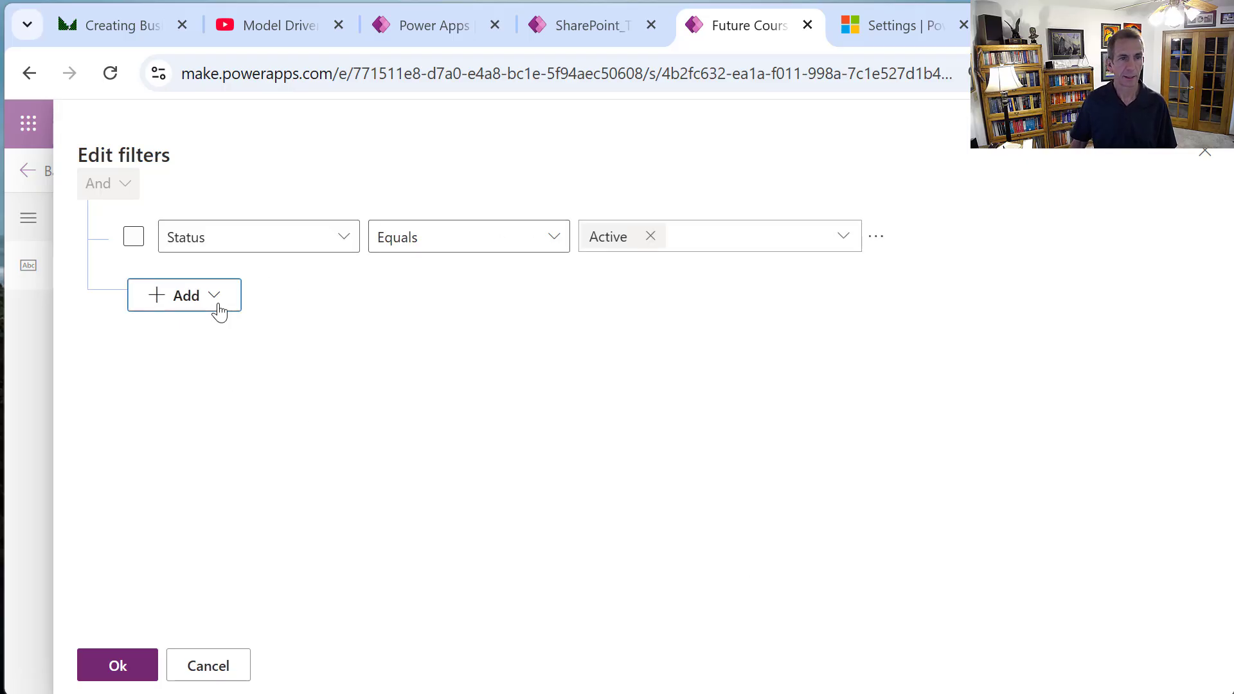
# Add an Or group to the filter with the condition CourseStartDateTime Today.
pyautogui.click(219, 296)
pyautogui.click(217, 364)
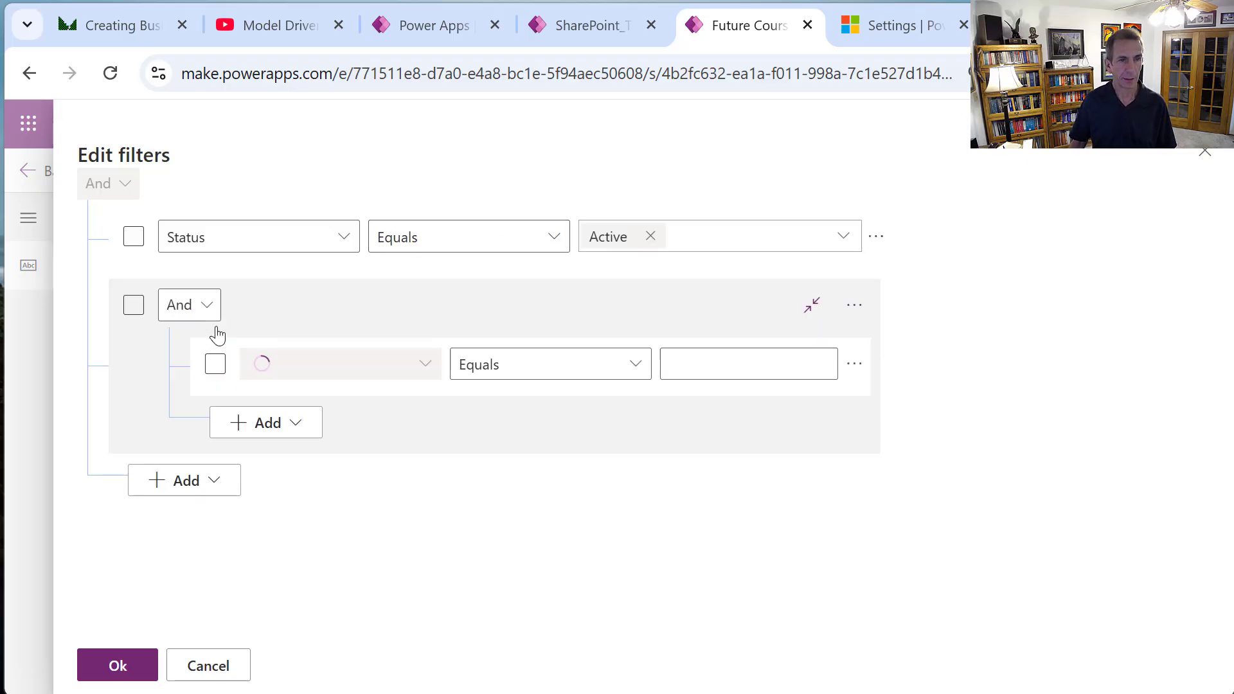
pyautogui.click(209, 308)
pyautogui.click(202, 375)
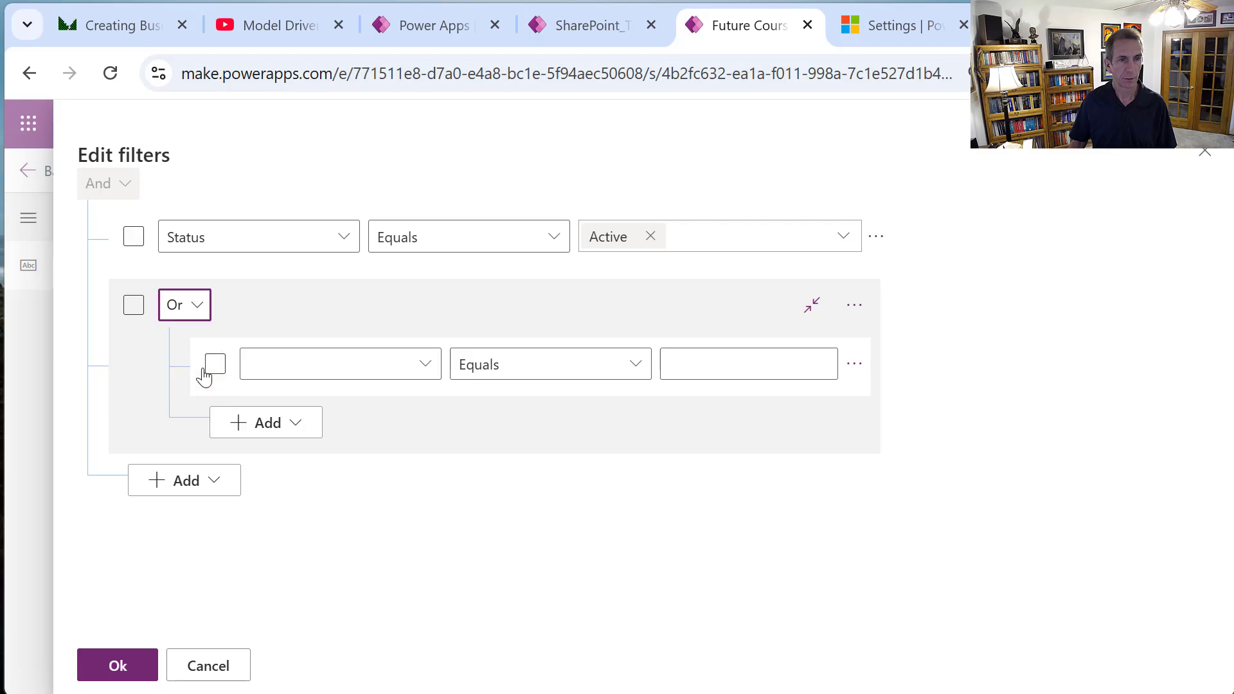
pyautogui.click(418, 377)
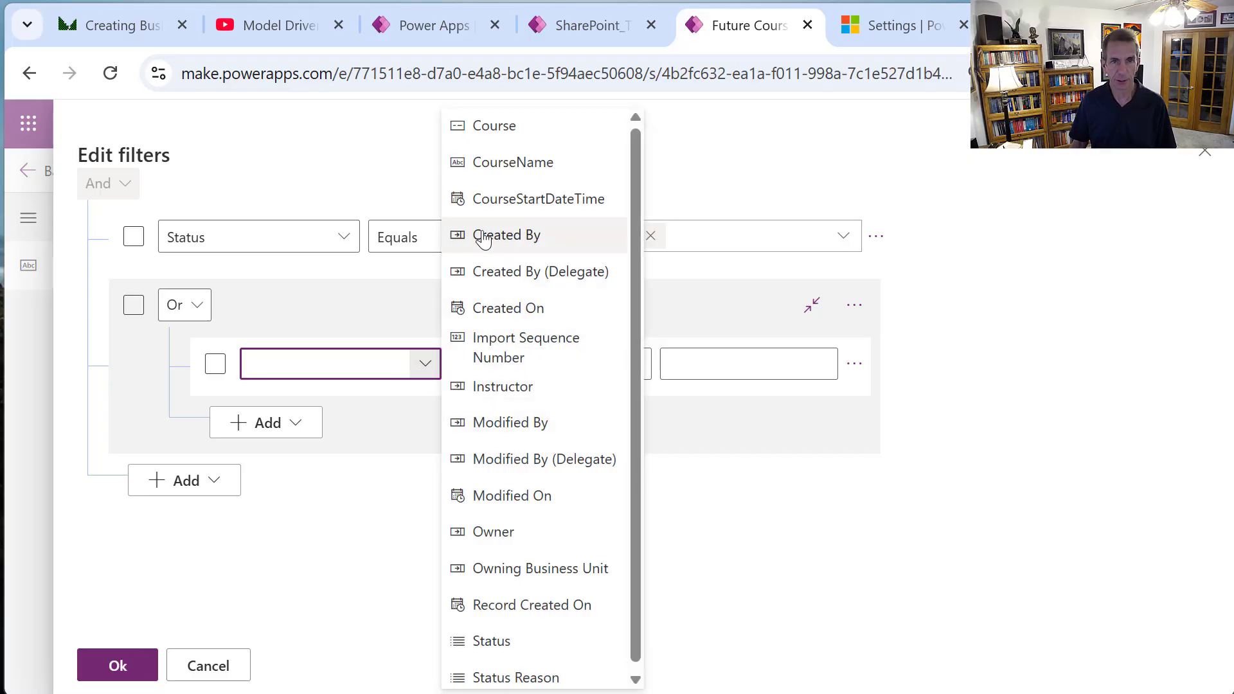
pyautogui.click(536, 202)
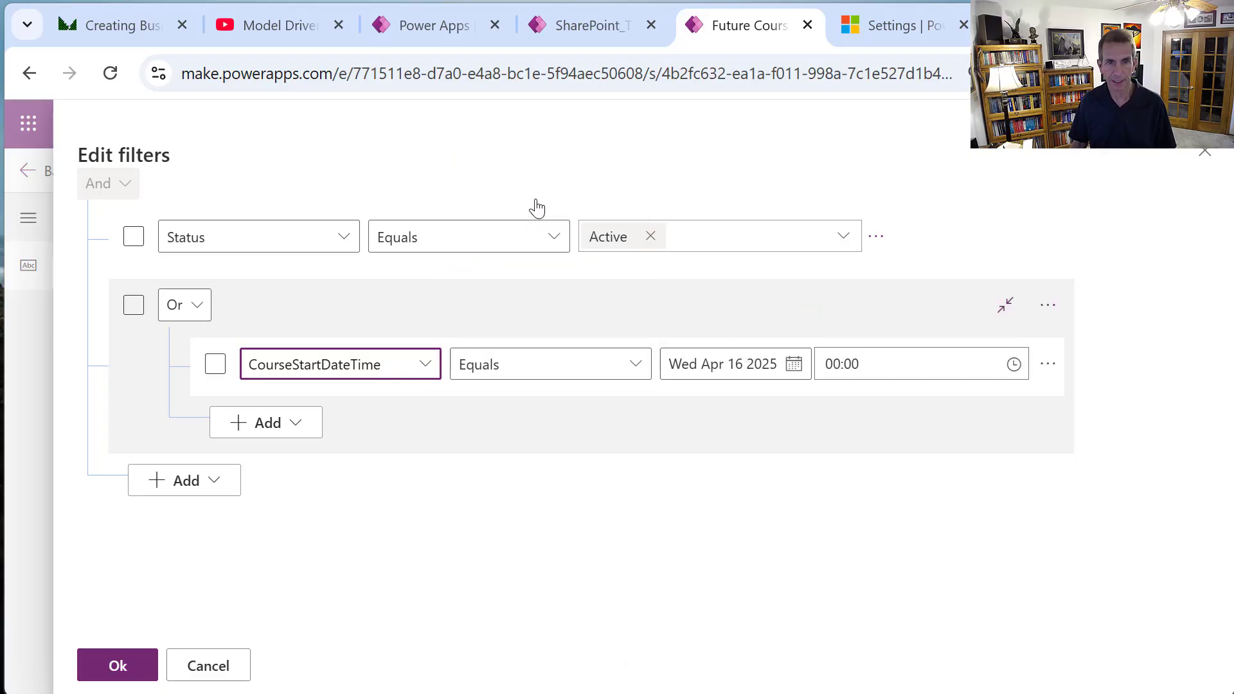
pyautogui.click(632, 368)
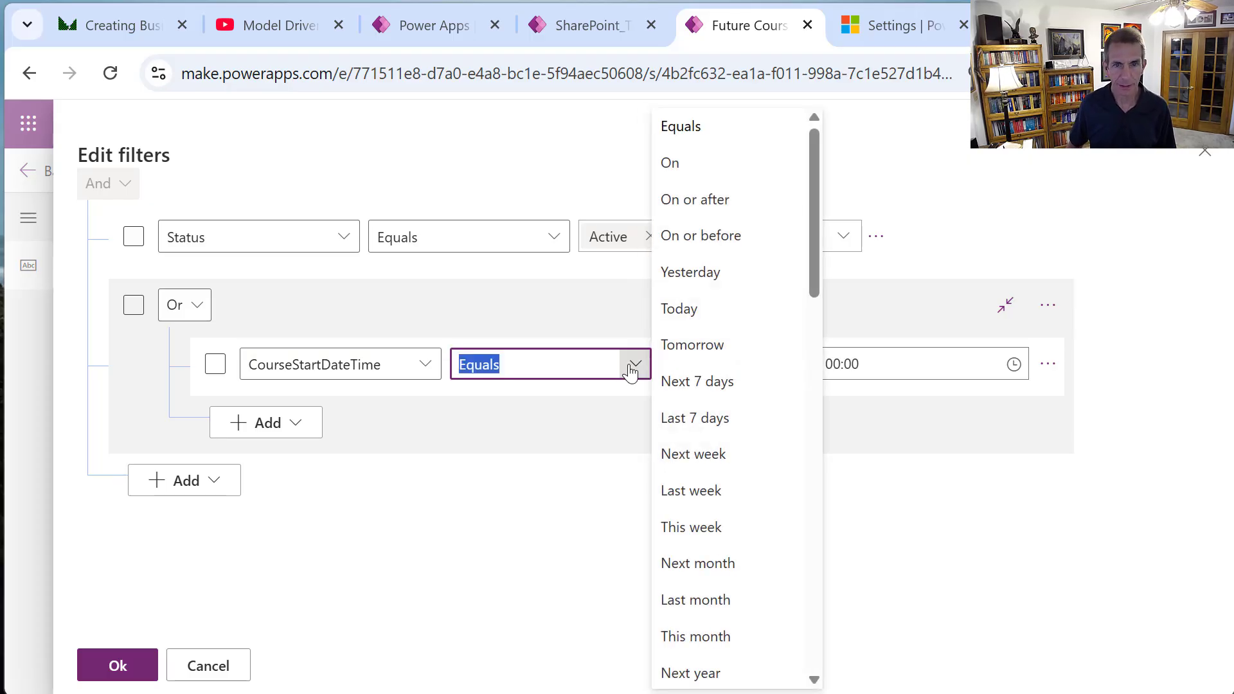
pyautogui.click(689, 311)
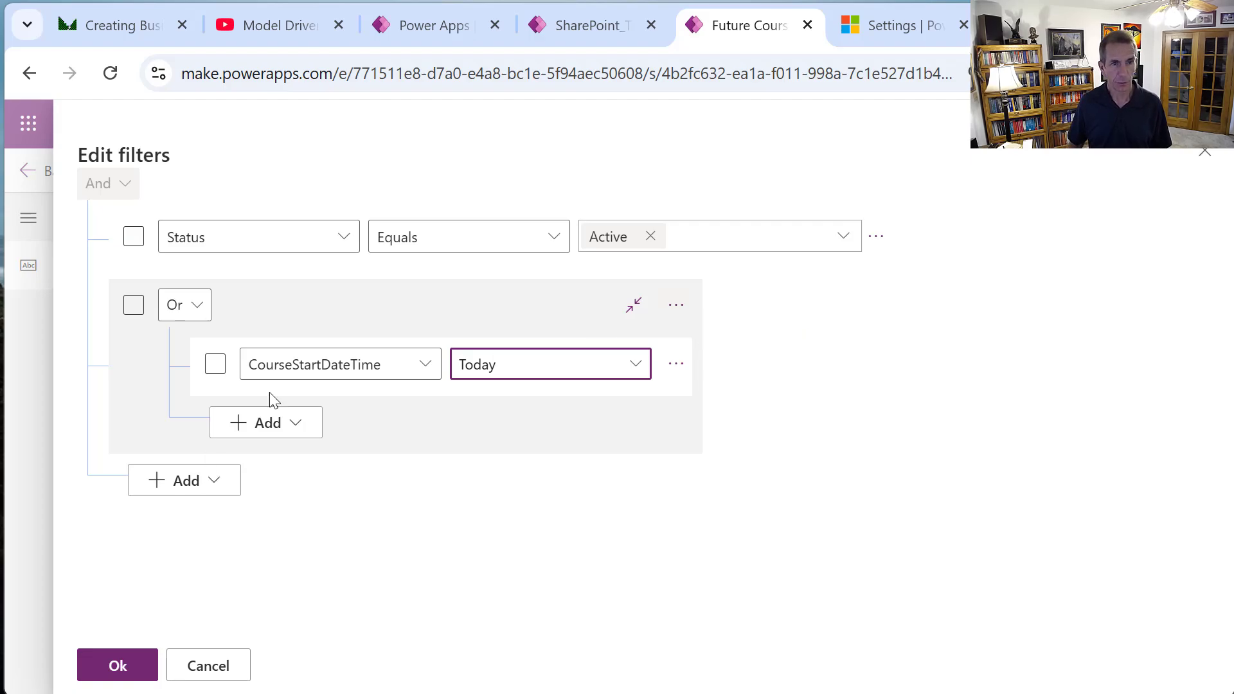
pyautogui.click(295, 425)
# Add a second Or condition, CourseStartDateTime Next X days 365, plus another blank row.
pyautogui.click(280, 461)
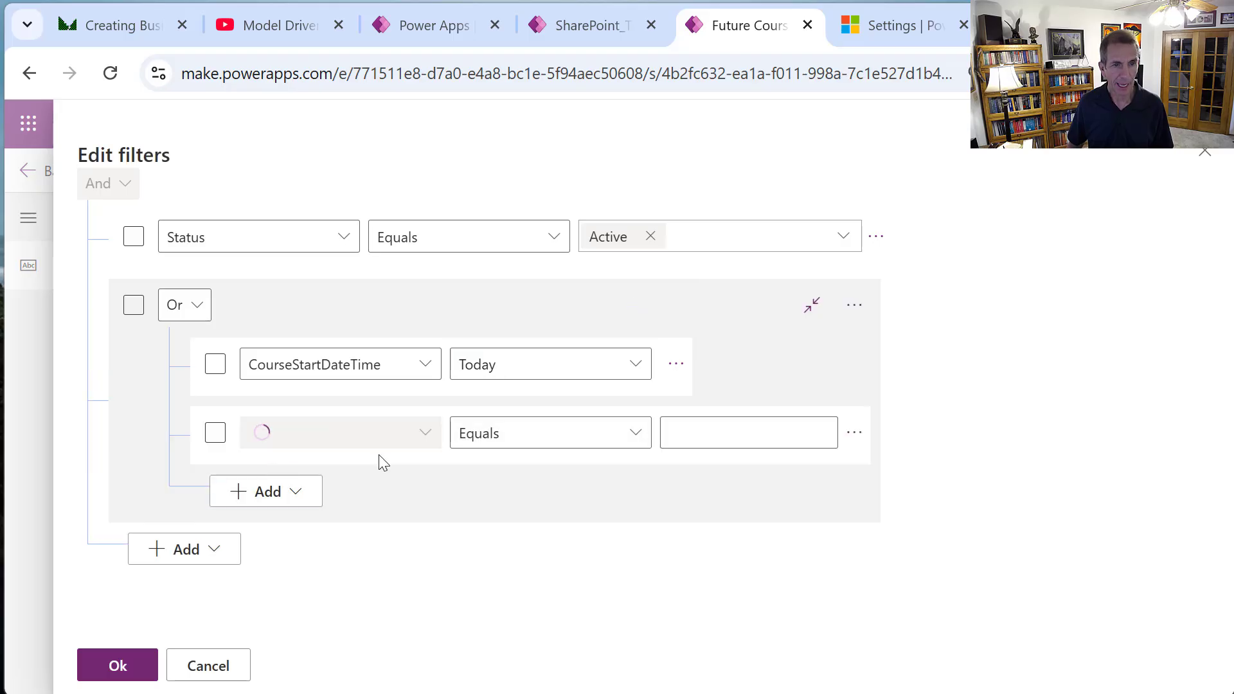
pyautogui.click(425, 432)
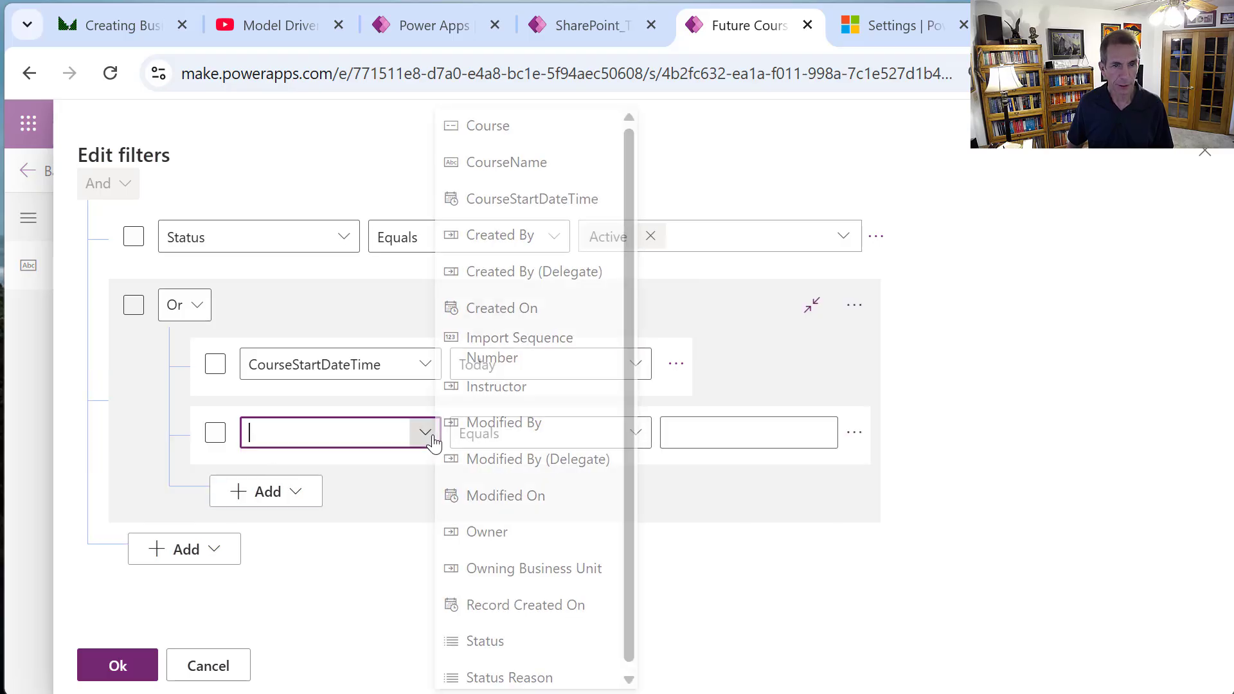
pyautogui.click(537, 200)
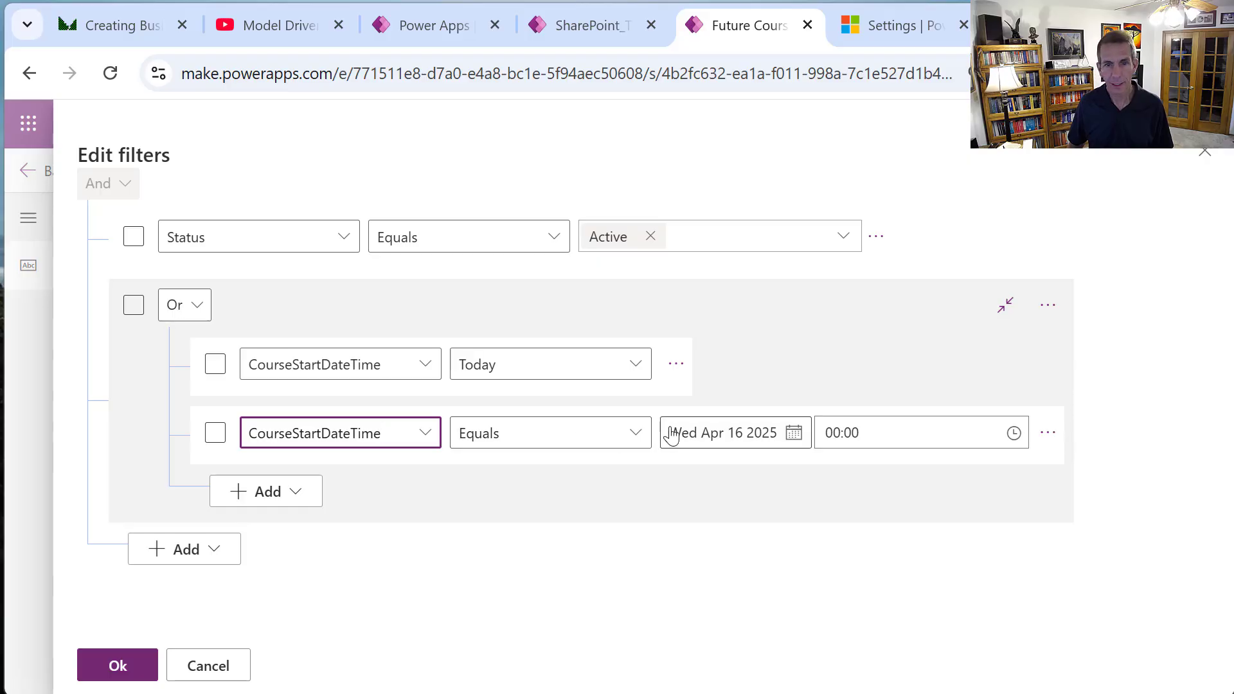
pyautogui.click(634, 440)
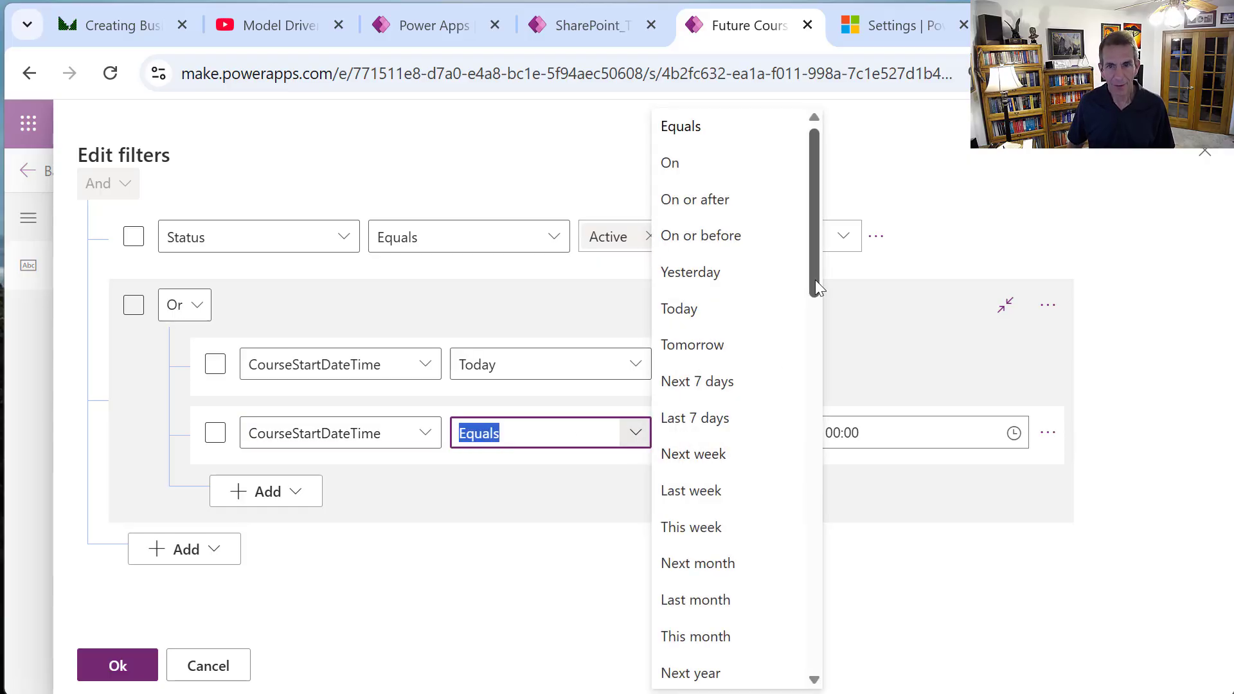
pyautogui.moveTo(815, 285); pyautogui.dragTo(840, 433)
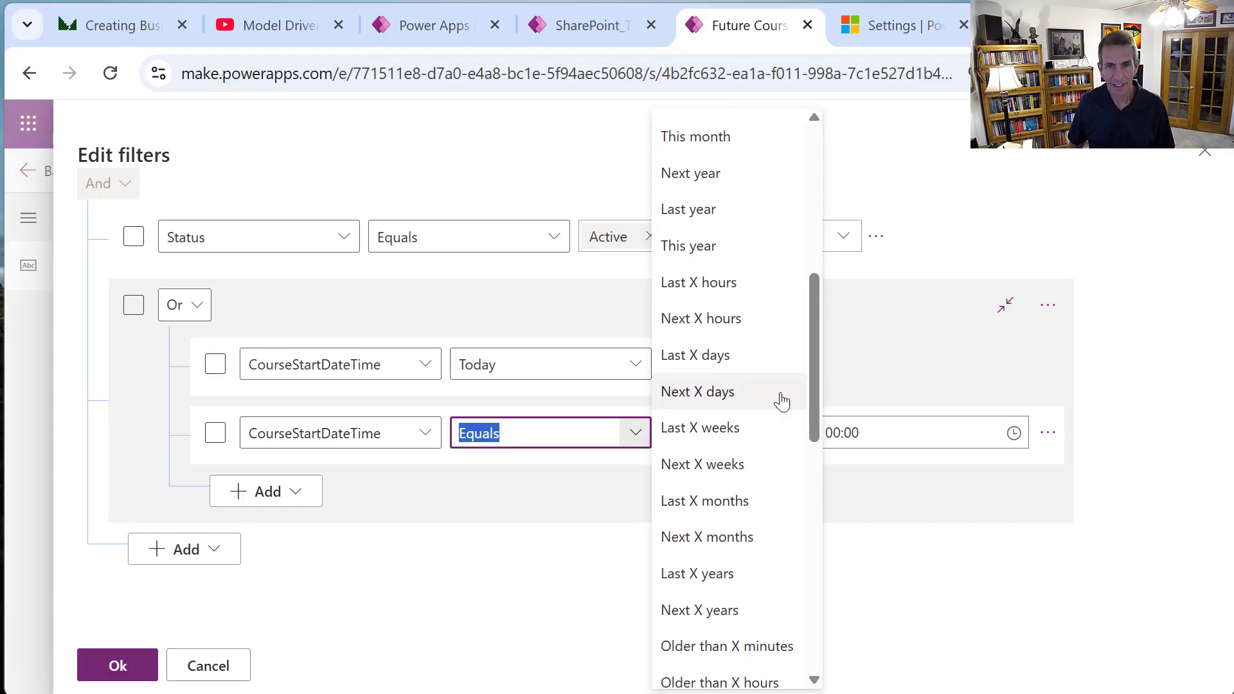
pyautogui.click(705, 392)
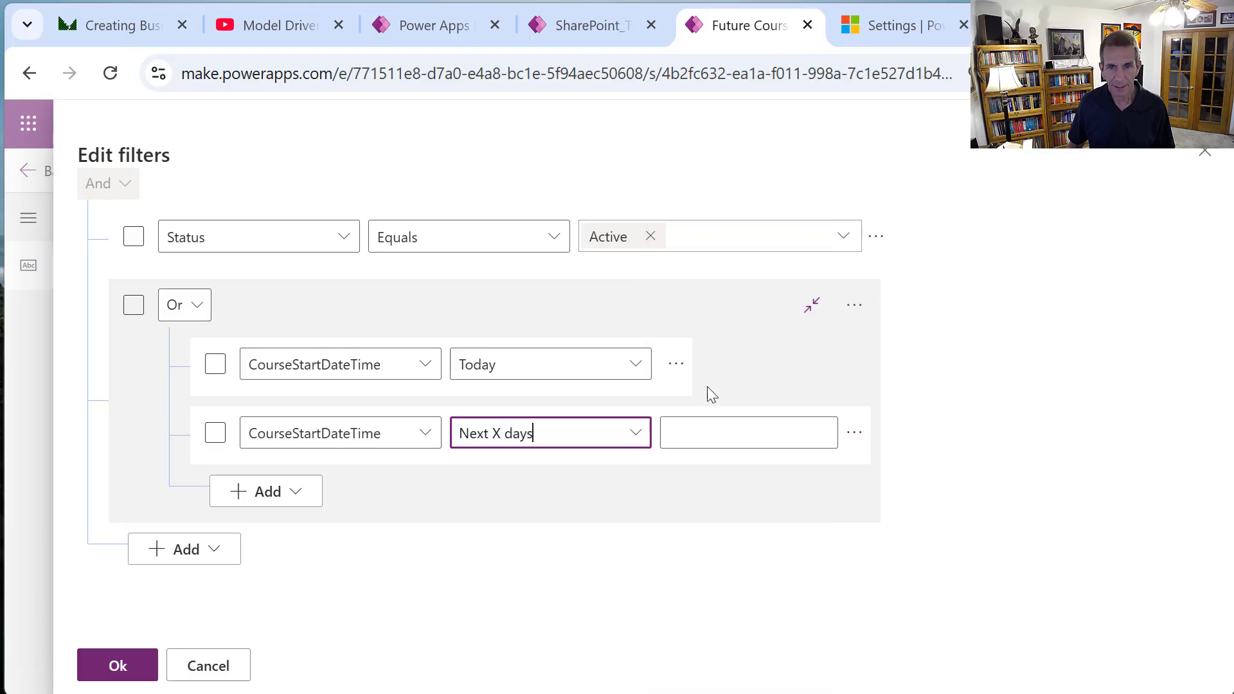
pyautogui.click(712, 443)
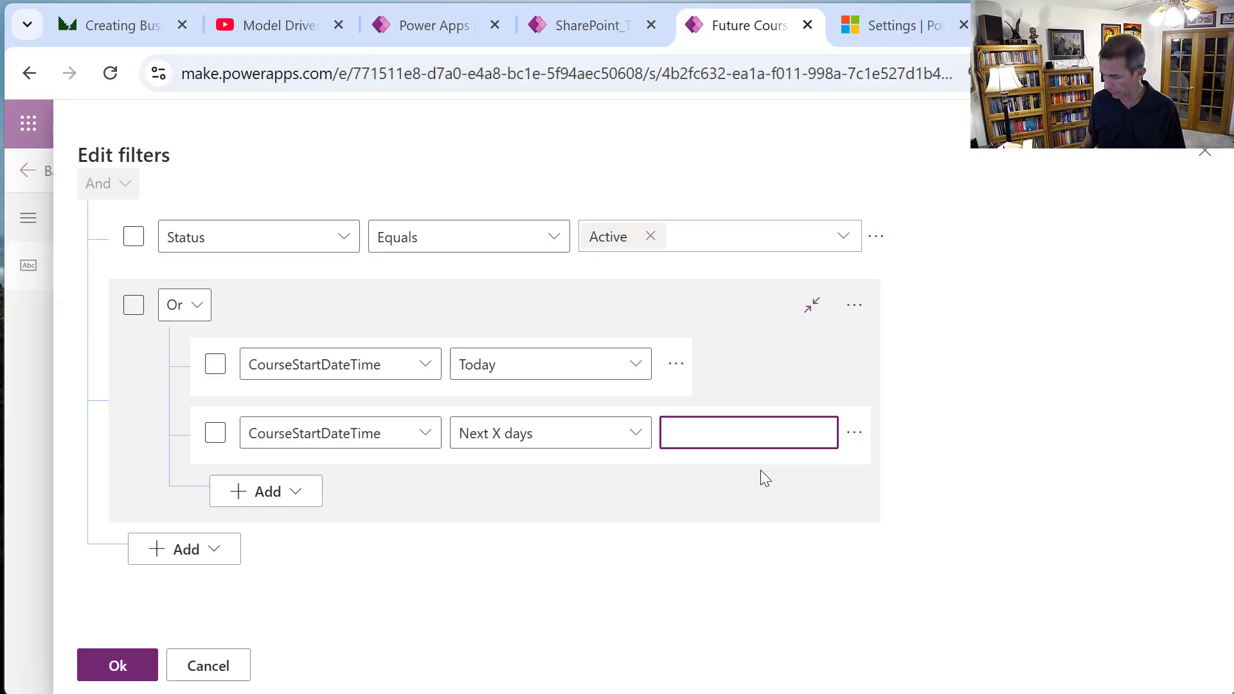
pyautogui.write('365')
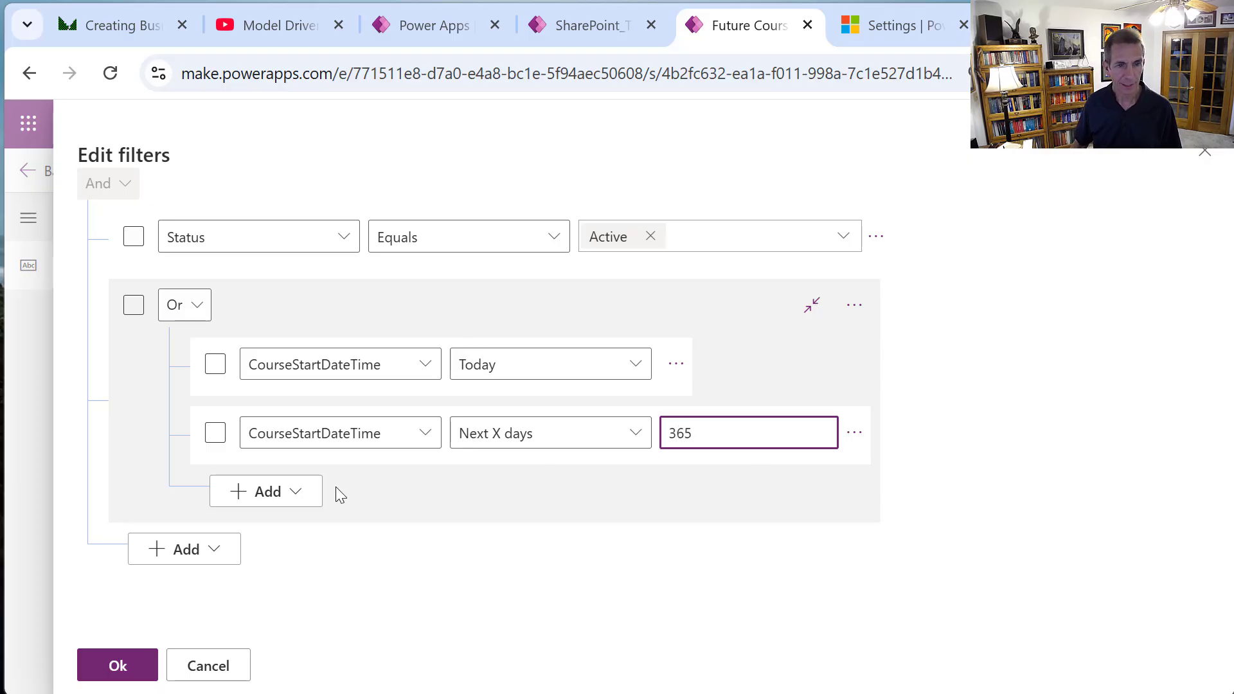
pyautogui.click(300, 500)
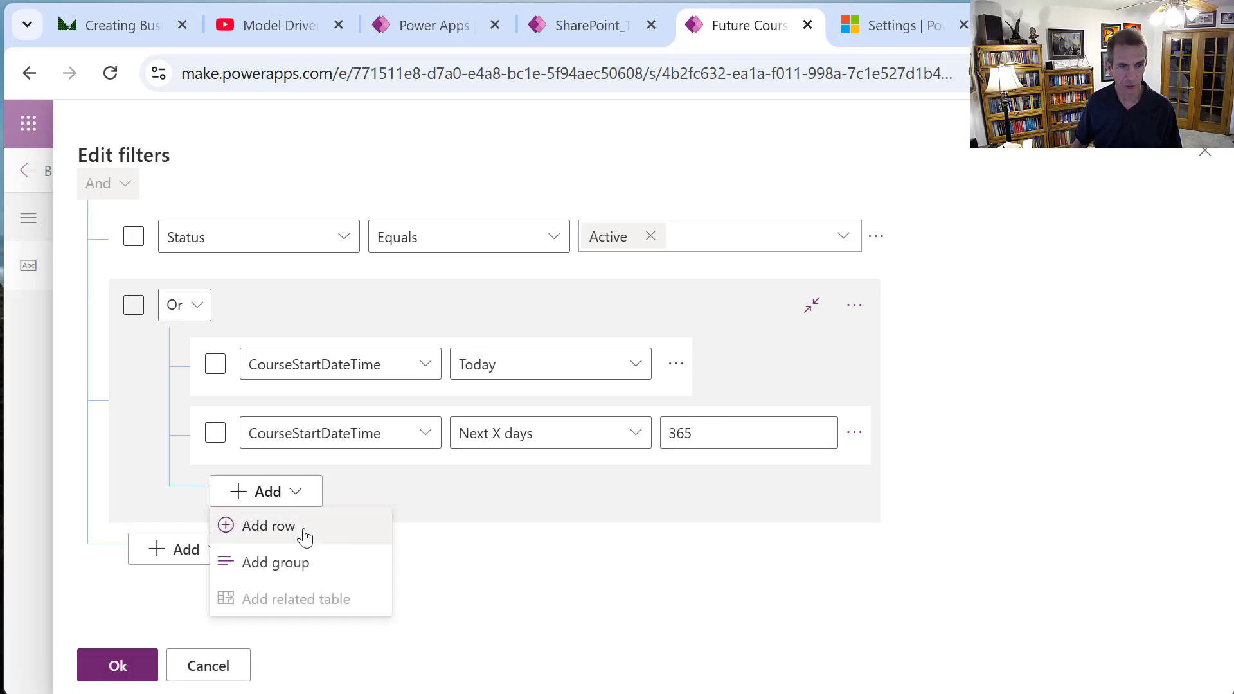
pyautogui.click(304, 537)
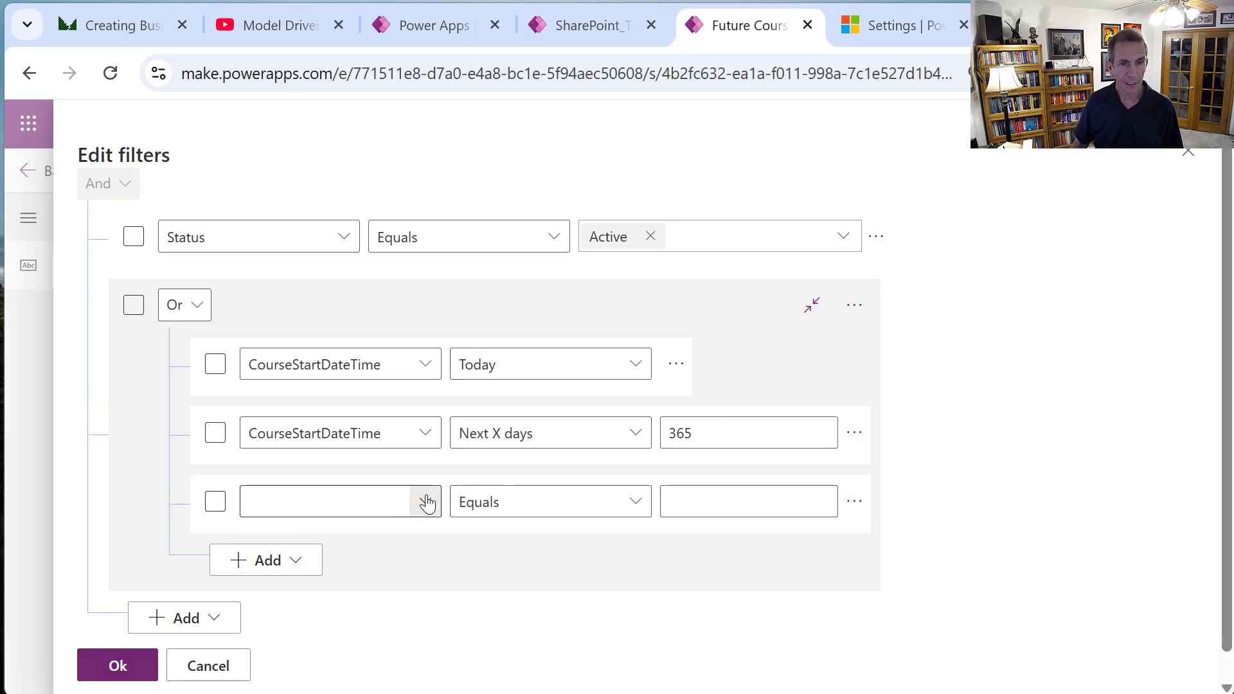
# Set the third condition to CourseStartDateTime Next X years 100 and apply the filters.
pyautogui.click(425, 501)
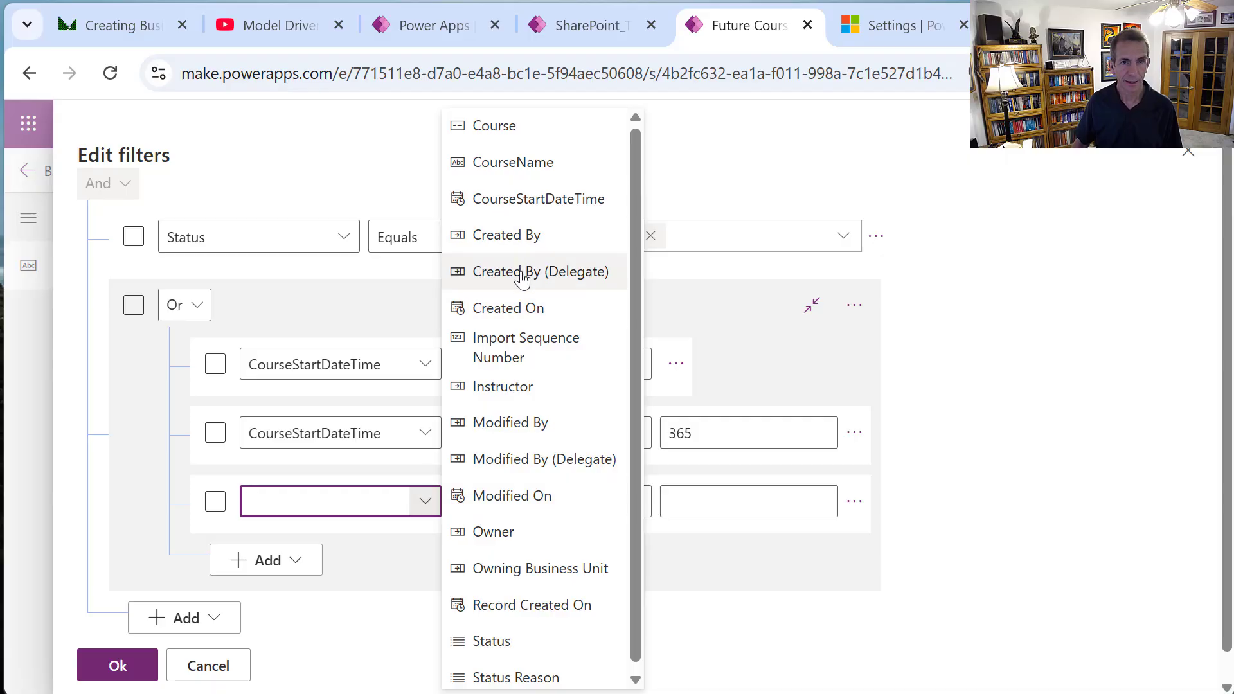
pyautogui.click(546, 199)
pyautogui.click(636, 504)
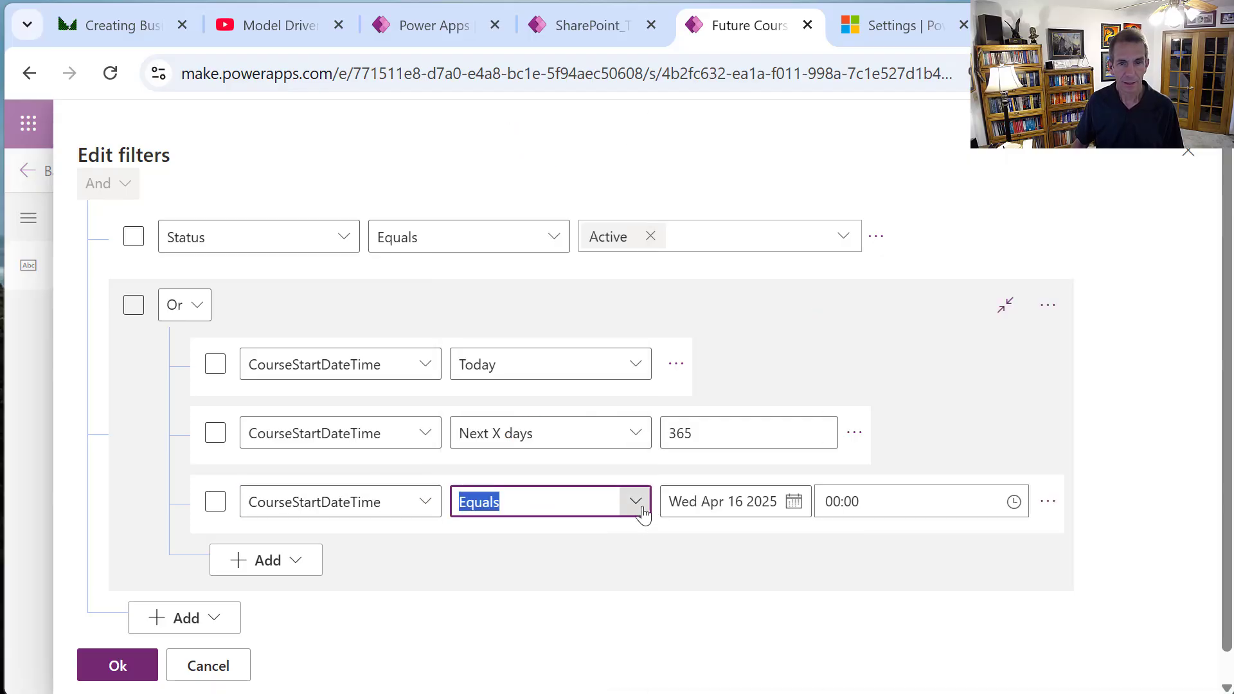
pyautogui.moveTo(815, 287); pyautogui.dragTo(784, 508)
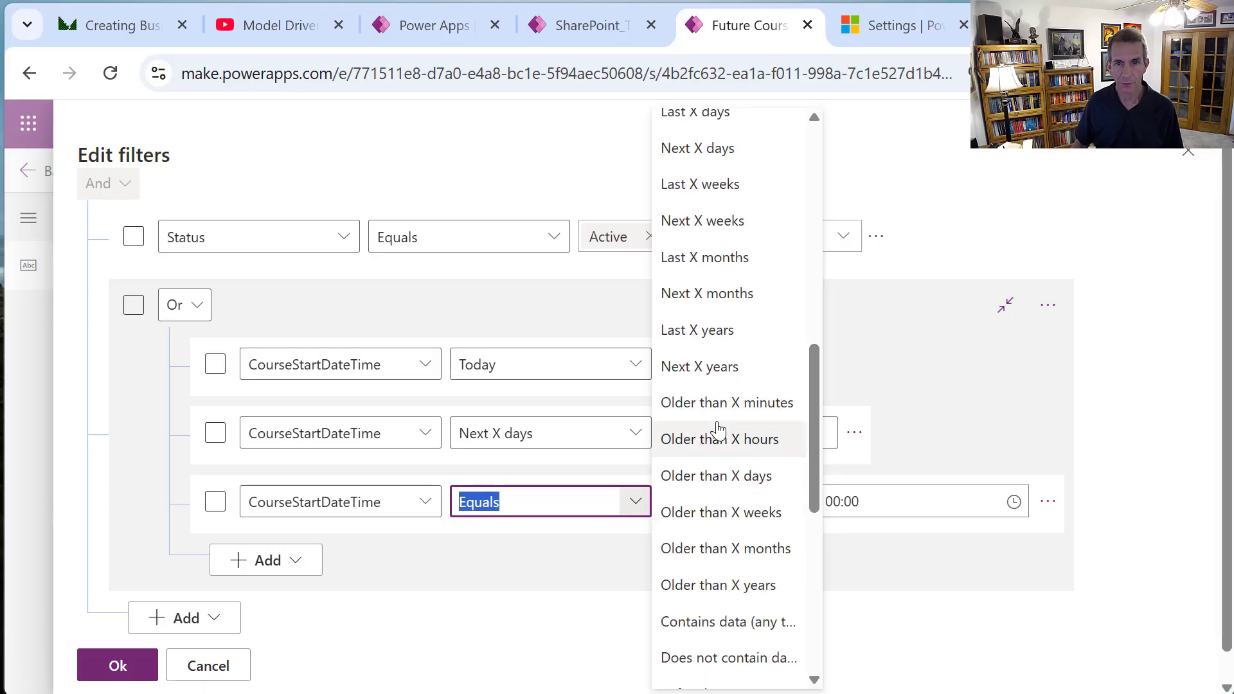
pyautogui.click(712, 375)
pyautogui.click(702, 507)
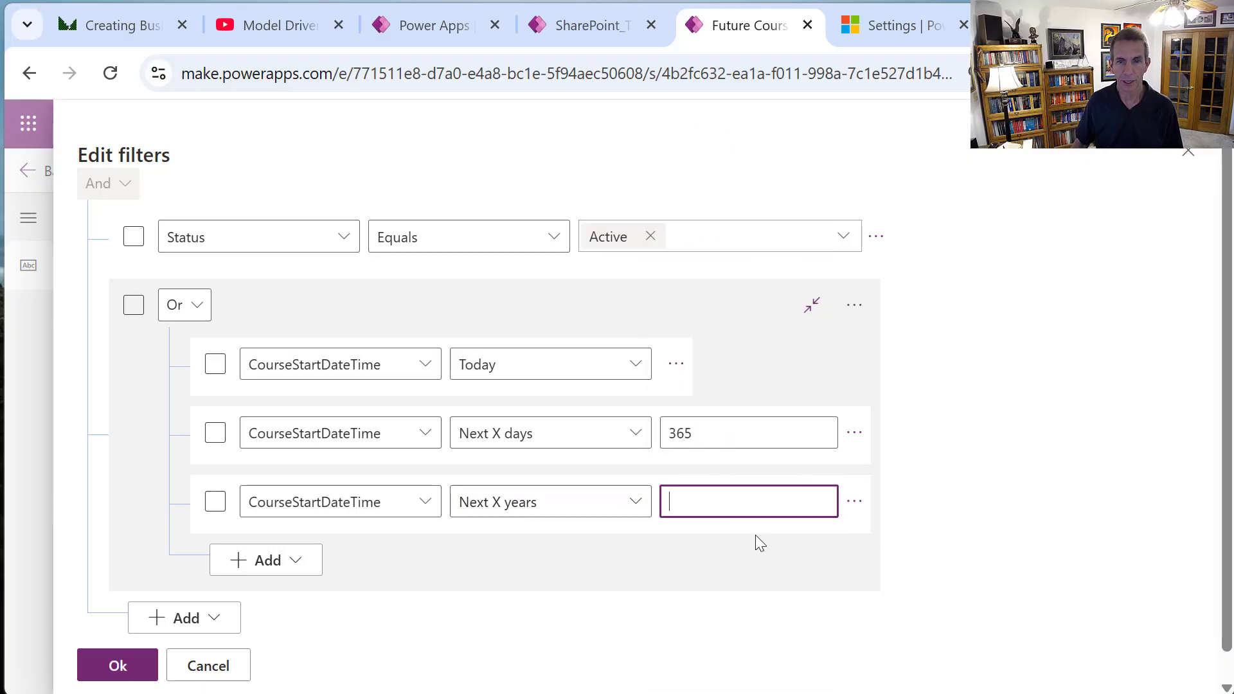
pyautogui.write('100')
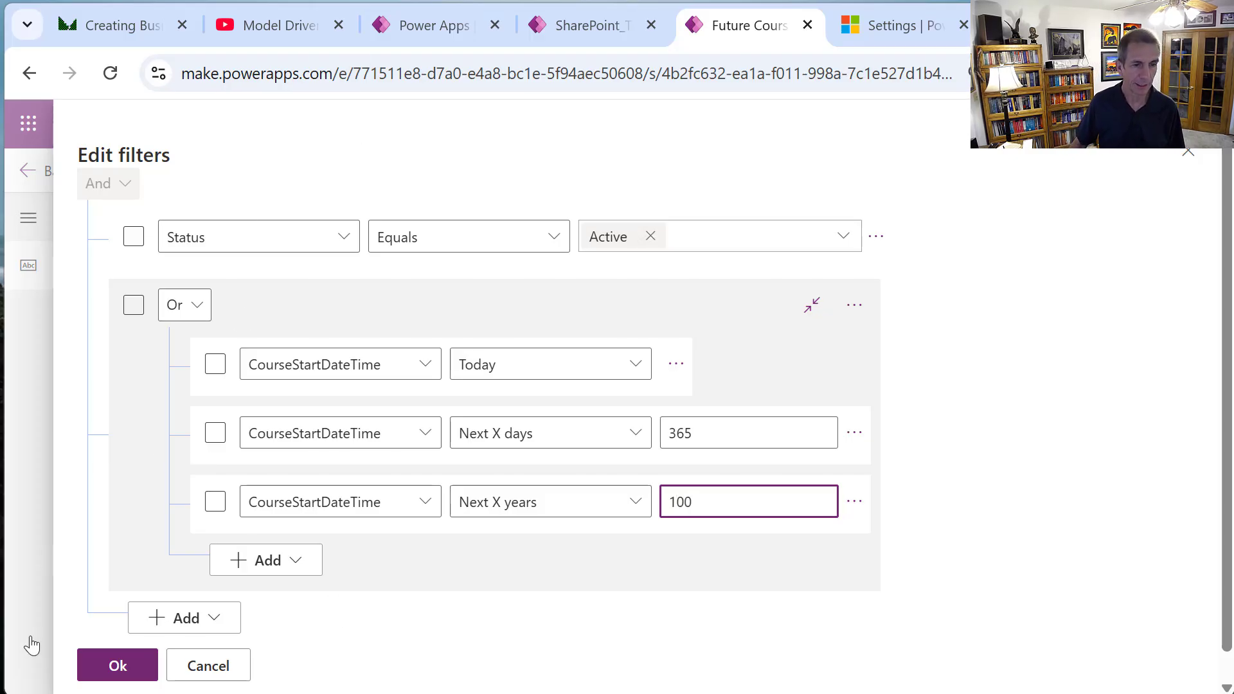
pyautogui.click(131, 667)
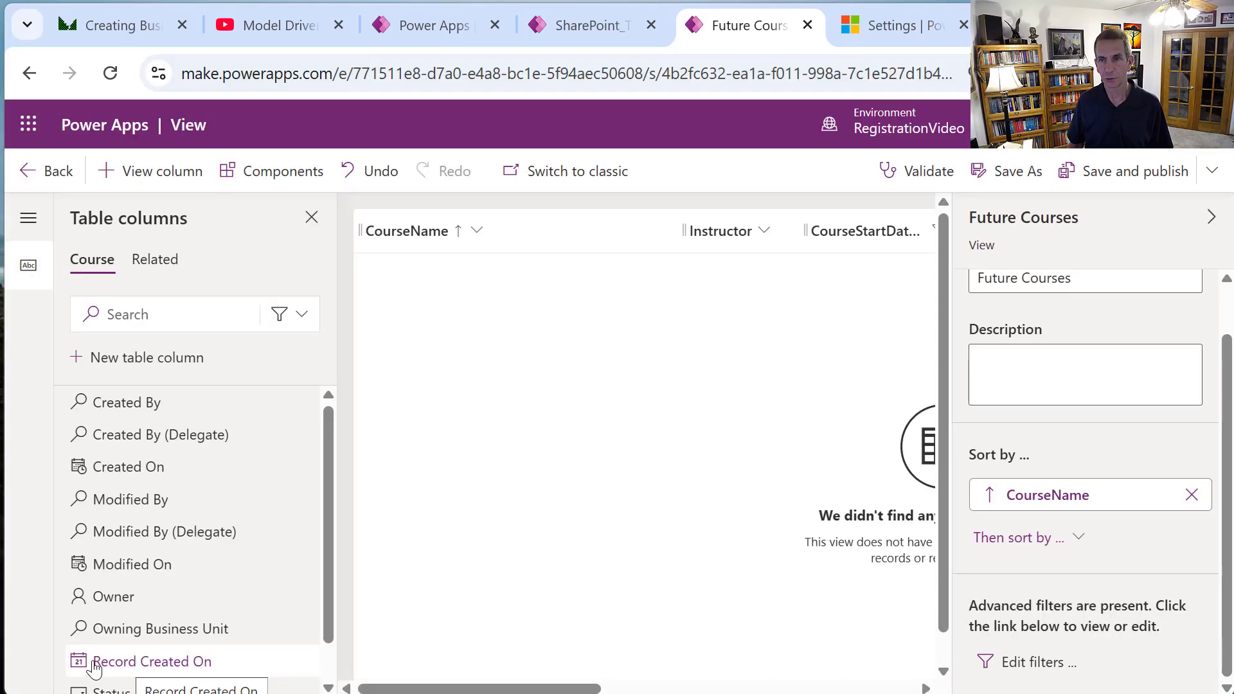
# Save and publish the Future Courses view with its new date filter.
pyautogui.click(1118, 175)
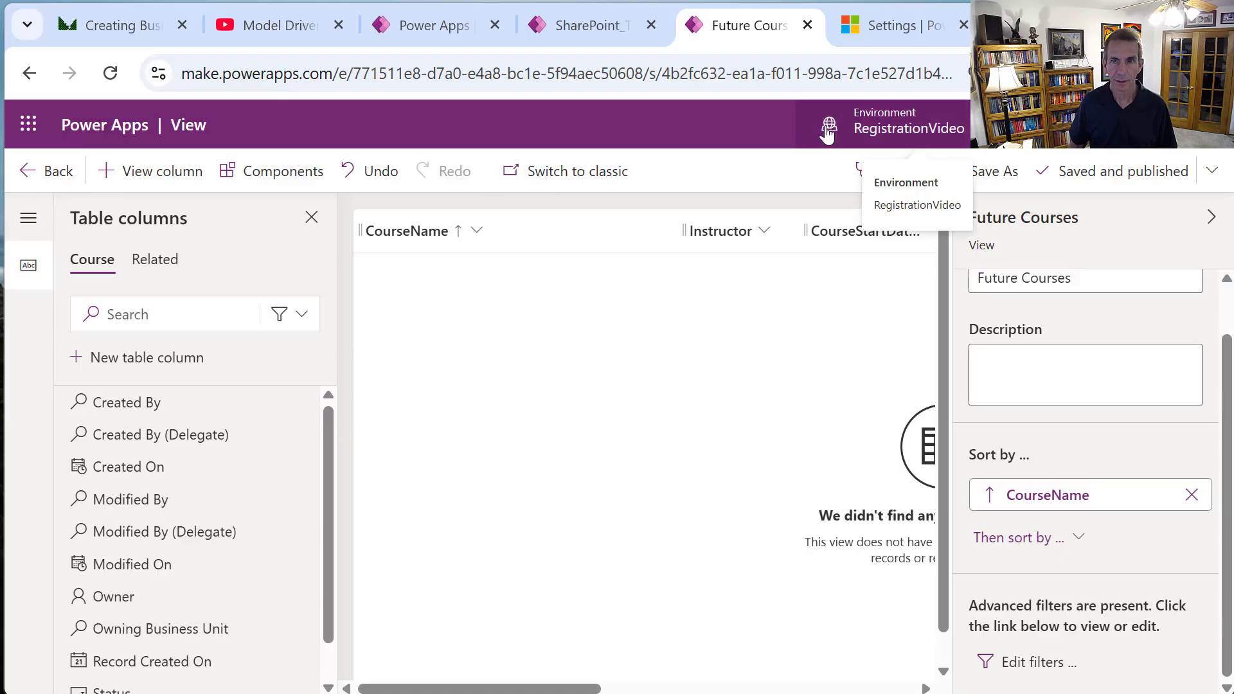
# Save the view as a copy renamed from Future to Past Courses, and open its filter editor.
pyautogui.click(1013, 174)
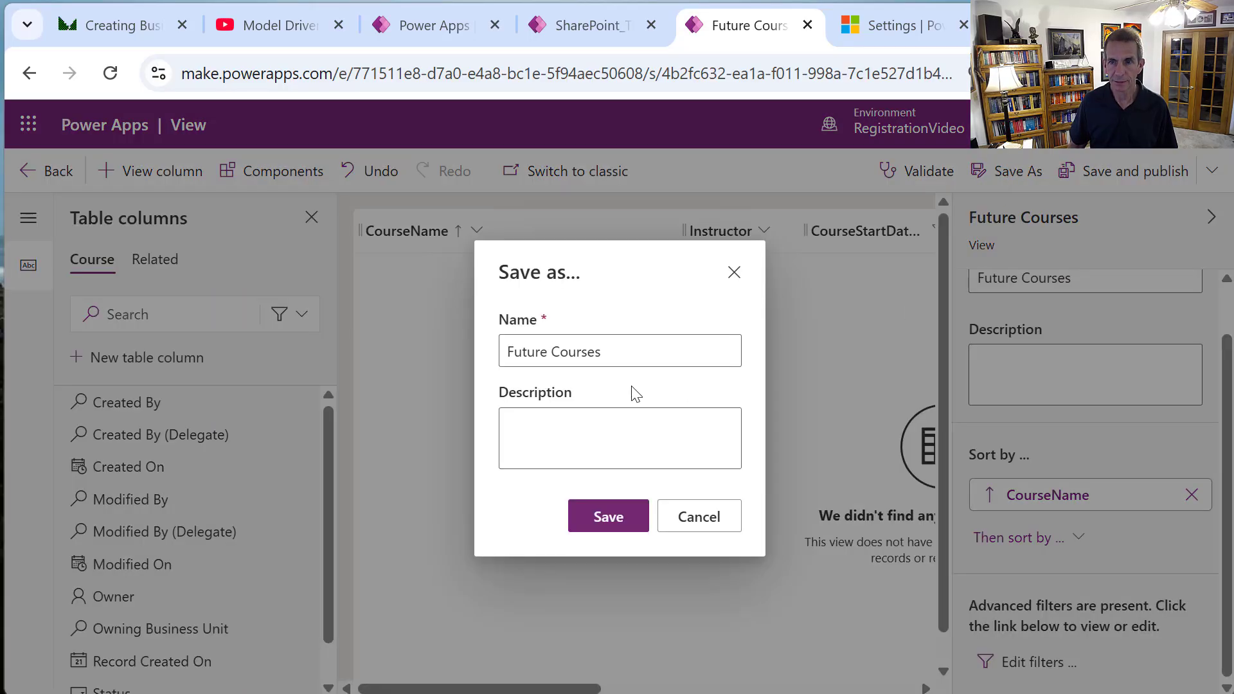
pyautogui.doubleClick(519, 352)
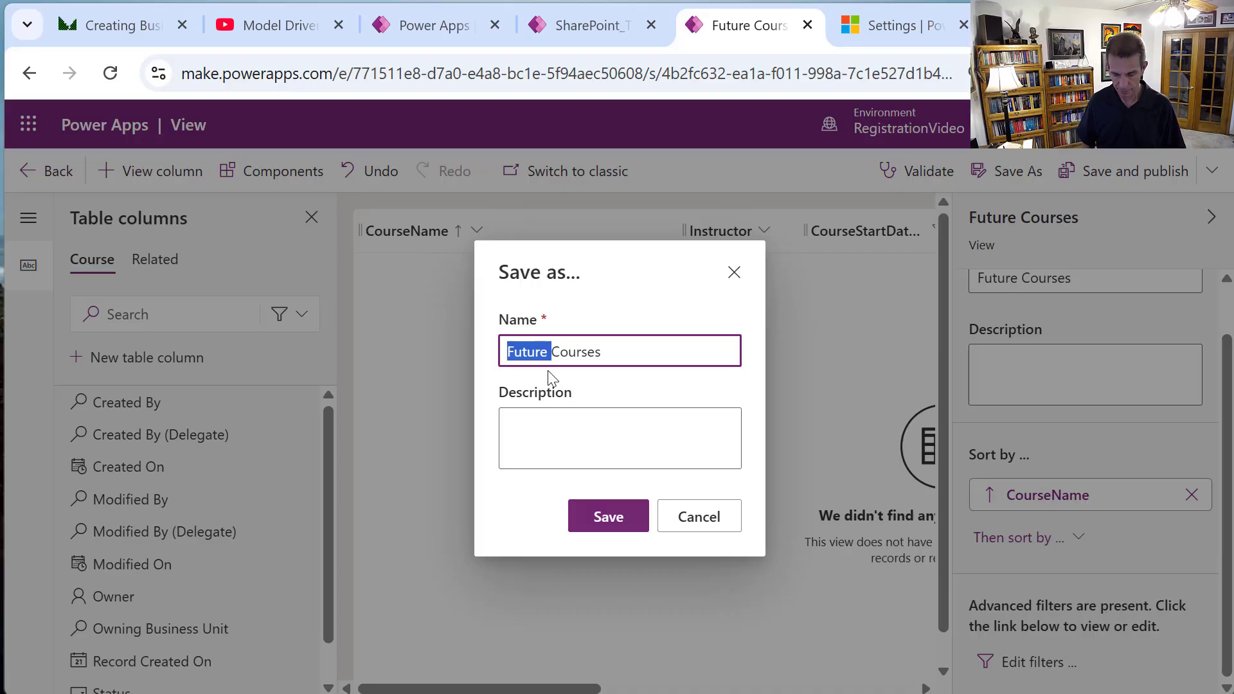
pyautogui.write('Past')
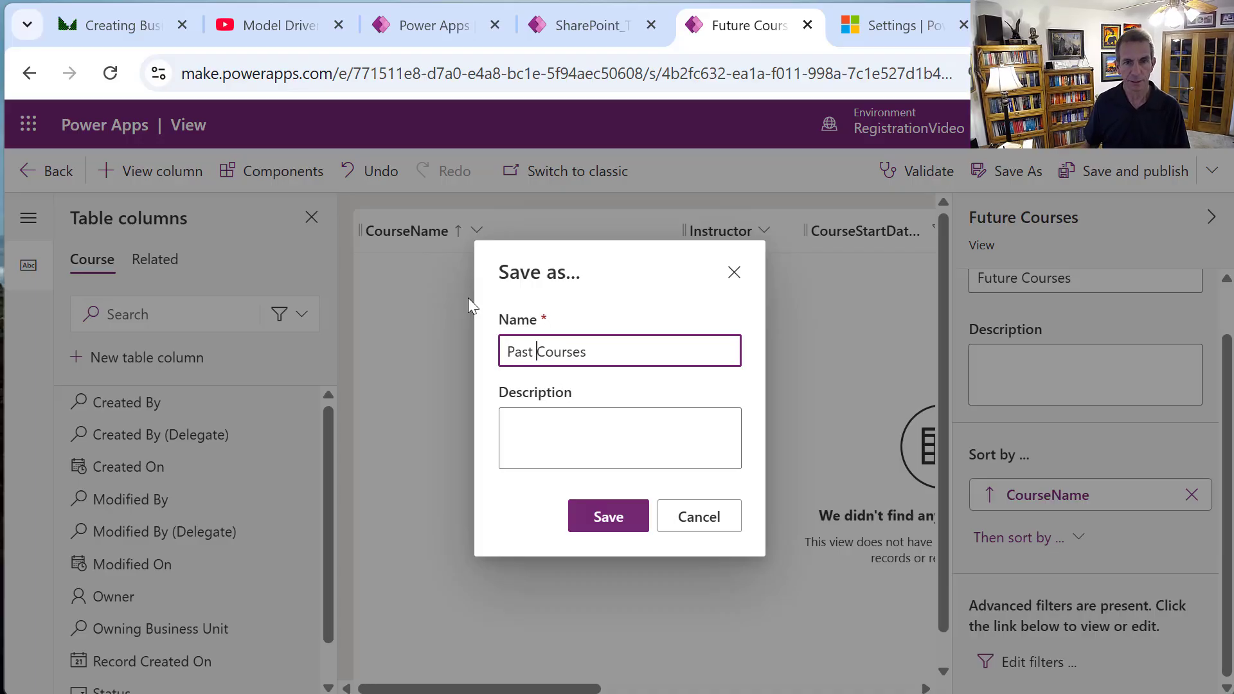
pyautogui.click(590, 518)
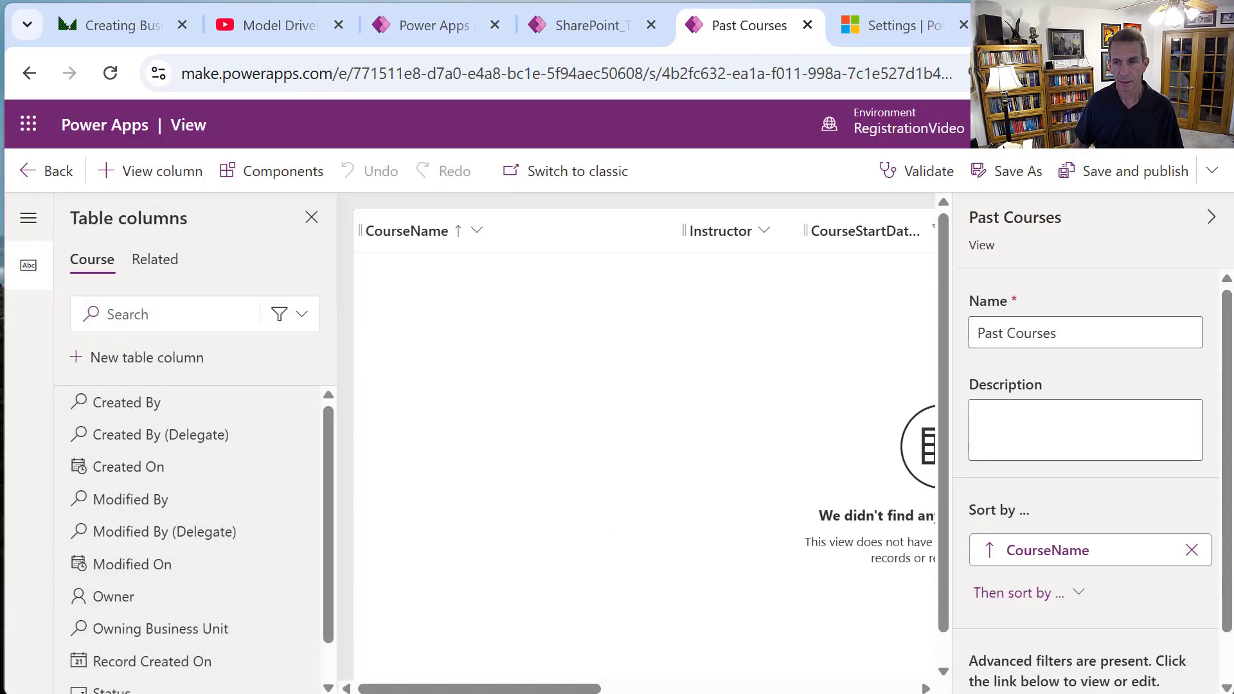
pyautogui.scroll(-1, 1221, 643)
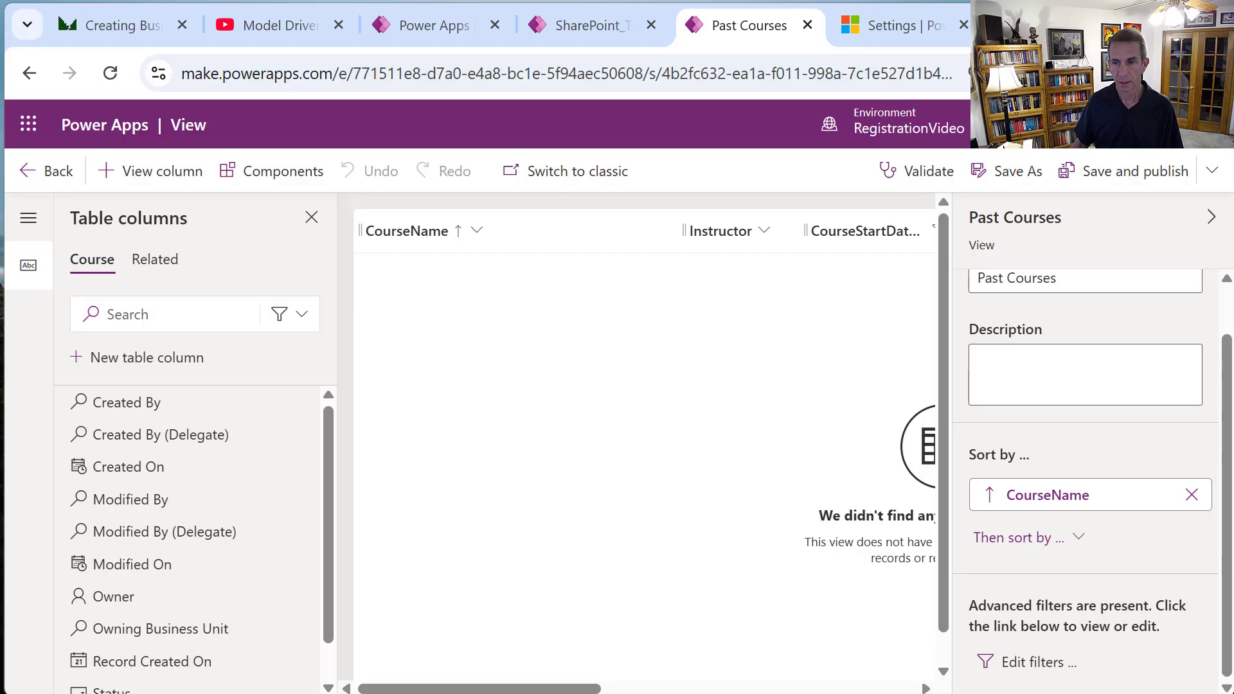
pyautogui.click(1047, 660)
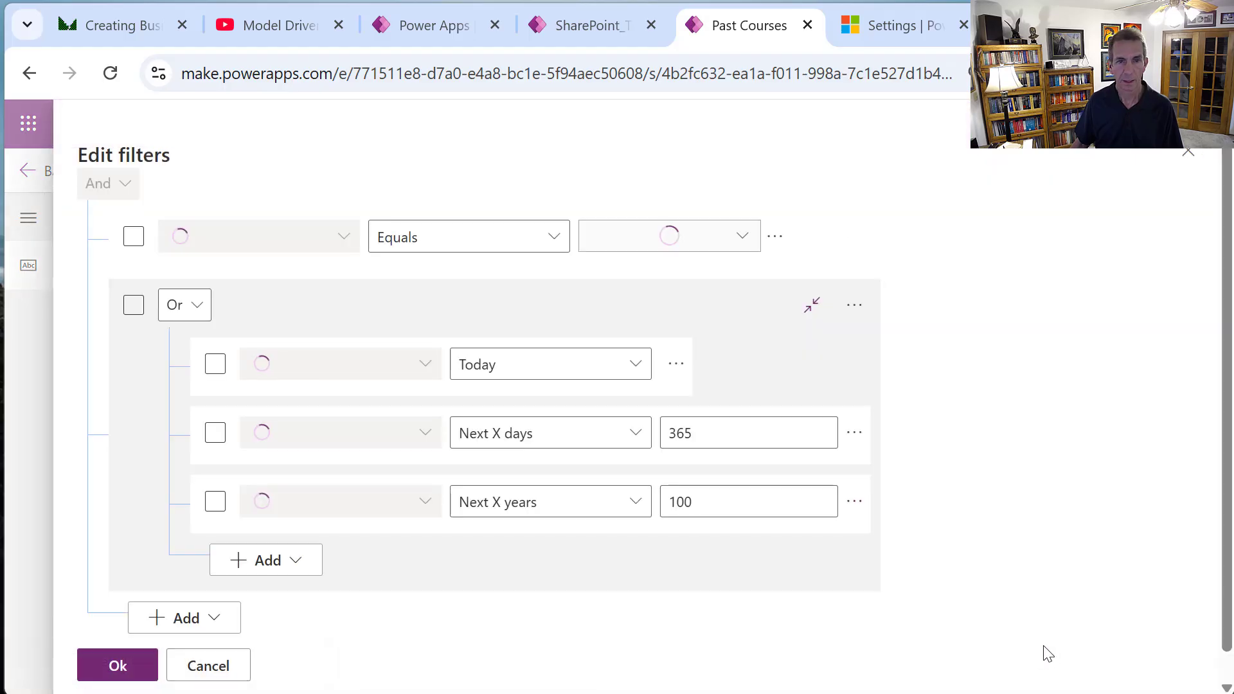
# Delete the Today condition and change the 365 date condition to Last X days.
pyautogui.click(685, 366)
pyautogui.click(714, 366)
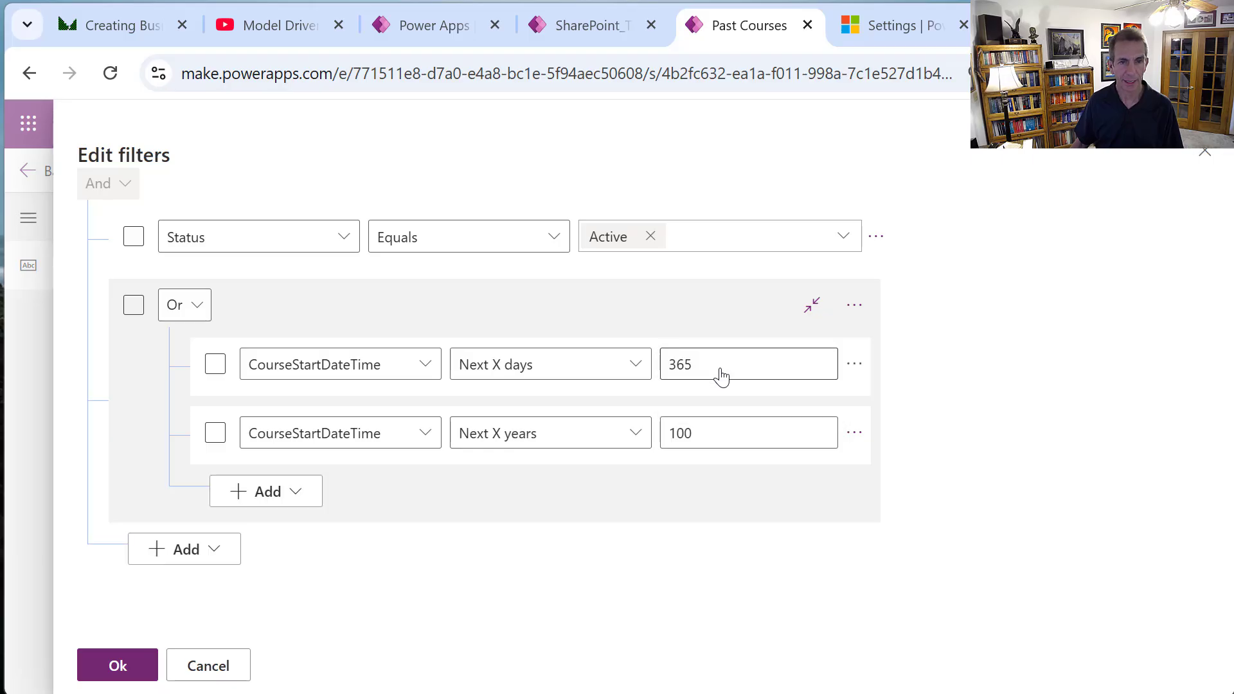
pyautogui.click(643, 379)
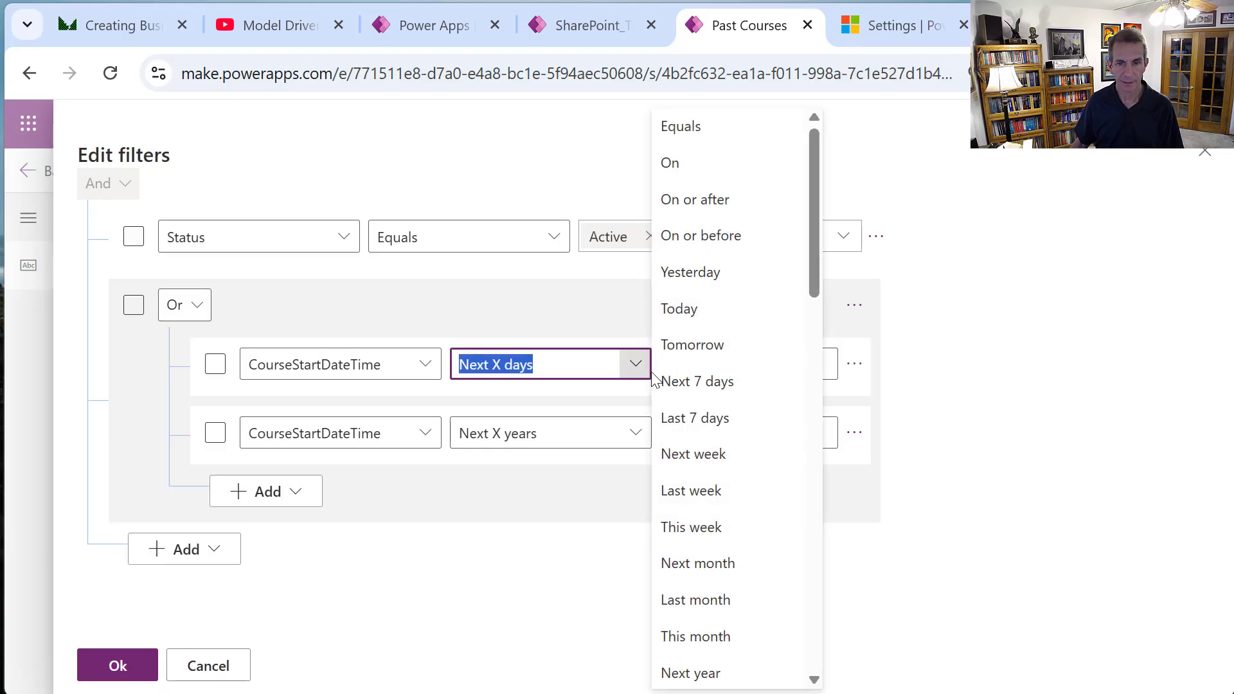
pyautogui.moveTo(812, 288); pyautogui.dragTo(833, 422)
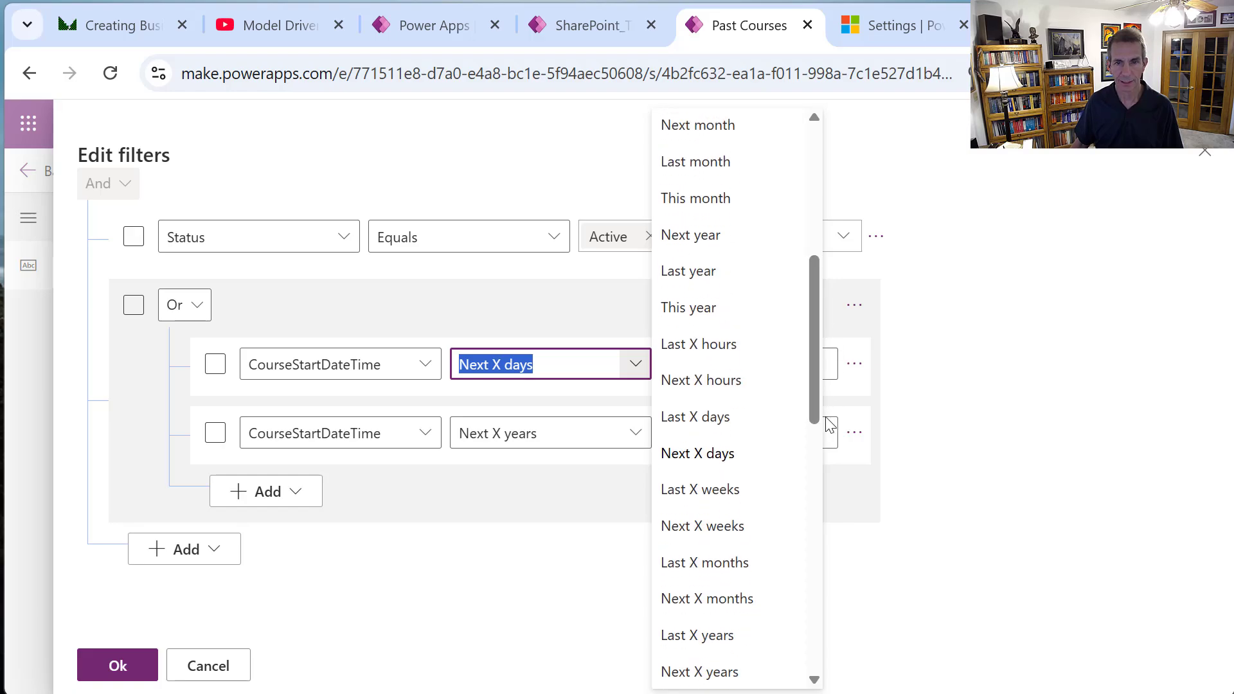
pyautogui.click(732, 415)
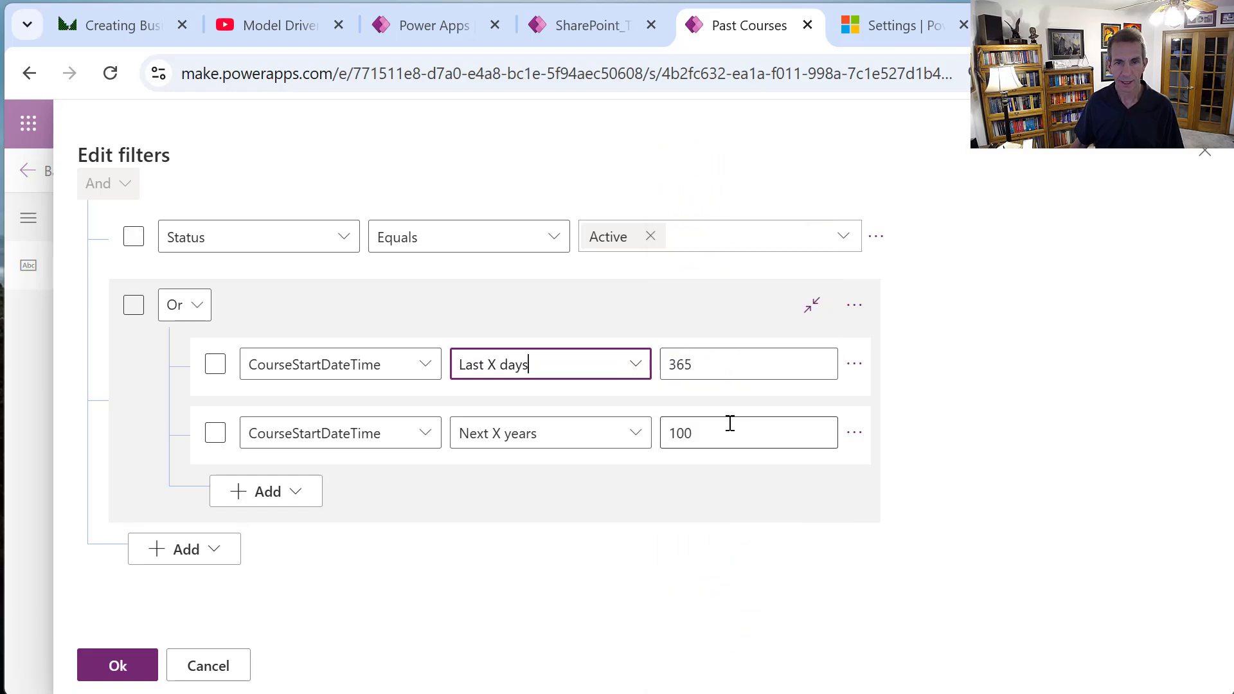
# Change the 100 date condition to Last X years and apply the filters.
pyautogui.click(638, 433)
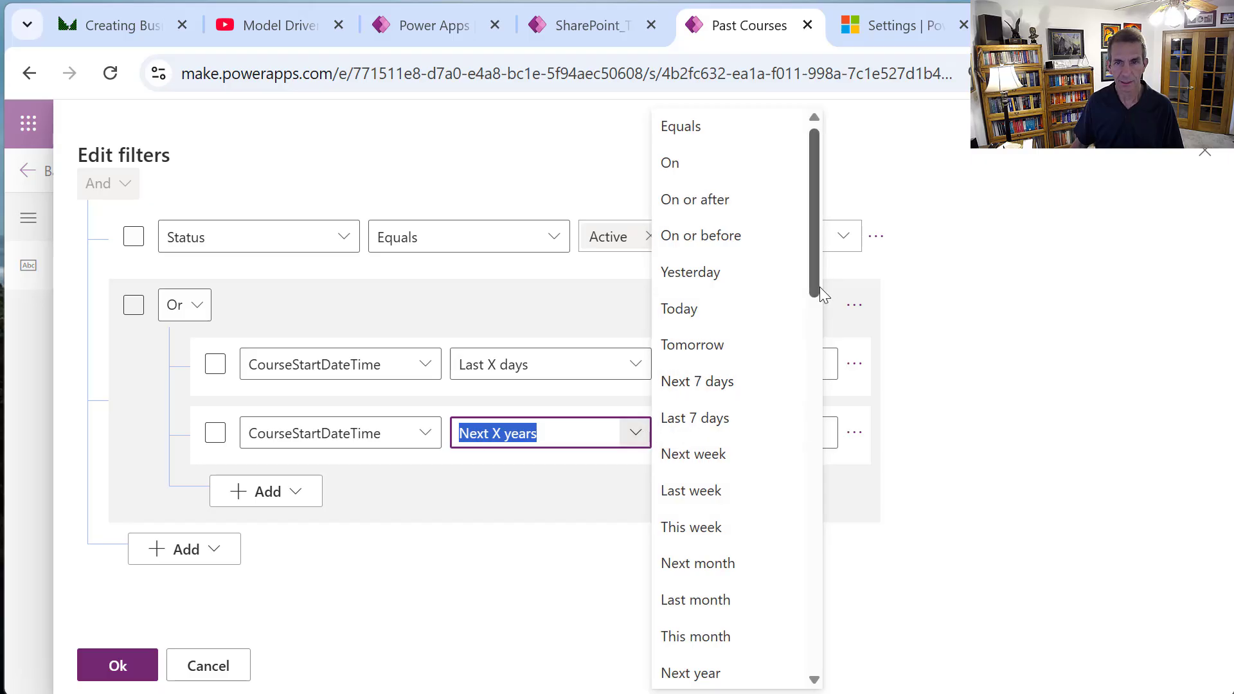
pyautogui.moveTo(816, 287); pyautogui.dragTo(832, 426)
pyautogui.click(721, 559)
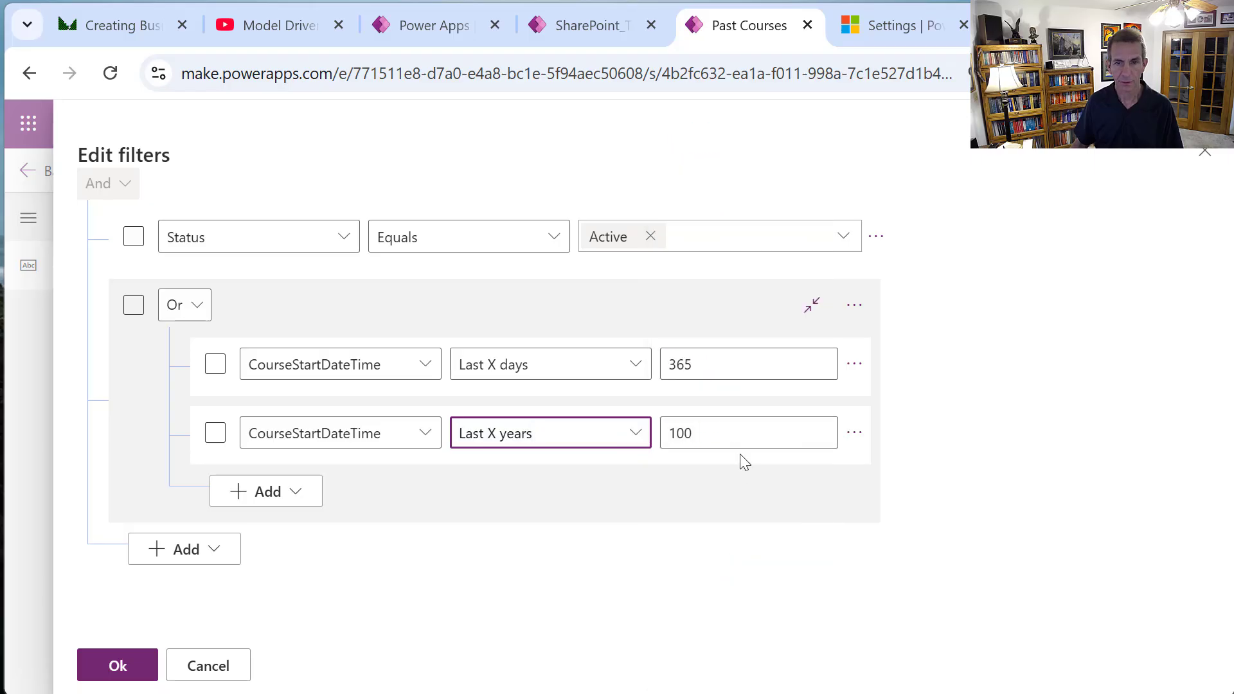
pyautogui.click(114, 667)
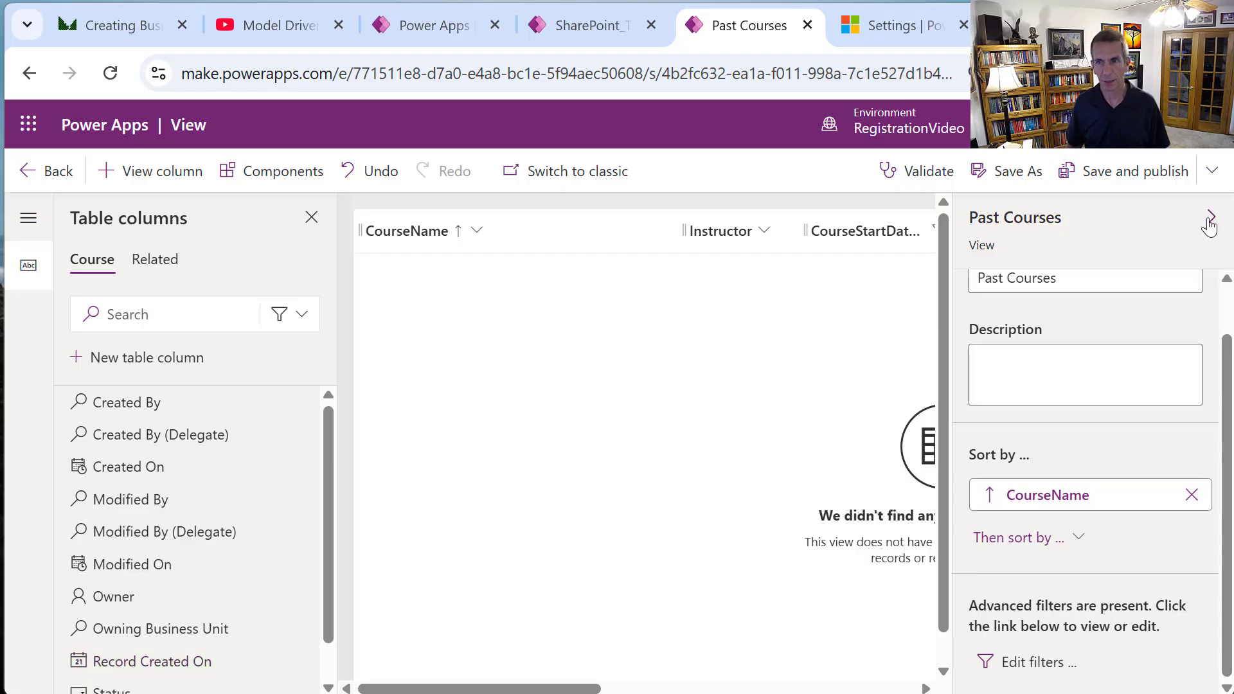
# Publish the Past Courses view and go to the Course table's forms list.
pyautogui.click(1134, 171)
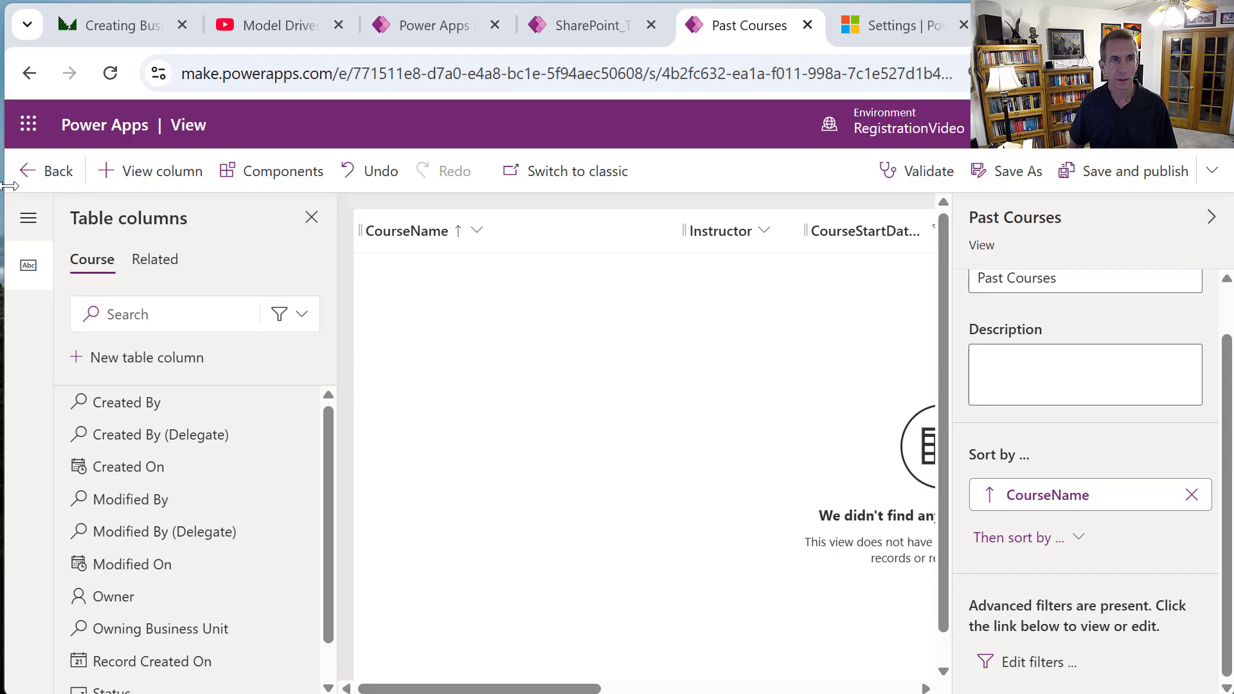
pyautogui.click(63, 172)
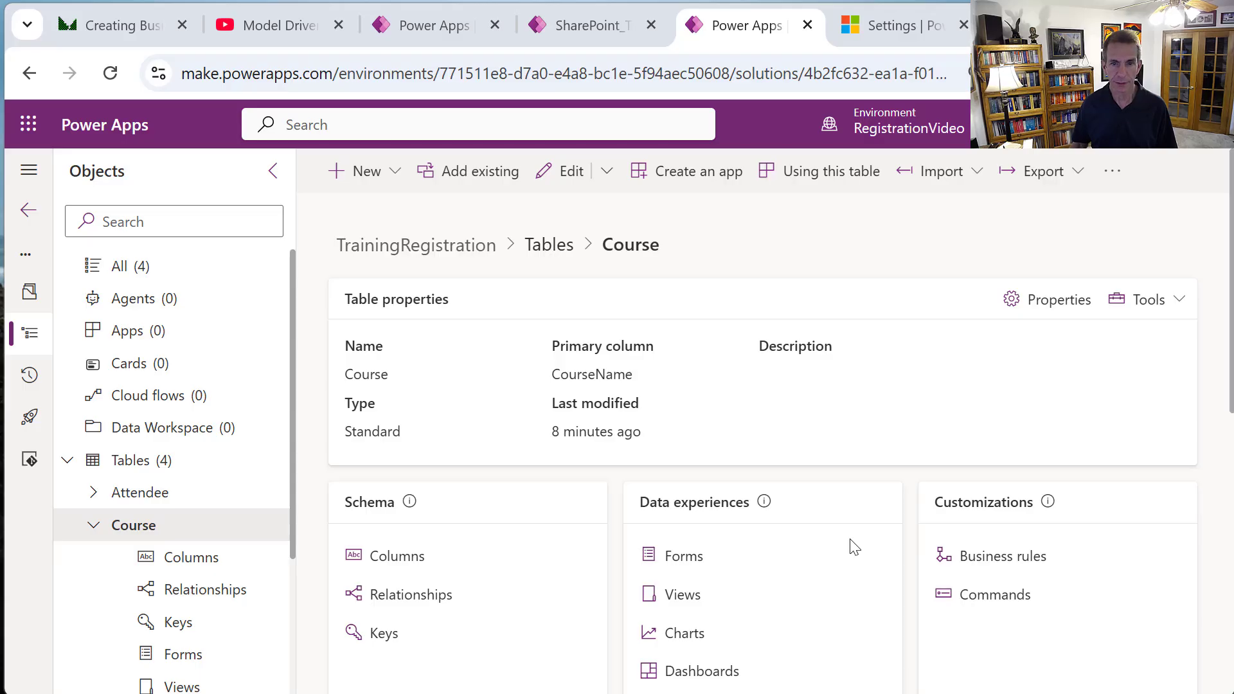
pyautogui.click(683, 559)
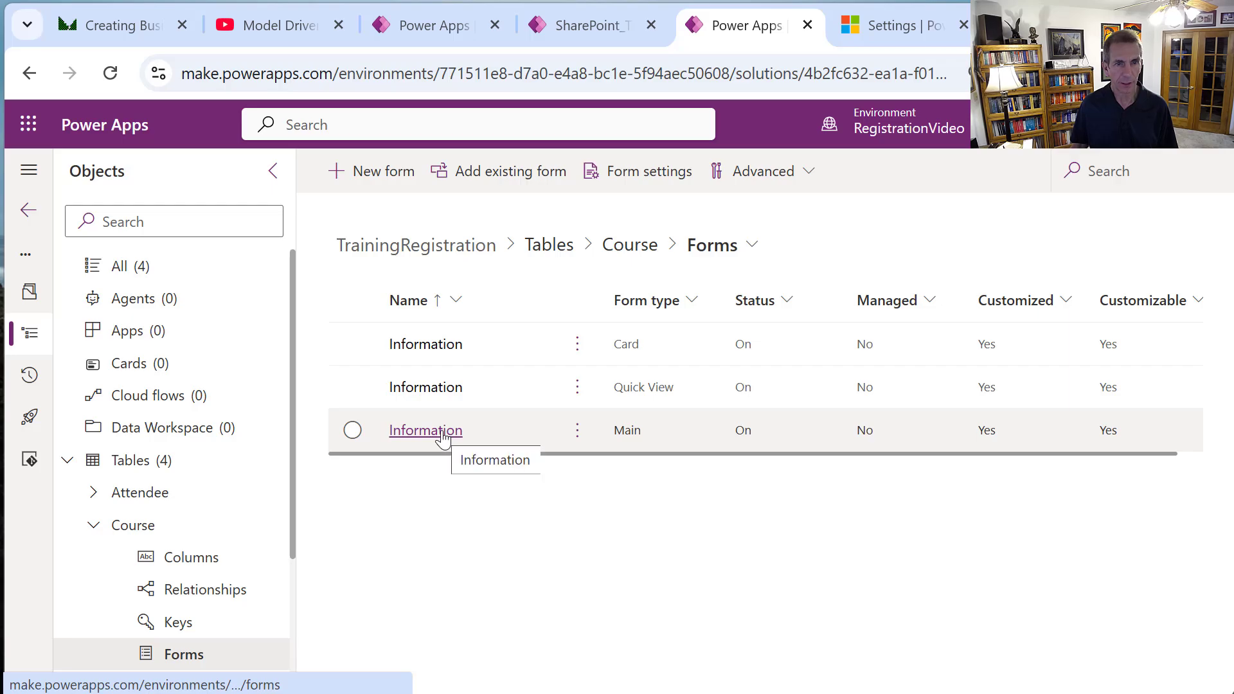
# Create a new quick view form for Course named Courses Quick View.
pyautogui.click(382, 193)
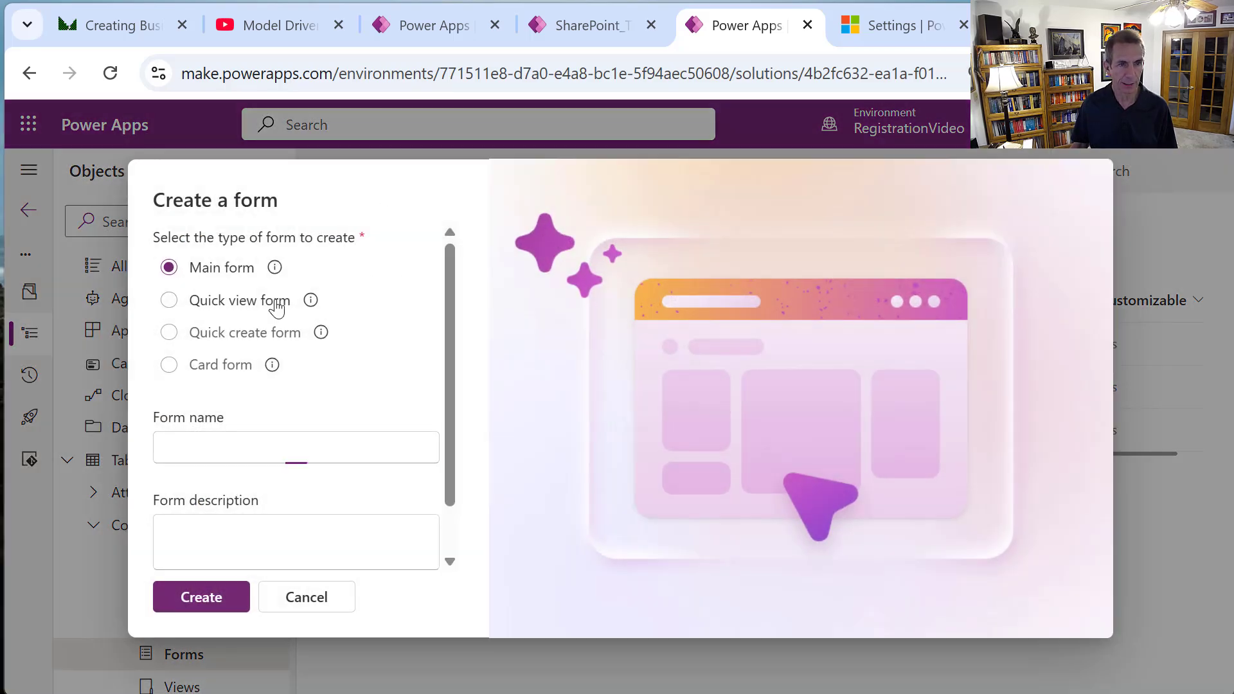
pyautogui.click(277, 302)
pyautogui.click(221, 453)
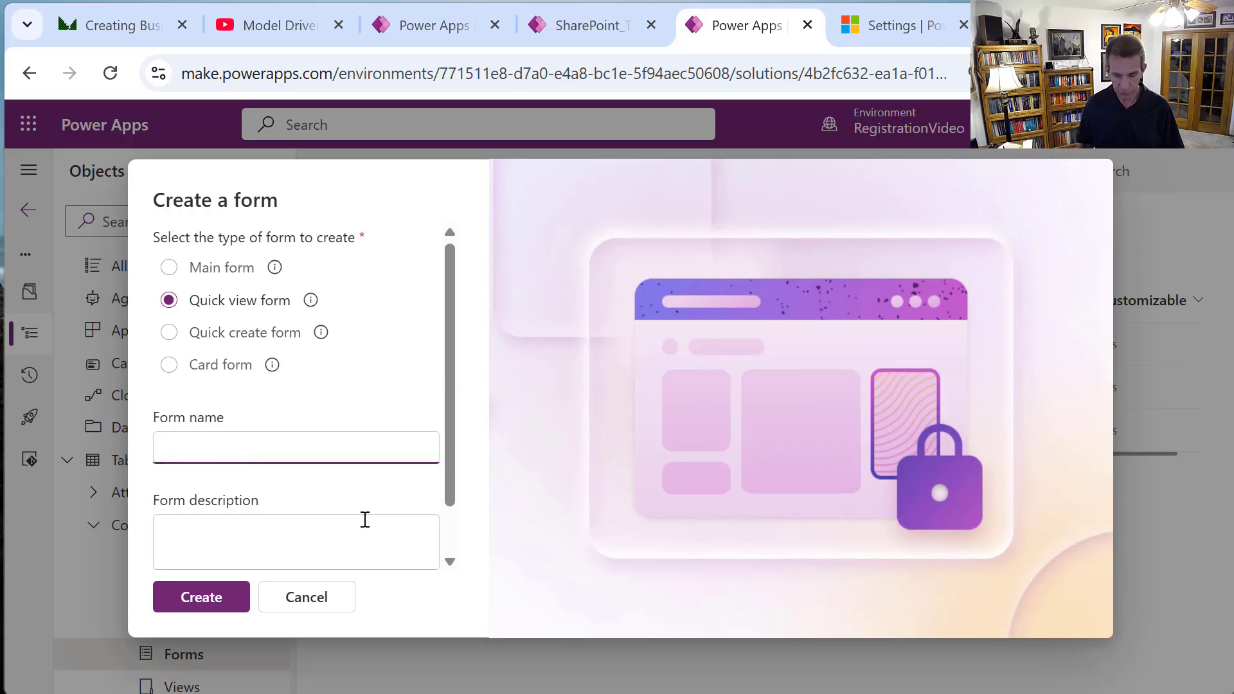
pyautogui.write('Course')
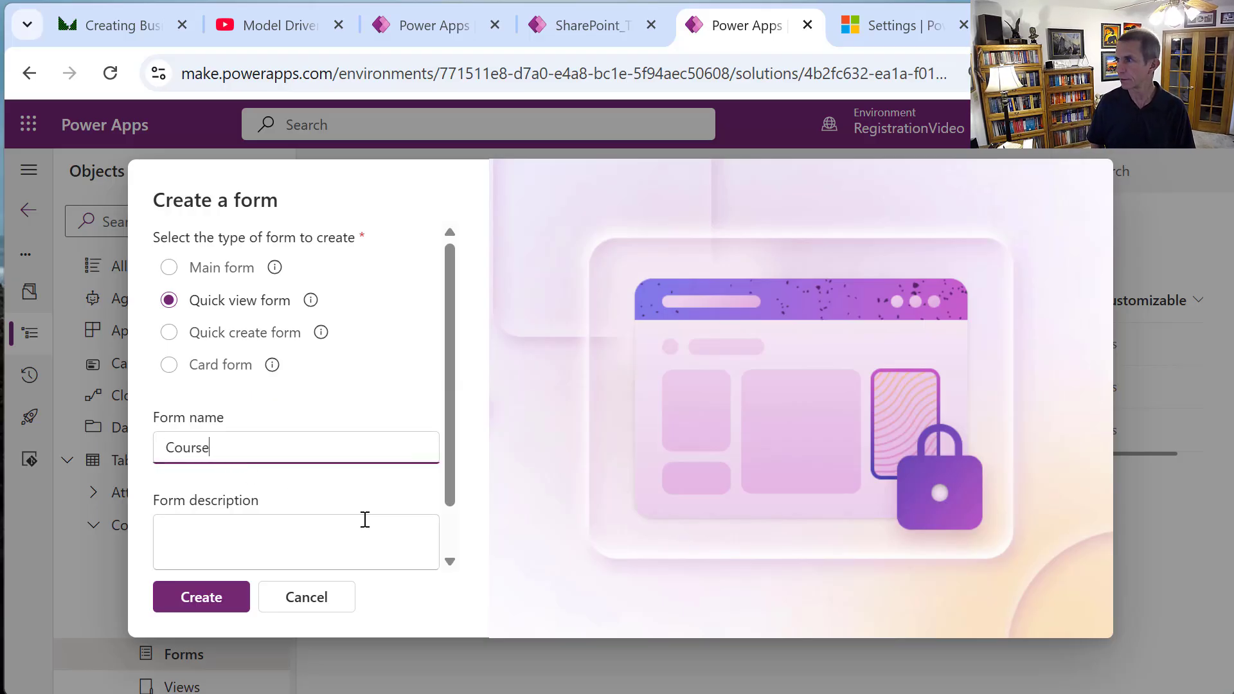
pyautogui.write('s ')
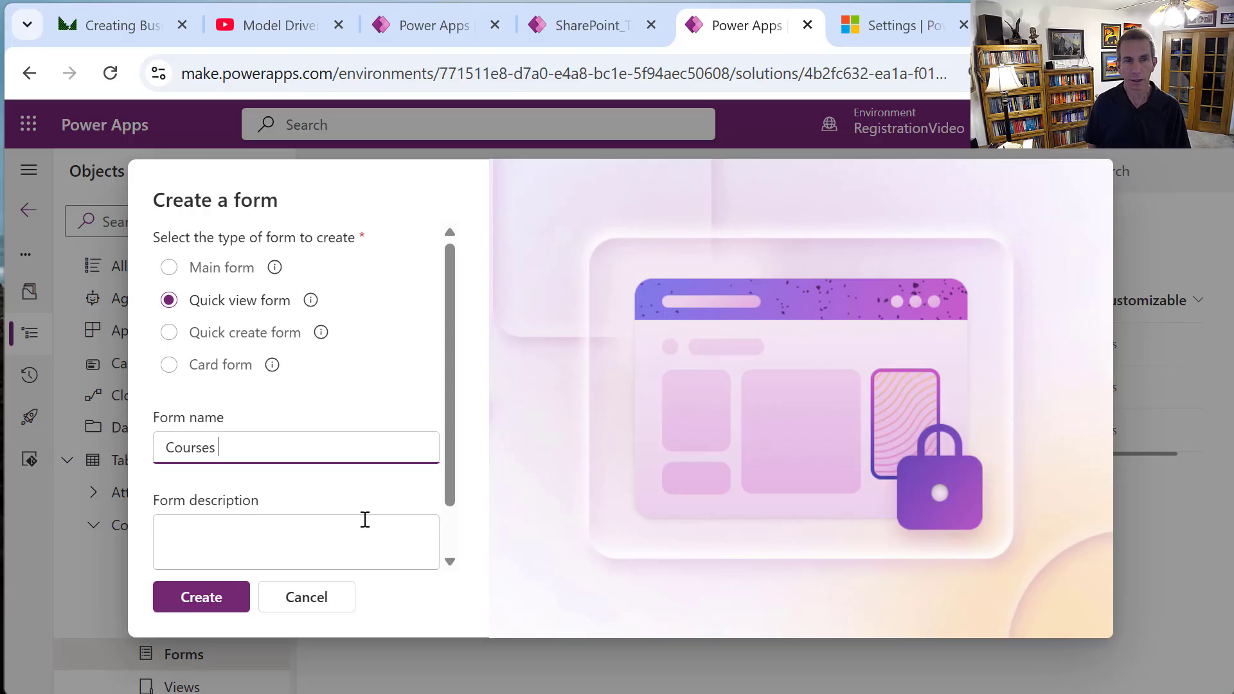
pyautogui.write('Quick View')
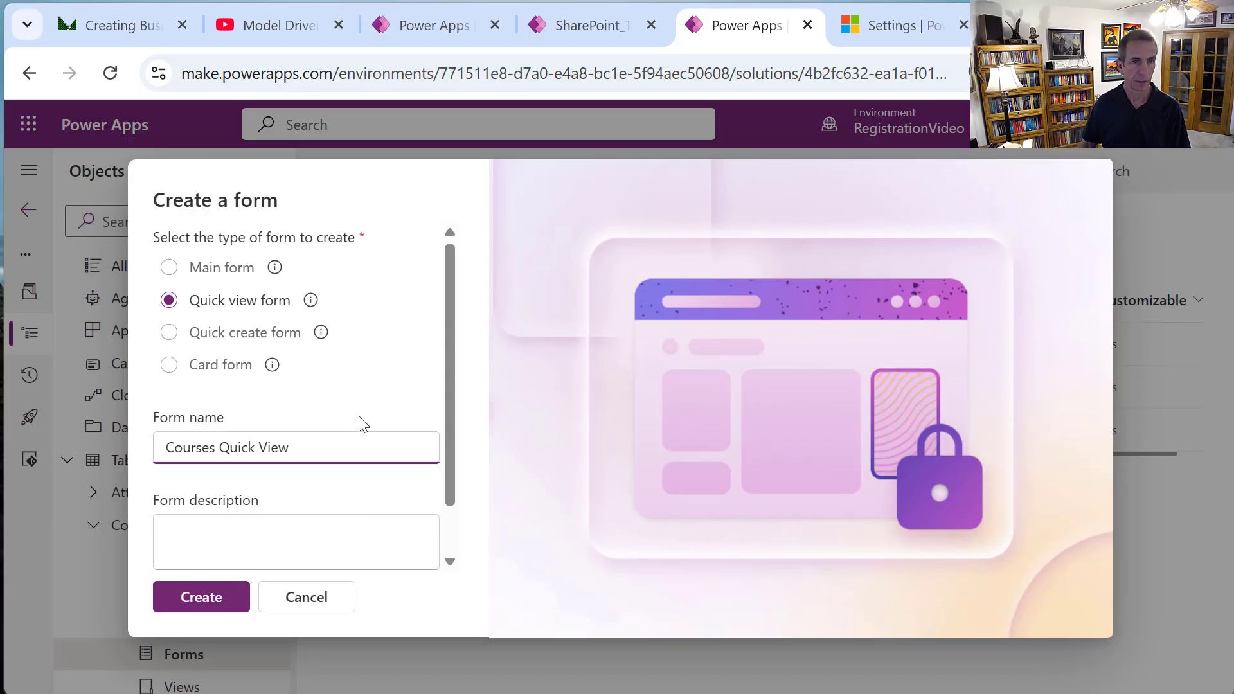
pyautogui.click(238, 604)
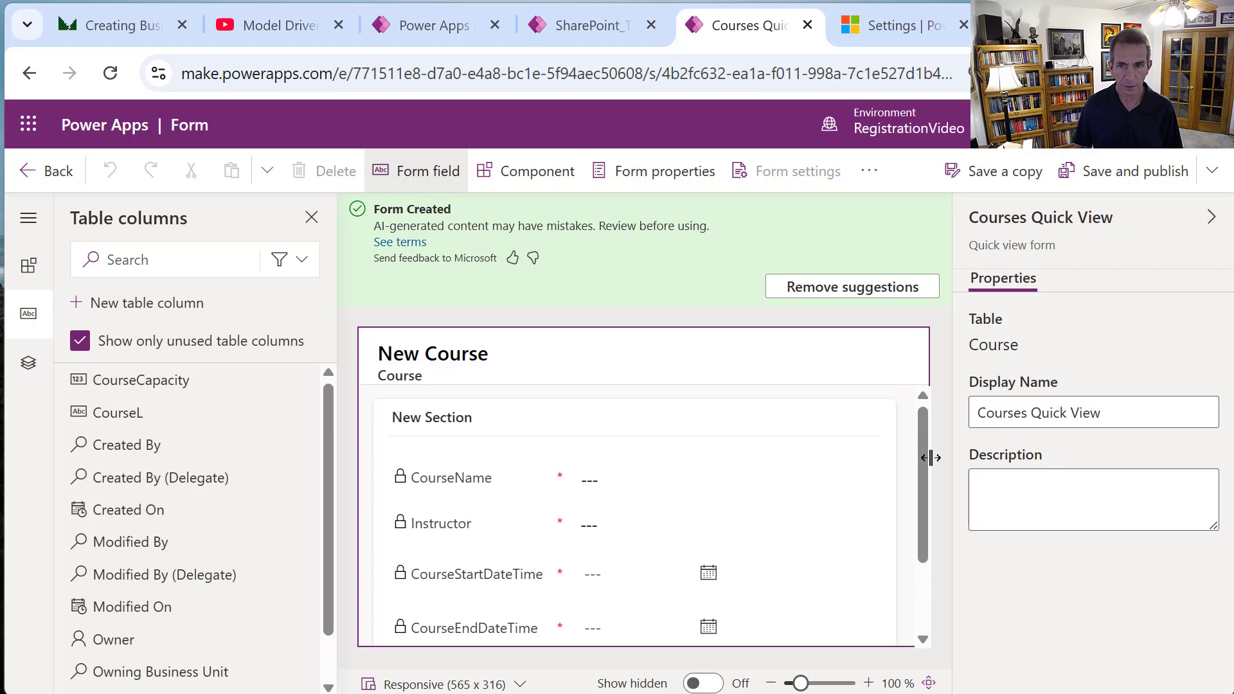
# Reposition the existing fields on the Courses Quick View form.
pyautogui.scroll(-2, 924, 475)
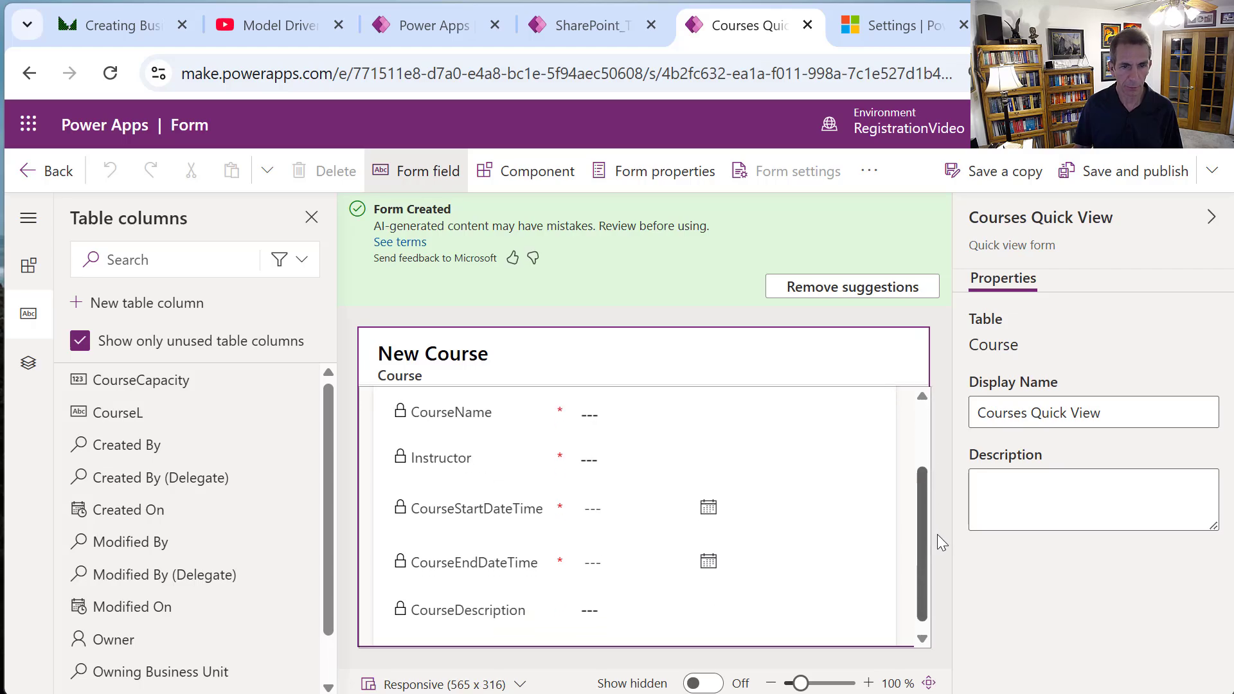
pyautogui.scroll(-1, 938, 540)
pyautogui.scroll(3, 942, 514)
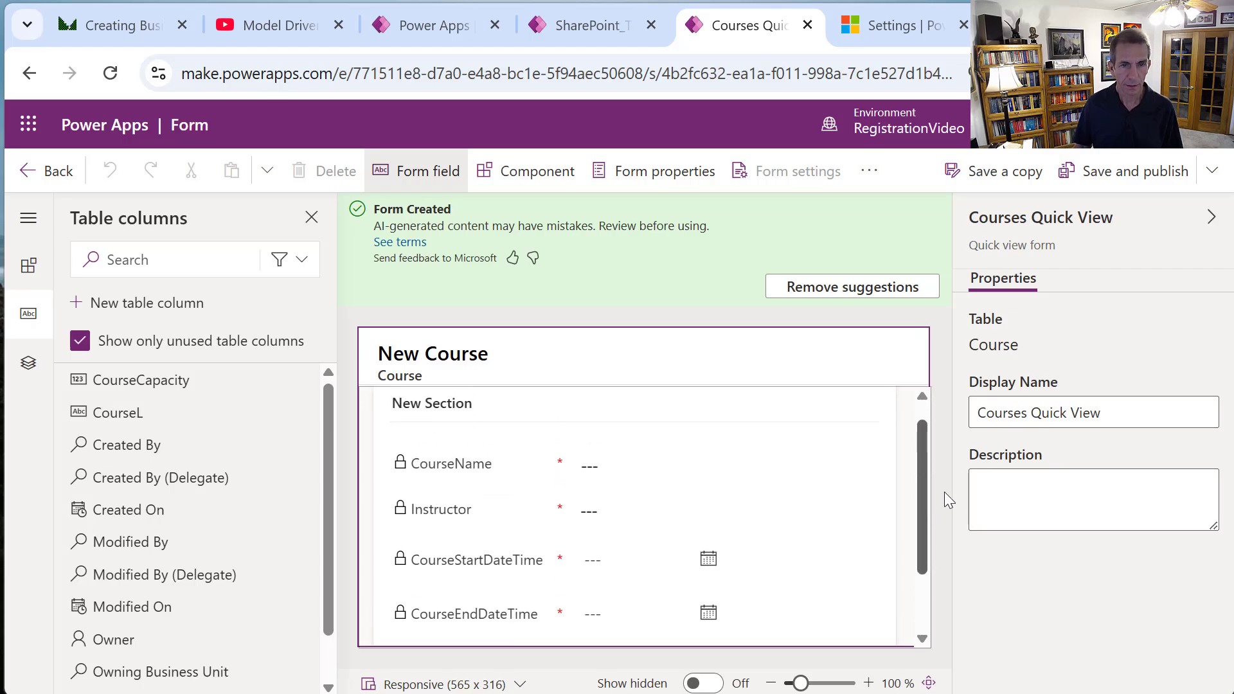
pyautogui.scroll(-1, 944, 482)
pyautogui.scroll(2, 948, 450)
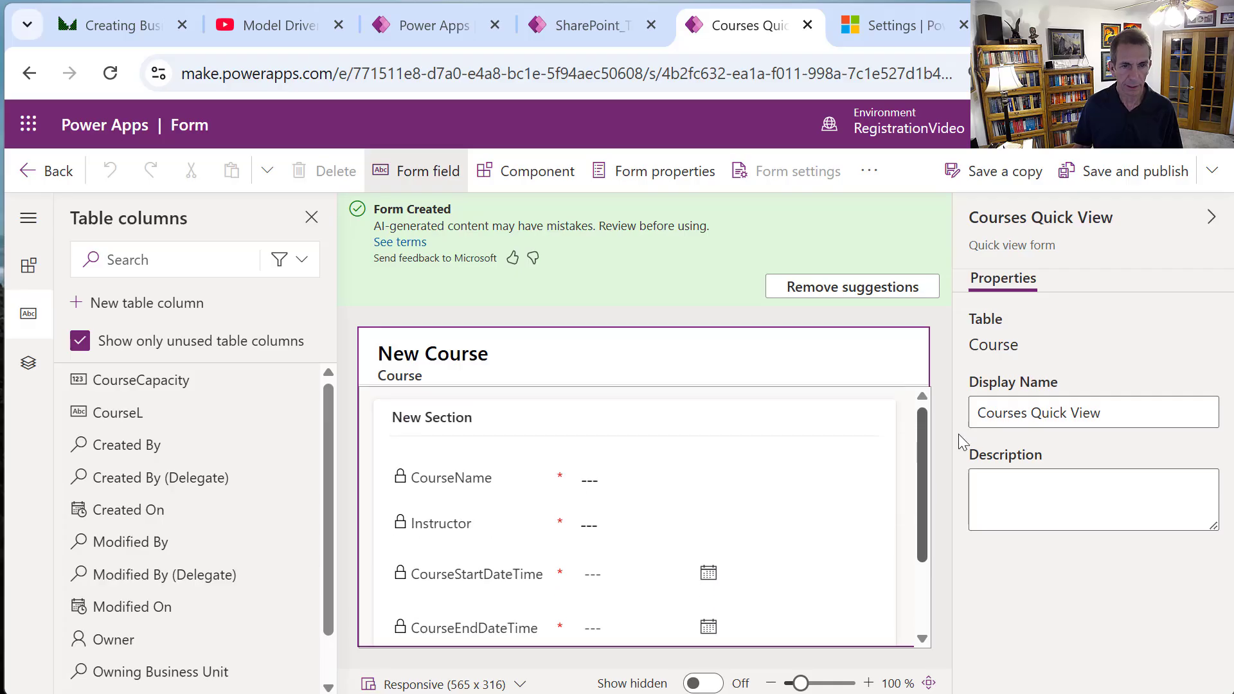
pyautogui.scroll(-3, 958, 434)
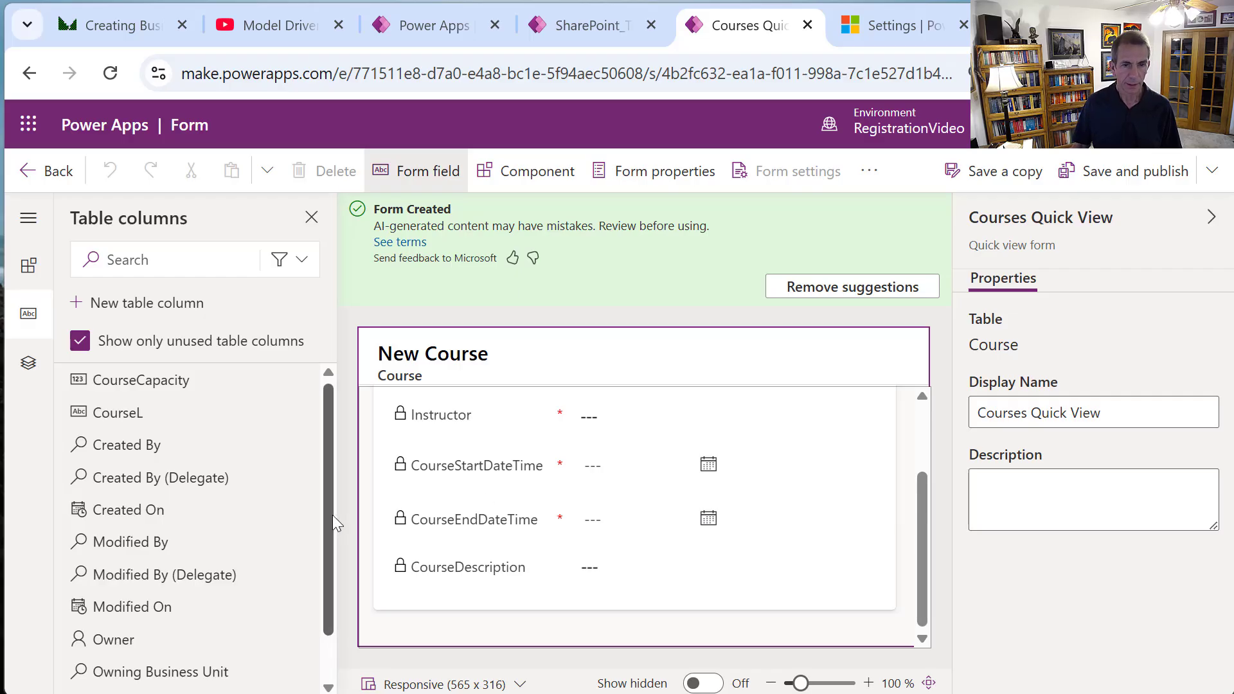
pyautogui.moveTo(331, 529)
pyautogui.mouseDown()
pyautogui.moveTo(329, 603)
pyautogui.moveTo(328, 518)
pyautogui.mouseUp()
pyautogui.moveTo(327, 577); pyautogui.dragTo(356, 465)
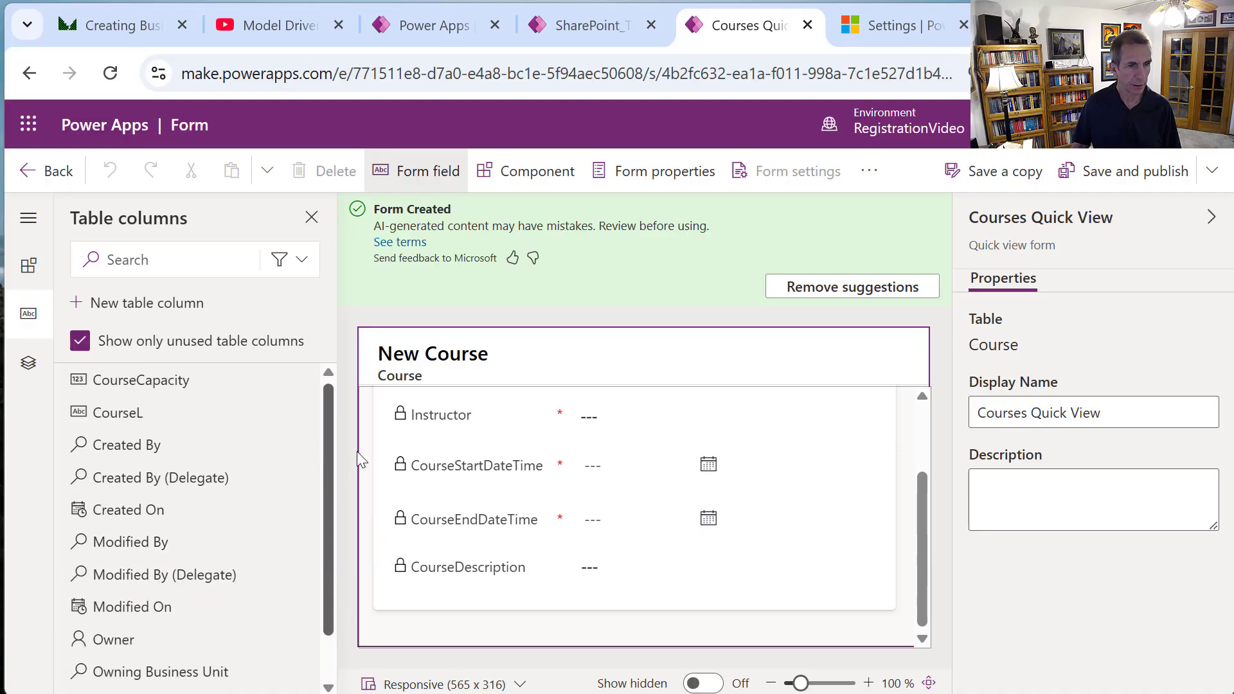
# Add CourseCapacity below CourseDescription and CourseL at the section's end, then reorder fields.
pyautogui.moveTo(134, 386)
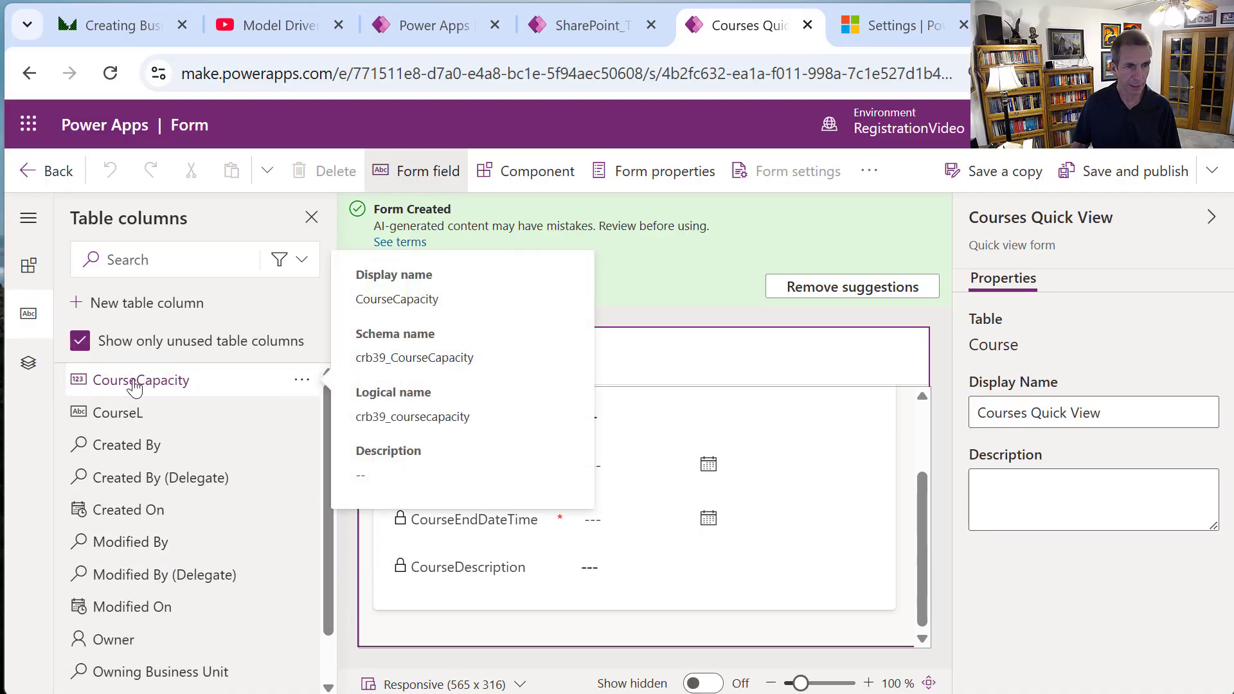
pyautogui.moveTo(134, 385); pyautogui.dragTo(526, 585)
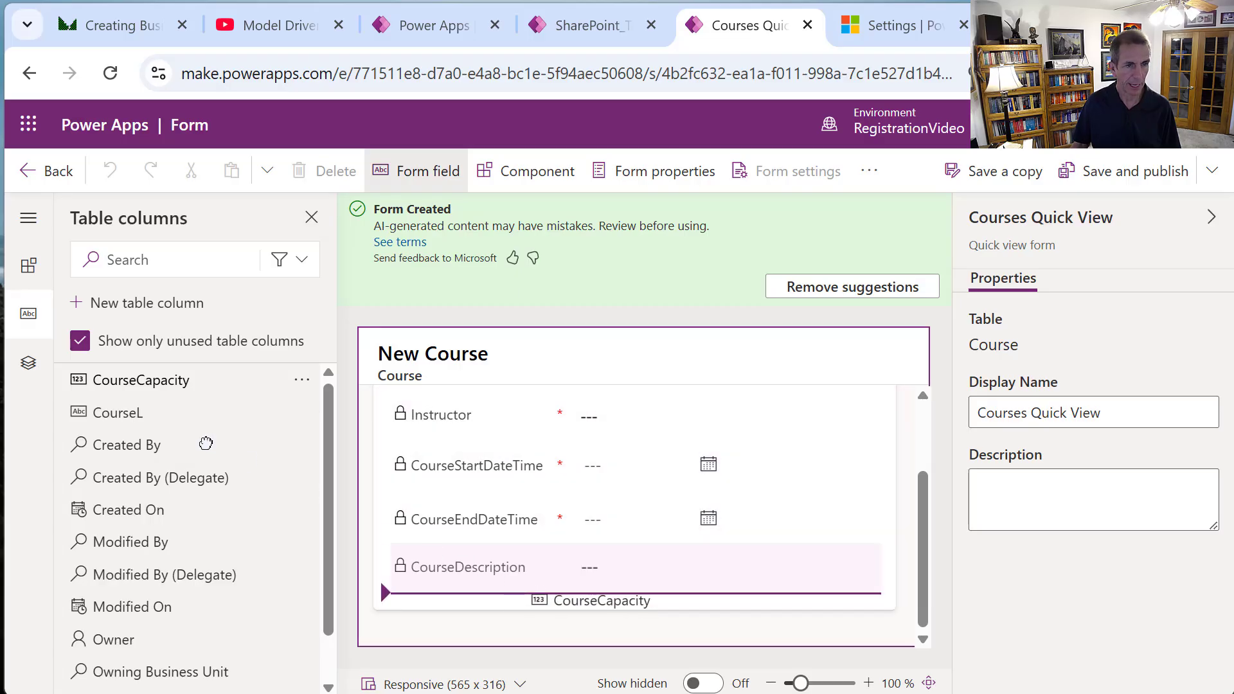
pyautogui.moveTo(205, 443); pyautogui.dragTo(206, 448)
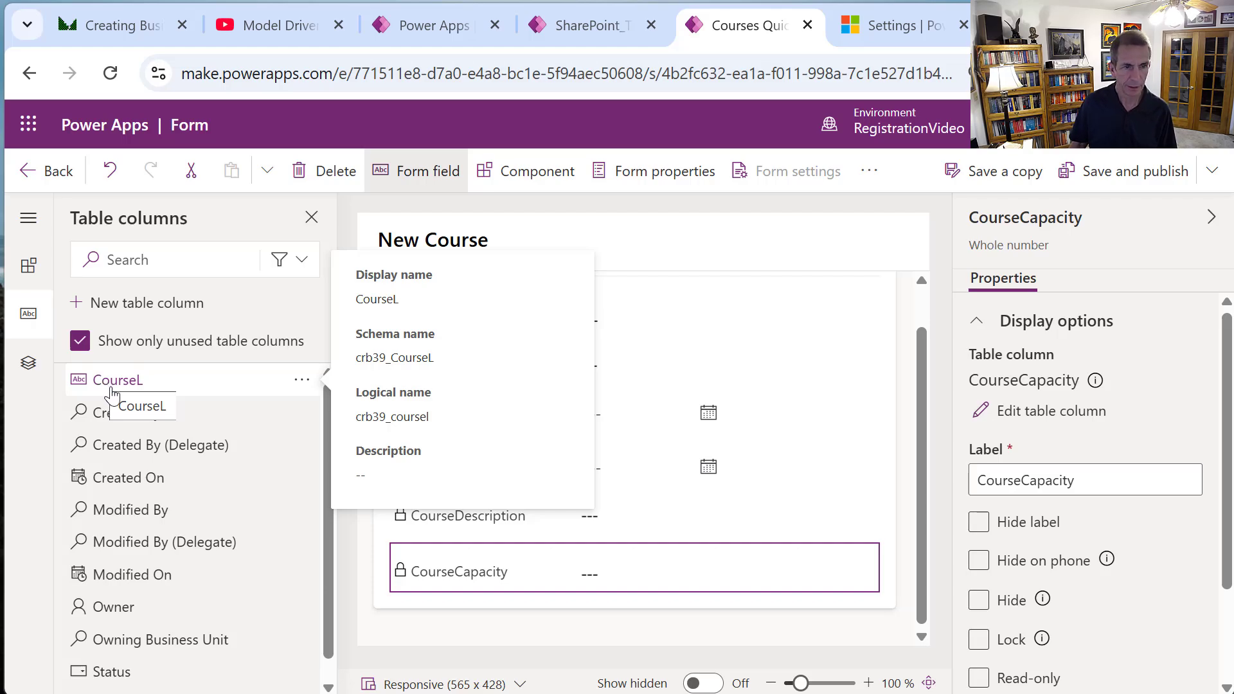
pyautogui.moveTo(112, 389); pyautogui.dragTo(424, 589)
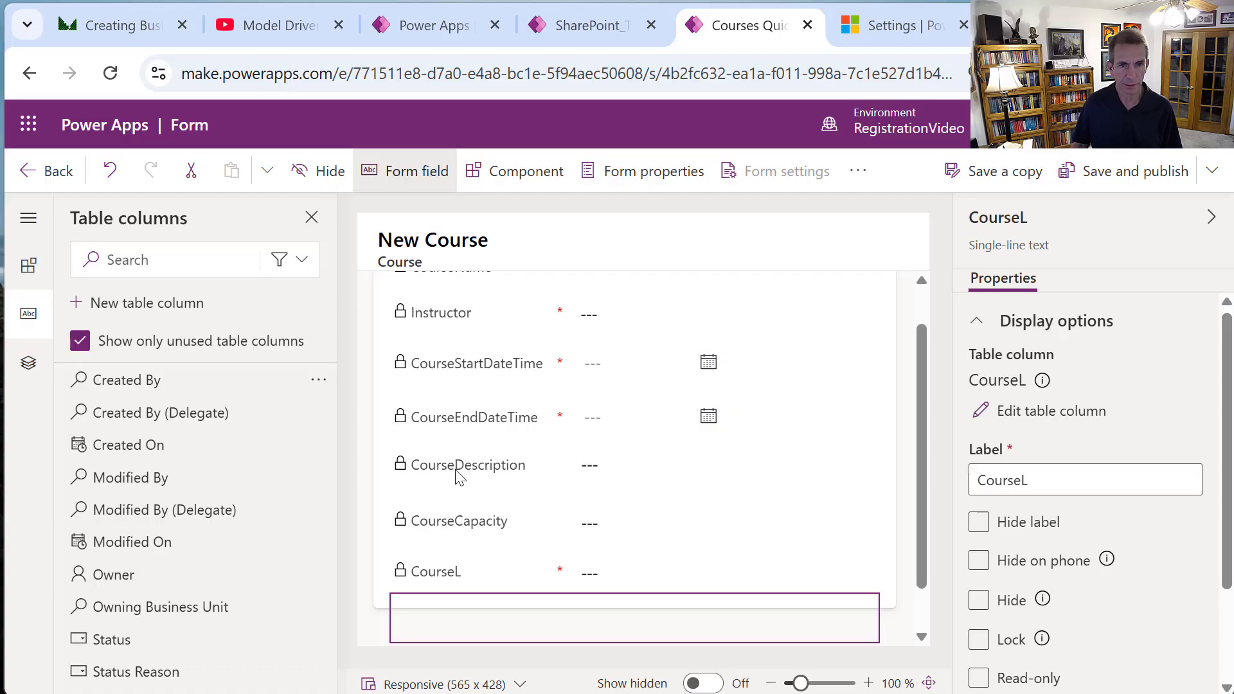
pyautogui.moveTo(441, 474); pyautogui.dragTo(441, 344)
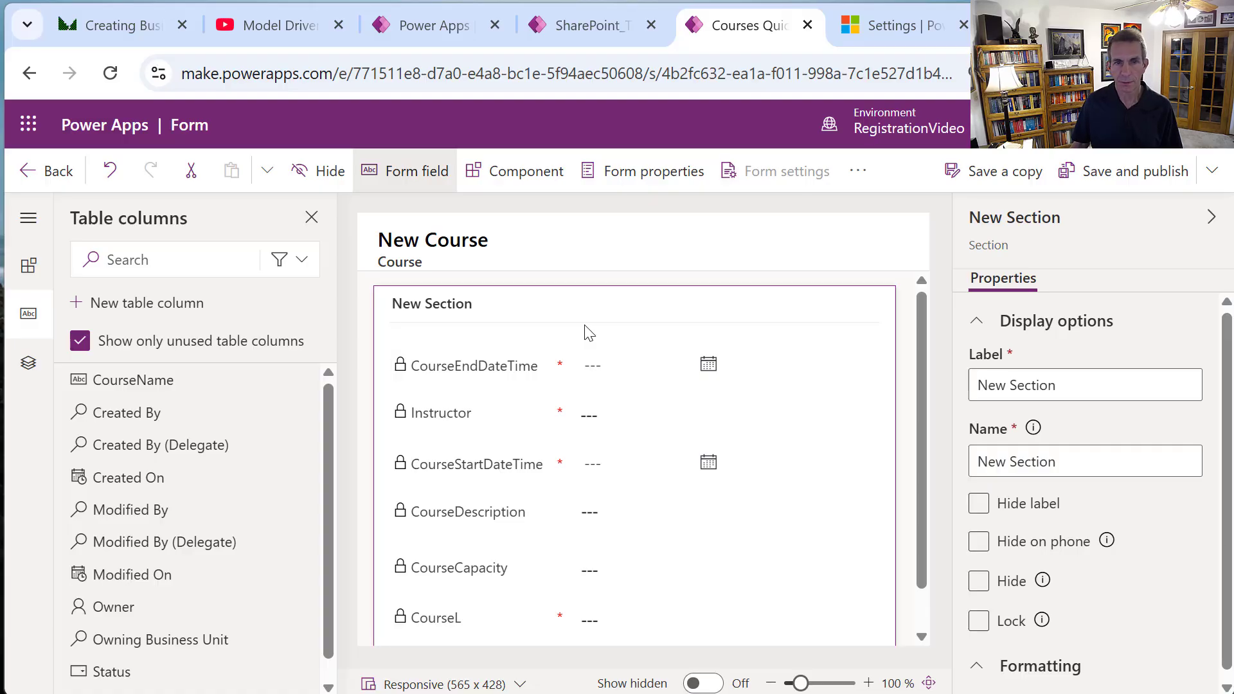
# Tick Hide label for the Courses Quick View section and save and publish the form.
pyautogui.click(979, 504)
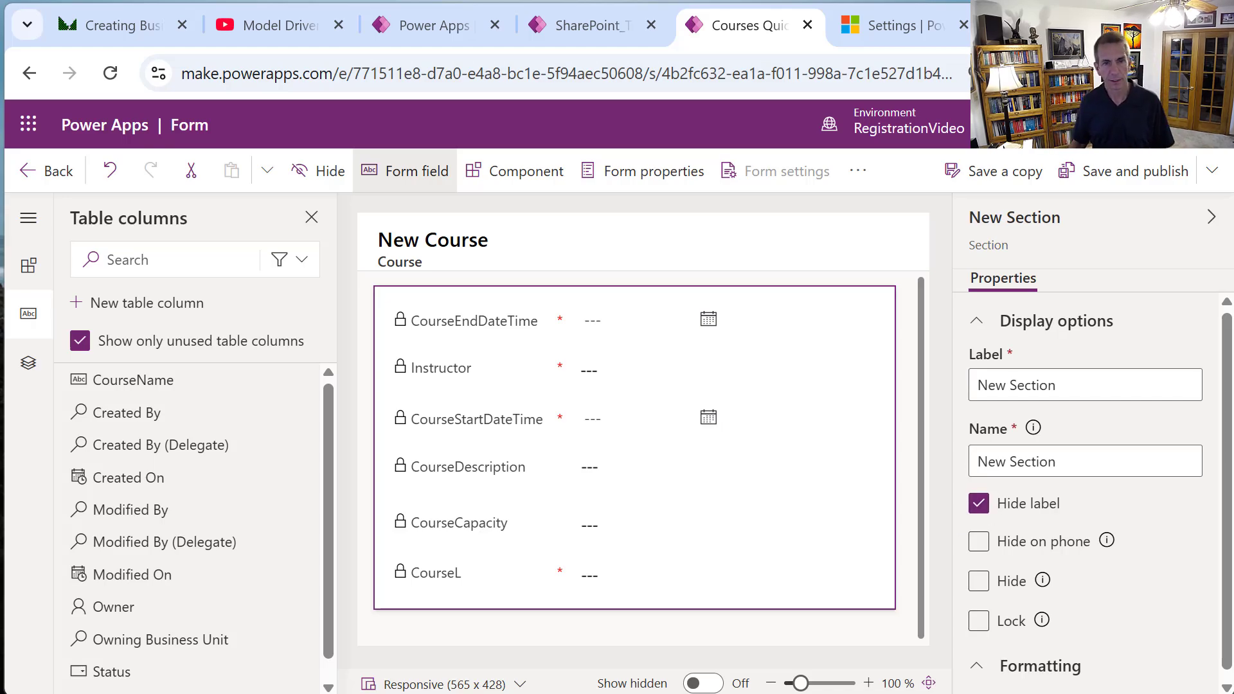
pyautogui.click(1121, 171)
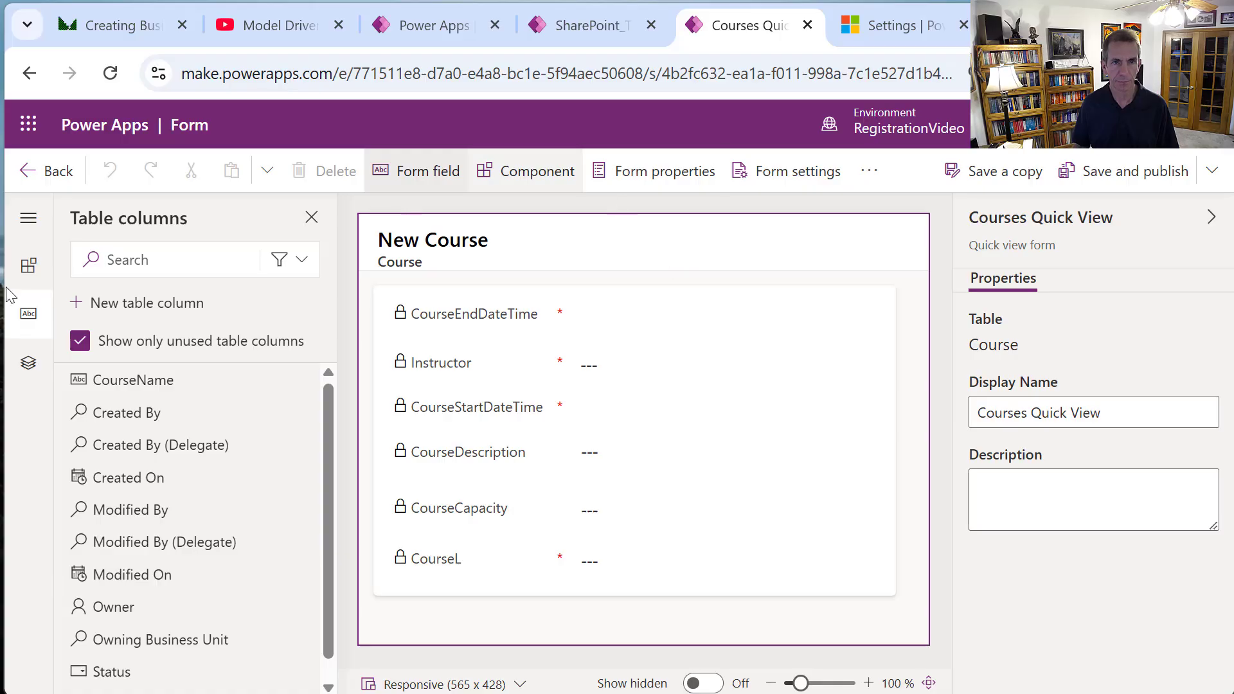
# Rename the Course table's CourseL column to CourseLocation and save it.
pyautogui.click(49, 181)
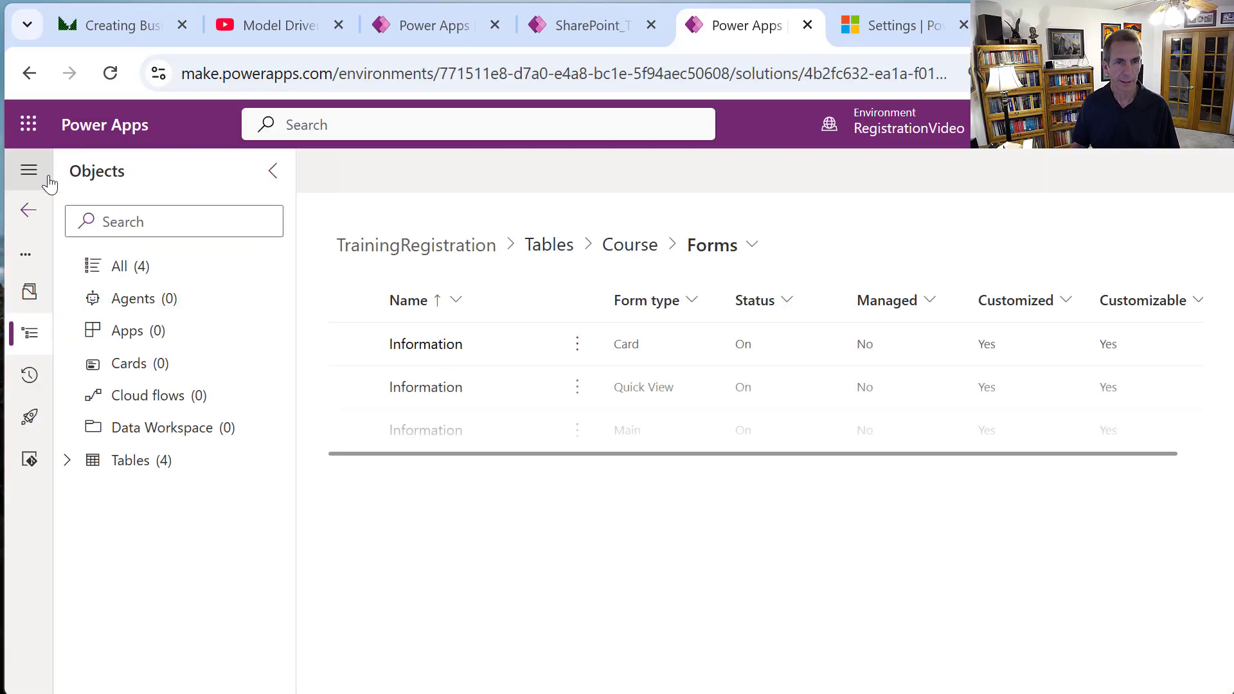
pyautogui.click(636, 252)
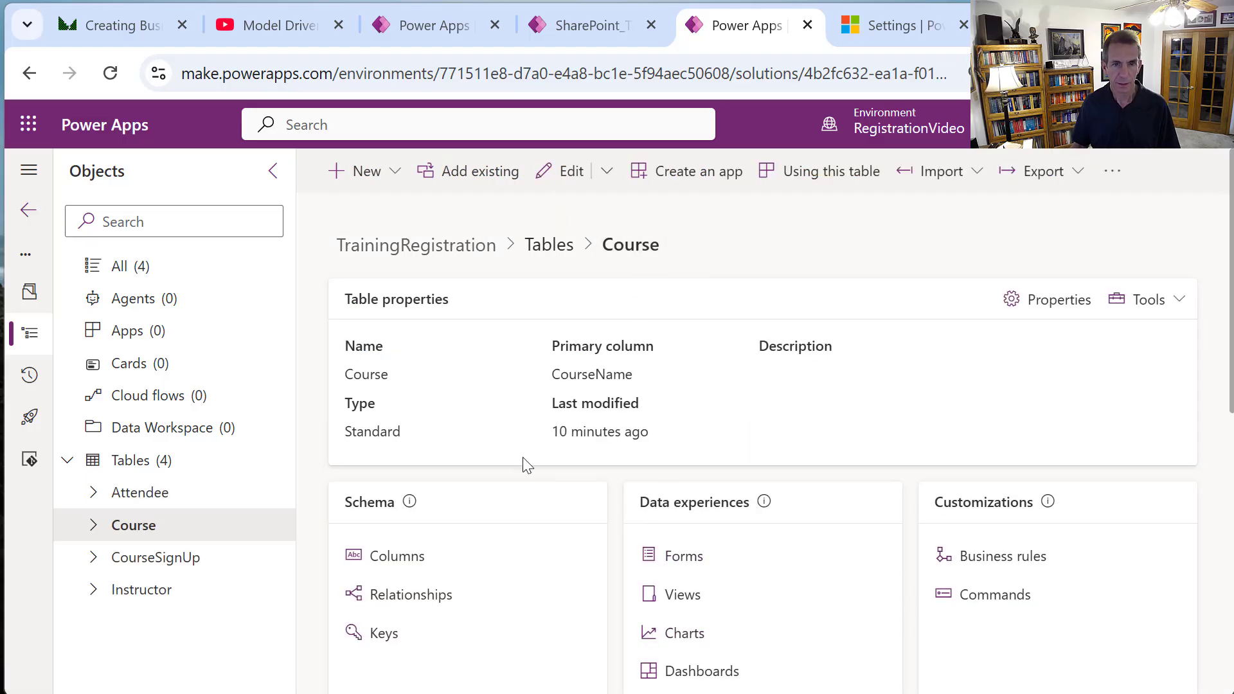
pyautogui.click(397, 557)
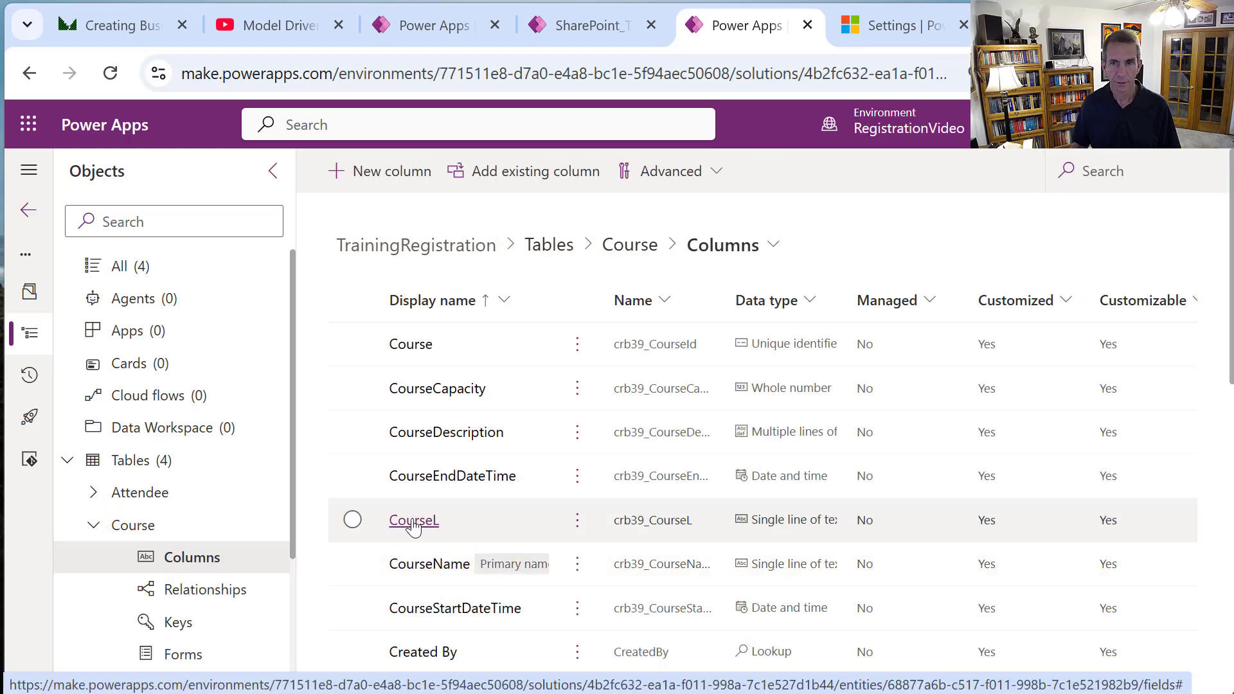
pyautogui.click(413, 520)
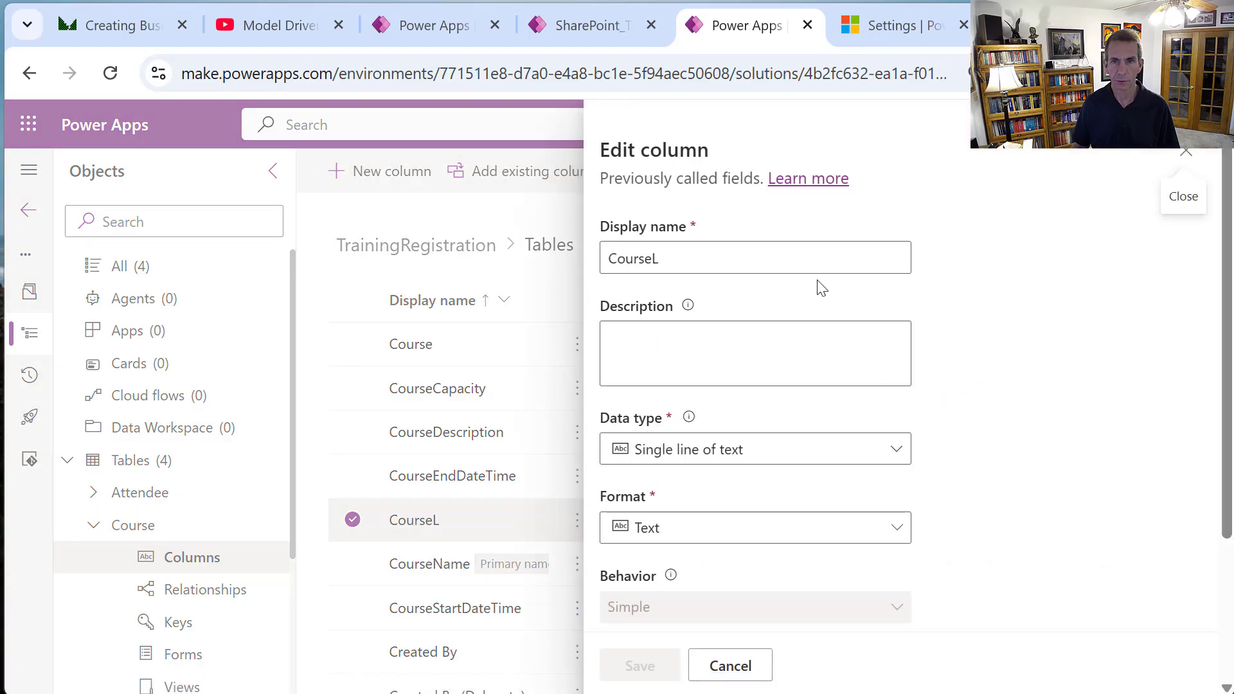
pyautogui.click(760, 261)
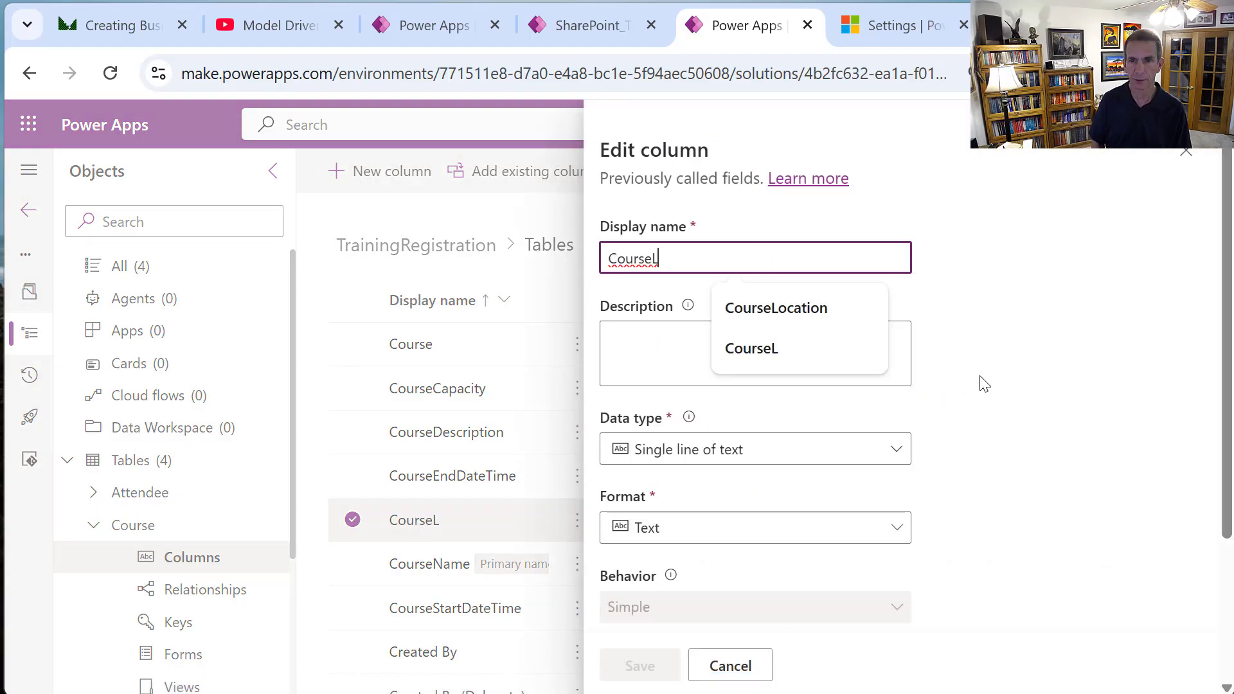
pyautogui.click(813, 311)
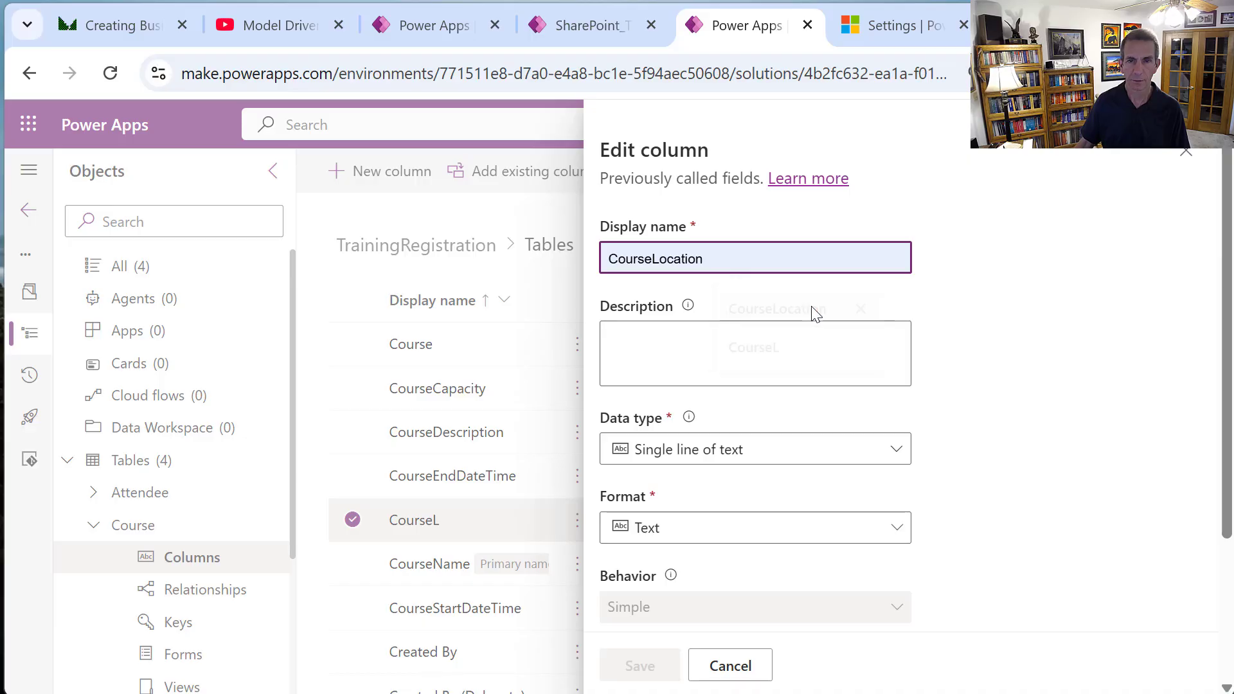
pyautogui.click(652, 664)
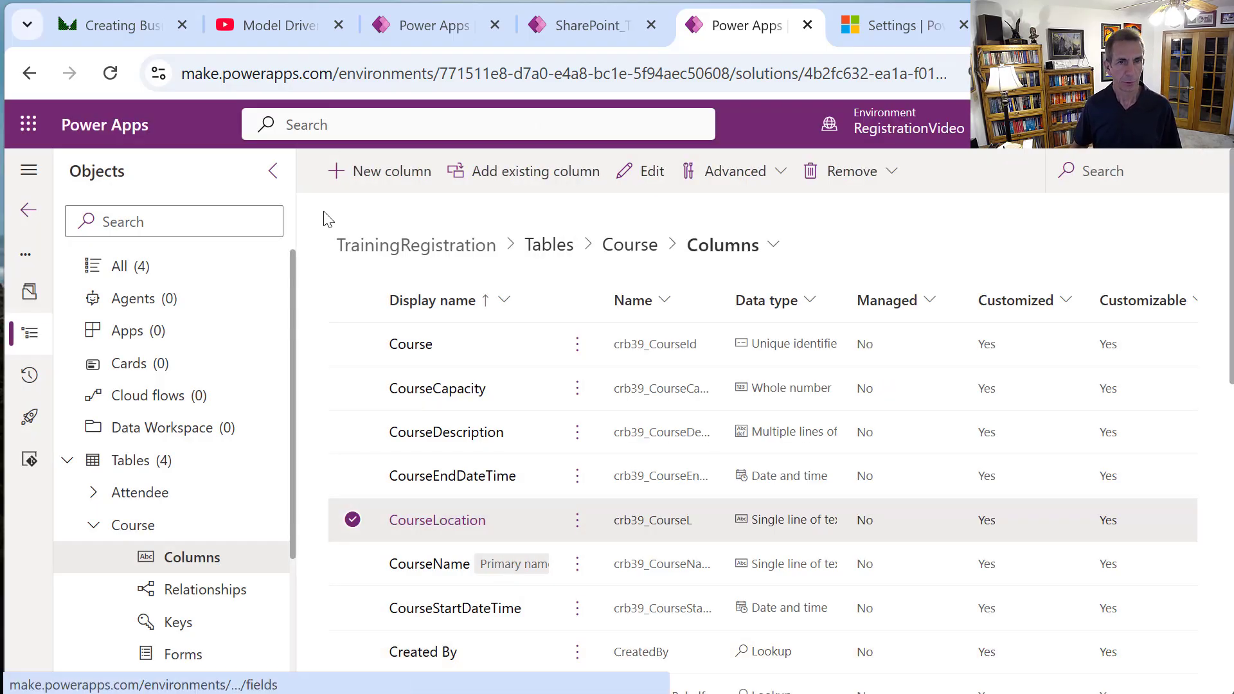
# Create a quick view form for Attendee named Attendee Quick View.
pyautogui.click(548, 250)
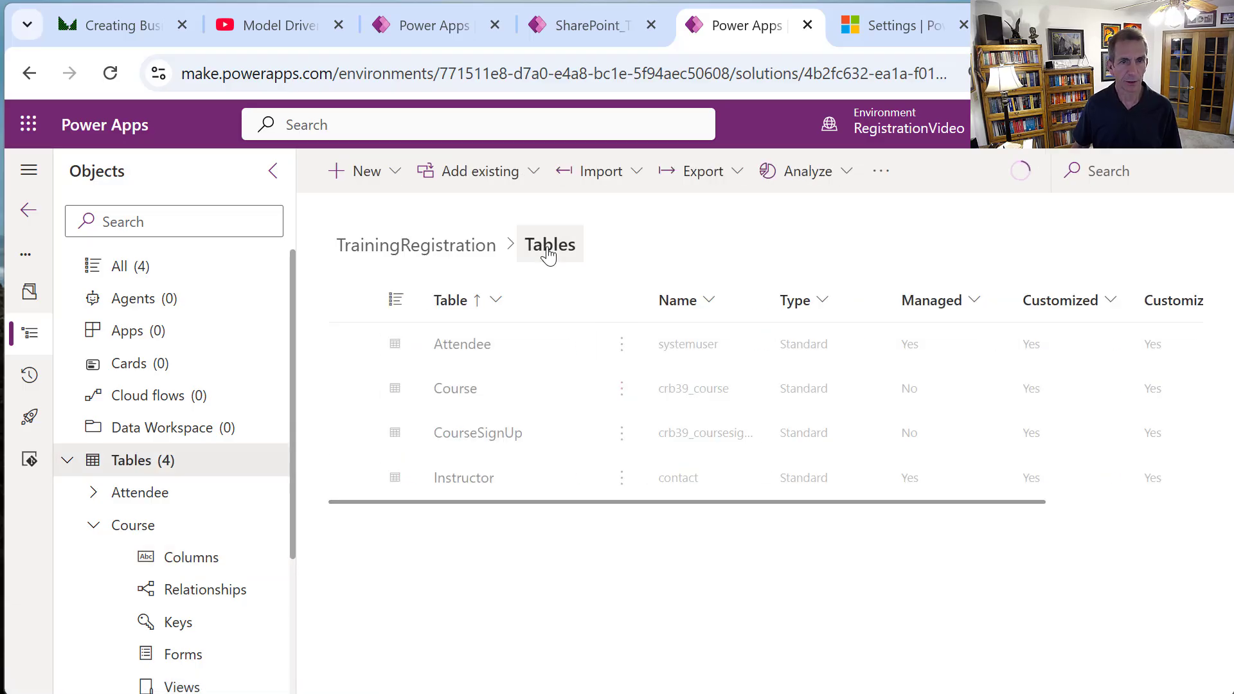
pyautogui.click(480, 352)
pyautogui.click(480, 351)
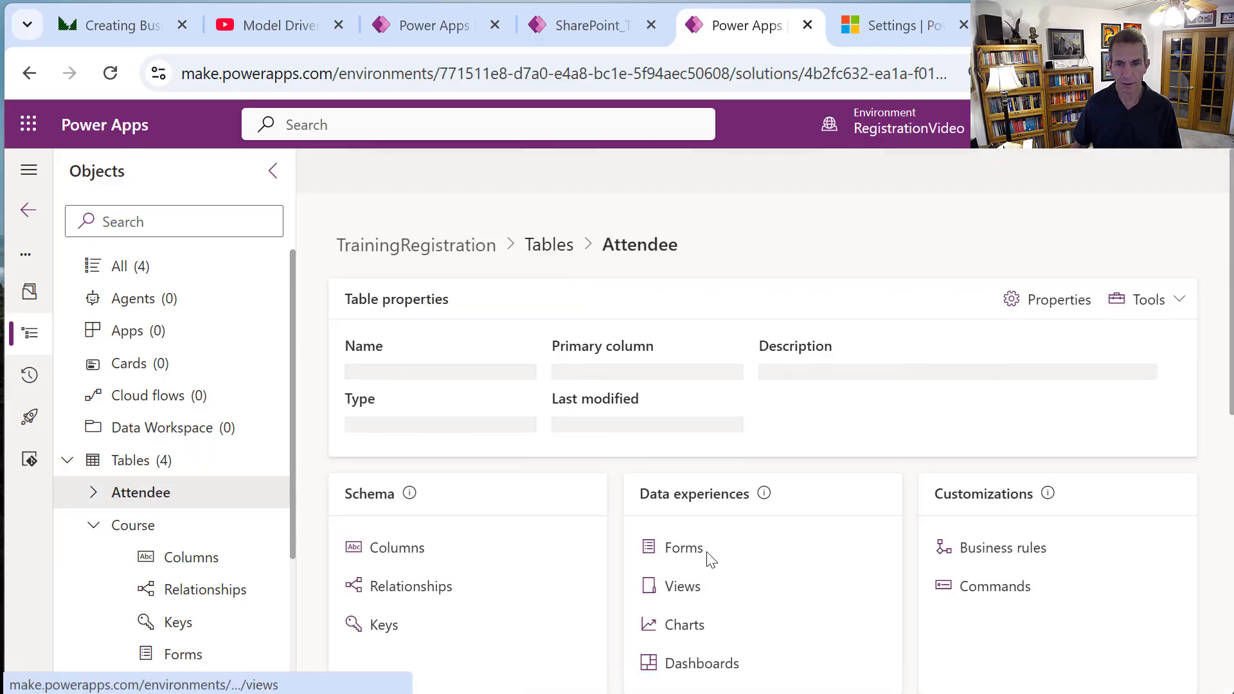
pyautogui.click(685, 548)
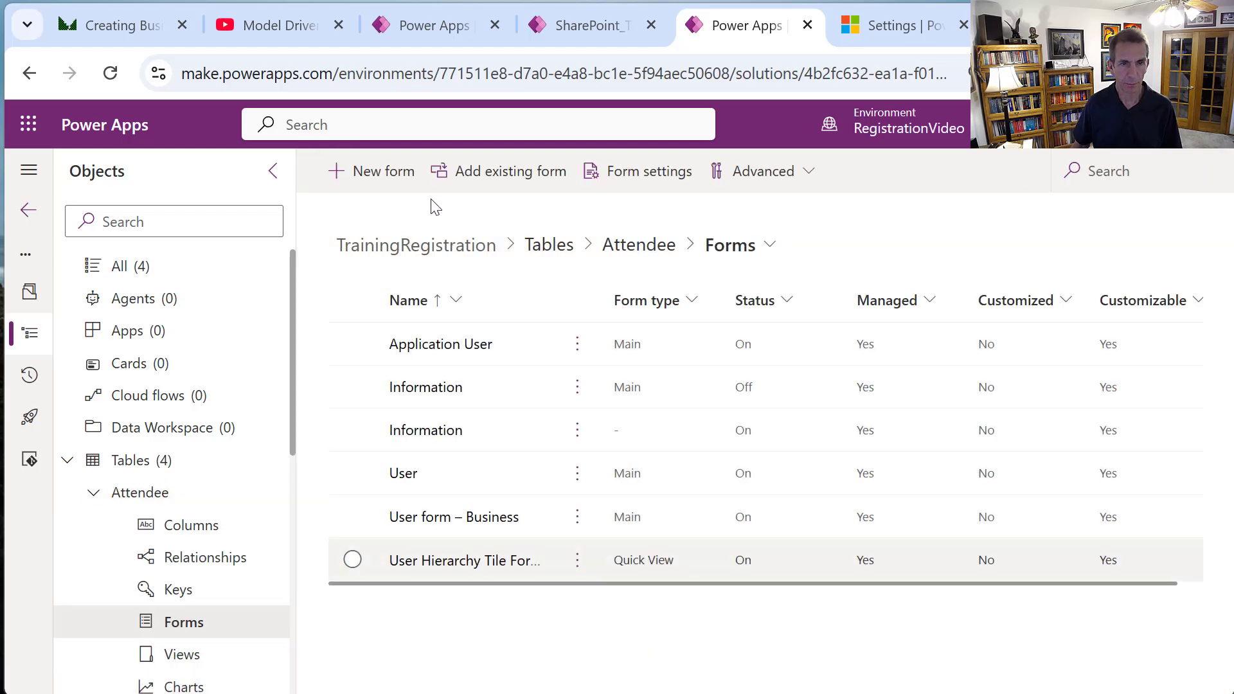
pyautogui.click(406, 188)
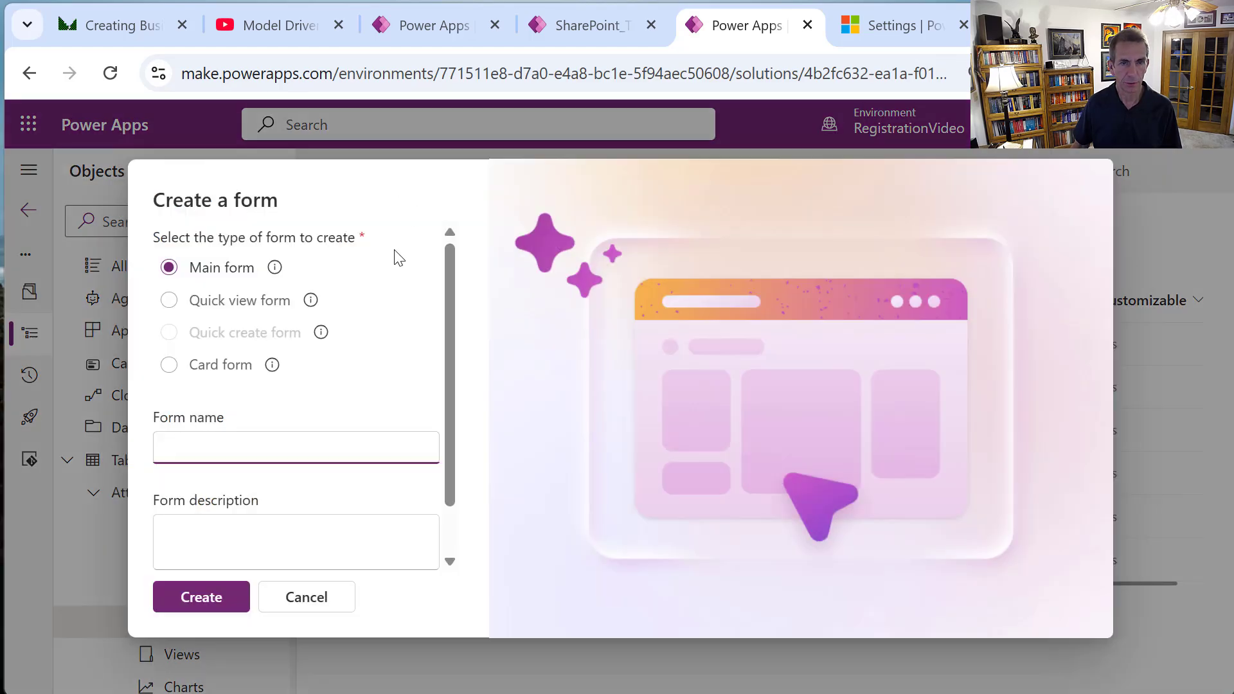
pyautogui.click(268, 303)
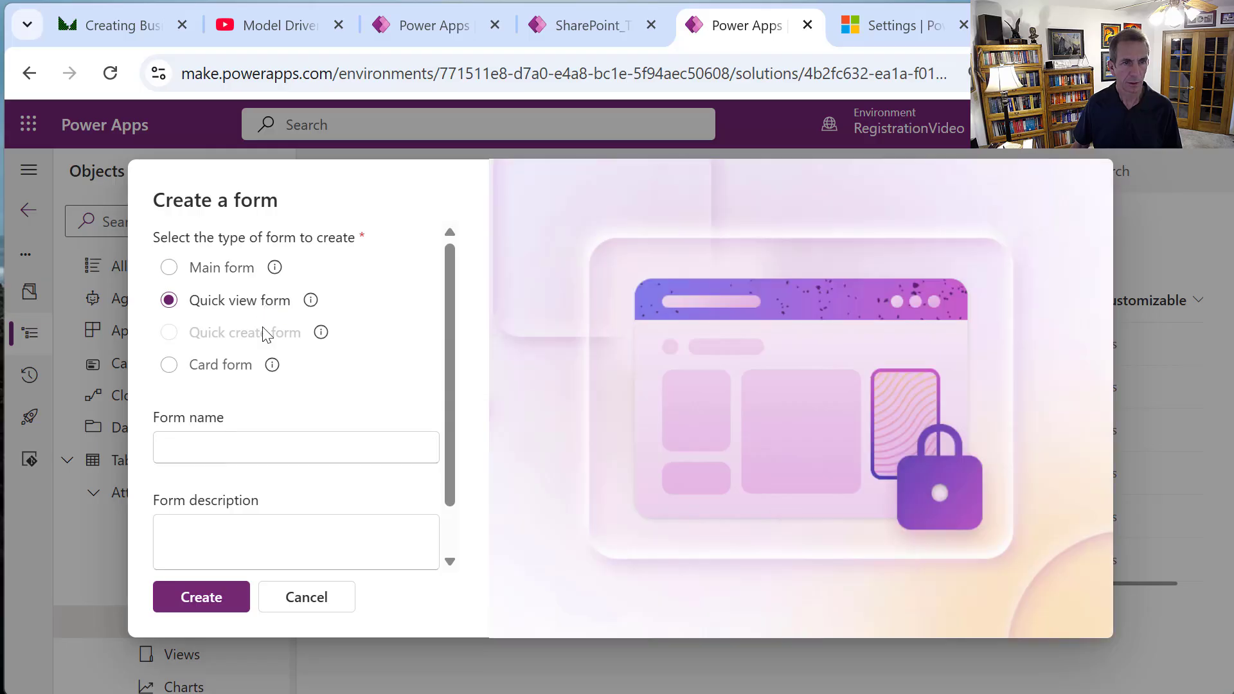
pyautogui.click(262, 448)
pyautogui.write('Att')
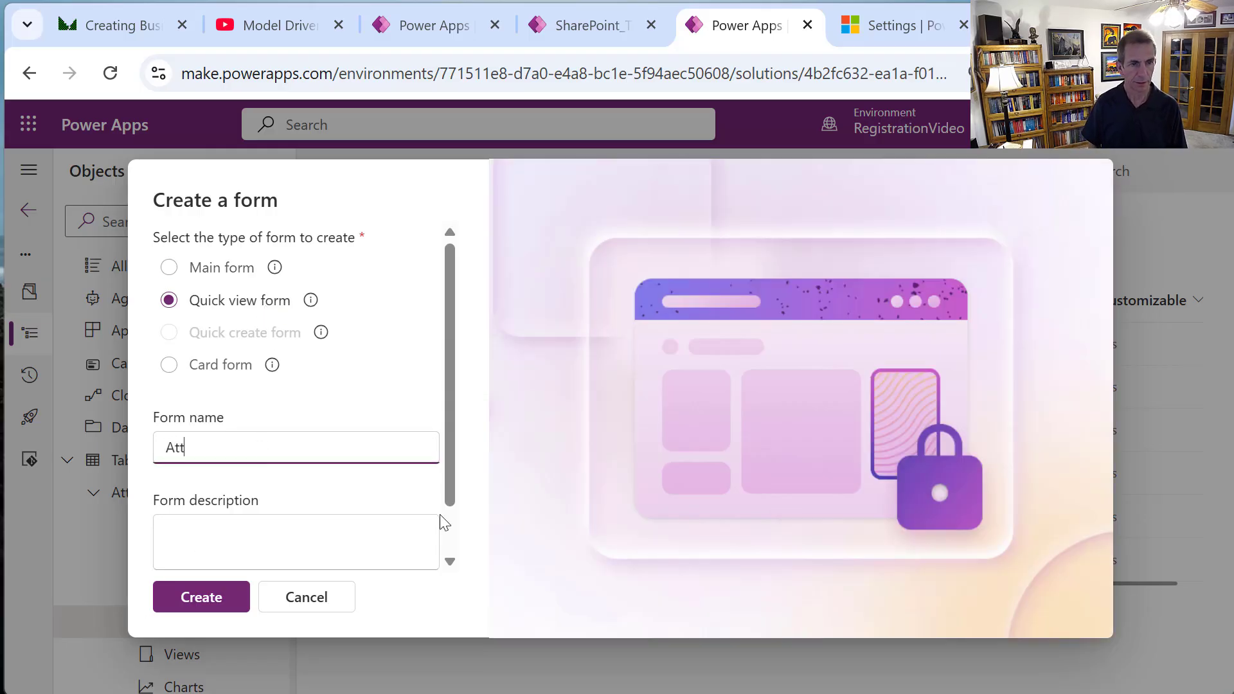
pyautogui.write('endee Qu')
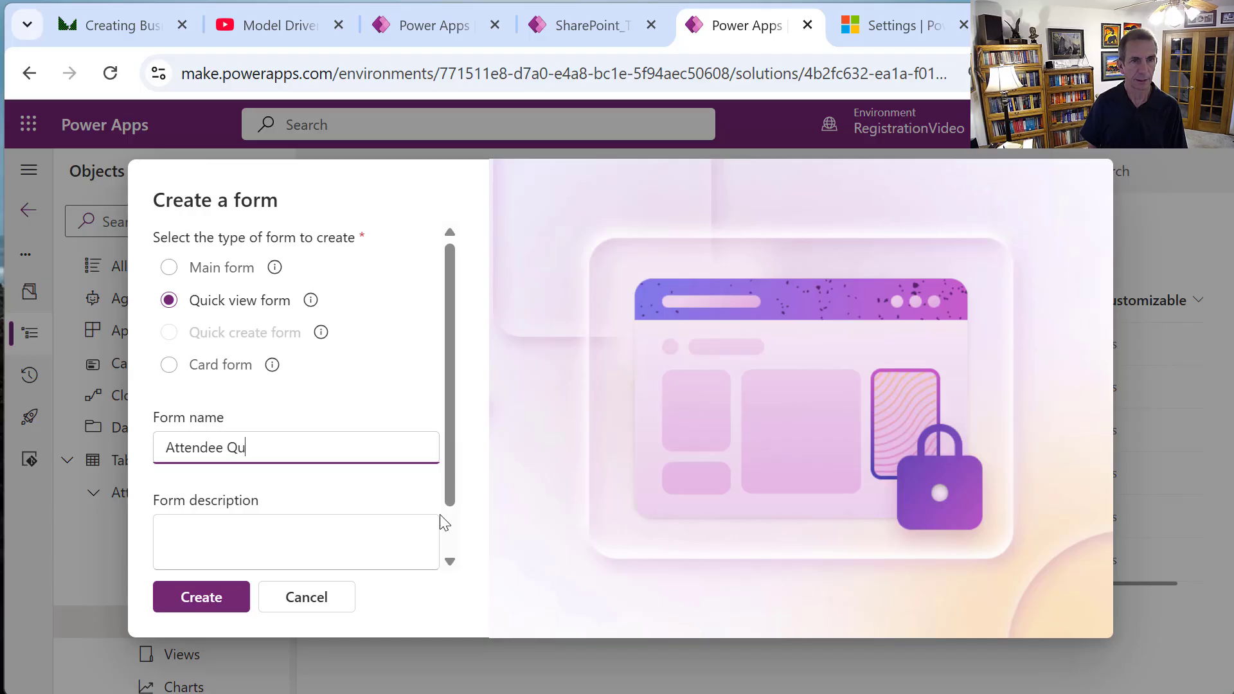
pyautogui.write('ick View')
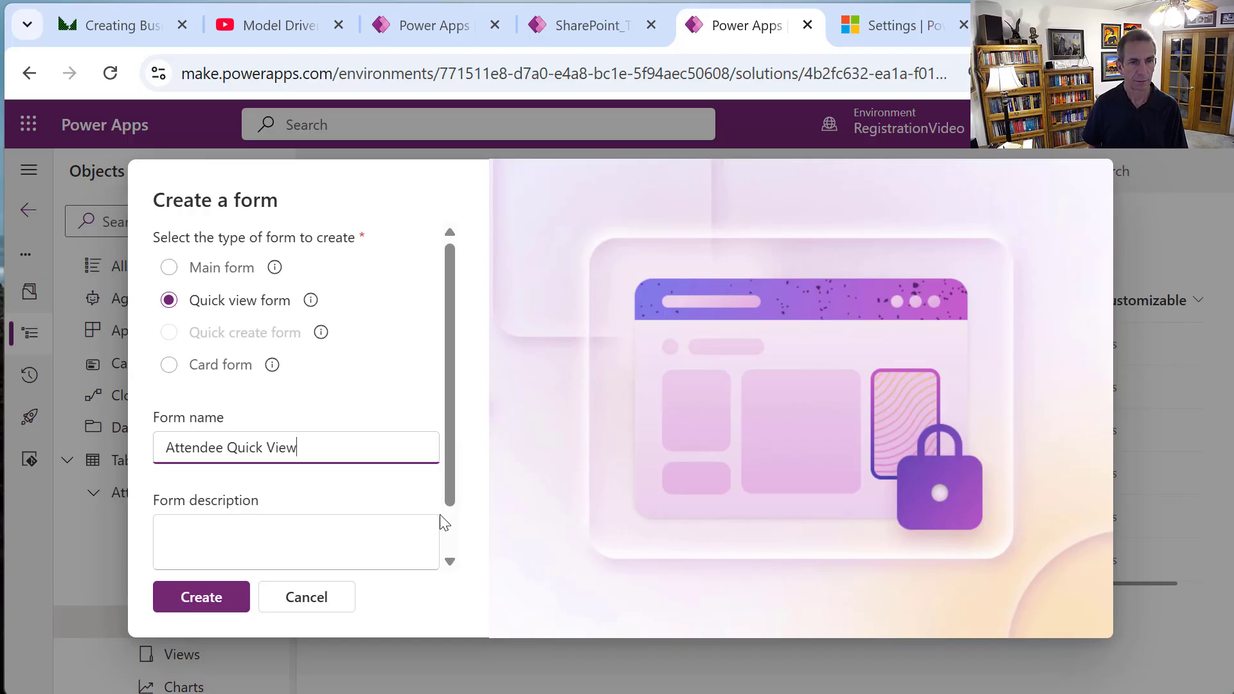
pyautogui.click(205, 594)
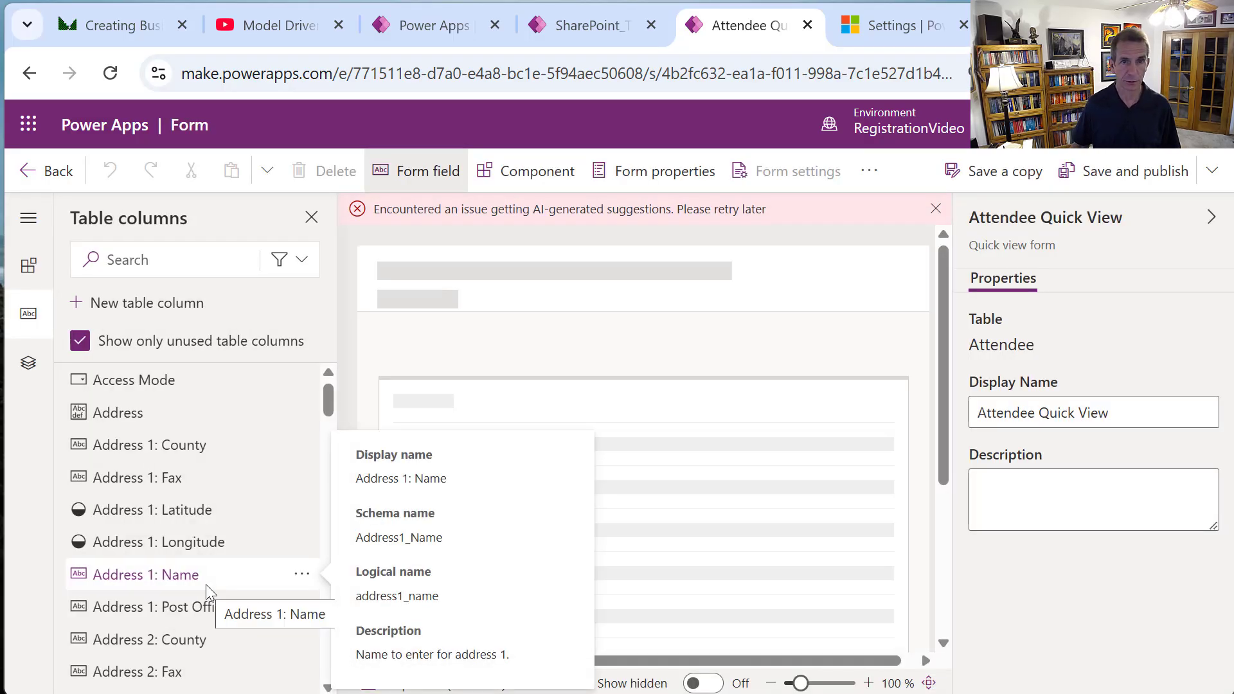
pyautogui.click(935, 210)
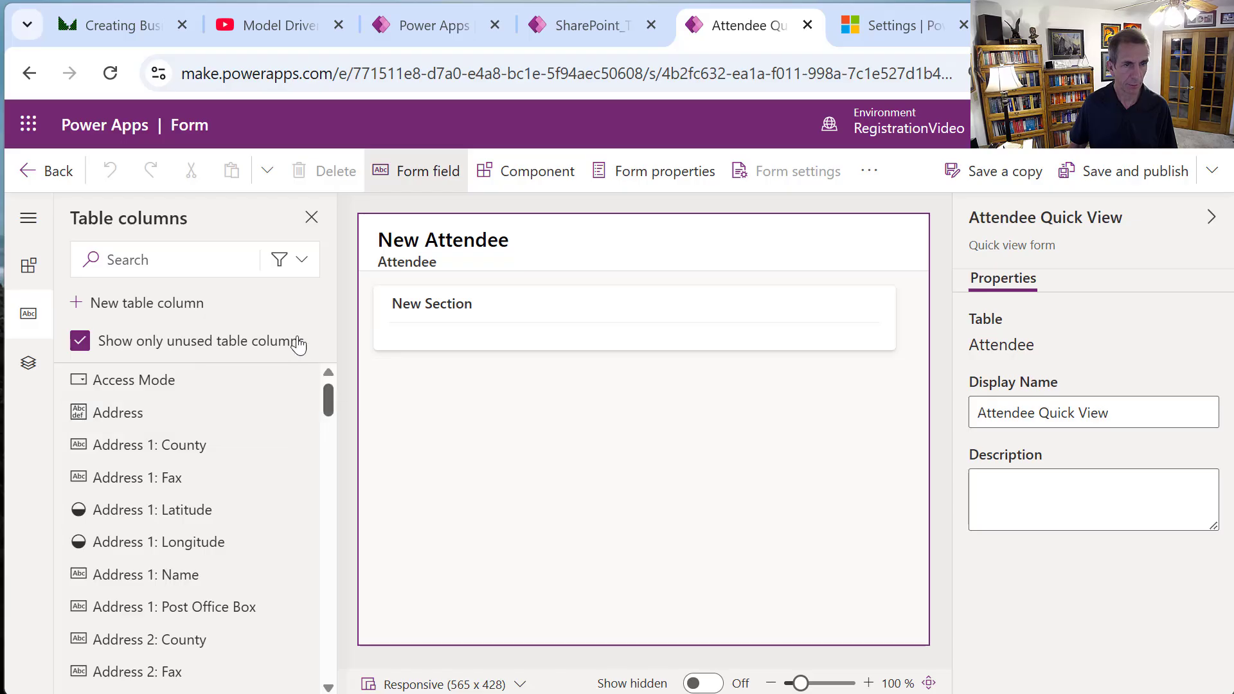
# Search for and add First Name and Last Name to the form's section.
pyautogui.click(217, 263)
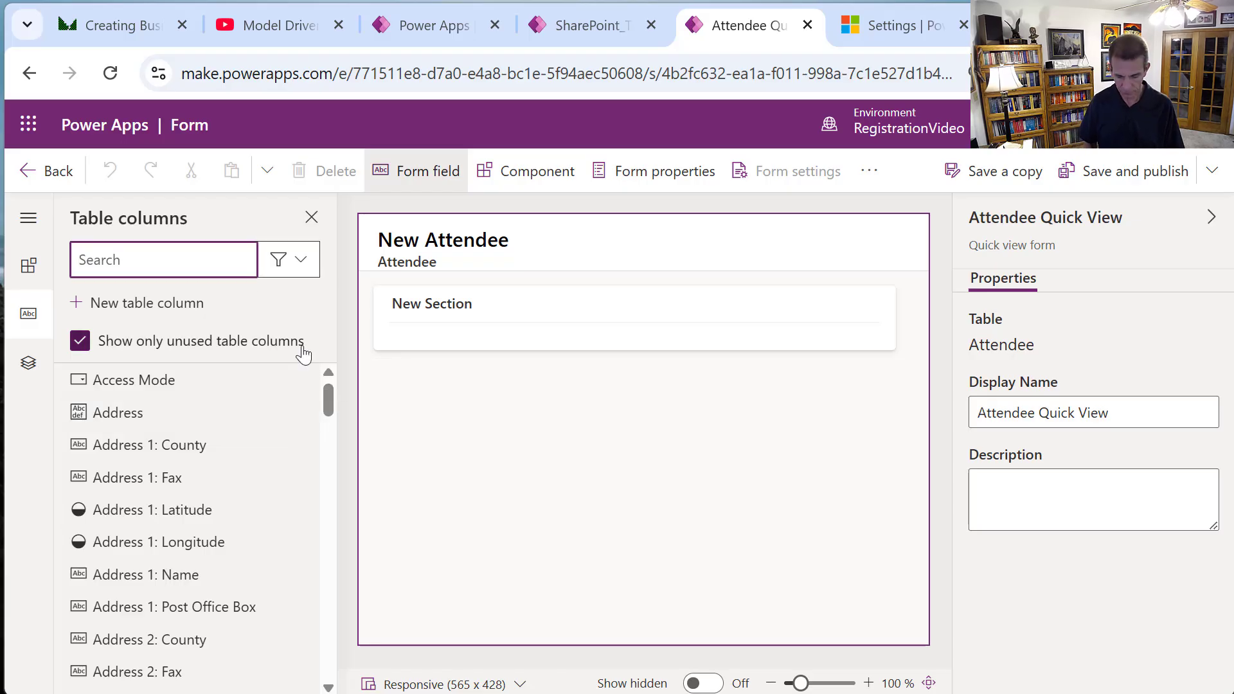
pyautogui.write('first')
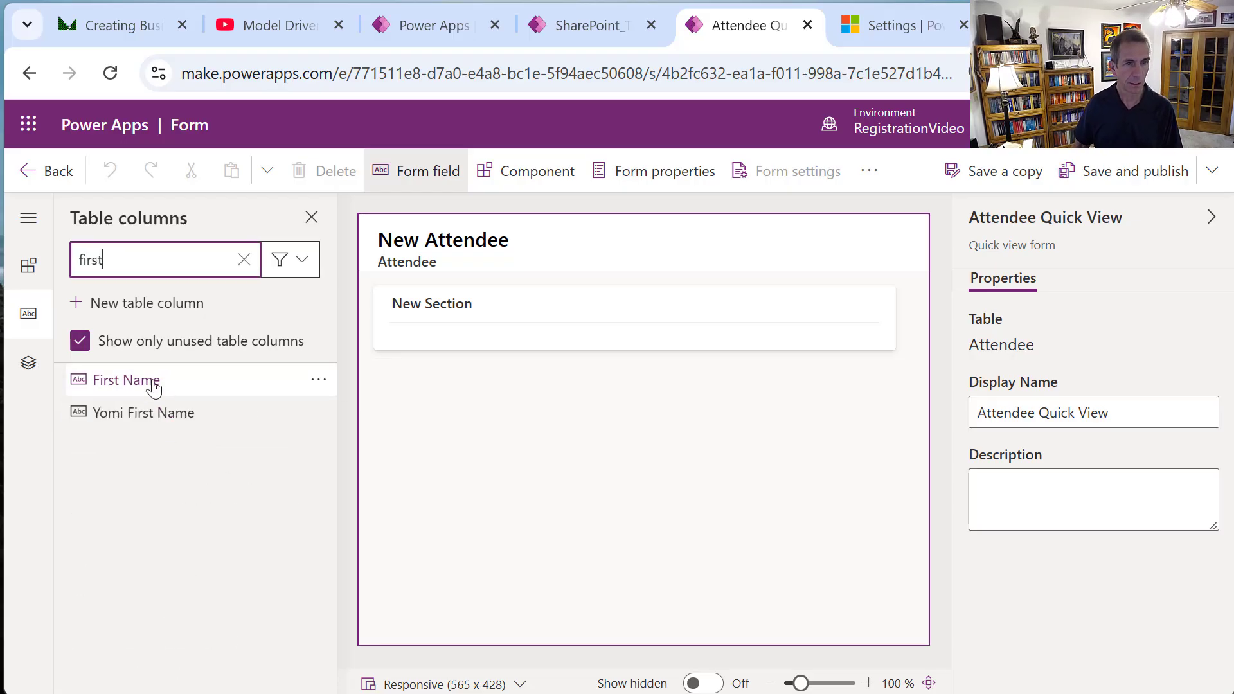
pyautogui.moveTo(152, 384); pyautogui.dragTo(427, 336)
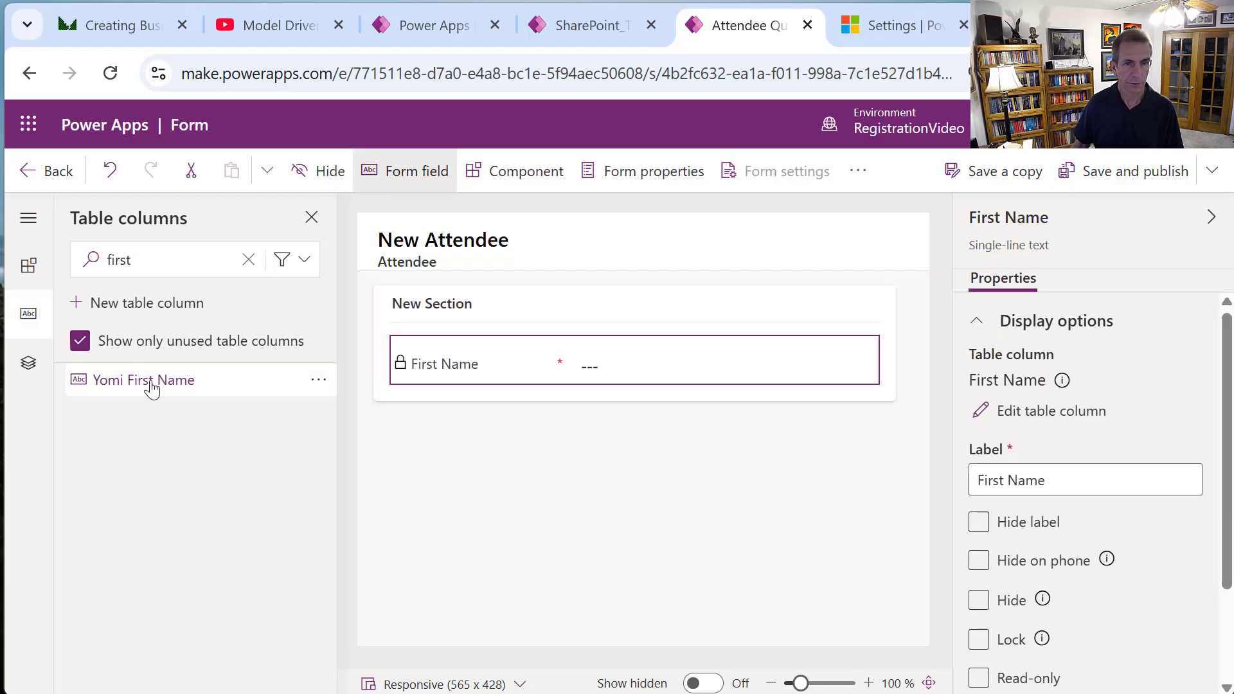
pyautogui.click(146, 259)
pyautogui.doubleClick(146, 259)
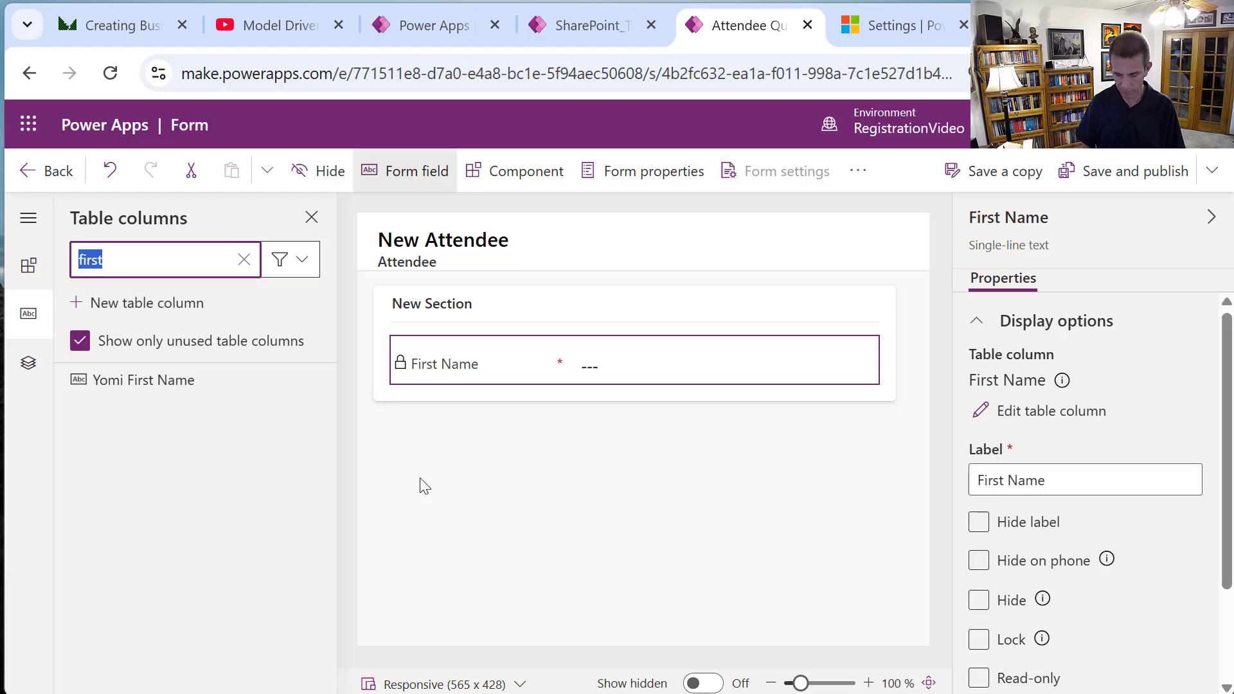
pyautogui.write('last')
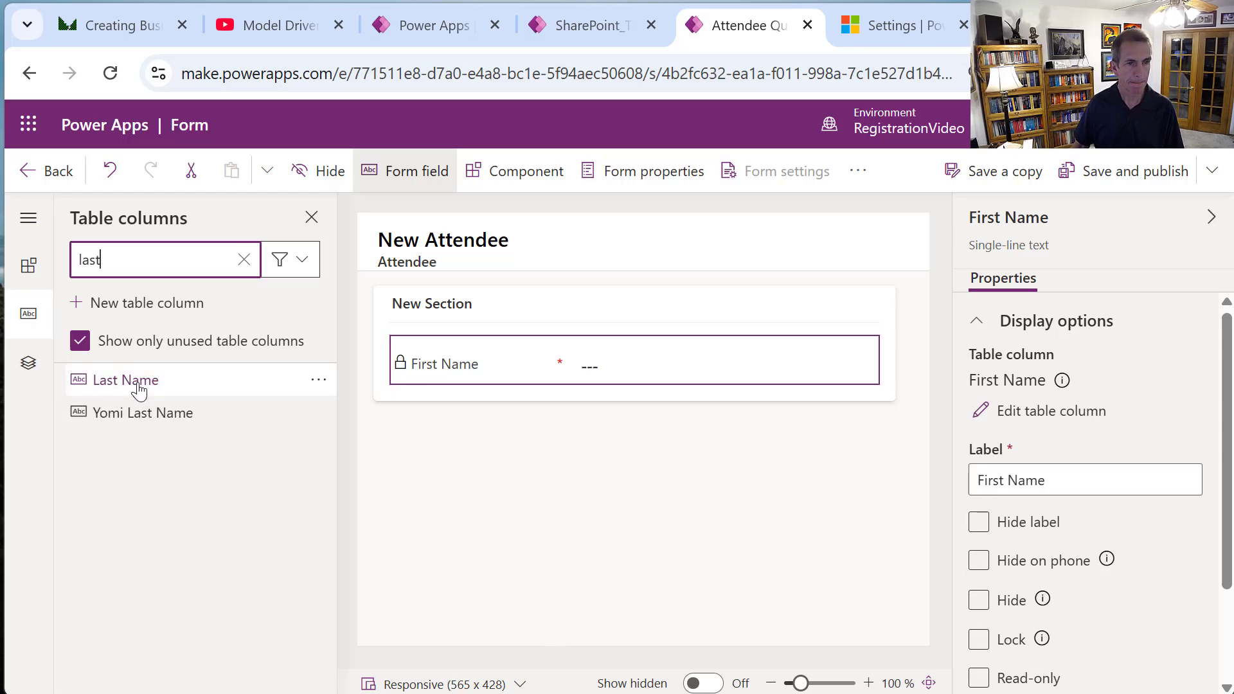
pyautogui.click(139, 386)
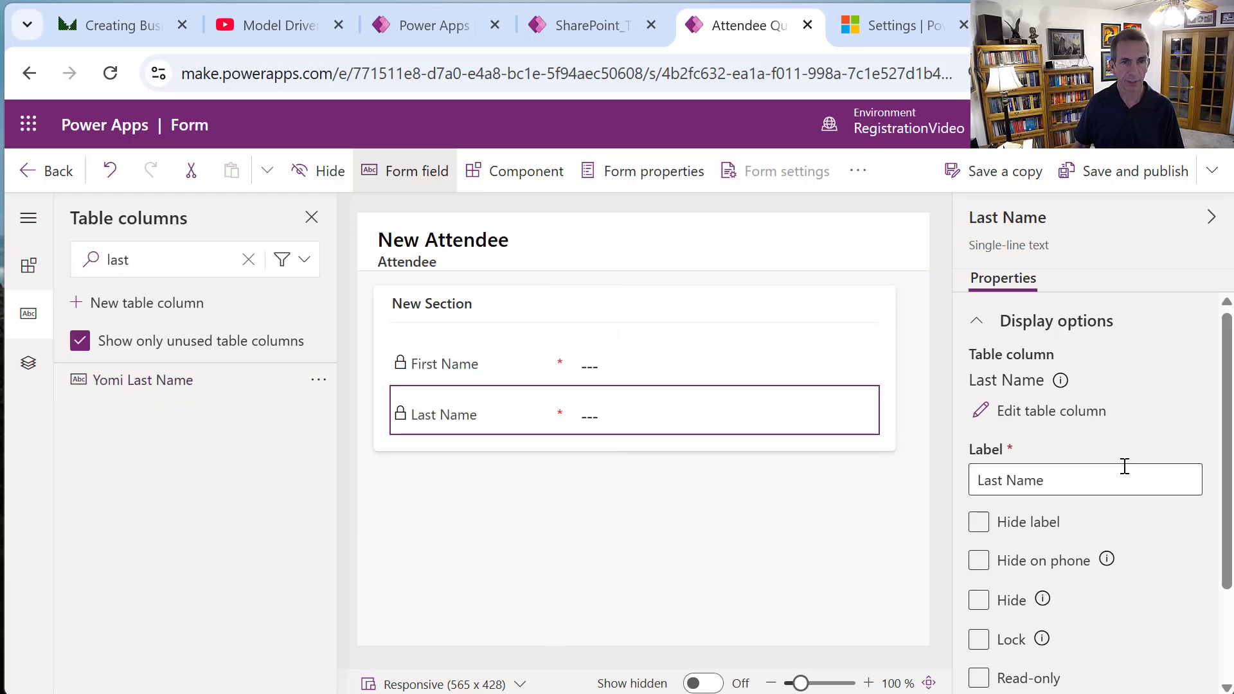
# Search for and add Primary Email and Mobile Phone below Last Name.
pyautogui.click(165, 264)
pyautogui.doubleClick(113, 259)
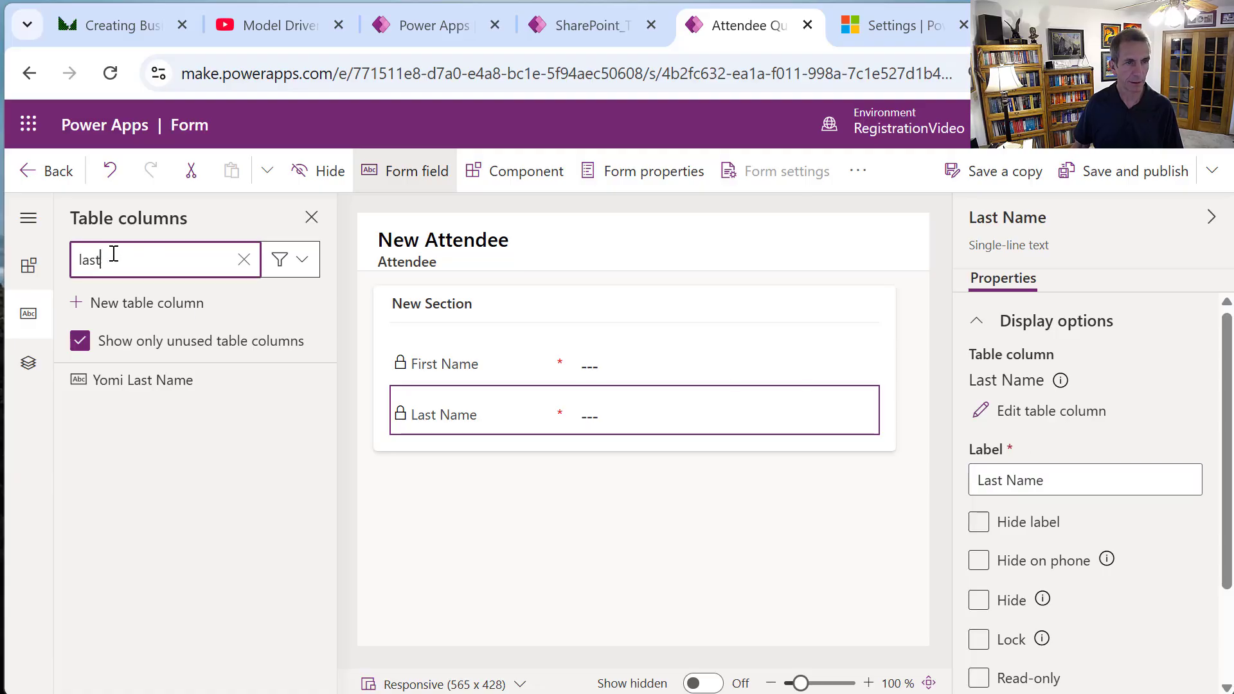
pyautogui.moveTo(150, 389)
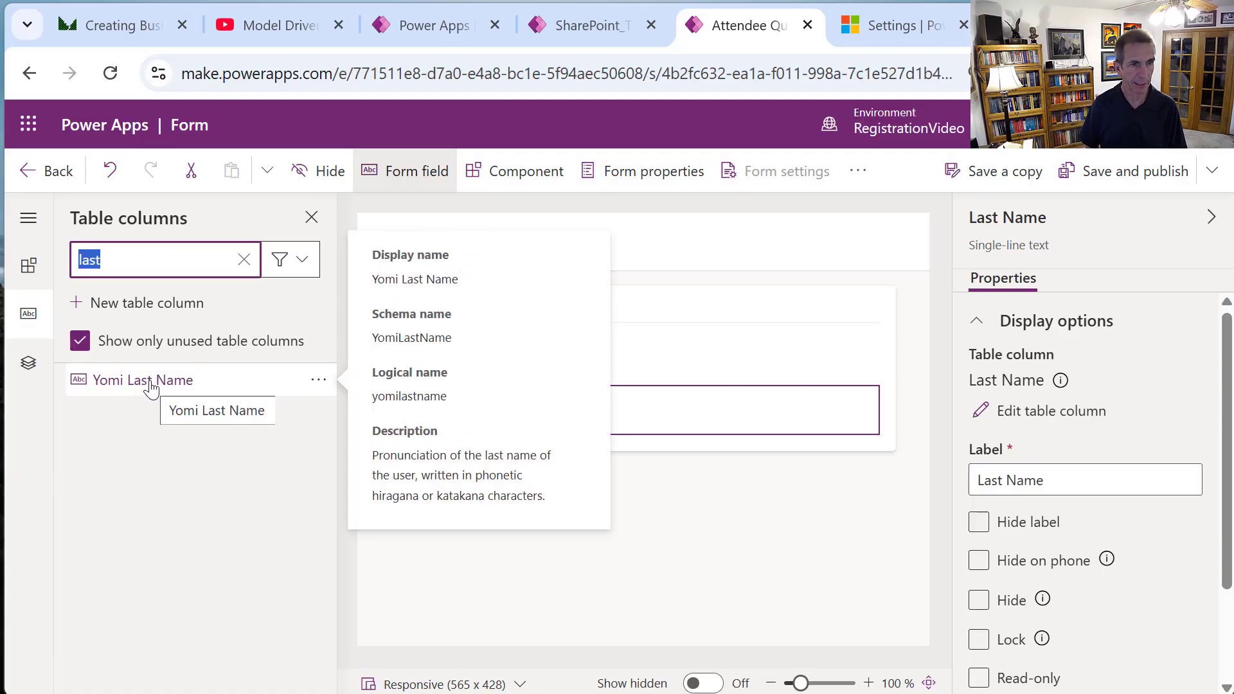
pyautogui.write('orga')
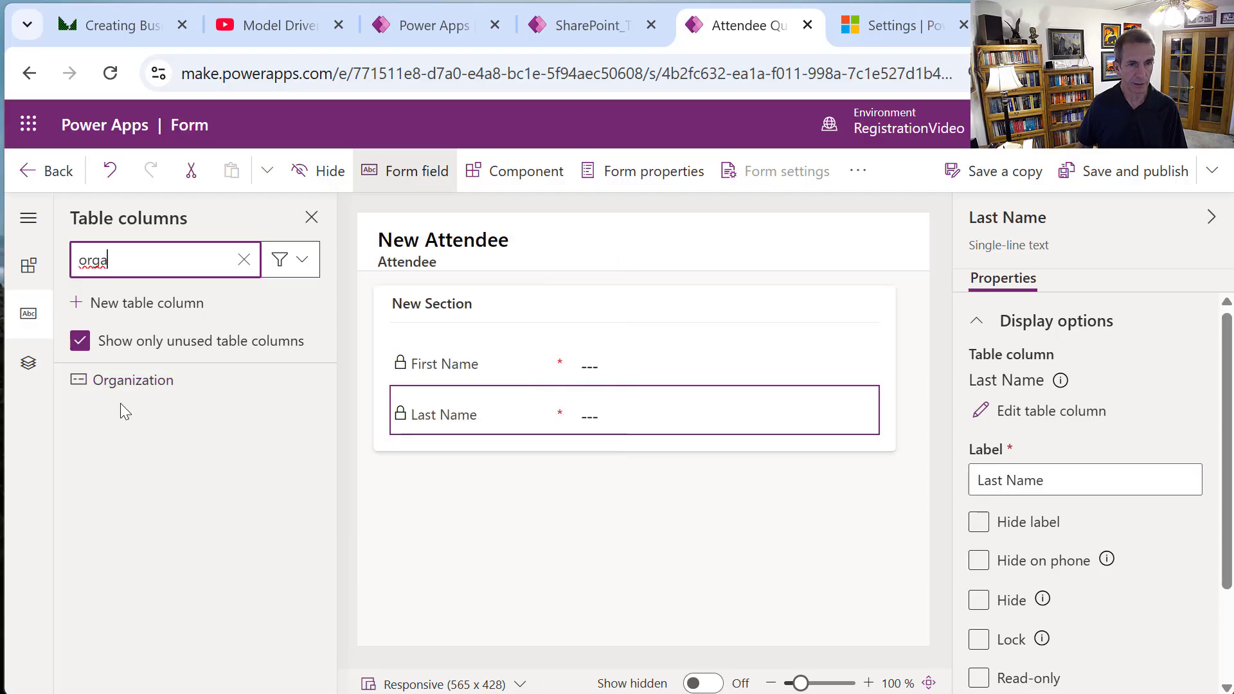
pyautogui.click(130, 387)
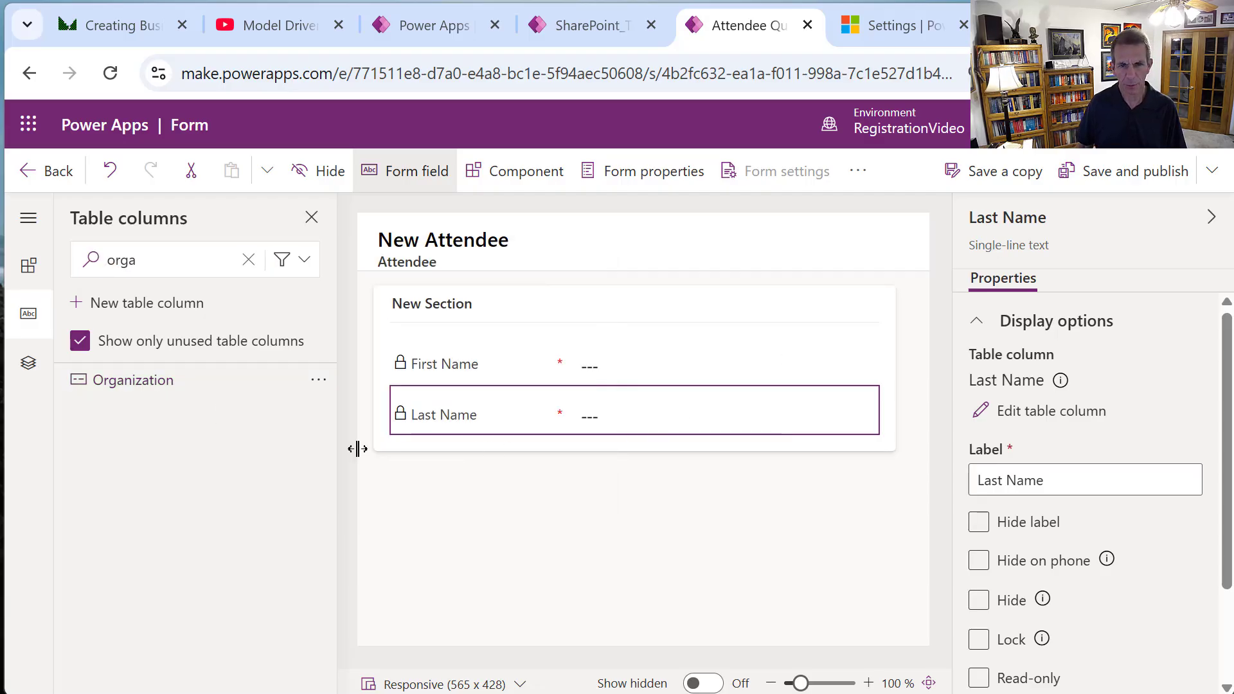
pyautogui.moveTo(145, 381)
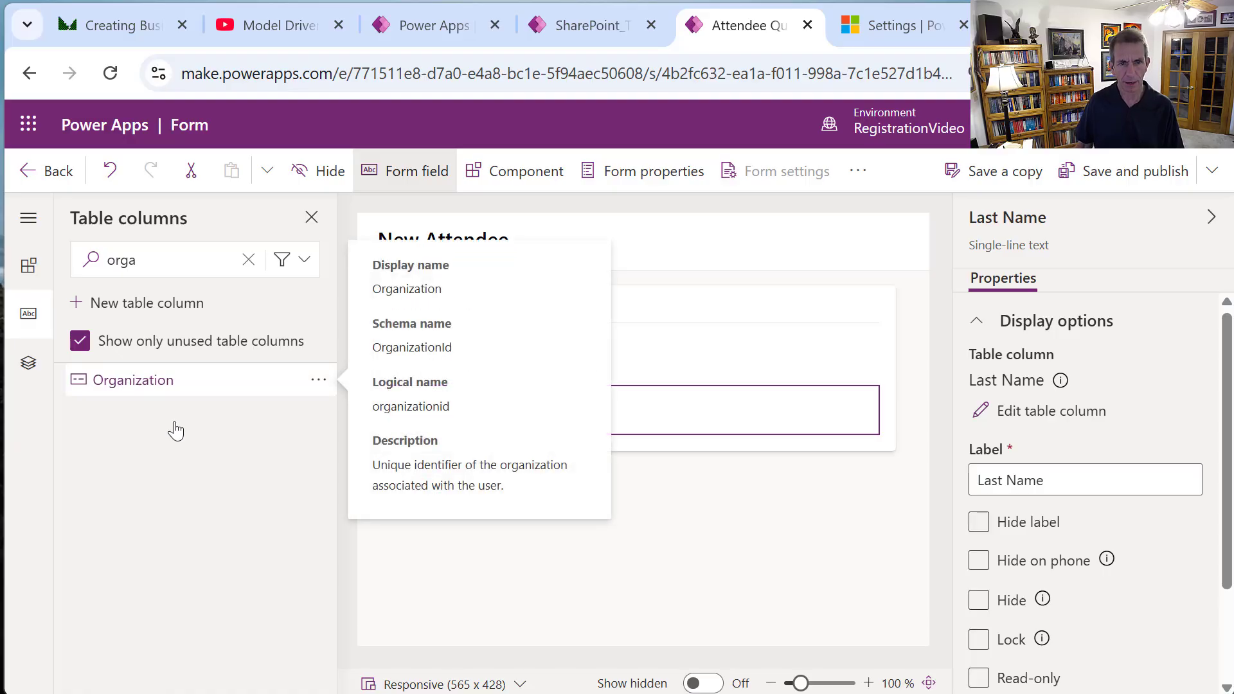
pyautogui.doubleClick(157, 263)
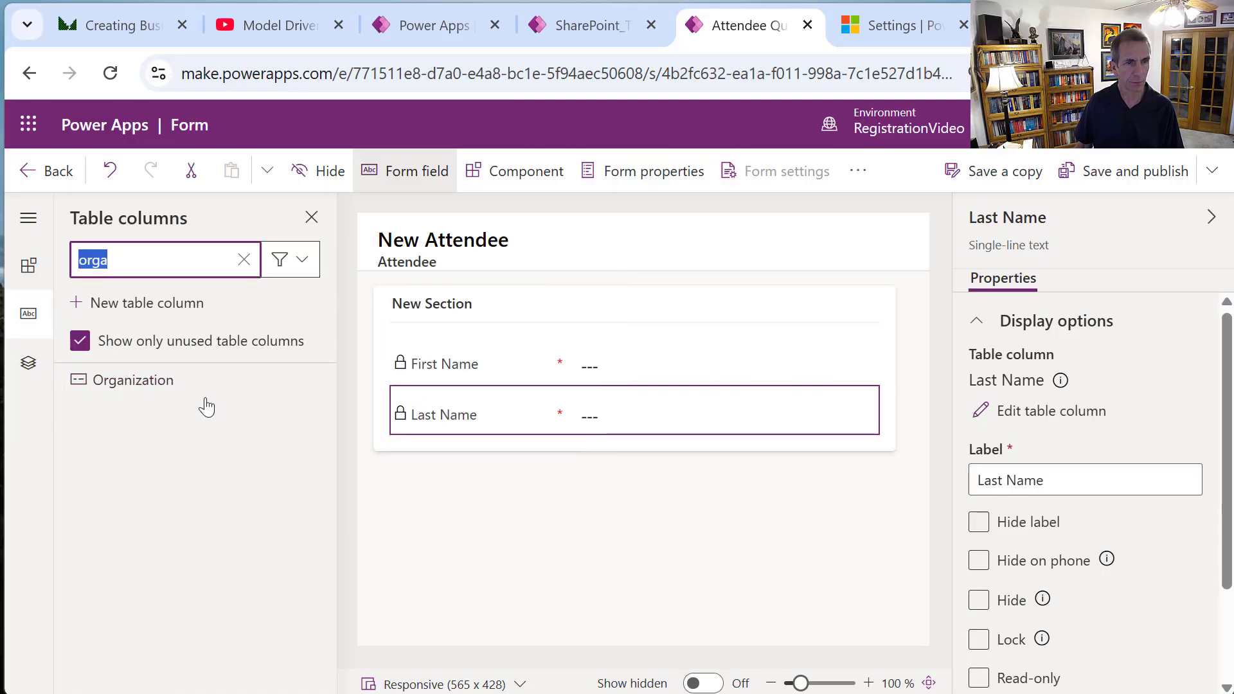
pyautogui.write('email')
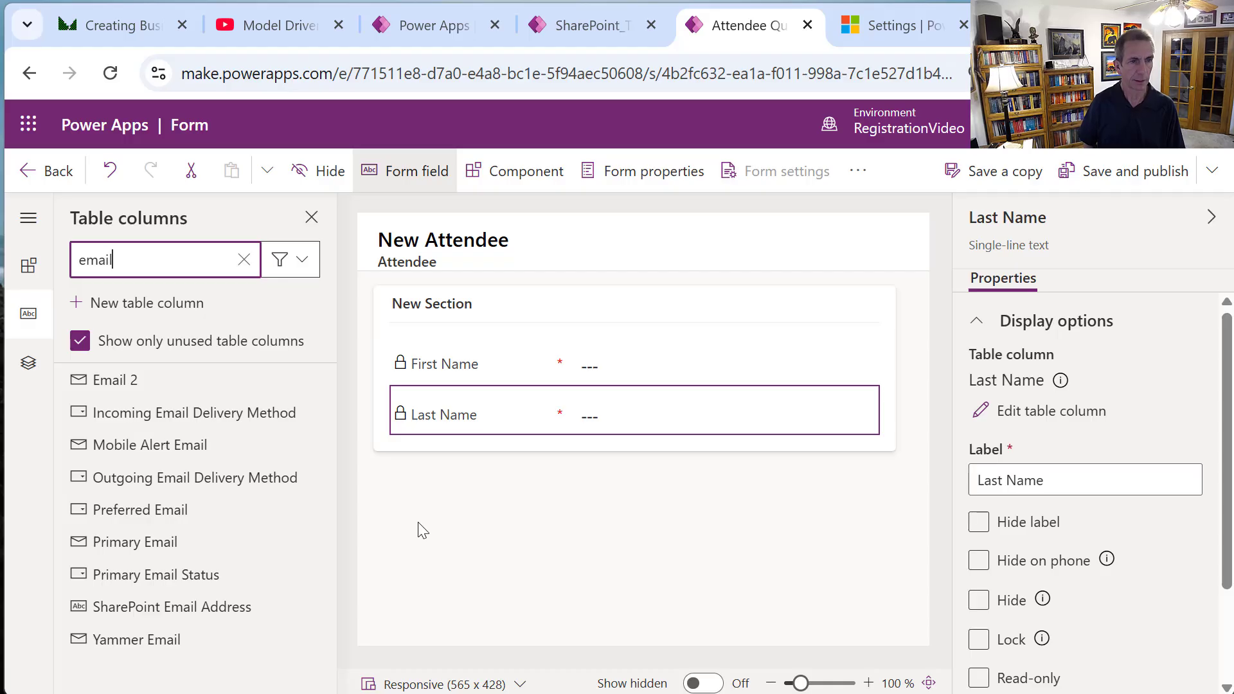
pyautogui.press('BackSpace')
pyautogui.press('BackSpace')
pyautogui.press('BackSpace')
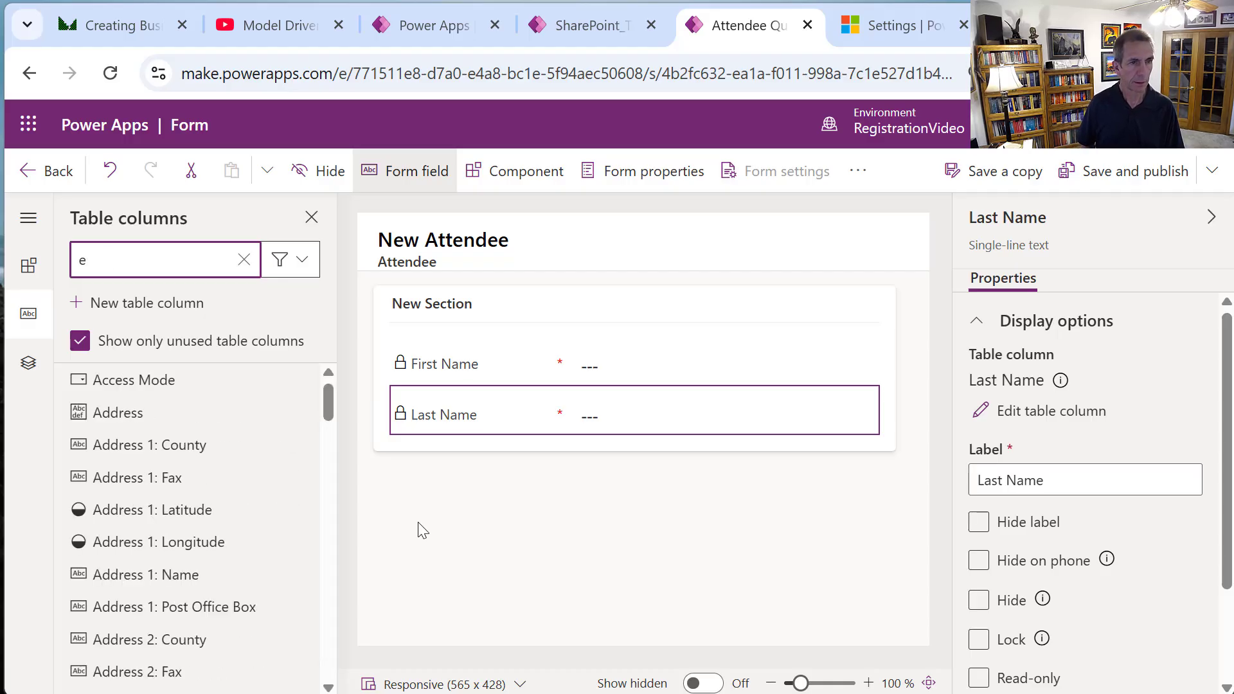
pyautogui.write('mail')
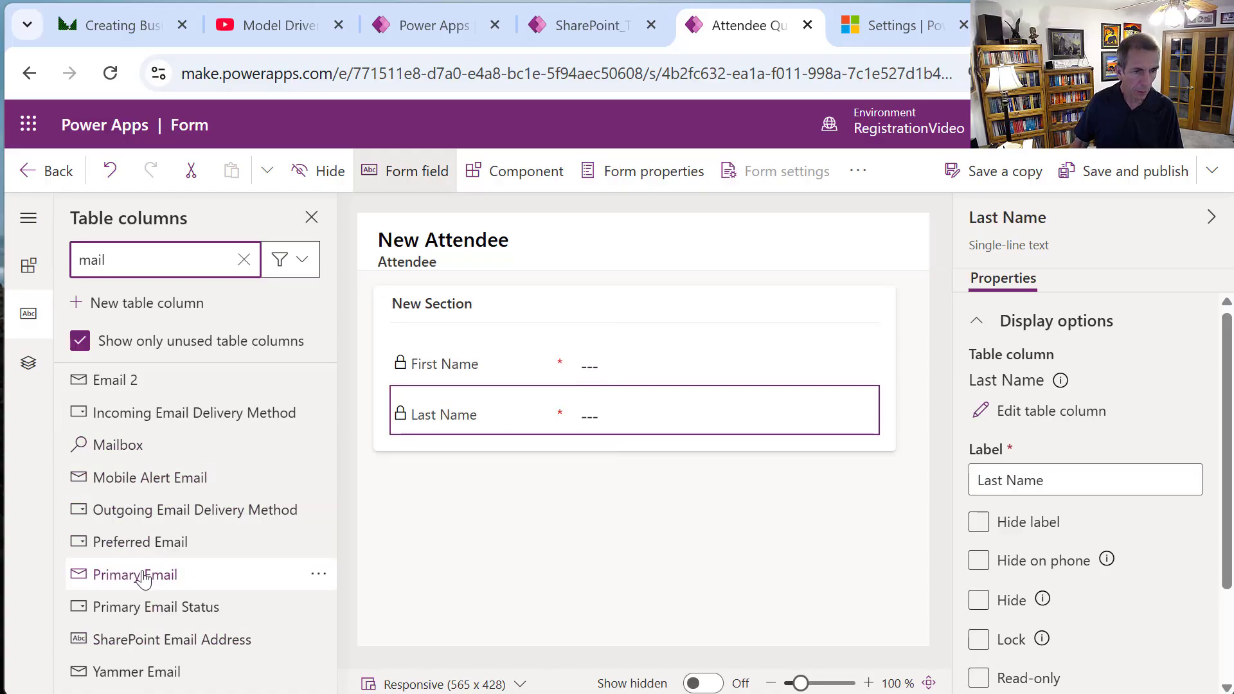
pyautogui.moveTo(200, 574); pyautogui.dragTo(449, 432)
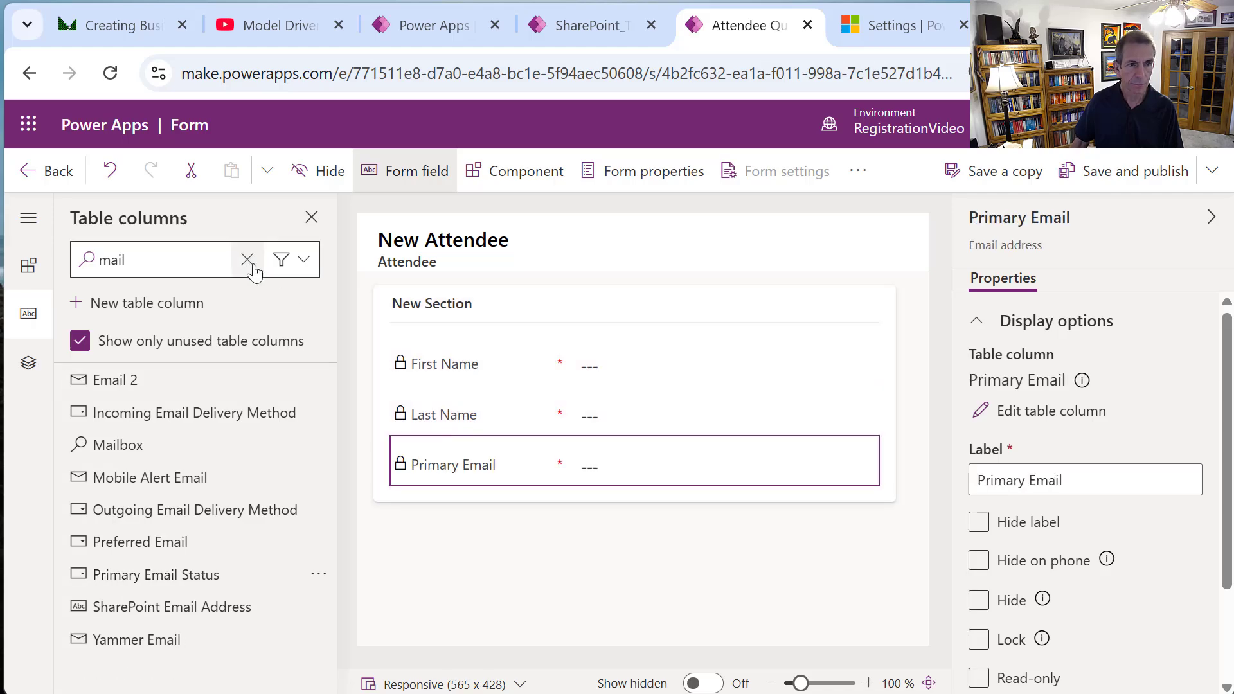
pyautogui.doubleClick(168, 267)
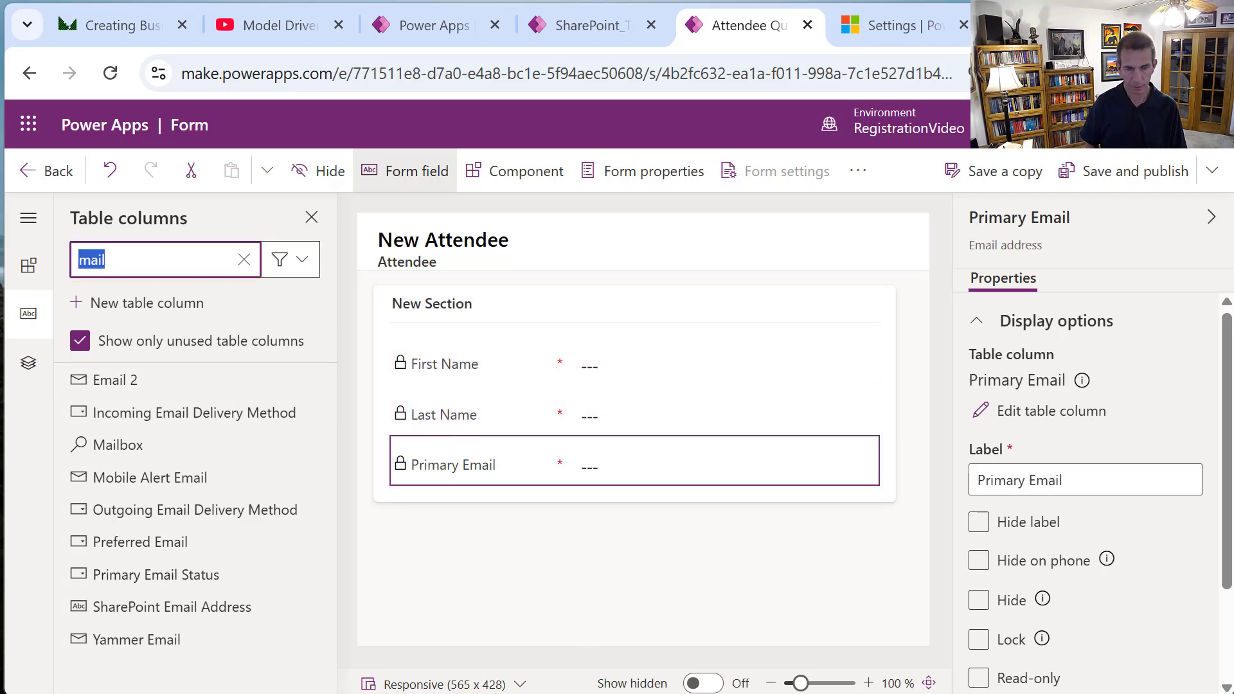
pyautogui.write('mob')
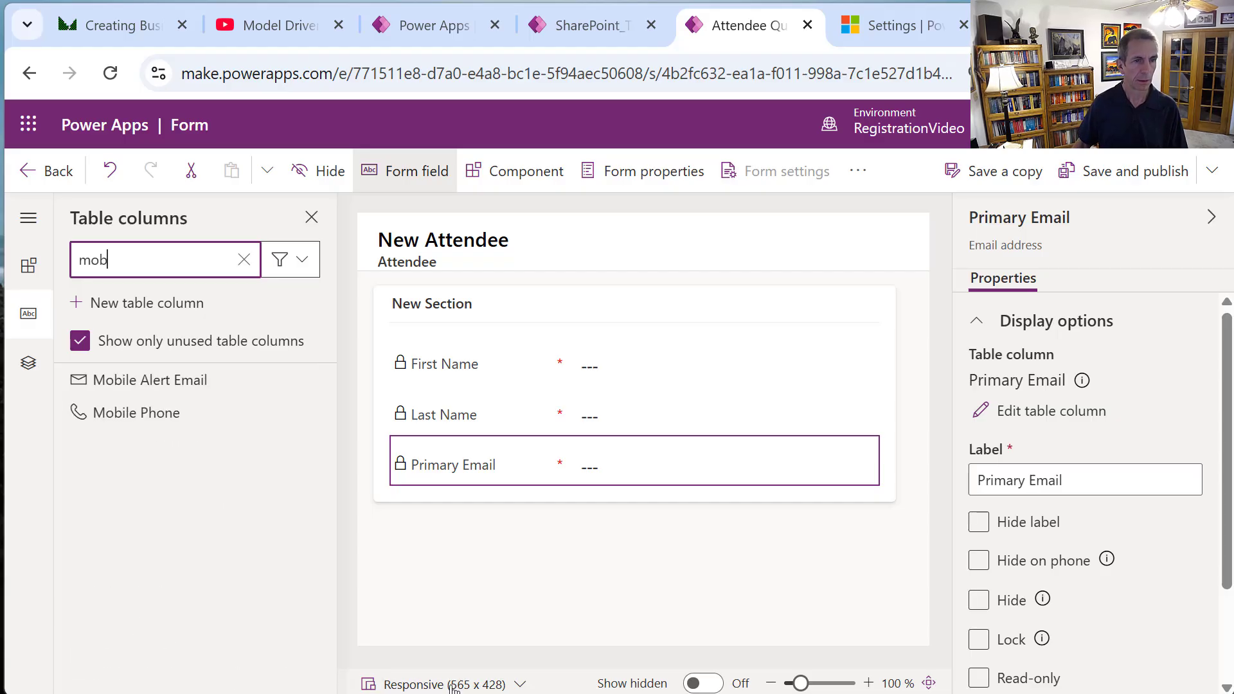
pyautogui.click(116, 415)
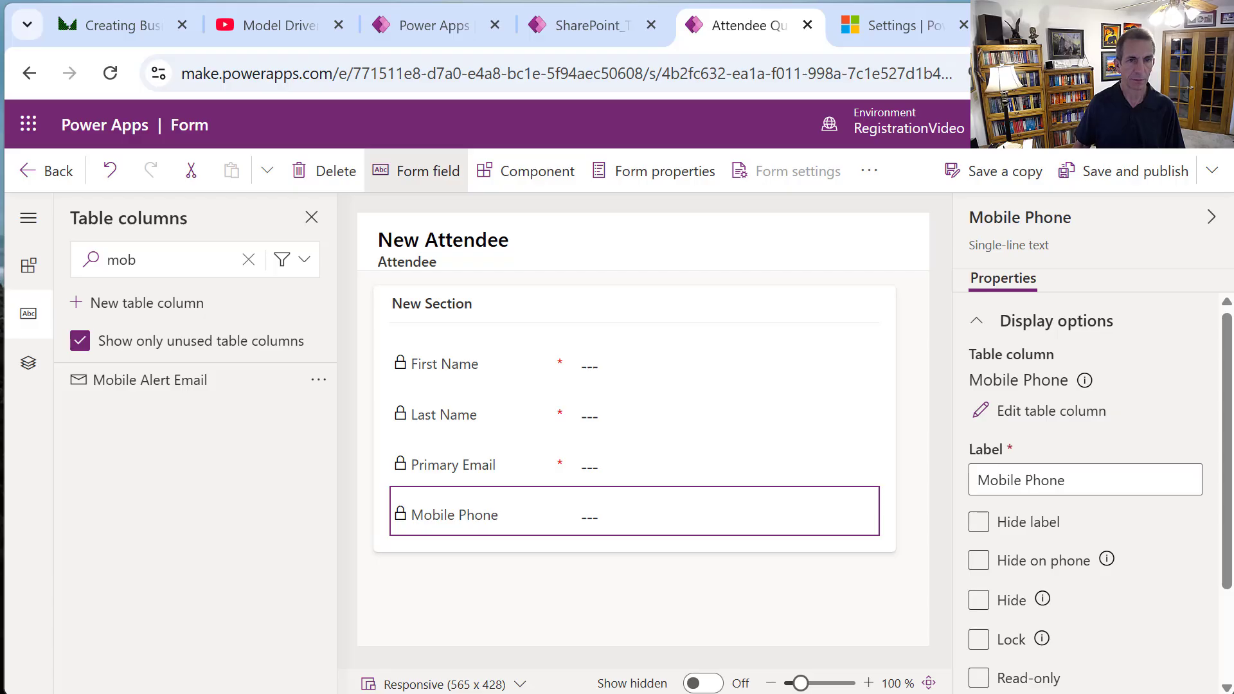
# Hide the Attendee Quick View section's label, then save and publish the form.
pyautogui.click(818, 329)
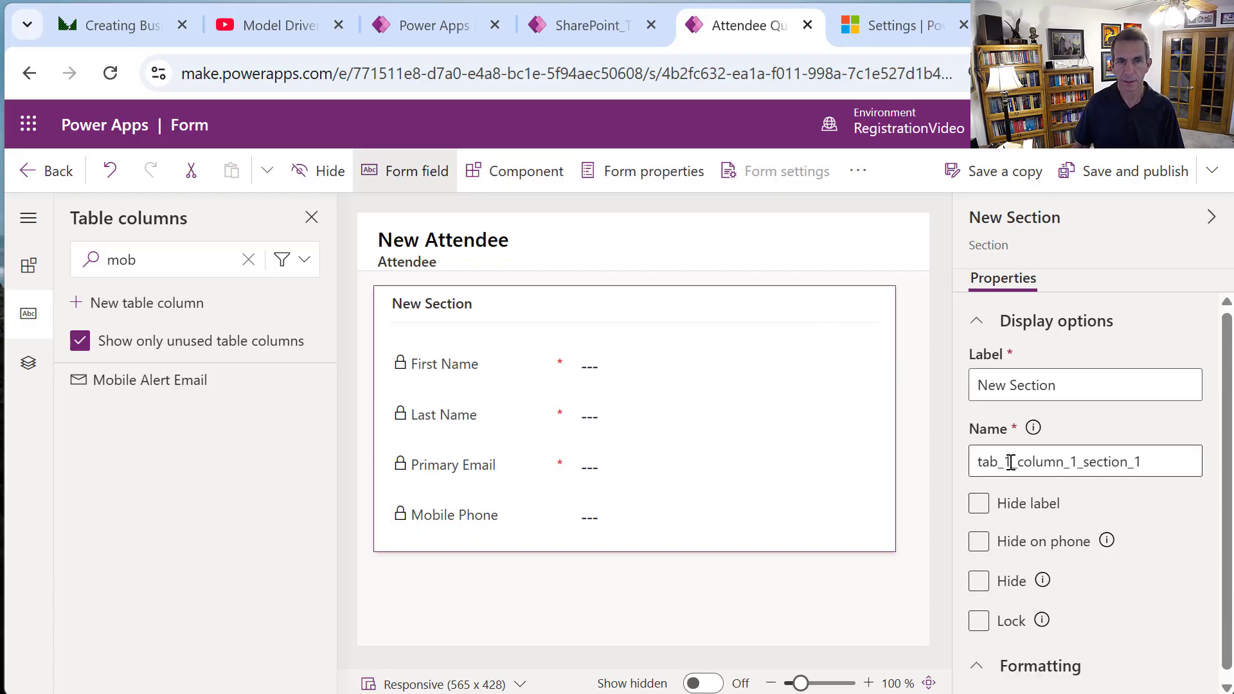
pyautogui.click(1024, 516)
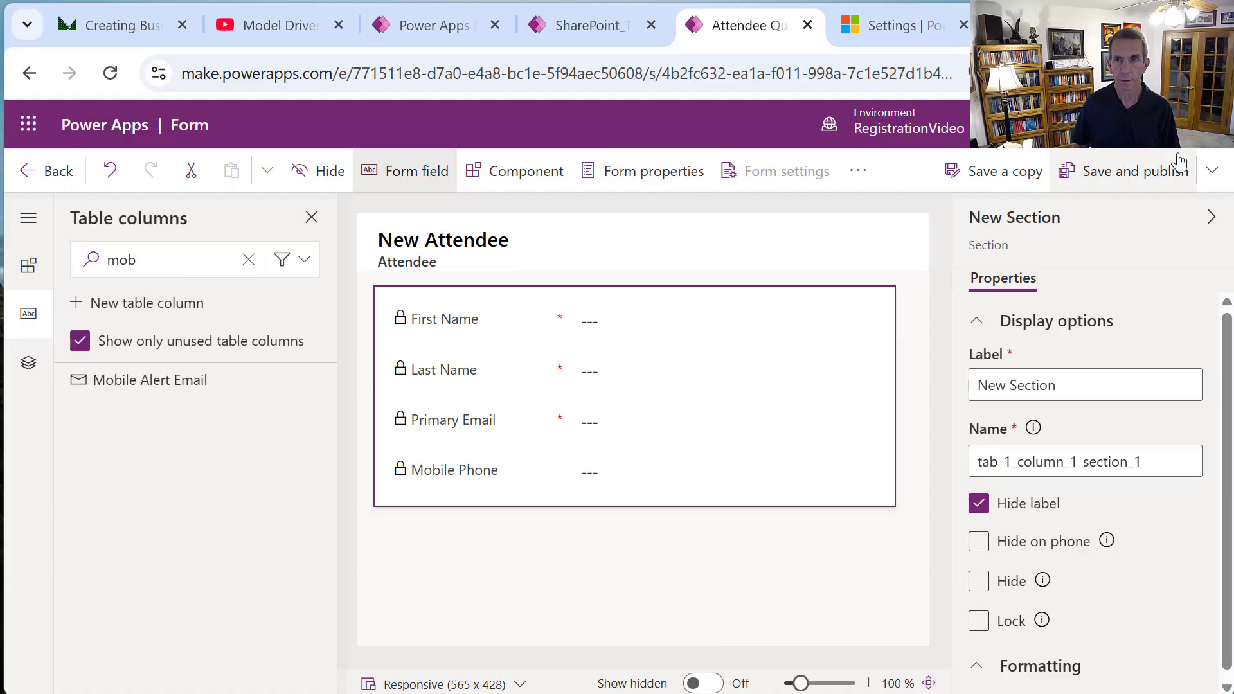
pyautogui.click(1144, 177)
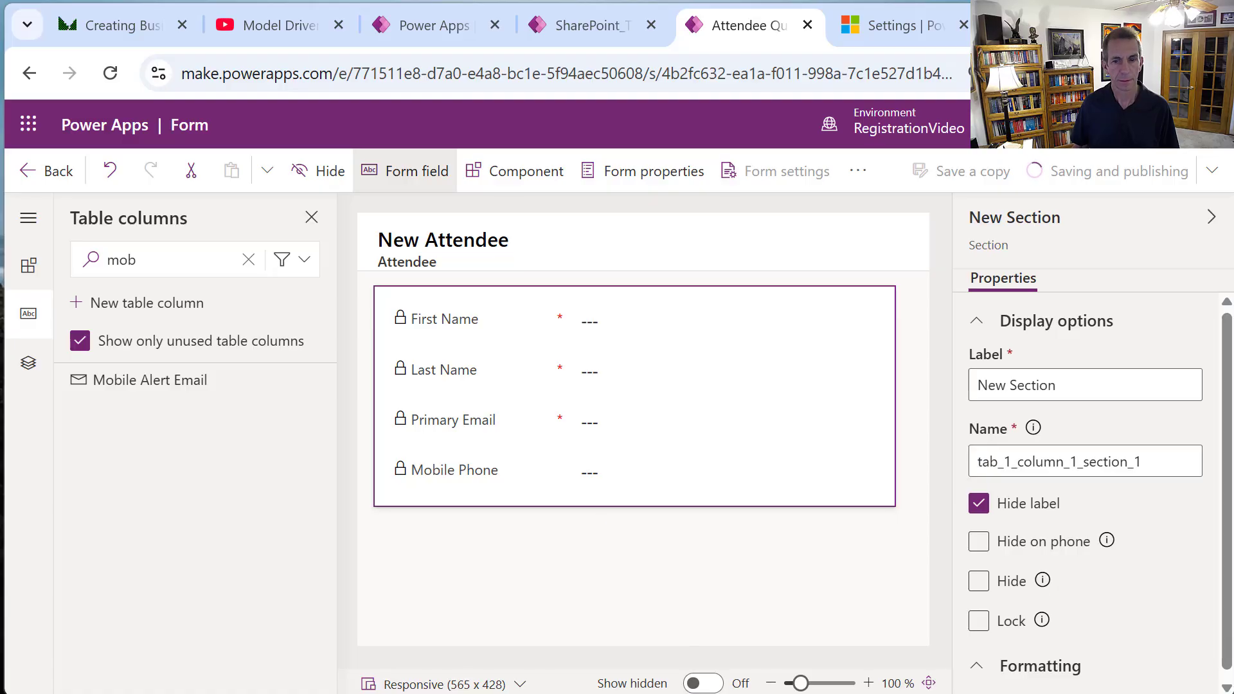
# Go from the Attendee form designer to the CourseSignUp table's forms and start a new form.
pyautogui.click(48, 168)
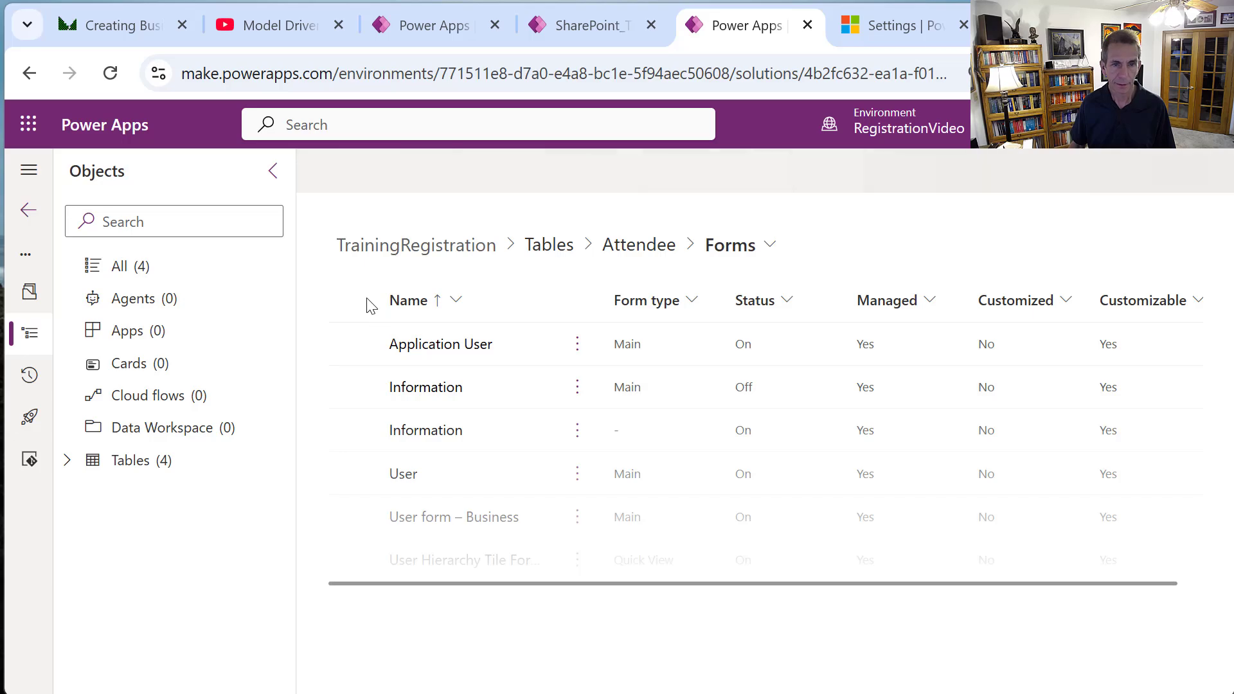
pyautogui.click(550, 244)
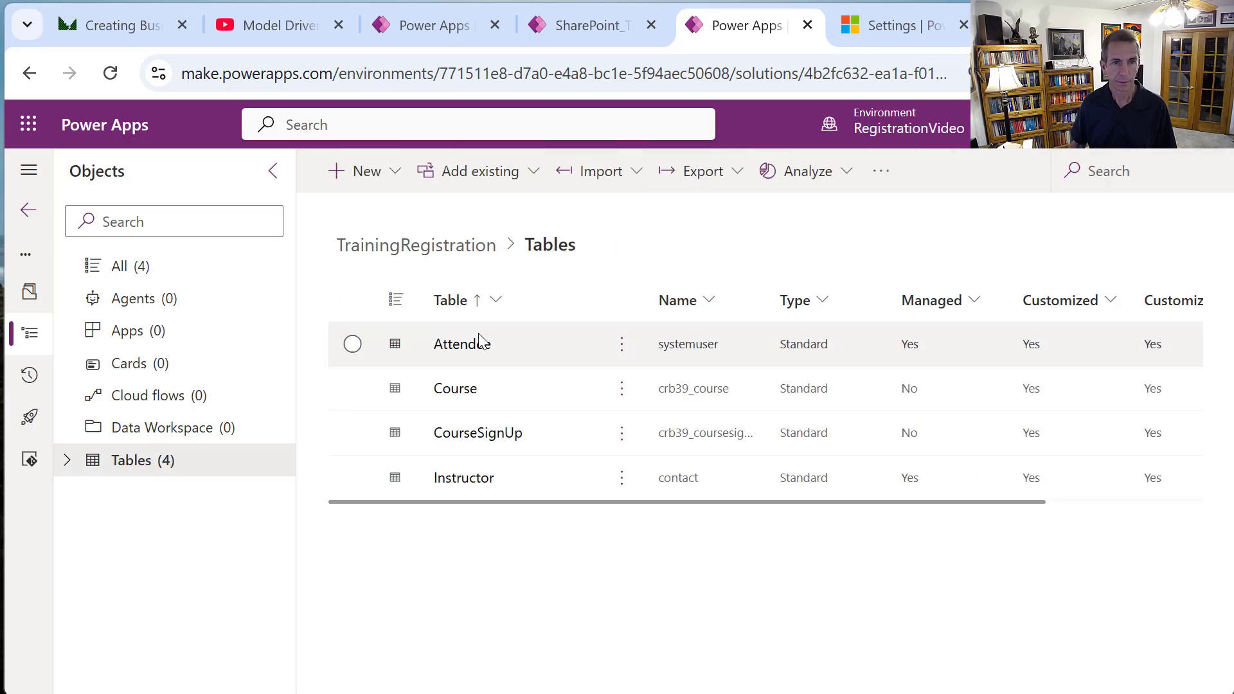
pyautogui.click(476, 434)
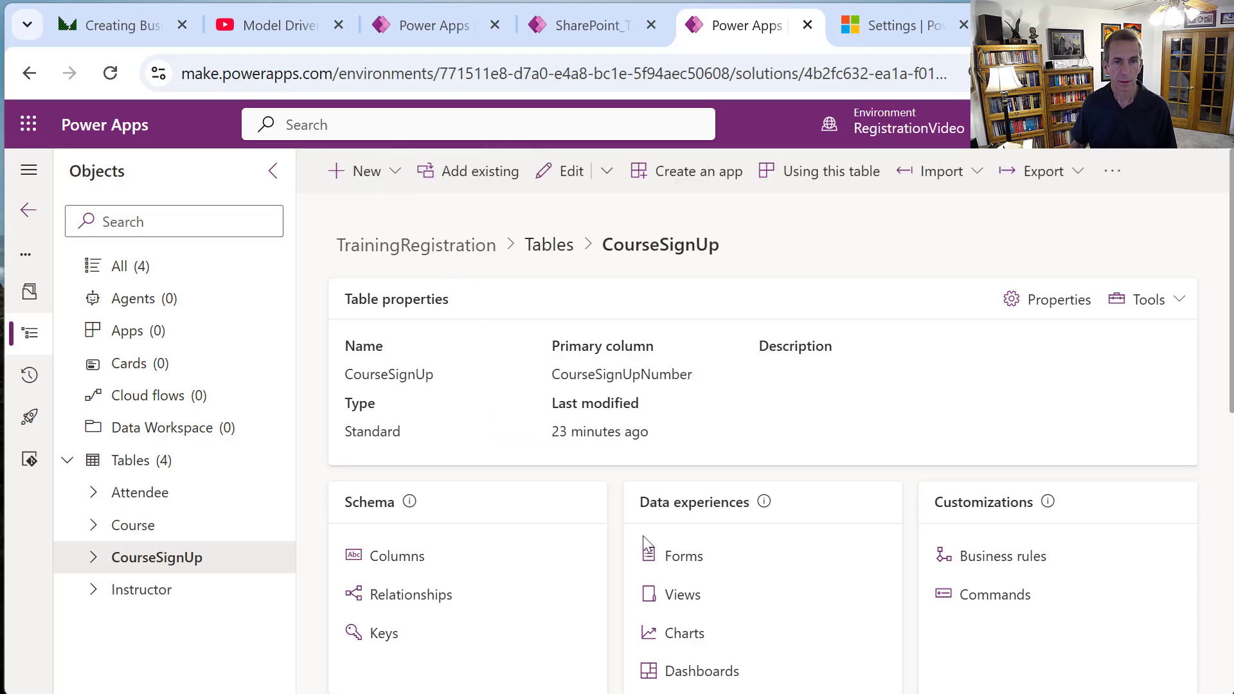
pyautogui.click(683, 557)
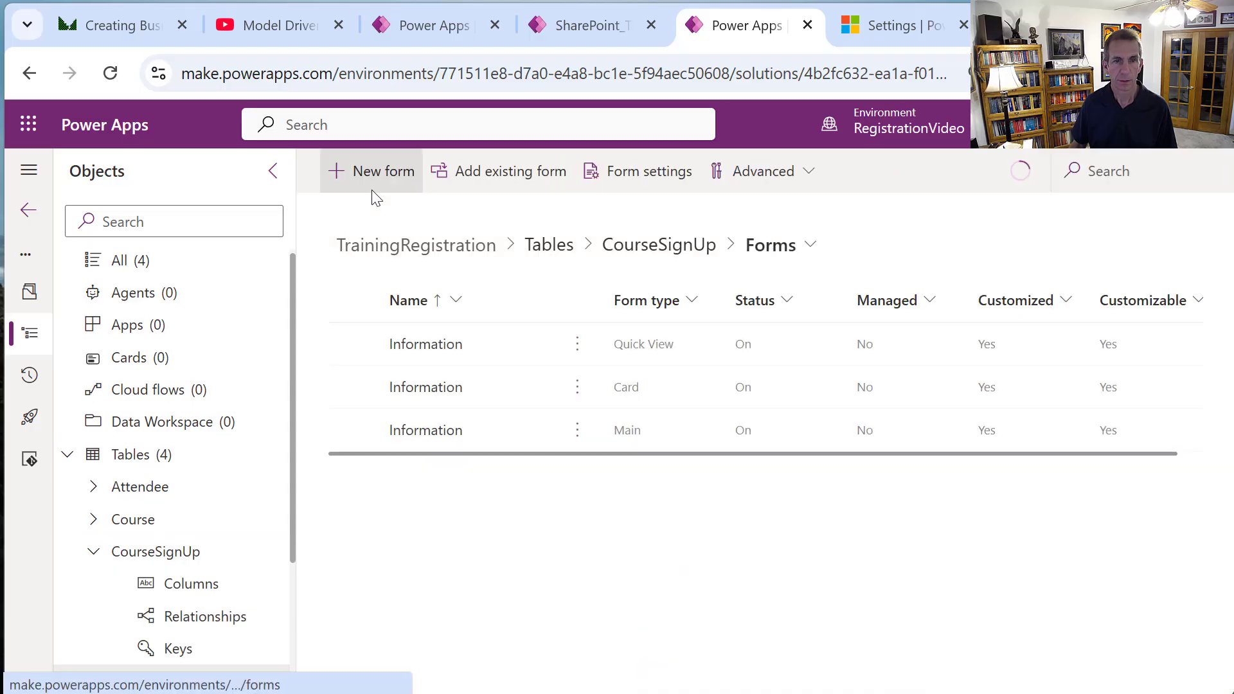
pyautogui.click(396, 191)
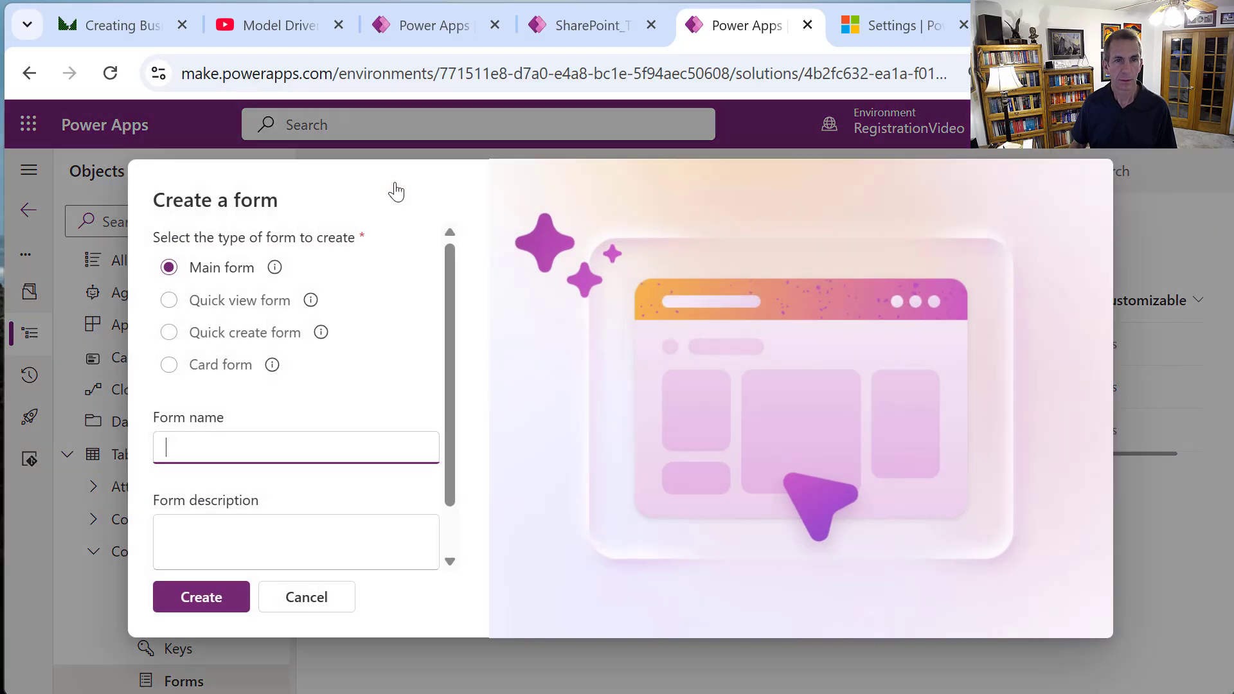
# Create a CourseSignUp quick view form named 'Course Sign Up Quick View'.
pyautogui.click(276, 309)
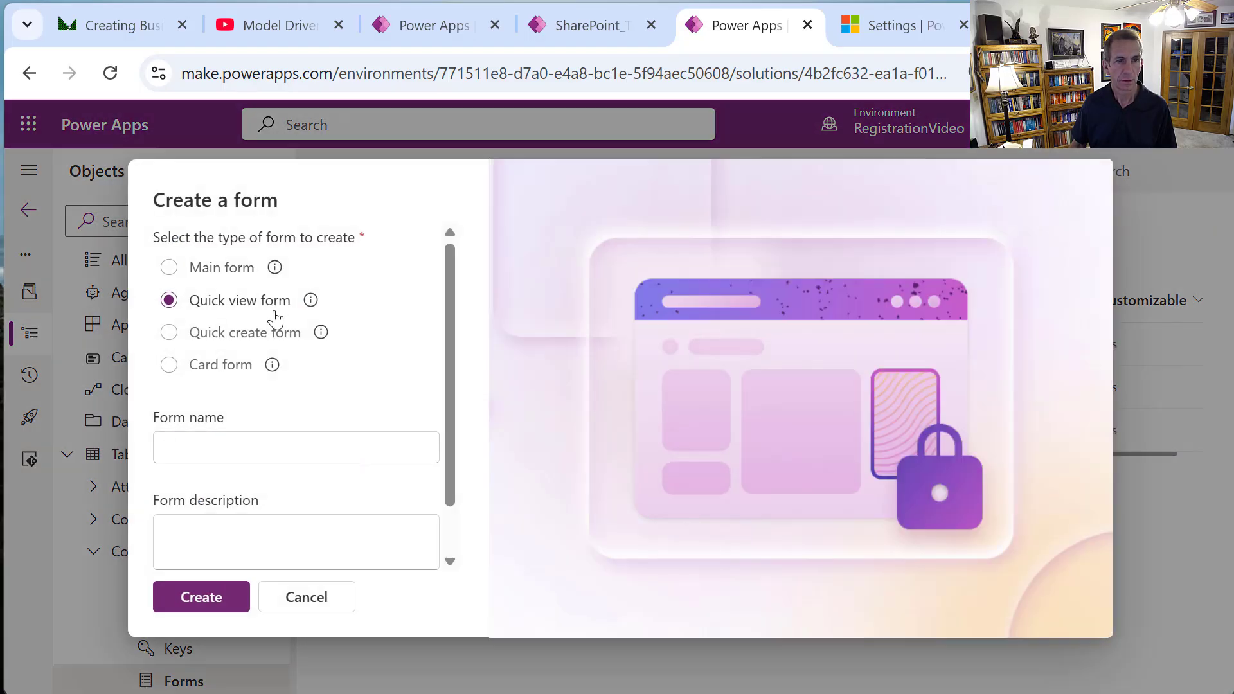
pyautogui.click(237, 443)
pyautogui.write('C')
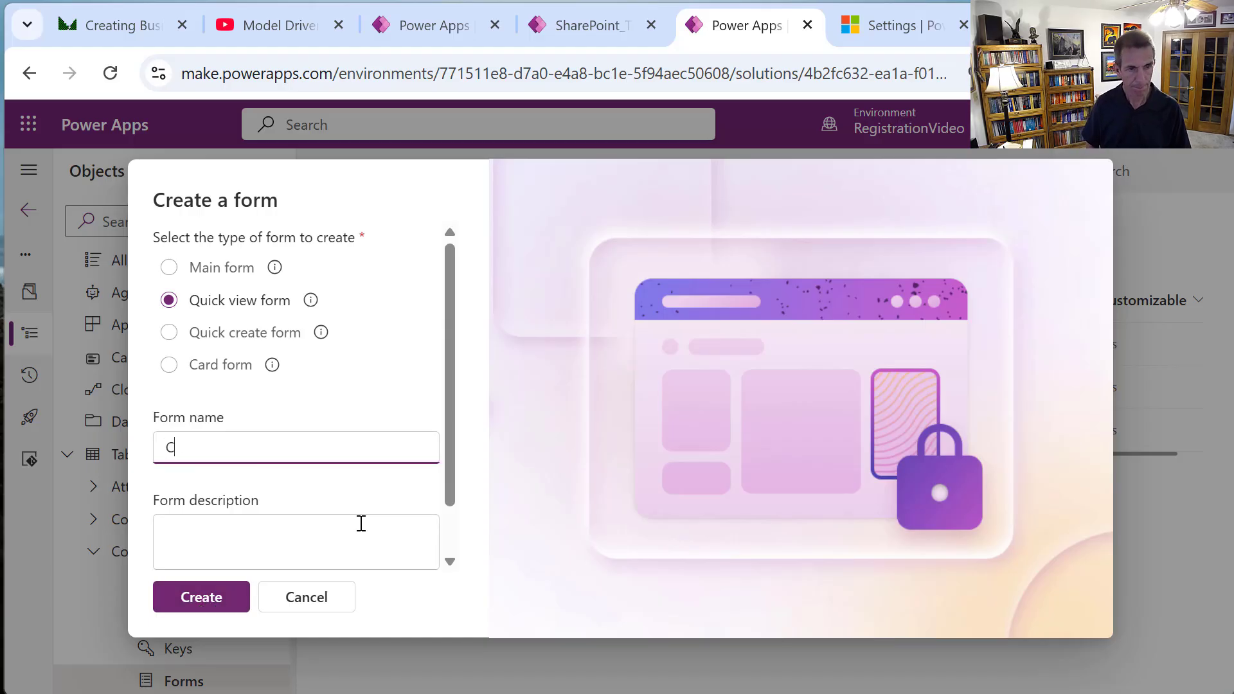
pyautogui.write('ourse Sign Up ')
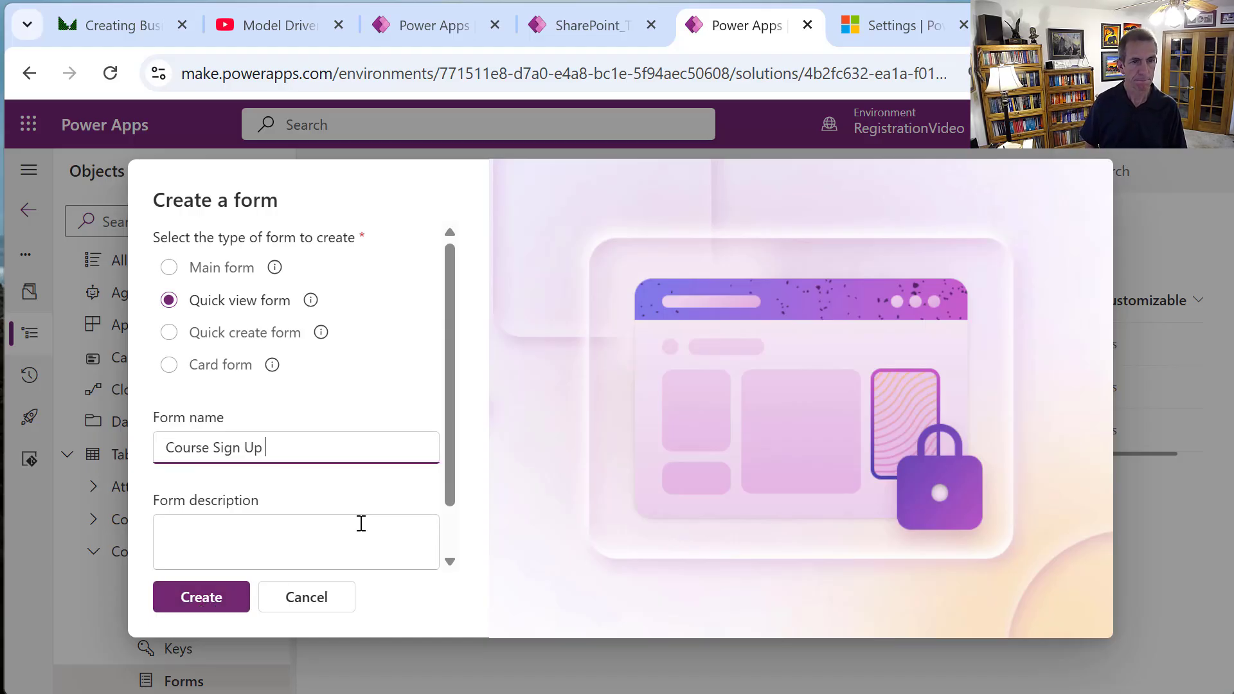
pyautogui.write('Quick View')
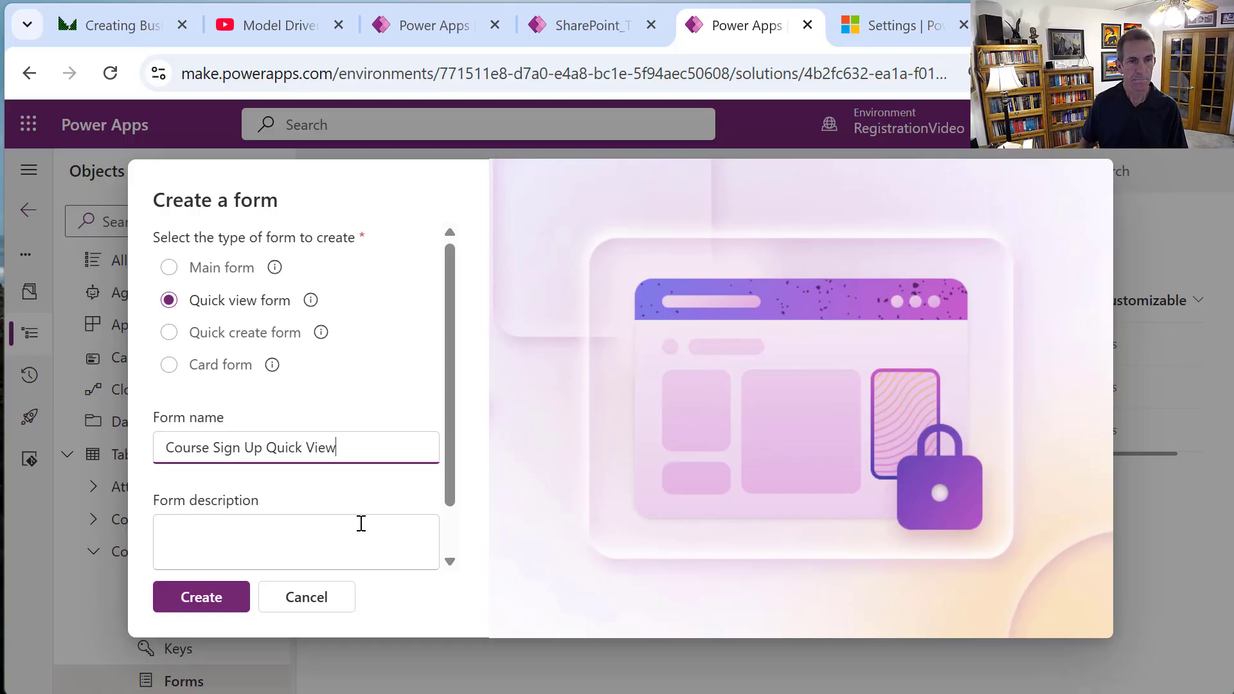
pyautogui.click(175, 610)
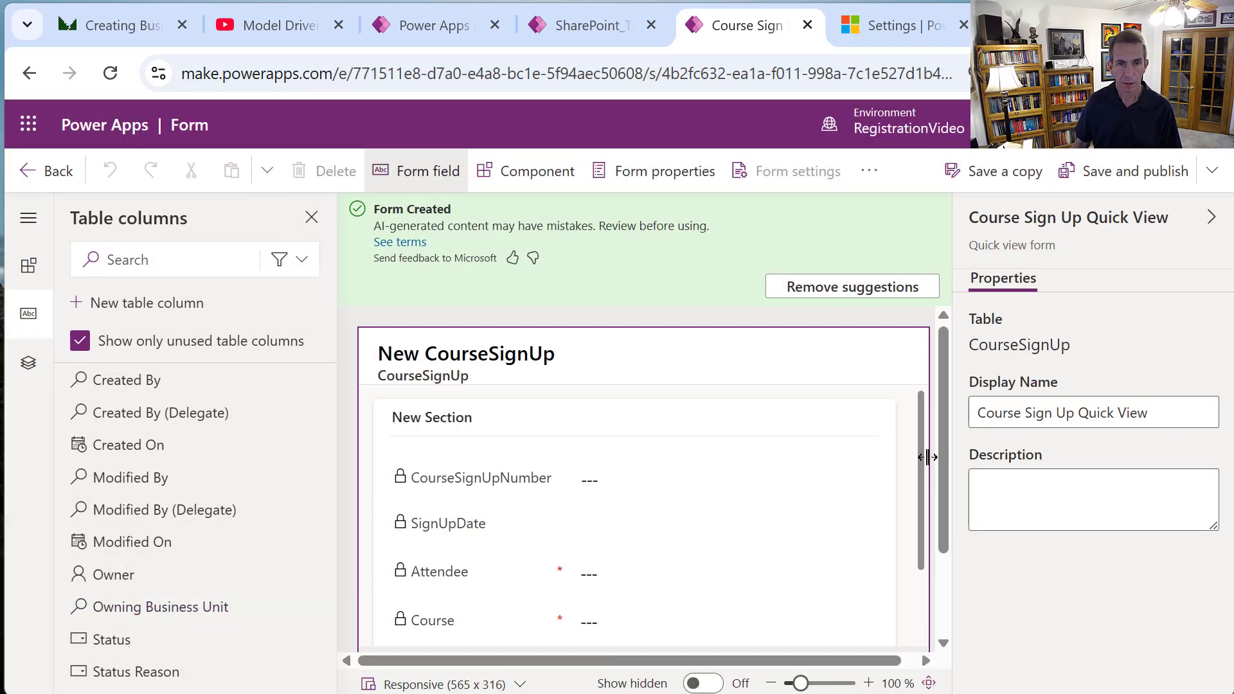
# Rearrange the quick view fields to Attendee, SignUpDate, SignUpNotes and drop Course.
pyautogui.scroll(-2, 923, 460)
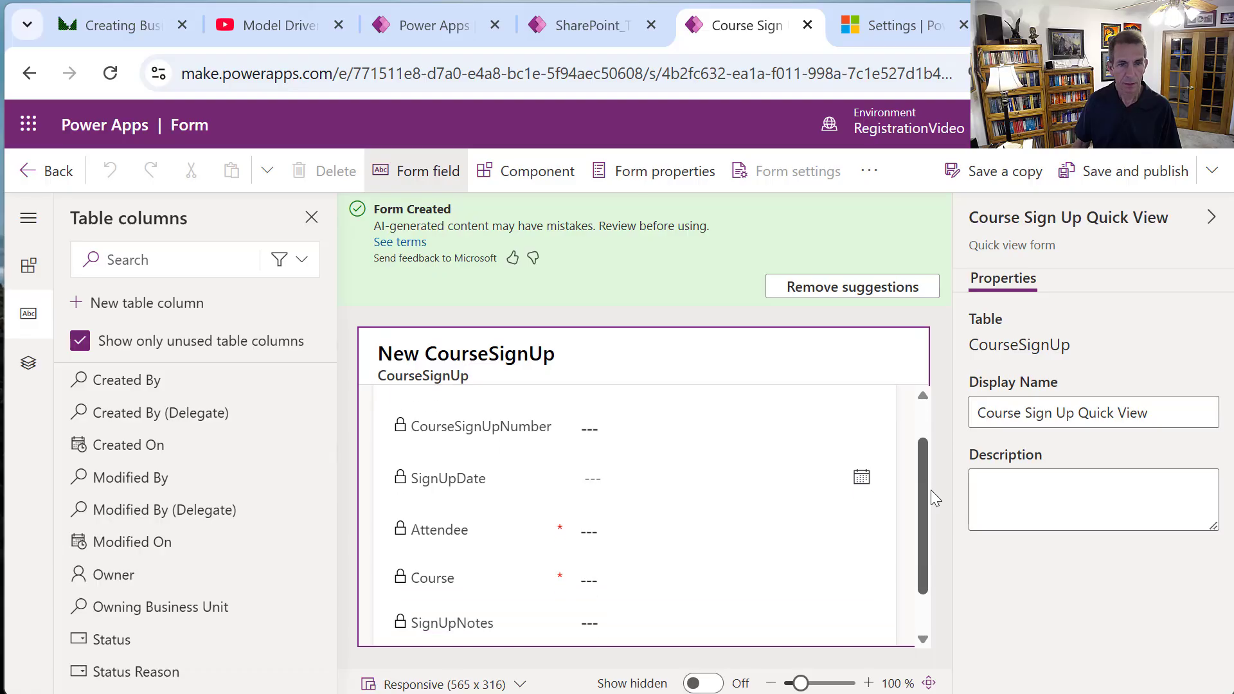
pyautogui.scroll(-1, 933, 499)
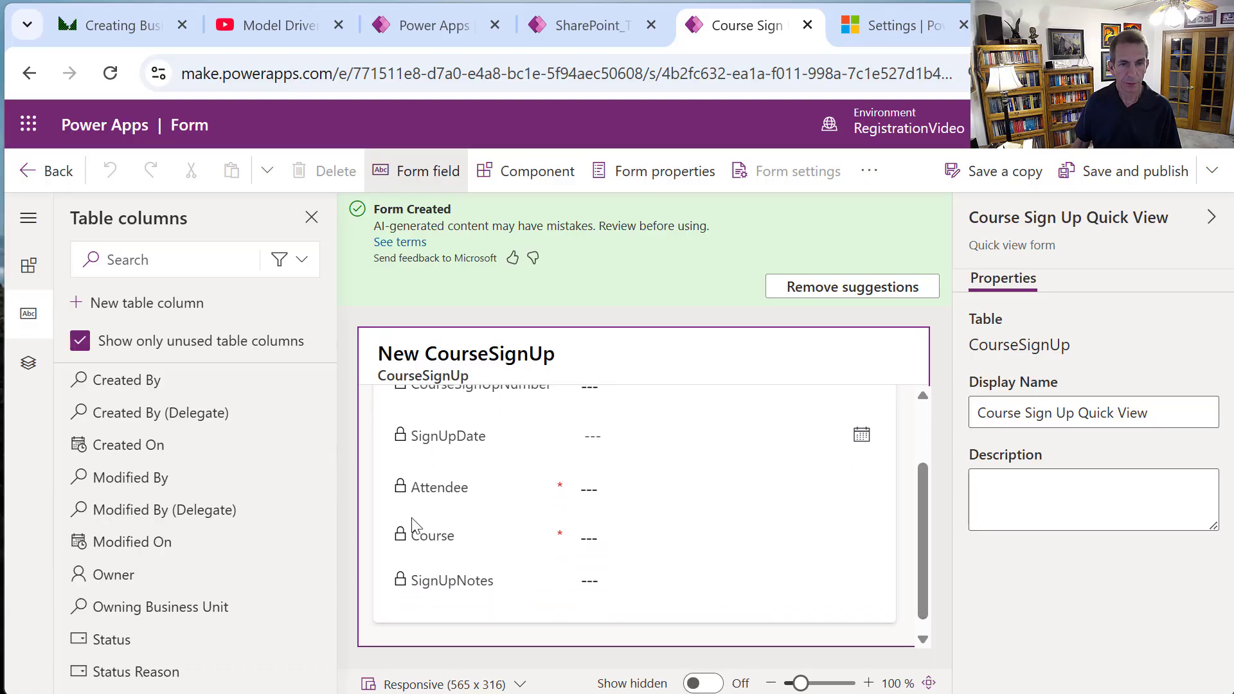
pyautogui.moveTo(421, 540); pyautogui.dragTo(422, 418)
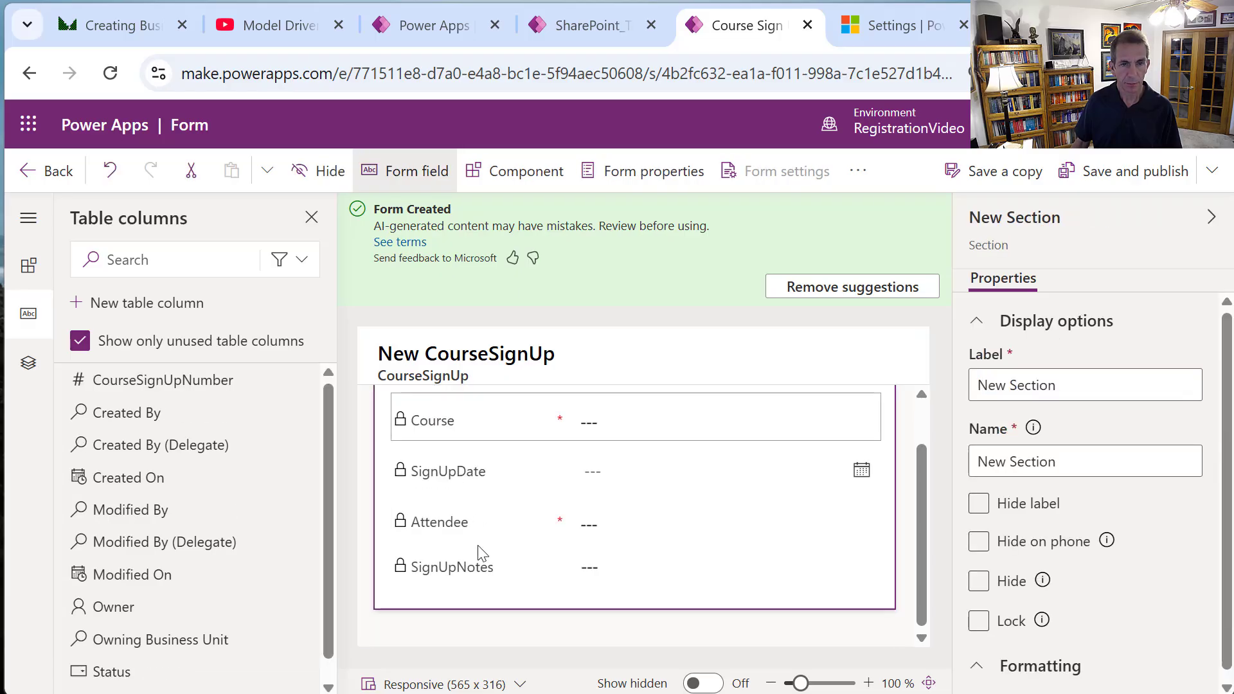
pyautogui.moveTo(466, 535); pyautogui.dragTo(465, 444)
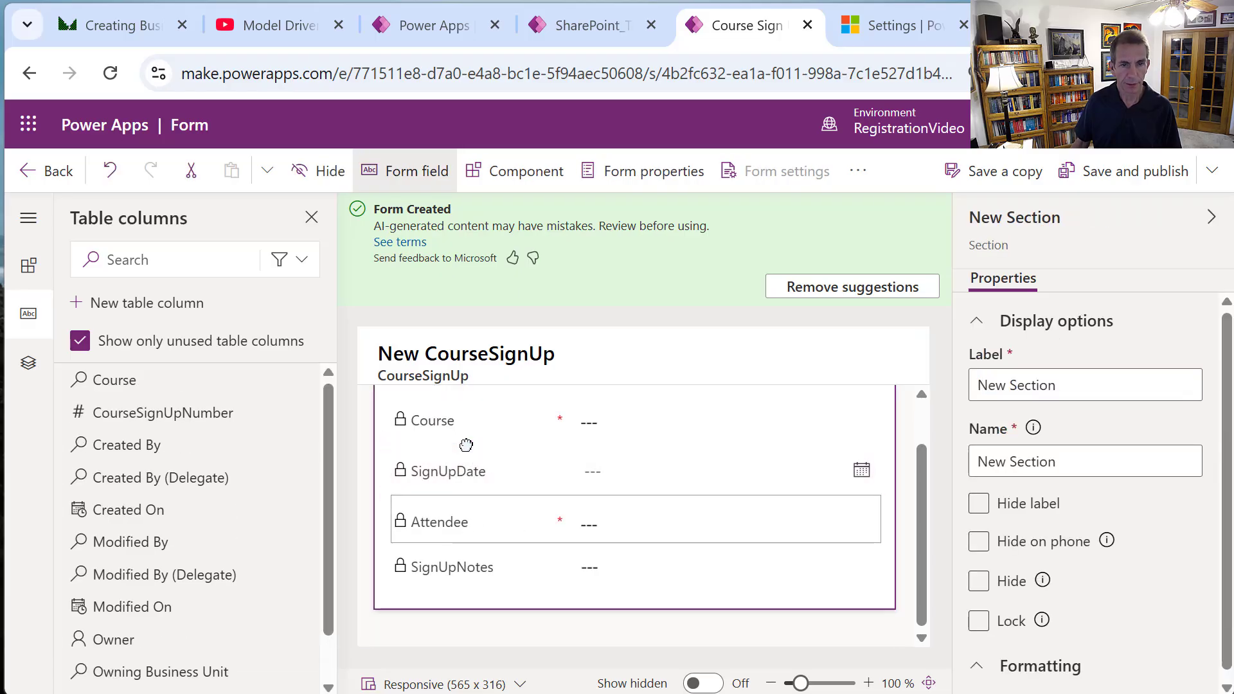
pyautogui.click(605, 565)
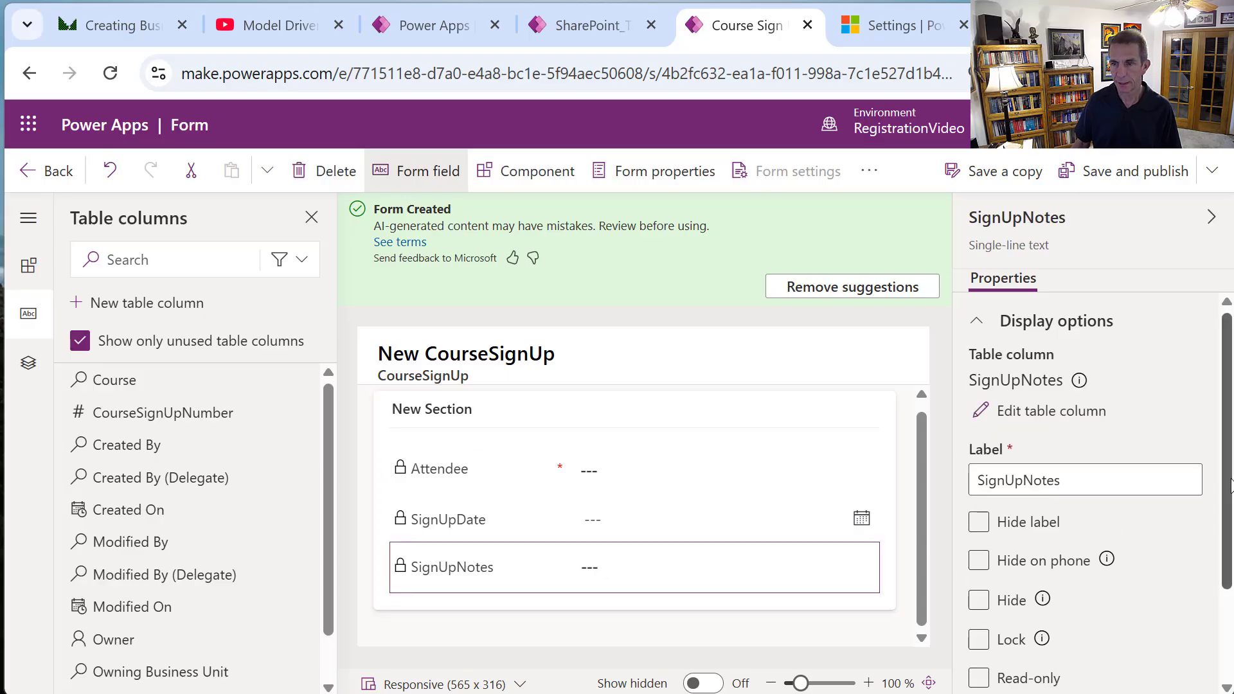
pyautogui.scroll(-2, 1206, 578)
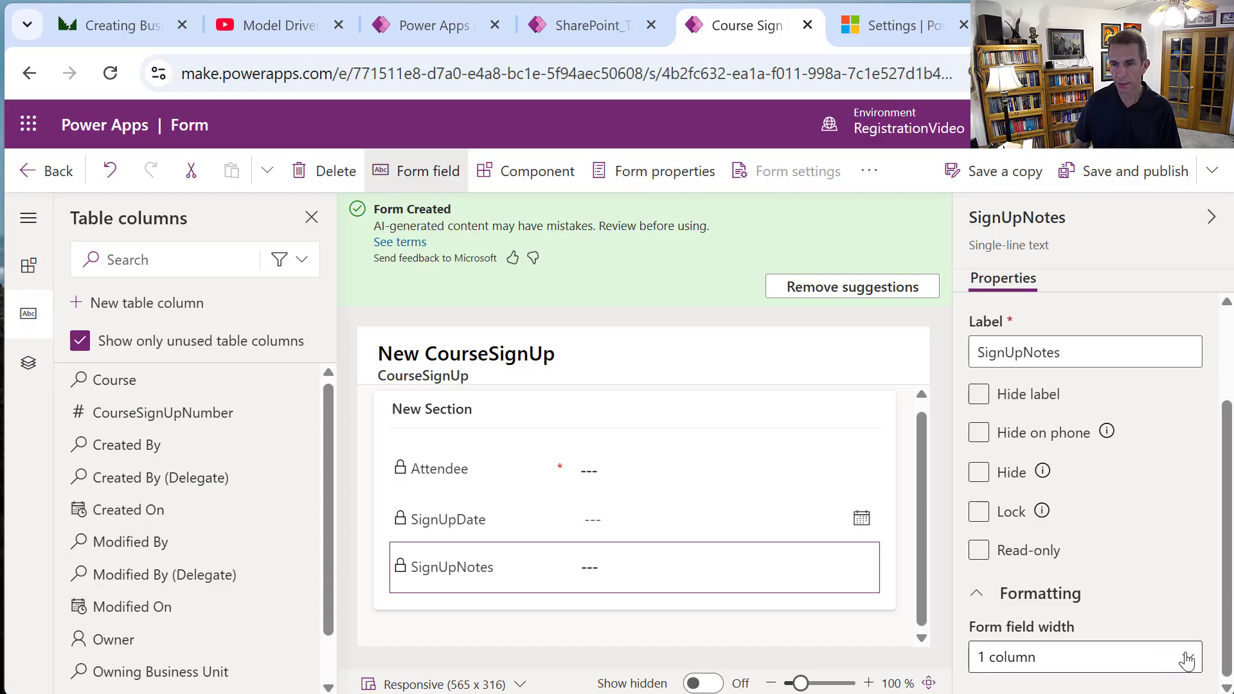
pyautogui.moveTo(1229, 668); pyautogui.dragTo(1206, 683)
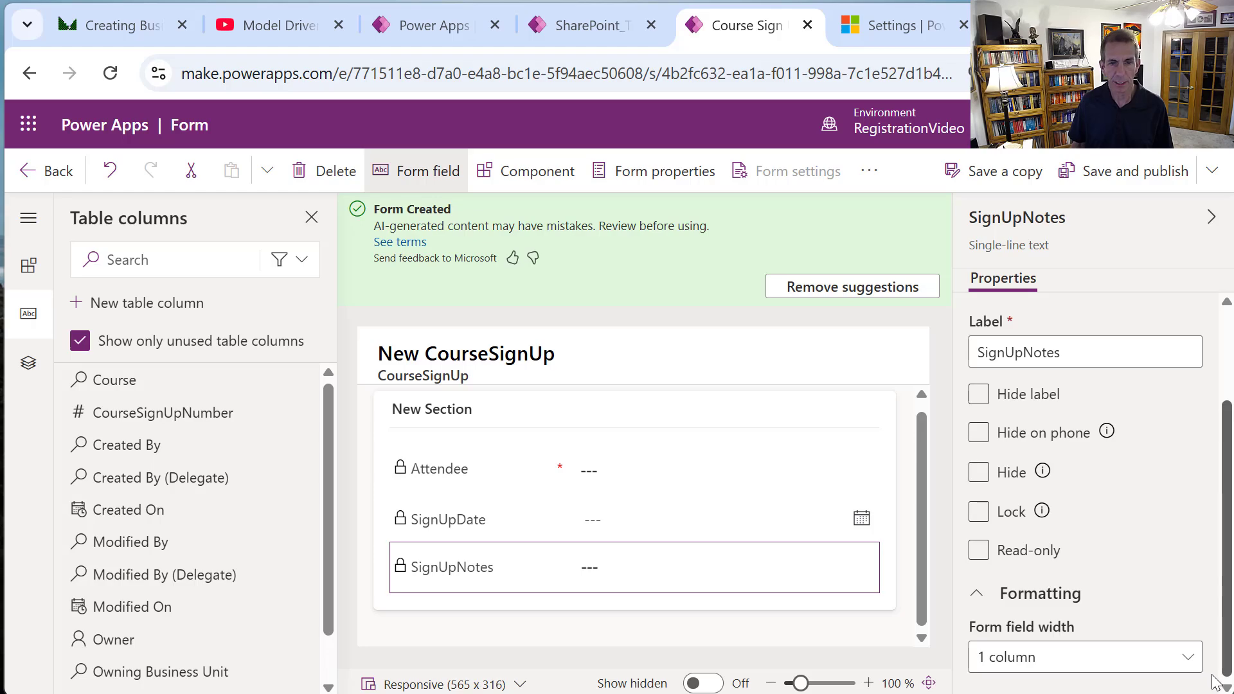
# Save and publish the quick view and return to the CourseSignUp forms list.
pyautogui.scroll(2, 1072, 324)
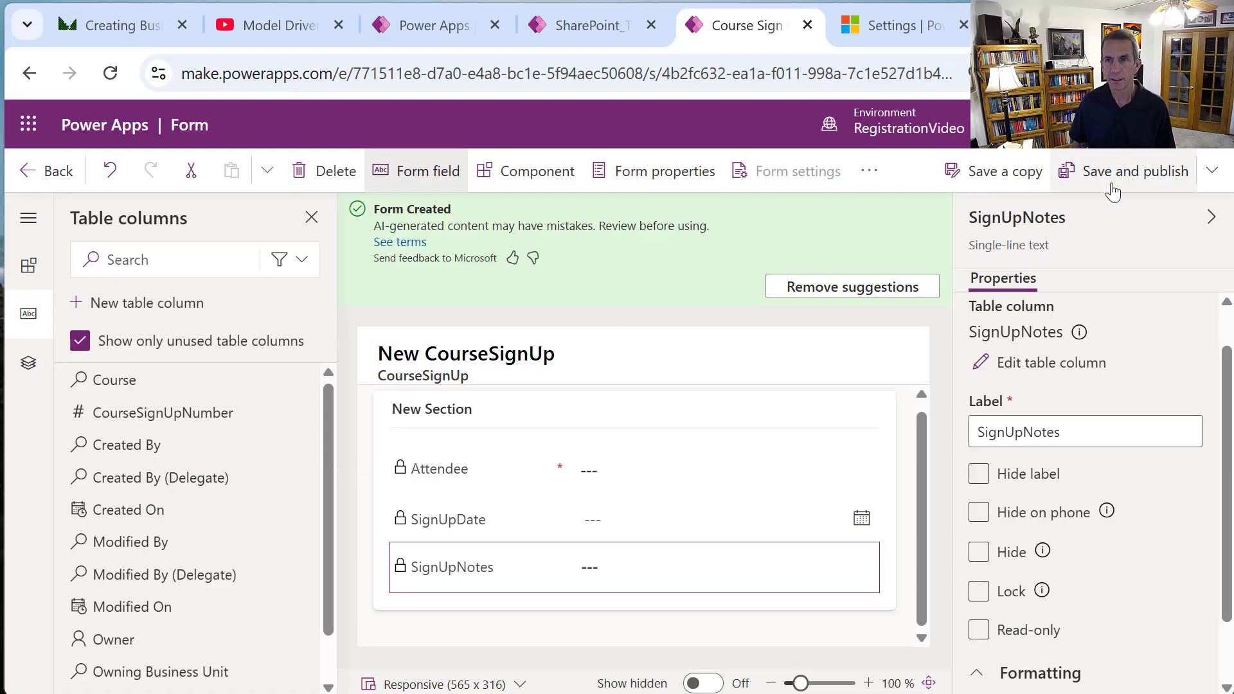
pyautogui.click(1129, 171)
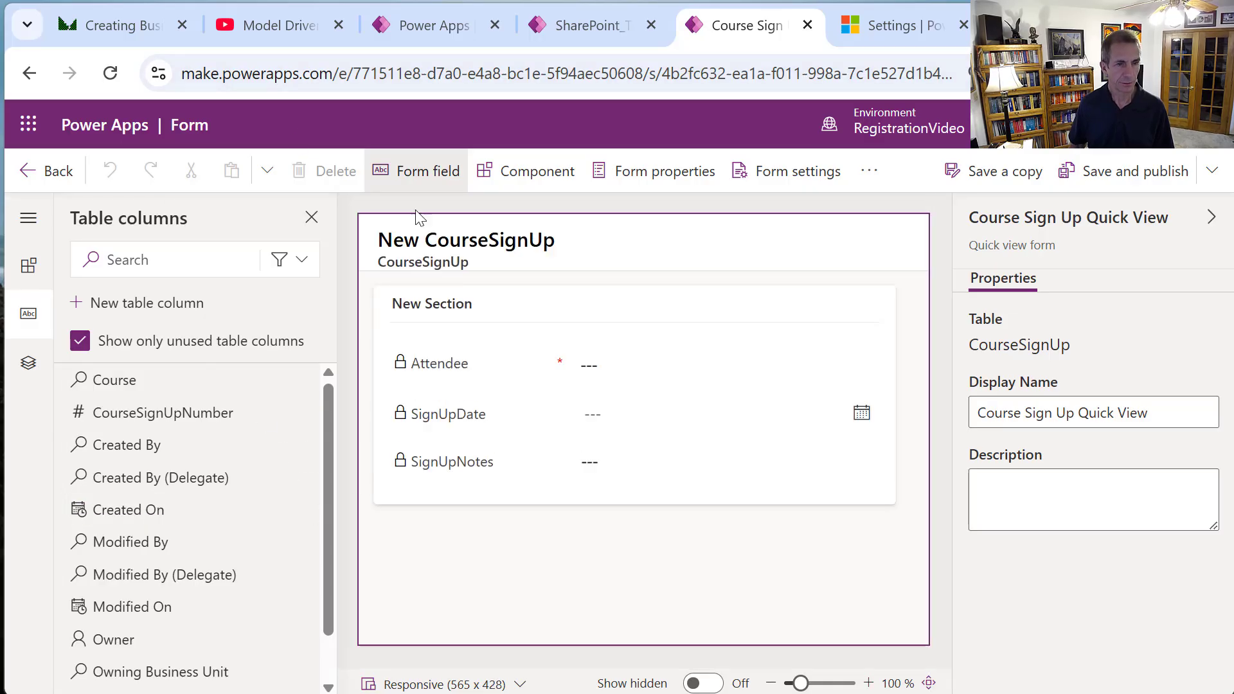
pyautogui.click(59, 172)
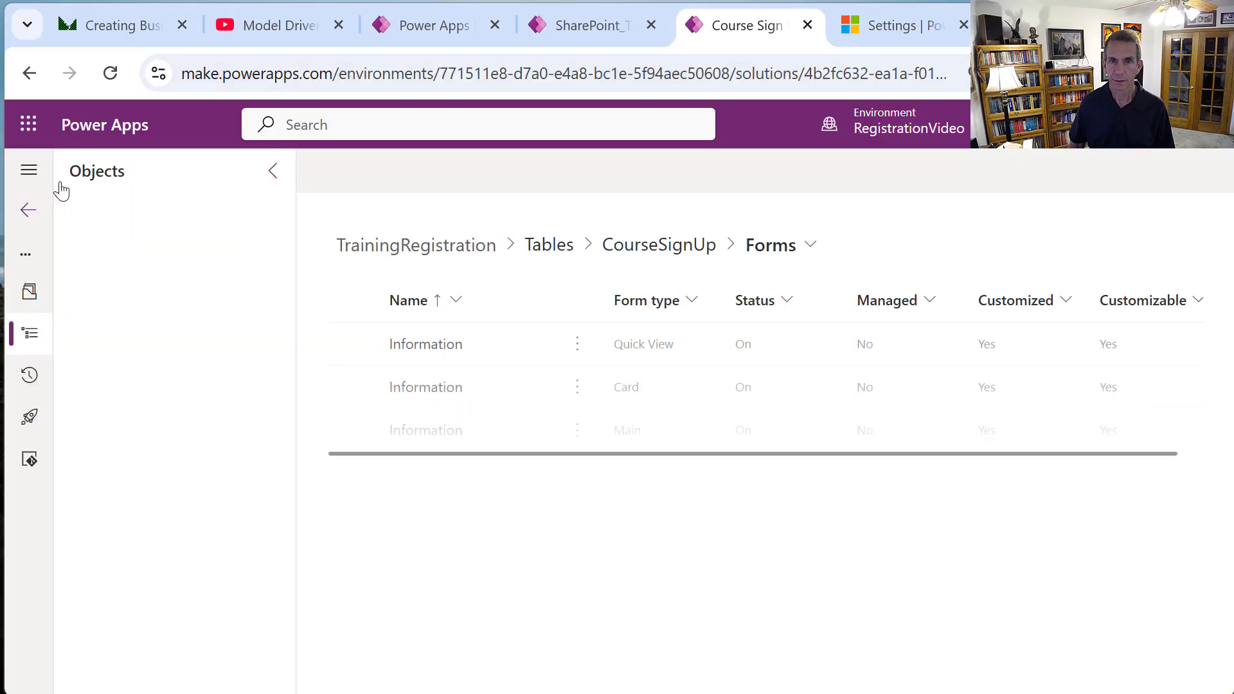
# Check that the CourseSignUp SignUpNotes column uses Text format, leaving it unchanged.
pyautogui.click(652, 258)
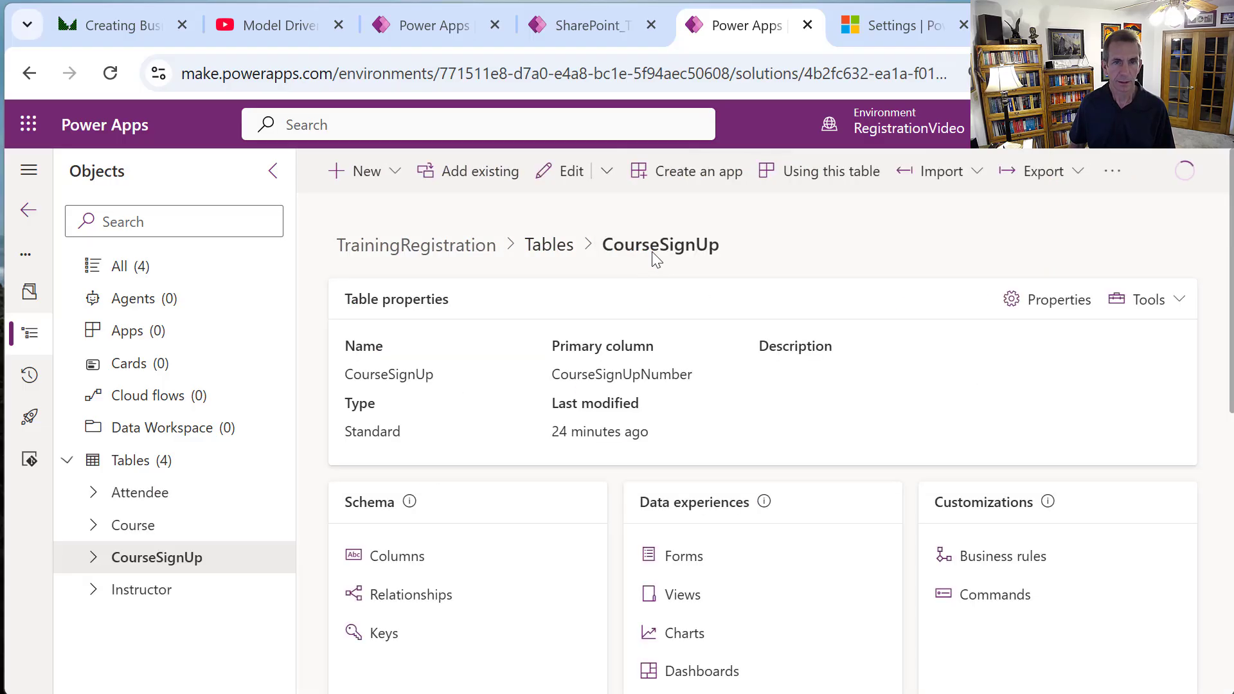
pyautogui.click(406, 558)
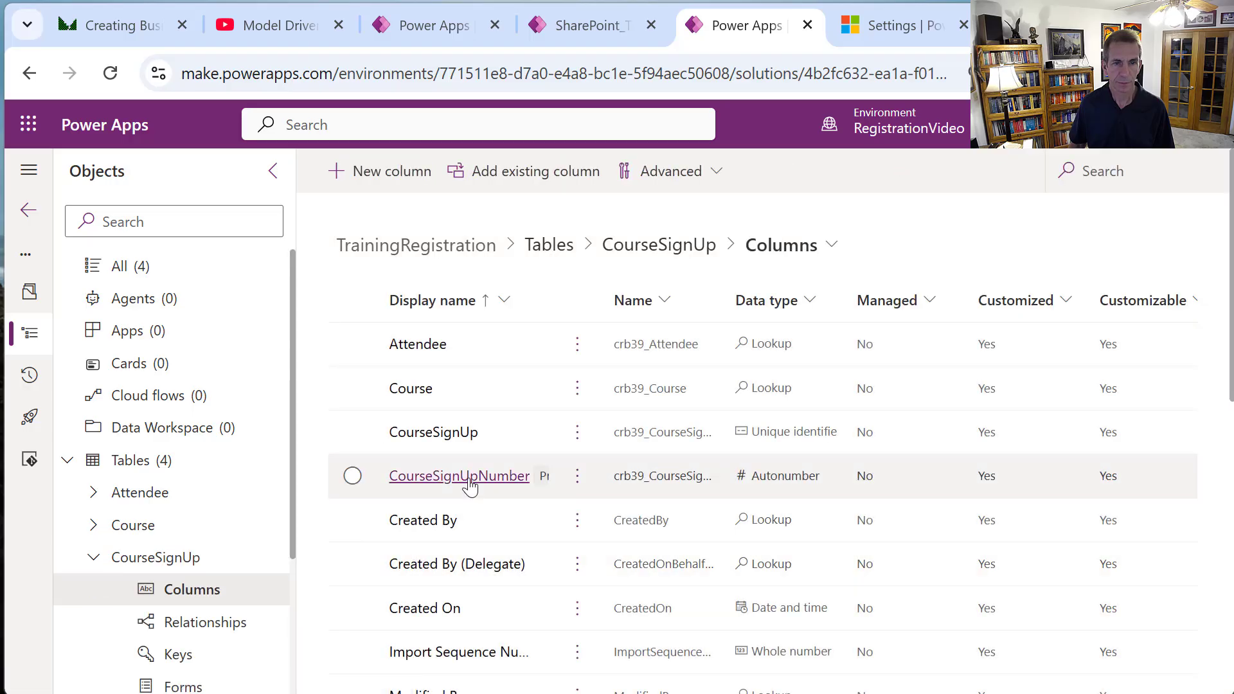
pyautogui.scroll(-10, 507, 527)
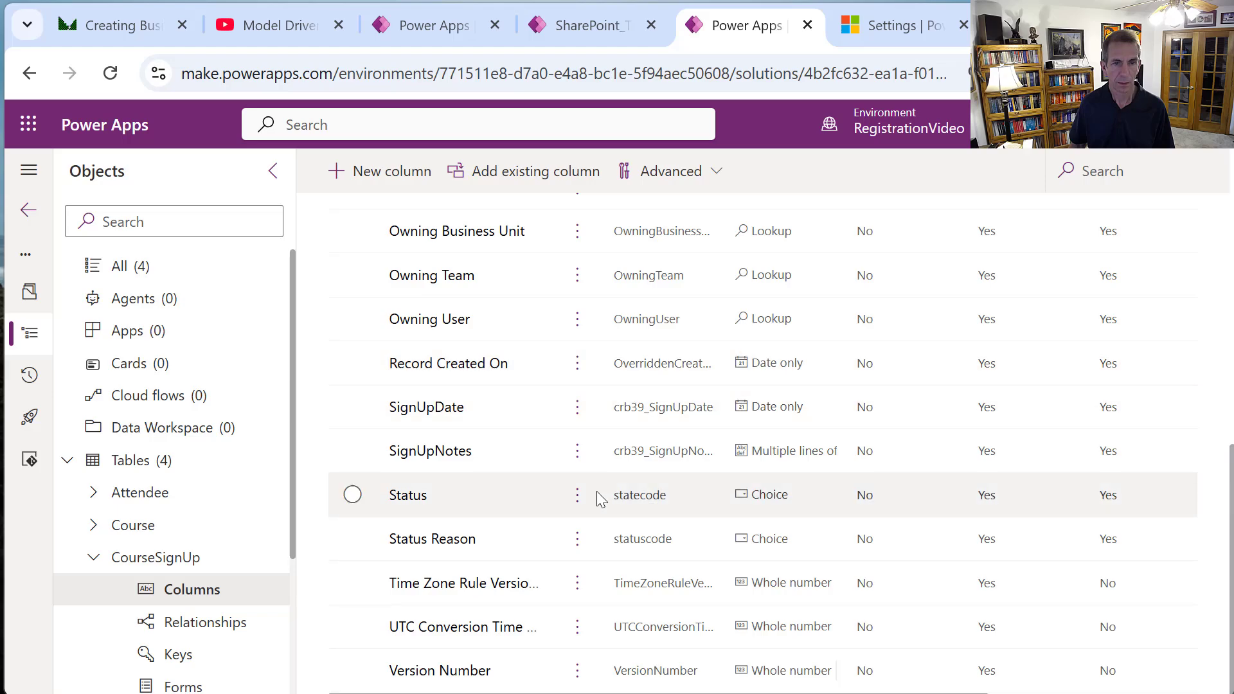
pyautogui.click(443, 460)
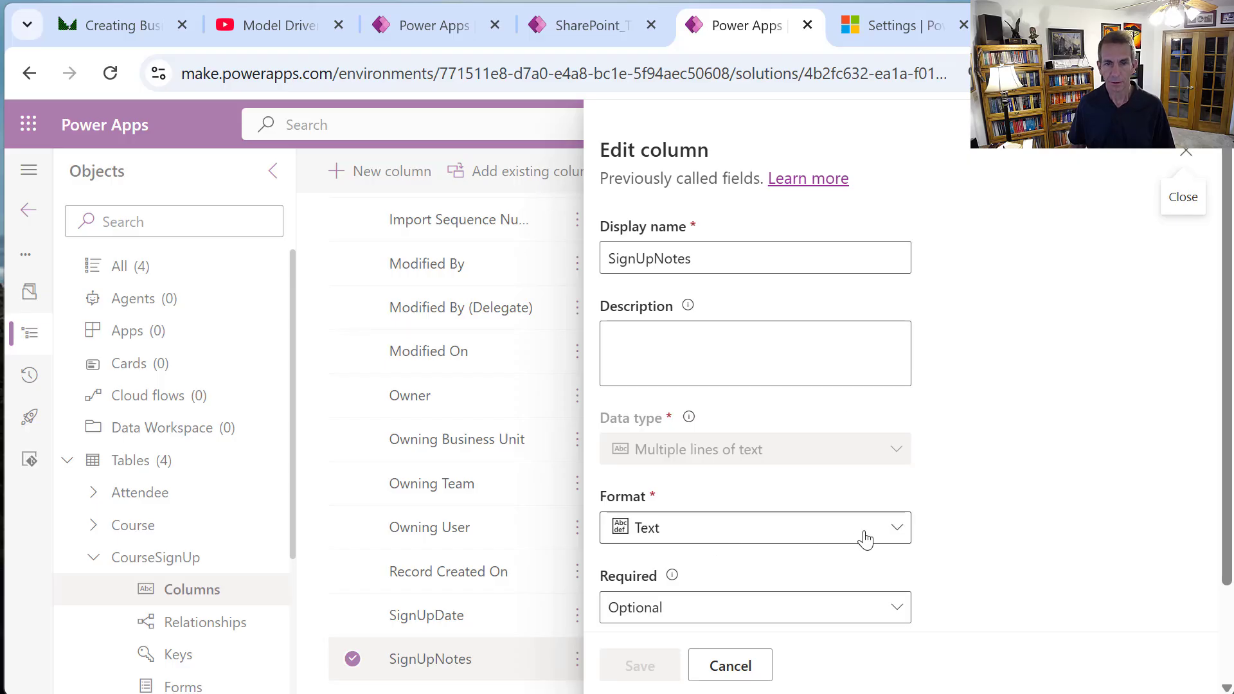
pyautogui.click(895, 530)
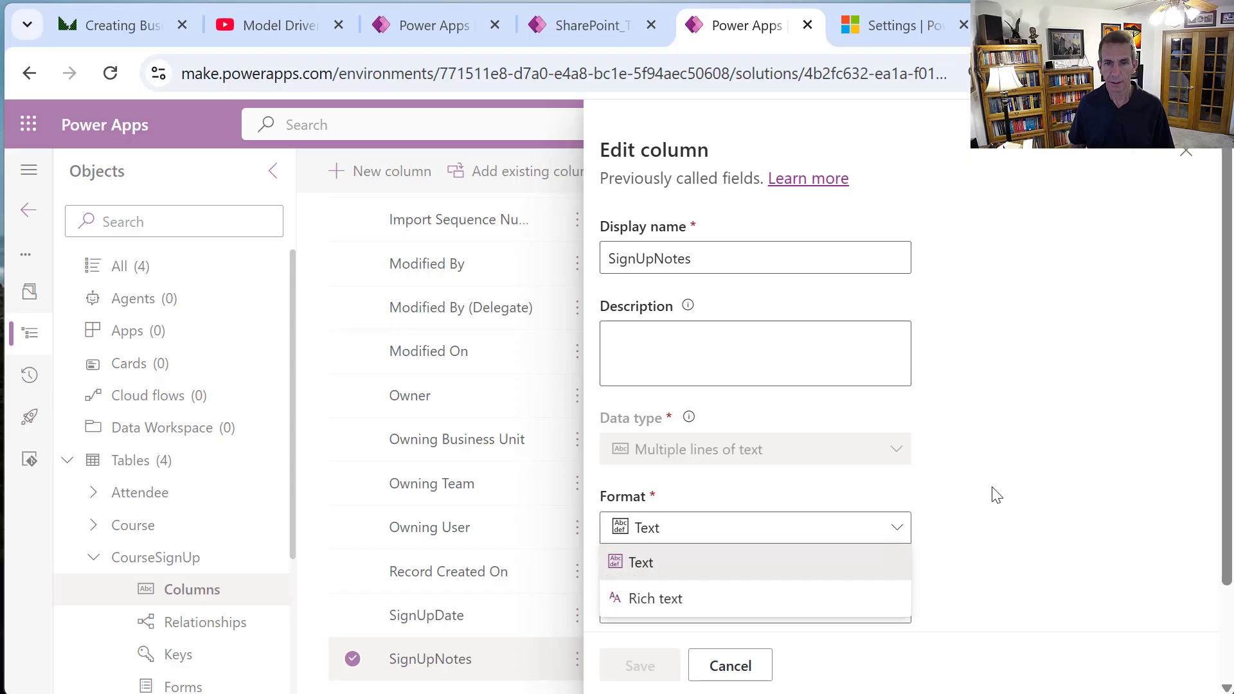
pyautogui.press('Escape')
pyautogui.scroll(-3, 997, 482)
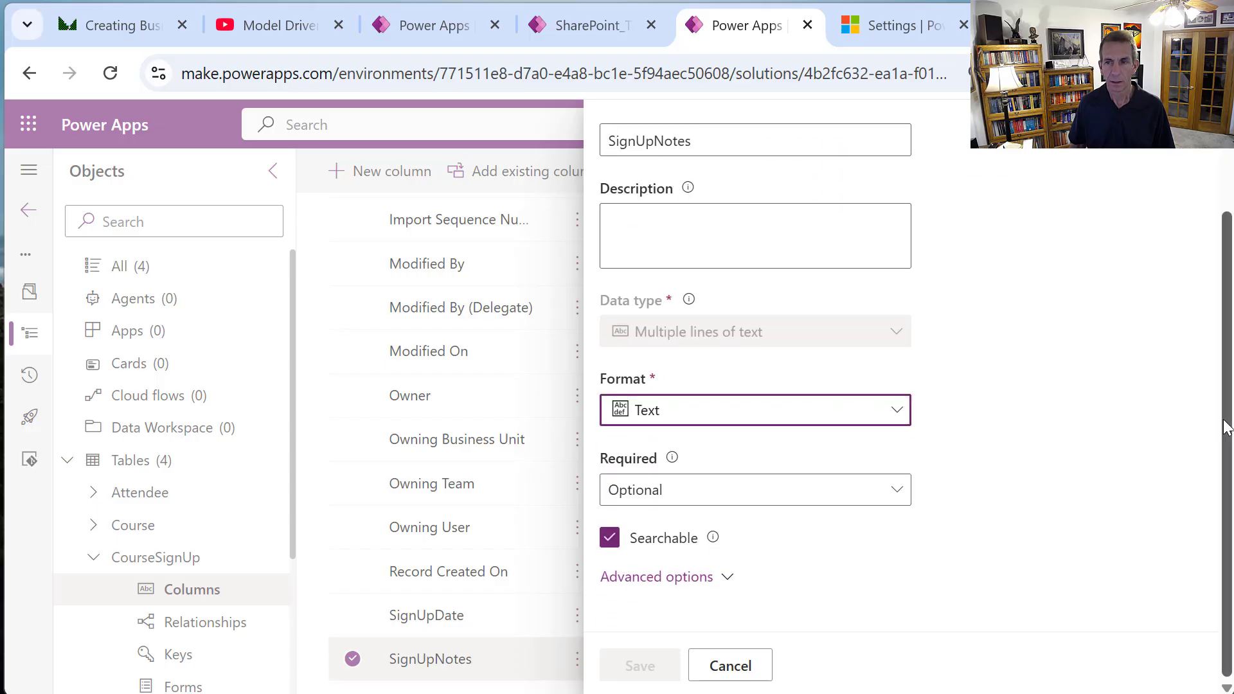
pyautogui.scroll(2, 1197, 458)
pyautogui.click(1184, 159)
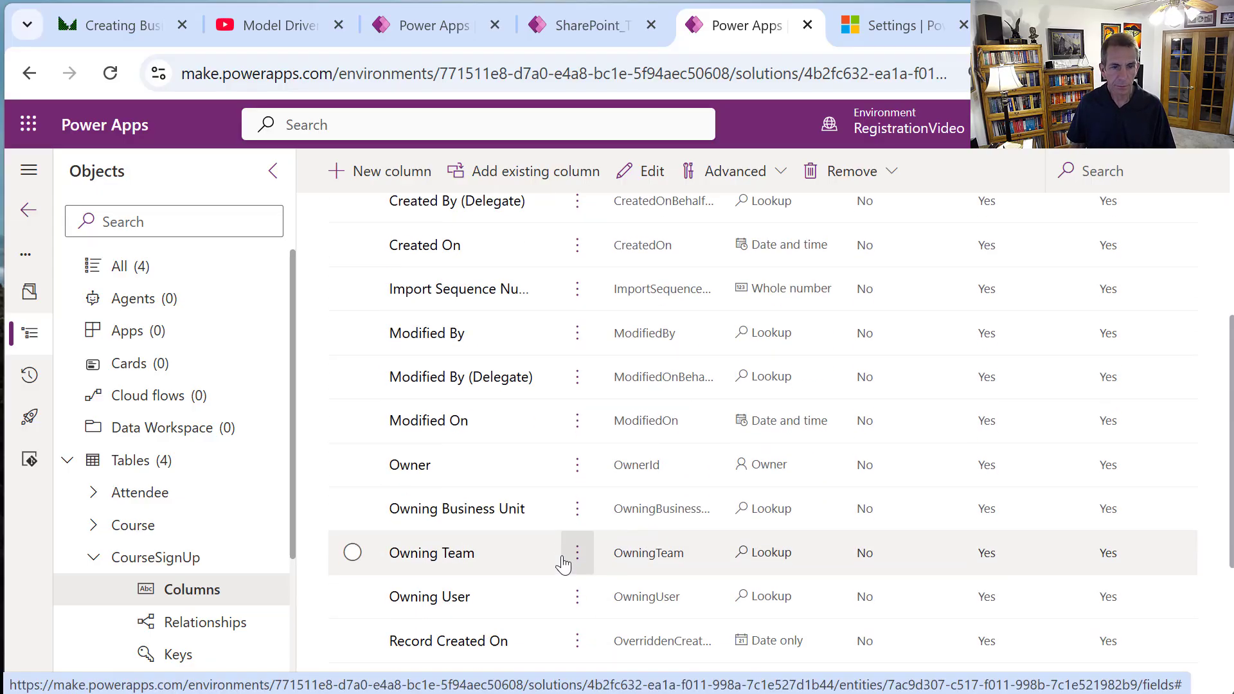
# Collapse the CourseSignUp tree entry and scroll the columns list back to the top.
pyautogui.scroll(-3, 565, 565)
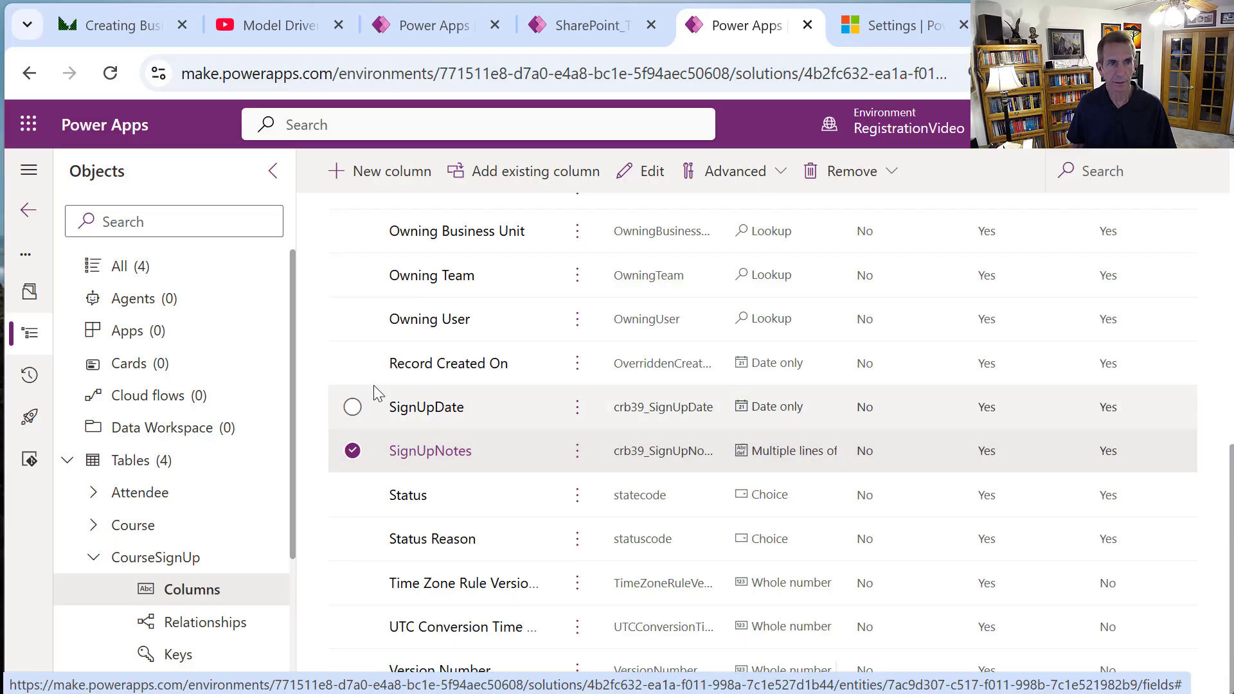
pyautogui.click(106, 566)
pyautogui.click(105, 564)
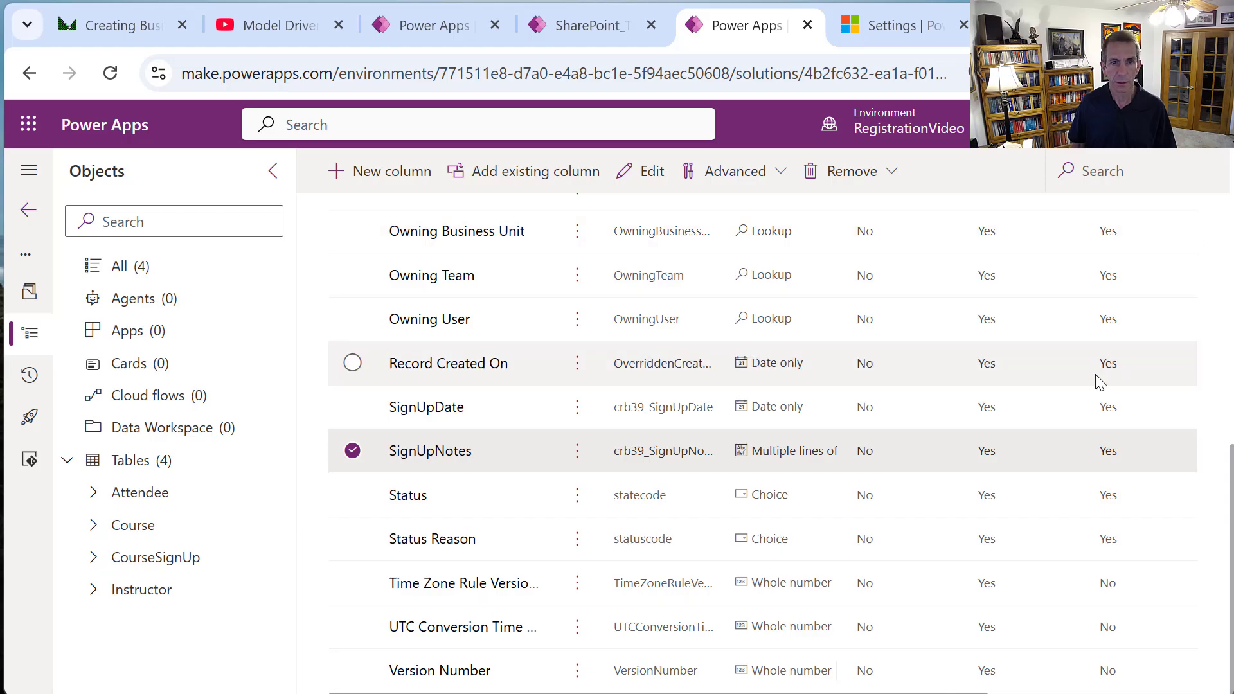
pyautogui.scroll(10, 1022, 385)
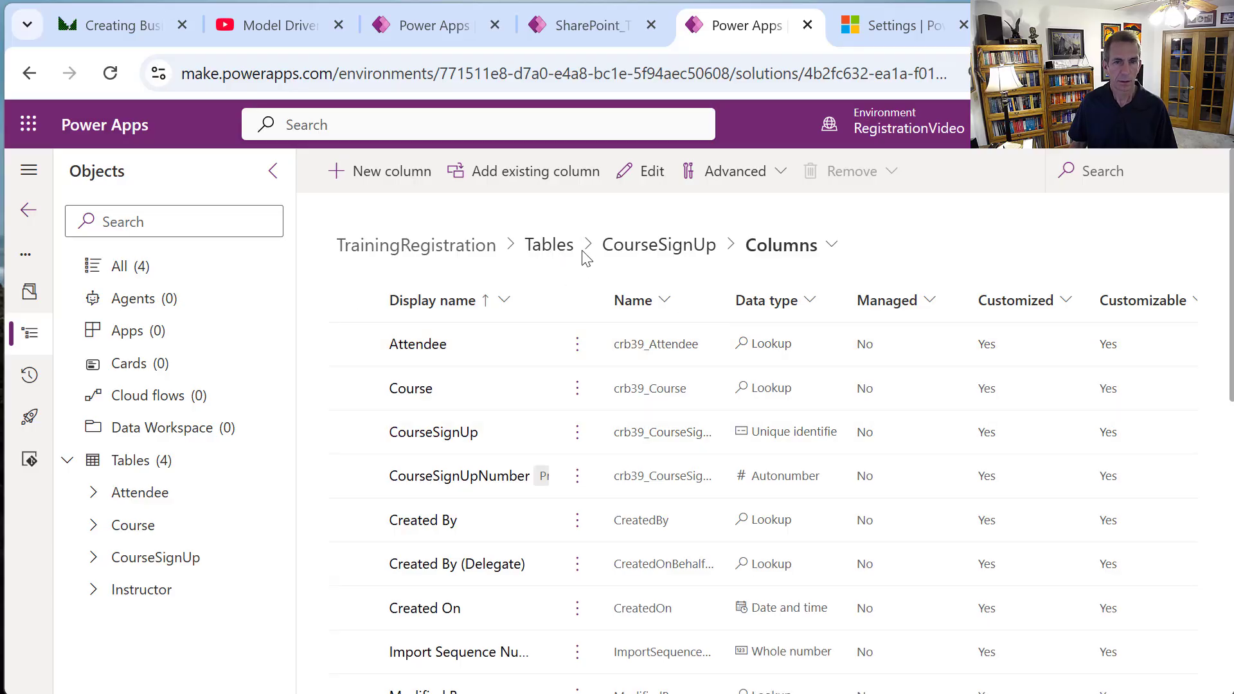
# Go from the Tables list to the Instructor table's forms and start a new form.
pyautogui.click(549, 245)
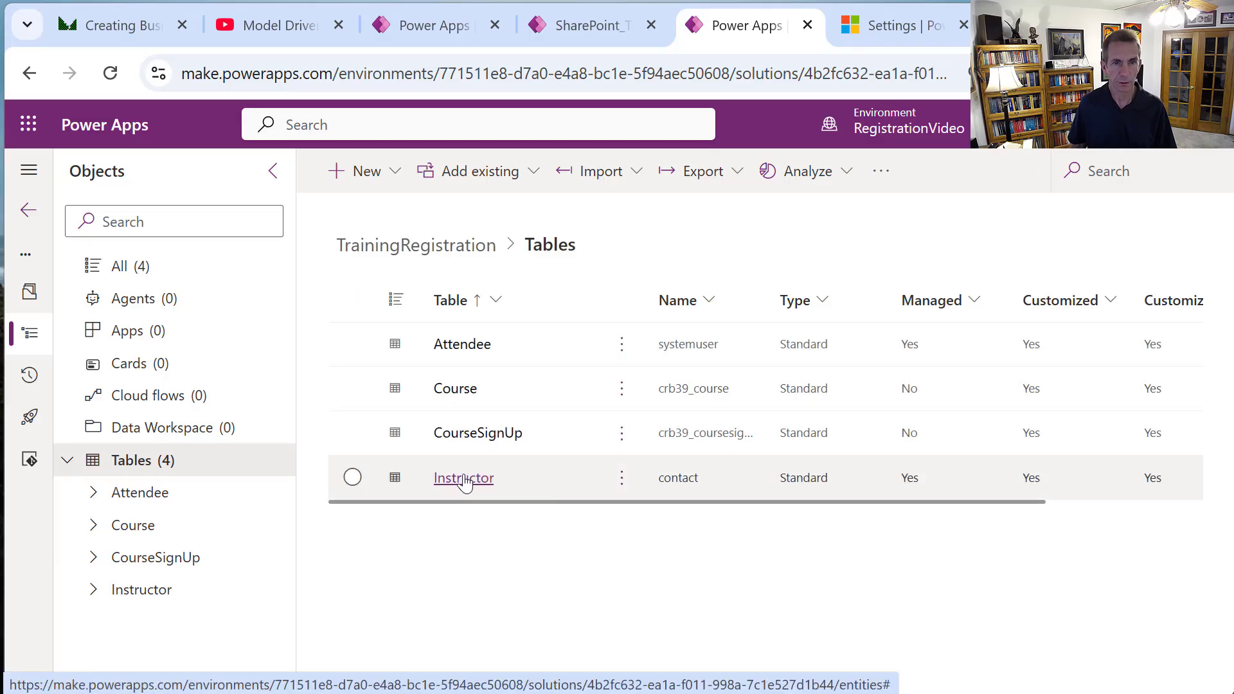
pyautogui.click(464, 480)
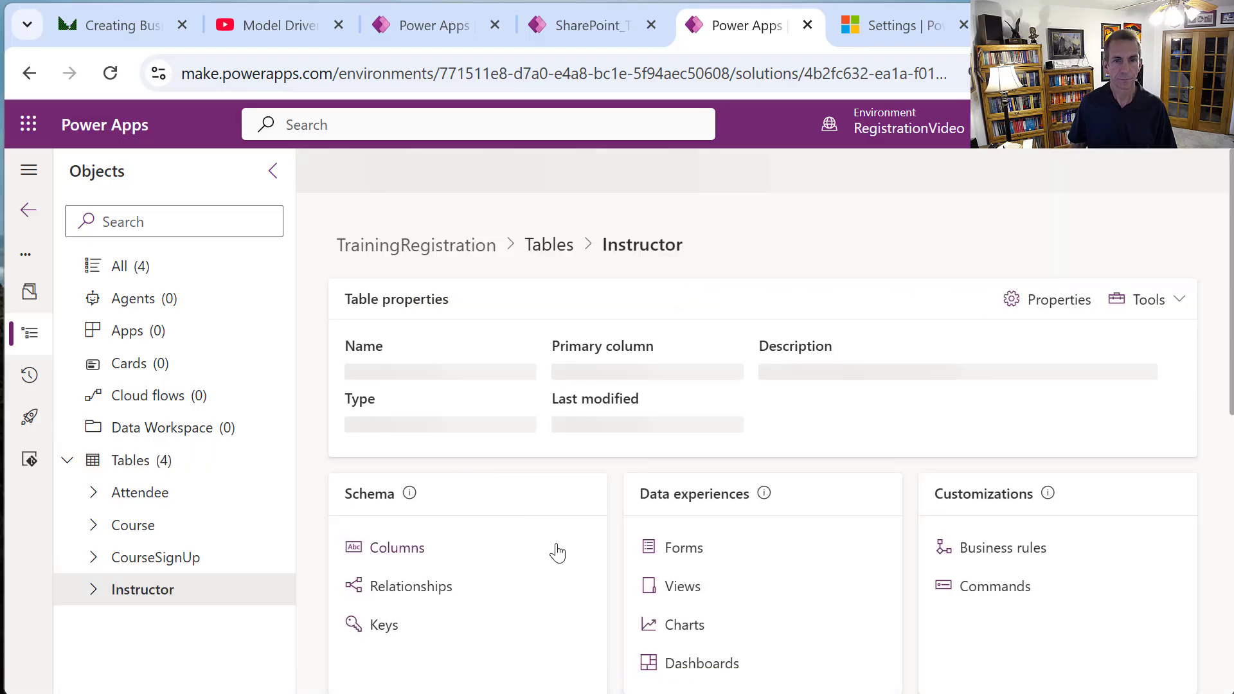
pyautogui.click(689, 558)
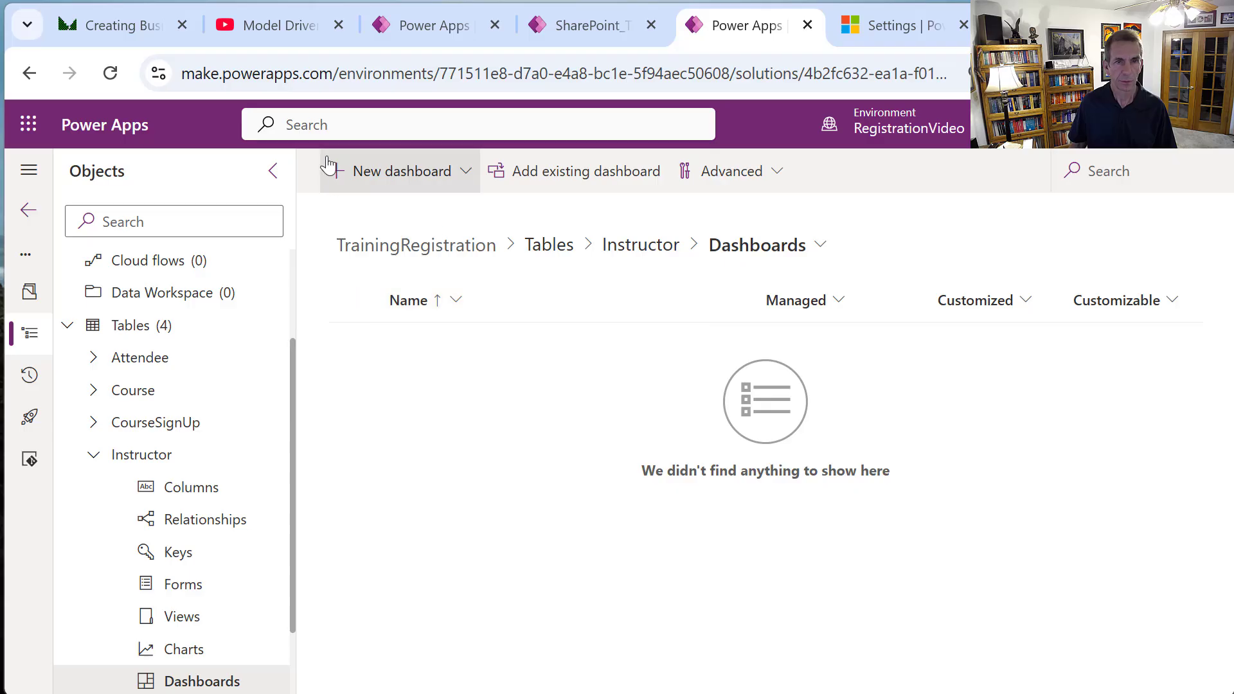
pyautogui.click(645, 247)
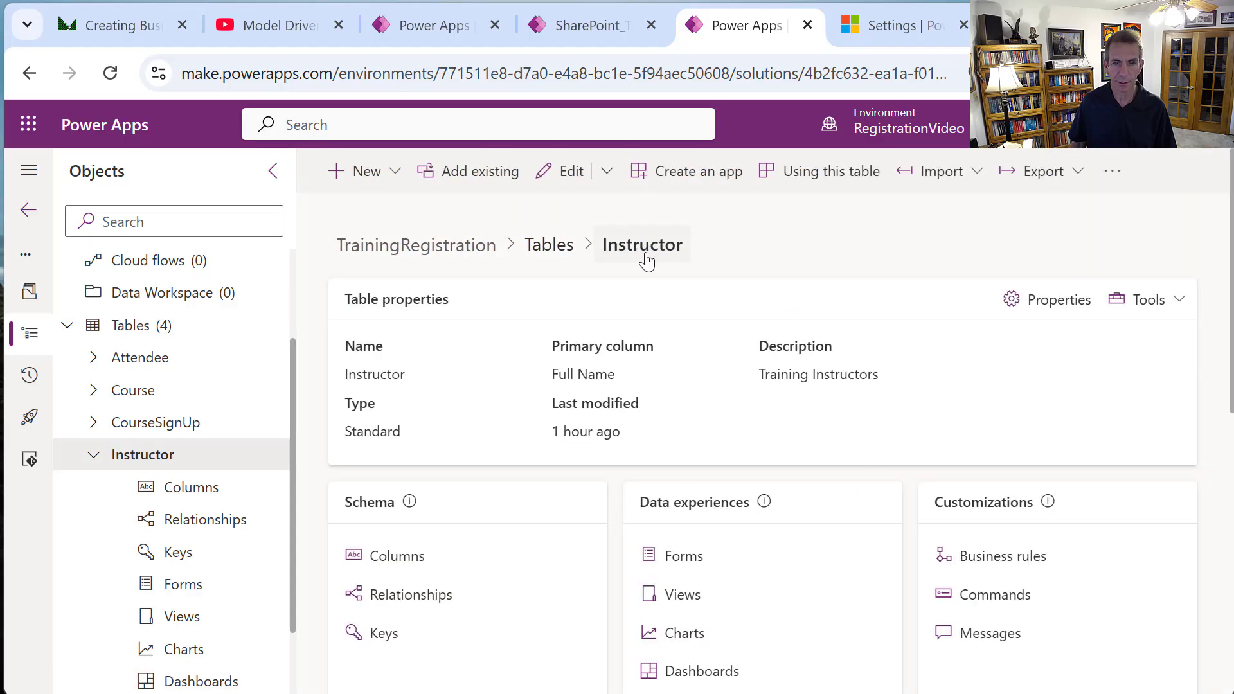
pyautogui.click(685, 559)
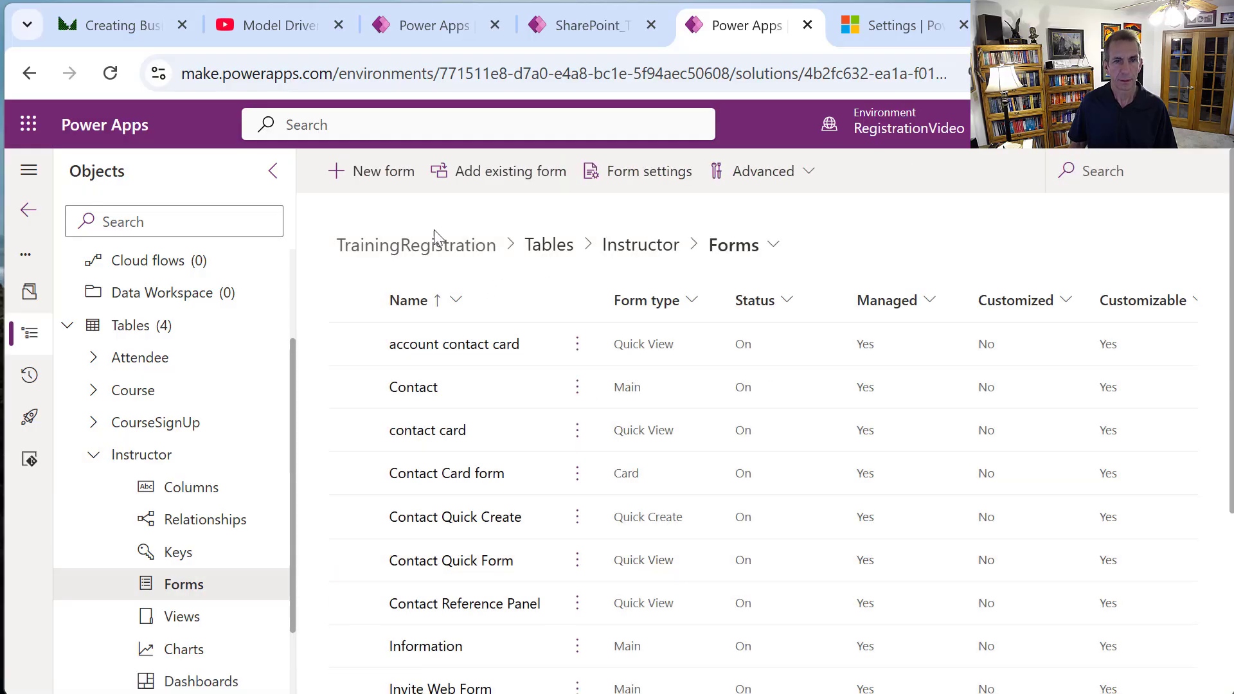
pyautogui.click(384, 171)
# Create an Instructor quick view form named 'Instructor Quick View'.
pyautogui.click(280, 302)
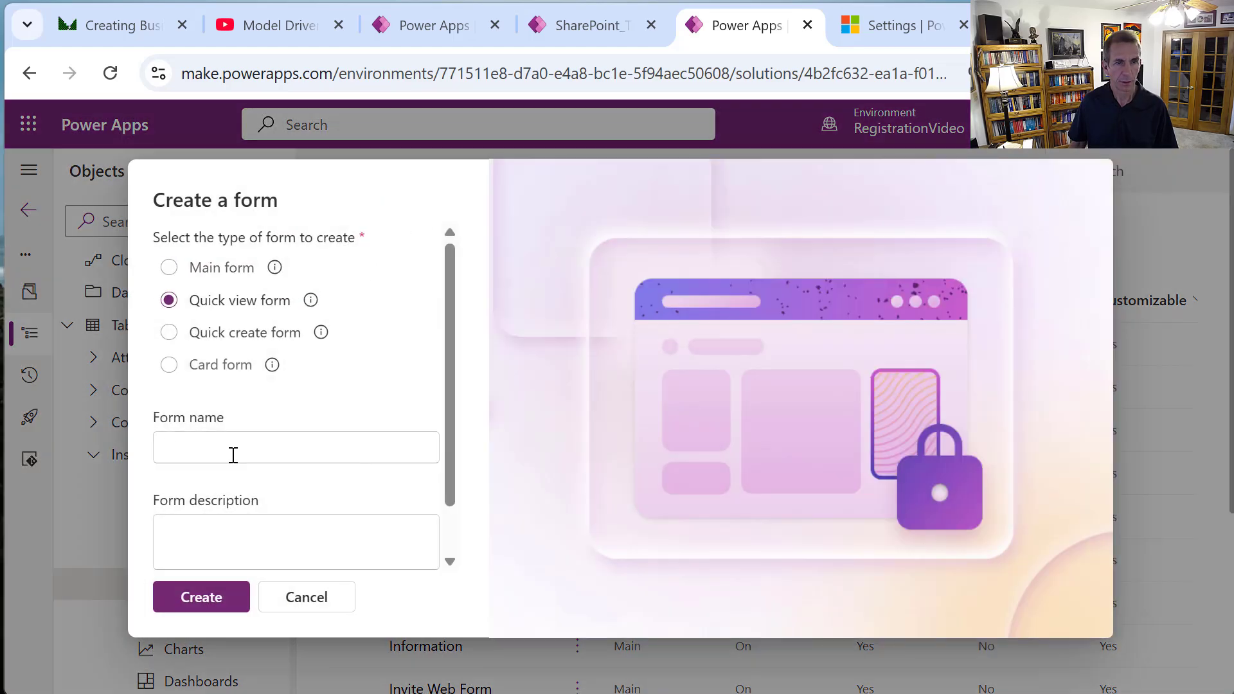
pyautogui.click(236, 451)
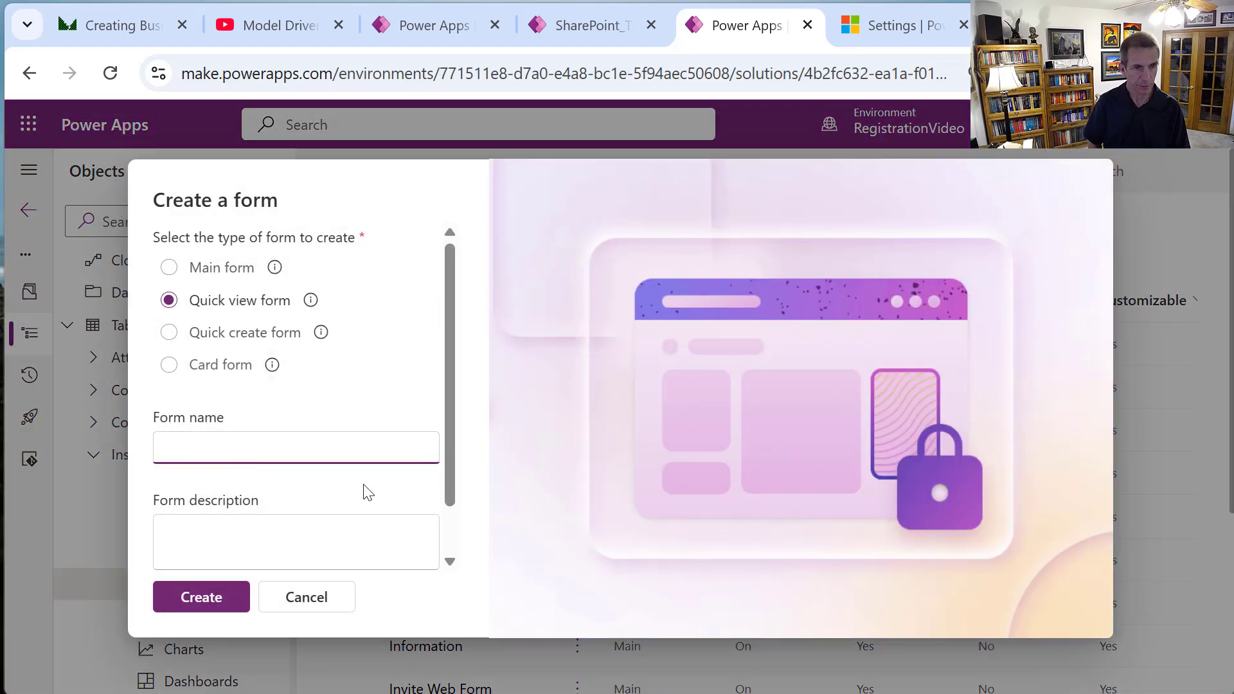
pyautogui.write('Instru')
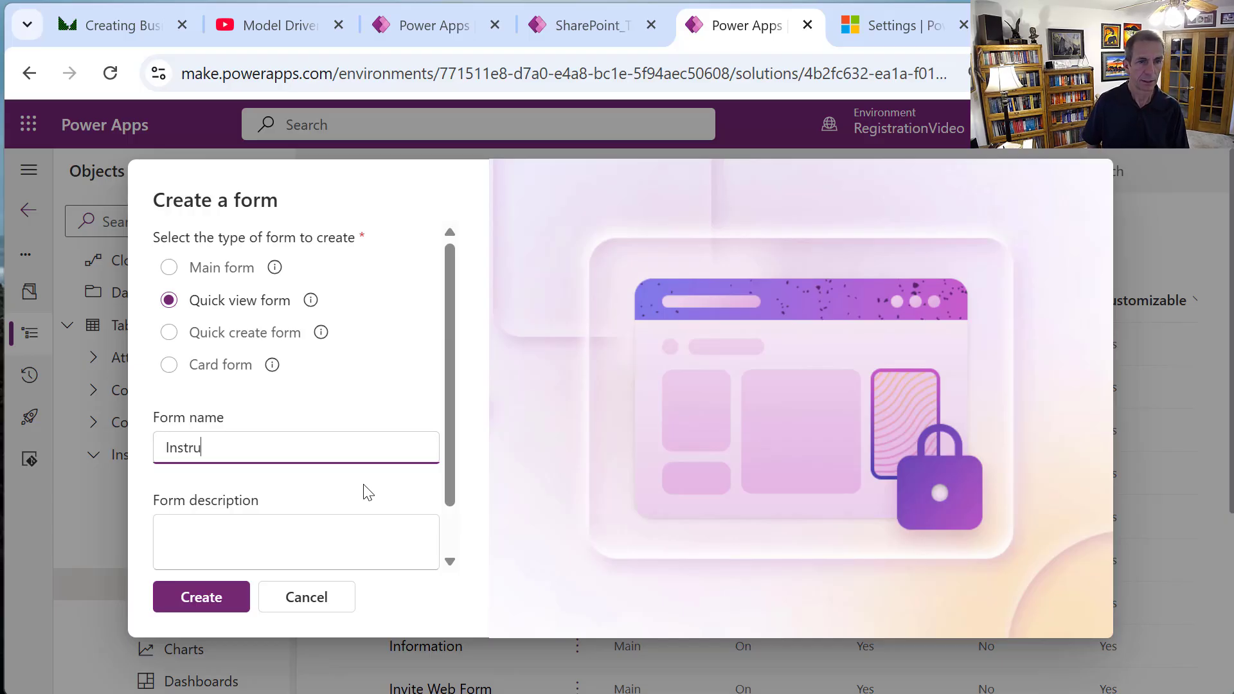
pyautogui.write('ctor Quic')
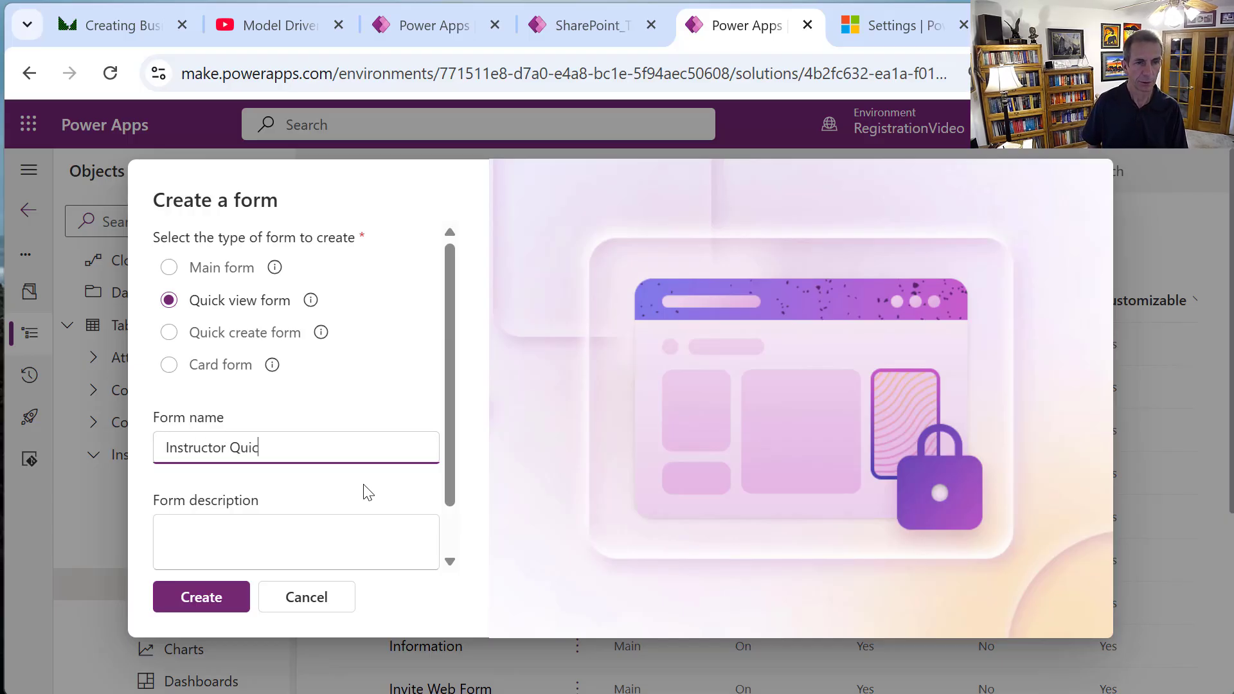
pyautogui.write('k View')
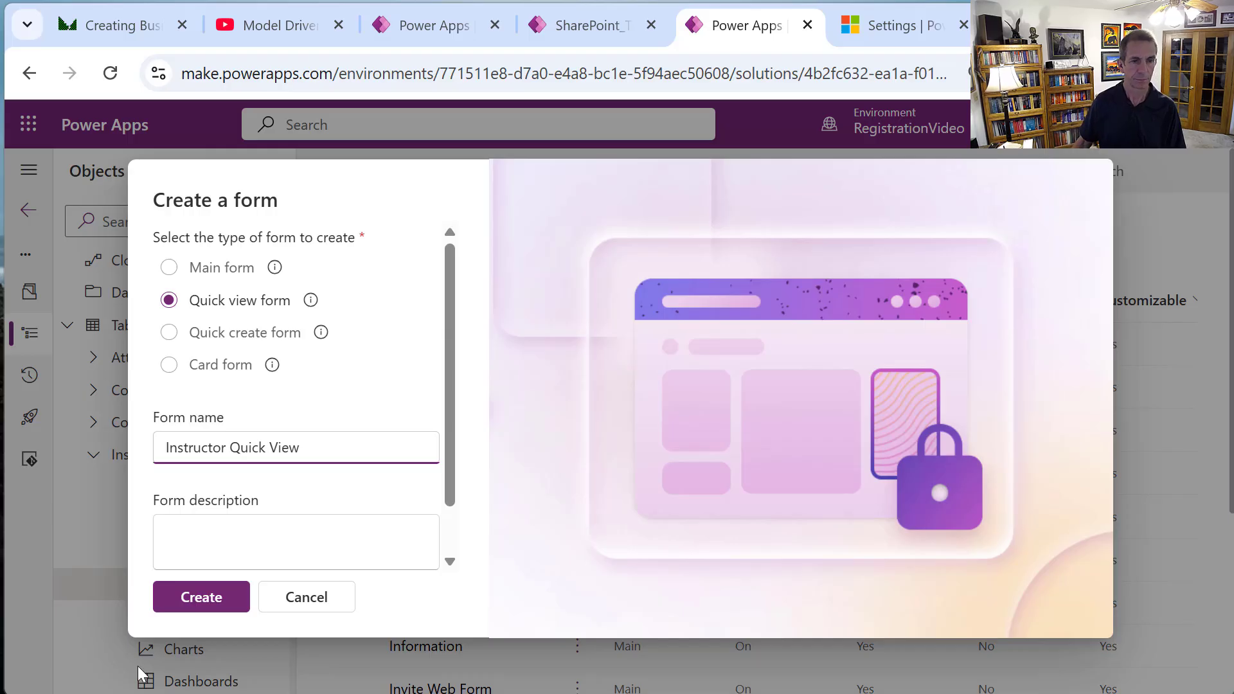
pyautogui.click(203, 597)
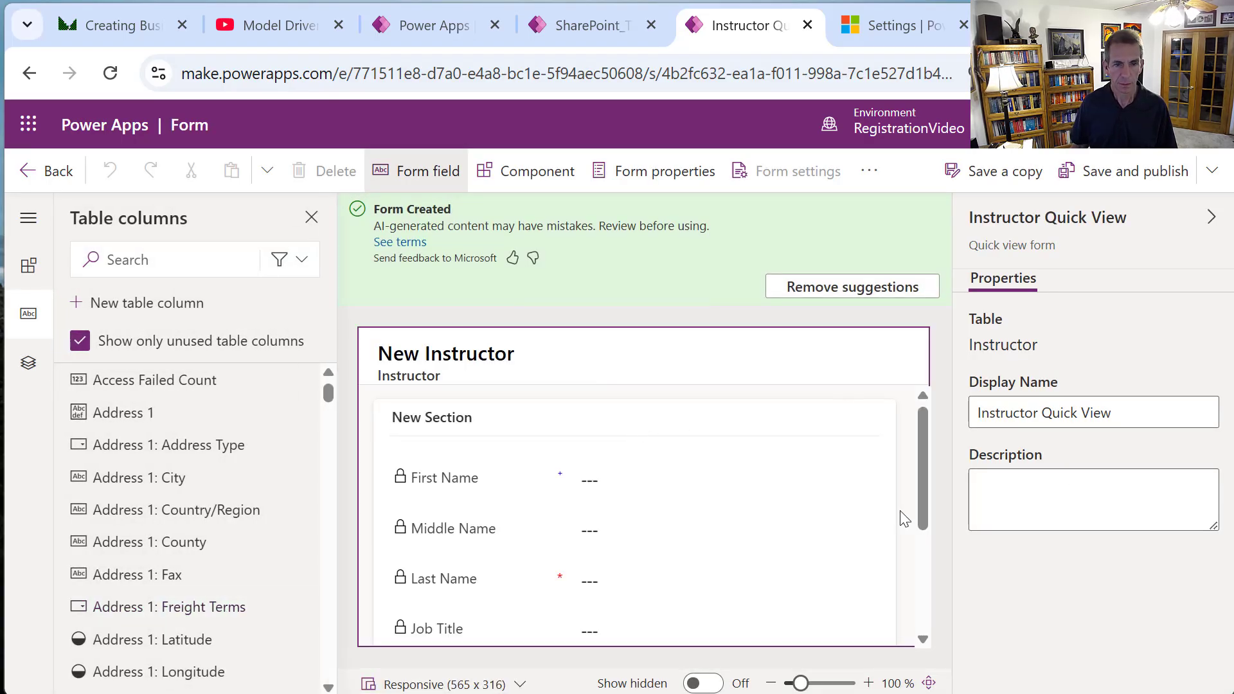
# Delete the Full Name field so Instructor Quick View starts with Job Title.
pyautogui.click(518, 537)
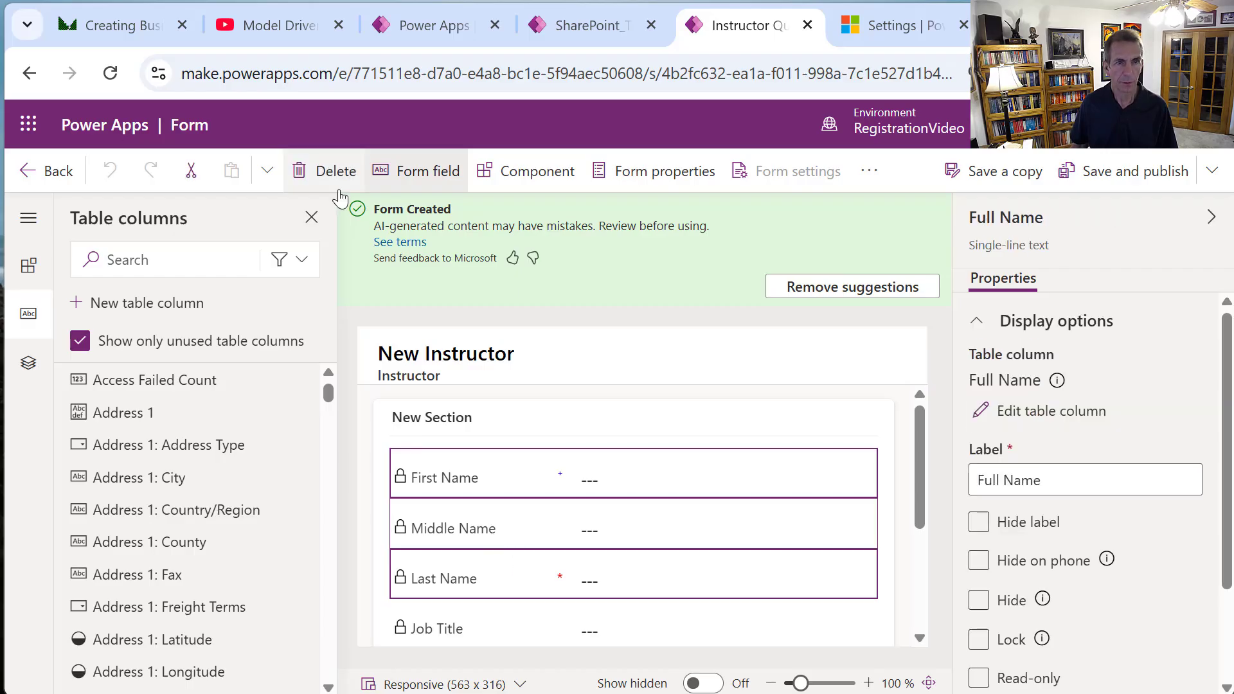
pyautogui.click(333, 171)
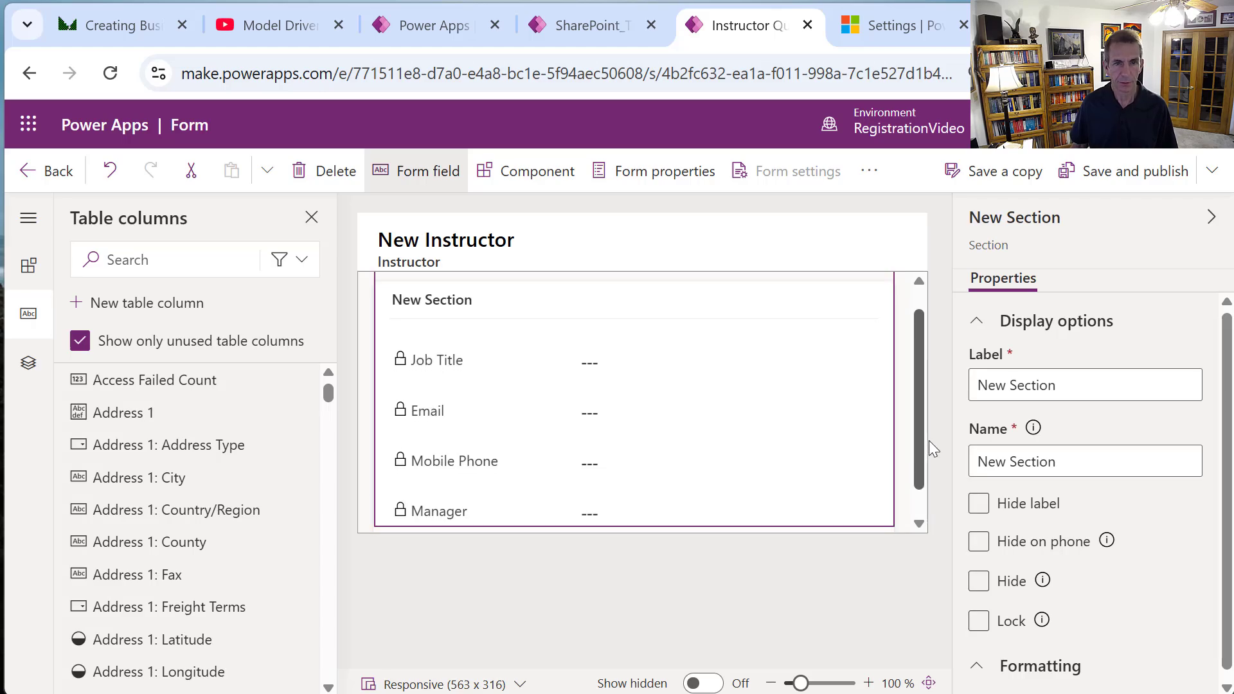
pyautogui.click(460, 364)
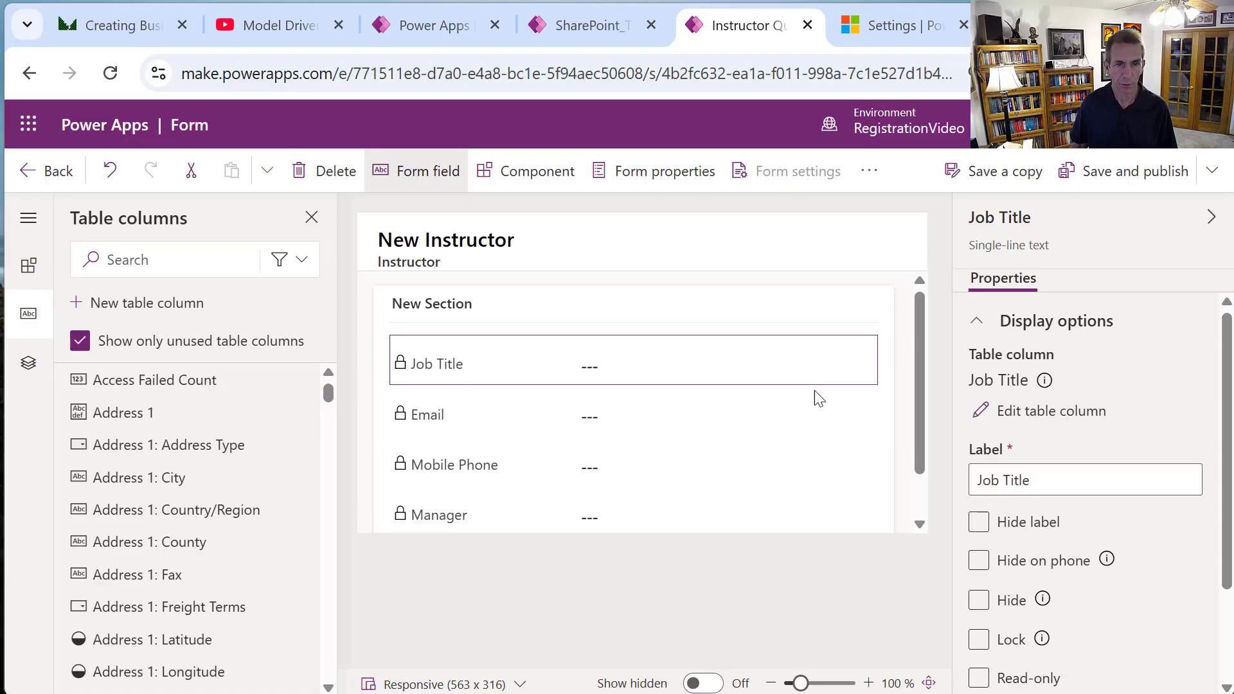
# Add First Name, Last Name and Organization Name from Table columns above Job Title.
pyautogui.click(160, 260)
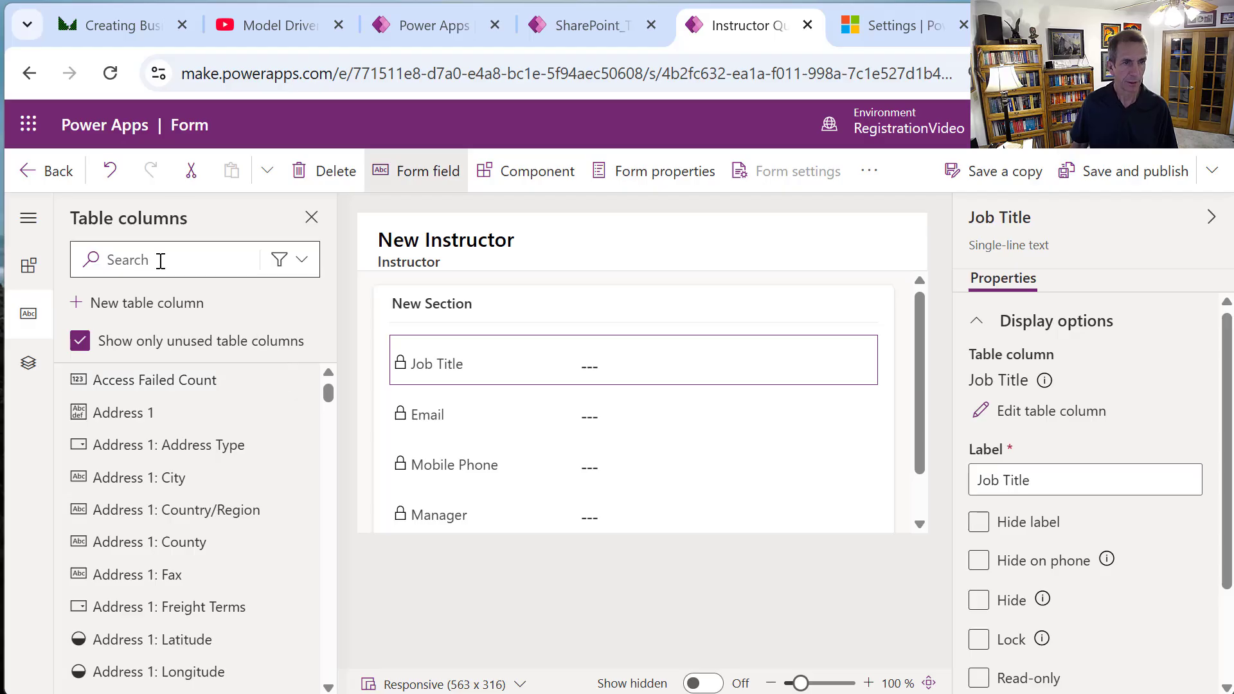
pyautogui.write('first')
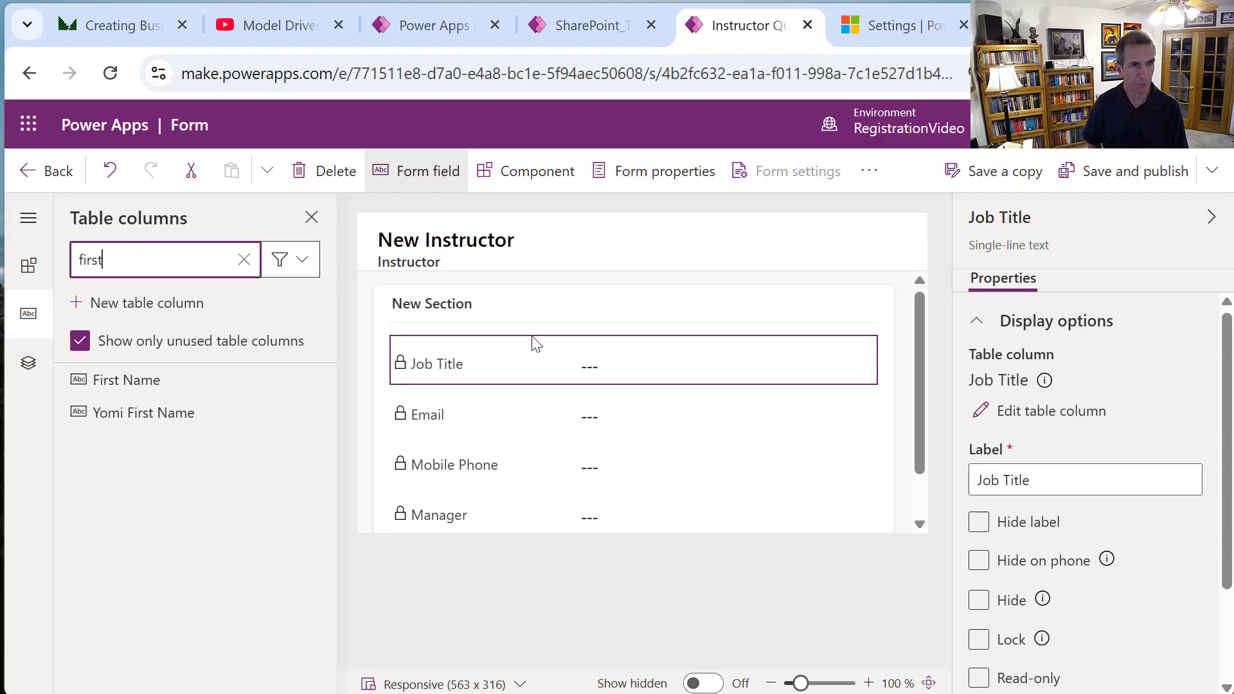
pyautogui.moveTo(165, 384); pyautogui.dragTo(476, 345)
pyautogui.click(149, 274)
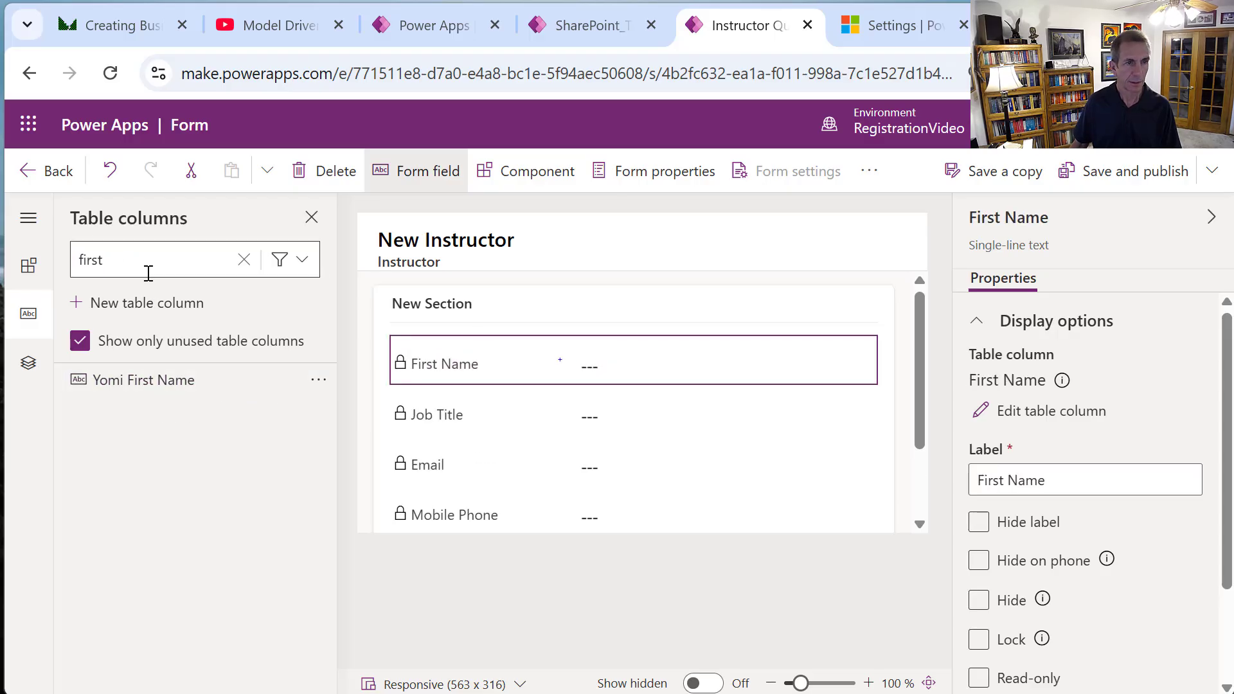
pyautogui.moveTo(148, 274); pyautogui.dragTo(72, 250)
pyautogui.write('last')
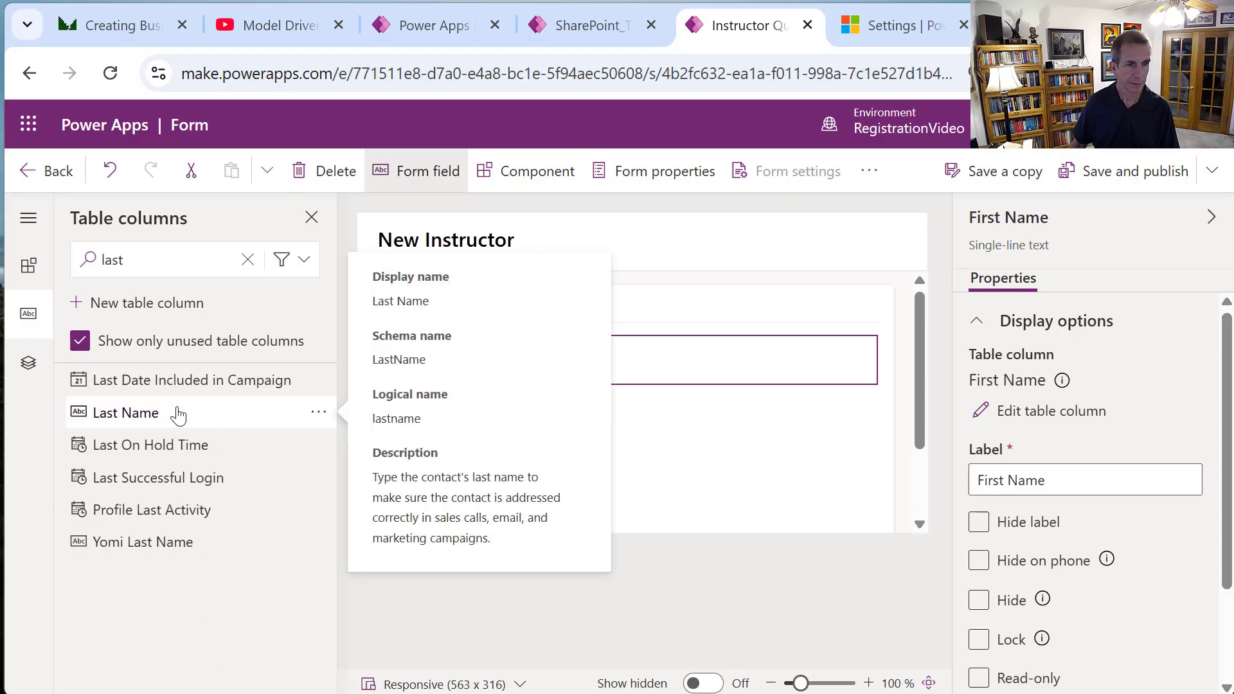
pyautogui.moveTo(176, 412)
pyautogui.mouseDown()
pyautogui.moveTo(548, 349)
pyautogui.moveTo(542, 372)
pyautogui.mouseUp()
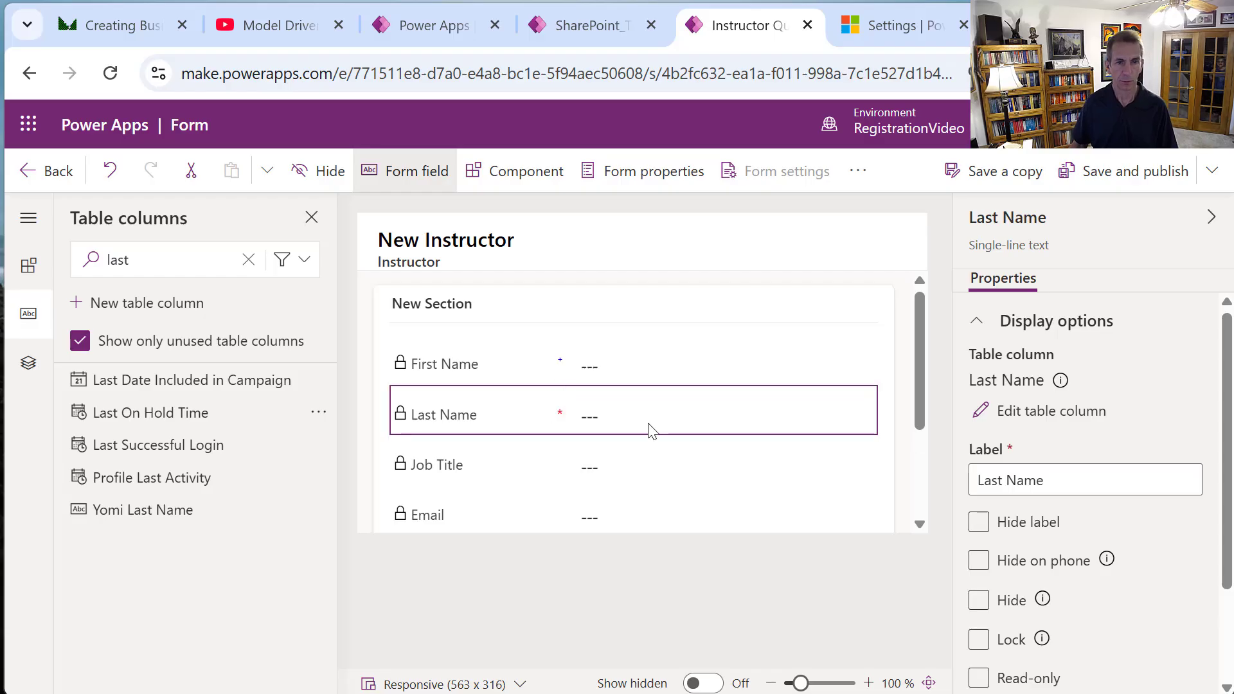
pyautogui.click(157, 264)
pyautogui.moveTo(127, 263); pyautogui.dragTo(13, 254)
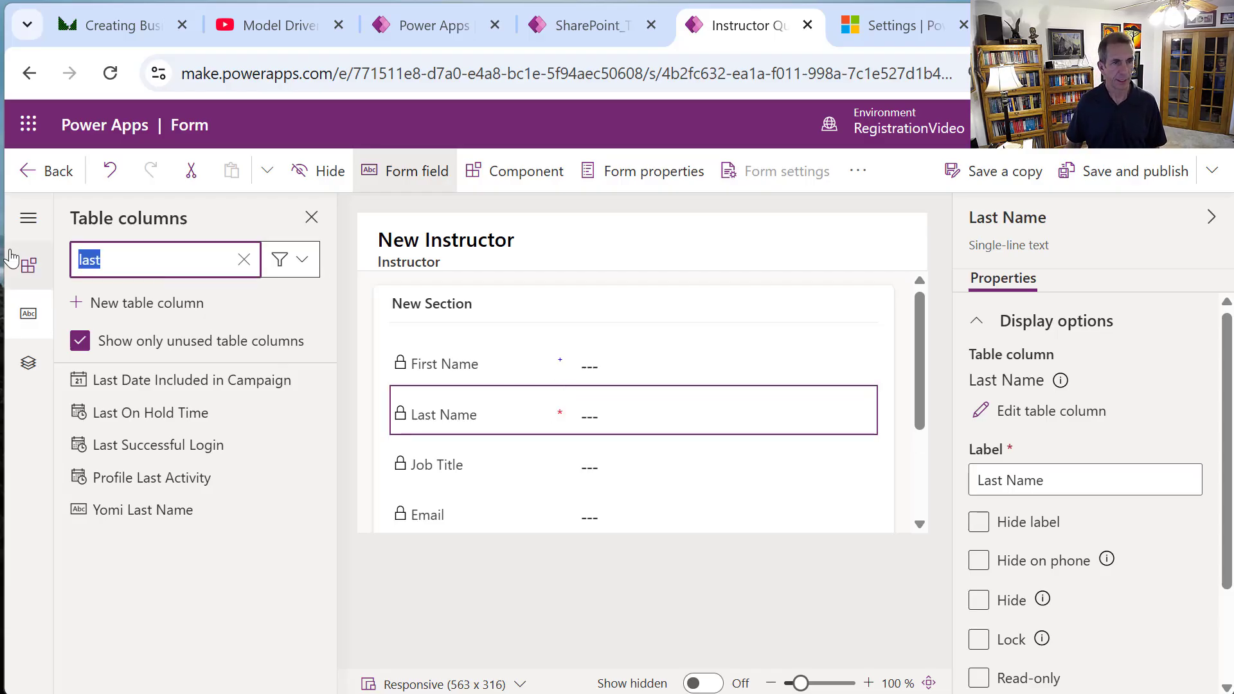
pyautogui.write('org')
pyautogui.moveTo(220, 372)
pyautogui.write('a')
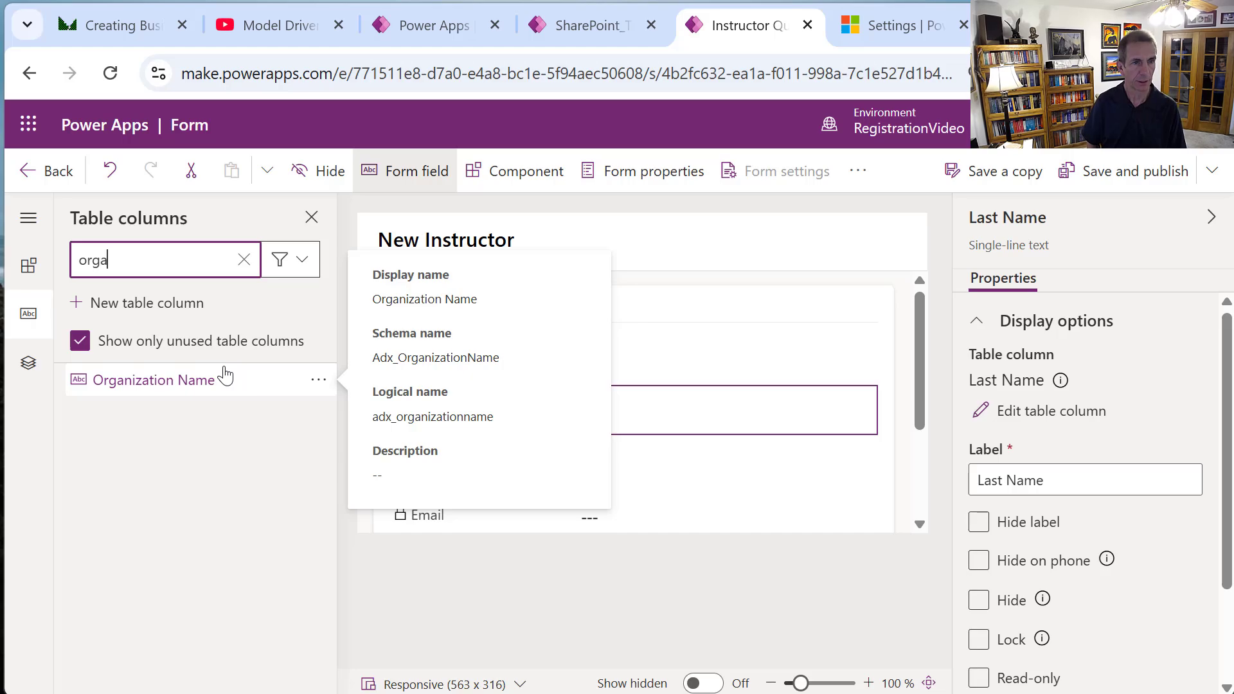
pyautogui.moveTo(144, 386); pyautogui.dragTo(546, 435)
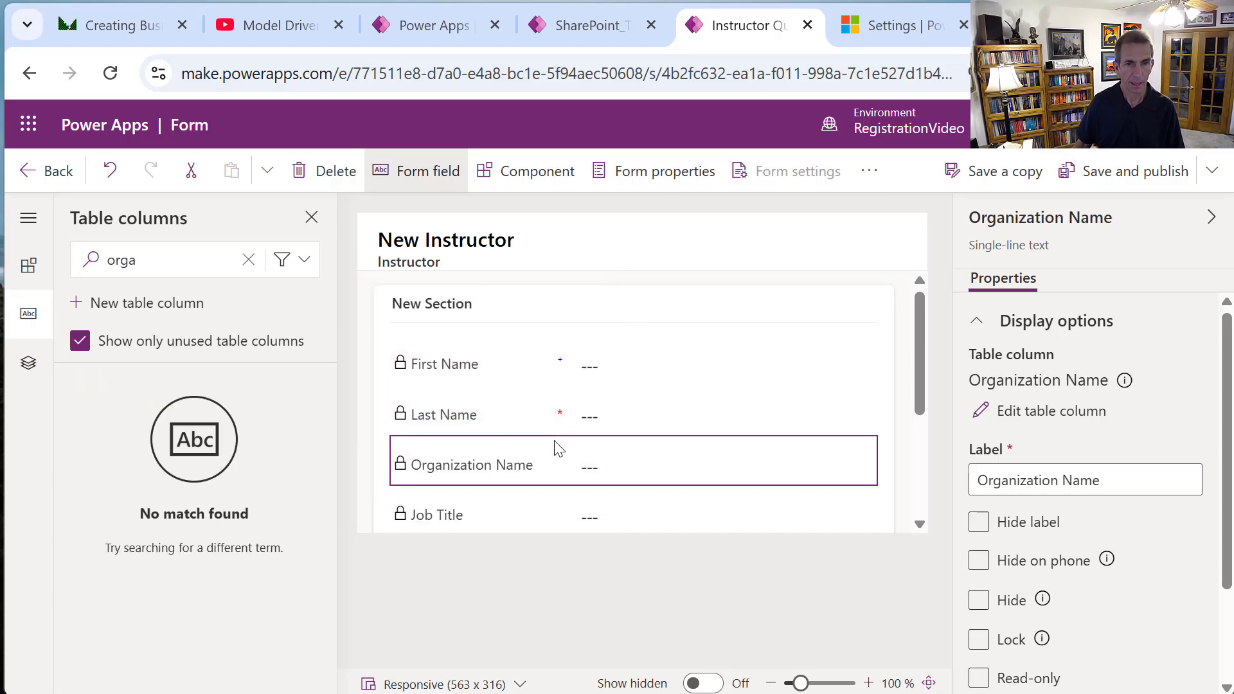
# Hide the section label and save and publish Instructor Quick View.
pyautogui.click(865, 376)
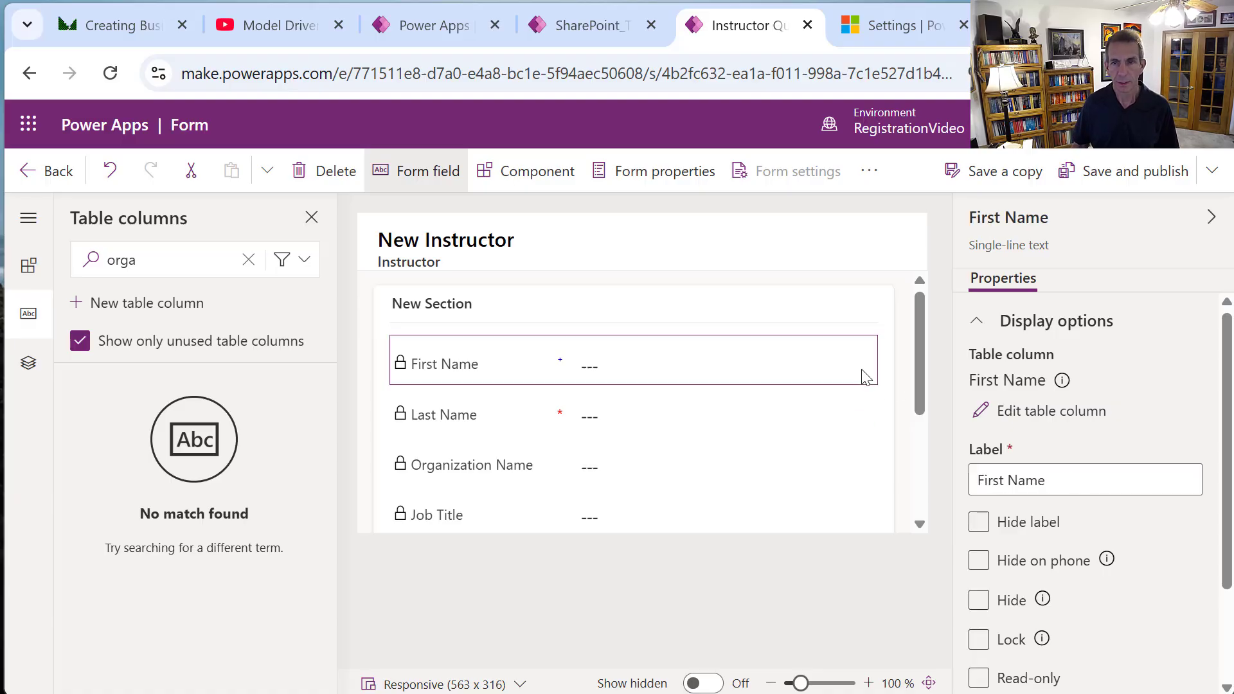
pyautogui.click(885, 328)
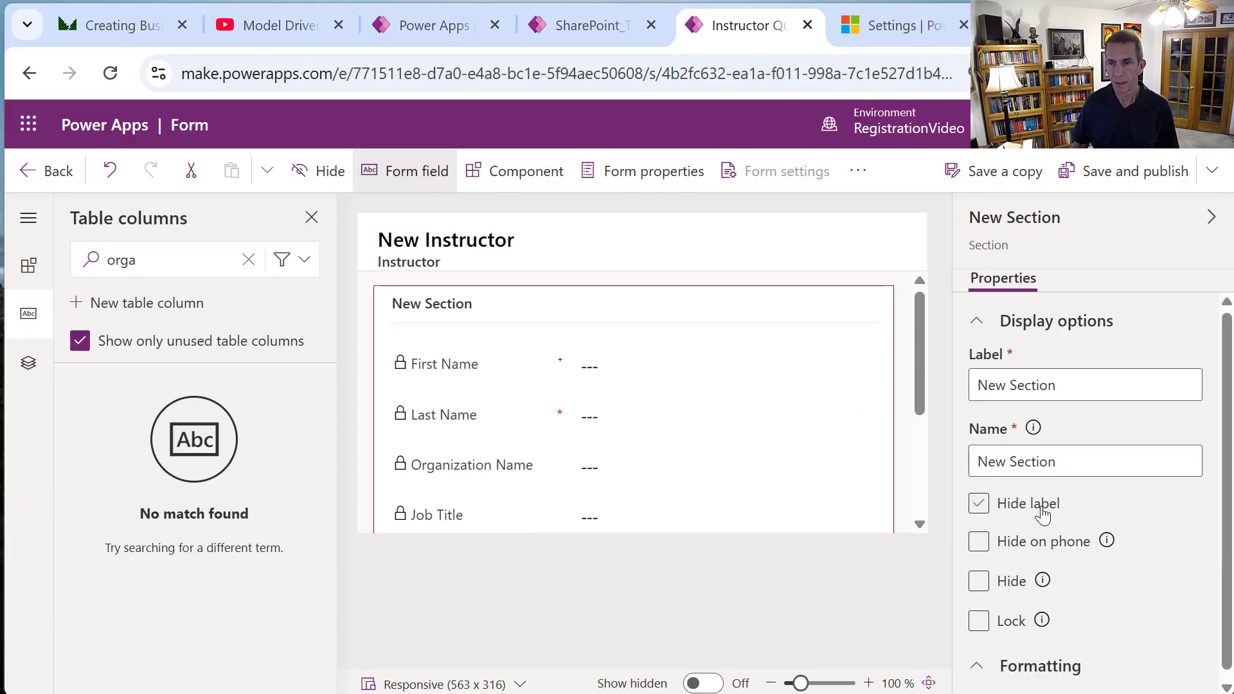
pyautogui.click(997, 507)
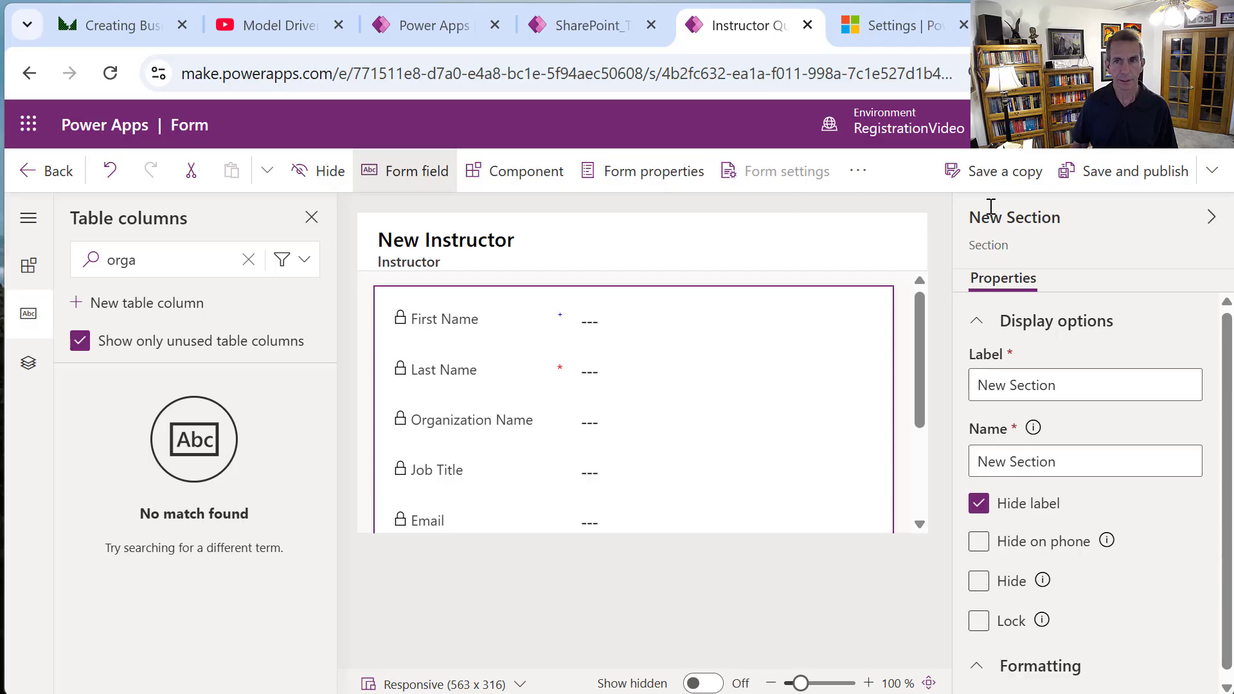
pyautogui.click(1112, 175)
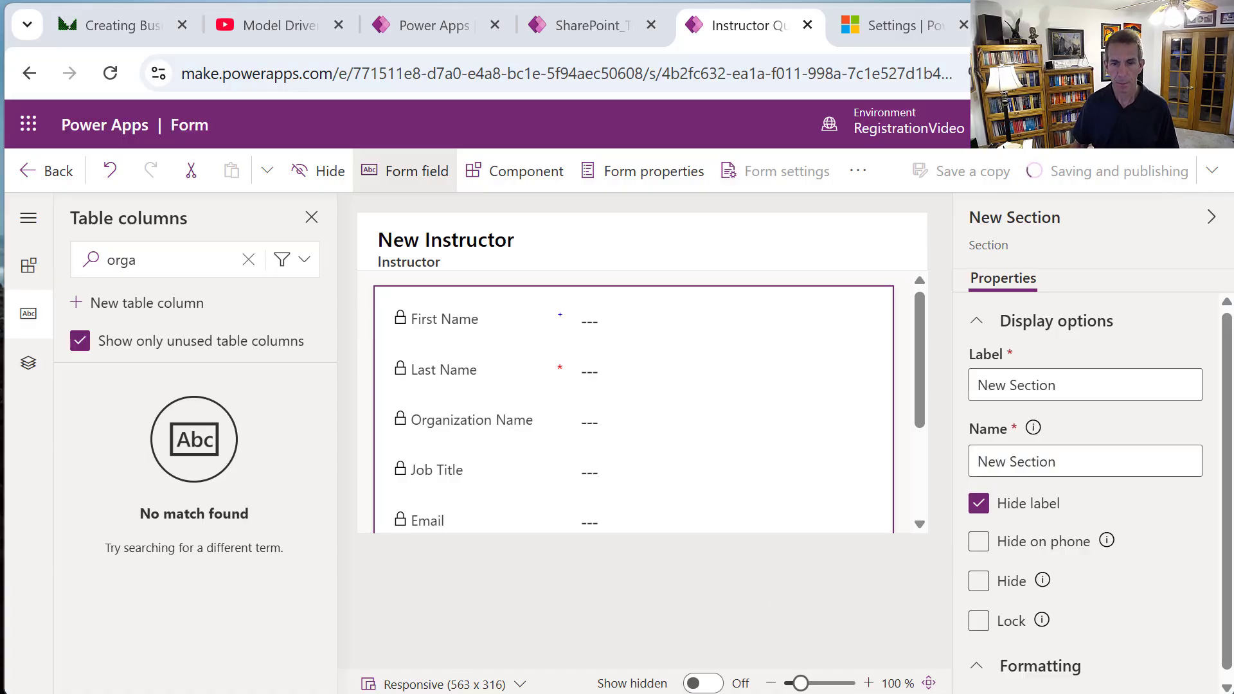
# Leave the designer and show the CourseSignUp table's forms list.
pyautogui.click(37, 180)
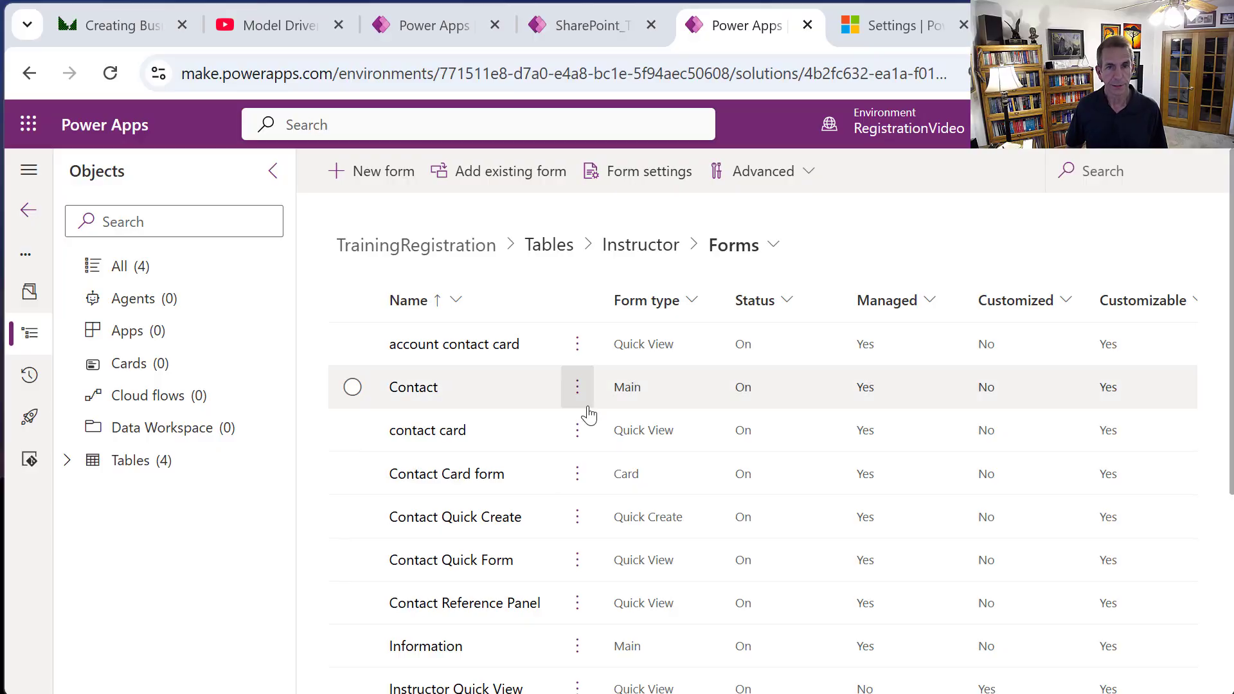
pyautogui.click(564, 252)
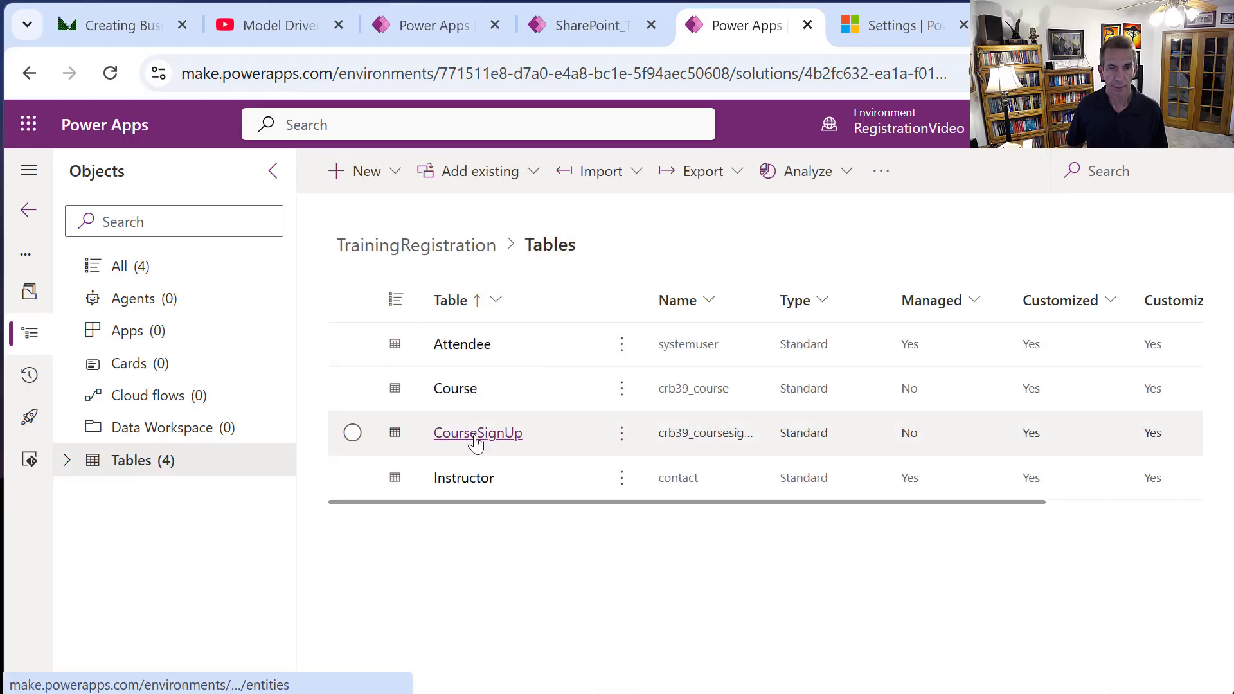
pyautogui.click(477, 434)
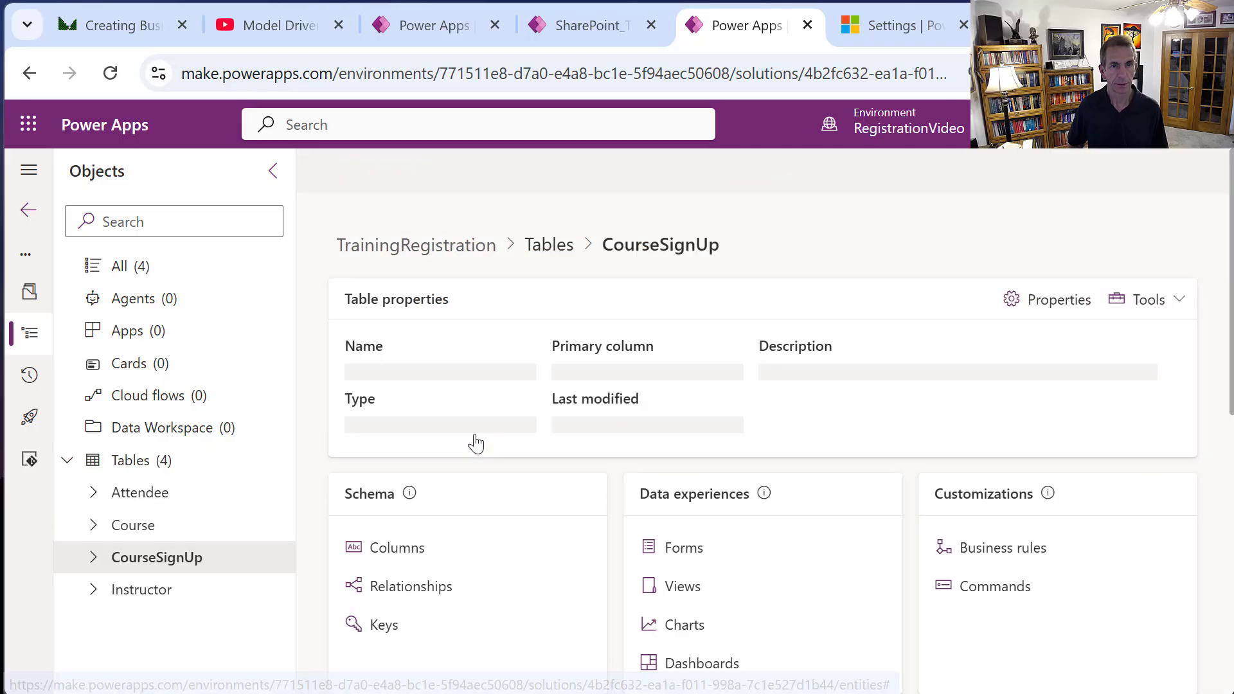
pyautogui.click(683, 556)
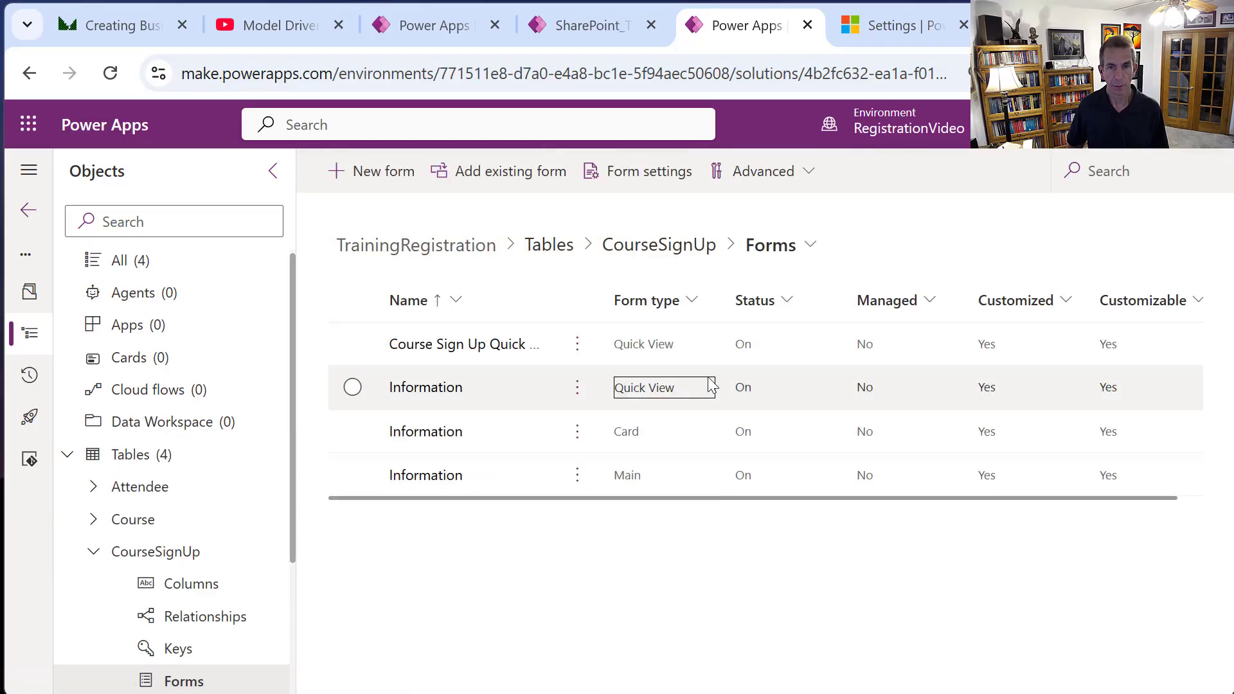
# Open the Information main form, keep the desktop preview size, and zoom to 59%.
pyautogui.click(426, 476)
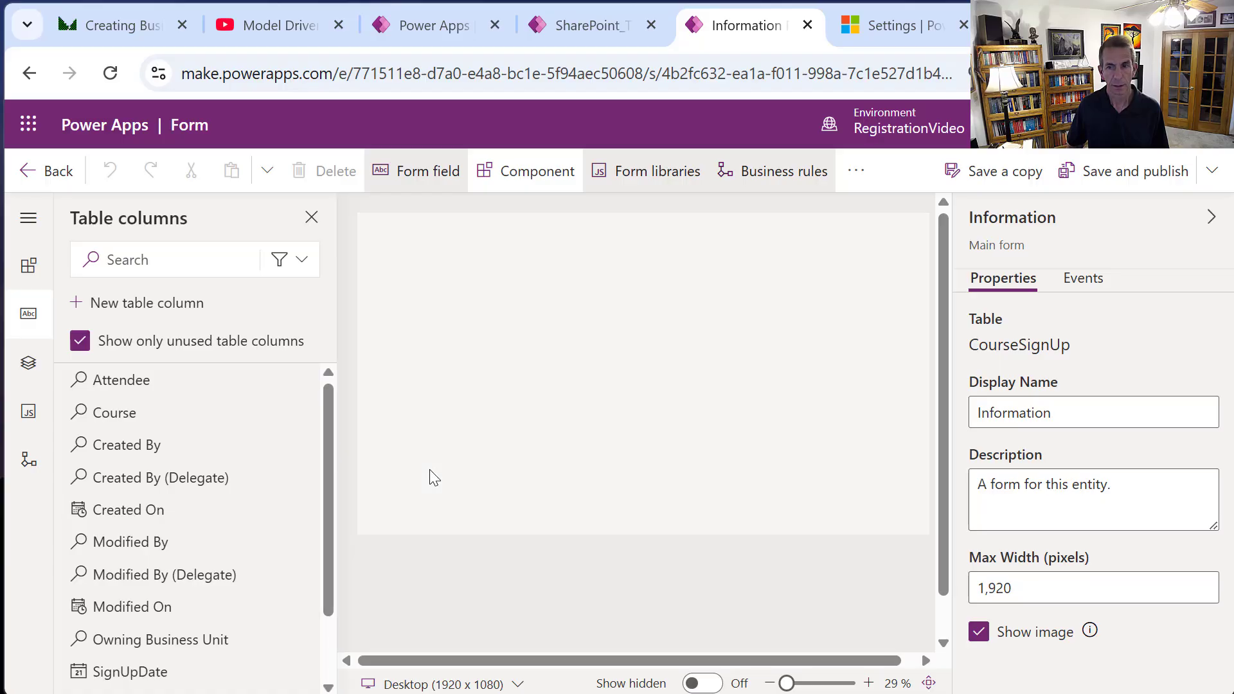
pyautogui.click(518, 685)
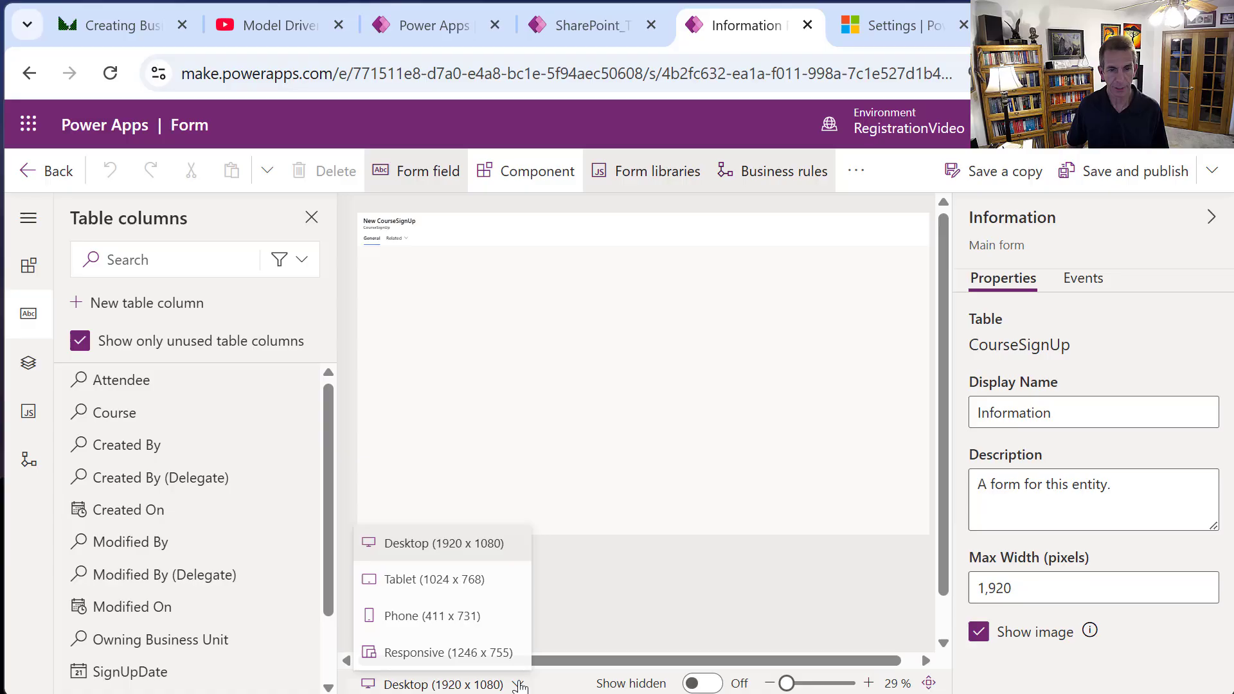
pyautogui.click(725, 442)
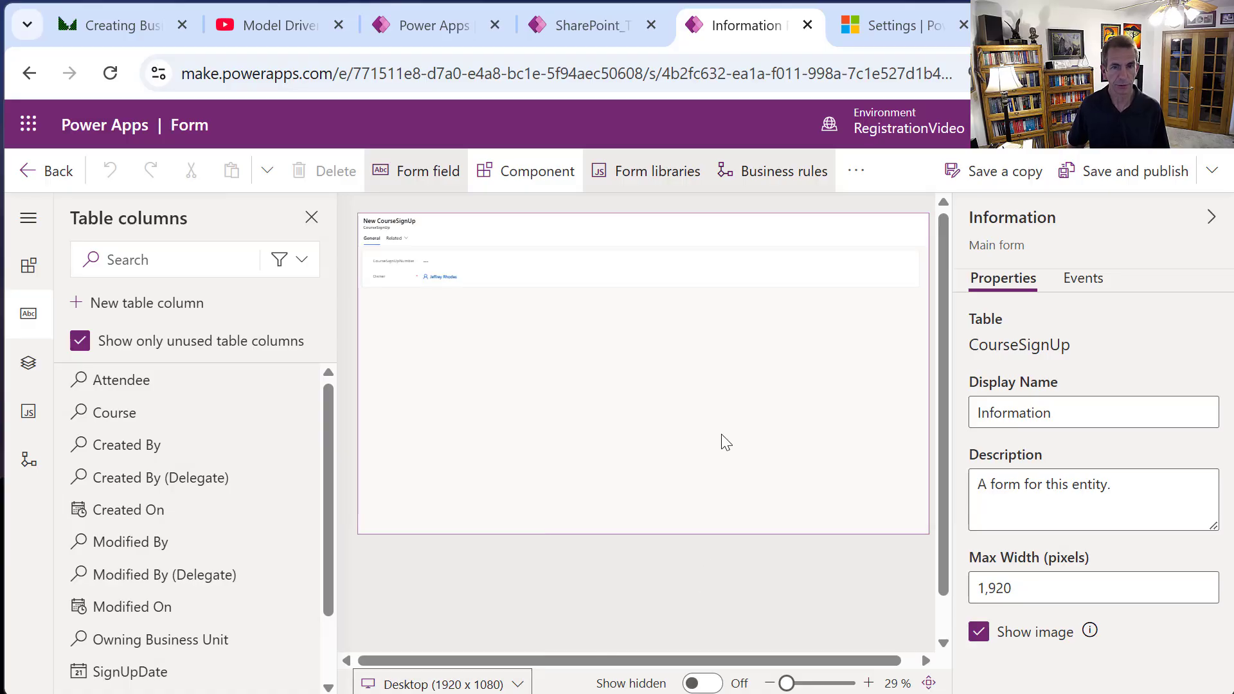
pyautogui.click(867, 684)
pyautogui.click(867, 683)
pyautogui.click(868, 683)
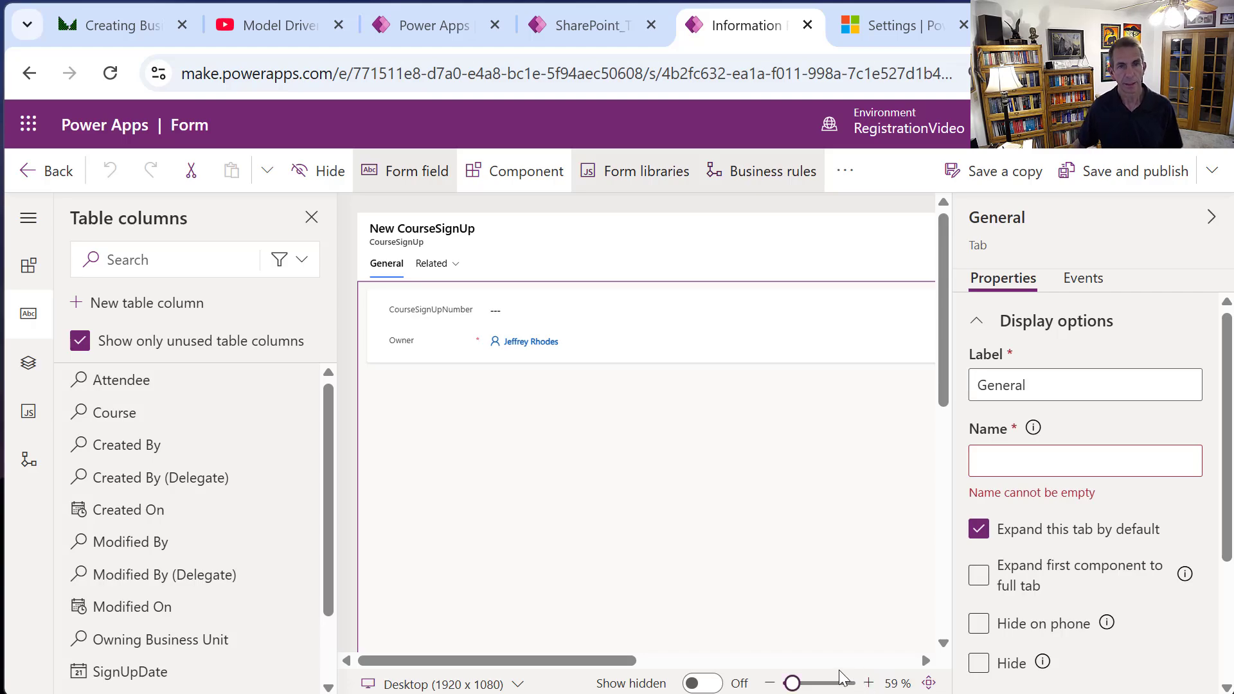
# Inspect the Owner and CourseSignUpNumber fields and the General tab.
pyautogui.click(696, 352)
pyautogui.click(717, 324)
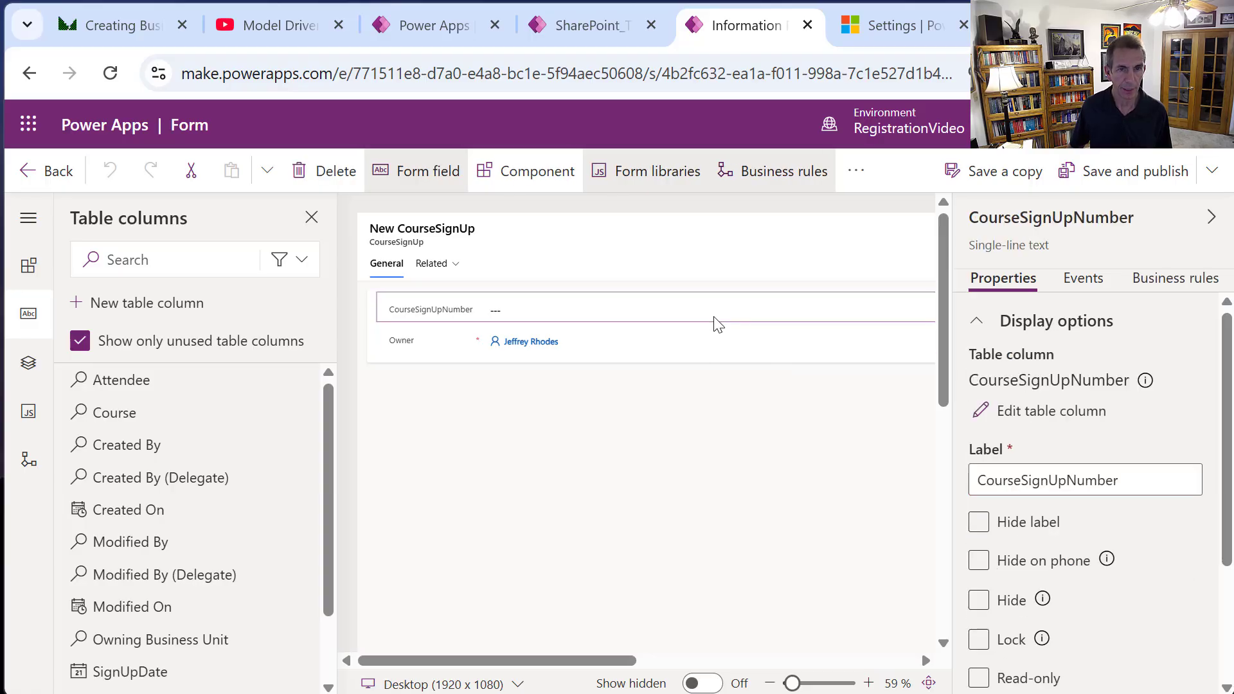
pyautogui.click(379, 262)
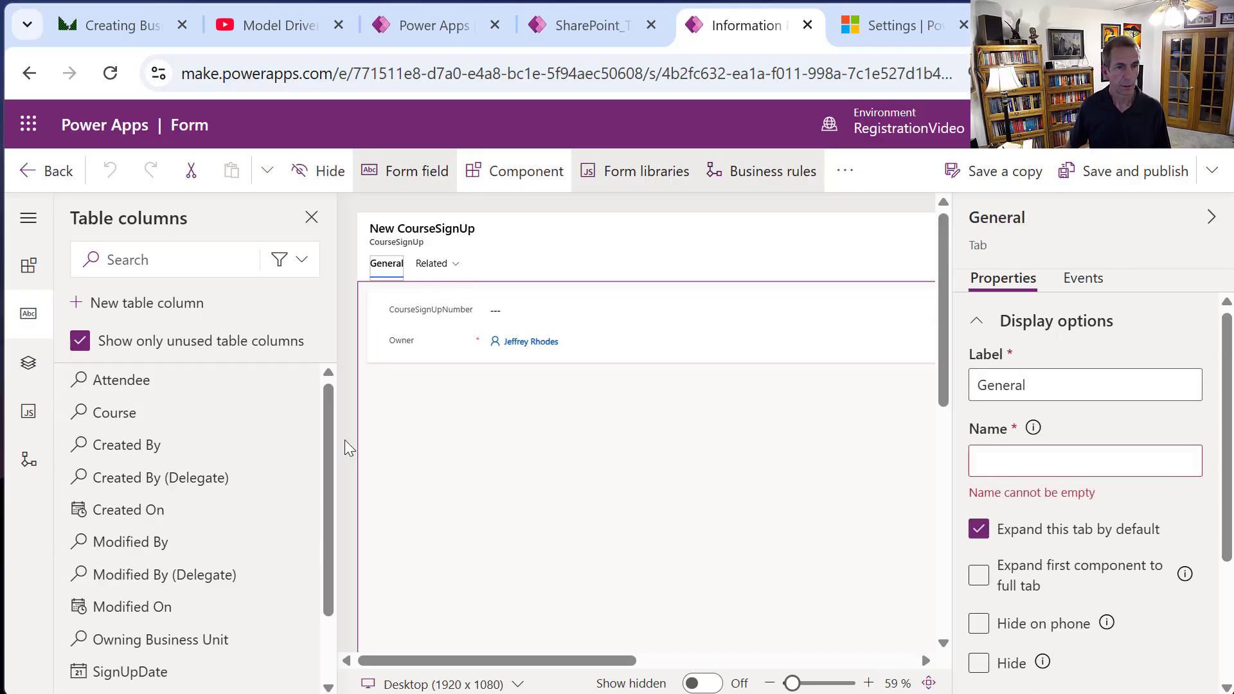
pyautogui.moveTo(330, 471); pyautogui.dragTo(347, 542)
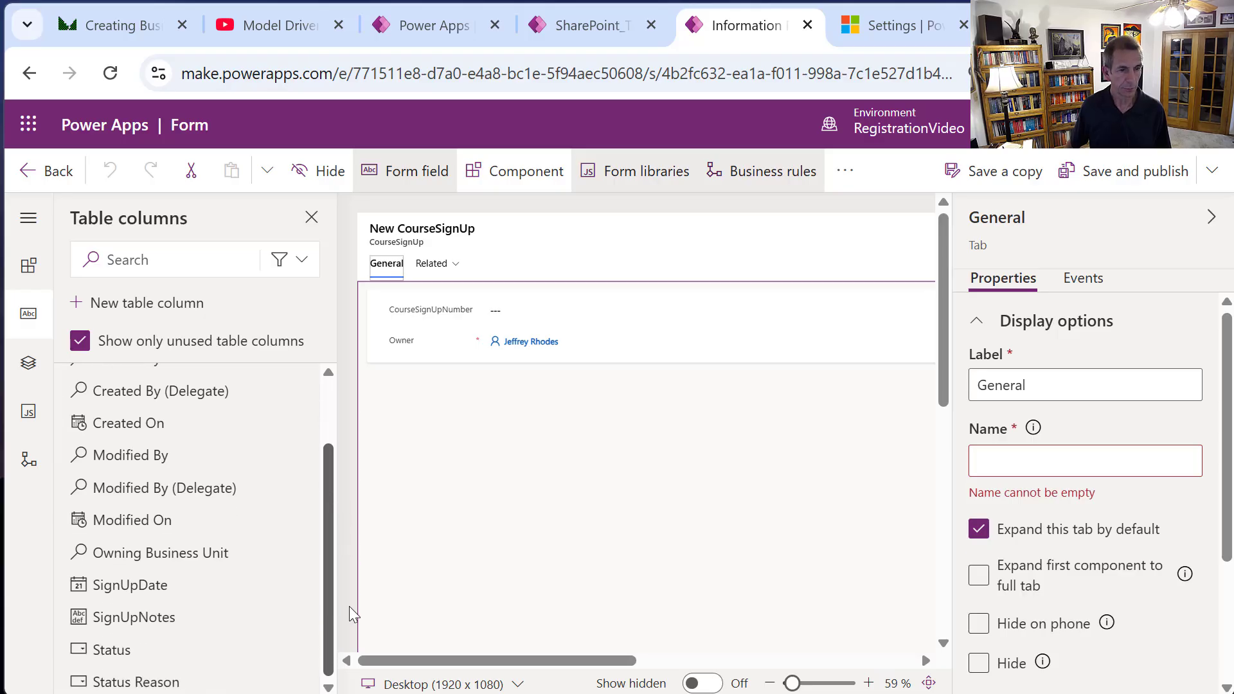
pyautogui.moveTo(349, 607); pyautogui.dragTo(348, 459)
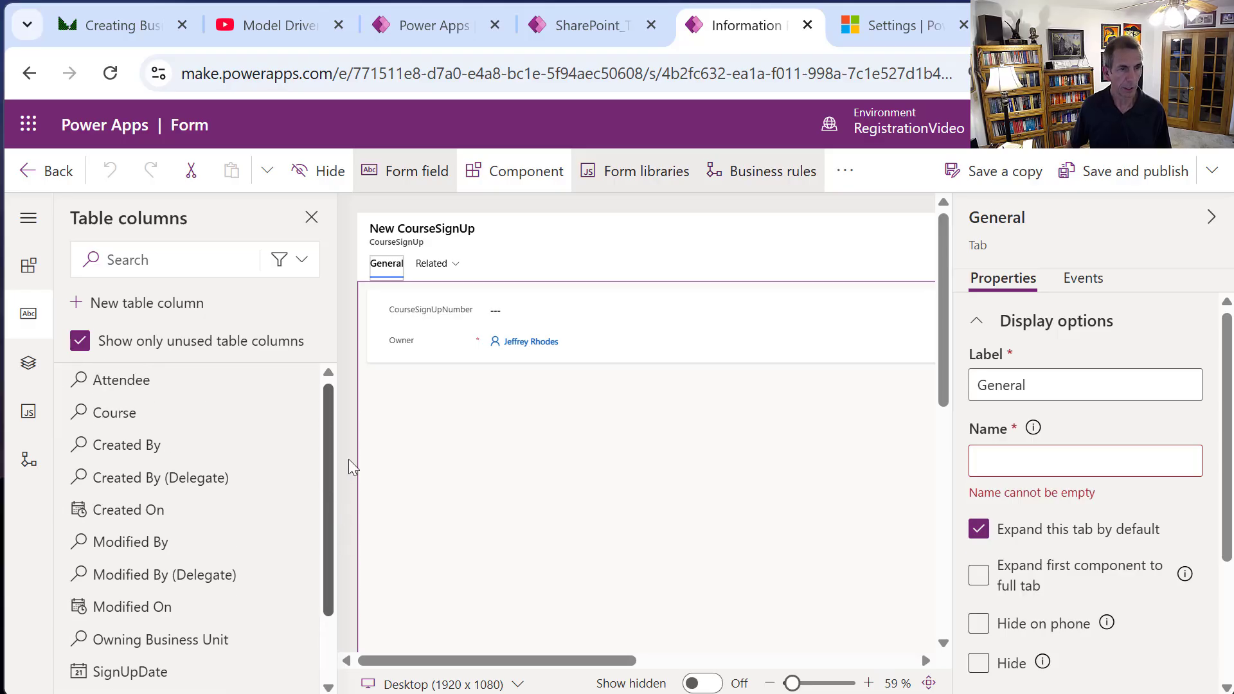
# Add the Course, Attendee, SignUpDate and SignUpNotes columns to the General tab.
pyautogui.click(135, 419)
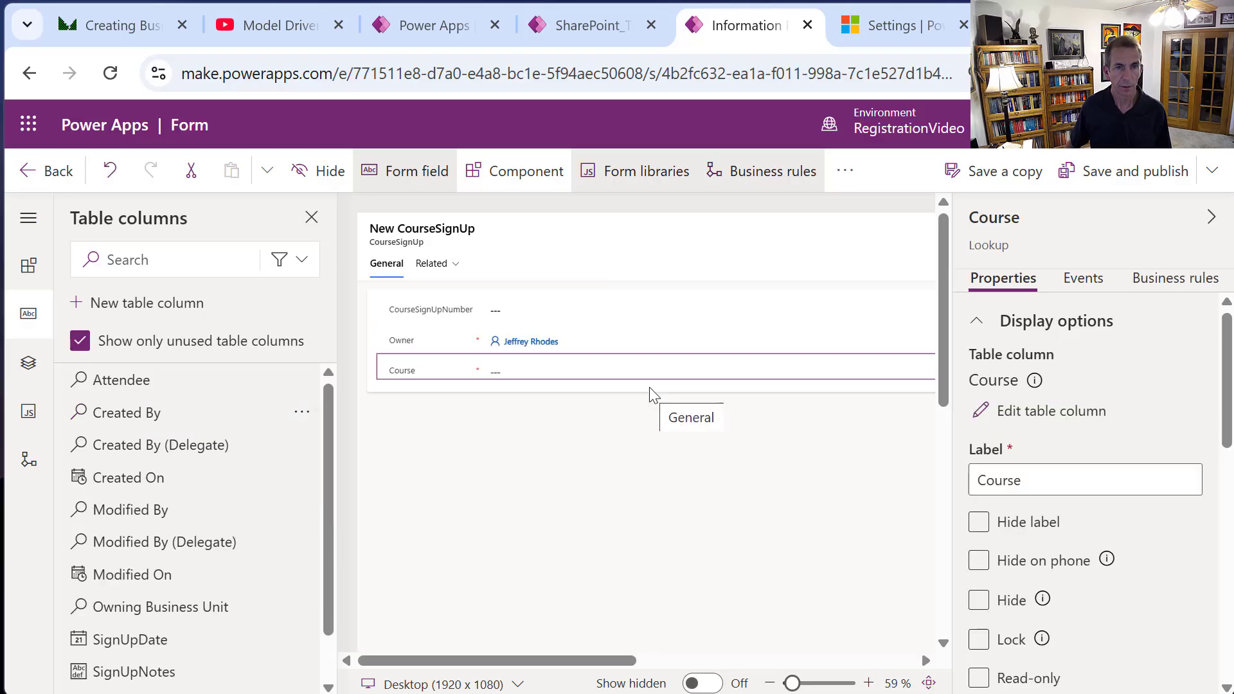
pyautogui.click(120, 386)
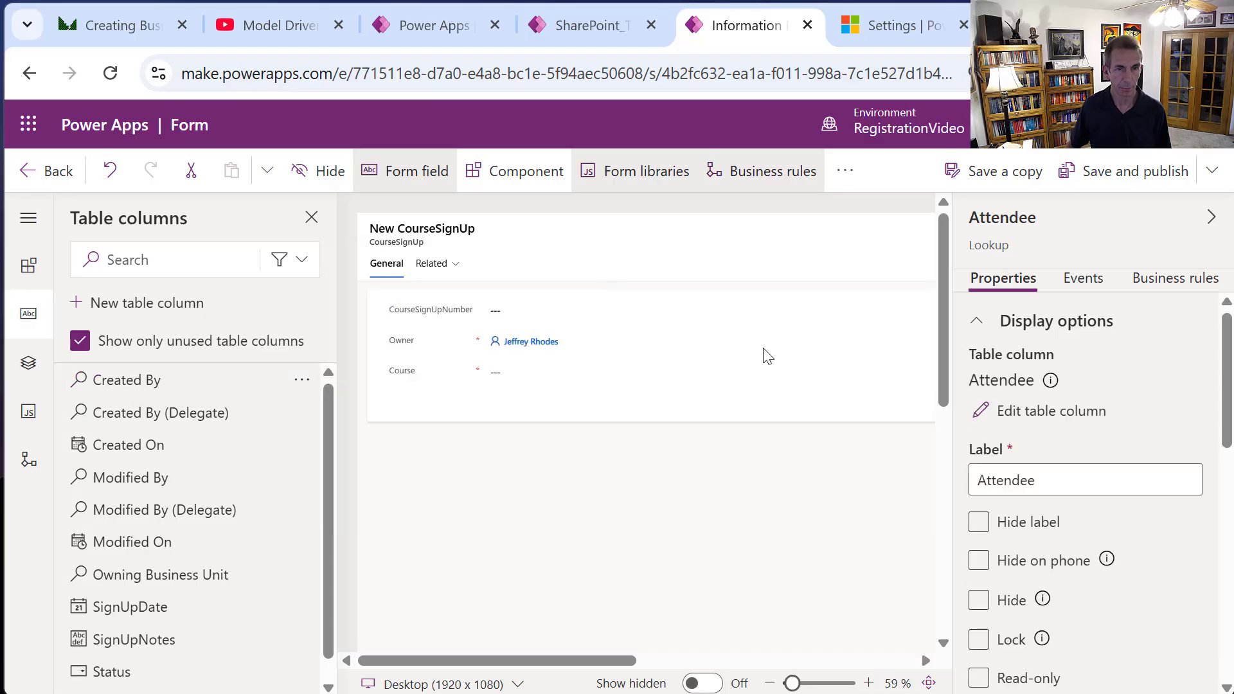
pyautogui.moveTo(154, 608)
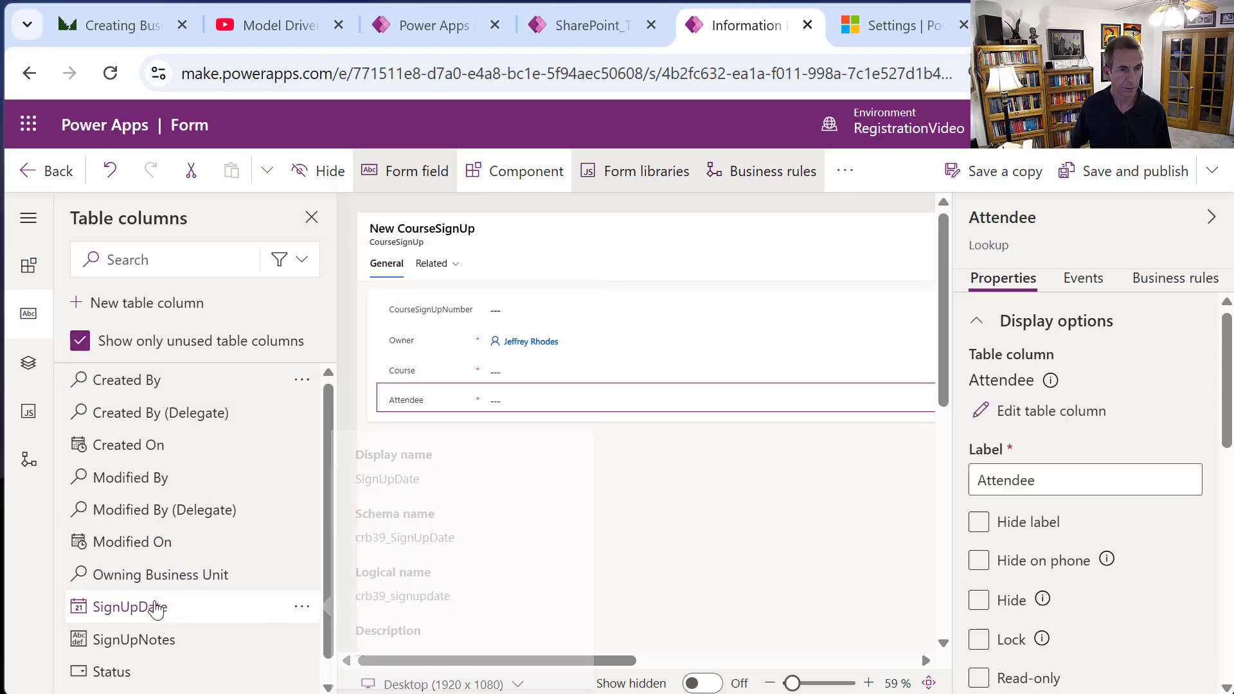
pyautogui.click(132, 610)
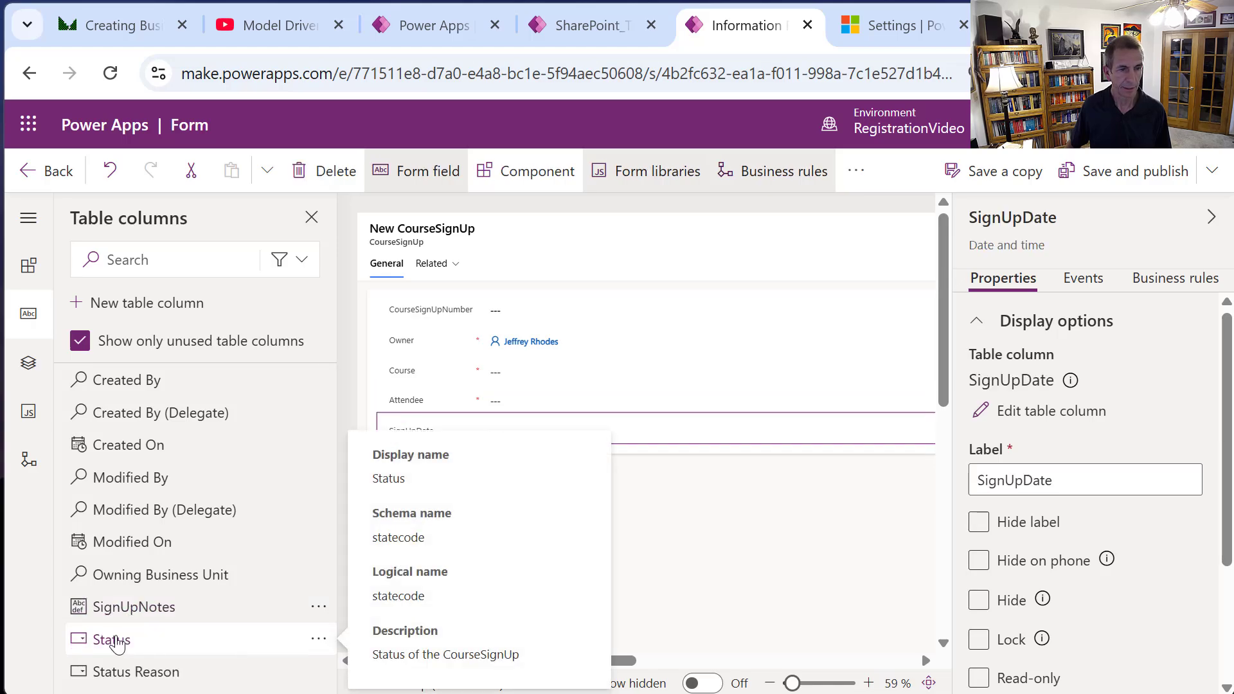
pyautogui.click(140, 608)
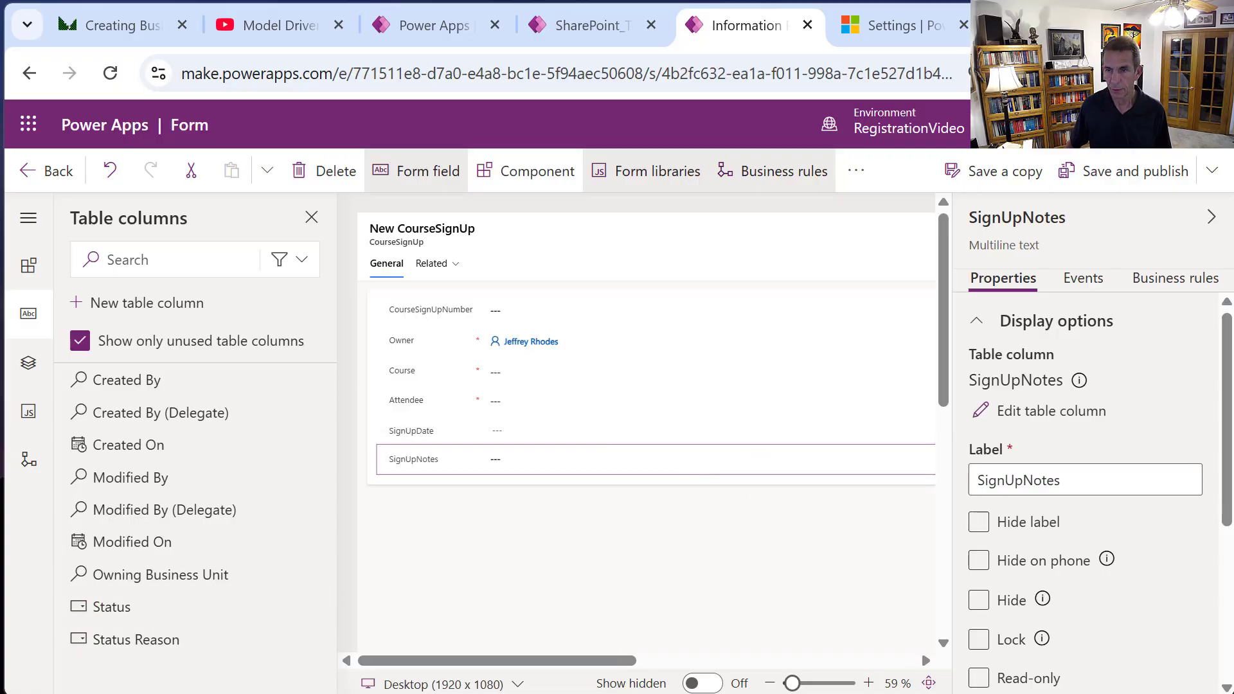
# Make SignUpNotes 3 rows tall and move Attendee below SignUpNotes.
pyautogui.scroll(-1, 1229, 562)
pyautogui.scroll(-3, 1228, 563)
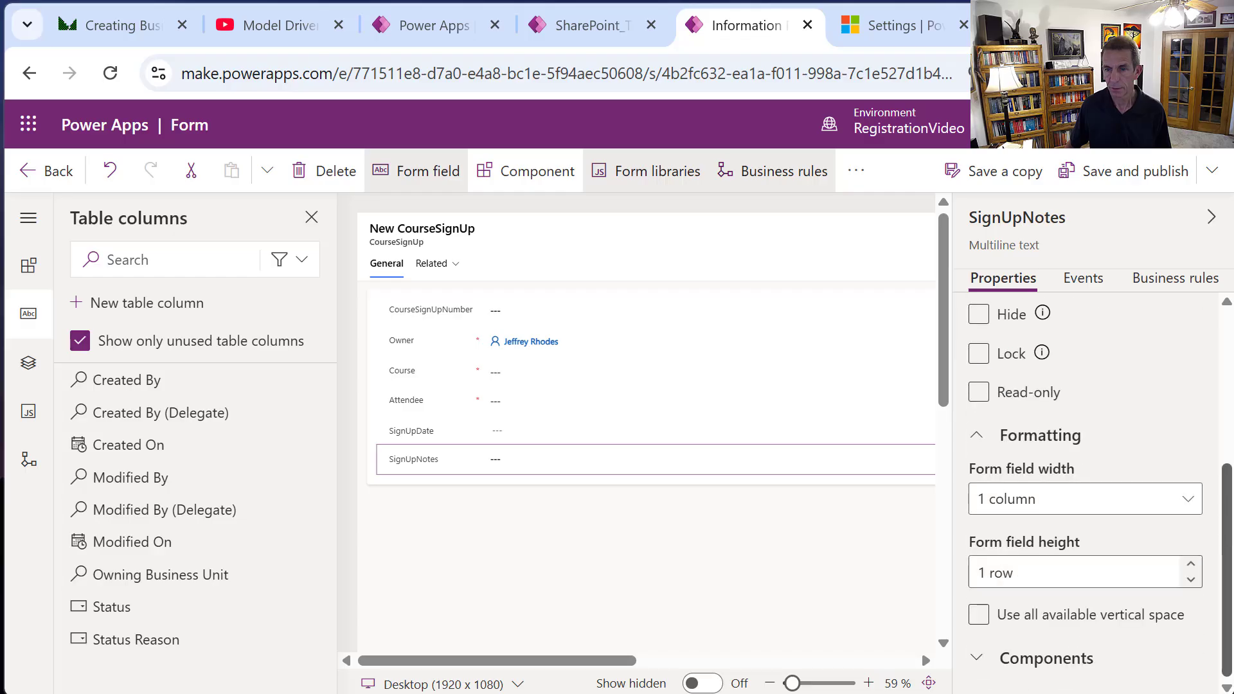
pyautogui.scroll(1, 1228, 562)
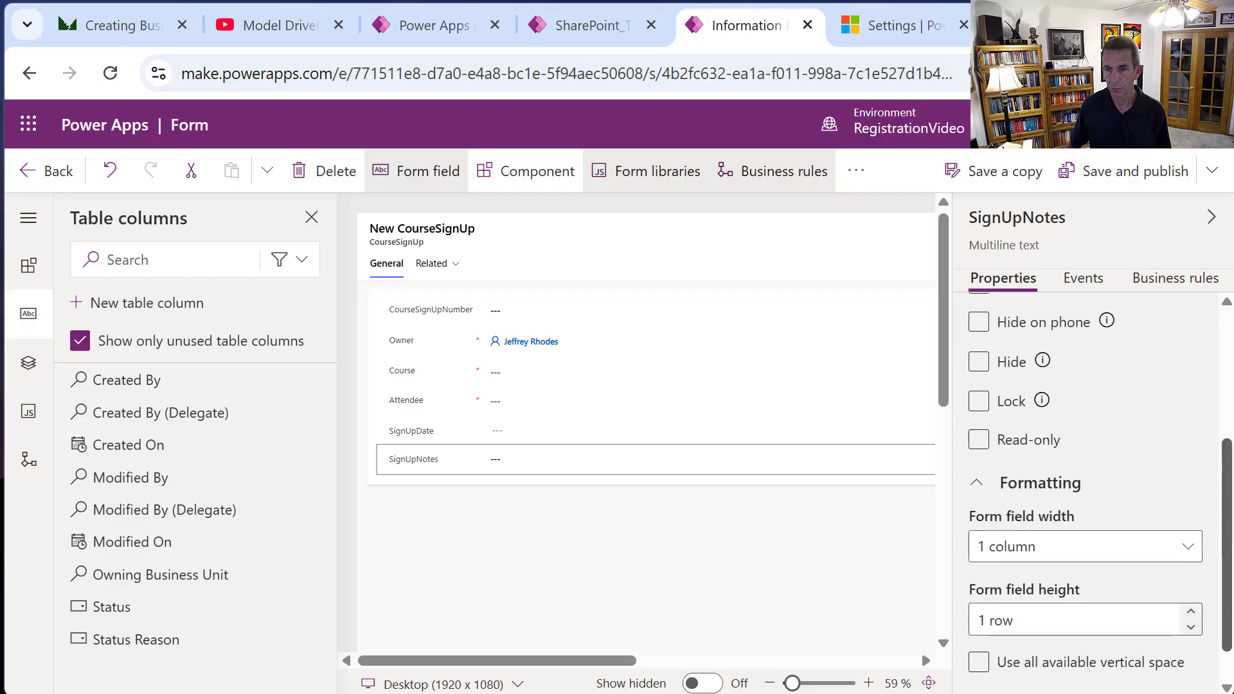
pyautogui.click(1192, 612)
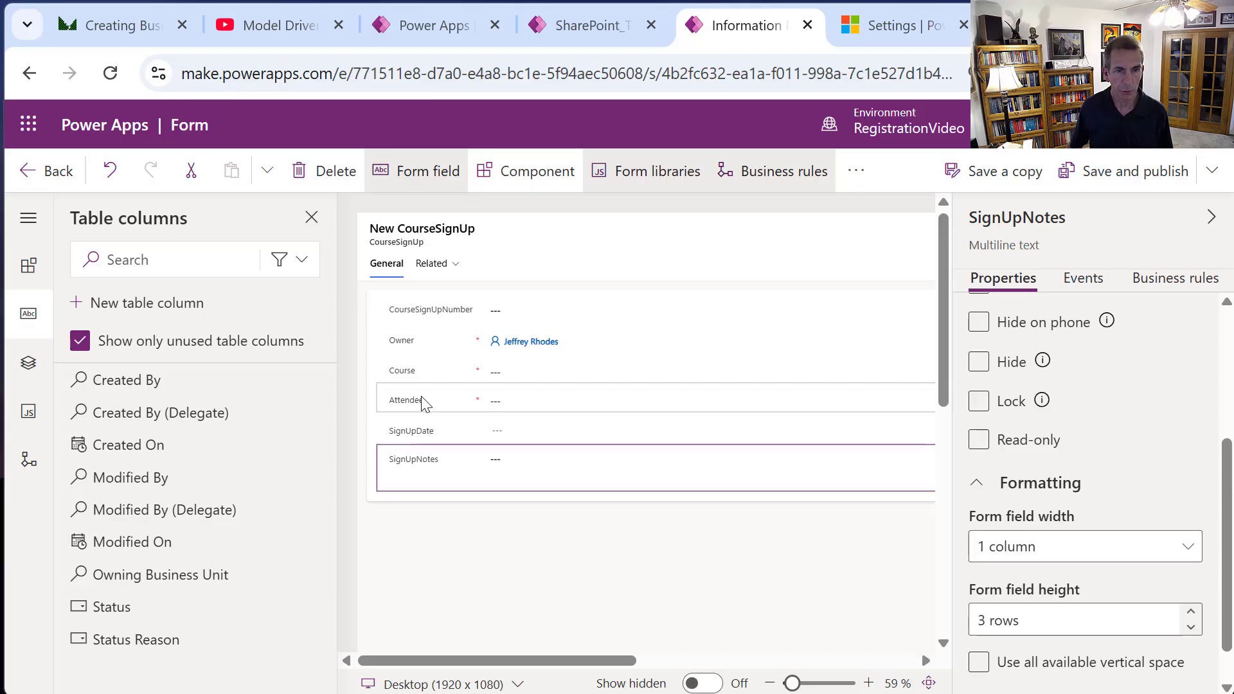
pyautogui.moveTo(422, 402); pyautogui.dragTo(430, 471)
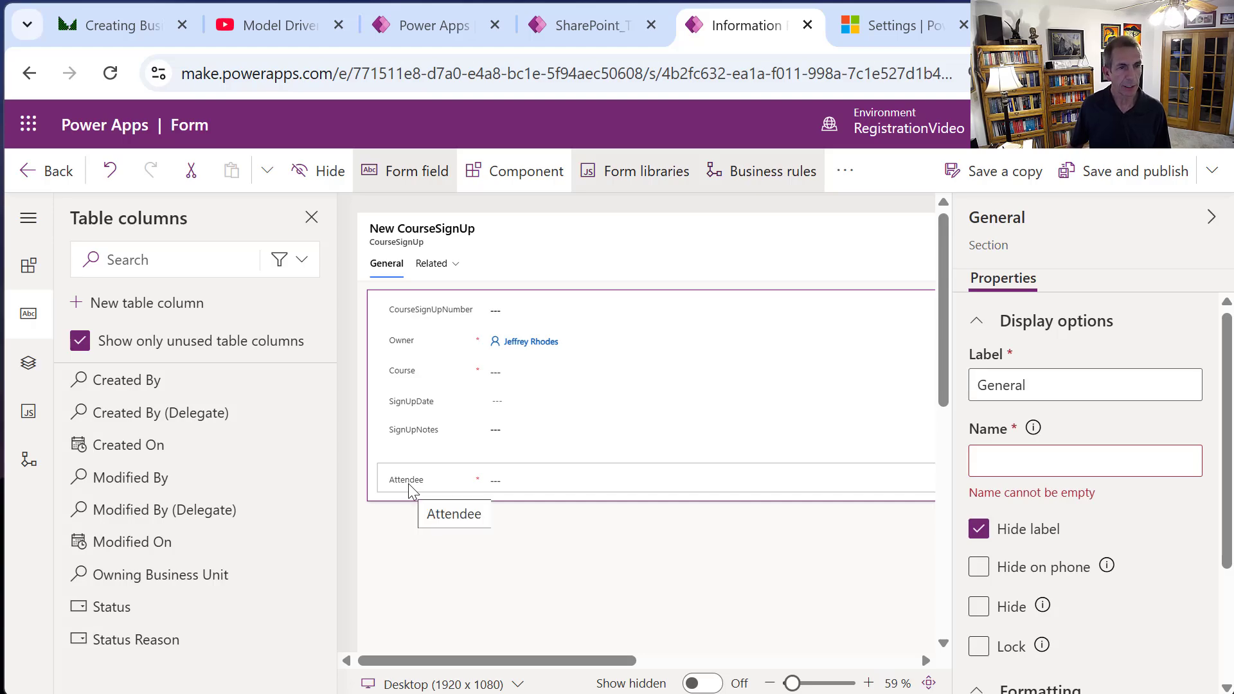
# Add a Quick view below Attendee using the Attendee lookup and the Attendee Quick View form.
pyautogui.click(28, 266)
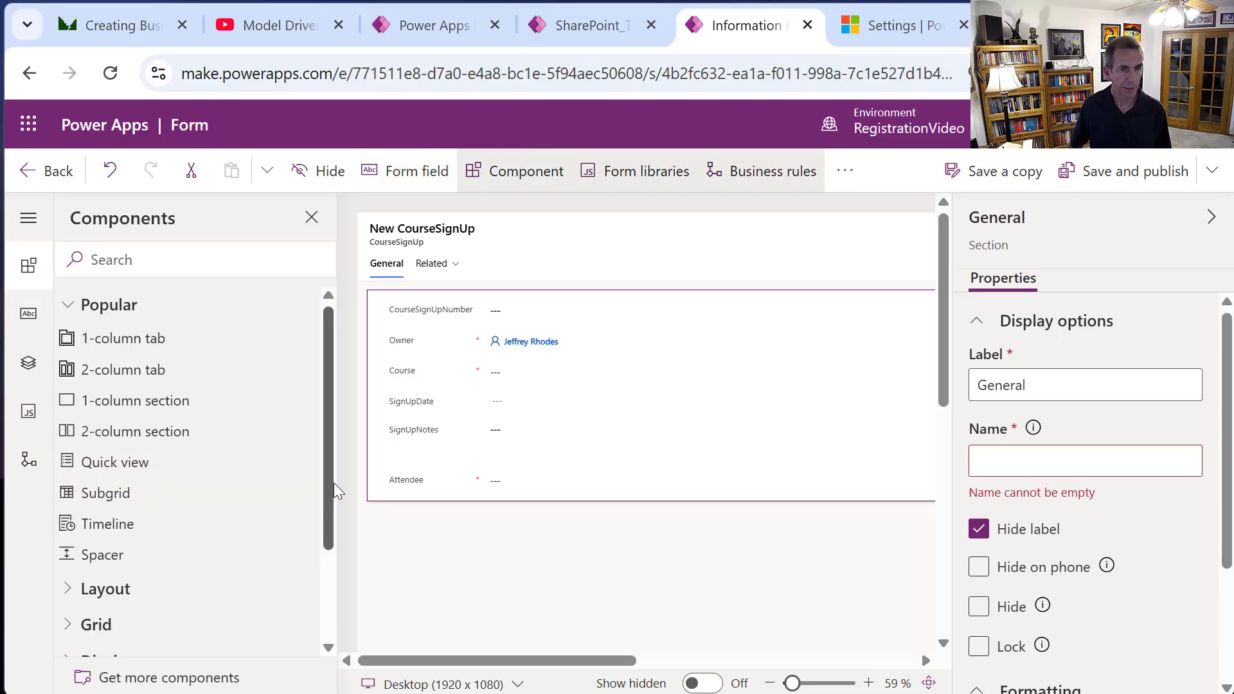
pyautogui.moveTo(334, 483); pyautogui.dragTo(338, 568)
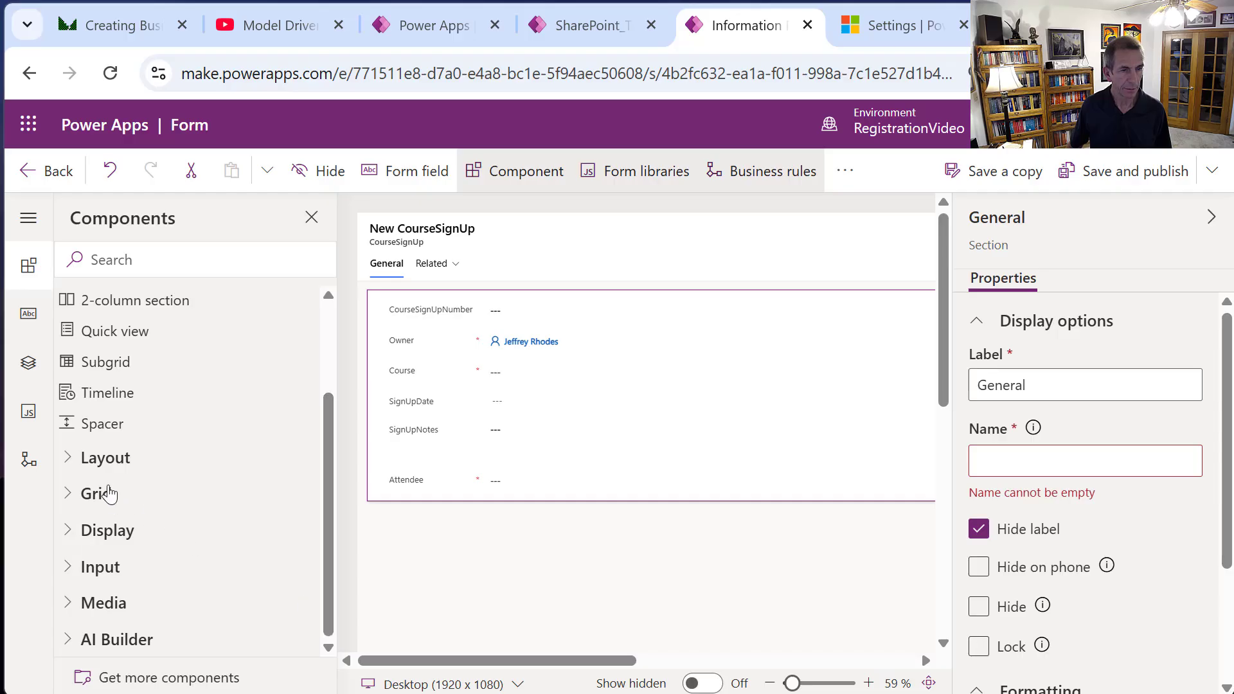
pyautogui.click(215, 252)
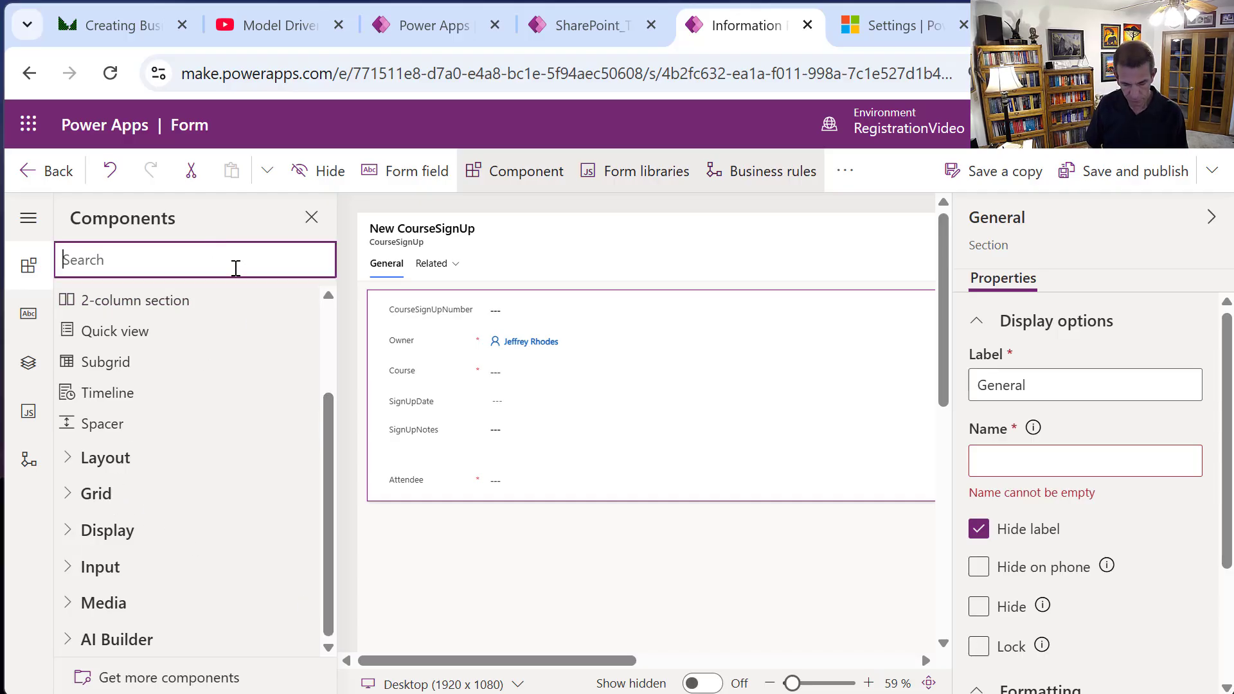
pyautogui.write('qui')
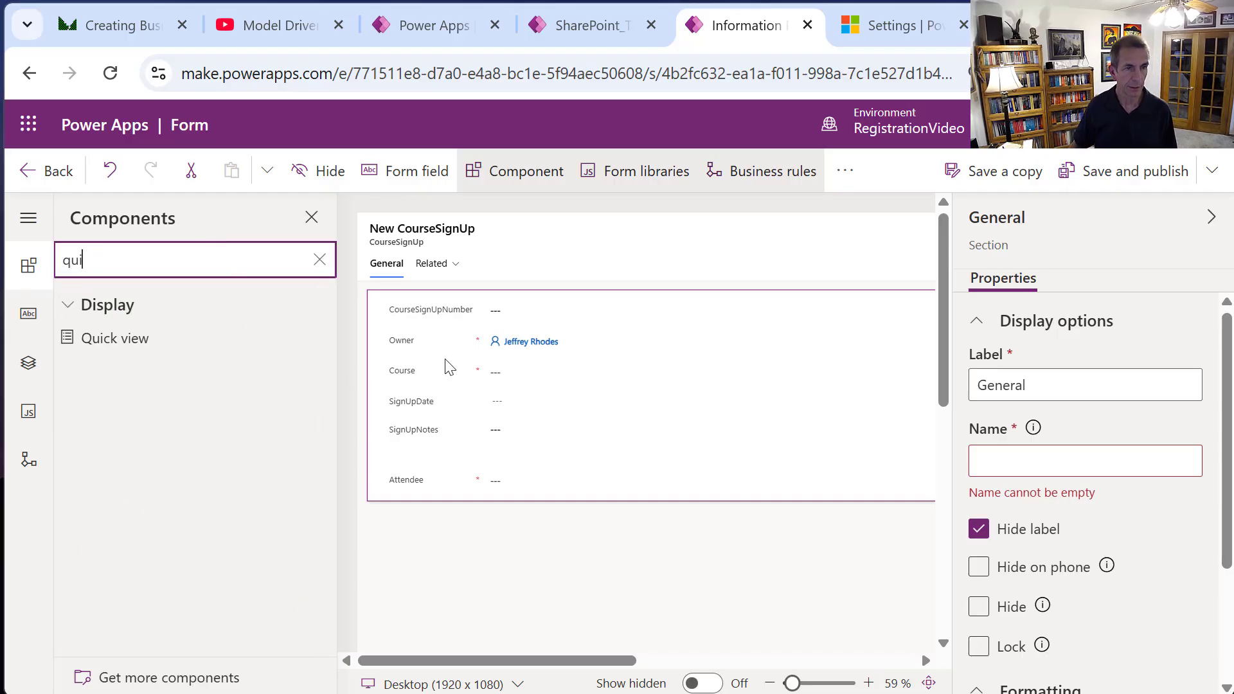
pyautogui.moveTo(128, 350); pyautogui.dragTo(513, 491)
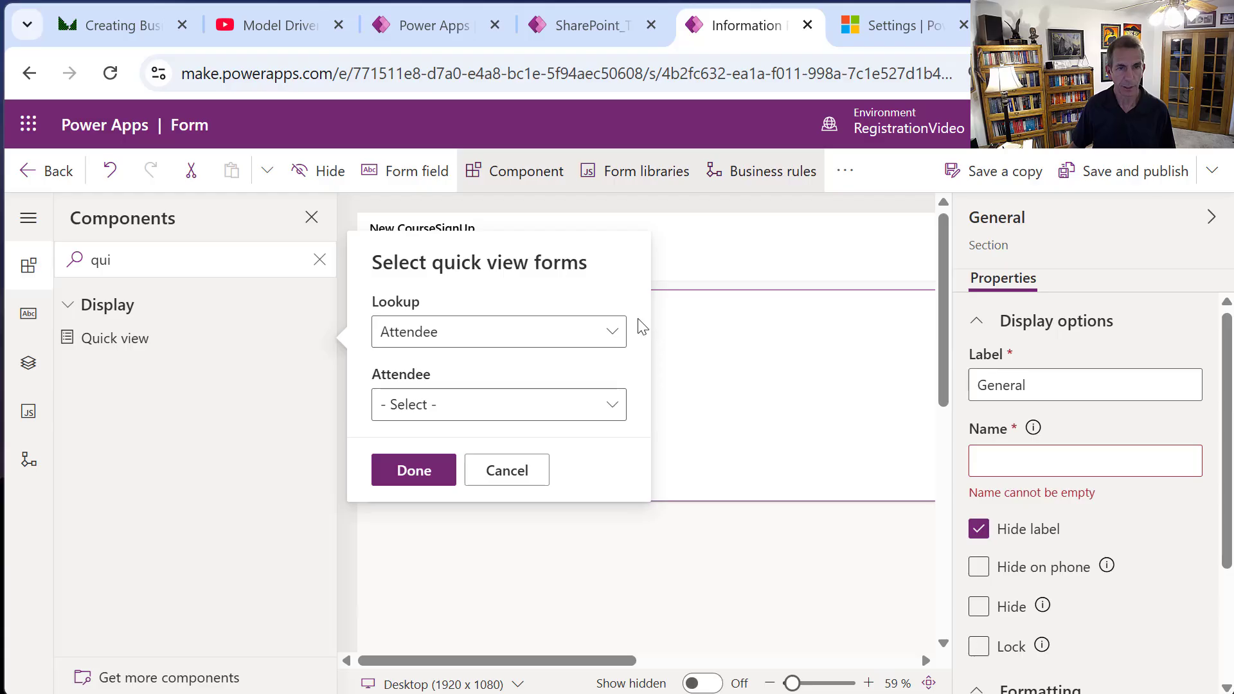
pyautogui.click(610, 406)
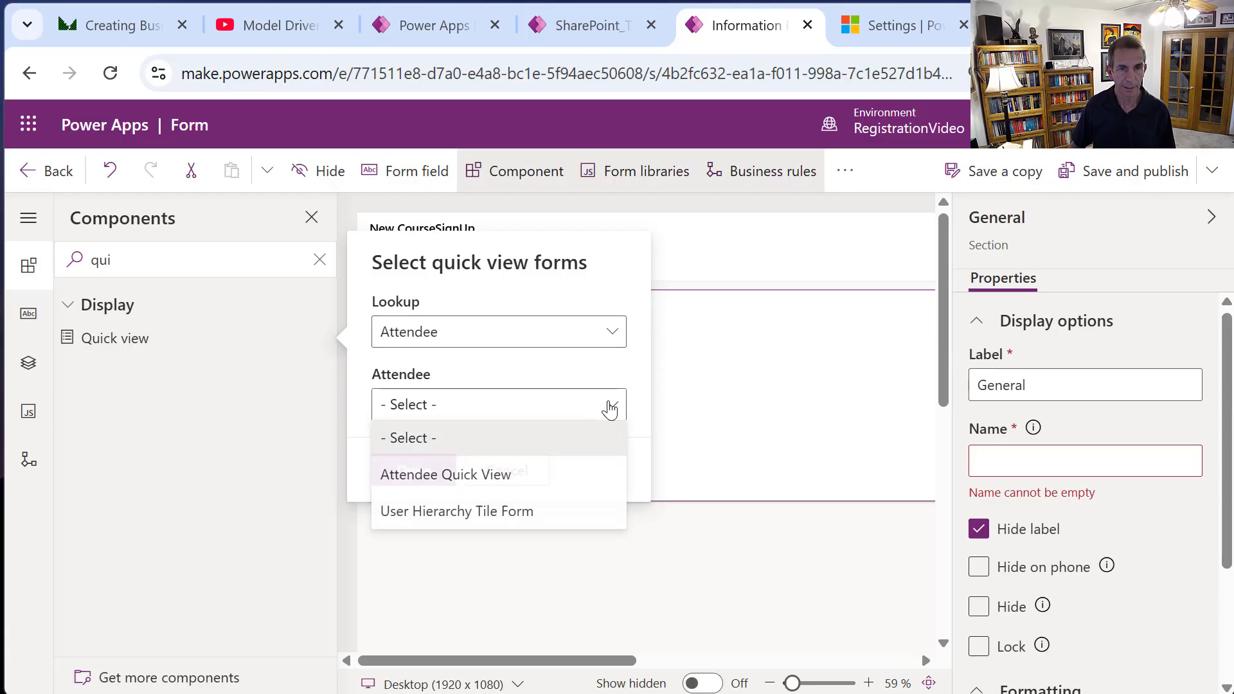
pyautogui.click(480, 481)
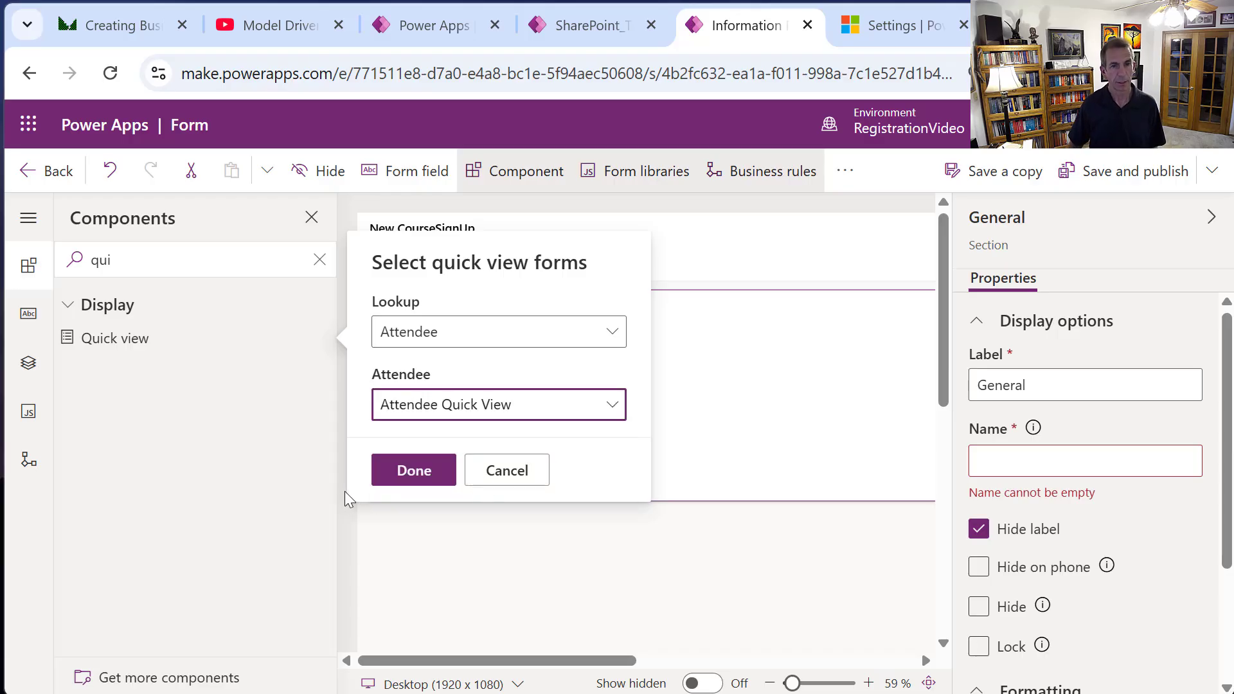
pyautogui.click(413, 472)
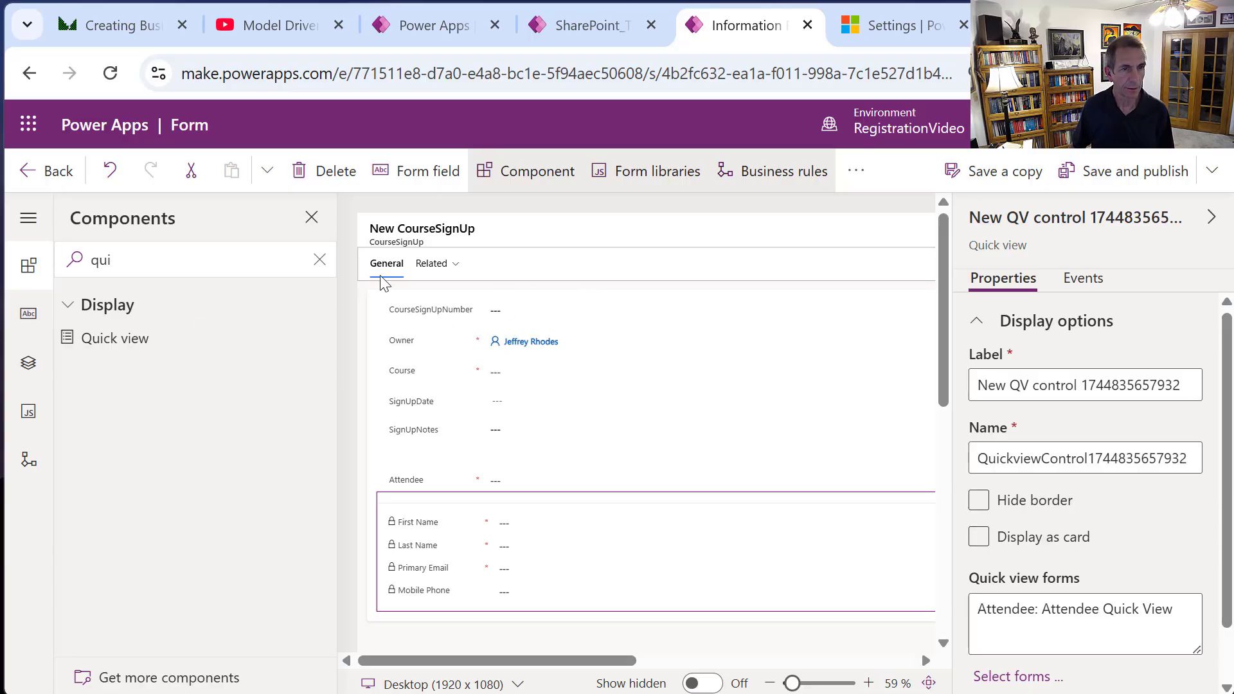
pyautogui.click(318, 261)
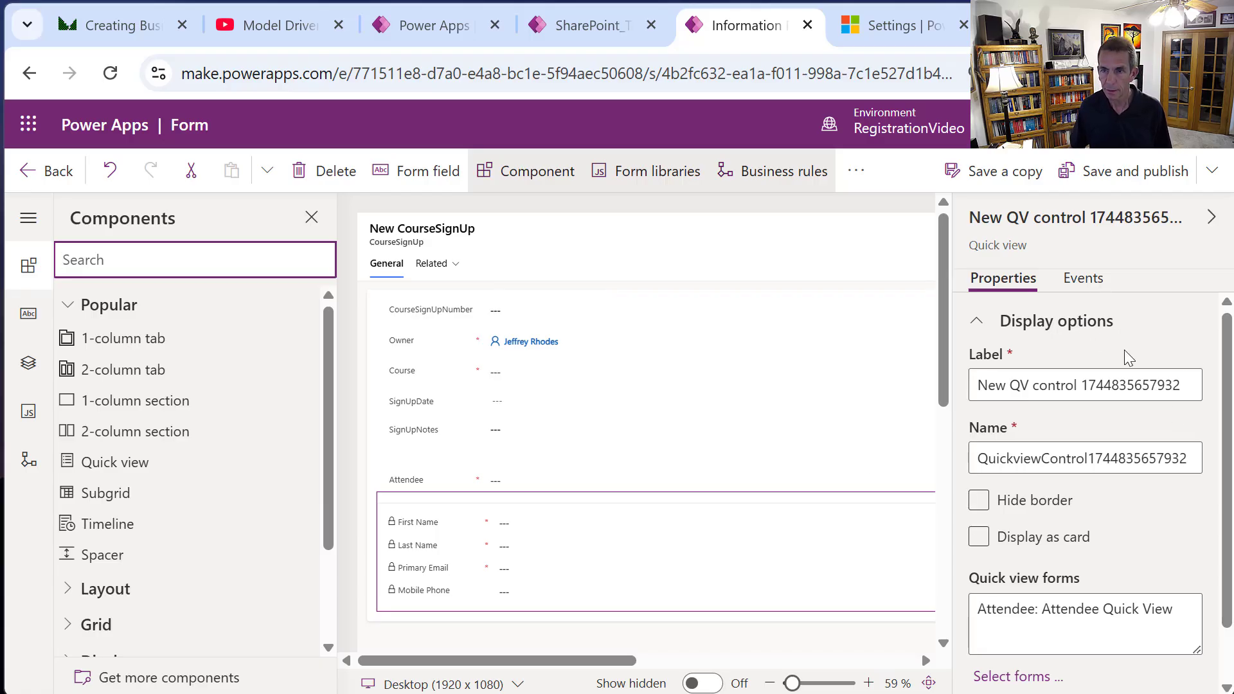
# Set the General tab's layout to 3 columns.
pyautogui.click(516, 268)
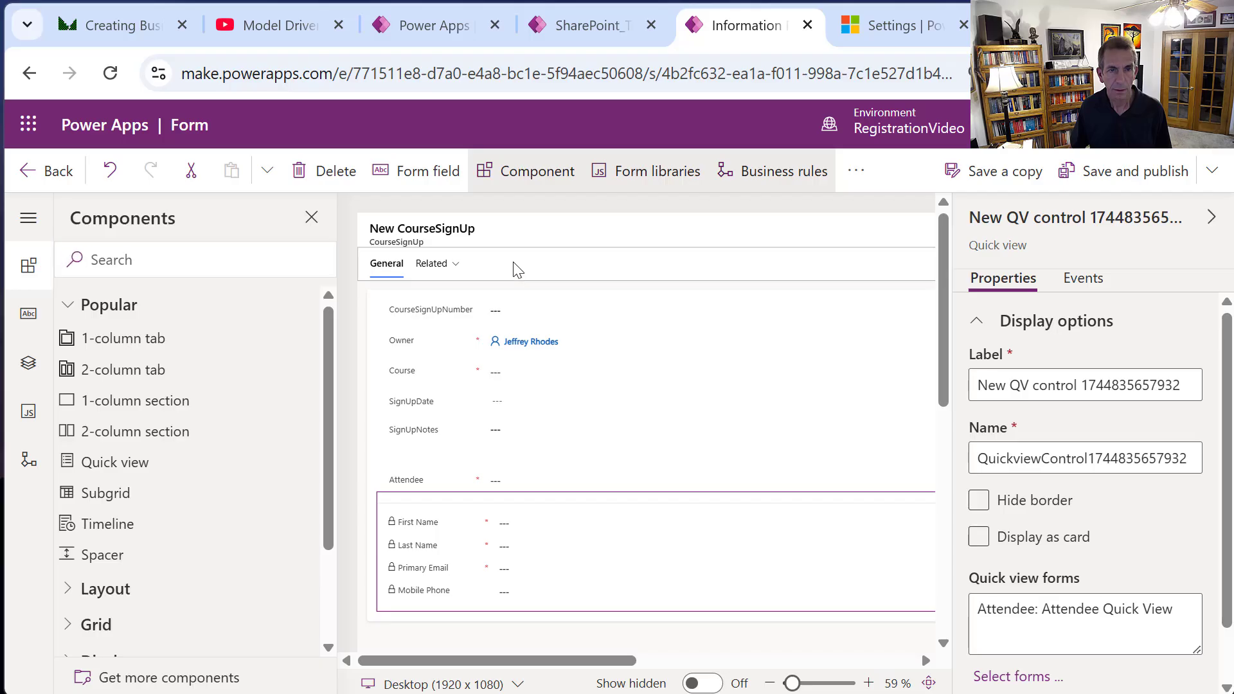
pyautogui.click(527, 302)
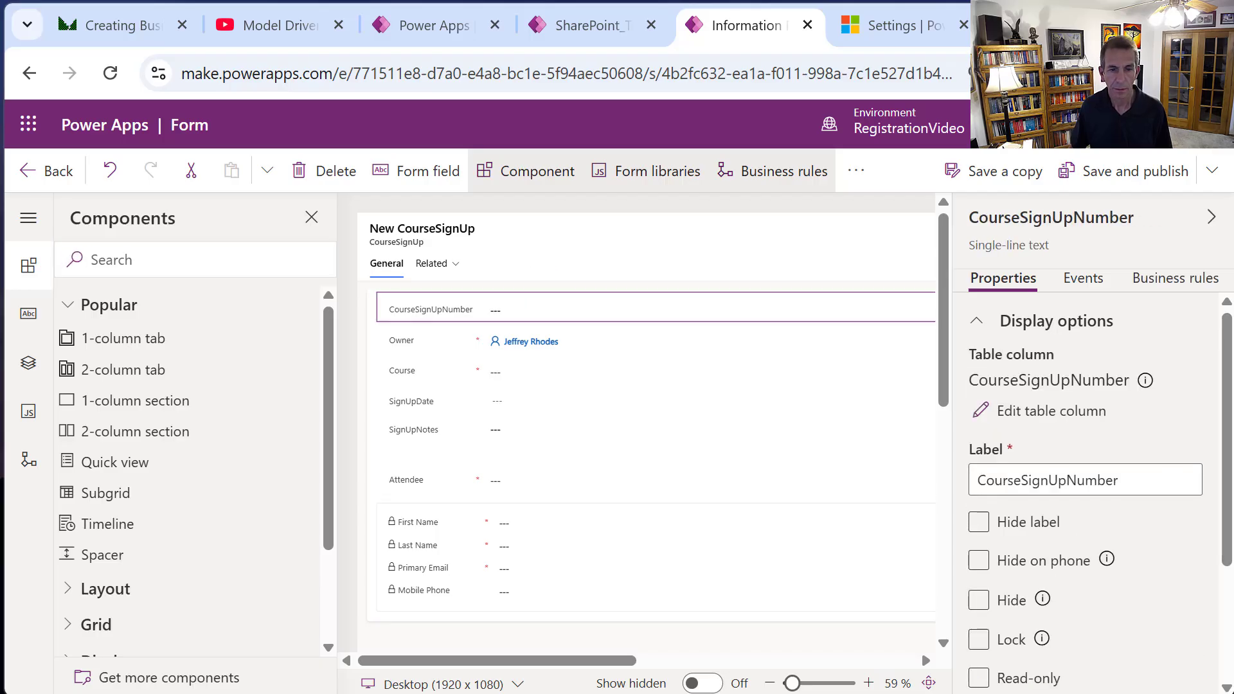
pyautogui.click(386, 264)
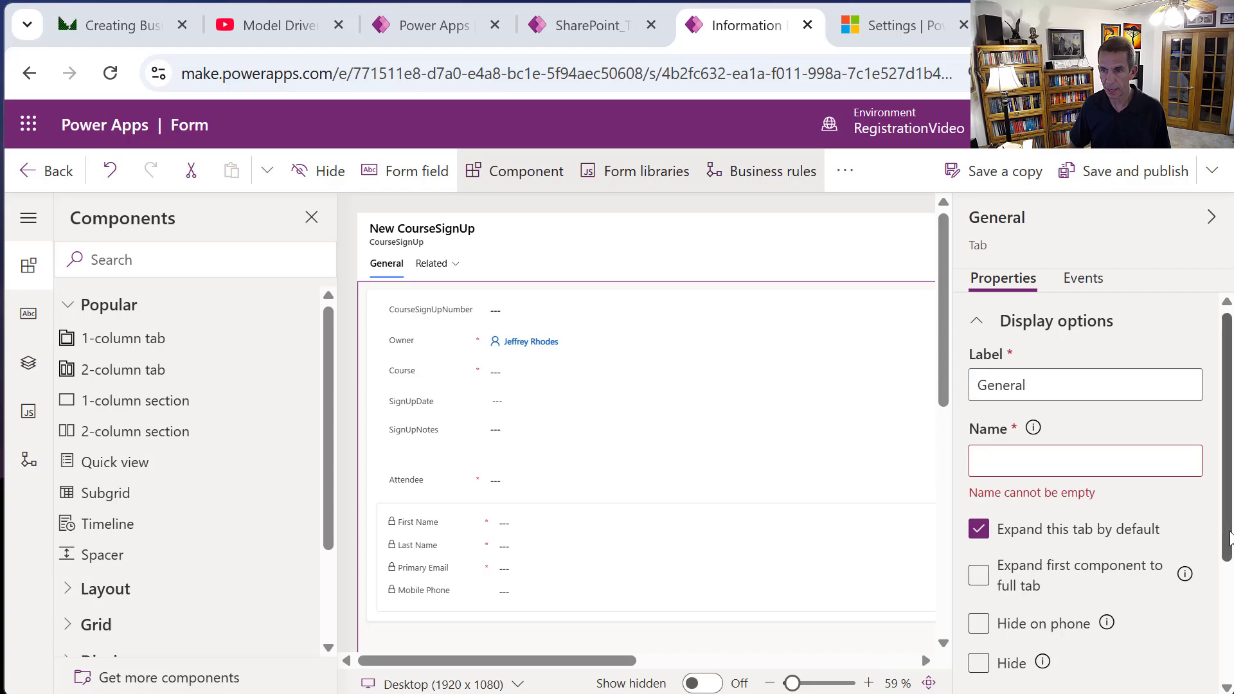
pyautogui.scroll(-3, 1182, 627)
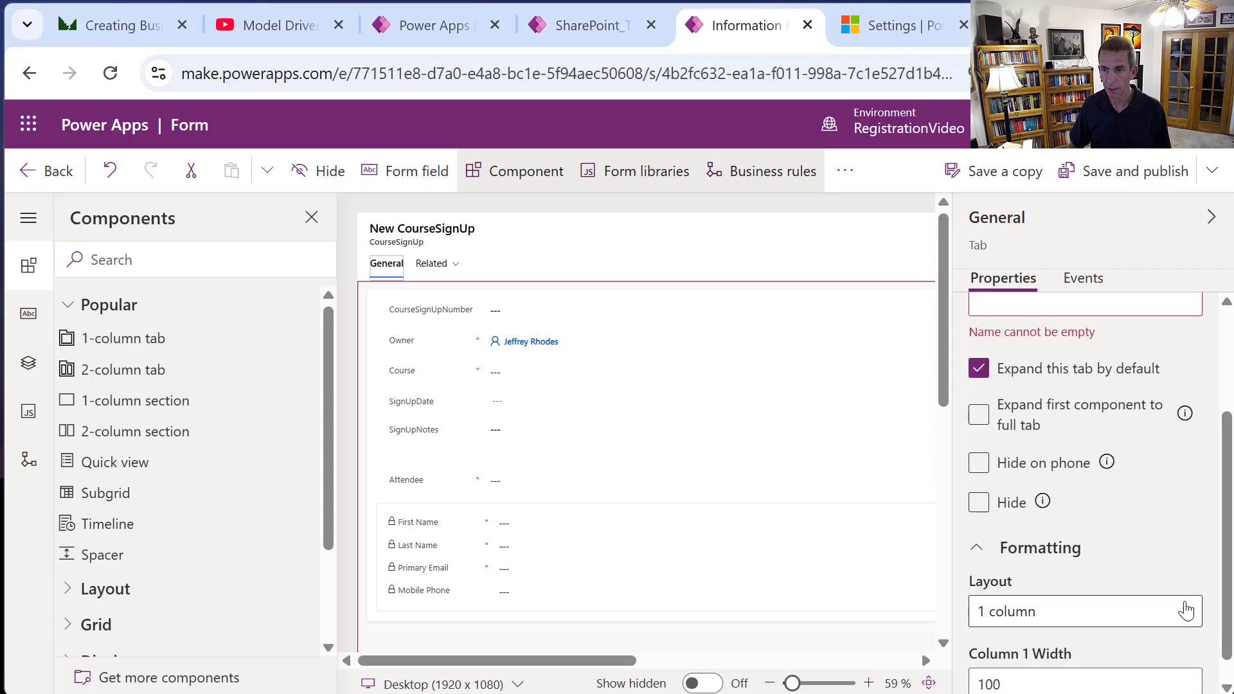
pyautogui.click(1181, 614)
pyautogui.click(1027, 524)
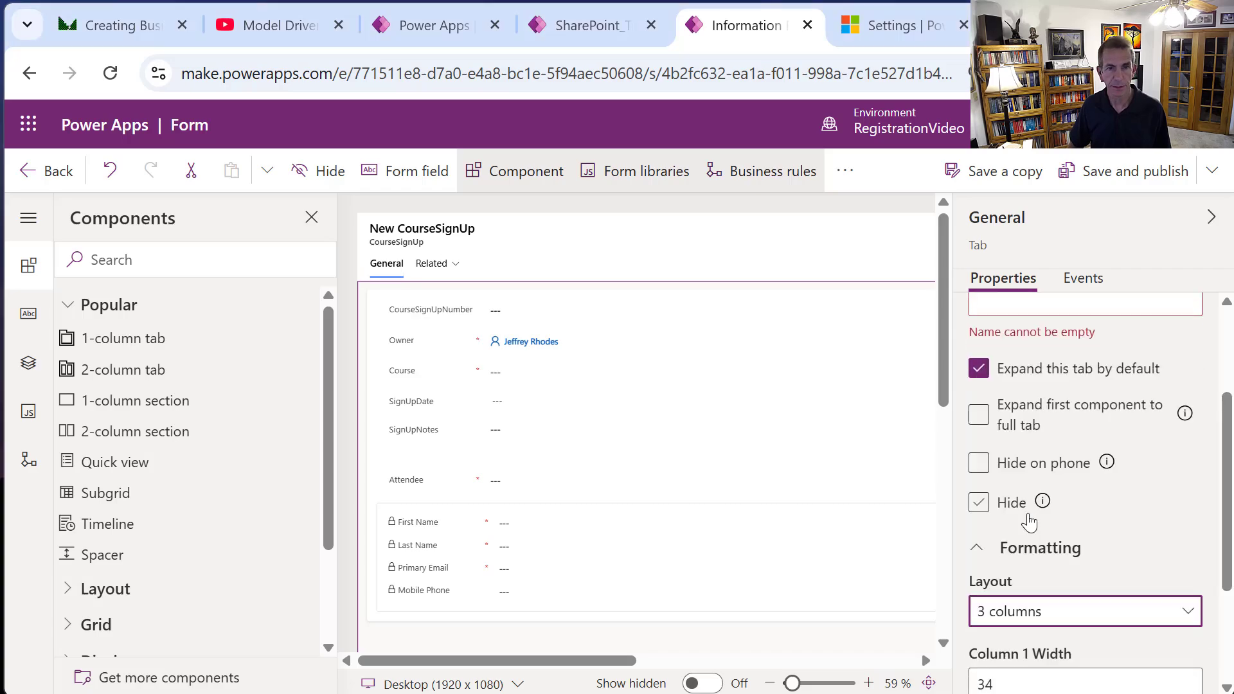
# Relabel the new second-column section as 'Course'.
pyautogui.moveTo(1031, 514)
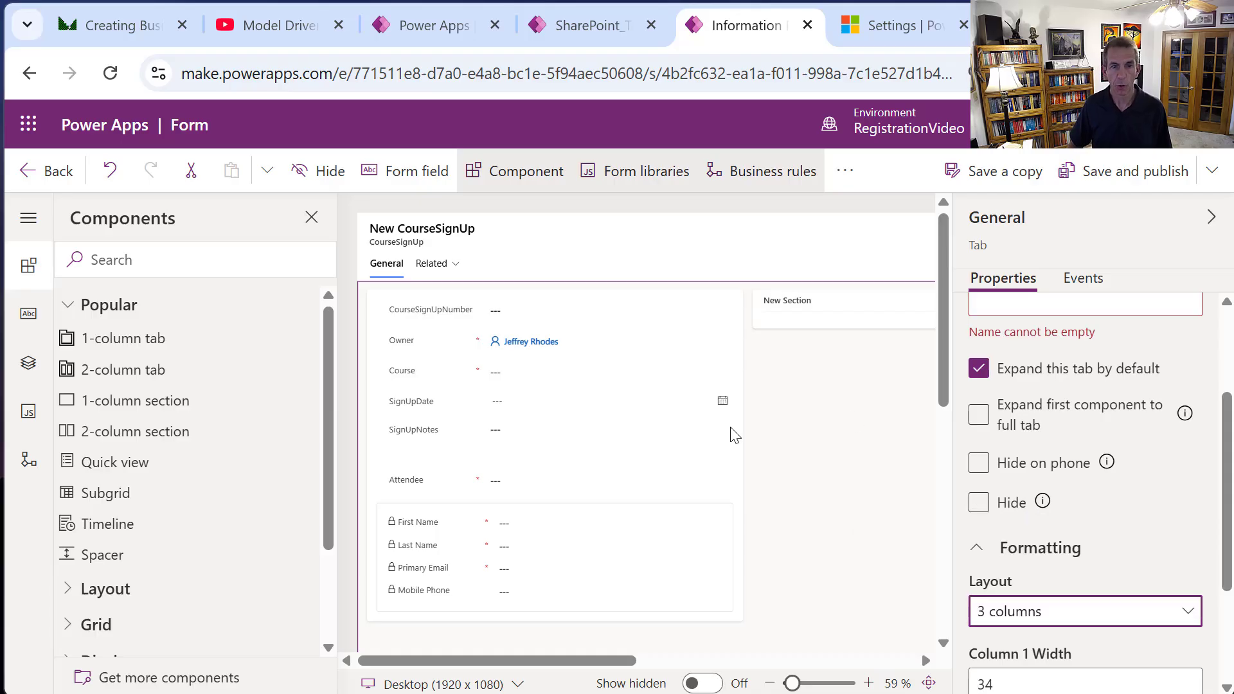
pyautogui.click(791, 311)
pyautogui.moveTo(1057, 385); pyautogui.dragTo(987, 385)
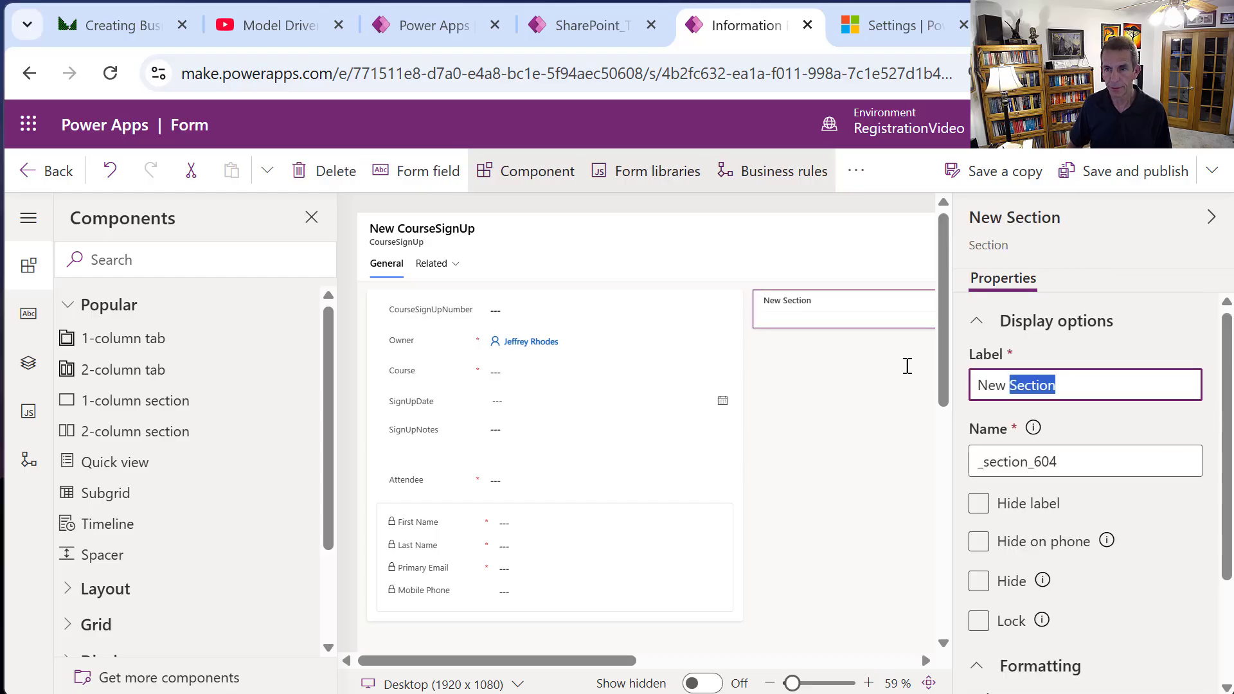
pyautogui.press('BackSpace')
pyautogui.press('BackSpace')
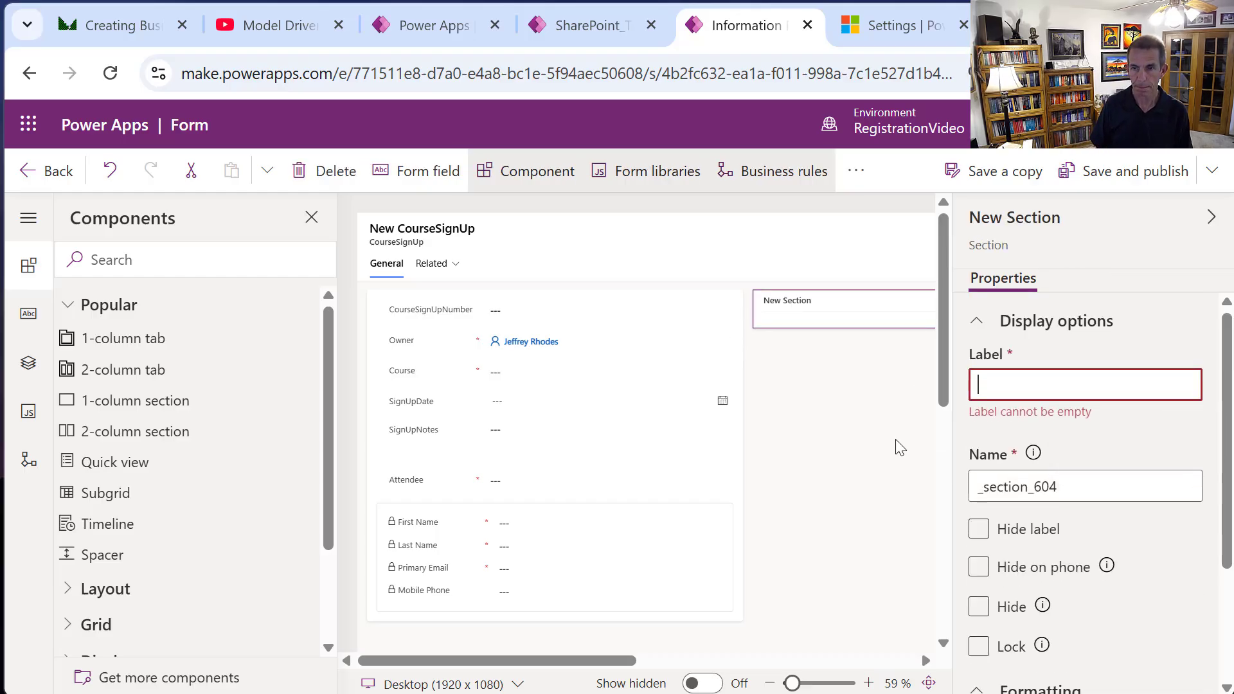
pyautogui.write('Course')
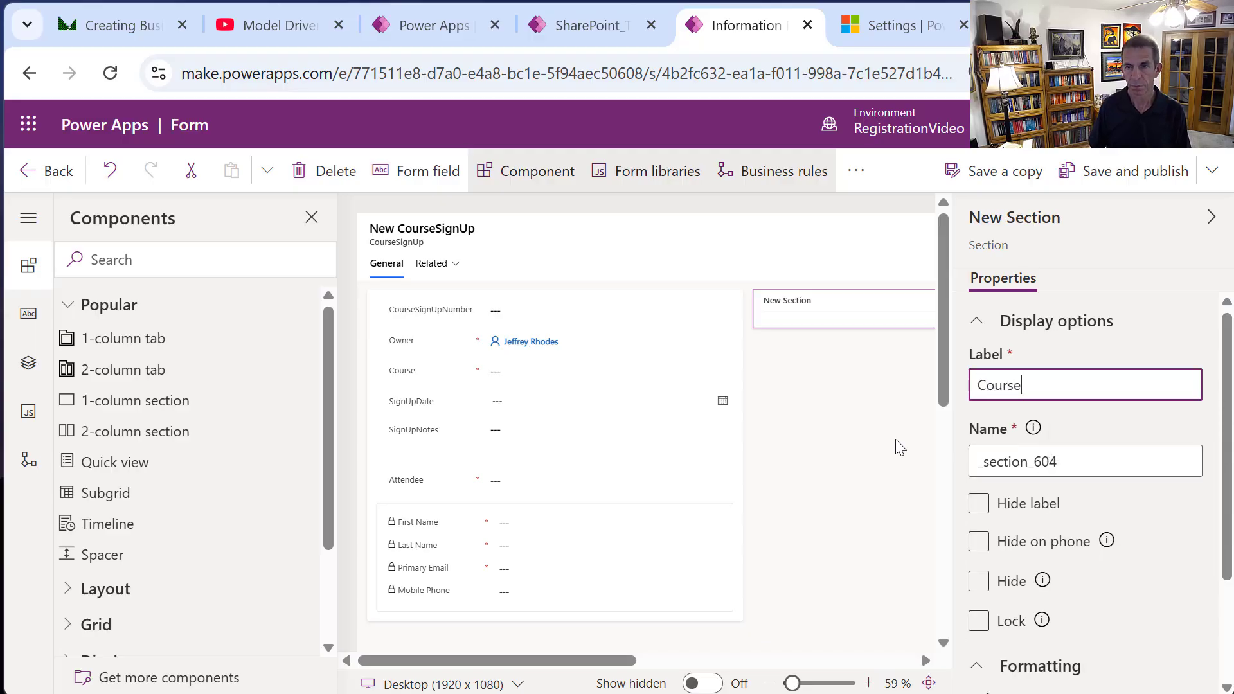
pyautogui.click(795, 310)
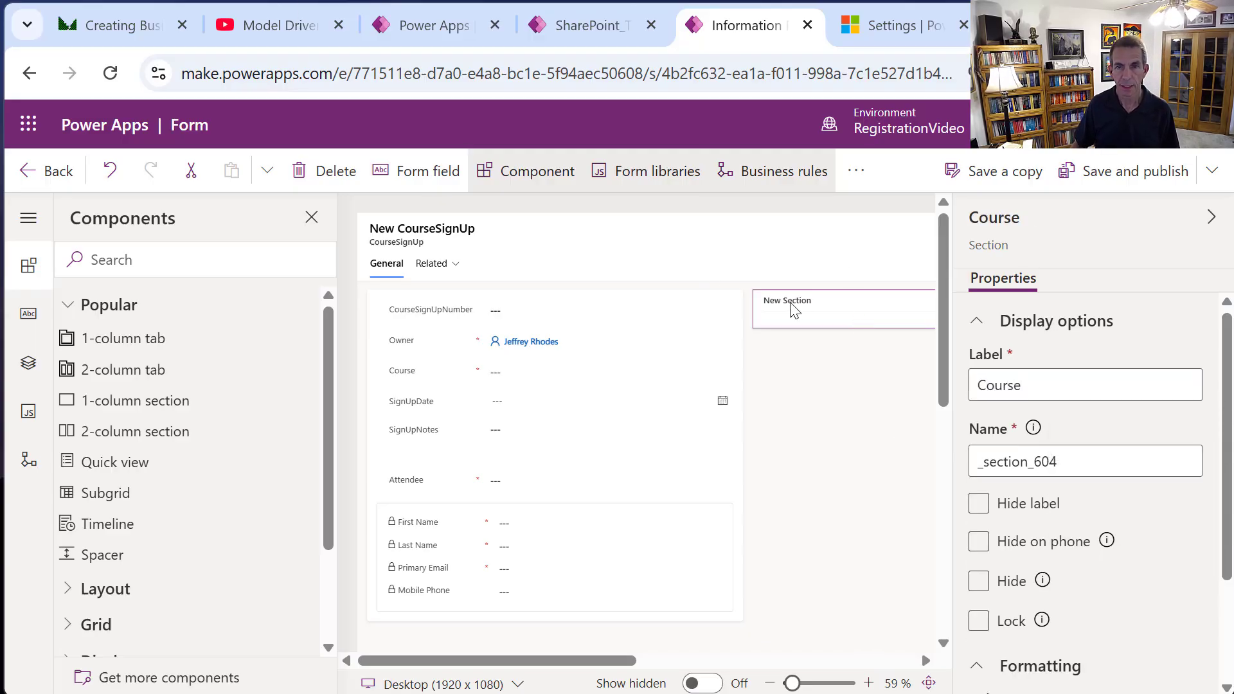
# Add a Quick view to the Course section using the Course lookup and the Courses Quick View form.
pyautogui.click(190, 264)
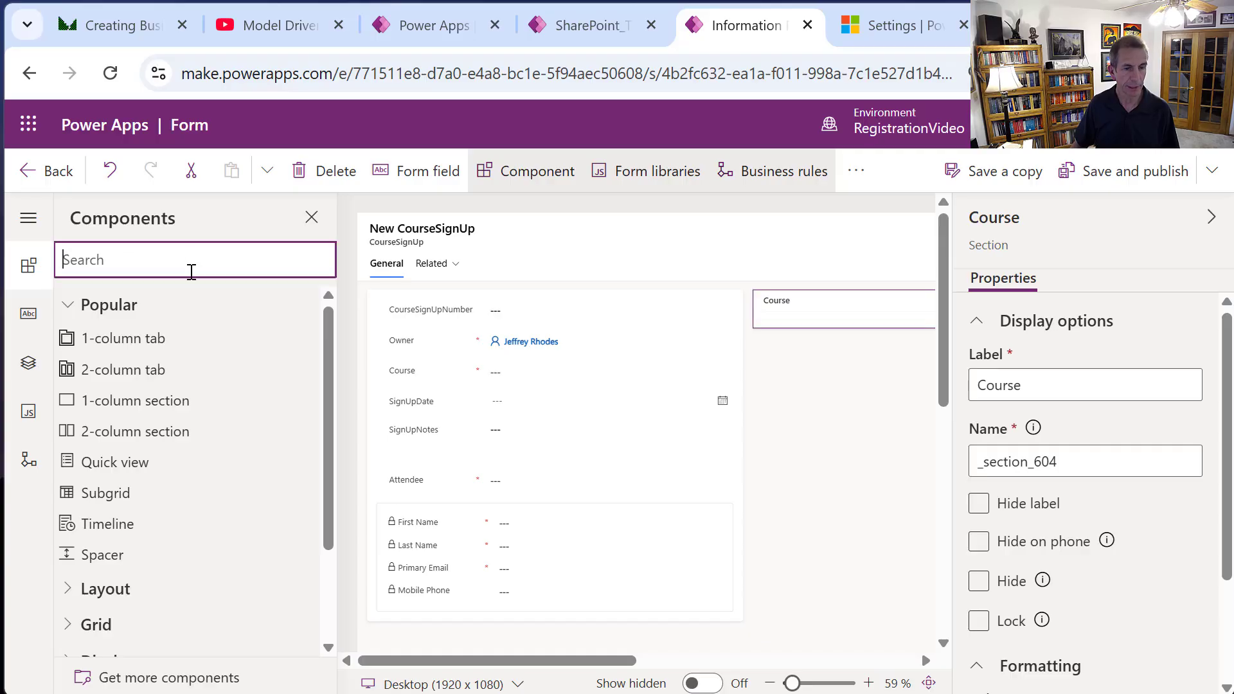
pyautogui.write('quick')
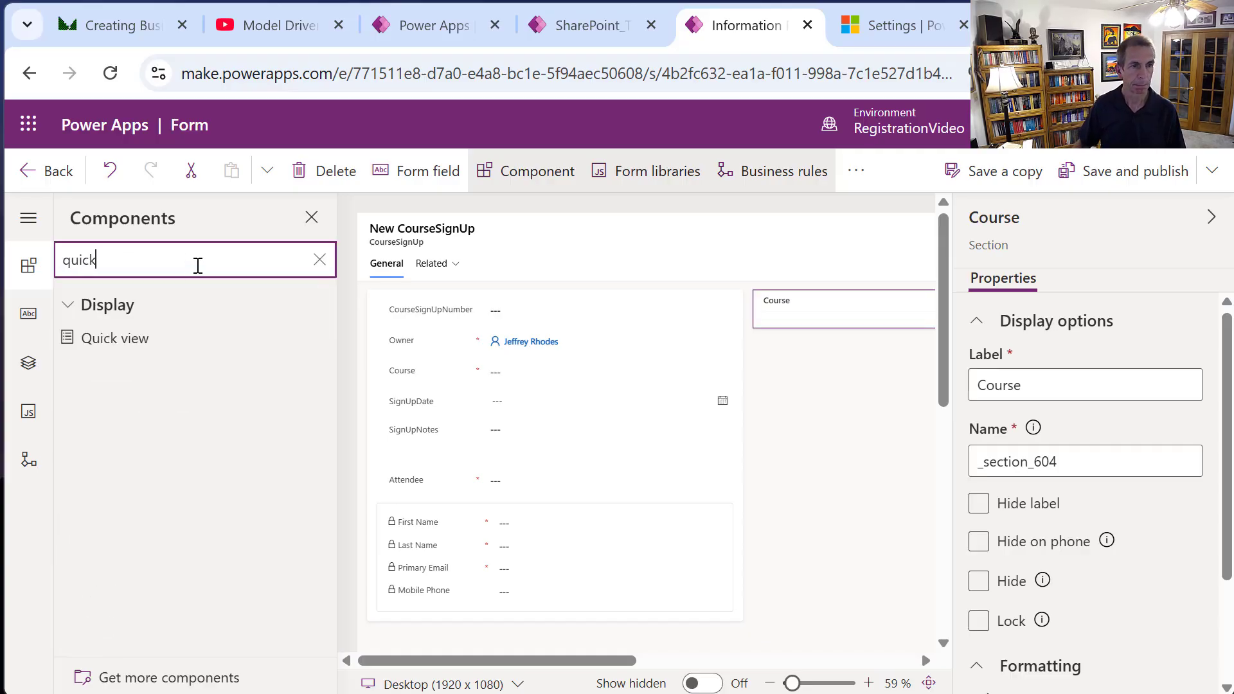
pyautogui.moveTo(166, 338); pyautogui.dragTo(821, 311)
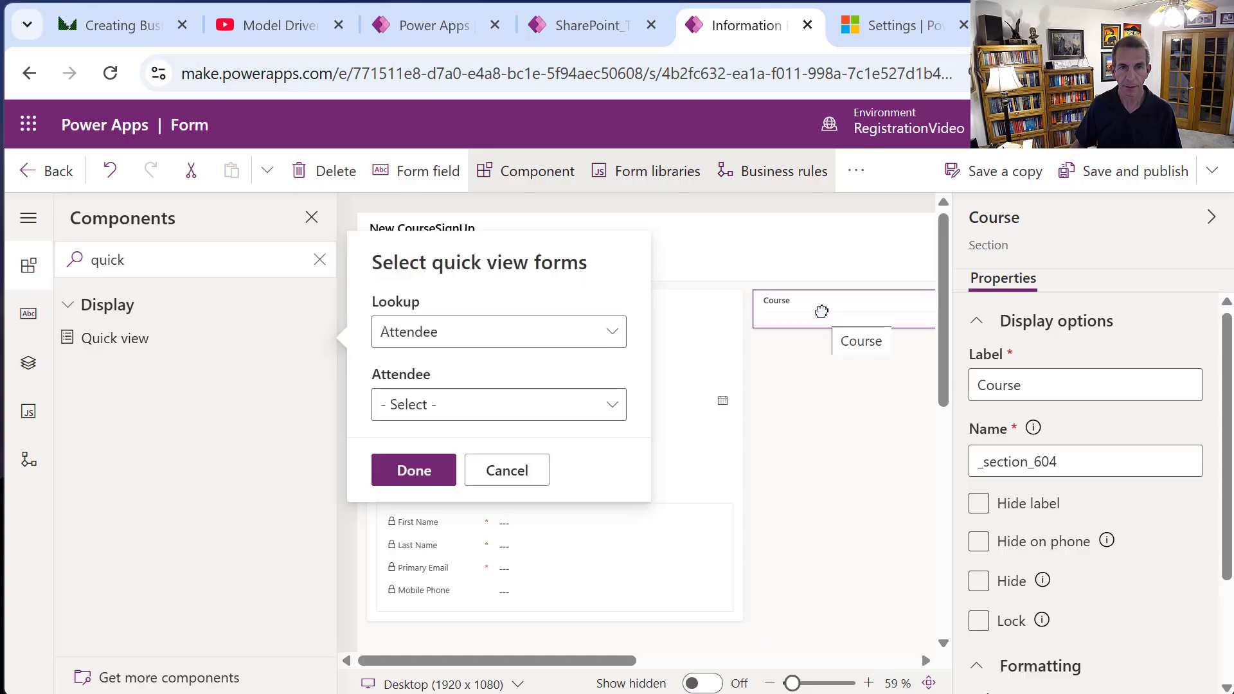
pyautogui.click(592, 335)
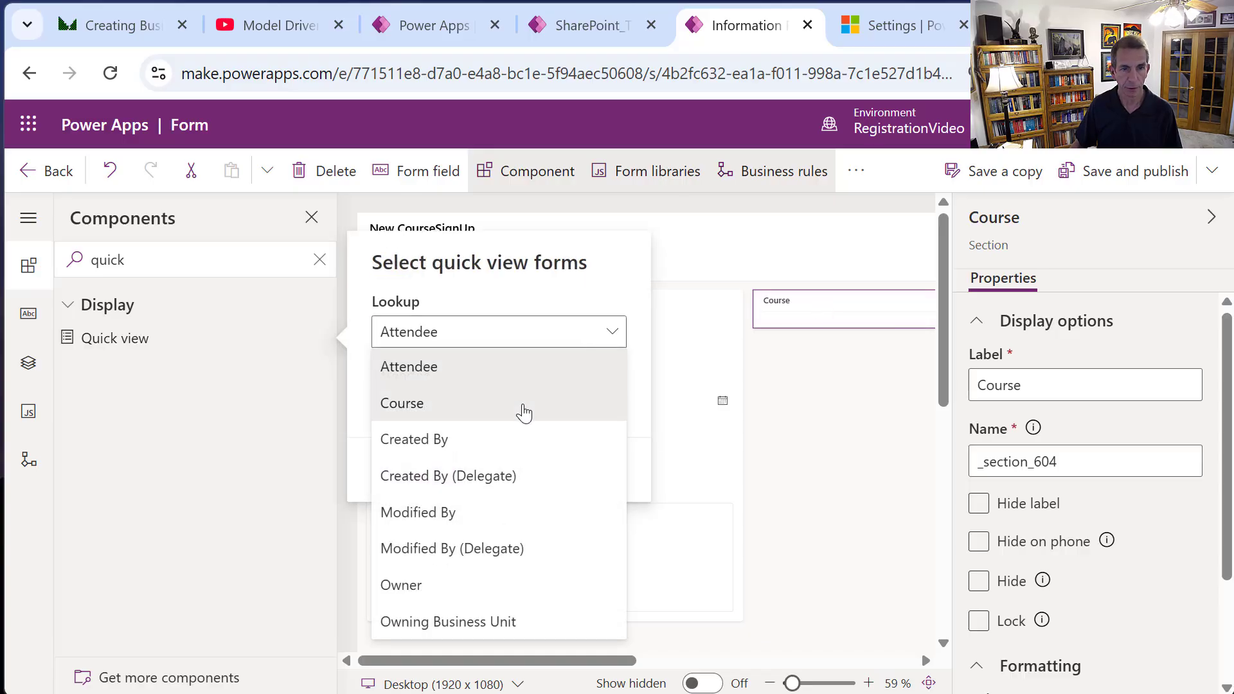
pyautogui.click(524, 405)
pyautogui.click(523, 407)
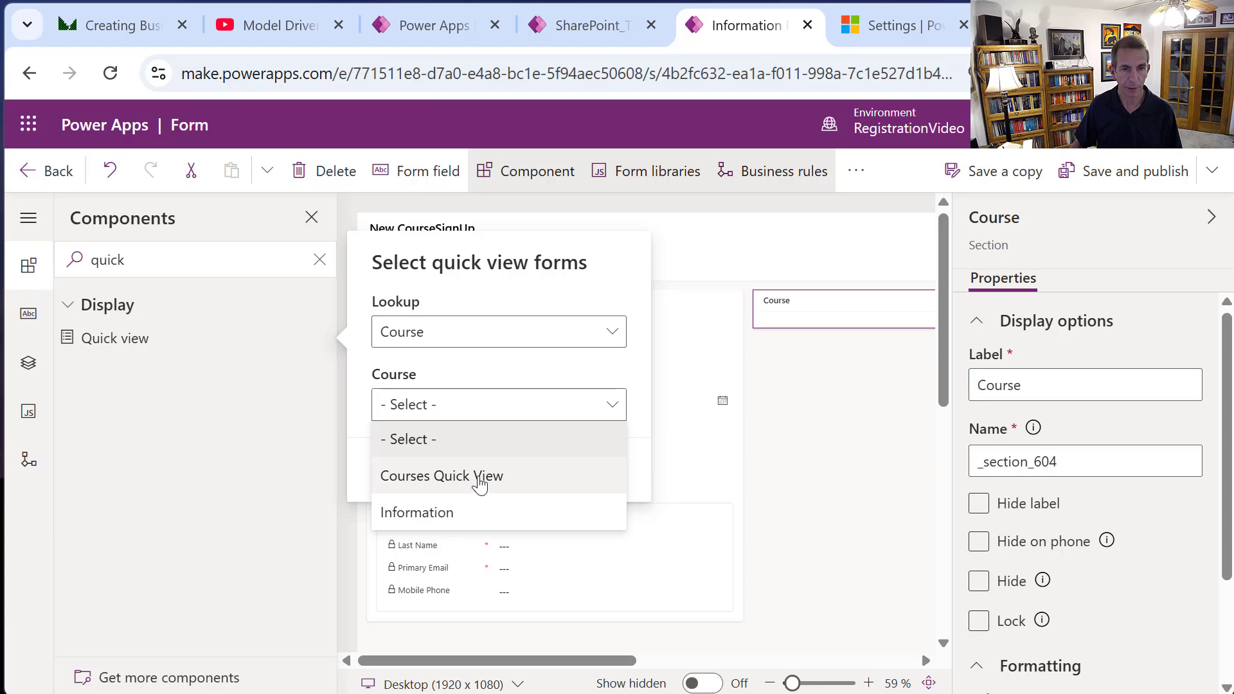
pyautogui.click(479, 481)
pyautogui.click(415, 470)
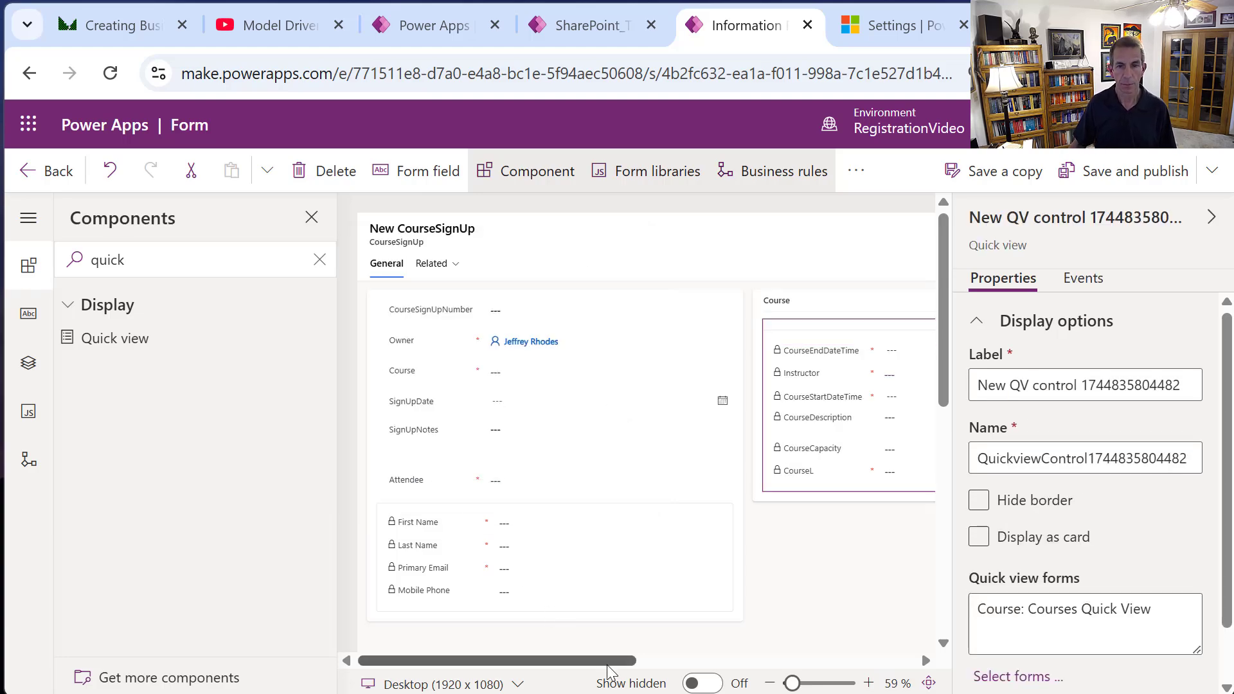
pyautogui.moveTo(596, 651); pyautogui.dragTo(765, 637)
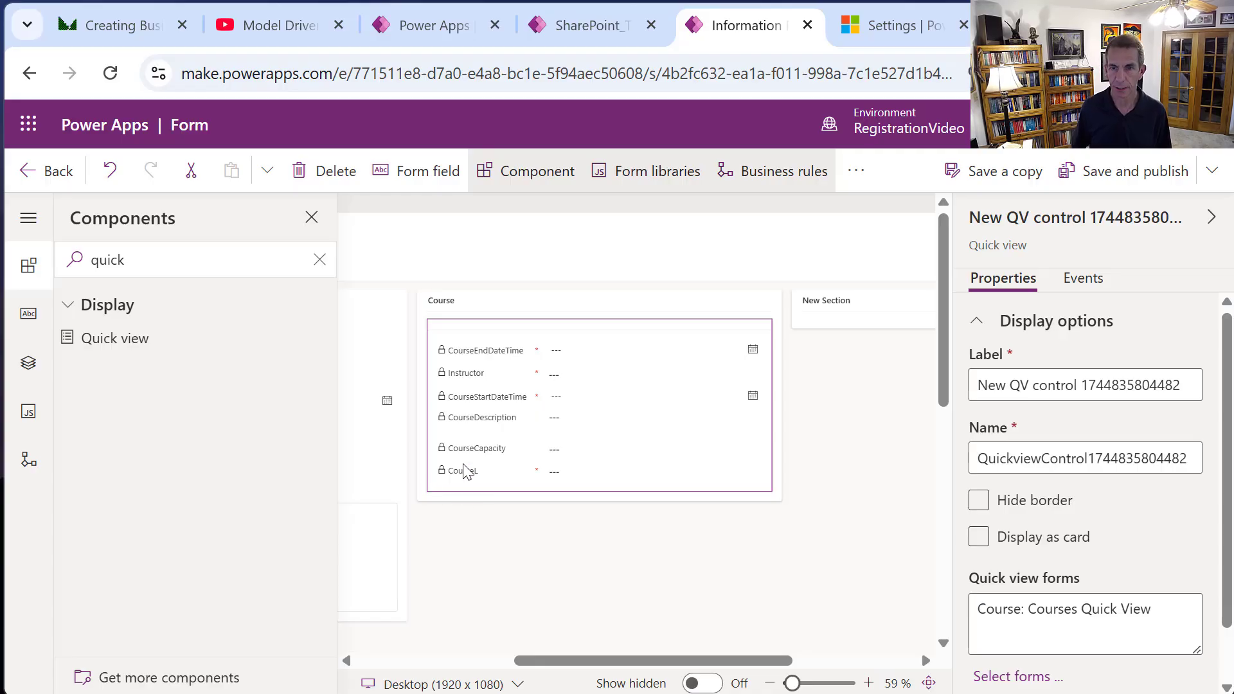
# Select the empty third section and search the components for 'time'.
pyautogui.click(864, 306)
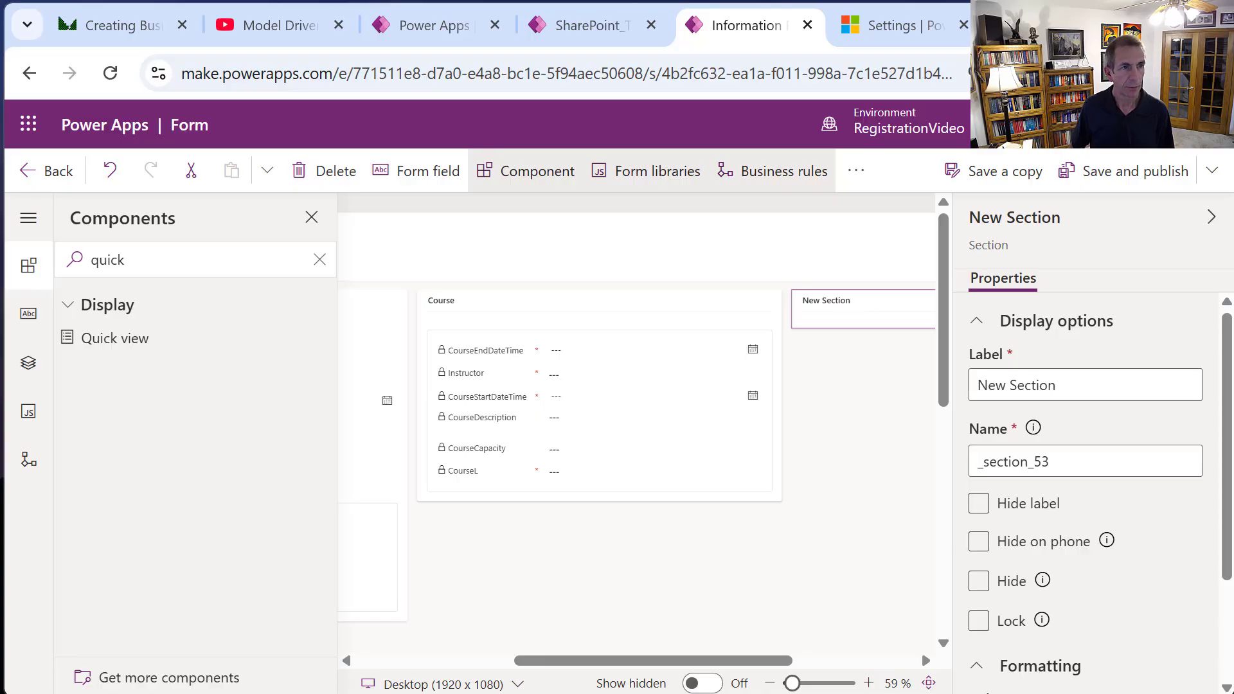
pyautogui.doubleClick(118, 259)
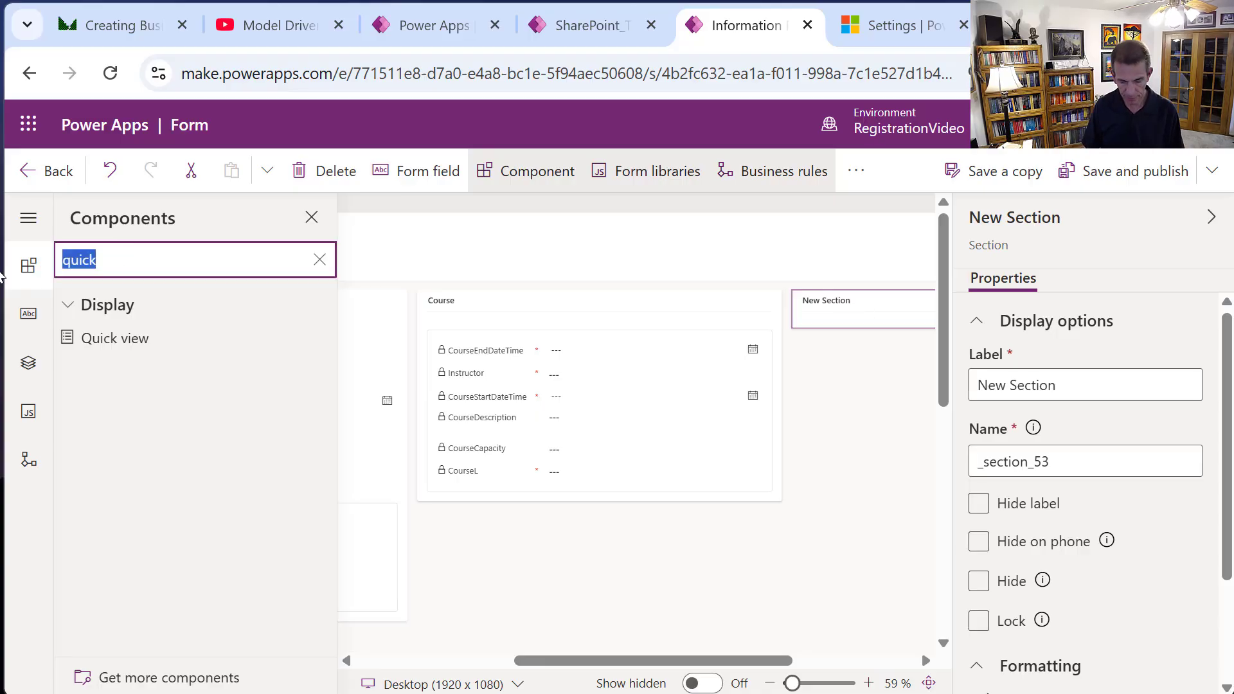
pyautogui.write('time')
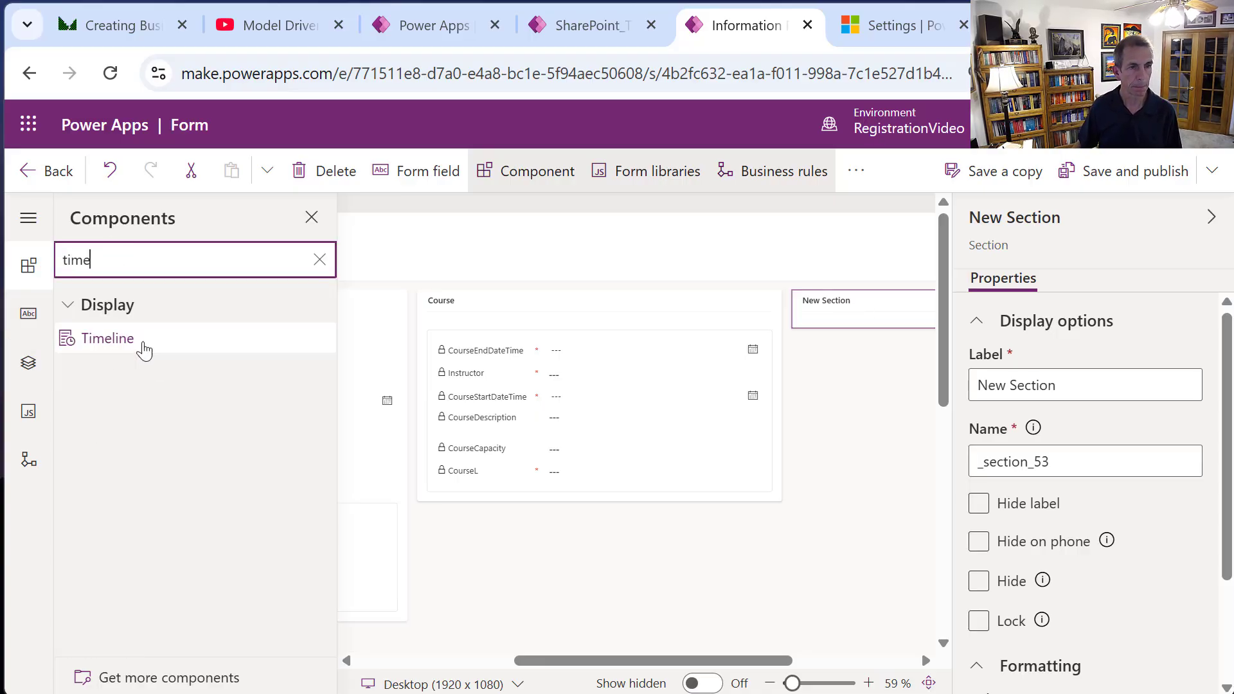
# Put a Timeline in the third-column section and hide that section's label.
pyautogui.moveTo(117, 342); pyautogui.dragTo(851, 312)
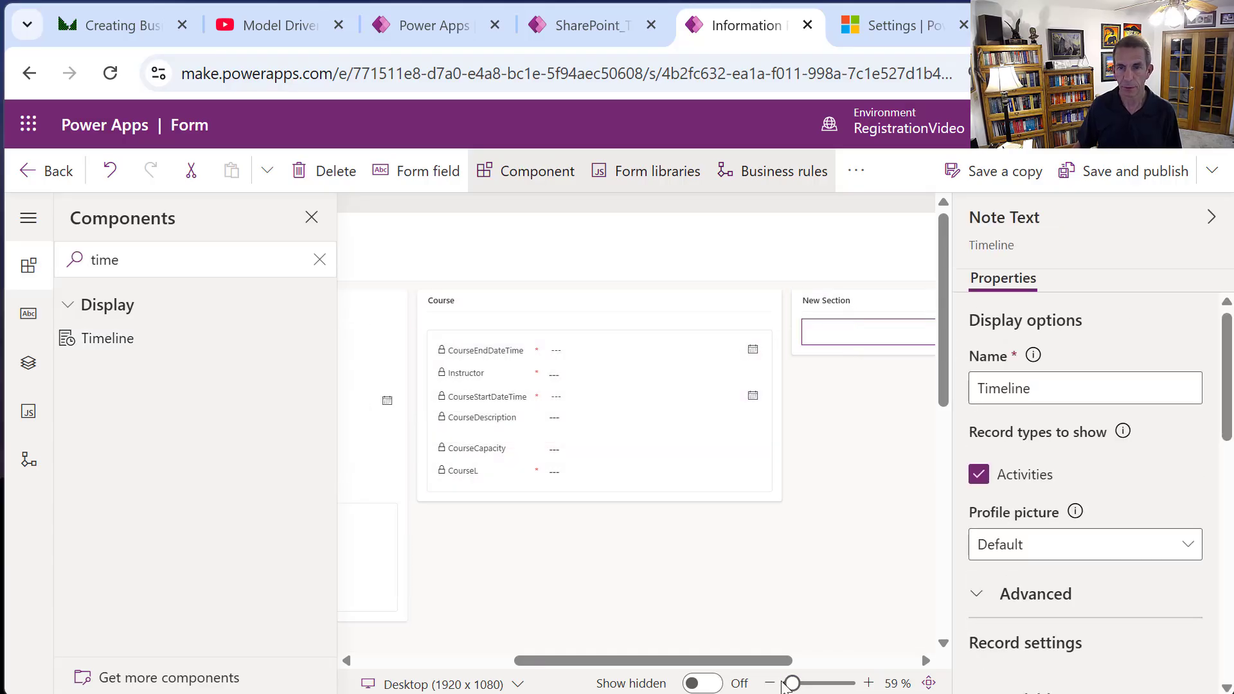
pyautogui.moveTo(766, 665); pyautogui.dragTo(885, 669)
pyautogui.click(668, 306)
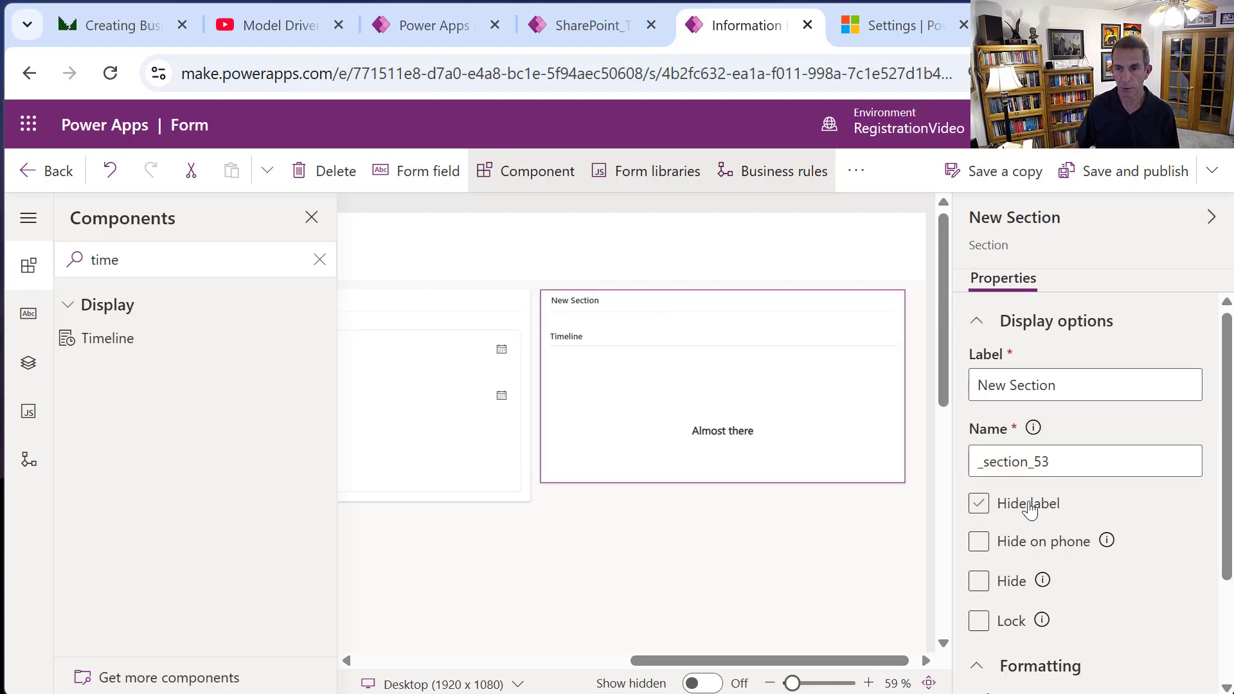
pyautogui.click(1009, 504)
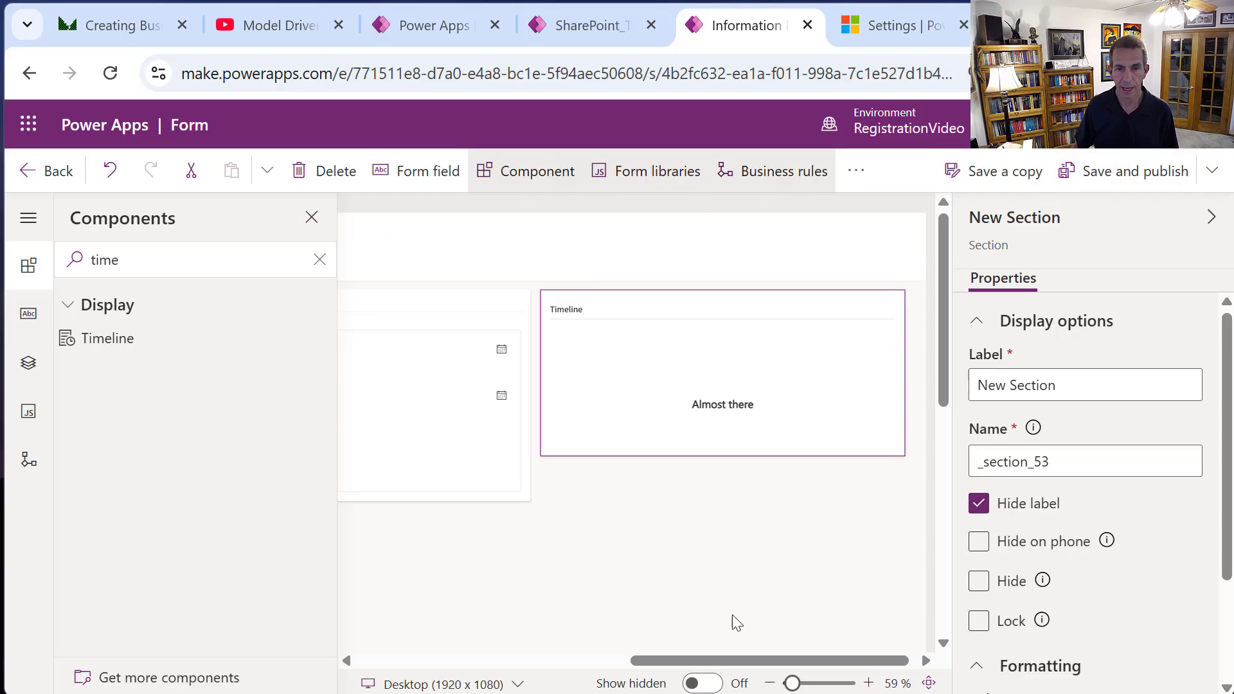
pyautogui.moveTo(674, 662); pyautogui.dragTo(207, 673)
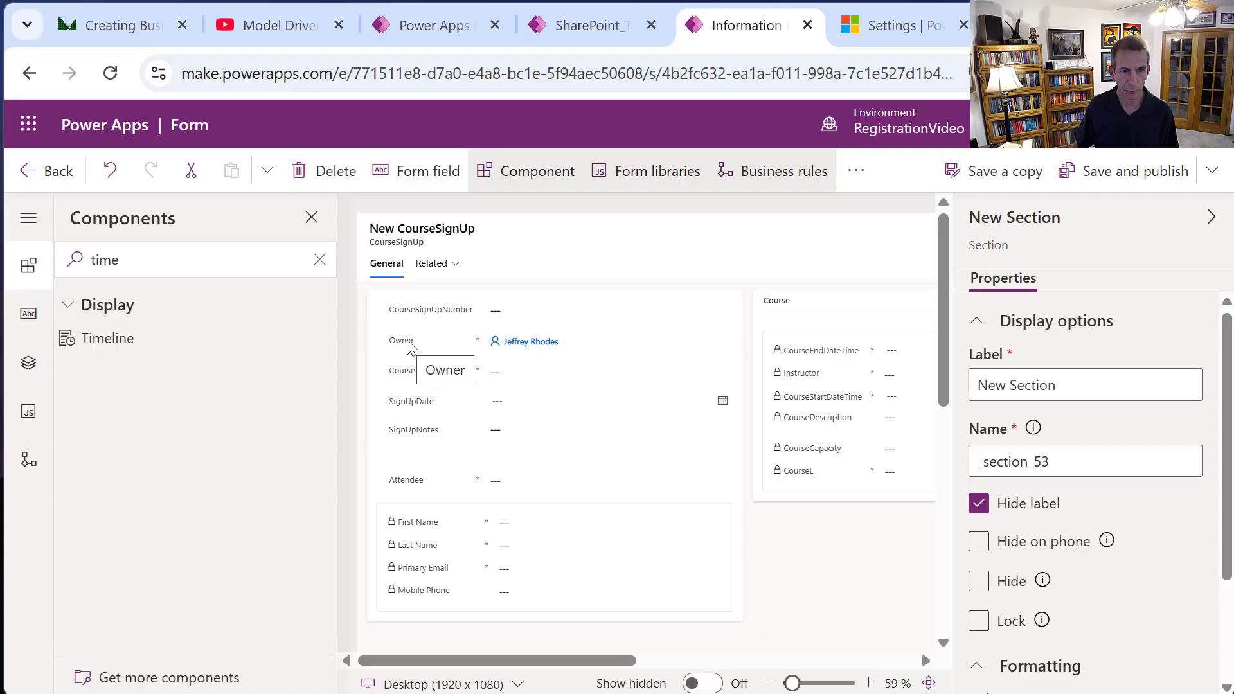
# Move Owner last, SignUpDate above Course, SignUpNotes below attendee details, then save and publish.
pyautogui.moveTo(410, 348); pyautogui.dragTo(410, 601)
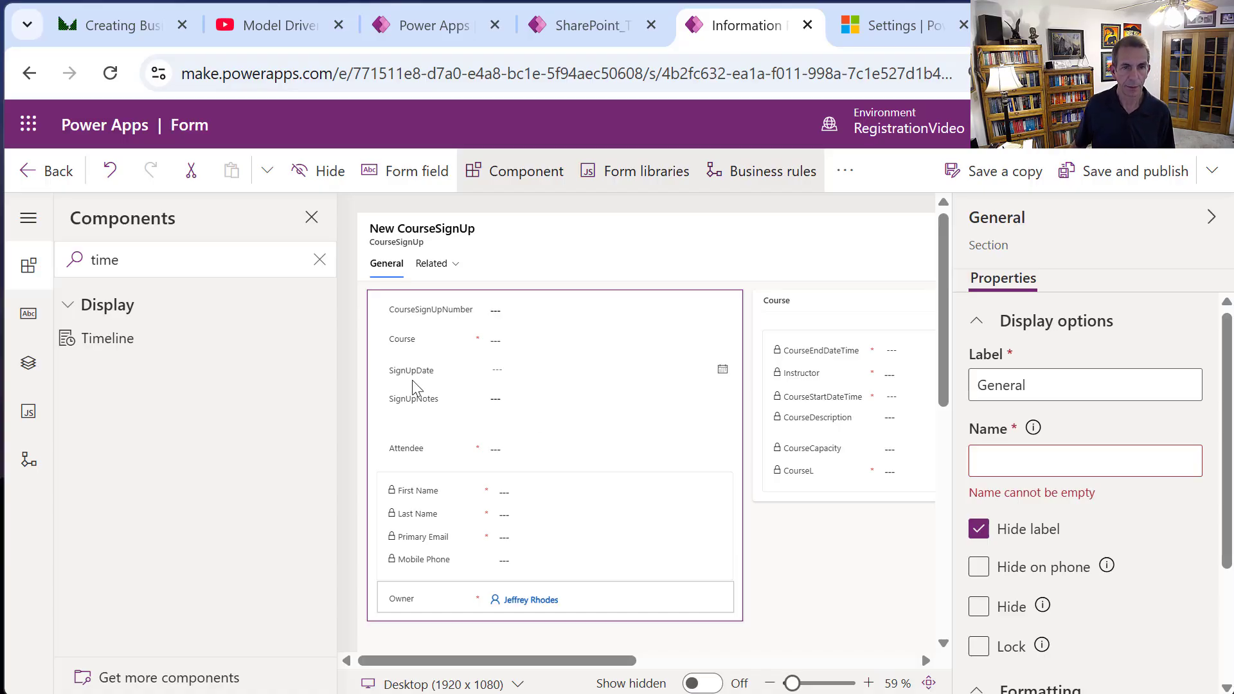
pyautogui.moveTo(415, 376); pyautogui.dragTo(407, 332)
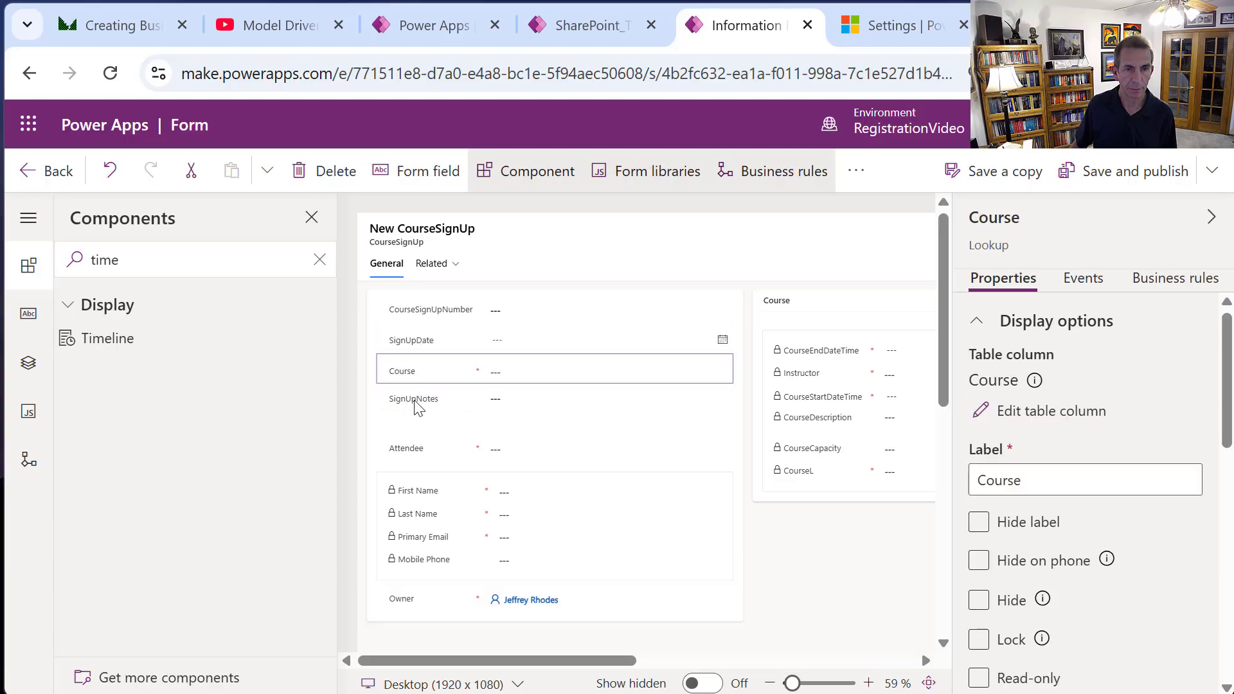
pyautogui.moveTo(413, 405); pyautogui.dragTo(416, 572)
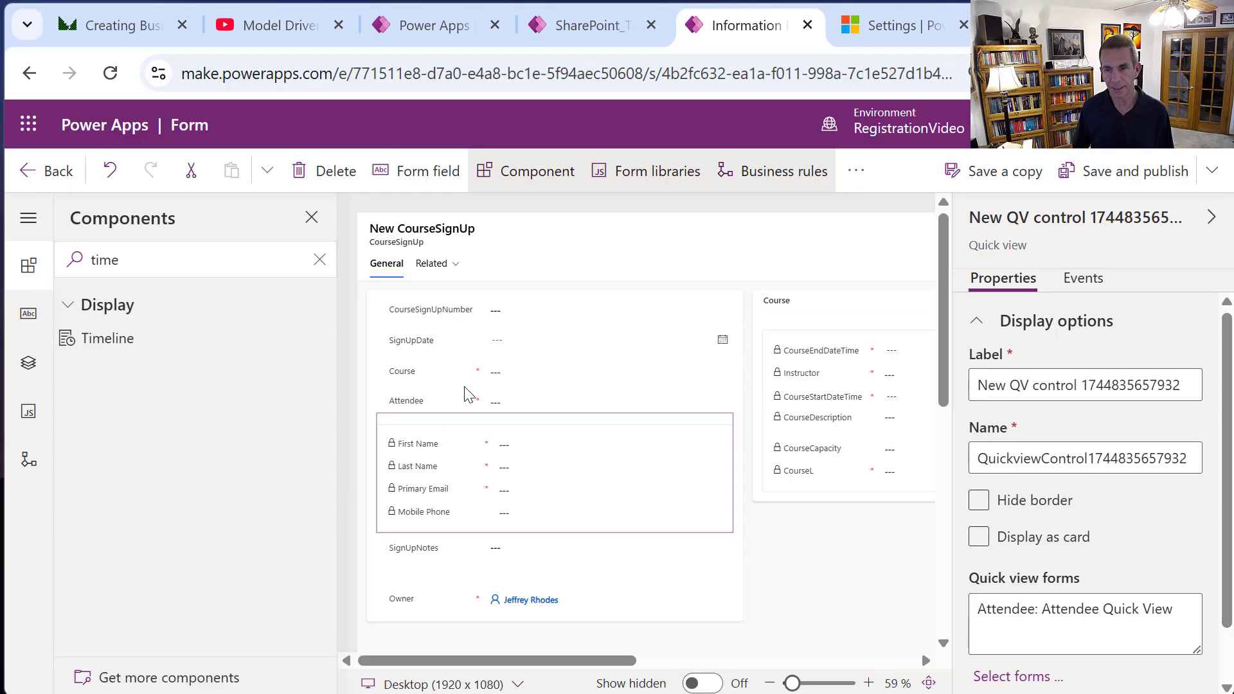
pyautogui.click(1136, 171)
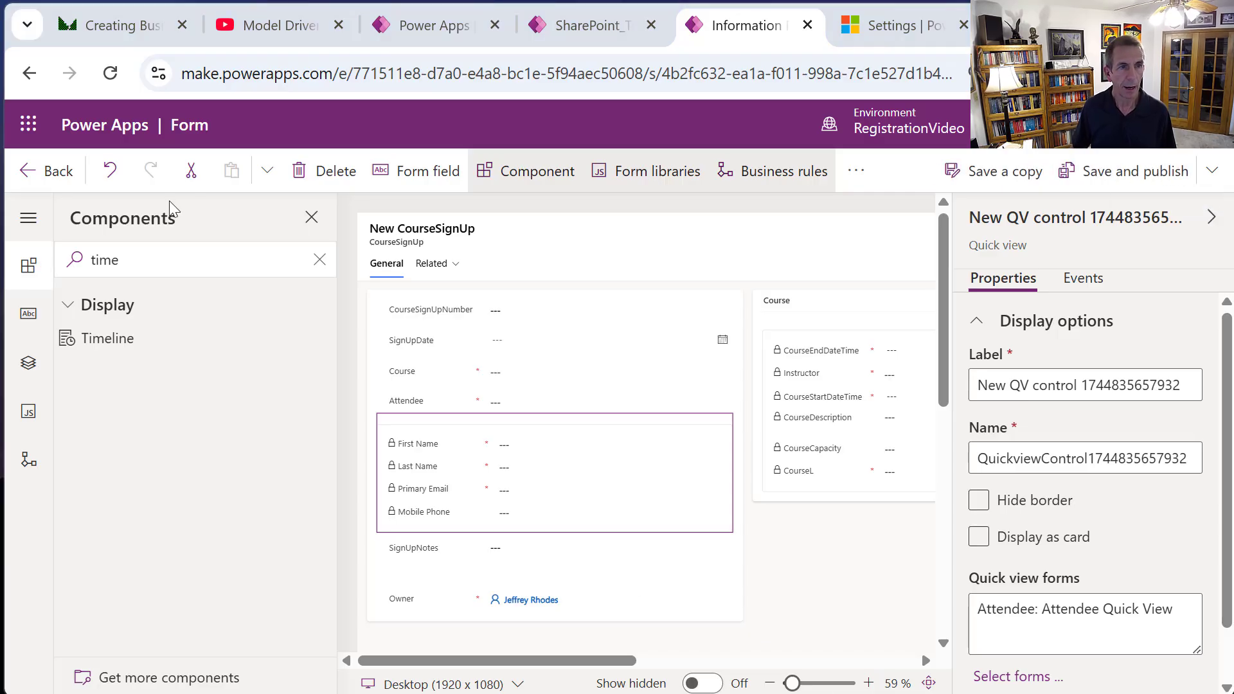
pyautogui.click(71, 174)
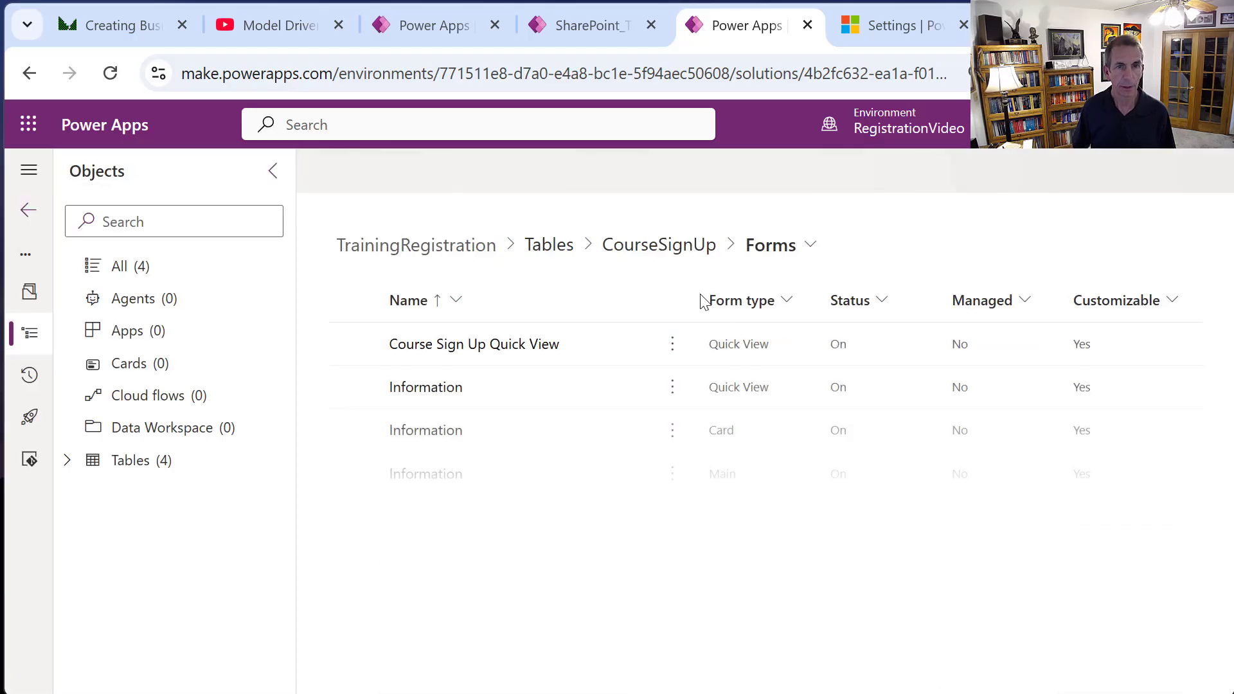
# Open the Course table's main Information form from the solution's tables.
pyautogui.click(543, 256)
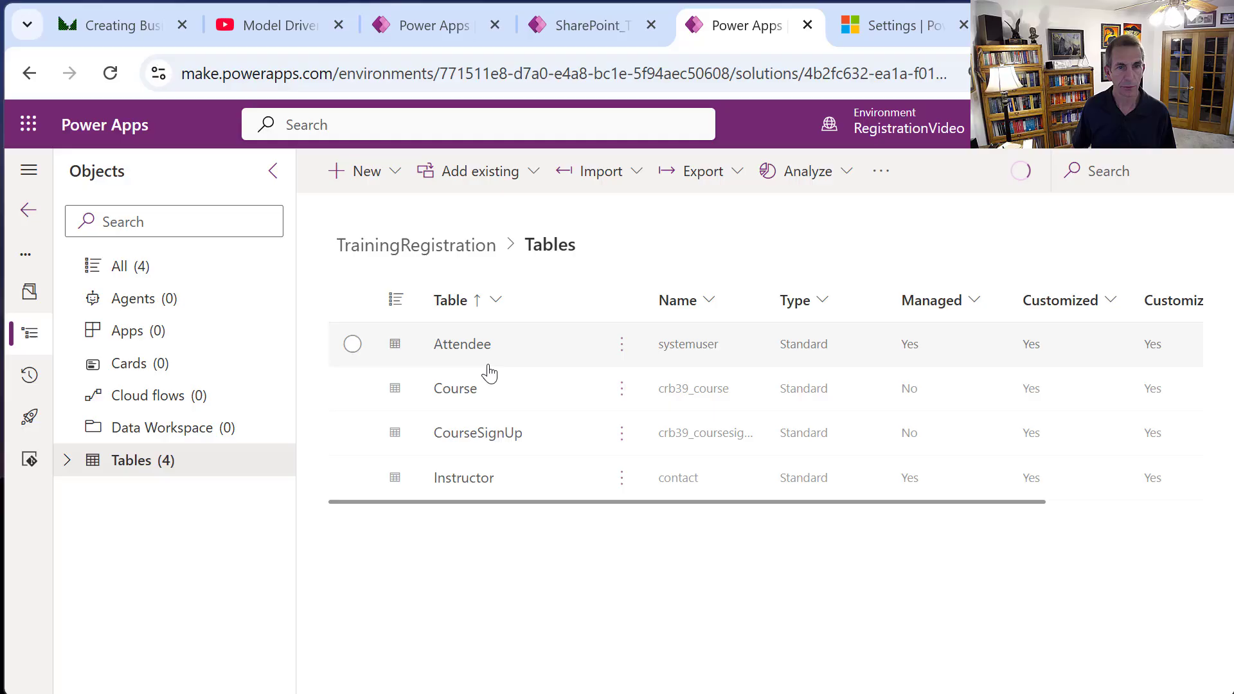
pyautogui.click(454, 390)
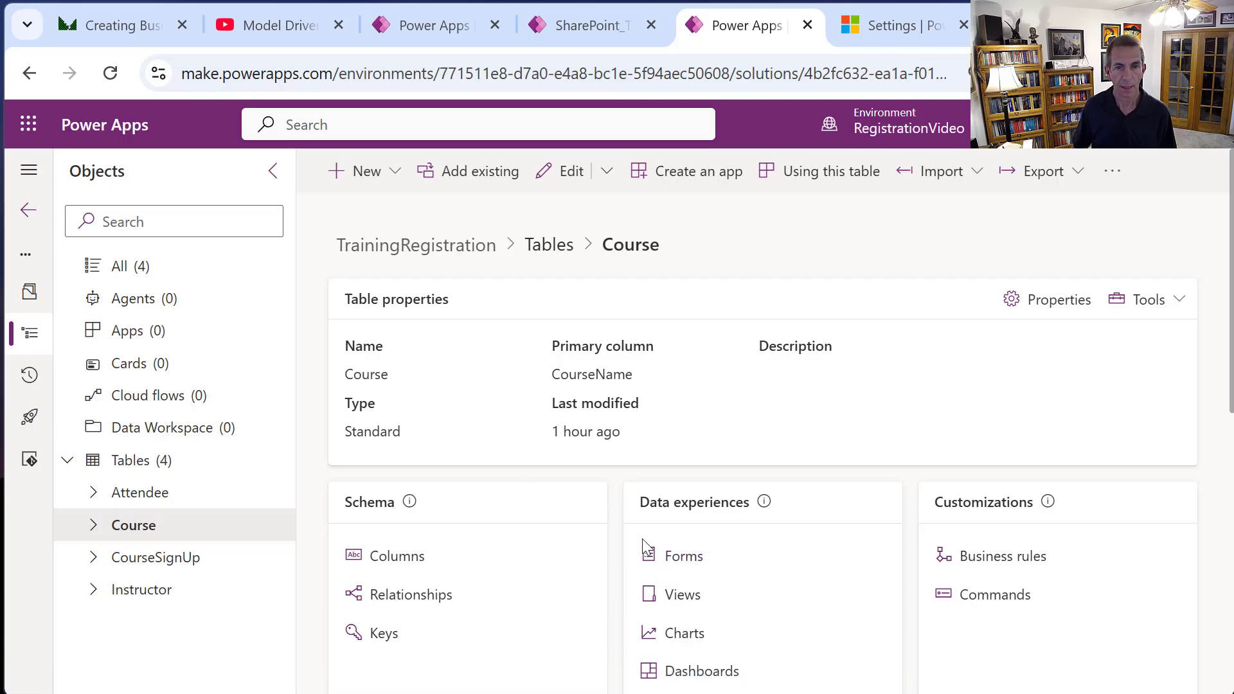
pyautogui.click(684, 557)
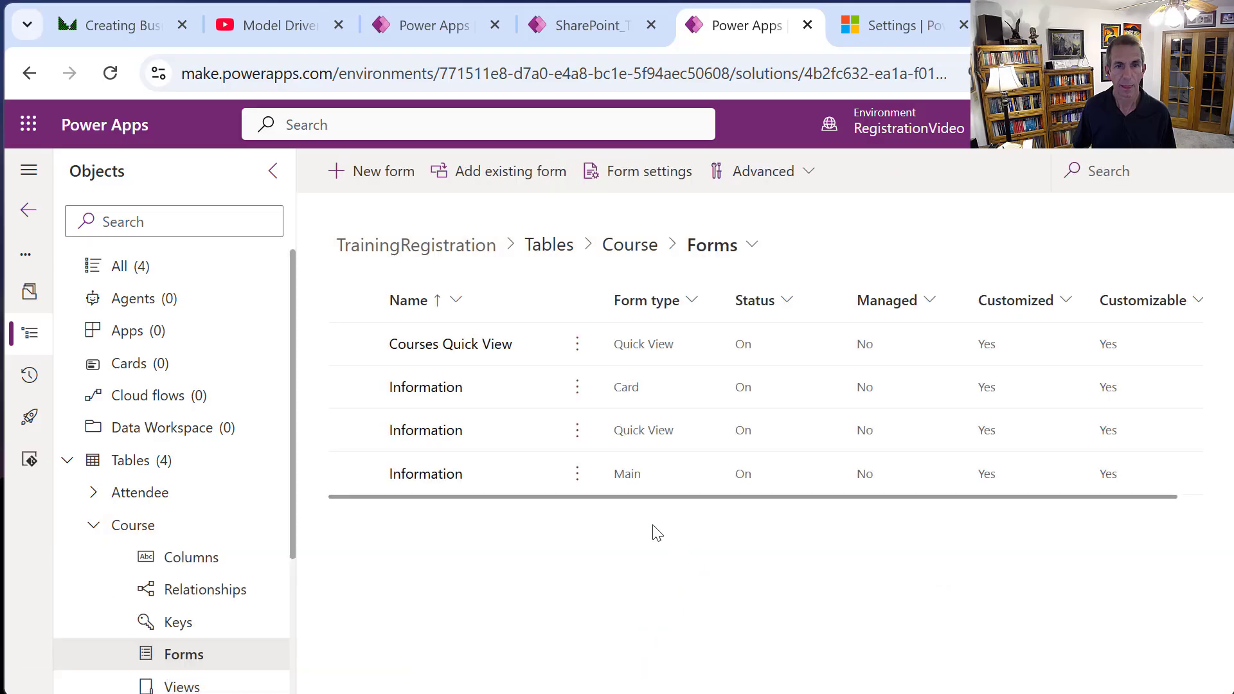
pyautogui.click(428, 483)
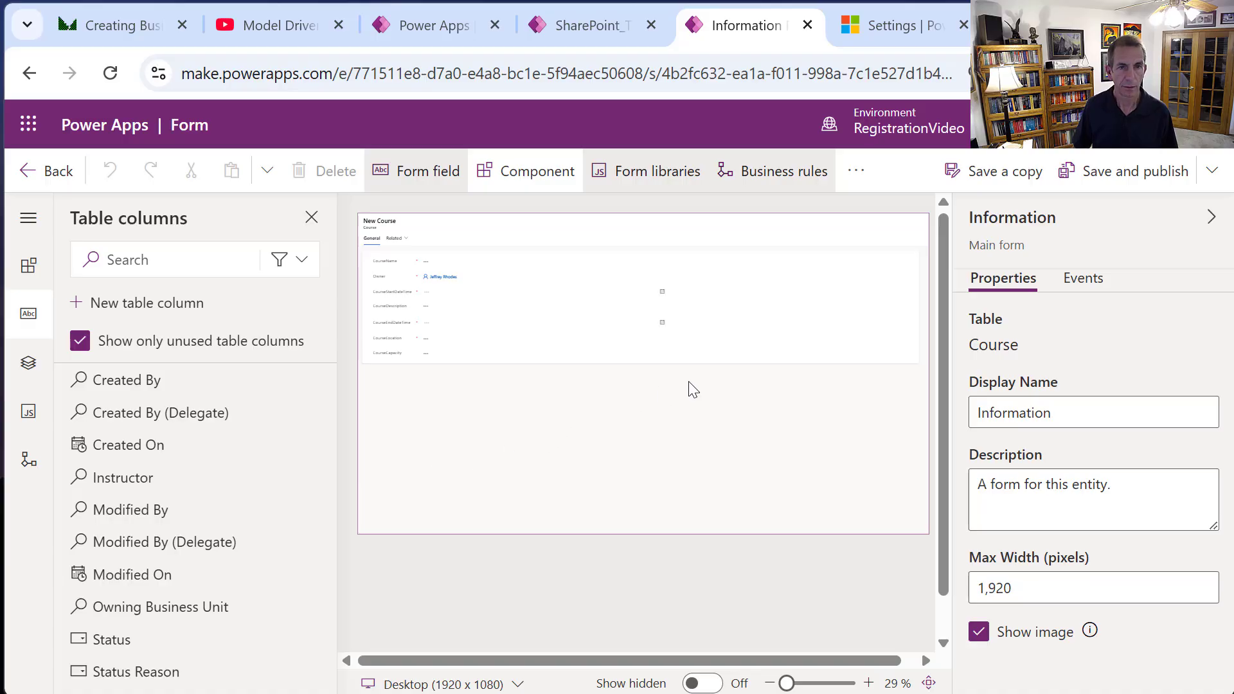
# Move Owner to the bottom and add the Instructor column just above it.
pyautogui.click(869, 683)
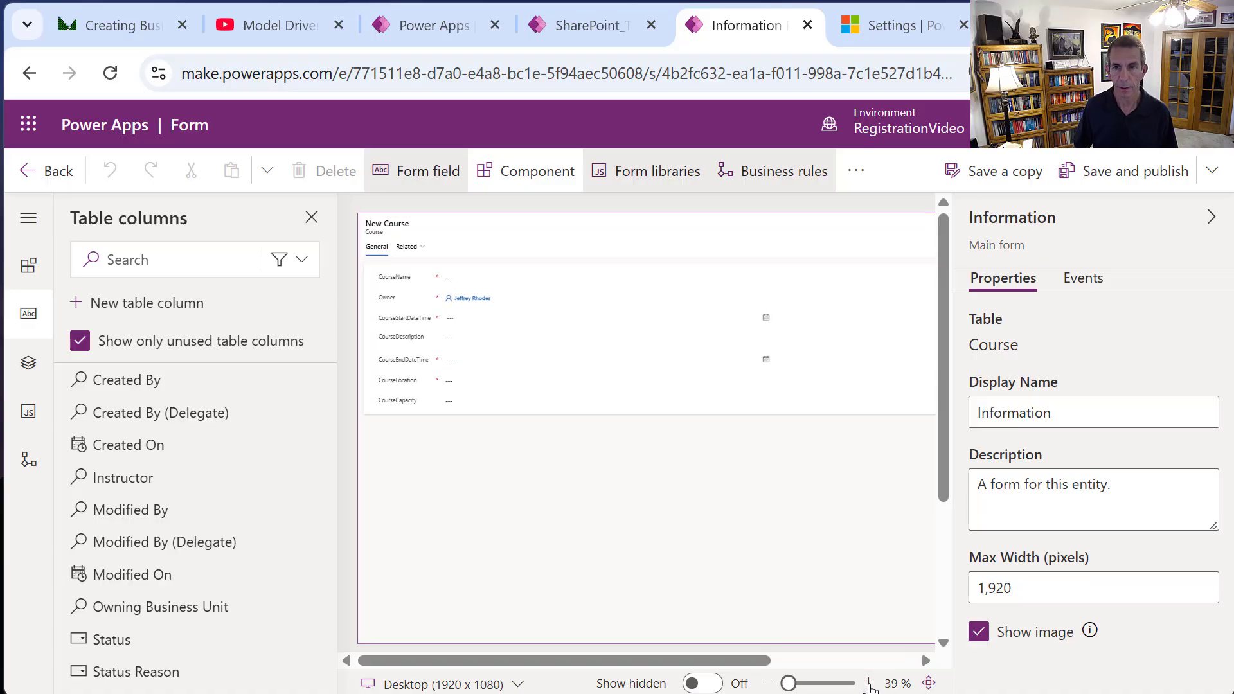
pyautogui.click(869, 683)
pyautogui.click(869, 683)
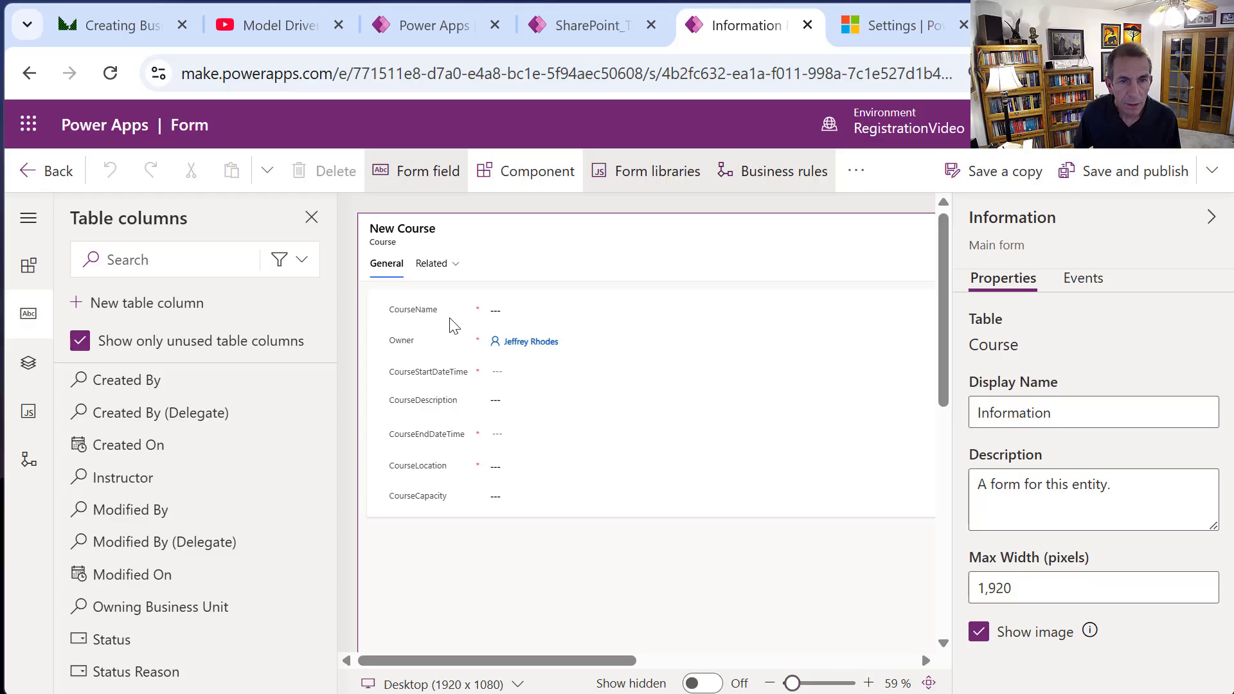
pyautogui.moveTo(394, 348); pyautogui.dragTo(421, 503)
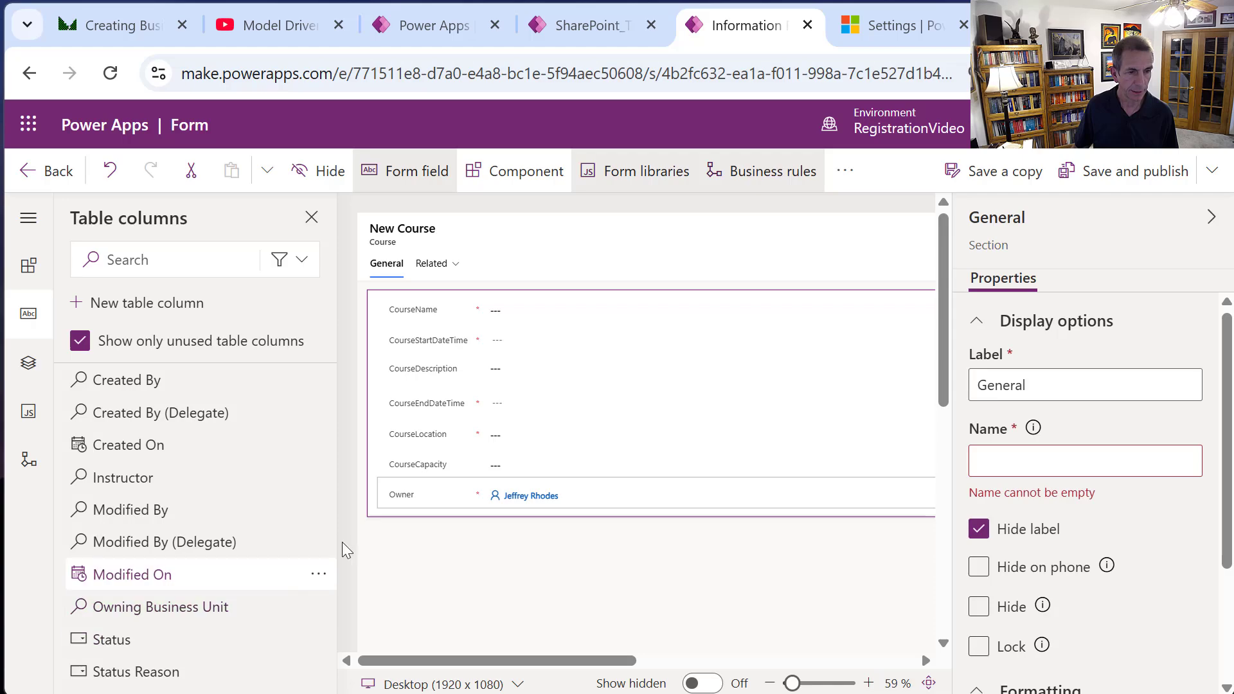
pyautogui.click(78, 477)
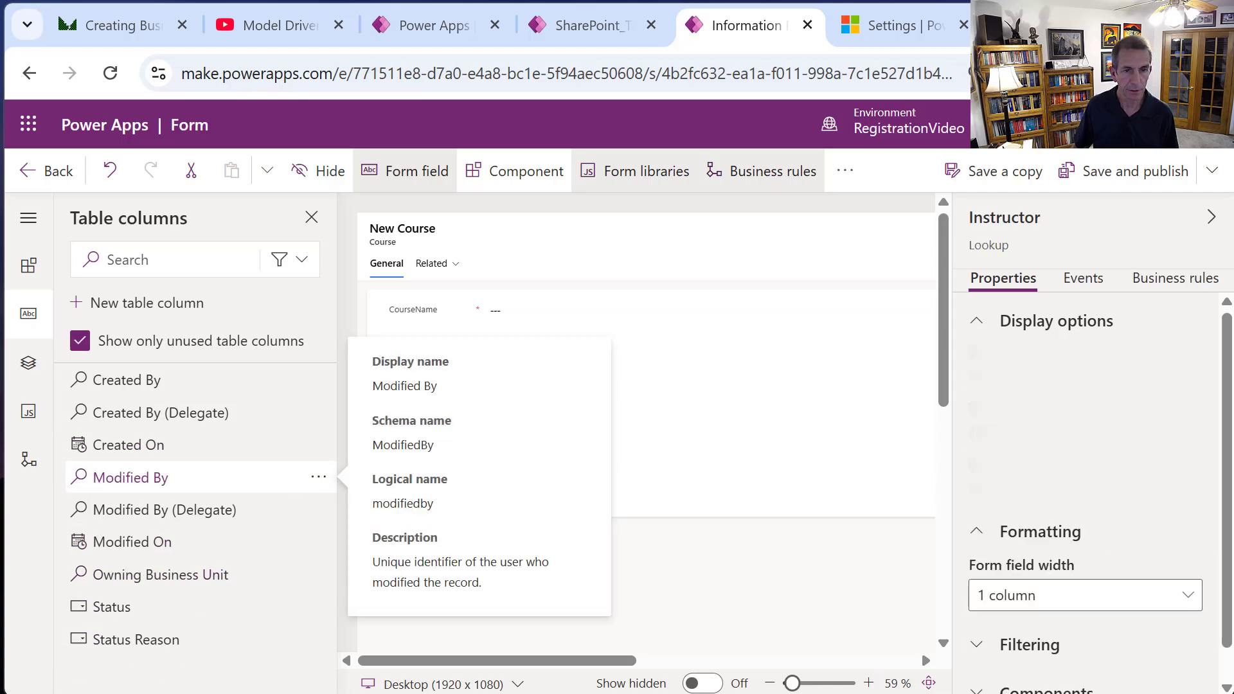
pyautogui.moveTo(433, 536); pyautogui.dragTo(448, 498)
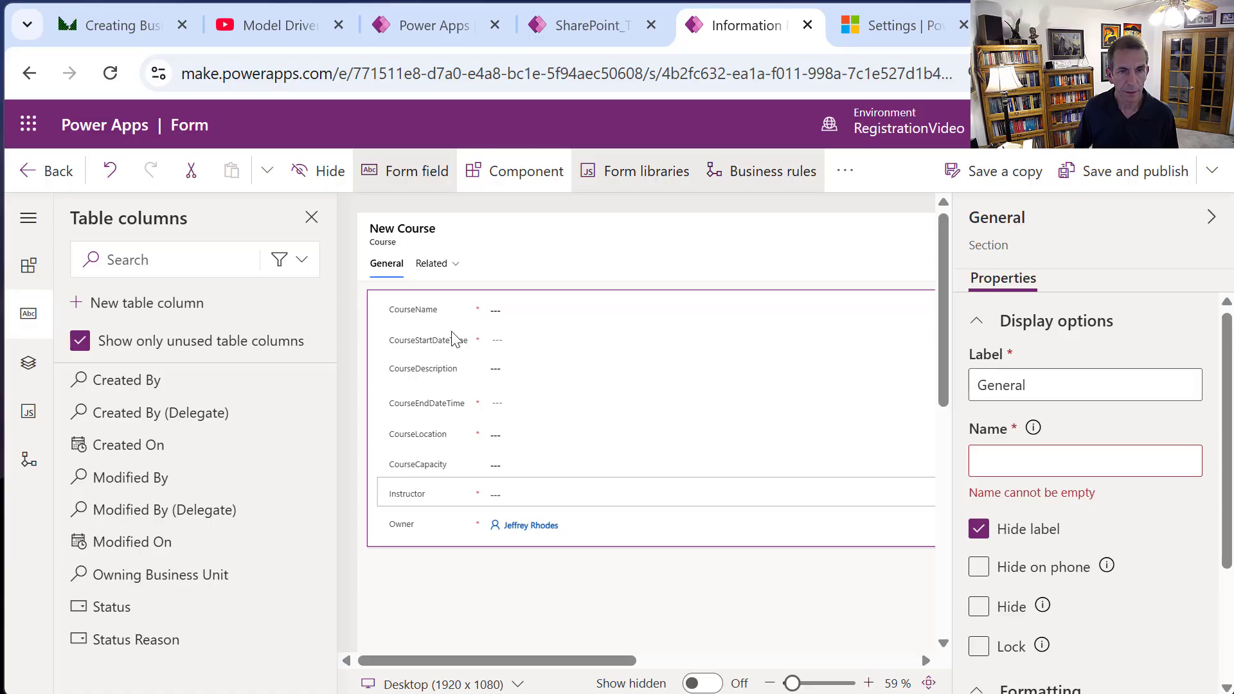
# Move CourseEndDateTime below CourseStartDateTime and CourseDescription below CourseName.
pyautogui.moveTo(455, 405); pyautogui.dragTo(447, 356)
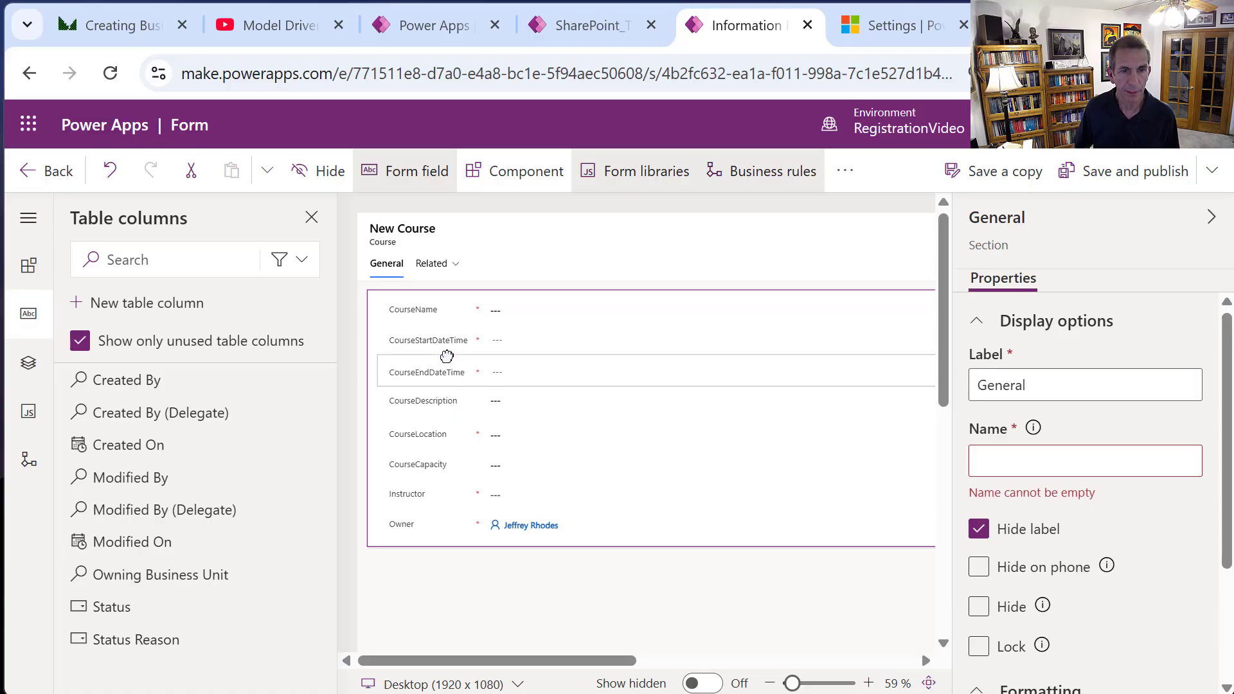
pyautogui.moveTo(420, 397); pyautogui.dragTo(449, 328)
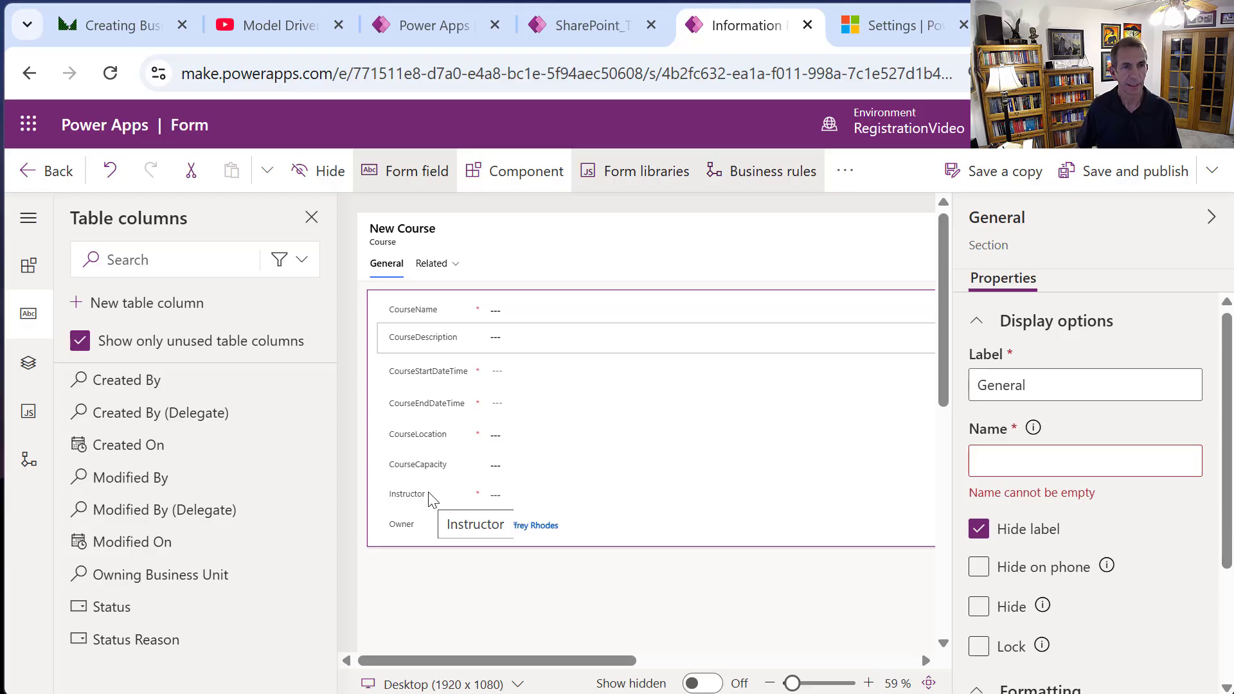
pyautogui.click(39, 275)
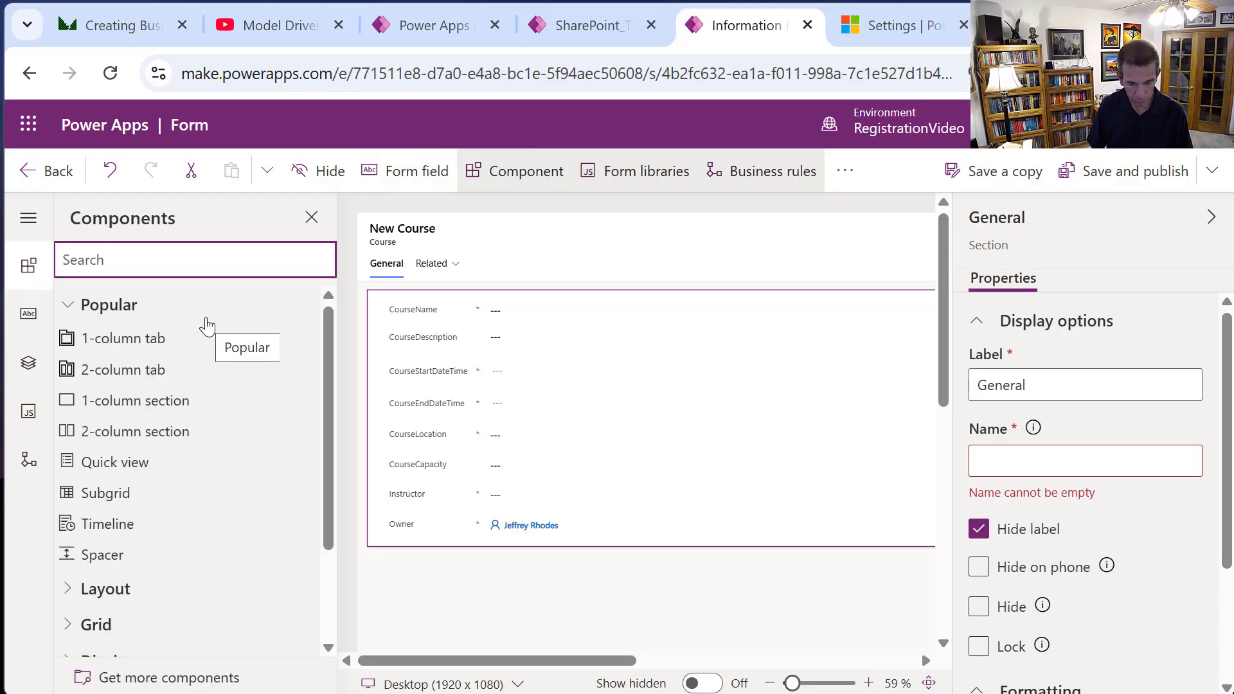
# Add an Instructor Quick View via the Instructor lookup below Instructor, then save and publish.
pyautogui.write('quic')
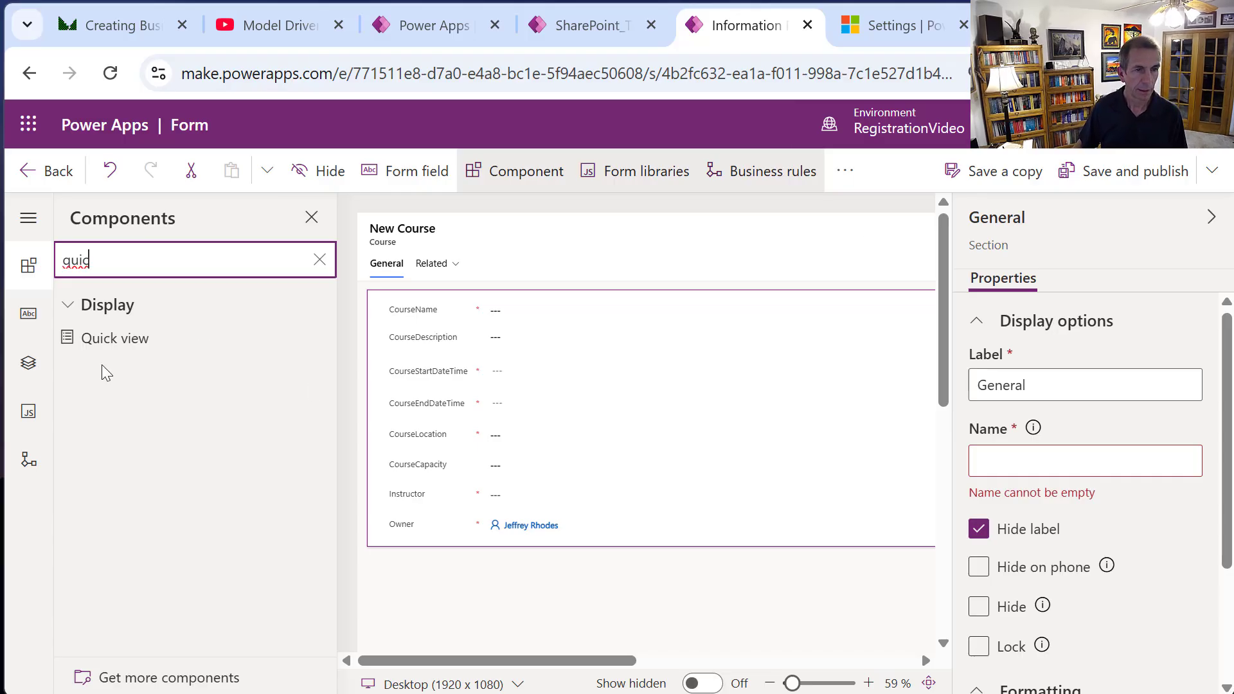
pyautogui.moveTo(82, 341); pyautogui.dragTo(599, 514)
pyautogui.click(585, 342)
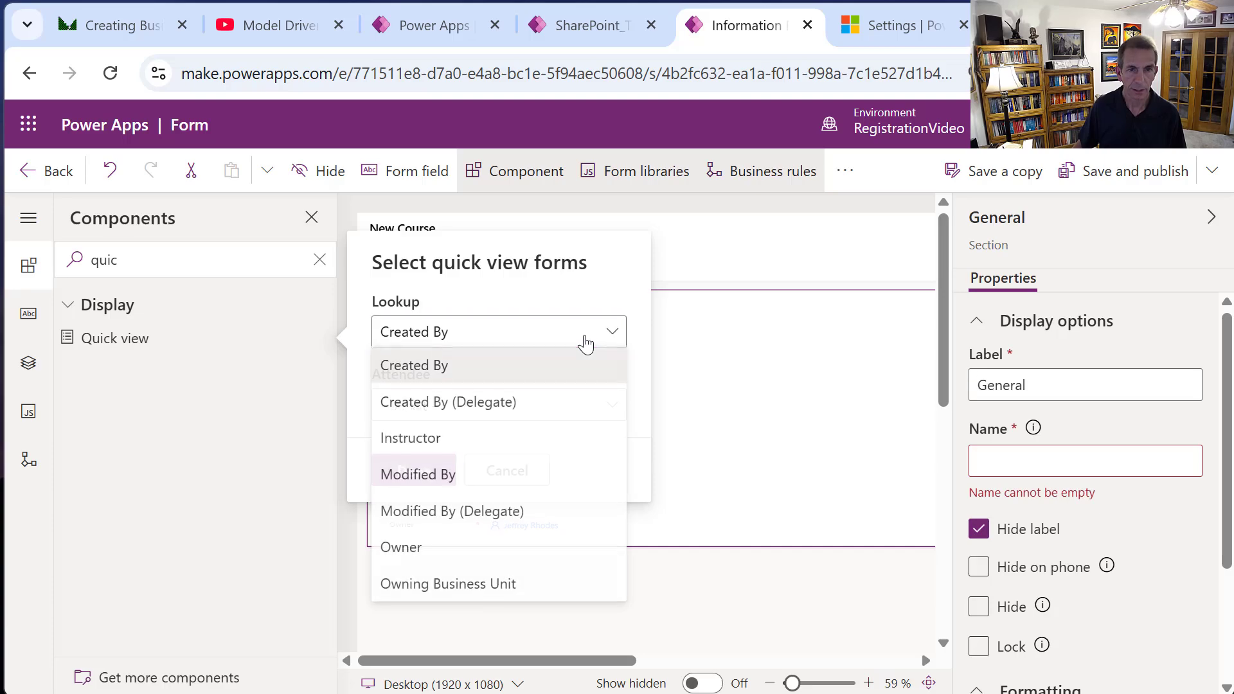
pyautogui.click(479, 452)
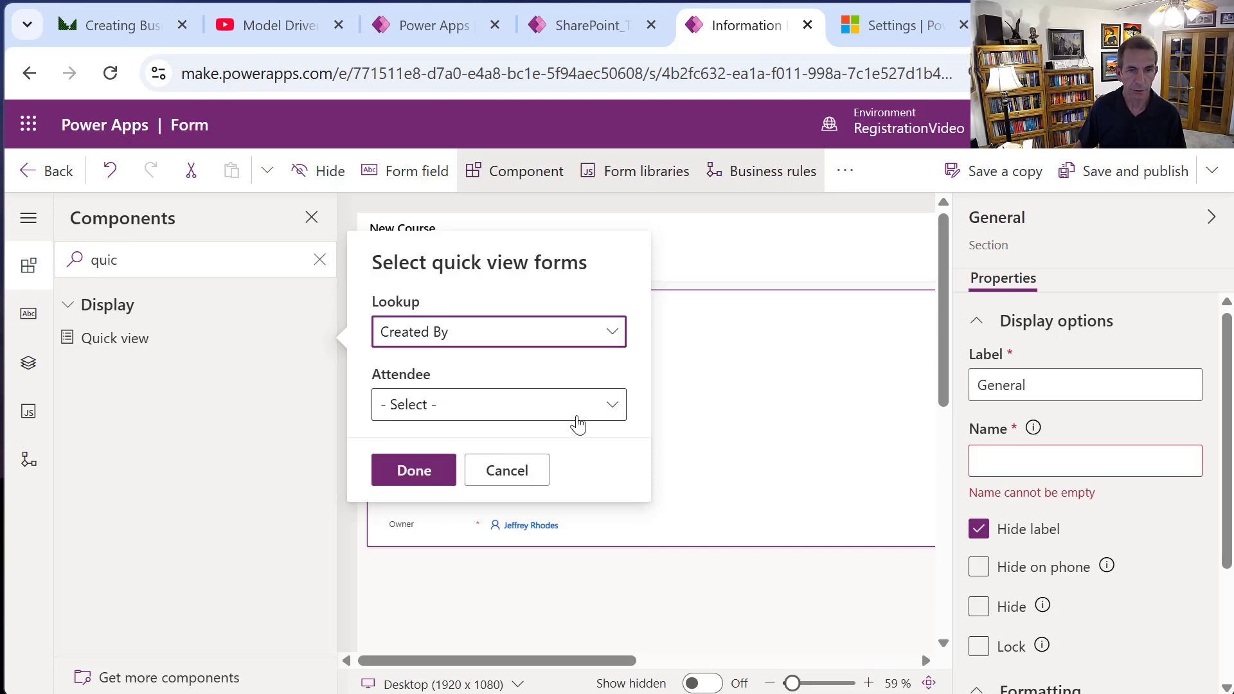
pyautogui.click(611, 405)
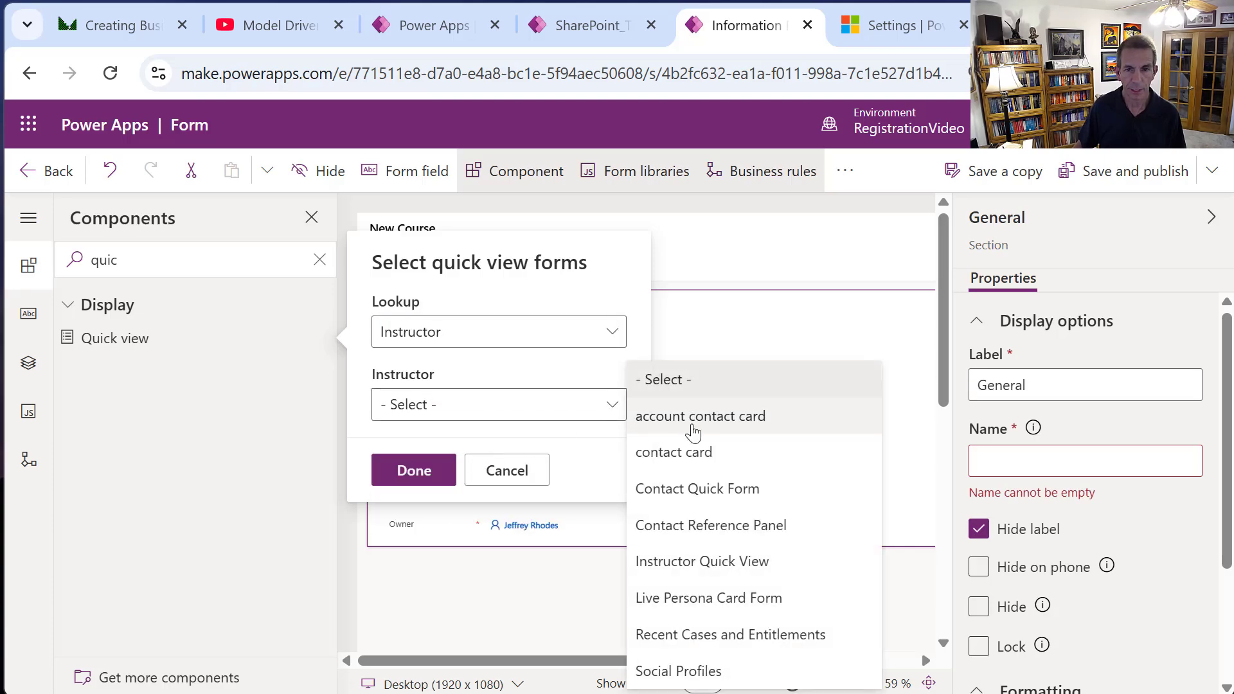
pyautogui.click(749, 561)
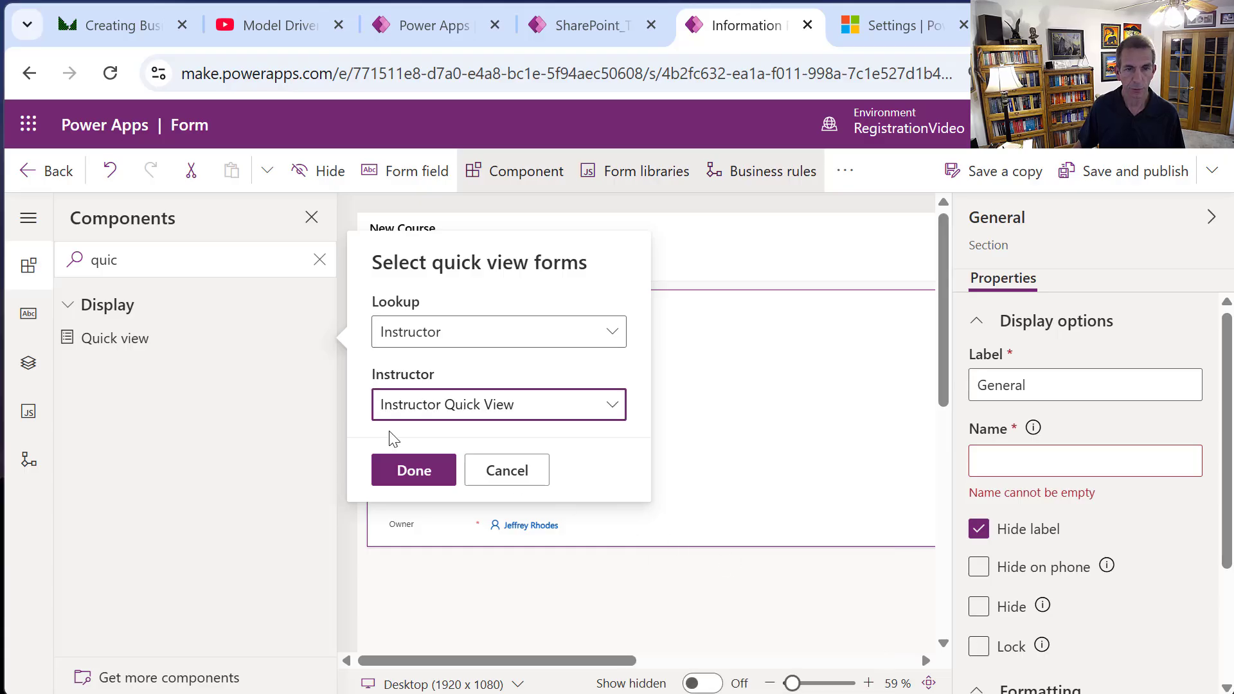
pyautogui.click(411, 469)
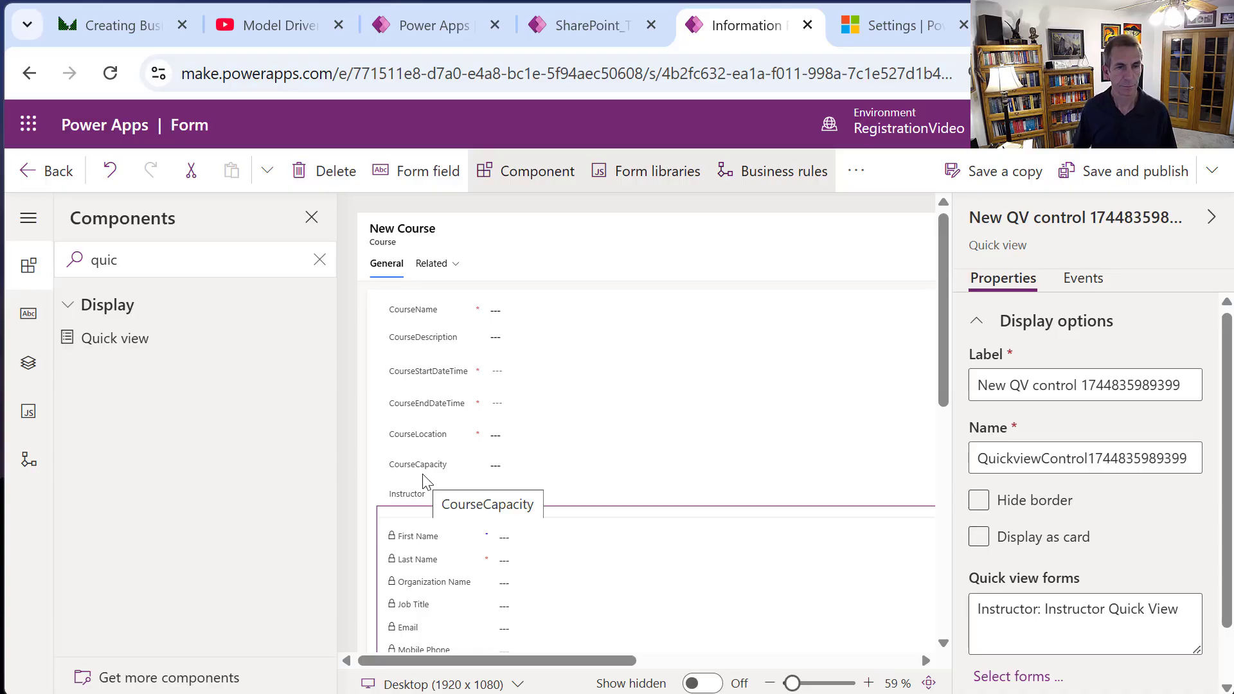
pyautogui.click(1121, 181)
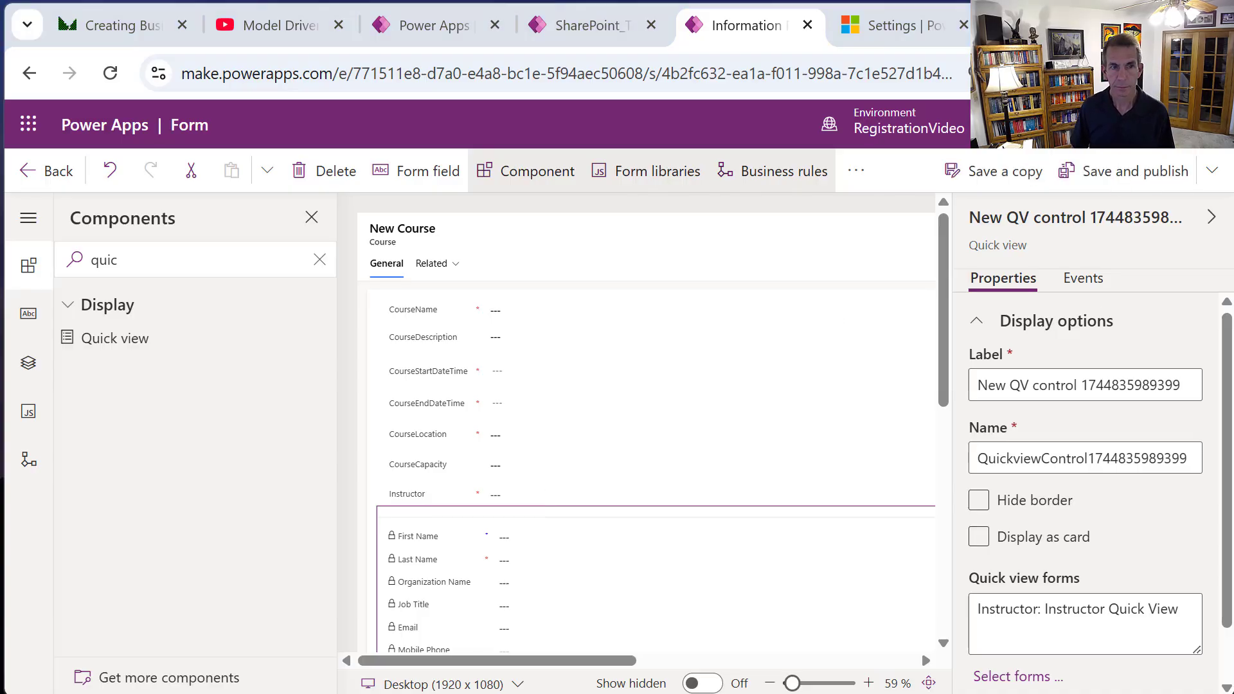
pyautogui.click(53, 181)
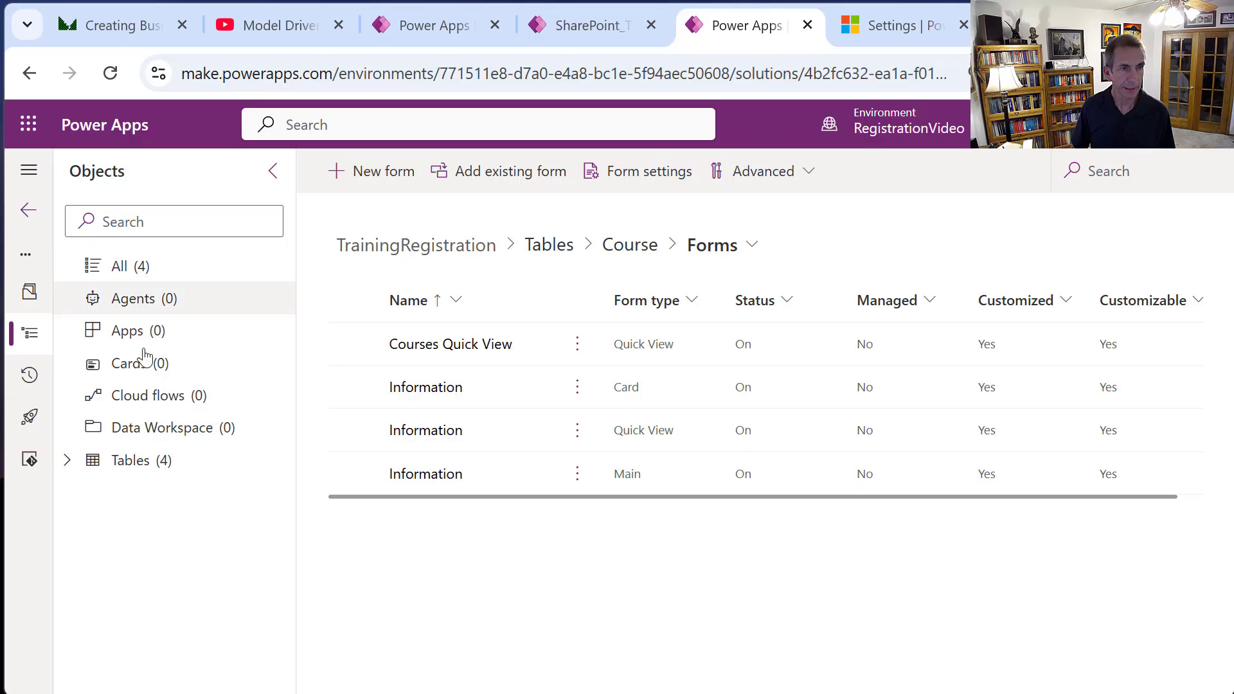
# From the solution's All objects view, start a new model-driven app.
pyautogui.click(137, 266)
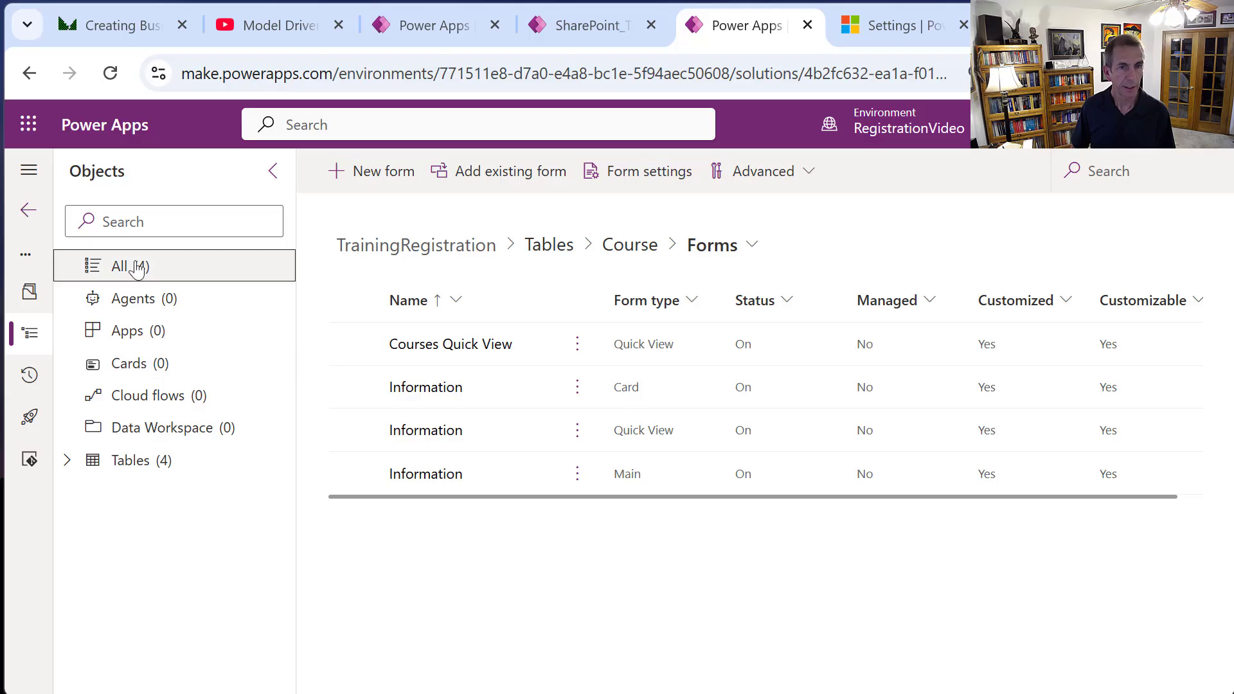
pyautogui.click(398, 185)
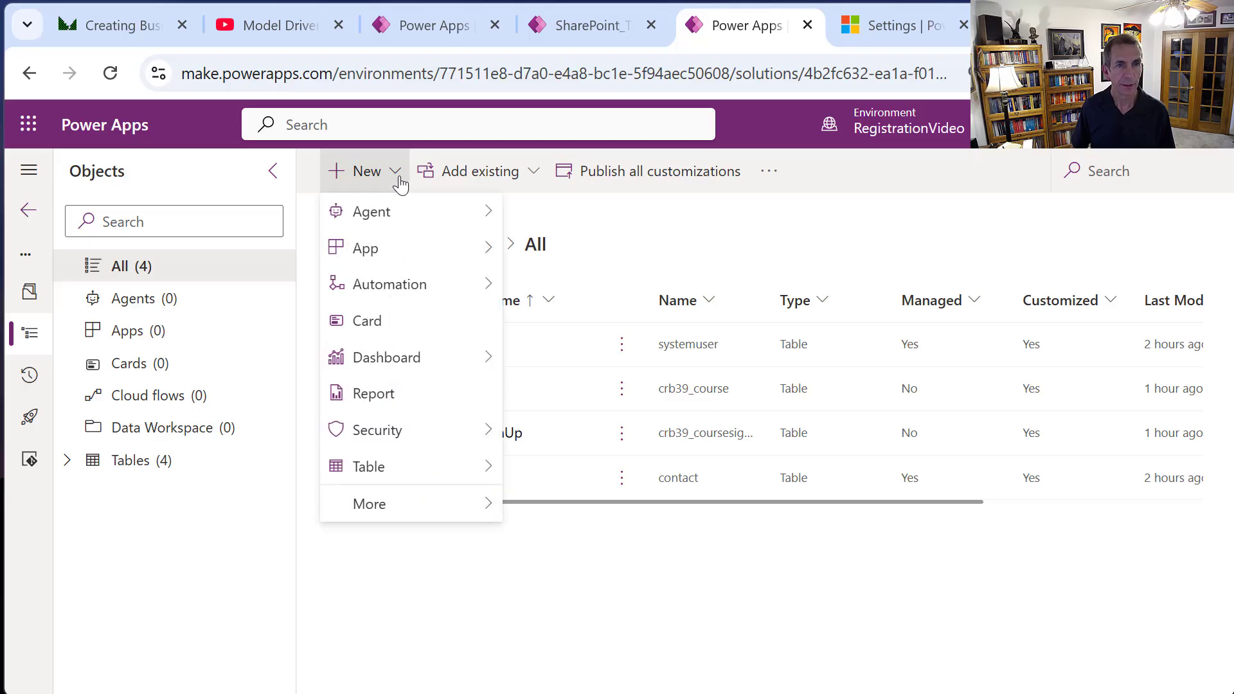
pyautogui.moveTo(432, 257)
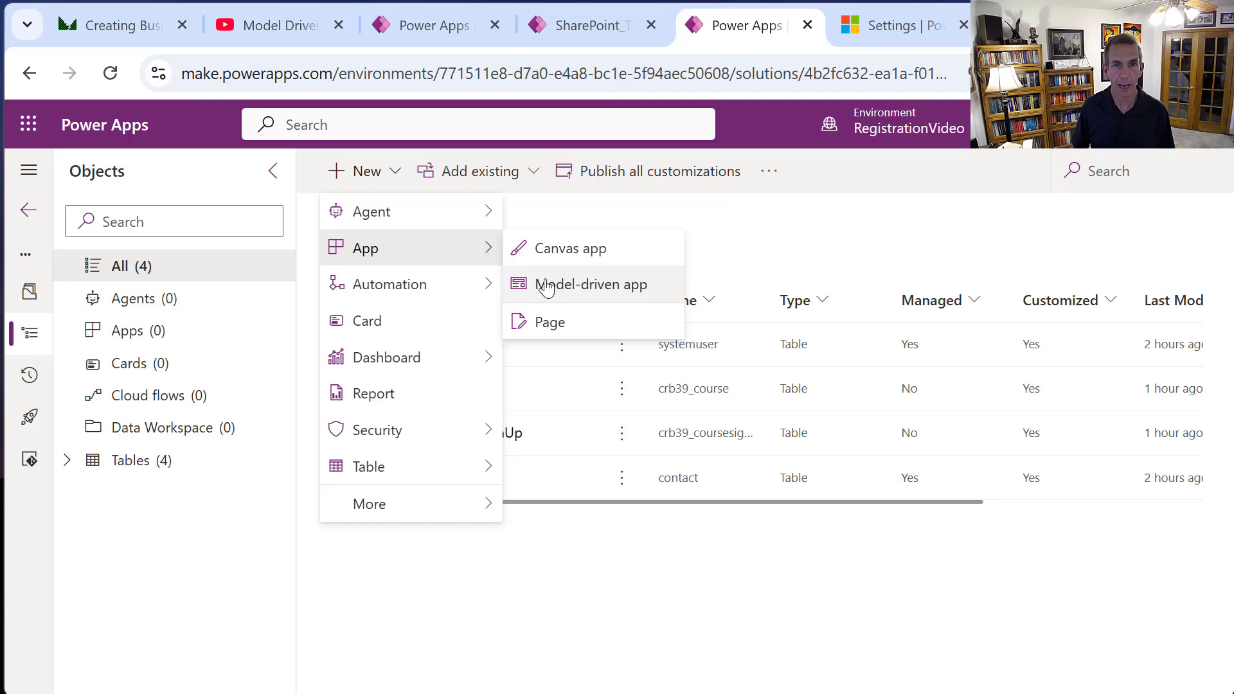
pyautogui.click(600, 285)
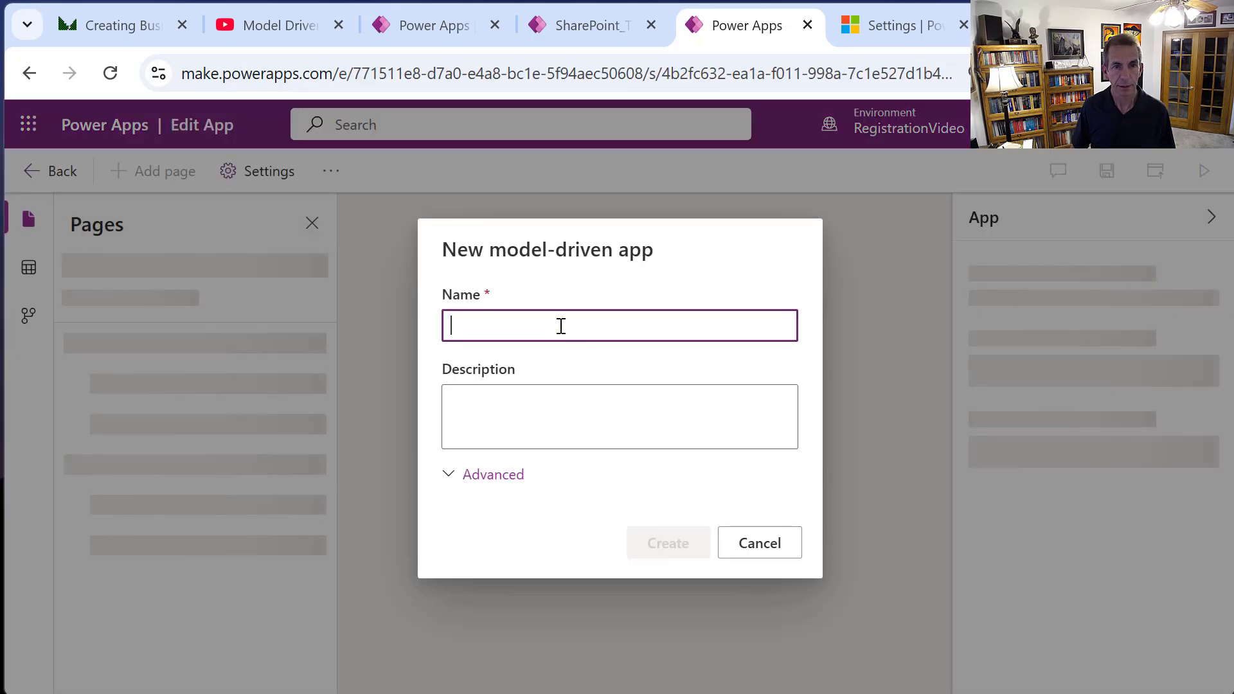
# Name the new model-driven app 'TrainingRegistrations' and create it.
pyautogui.write('Tra')
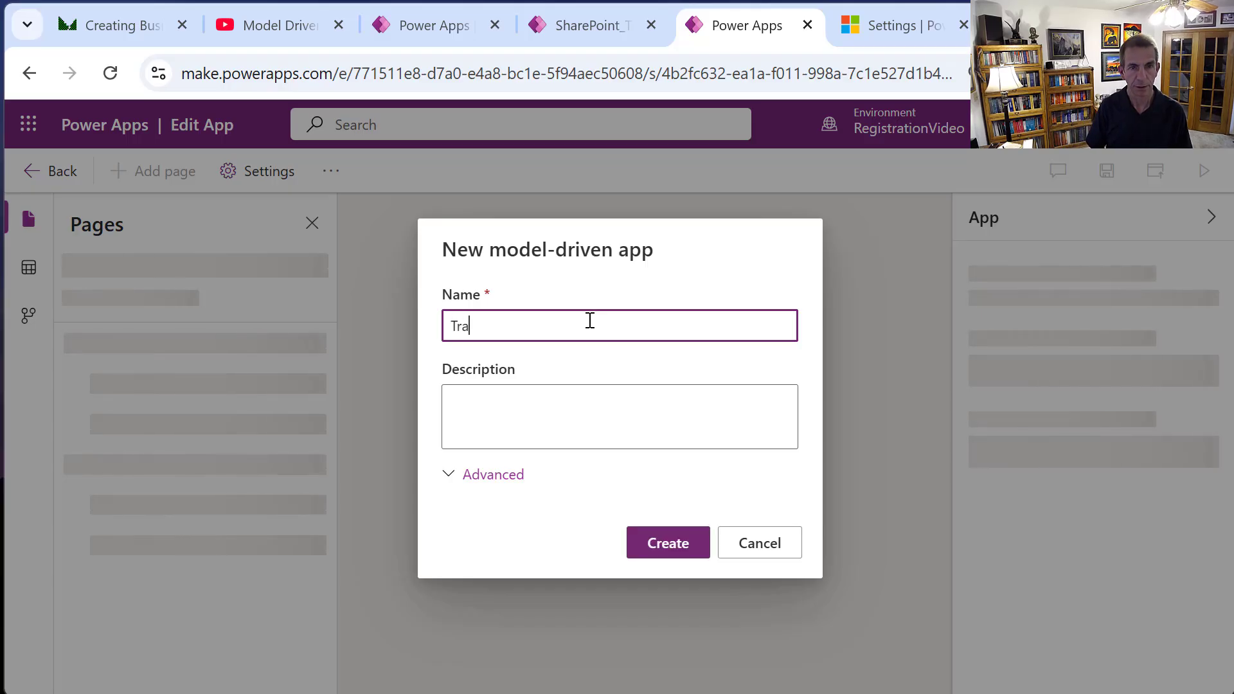
pyautogui.write('iningREgi')
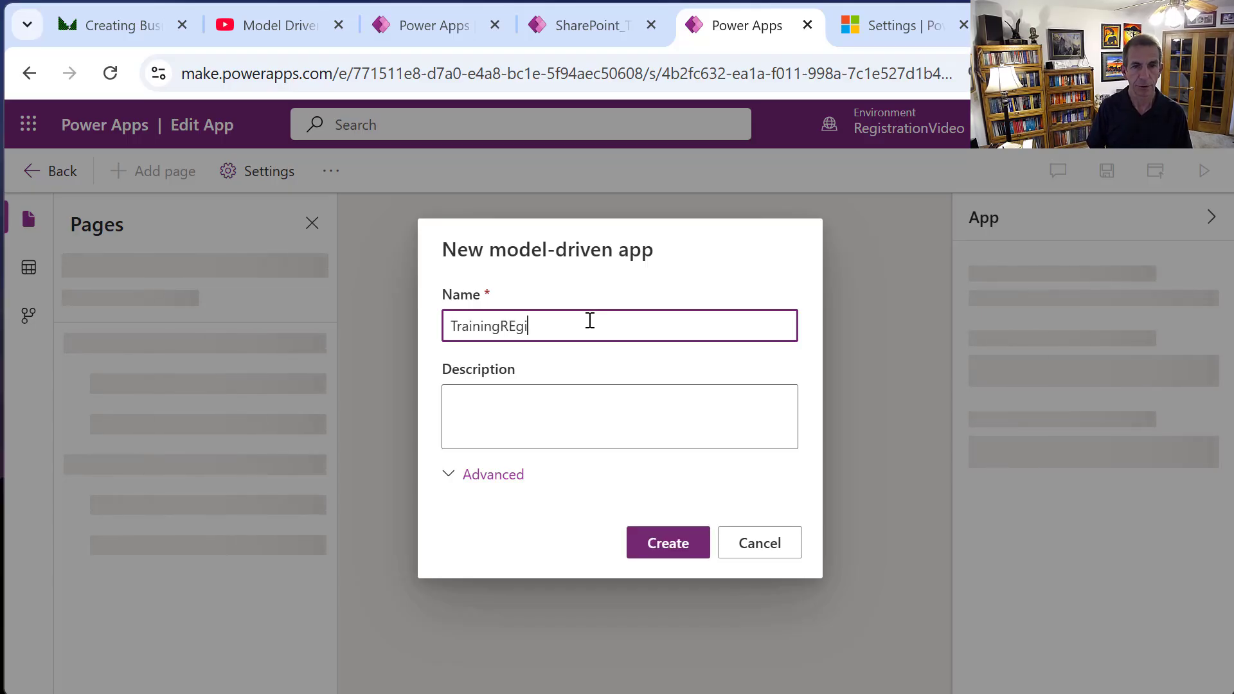
pyautogui.press('BackSpace')
pyautogui.write('egistr')
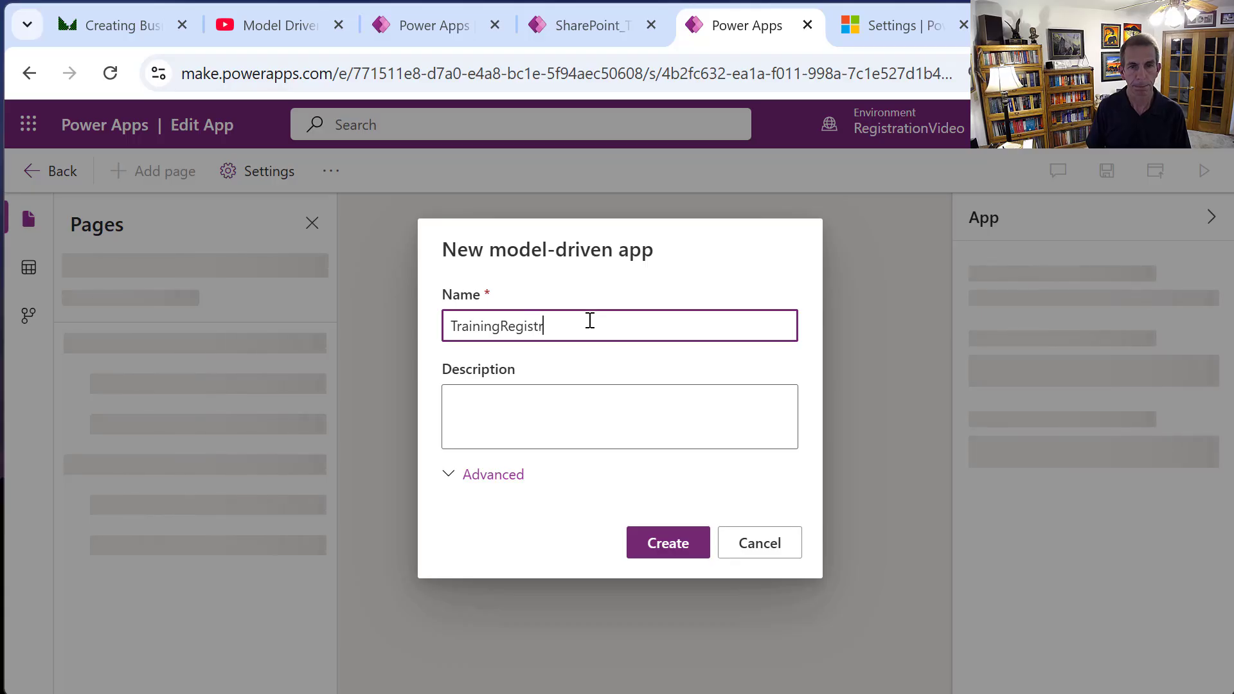
pyautogui.write('ations')
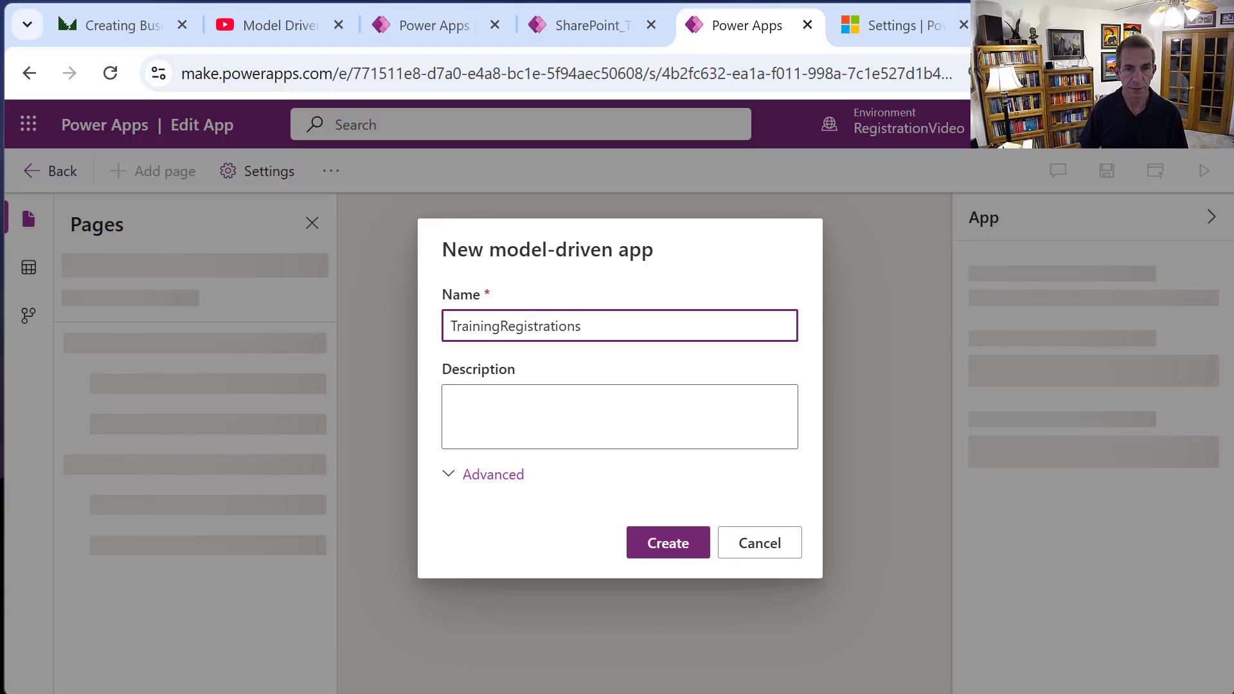
pyautogui.click(483, 476)
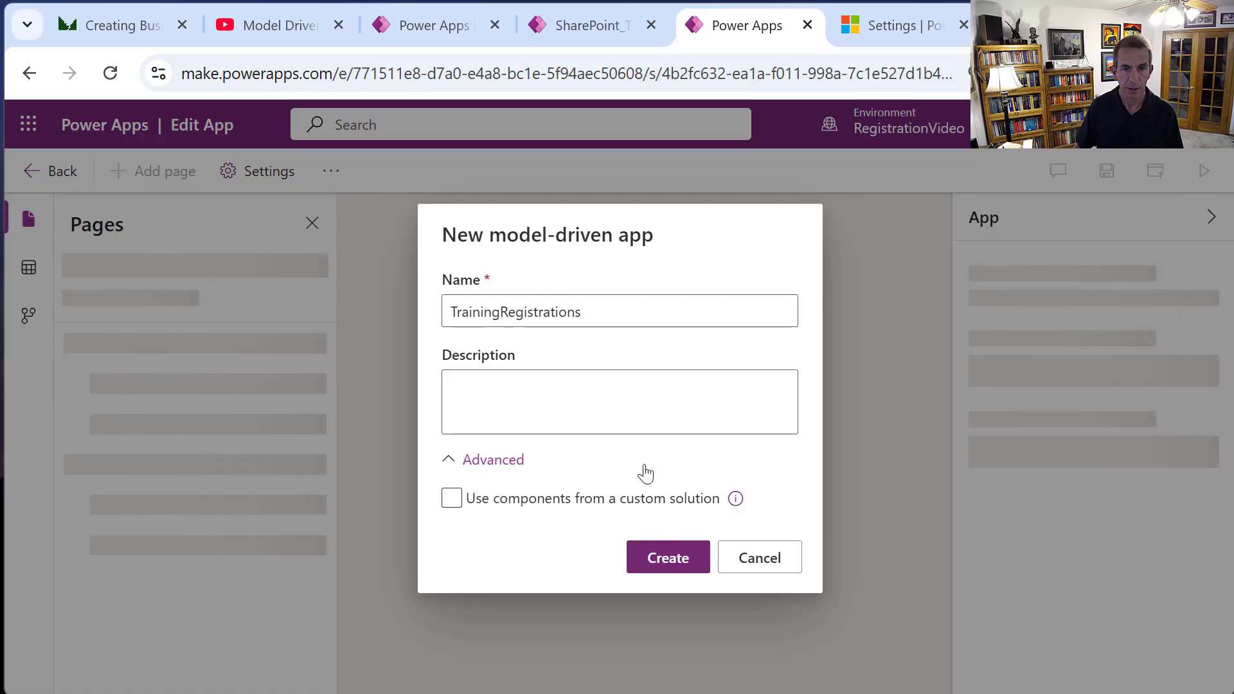
pyautogui.click(683, 560)
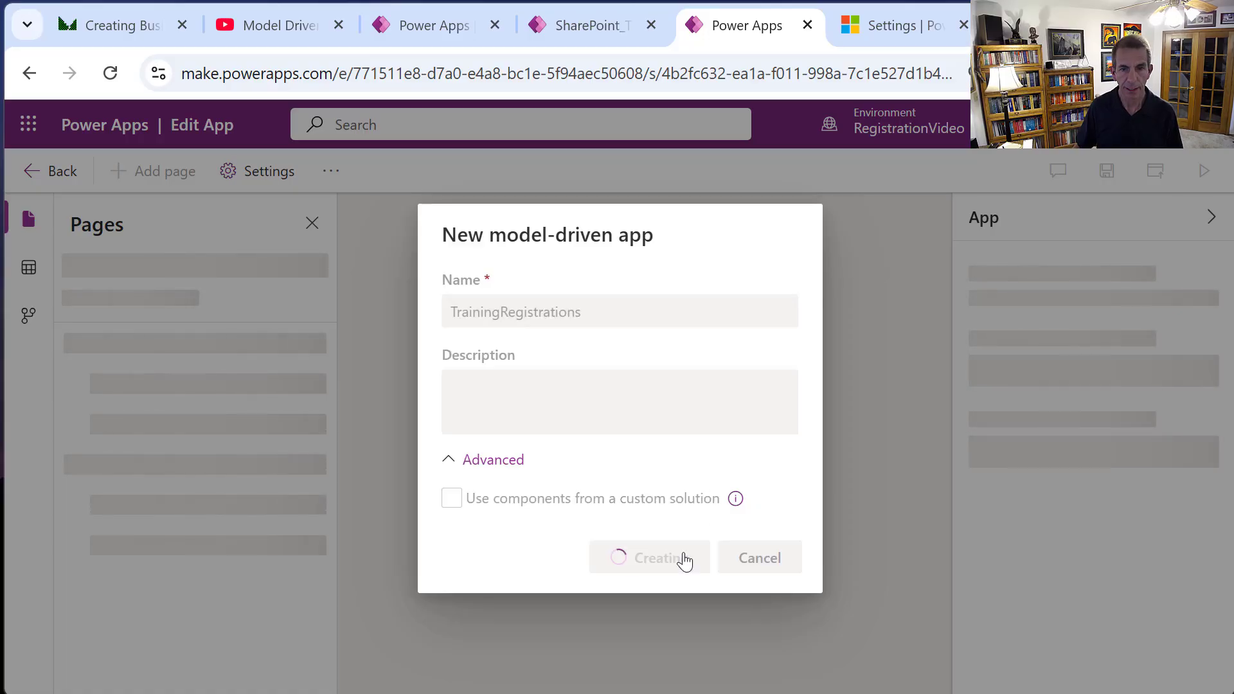
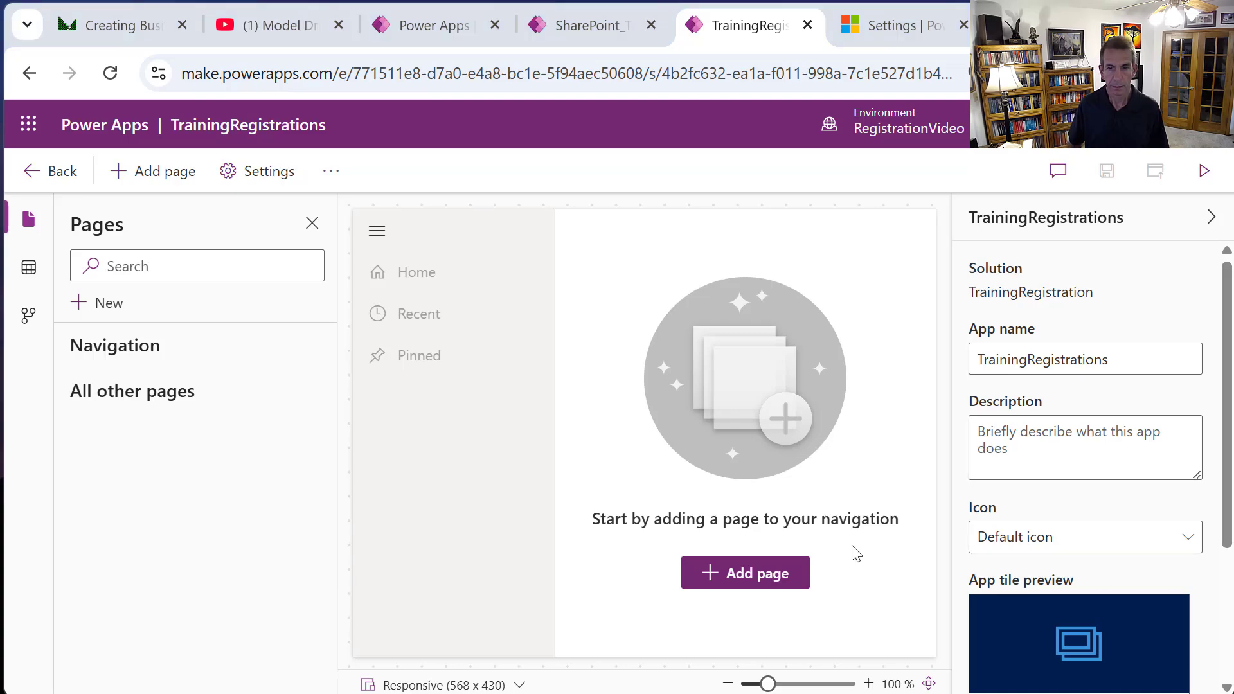
# Rename the app to 'Training Registrations' with a space and keep the default icon.
pyautogui.click(1030, 360)
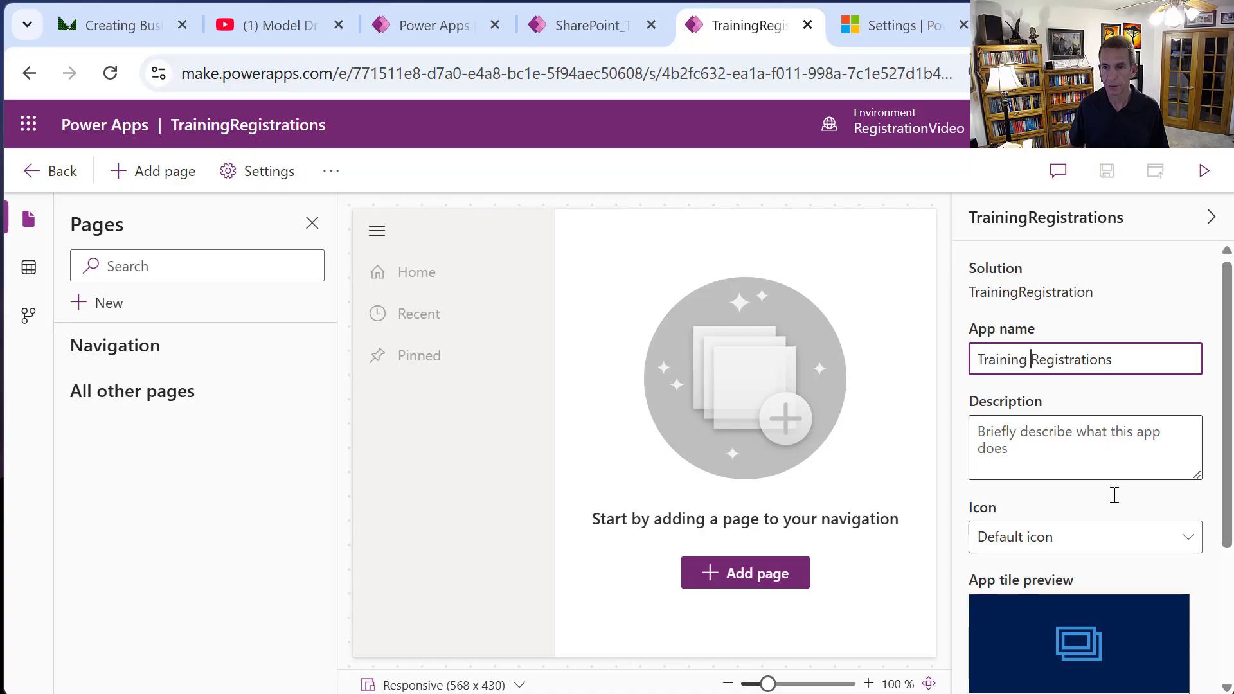
pyautogui.click(1168, 544)
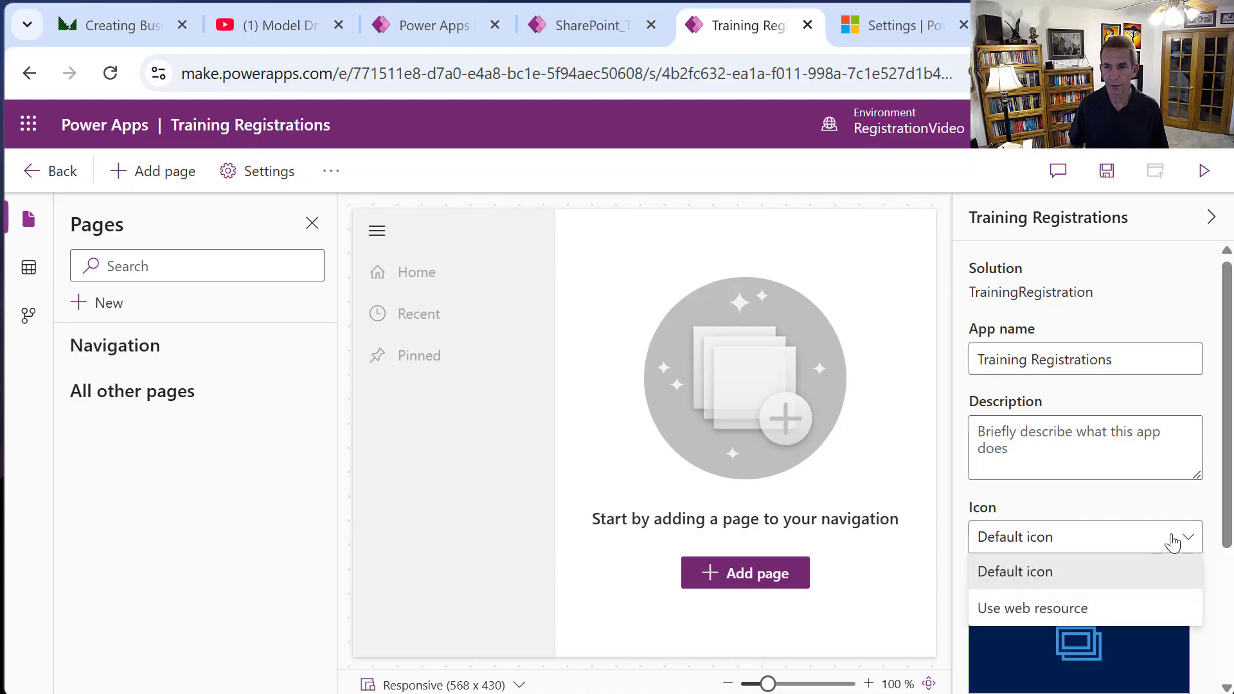
pyautogui.click(1171, 543)
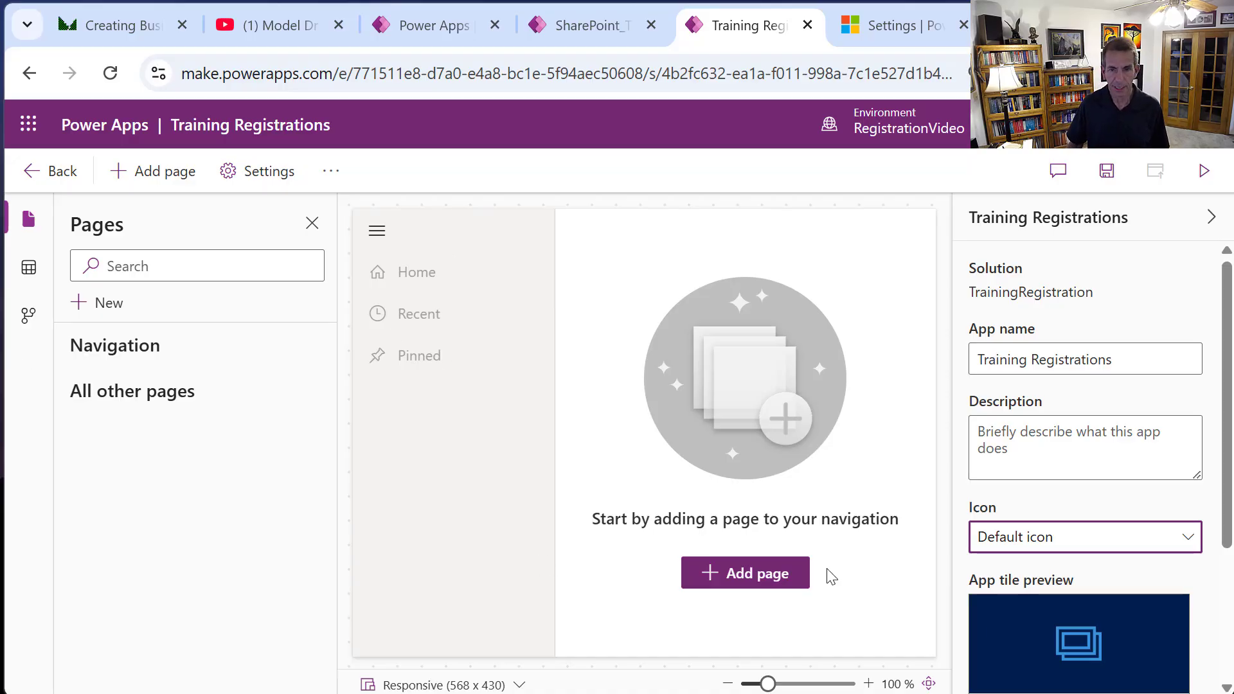
# Start a Dataverse table page and select the Course and CourseSignUp tables.
pyautogui.click(781, 573)
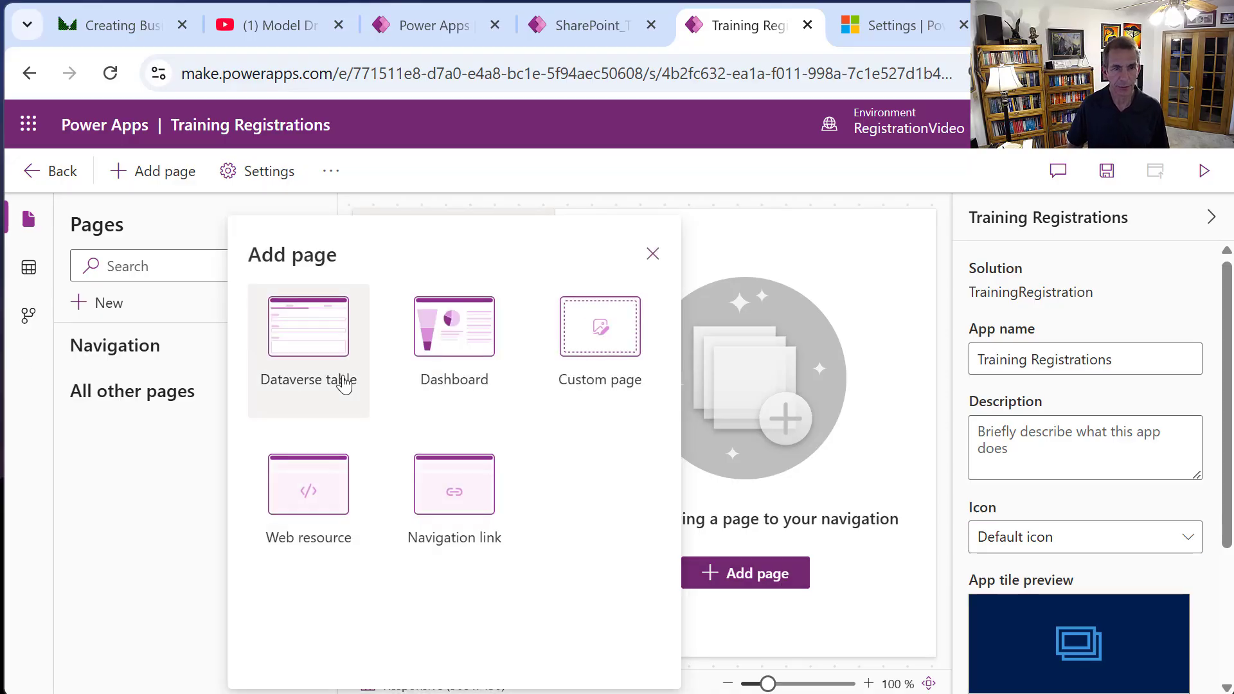
pyautogui.click(321, 355)
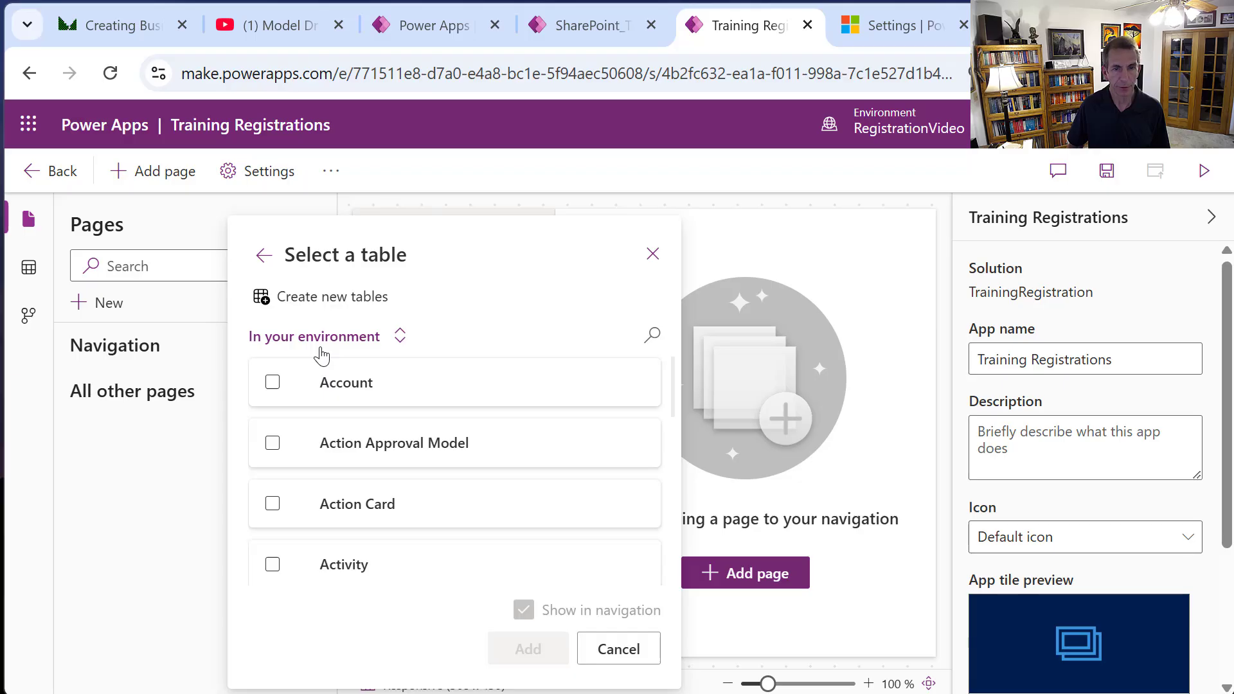
pyautogui.click(344, 374)
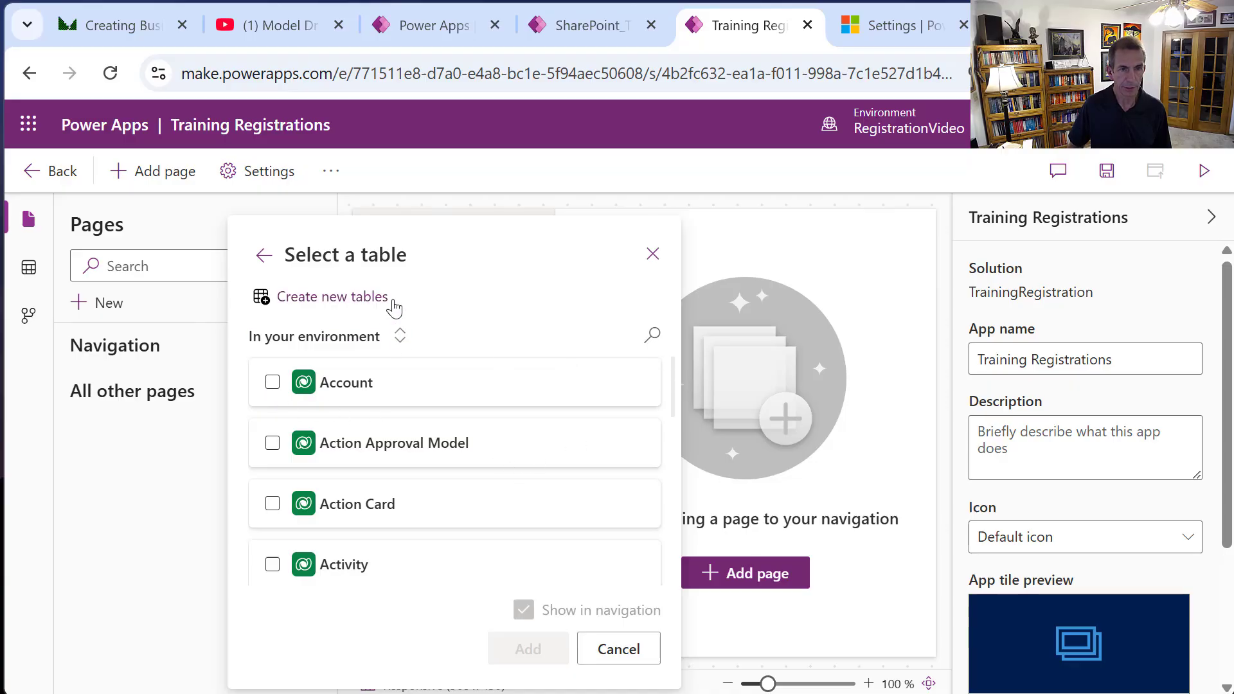
pyautogui.click(653, 335)
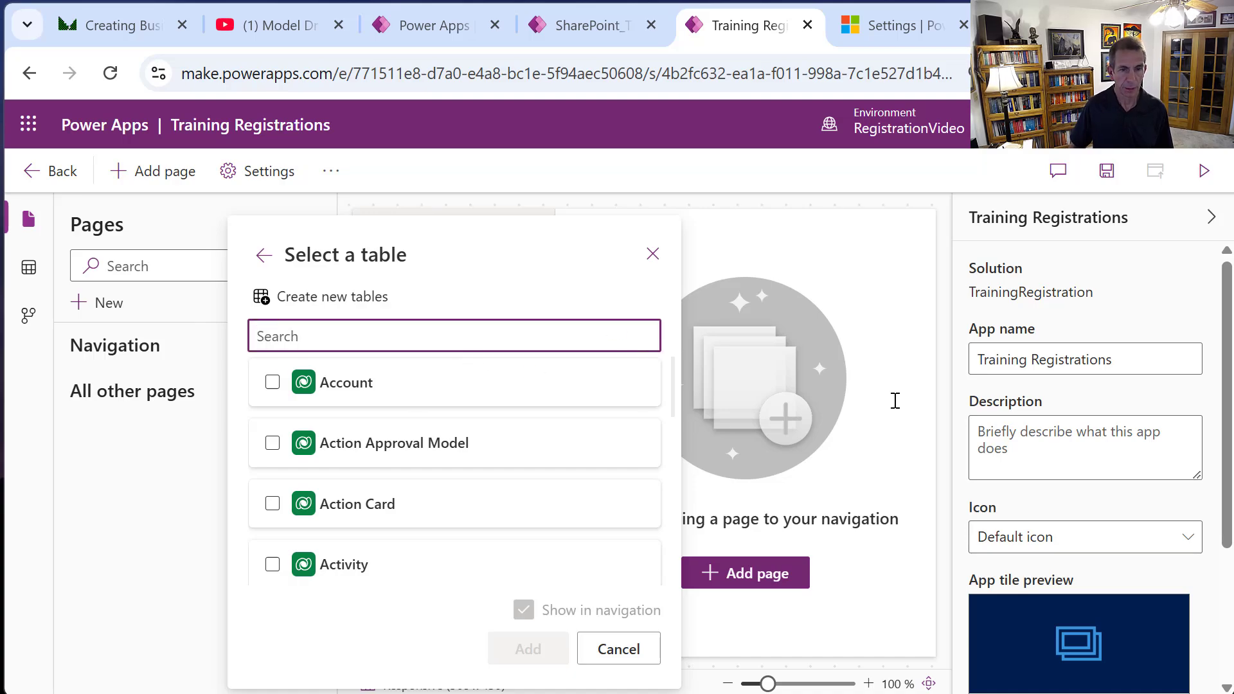
pyautogui.write('cours')
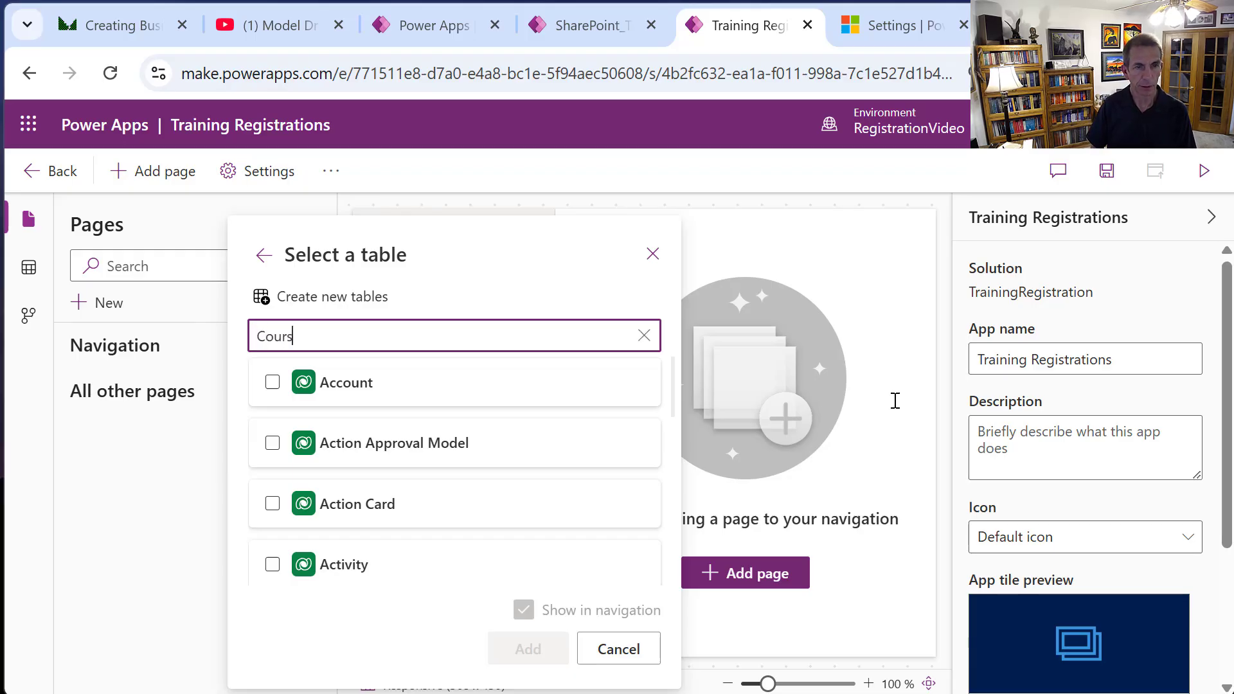
pyautogui.write('e')
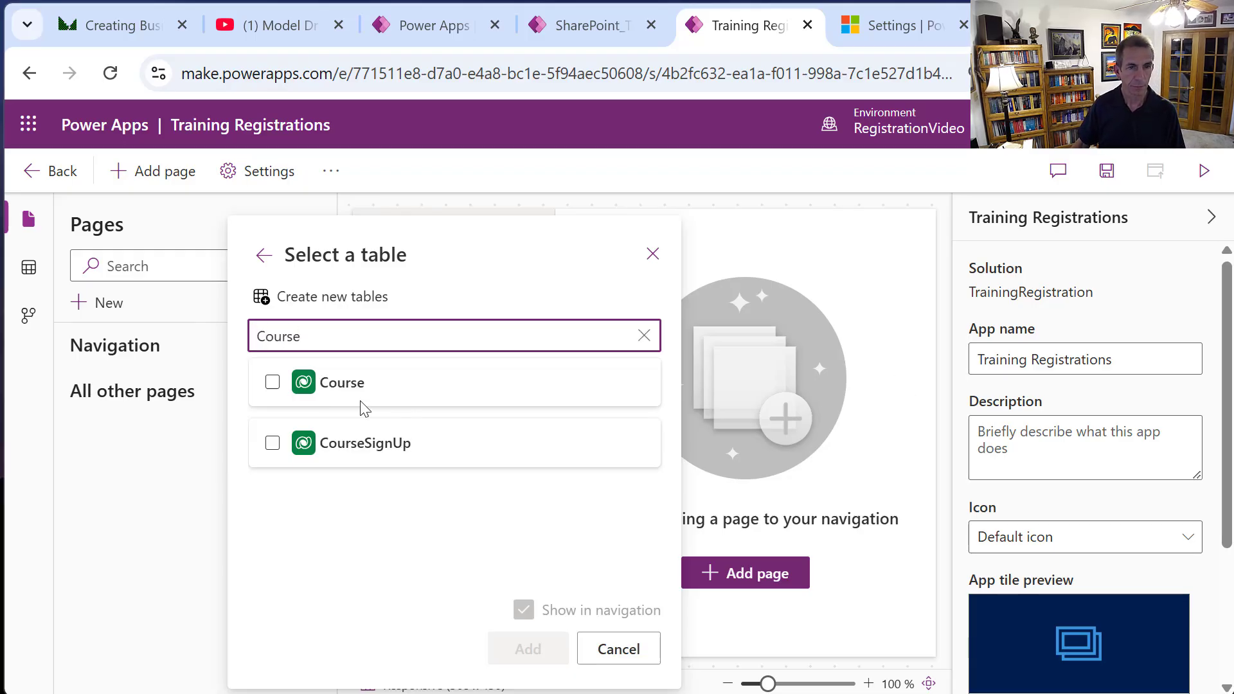
pyautogui.click(274, 384)
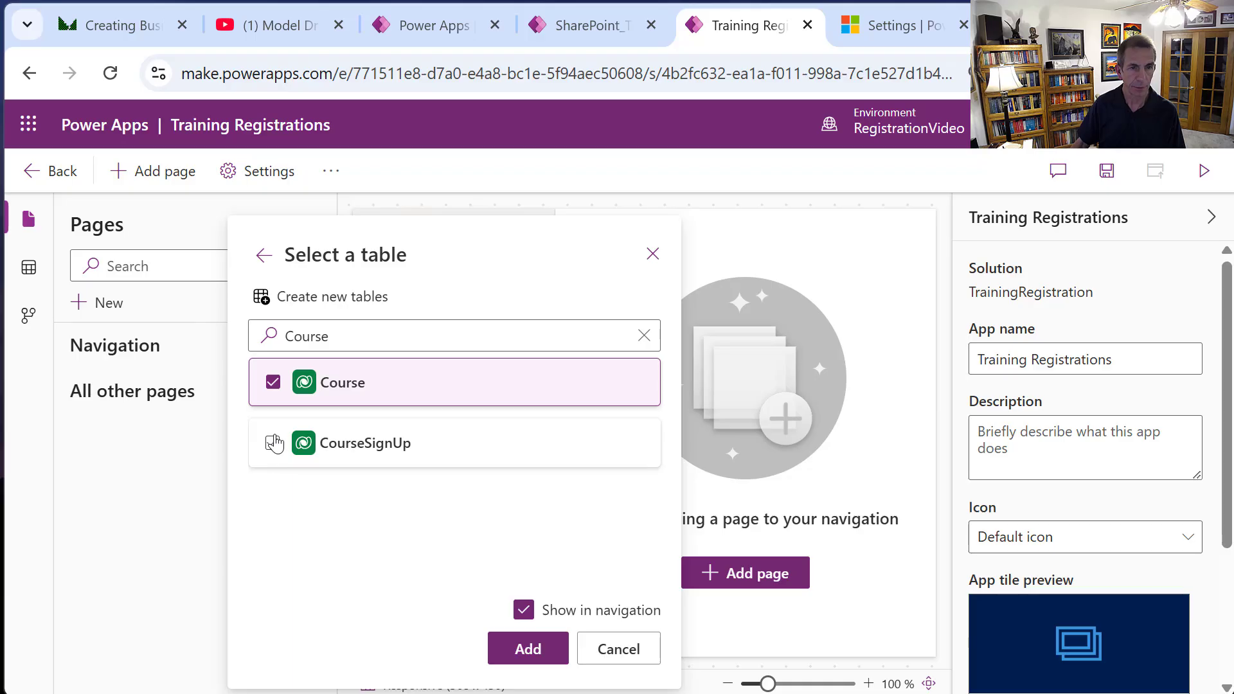
pyautogui.click(276, 441)
# Also select the Attendee and Instructor tables and add all four as app pages.
pyautogui.moveTo(317, 336); pyautogui.dragTo(250, 344)
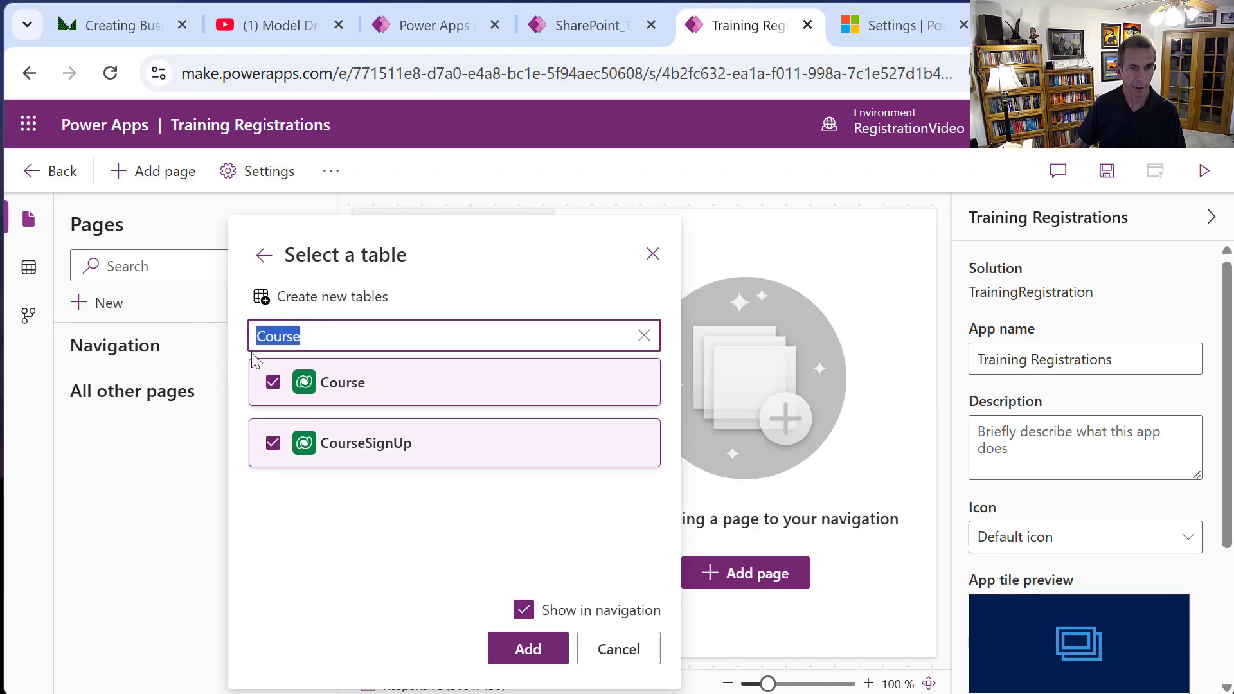
pyautogui.write('attendee')
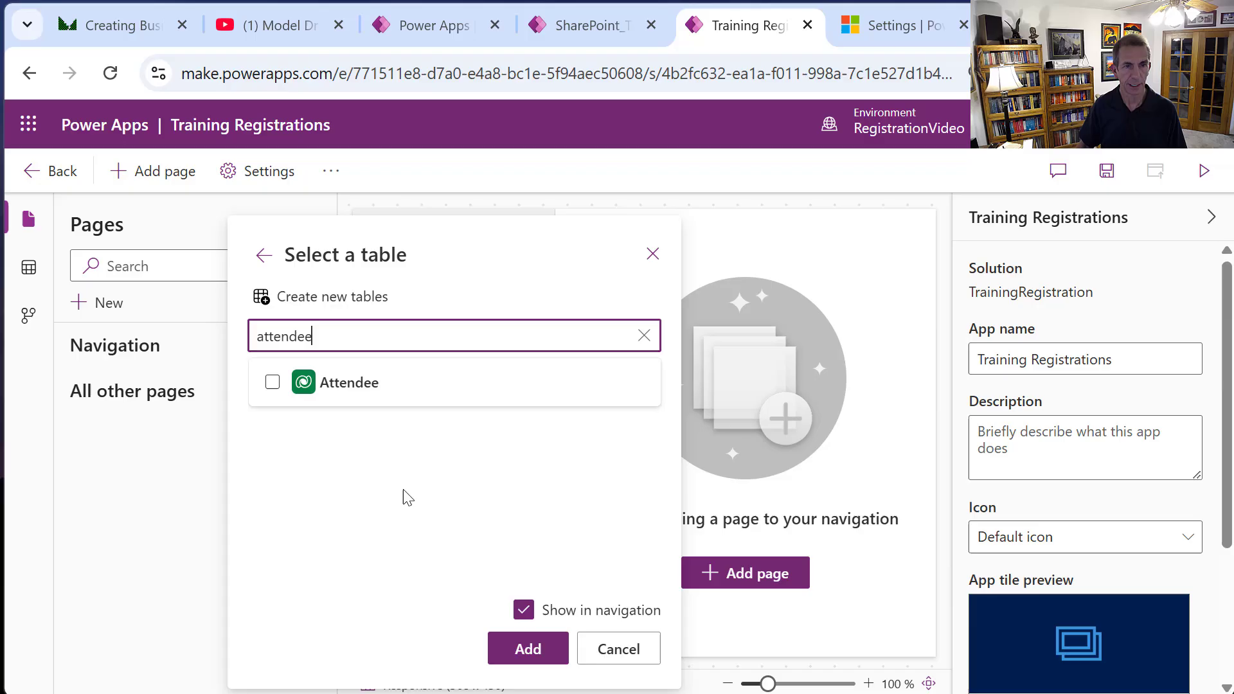
pyautogui.click(270, 382)
pyautogui.moveTo(372, 337); pyautogui.dragTo(239, 322)
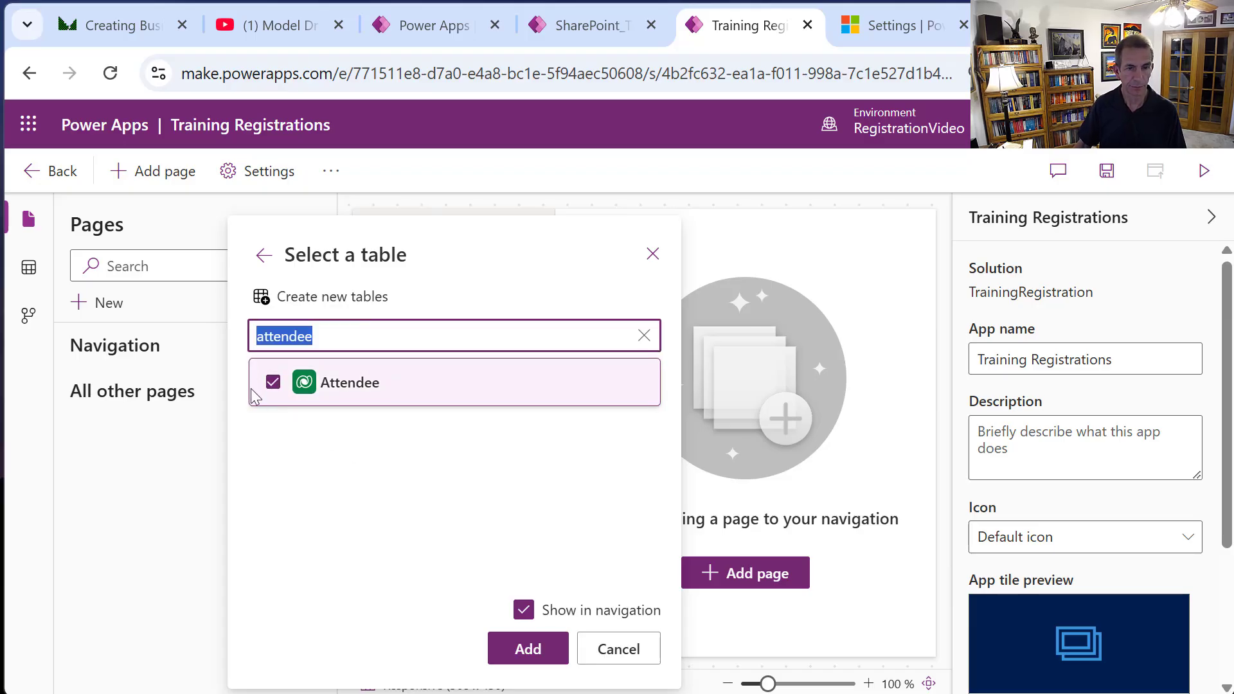
pyautogui.press('BackSpace')
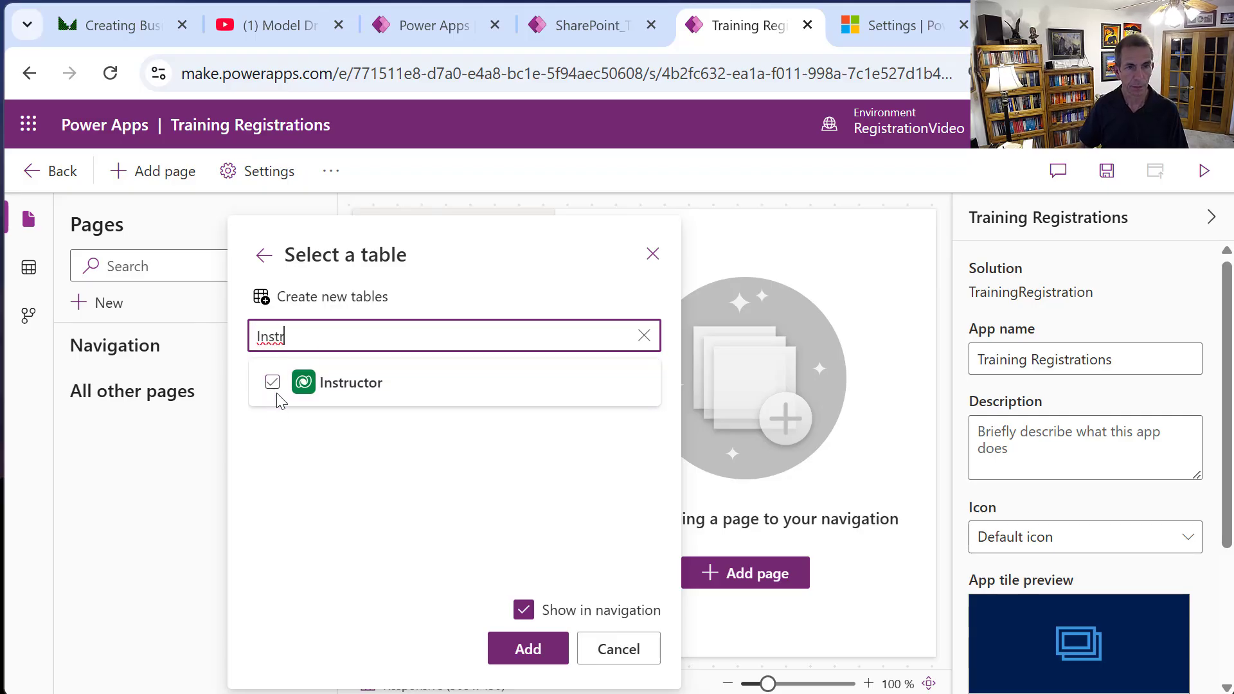
pyautogui.click(271, 383)
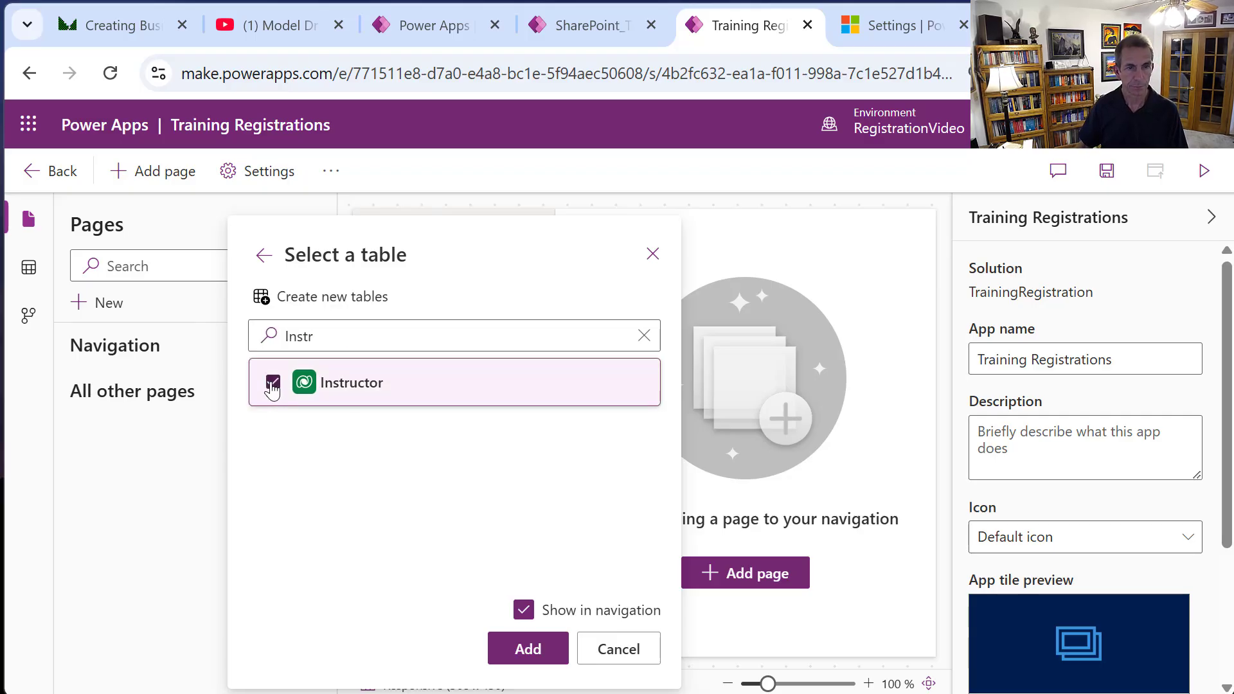
pyautogui.click(535, 648)
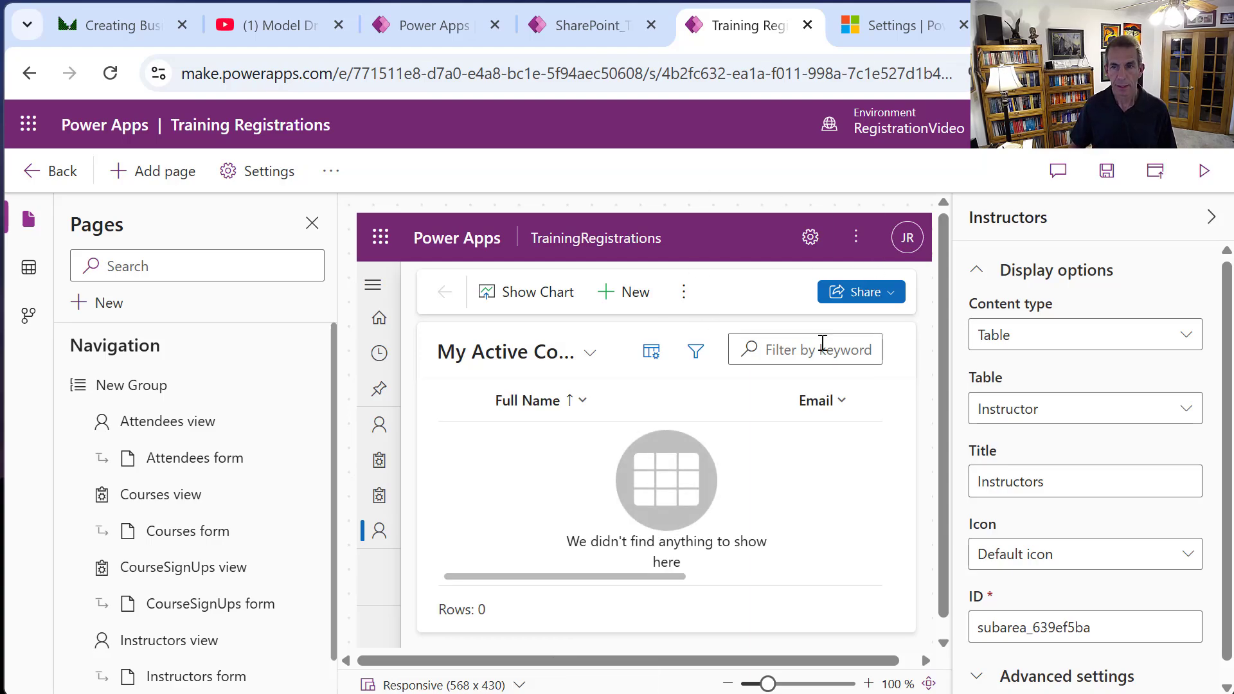
# Retitle the new navigation group to 'Registration'.
pyautogui.click(234, 390)
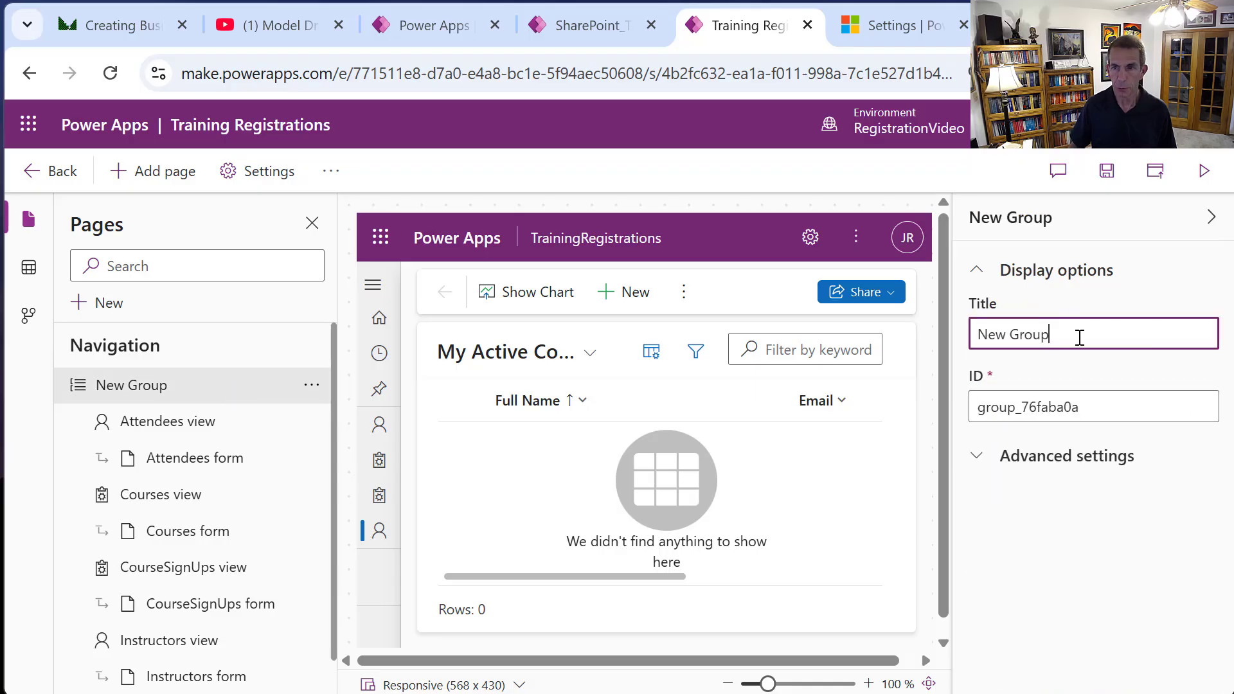
pyautogui.moveTo(1080, 337); pyautogui.dragTo(915, 347)
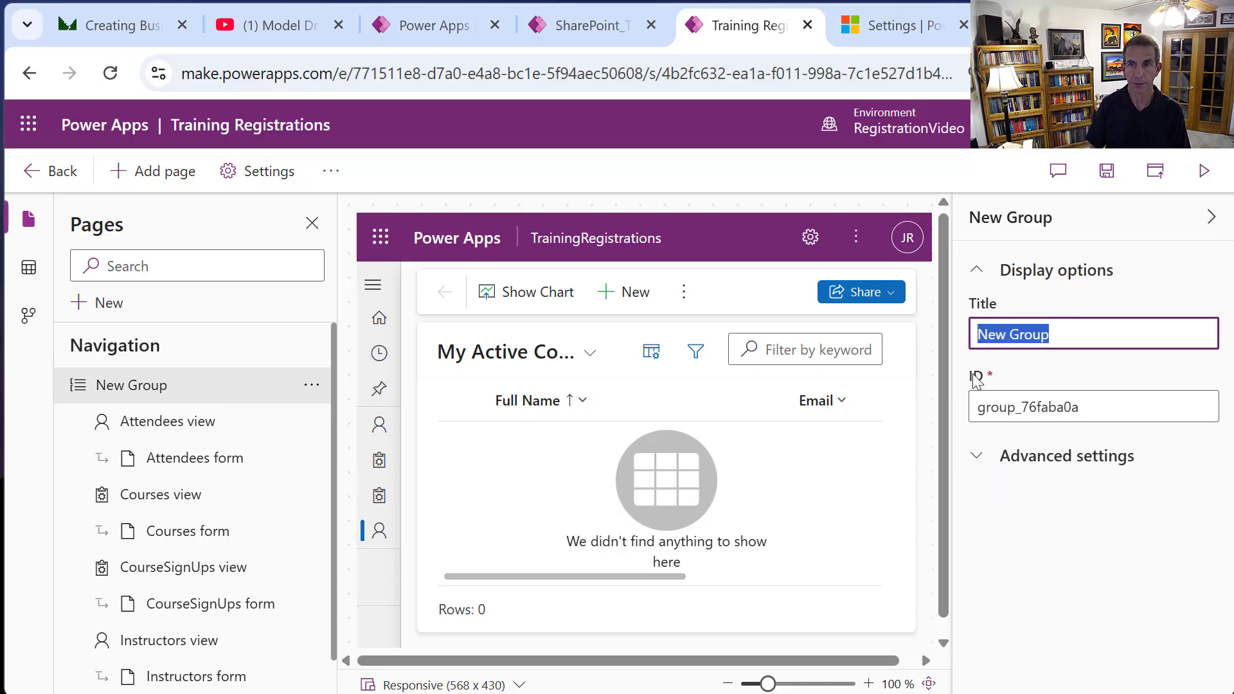
pyautogui.write('REgi')
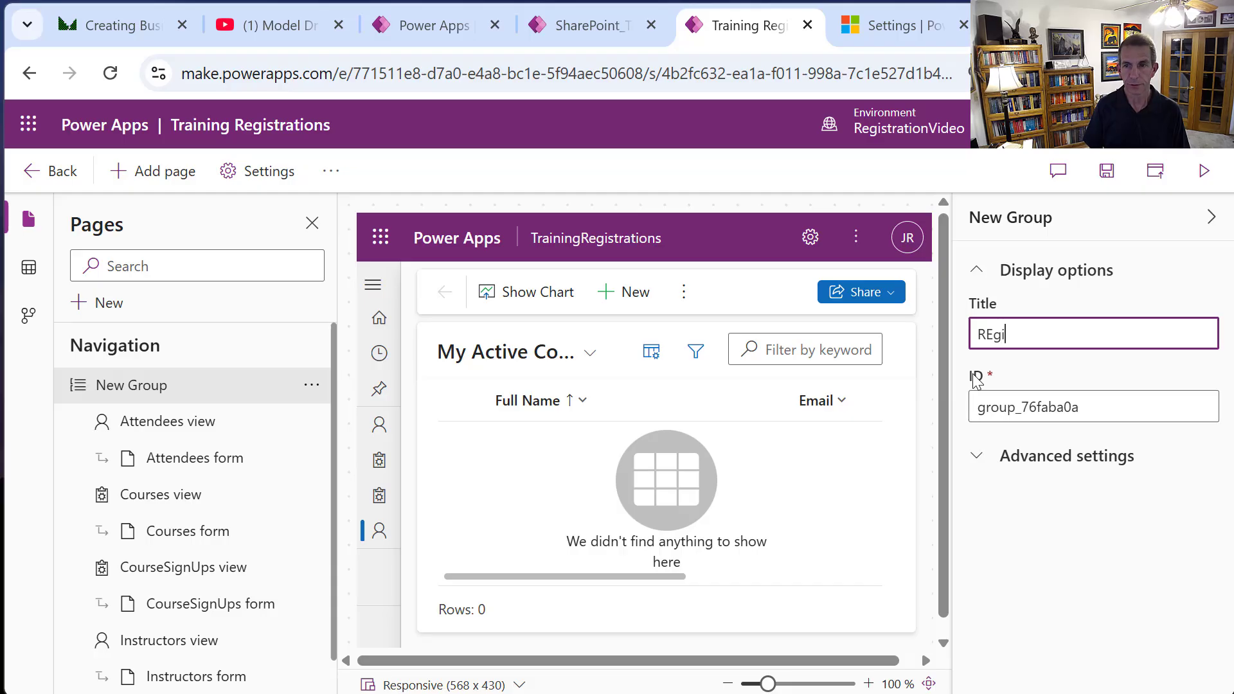
pyautogui.press('BackSpace')
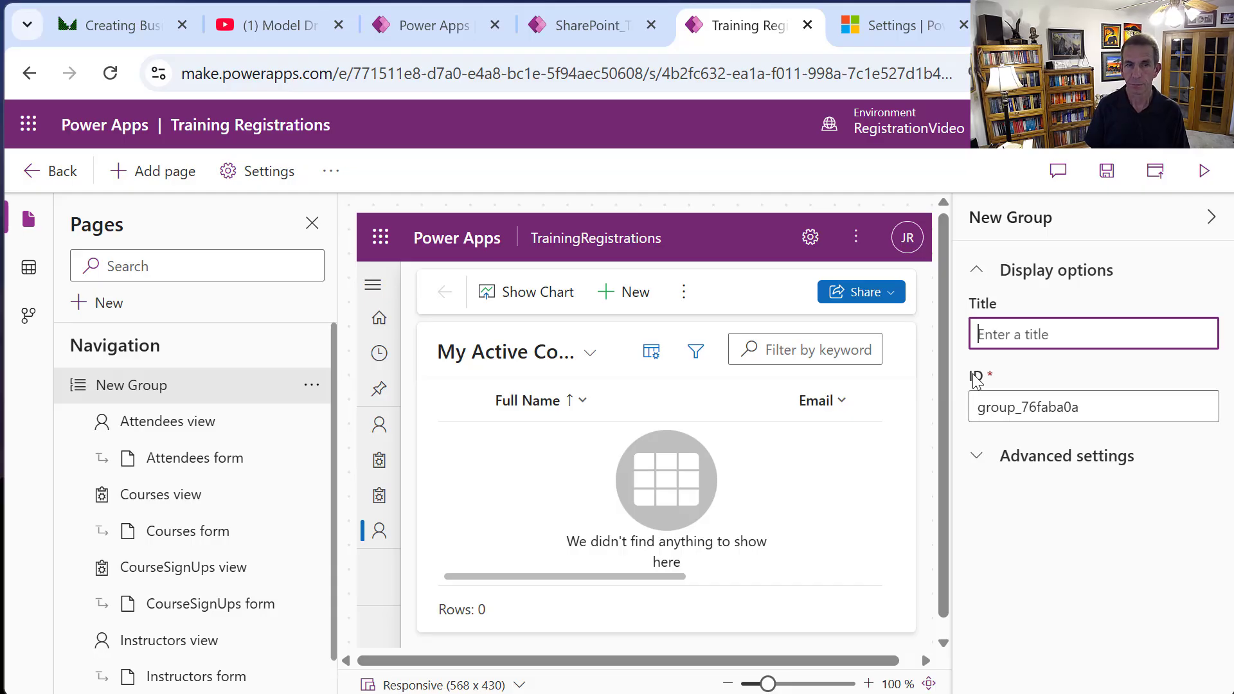
pyautogui.write('Registration')
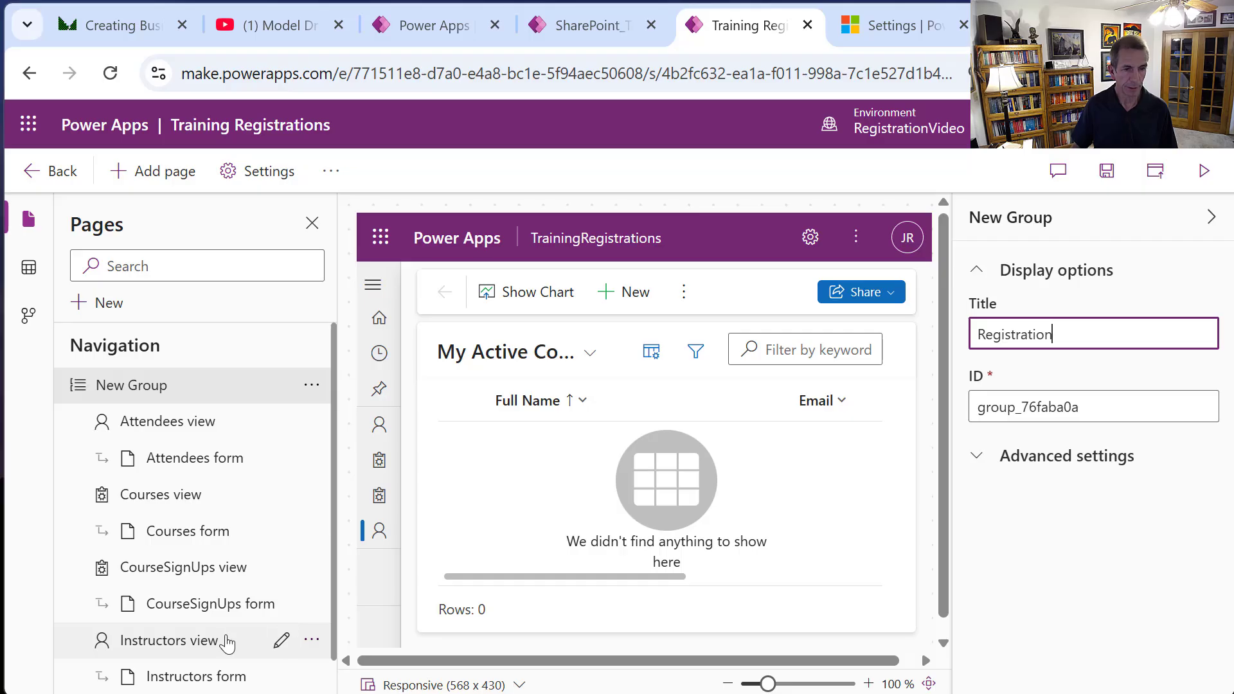
# Move the Instructors pages to the top and the Courses pages above Attendees.
pyautogui.click(308, 643)
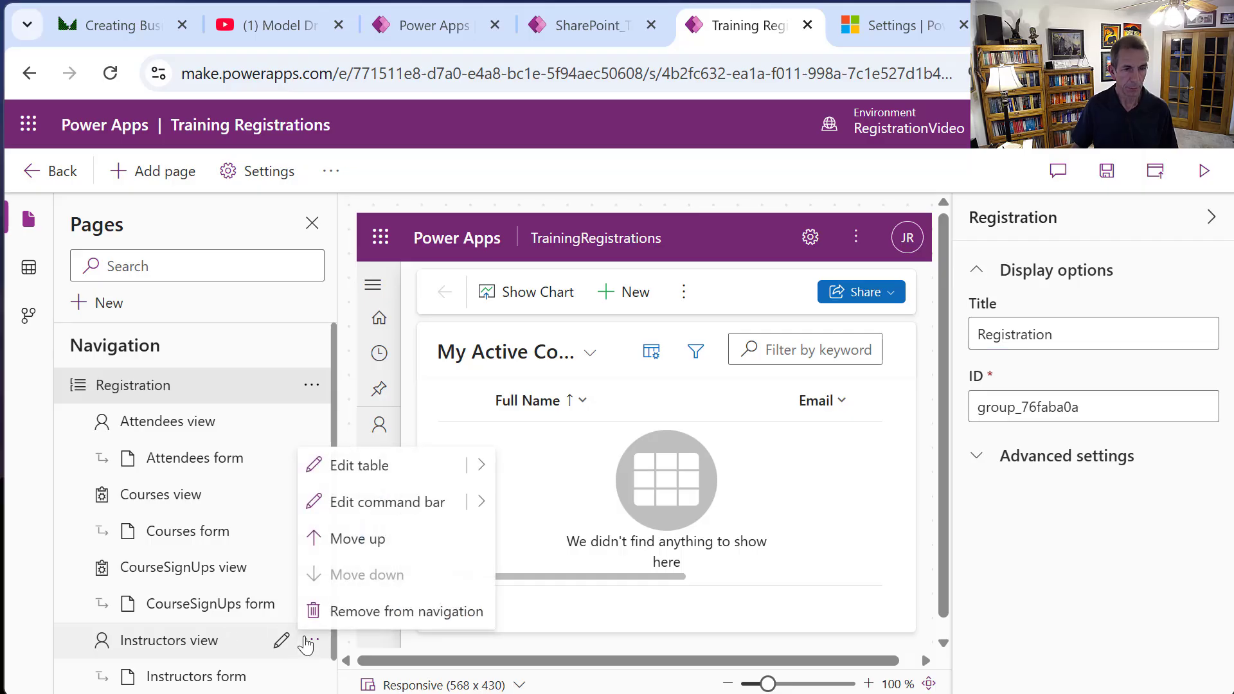
pyautogui.click(352, 538)
pyautogui.click(314, 569)
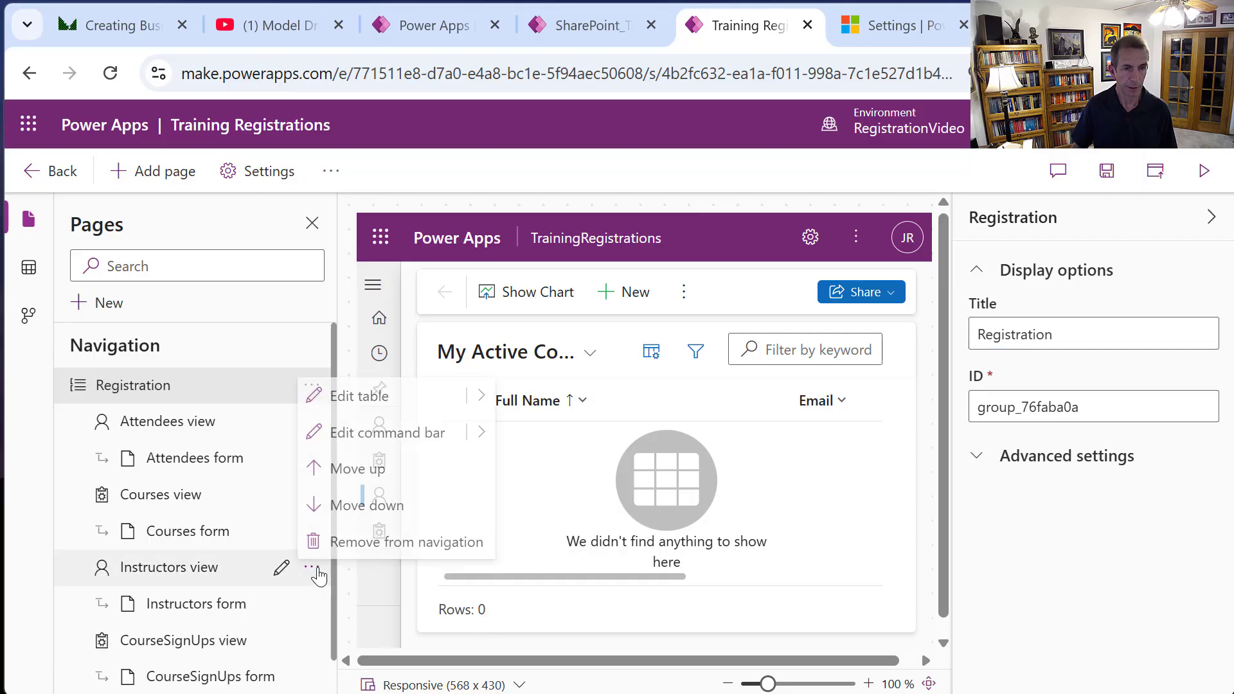
pyautogui.click(375, 470)
pyautogui.click(312, 494)
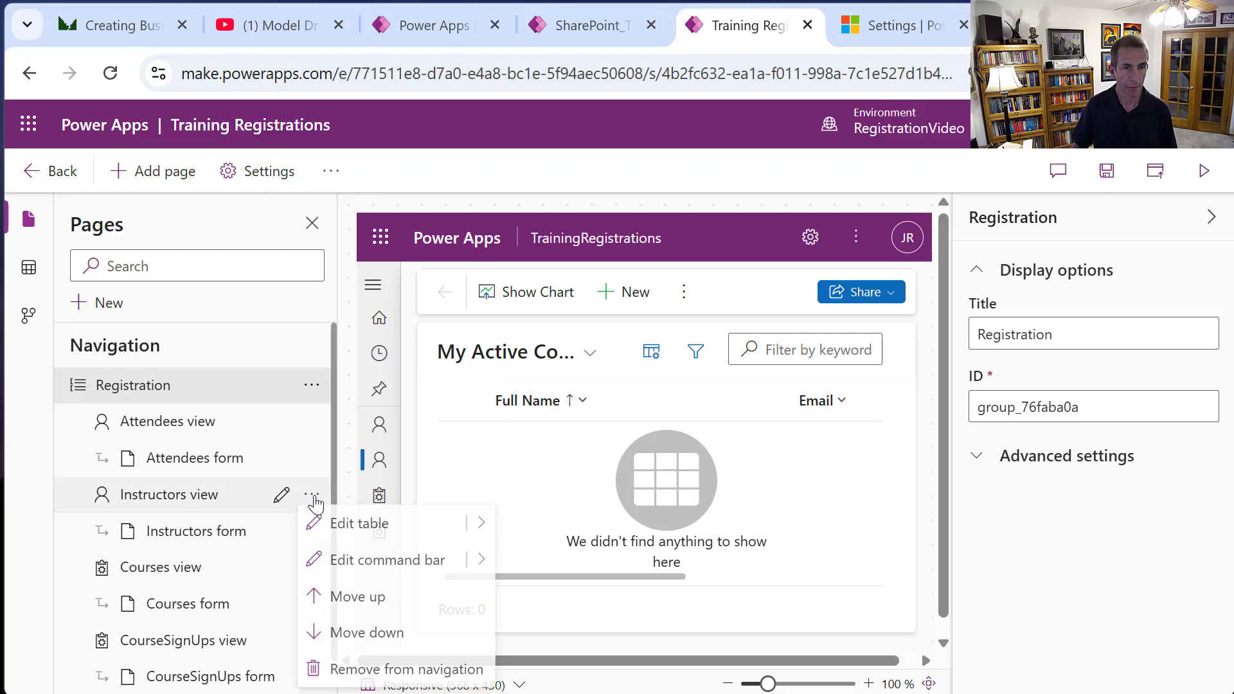
pyautogui.click(356, 594)
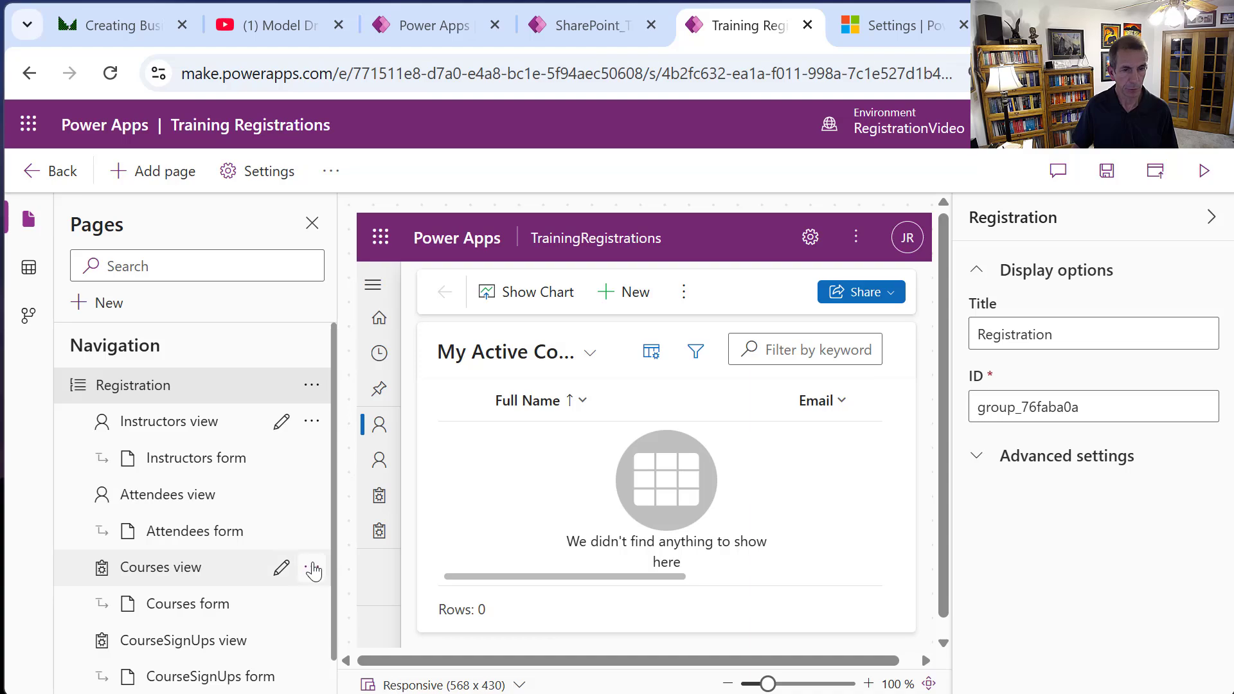
pyautogui.click(312, 568)
pyautogui.click(328, 465)
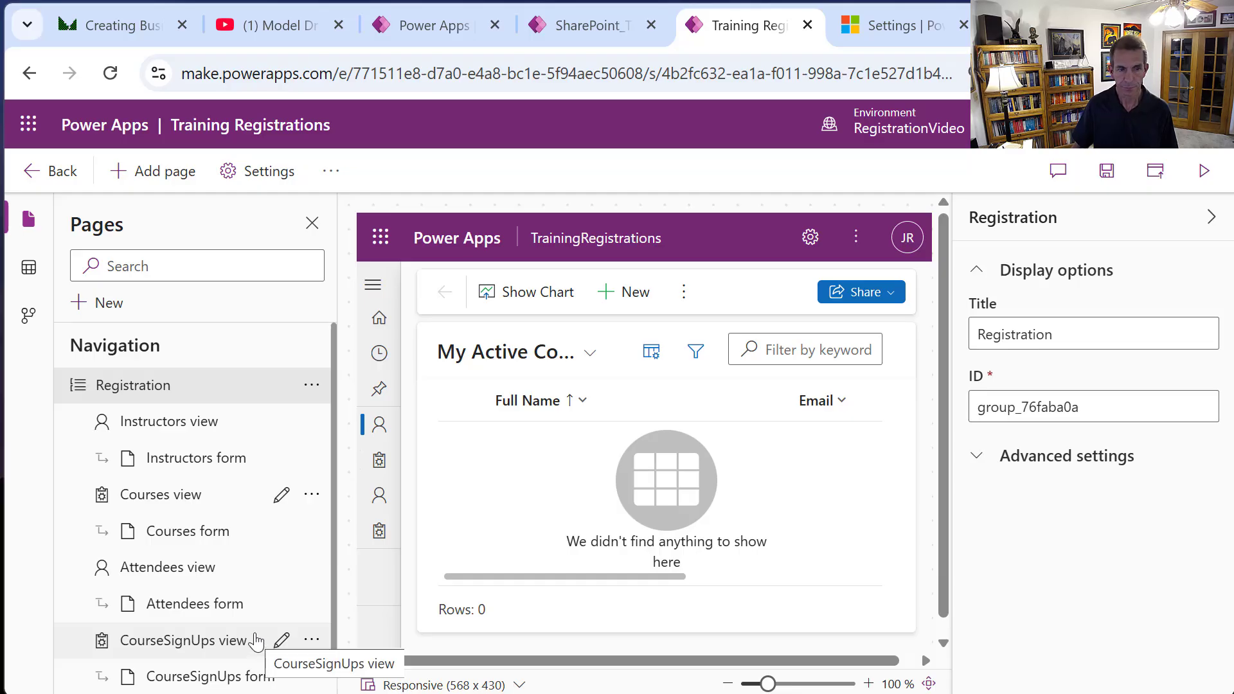
# Set the Courses view page icon to the mspp_entity_lists.svg web resource image.
pyautogui.click(162, 501)
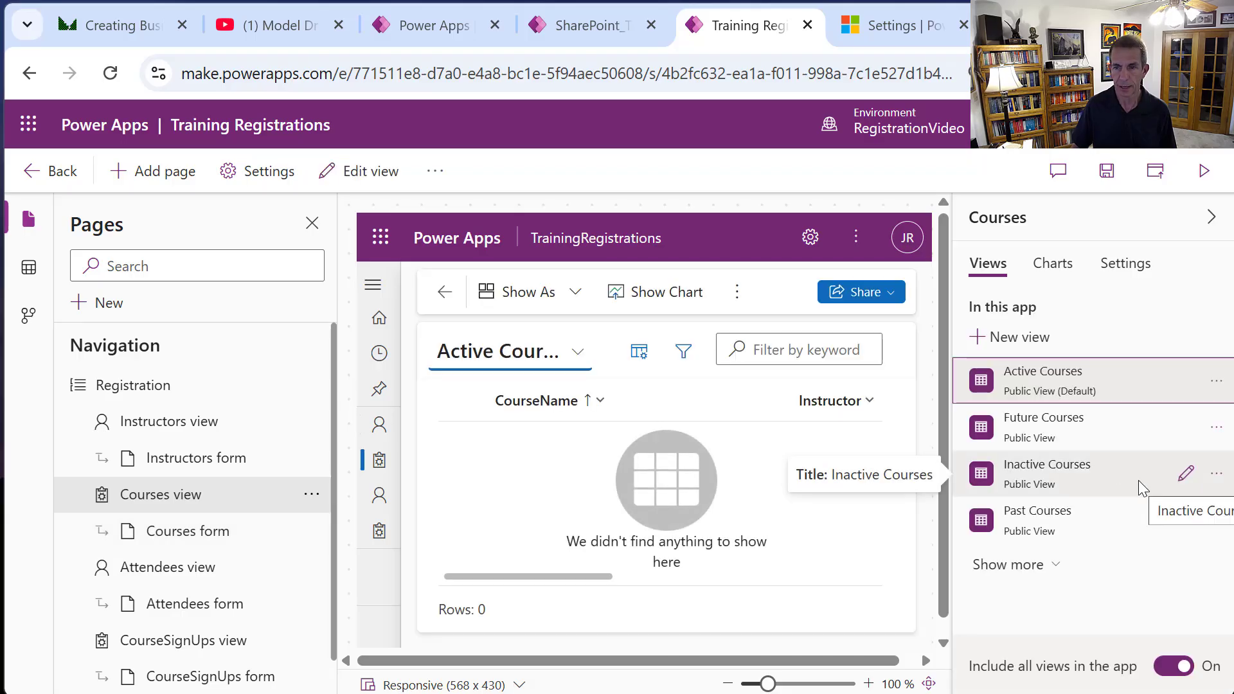
pyautogui.click(311, 496)
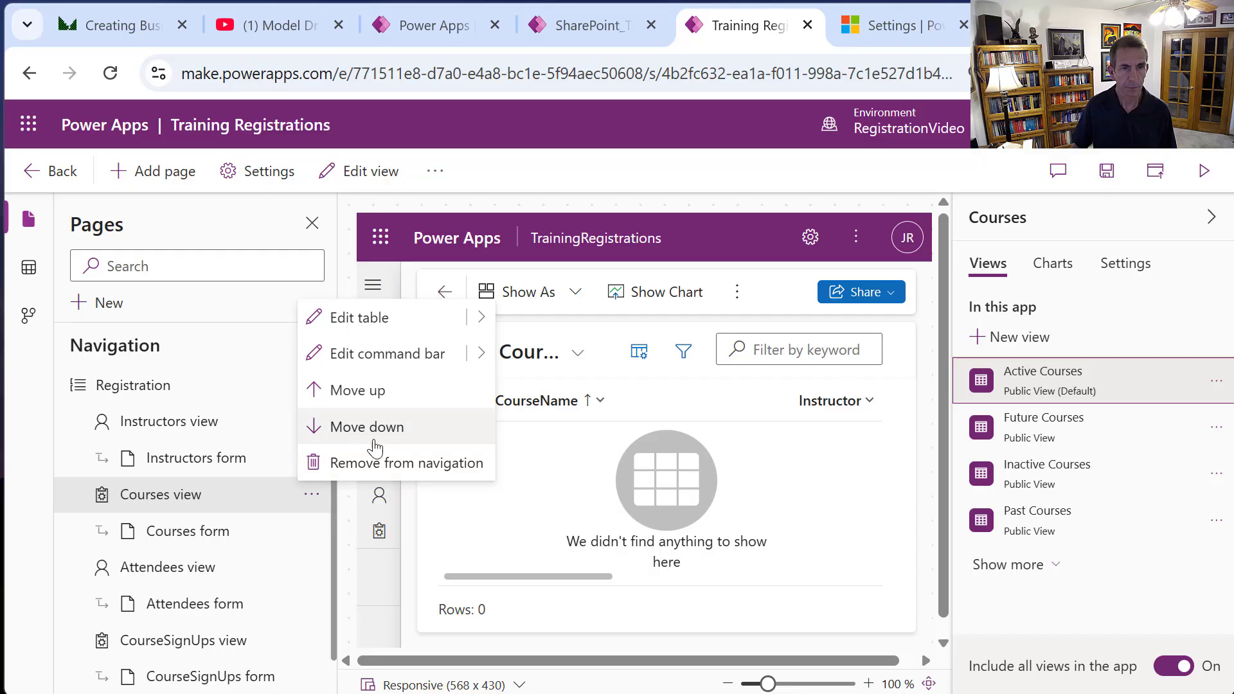
pyautogui.click(1125, 265)
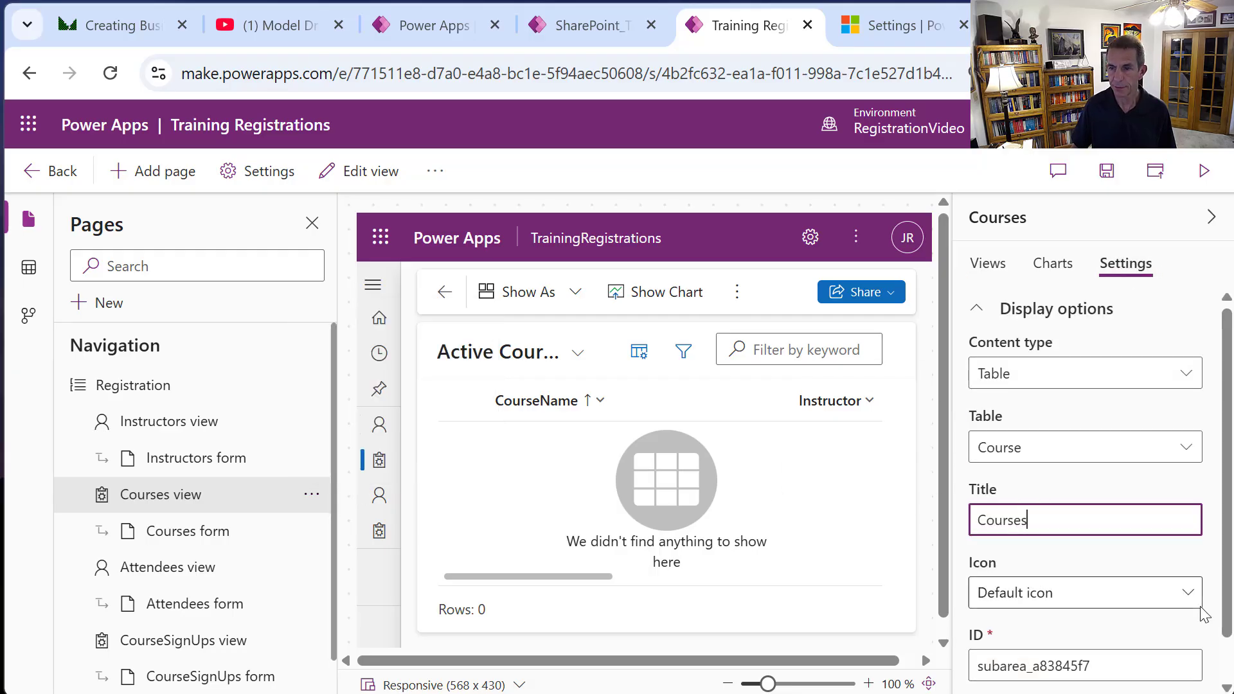
pyautogui.click(1186, 593)
pyautogui.click(1068, 662)
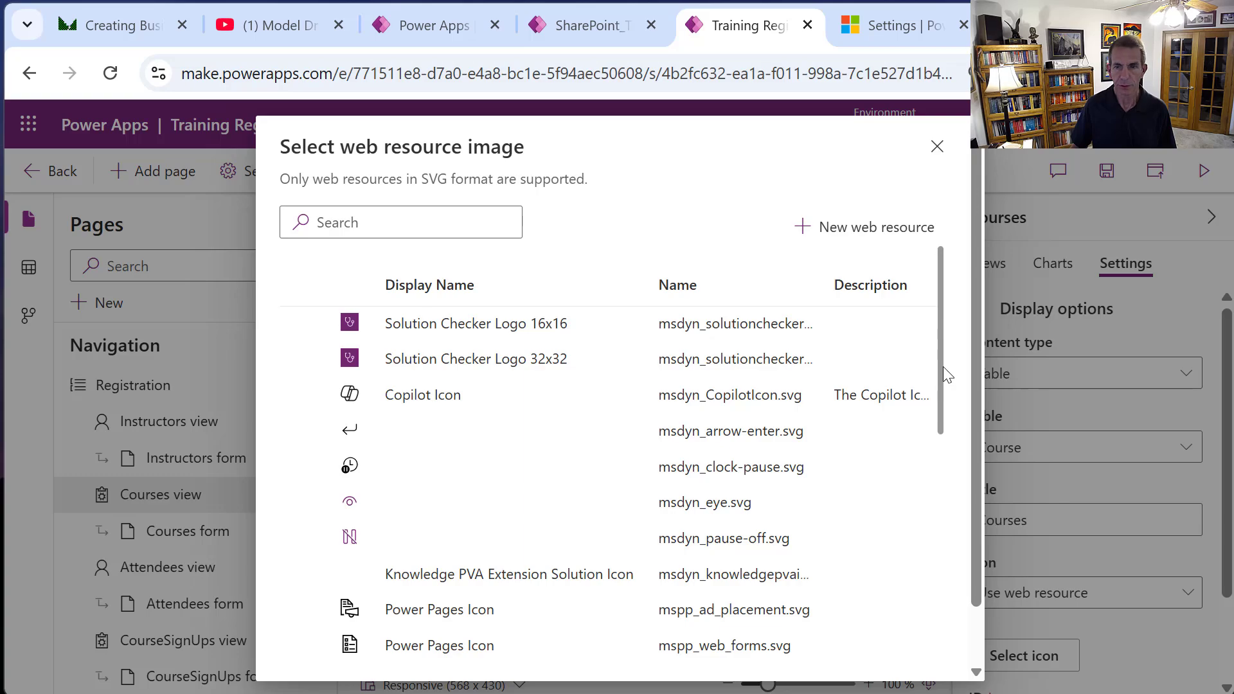
pyautogui.moveTo(947, 374); pyautogui.dragTo(943, 488)
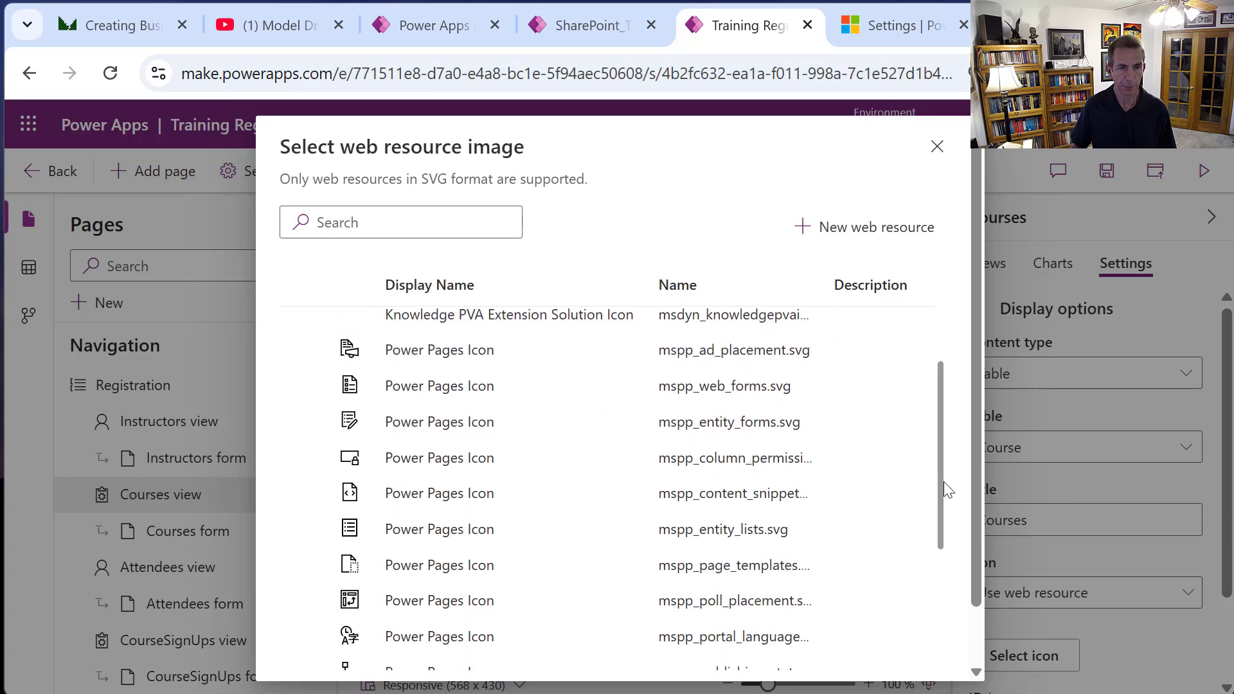
pyautogui.click(449, 531)
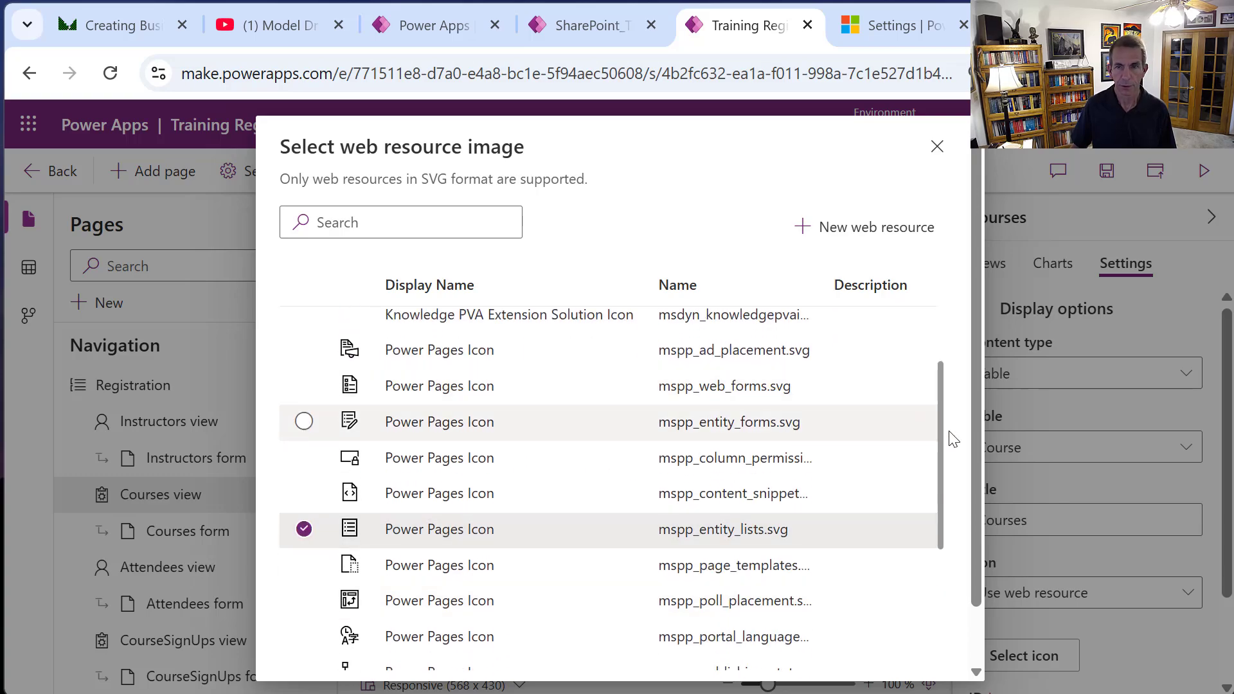
pyautogui.scroll(-1, 962, 643)
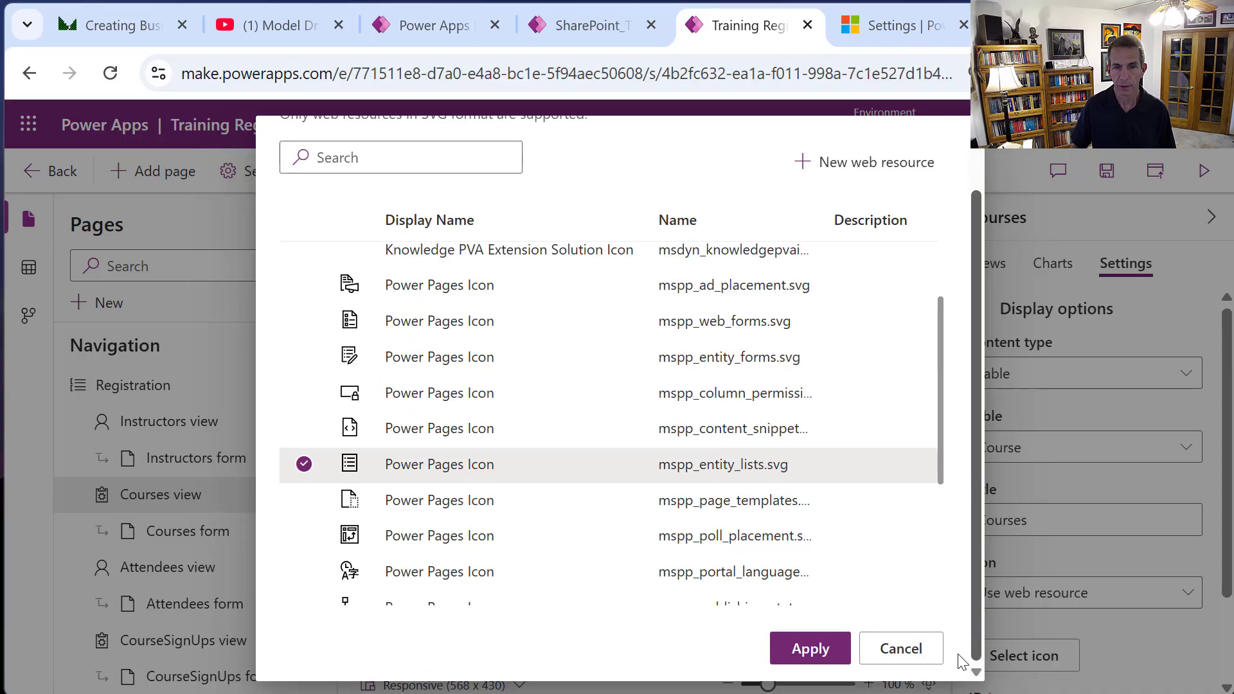
pyautogui.click(808, 649)
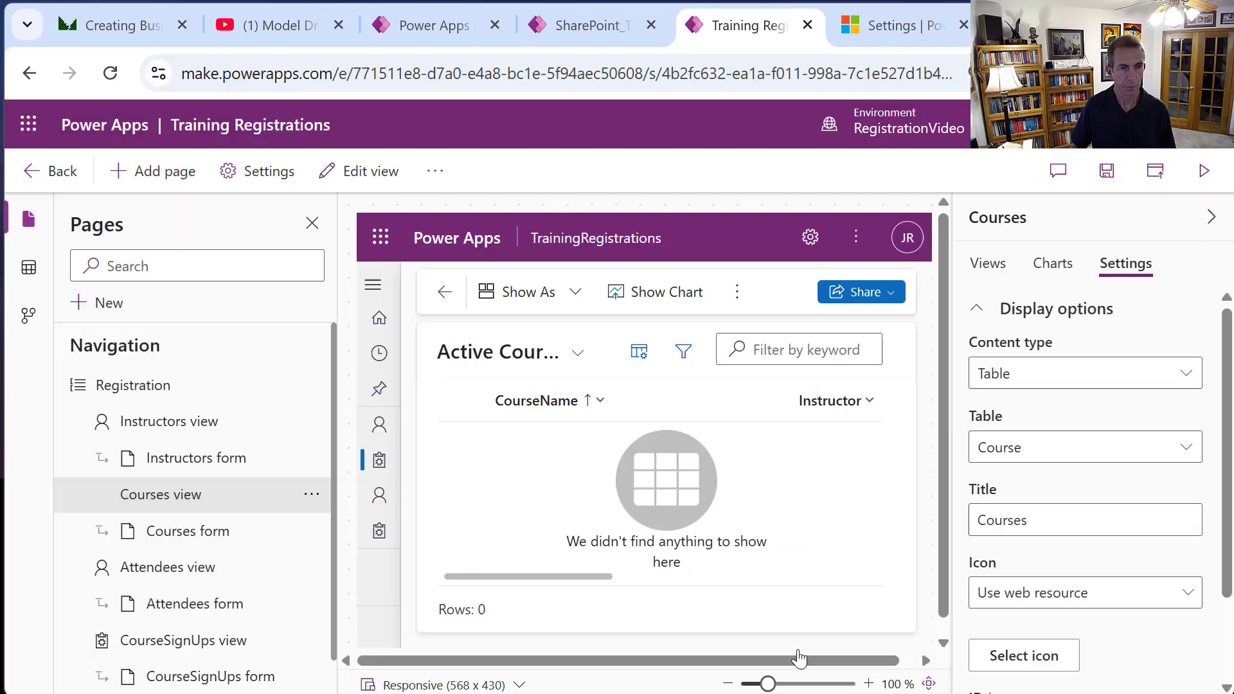
# Give the CourseSignUps view page the DataManagement.svg web resource icon.
pyautogui.click(219, 642)
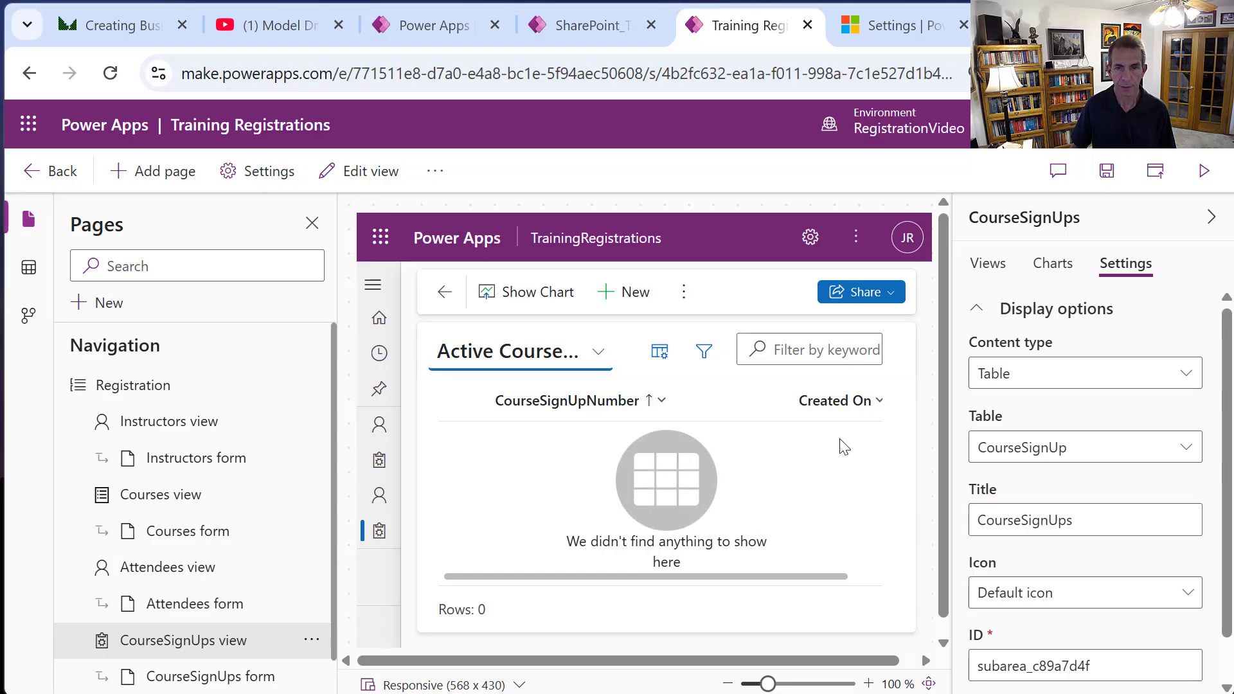
pyautogui.click(1188, 592)
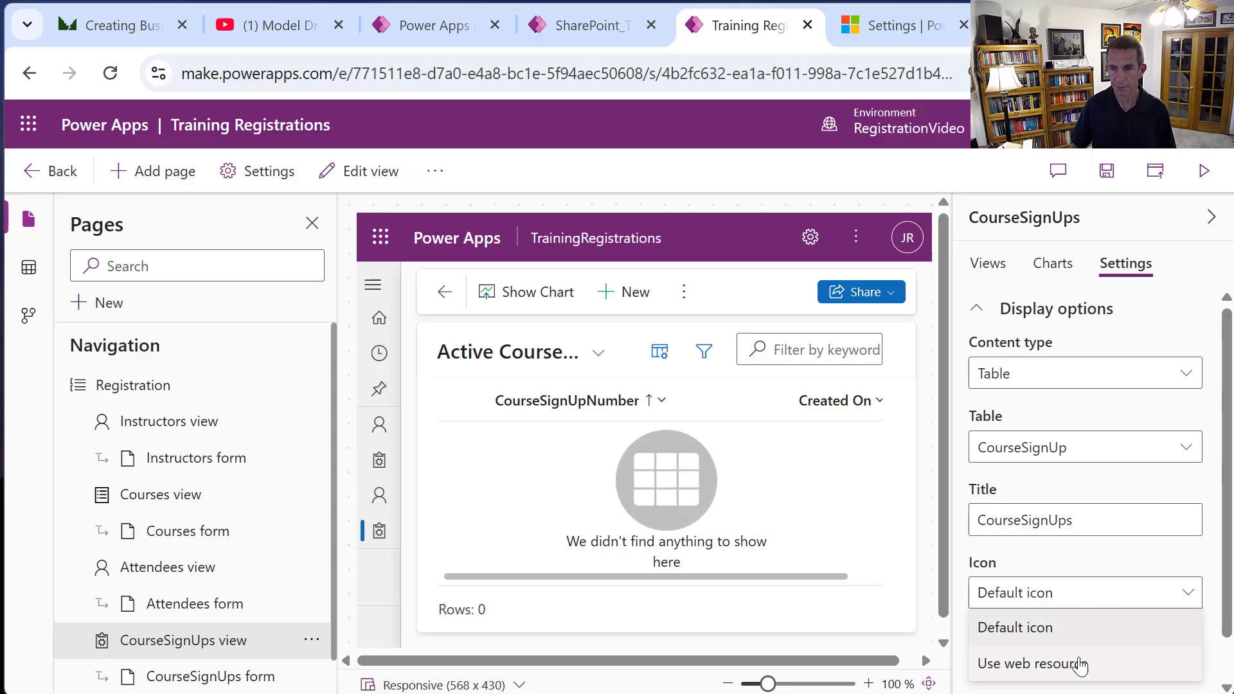
pyautogui.click(1076, 662)
pyautogui.click(1028, 647)
pyautogui.moveTo(936, 366); pyautogui.dragTo(960, 450)
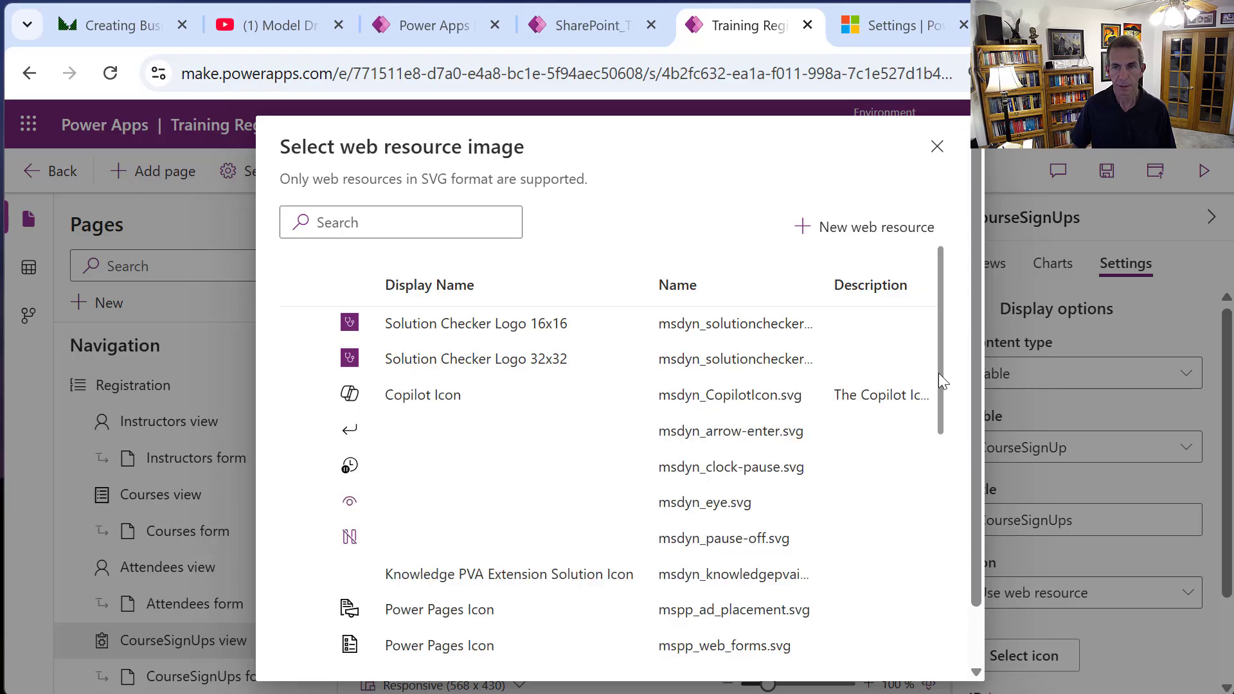
pyautogui.moveTo(938, 372); pyautogui.dragTo(1008, 632)
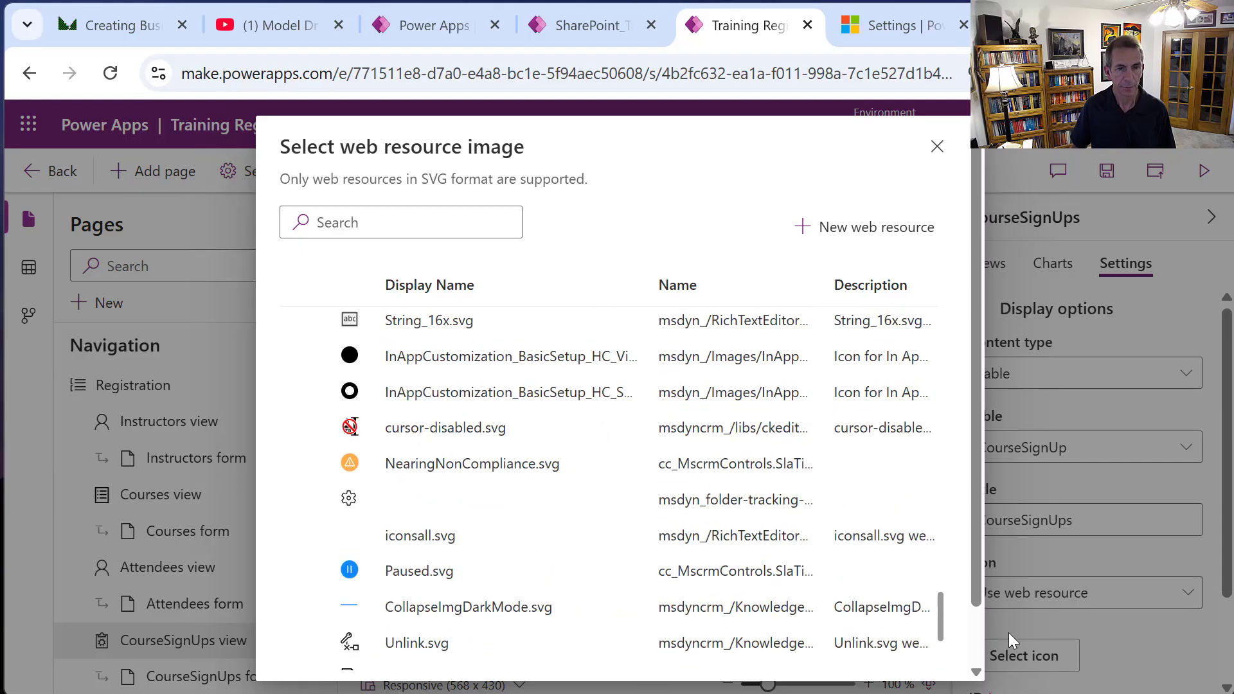
pyautogui.moveTo(978, 559); pyautogui.dragTo(1008, 524)
pyautogui.moveTo(934, 609); pyautogui.dragTo(951, 637)
pyautogui.moveTo(978, 575)
pyautogui.mouseDown()
pyautogui.moveTo(977, 668)
pyautogui.moveTo(966, 542)
pyautogui.mouseUp()
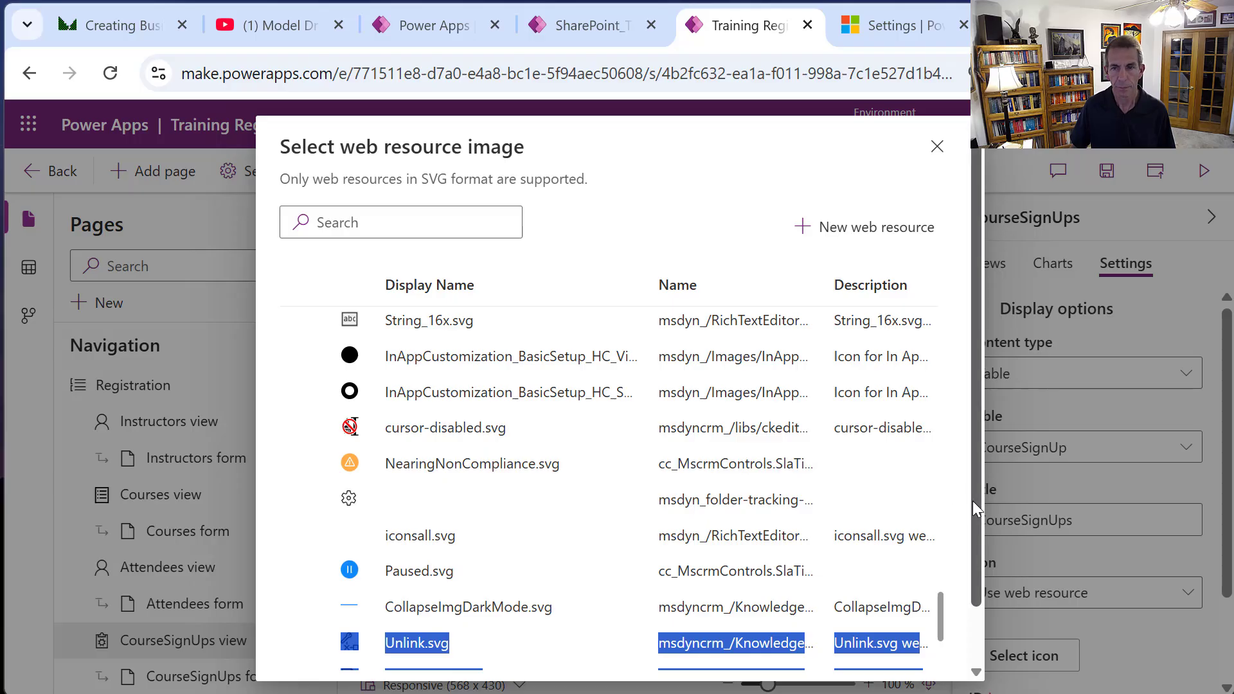
pyautogui.moveTo(939, 613); pyautogui.dragTo(940, 563)
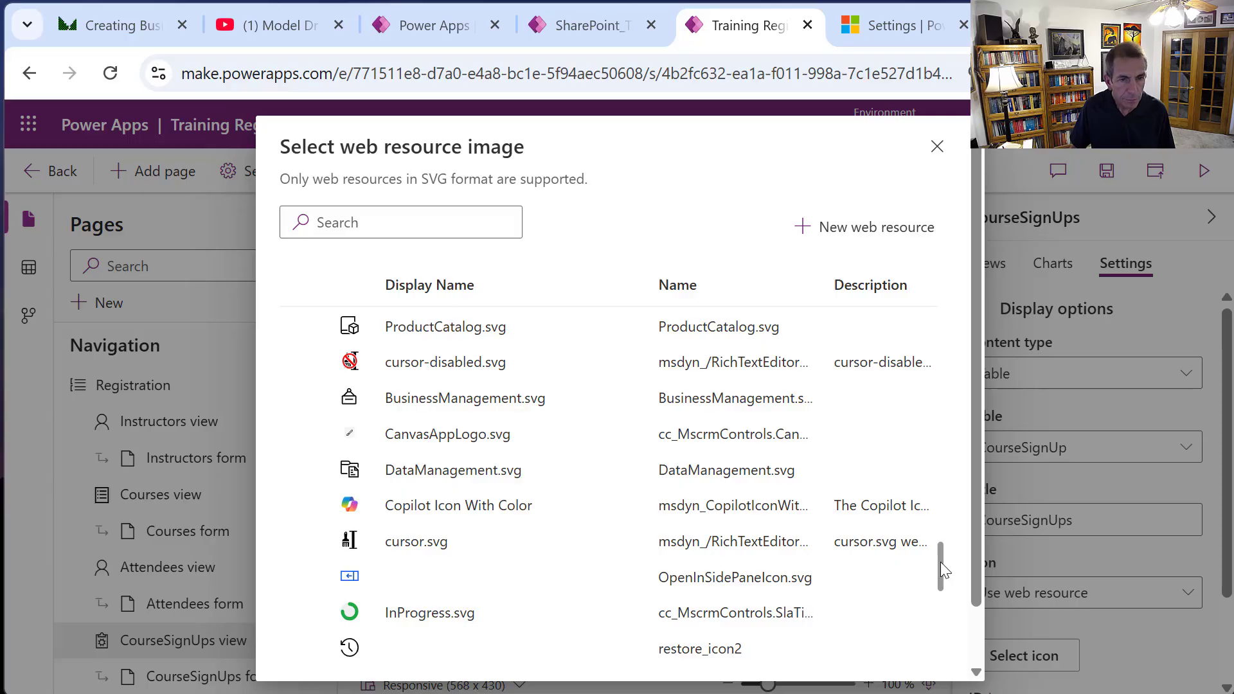
pyautogui.click(422, 470)
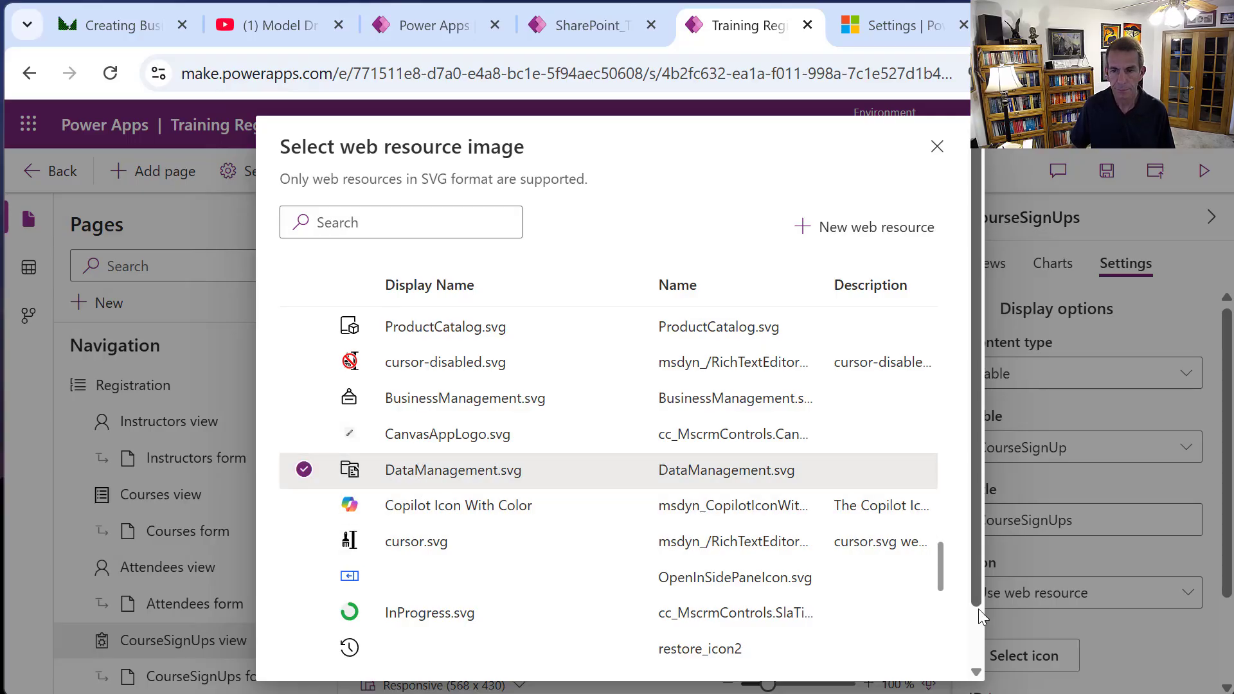
pyautogui.scroll(-1, 961, 614)
pyautogui.click(811, 649)
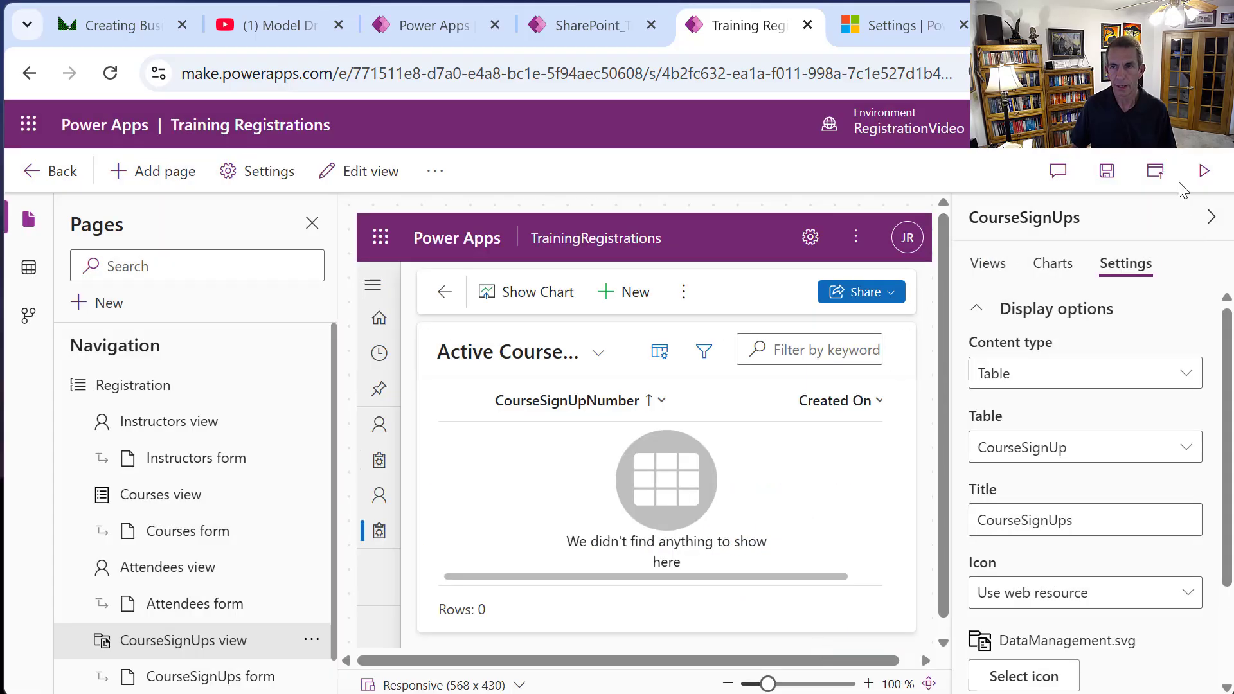
# Save and publish the app, then run Training Registrations in a new tab.
pyautogui.click(1206, 177)
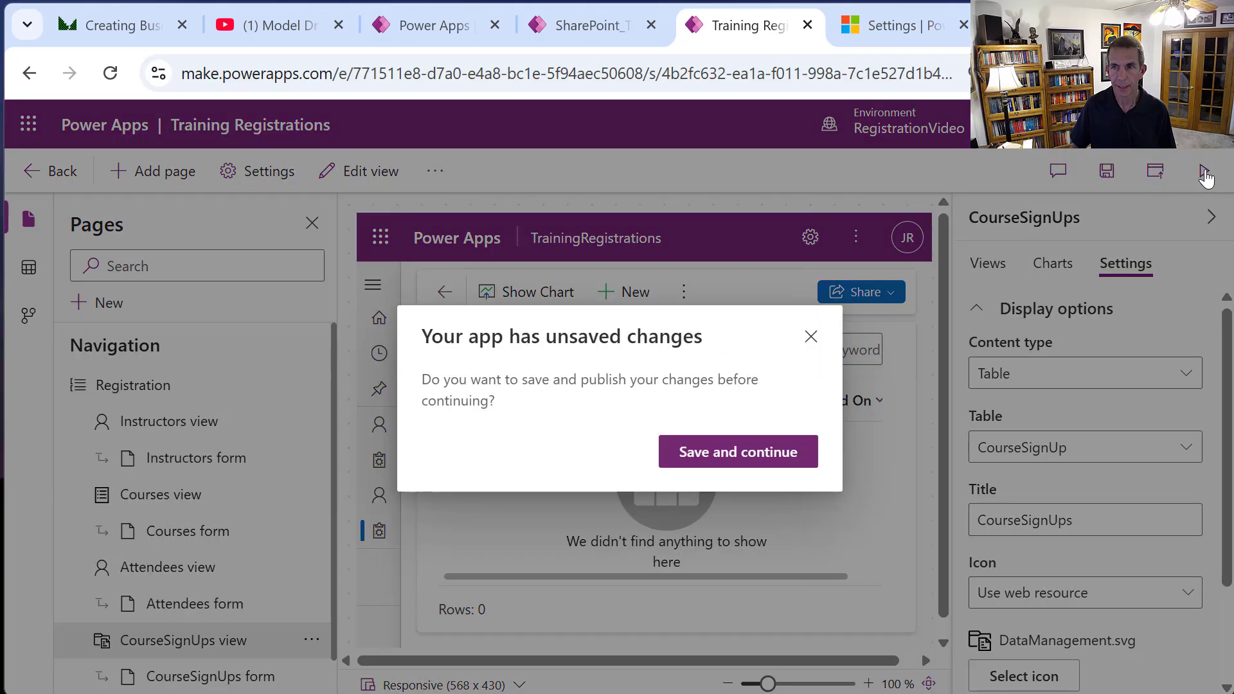
pyautogui.click(776, 447)
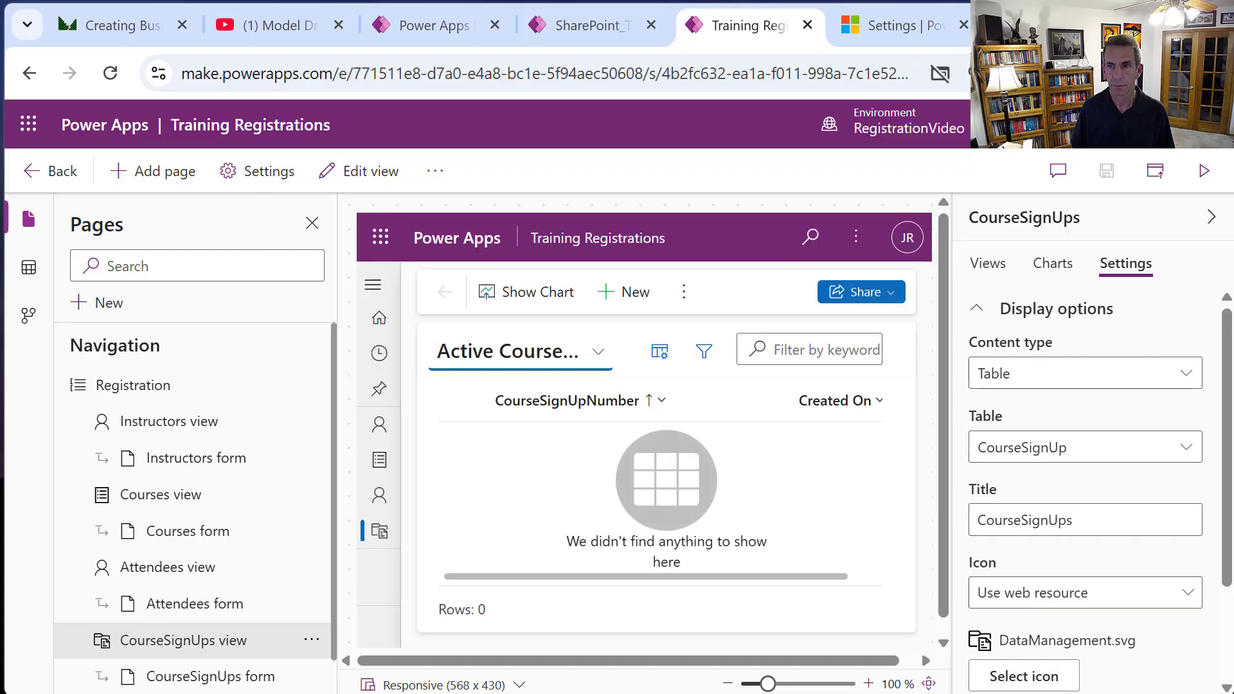
pyautogui.click(1203, 170)
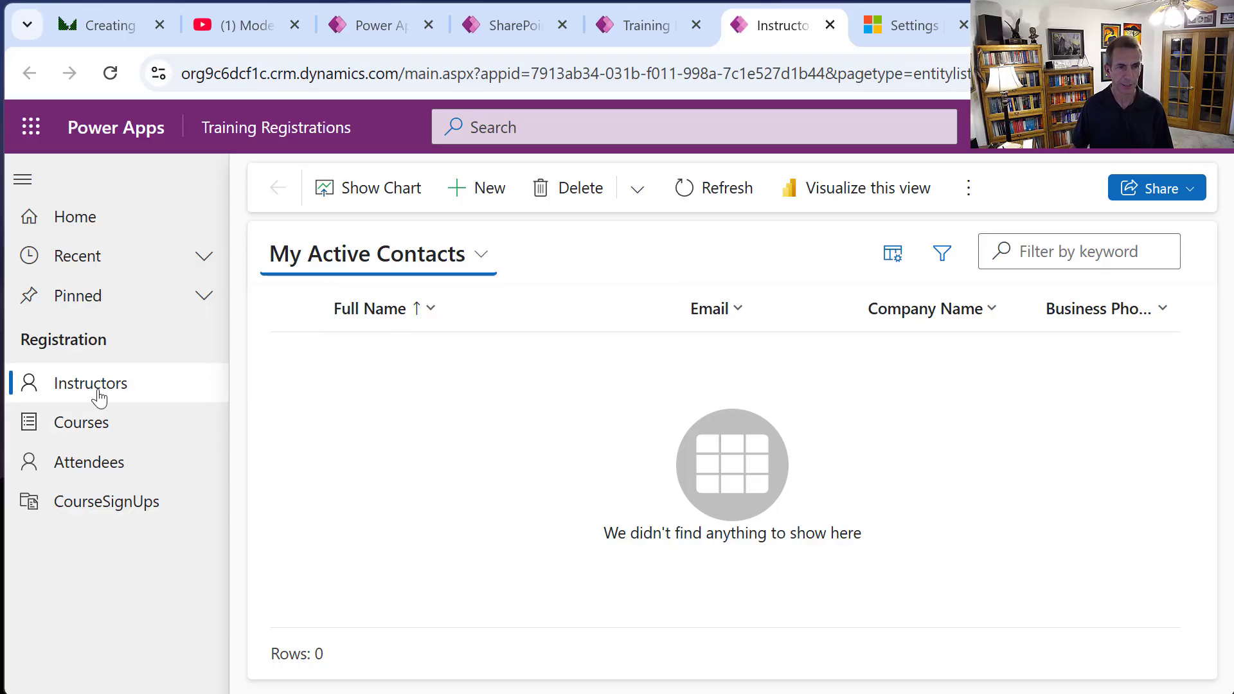
# Start a new instructor with first name, last name and job title Songwriter.
pyautogui.click(93, 429)
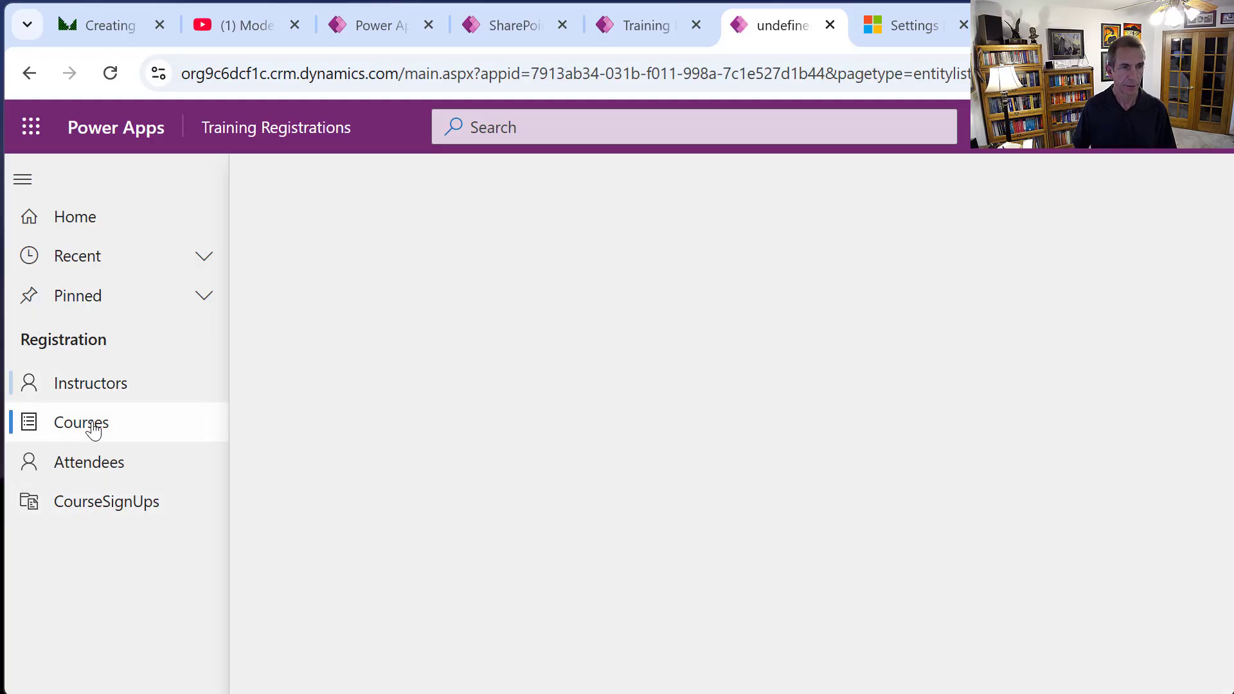
pyautogui.click(94, 386)
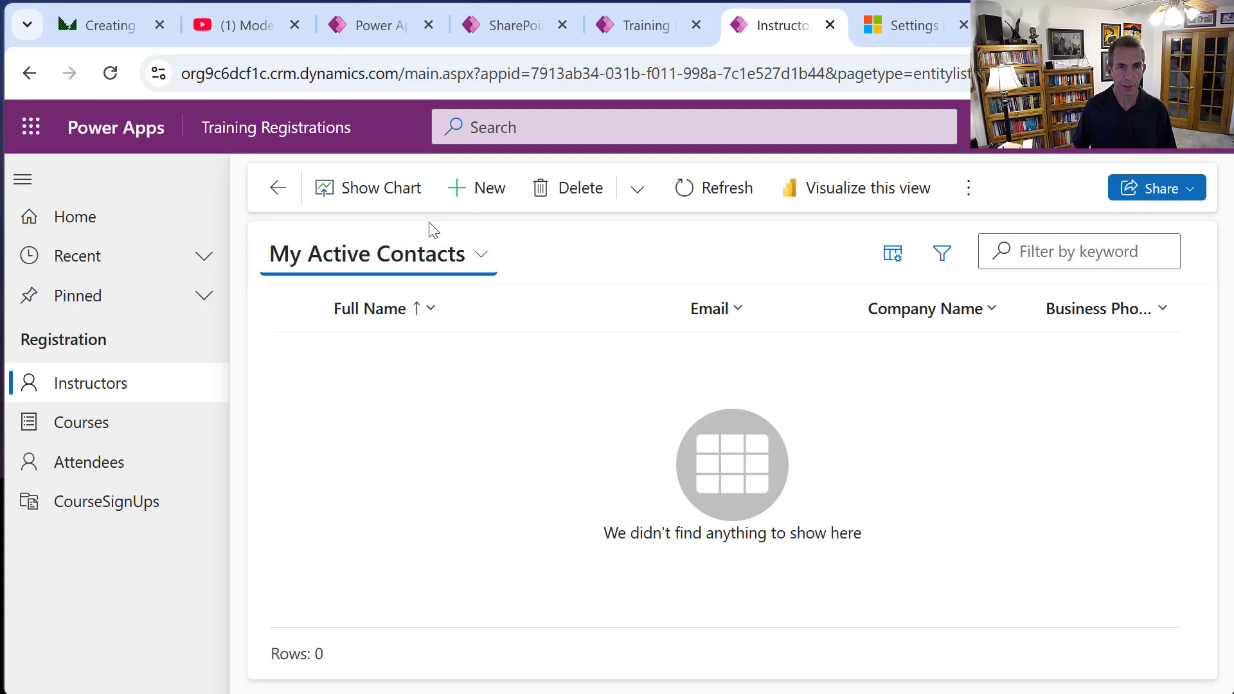
pyautogui.click(482, 188)
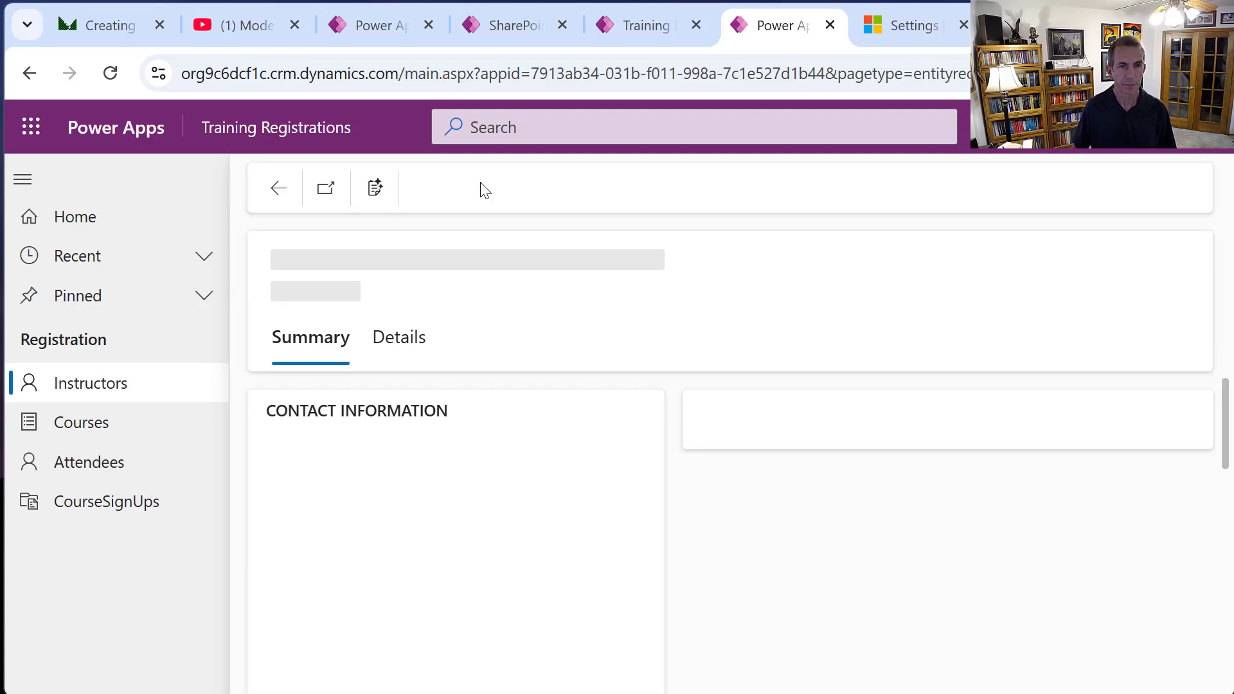
pyautogui.click(403, 495)
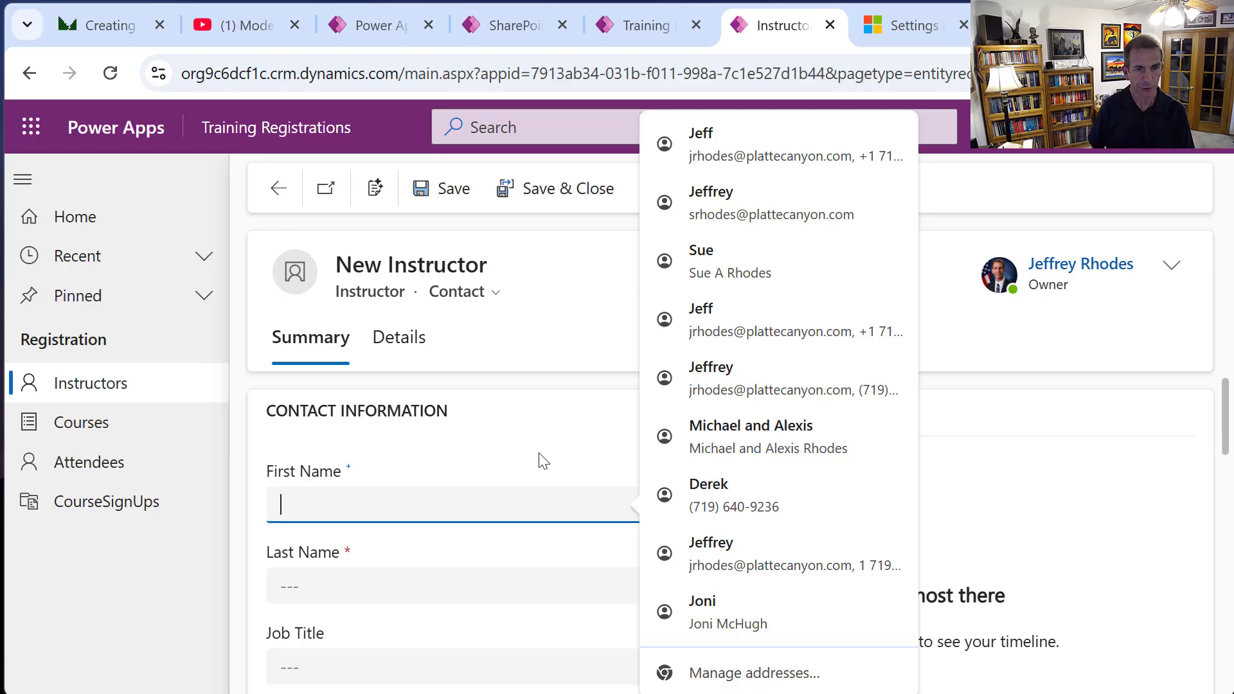
pyautogui.write('Paul')
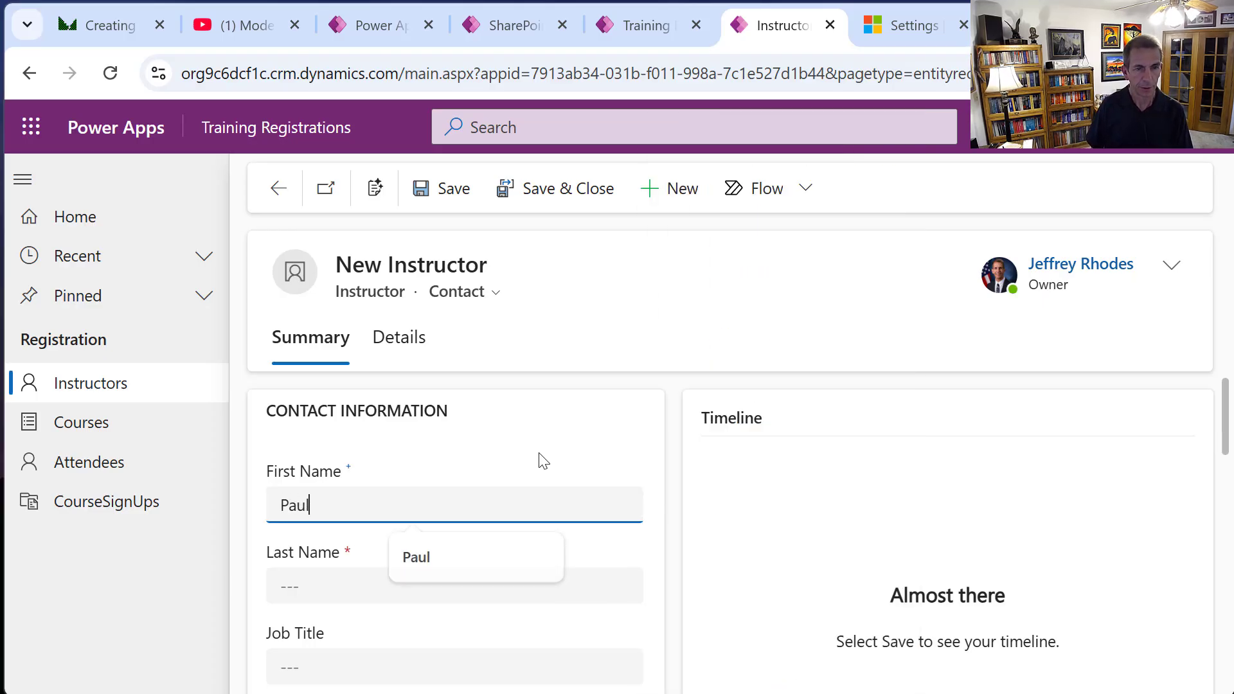
pyautogui.press('Tab')
pyautogui.write('M')
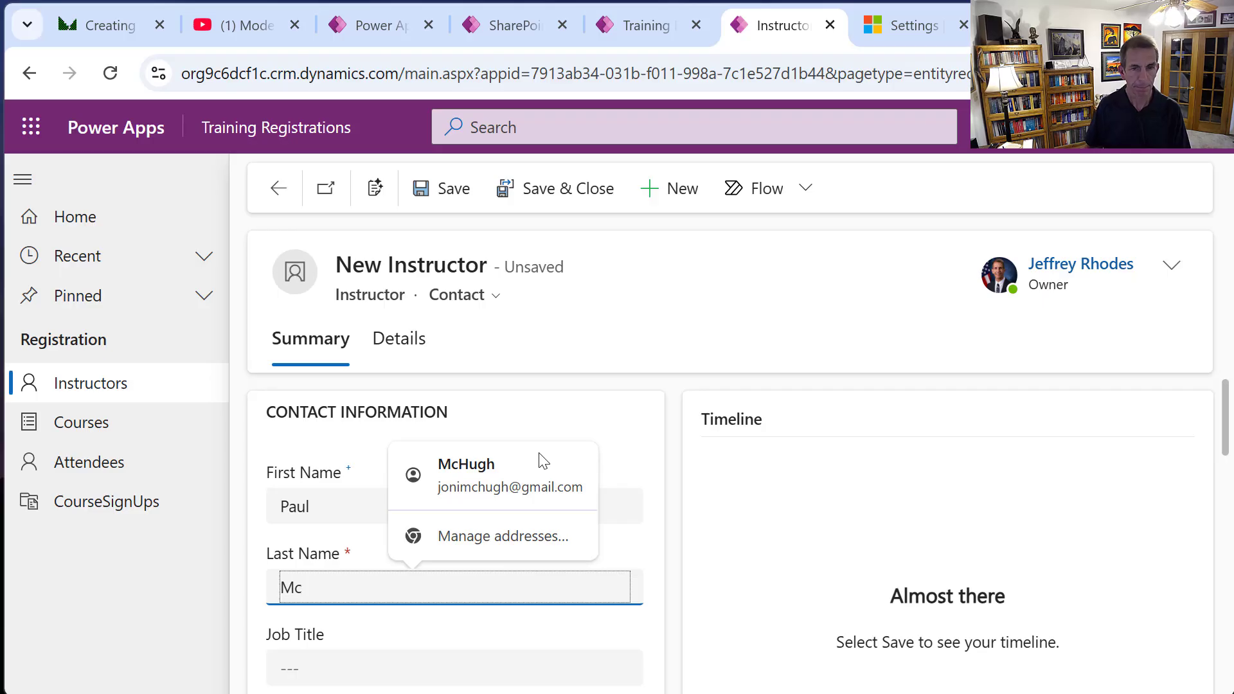
pyautogui.write('cCart')
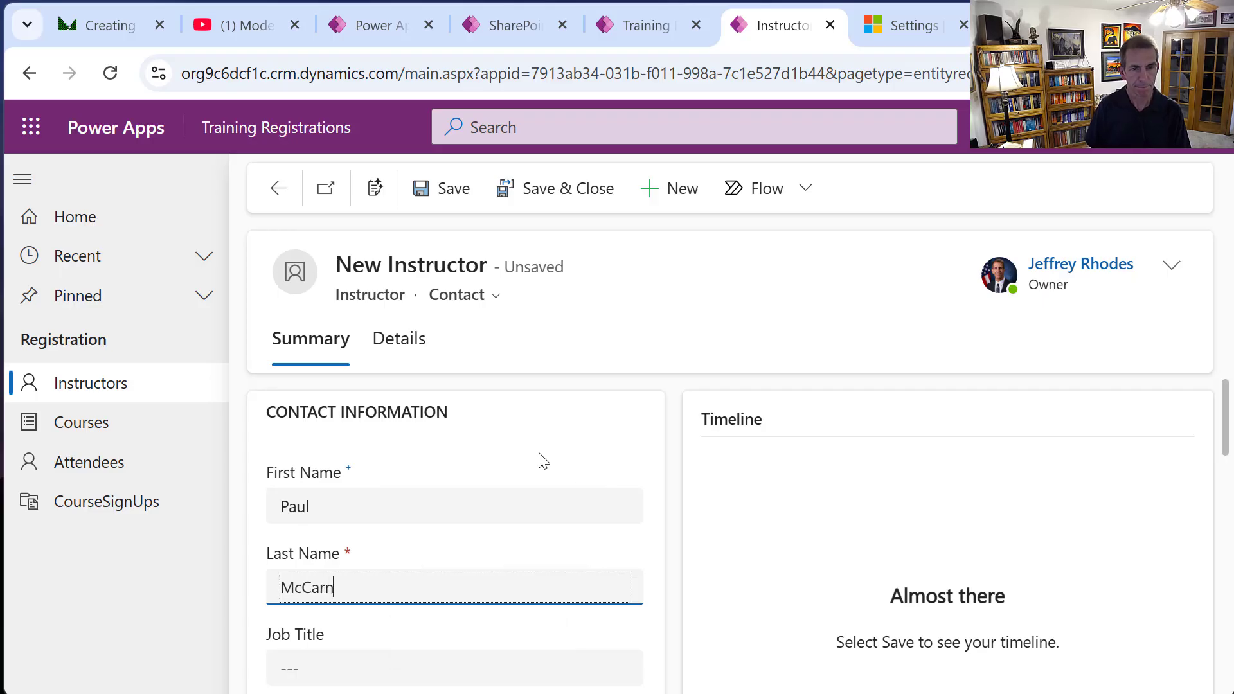
pyautogui.write('ney')
pyautogui.press('Tab')
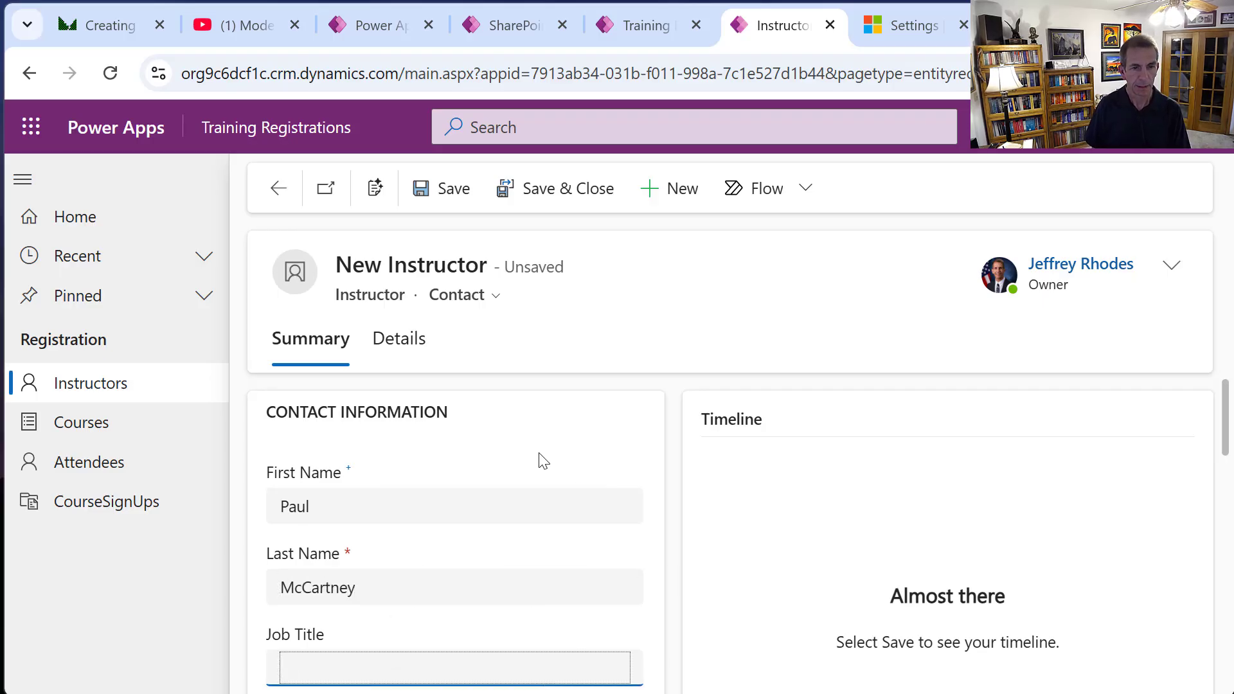
pyautogui.write('Songwriter')
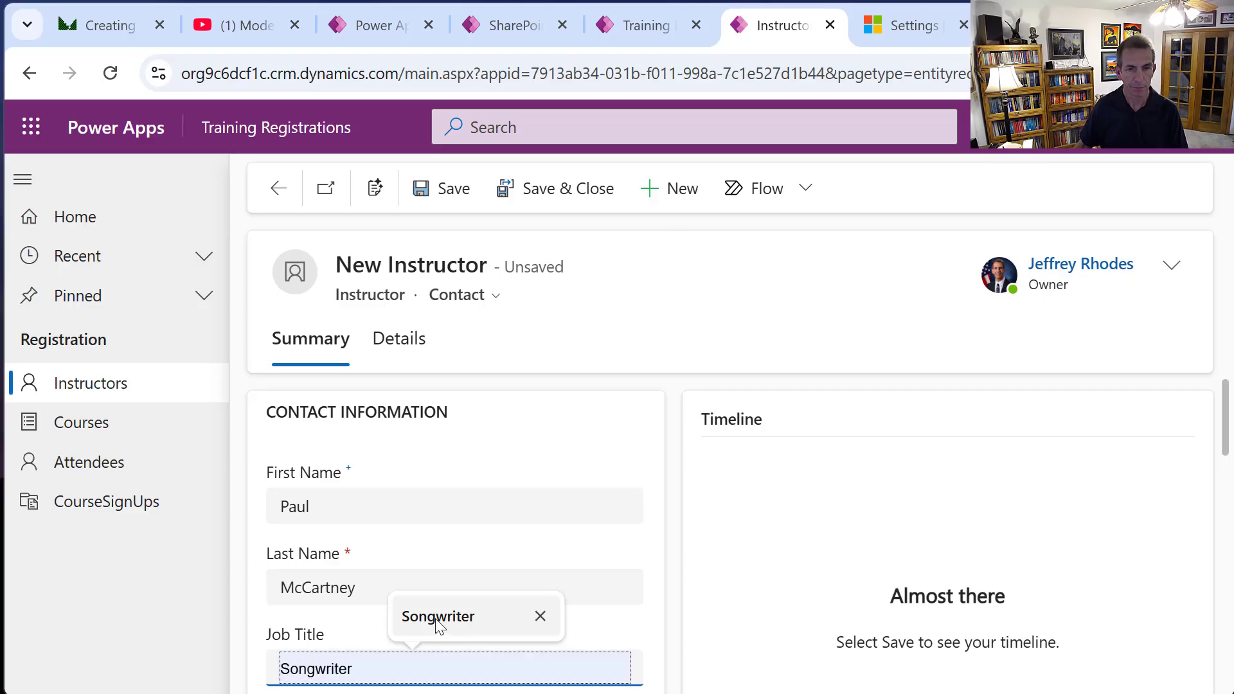
pyautogui.click(435, 621)
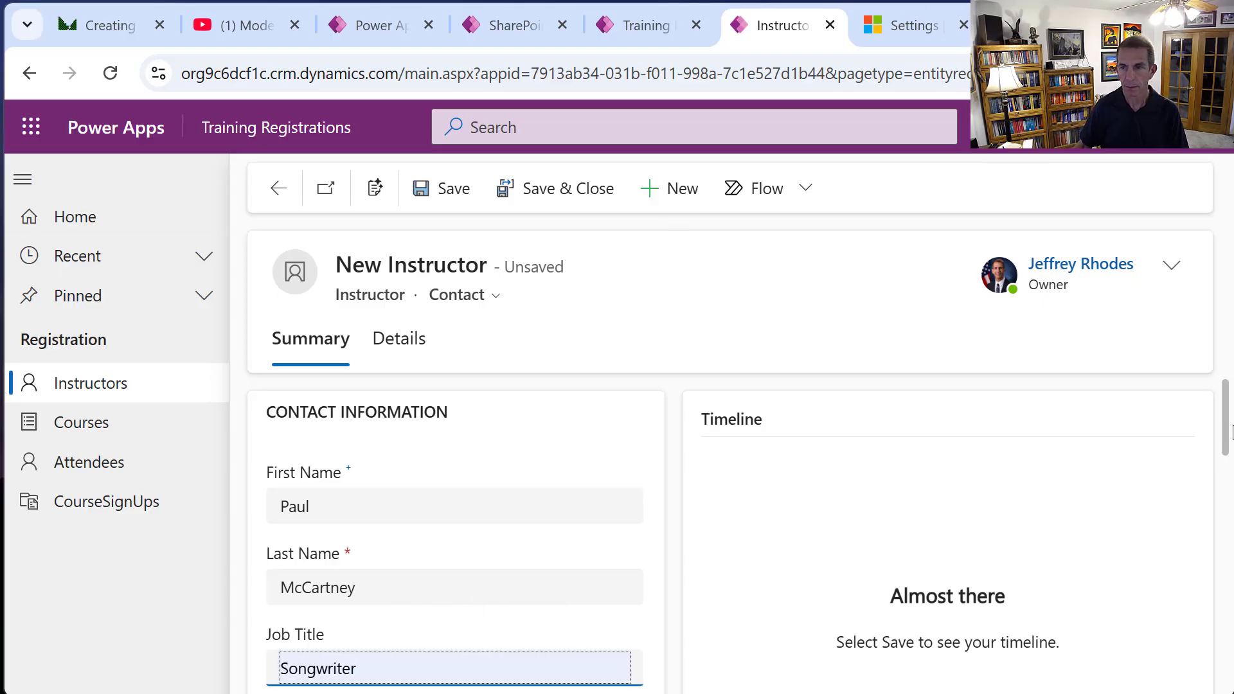
# Add the instructor's e-mail, save, check the timeline activity types, then Save & Close.
pyautogui.moveTo(1215, 507)
pyautogui.mouseDown()
pyautogui.moveTo(1227, 468)
pyautogui.moveTo(1224, 486)
pyautogui.mouseUp()
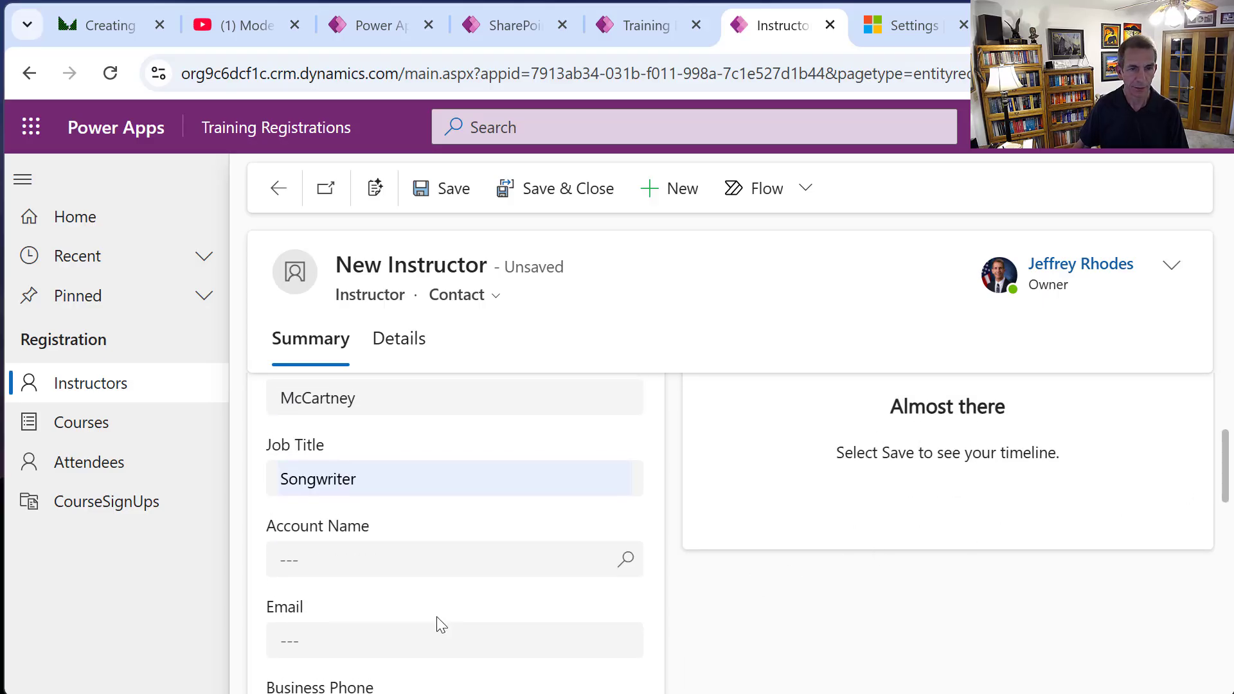
pyautogui.click(396, 635)
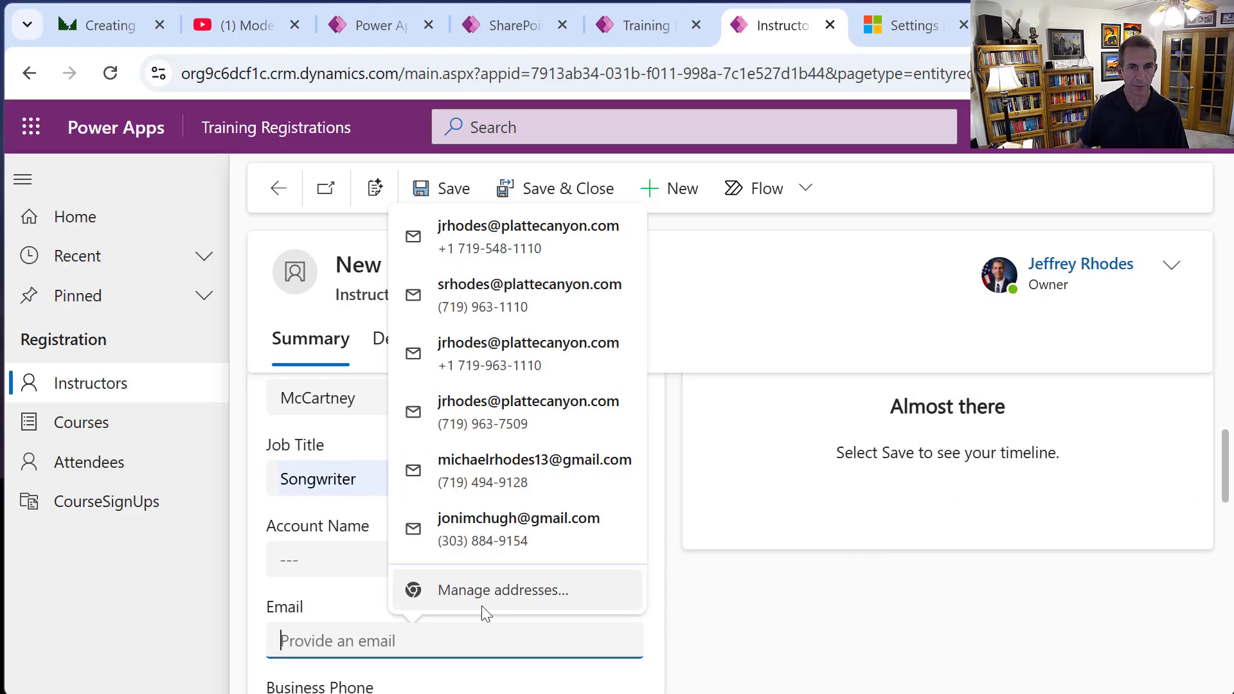
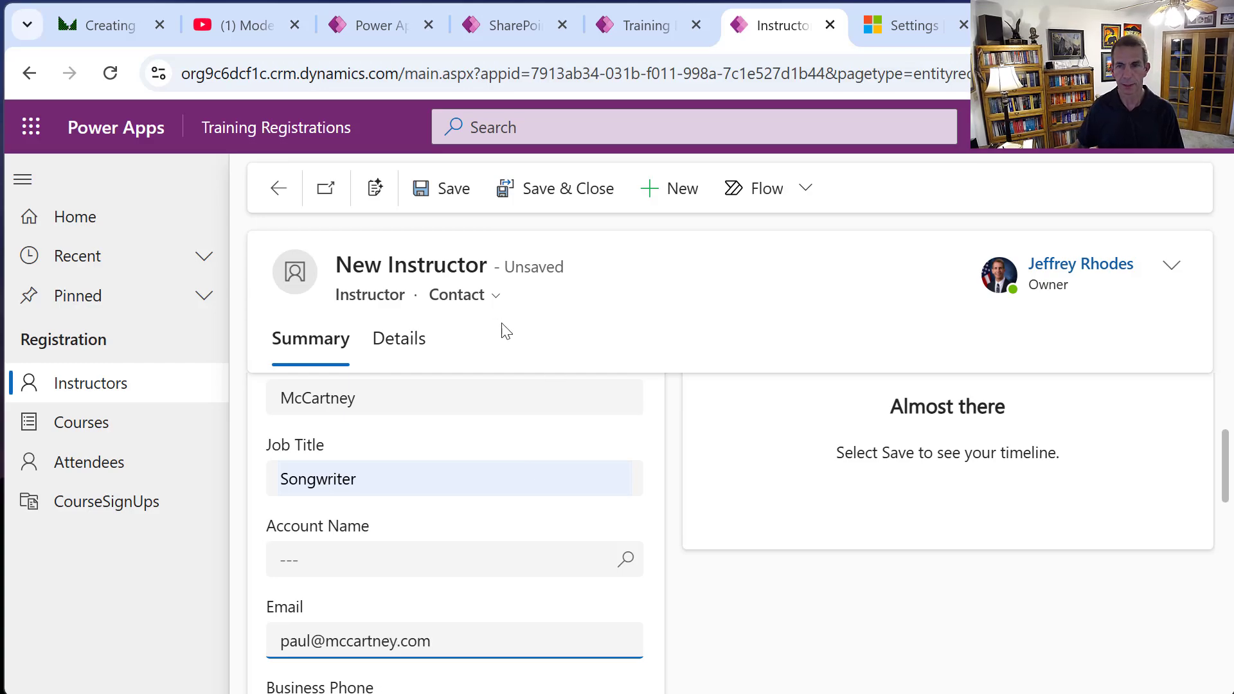
pyautogui.click(453, 205)
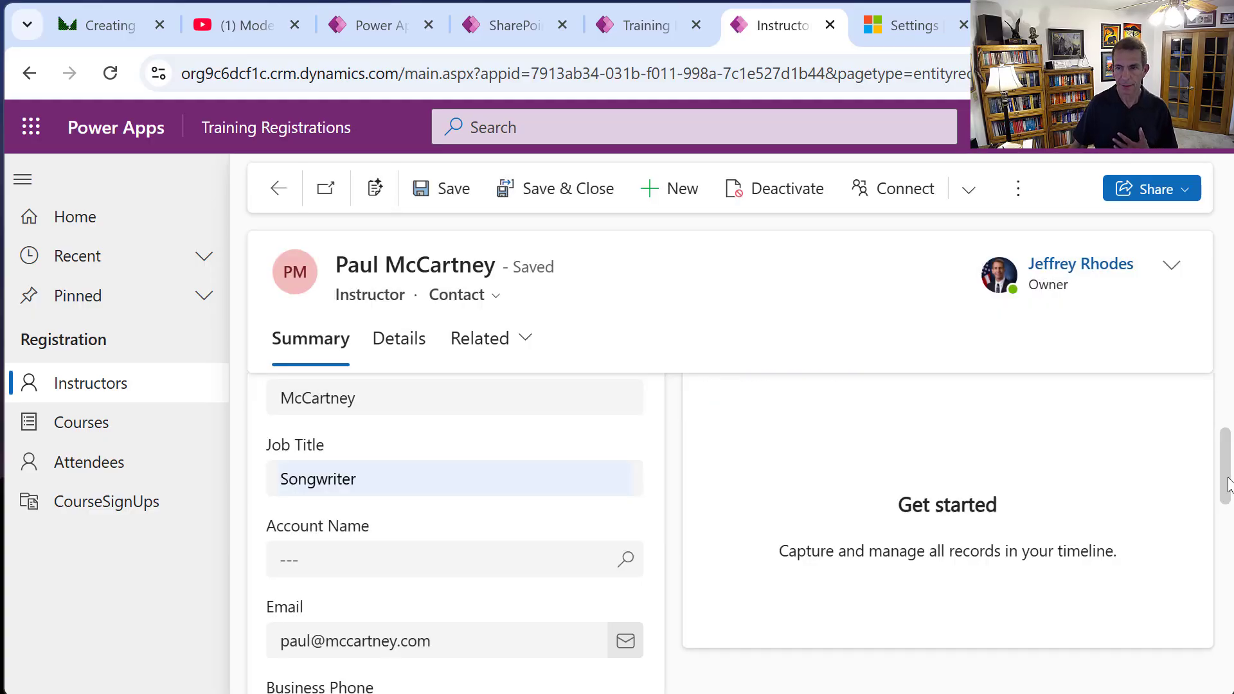
pyautogui.scroll(3, 1227, 425)
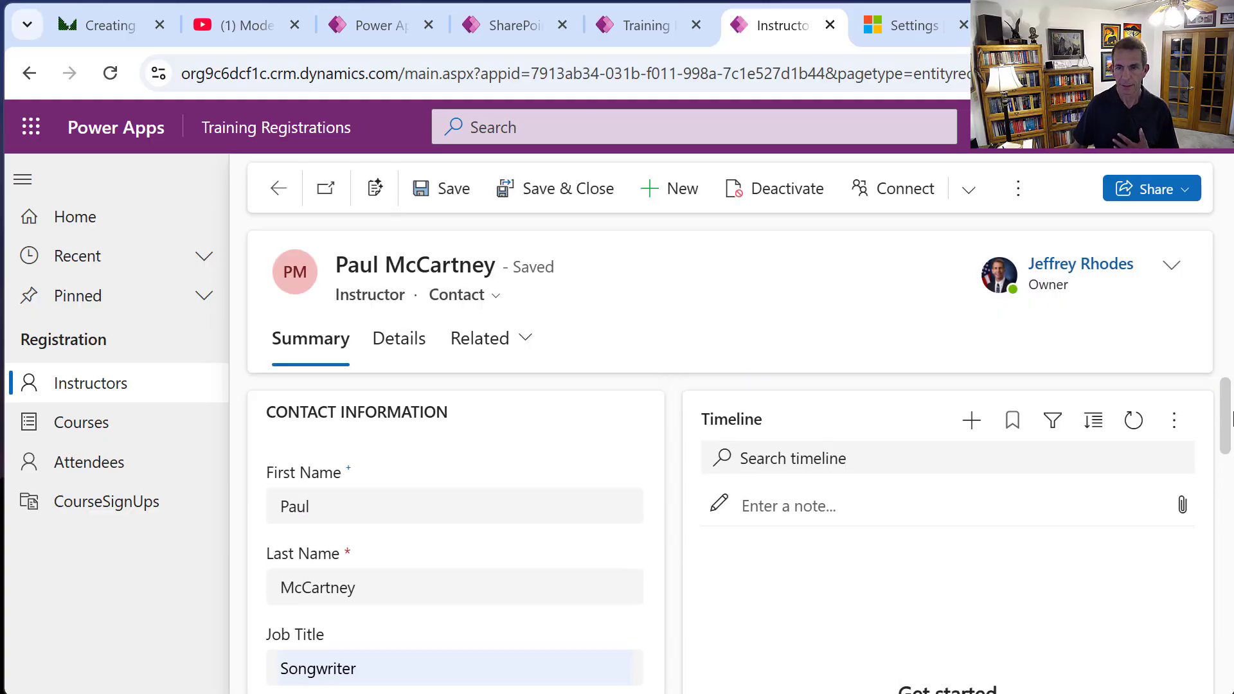
pyautogui.click(972, 420)
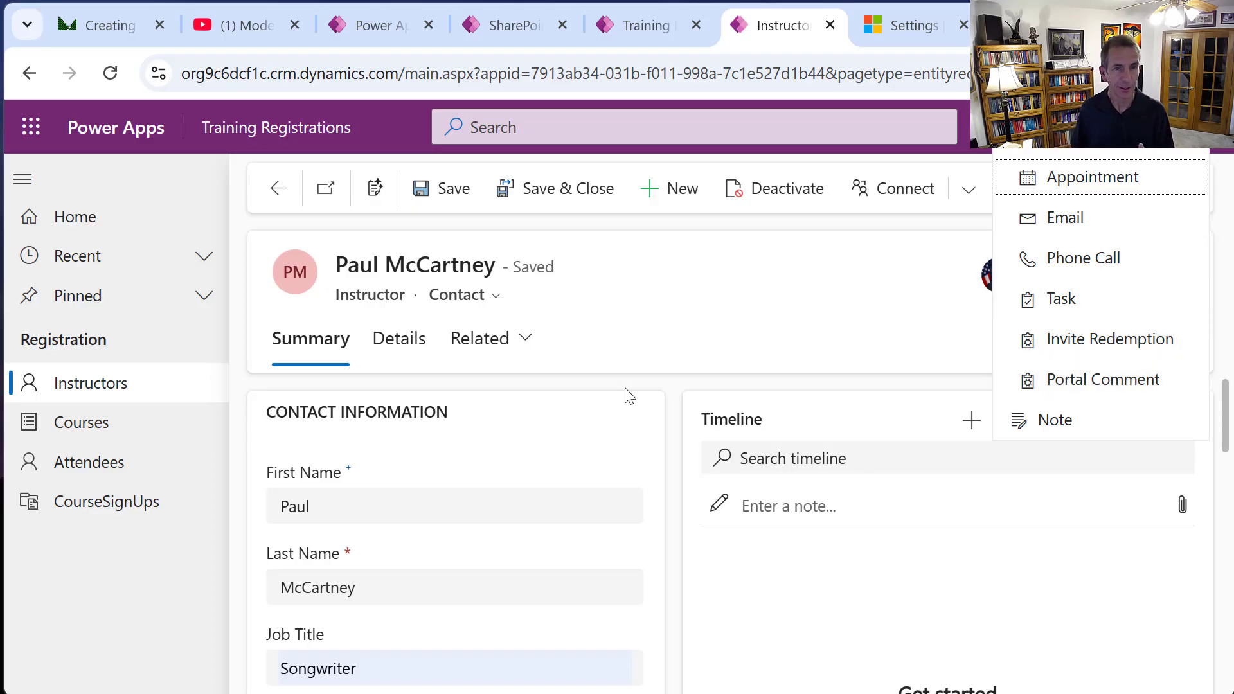
pyautogui.click(568, 187)
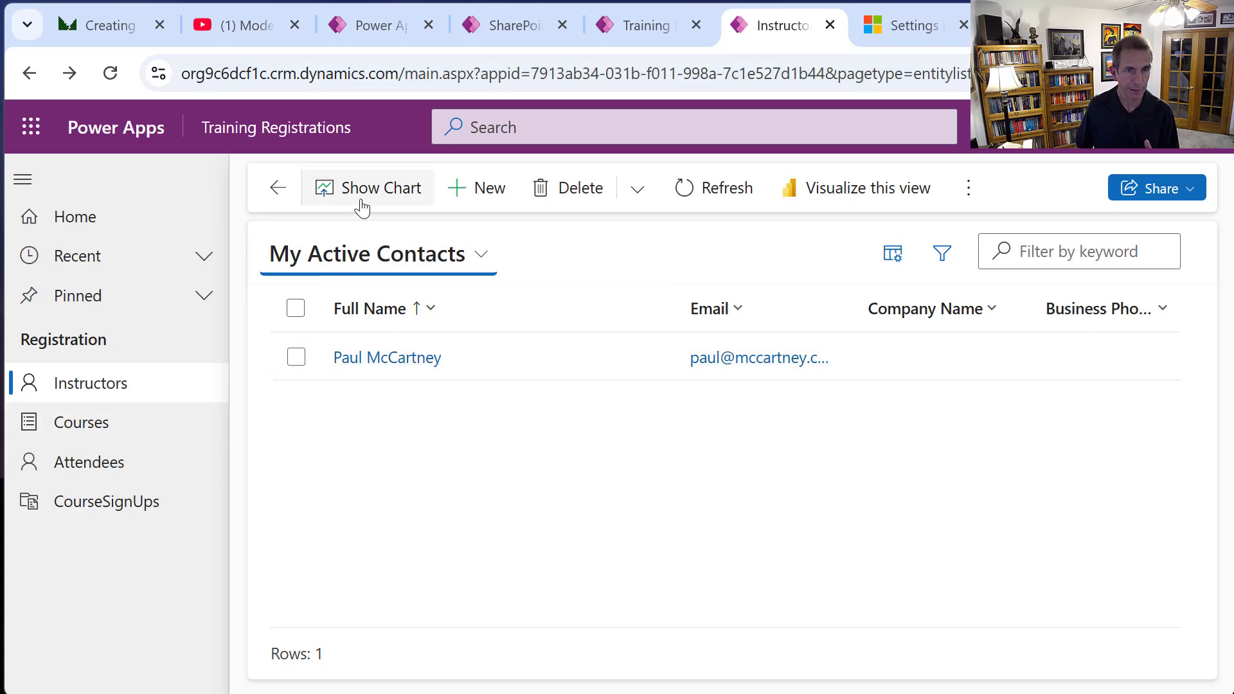
# Create a second instructor with first and last name, job title Singer and e-mail, then save.
pyautogui.click(504, 196)
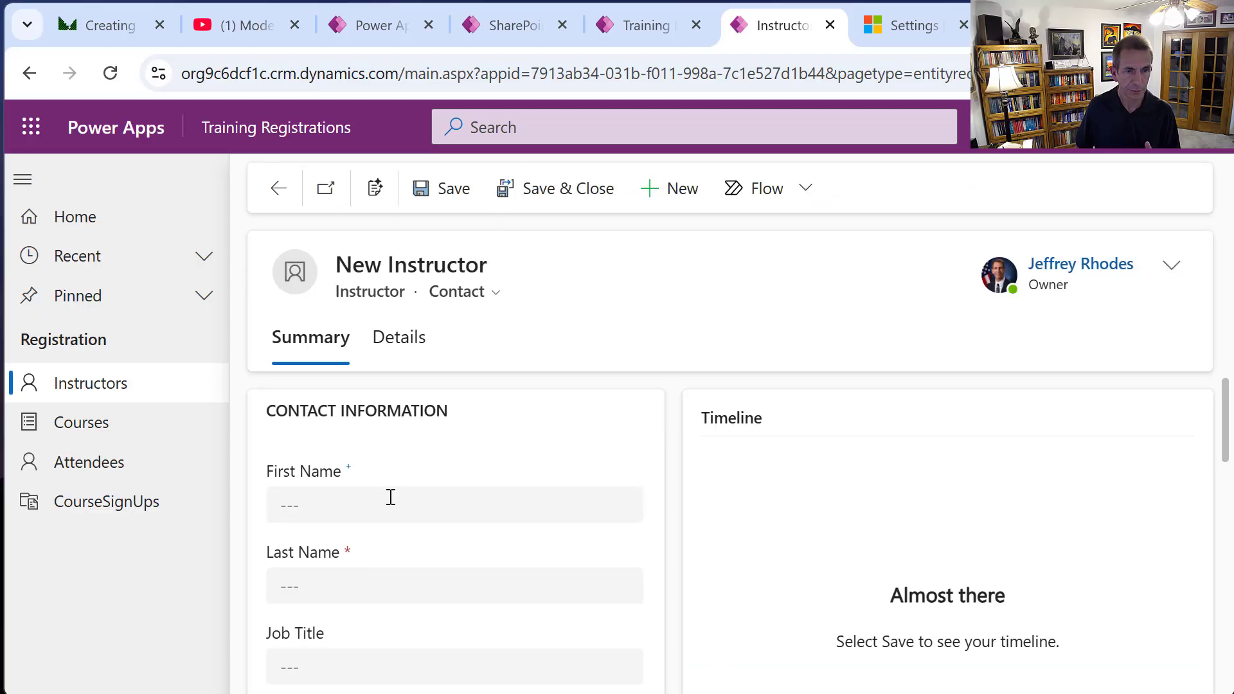
pyautogui.click(388, 501)
pyautogui.write('Sammy')
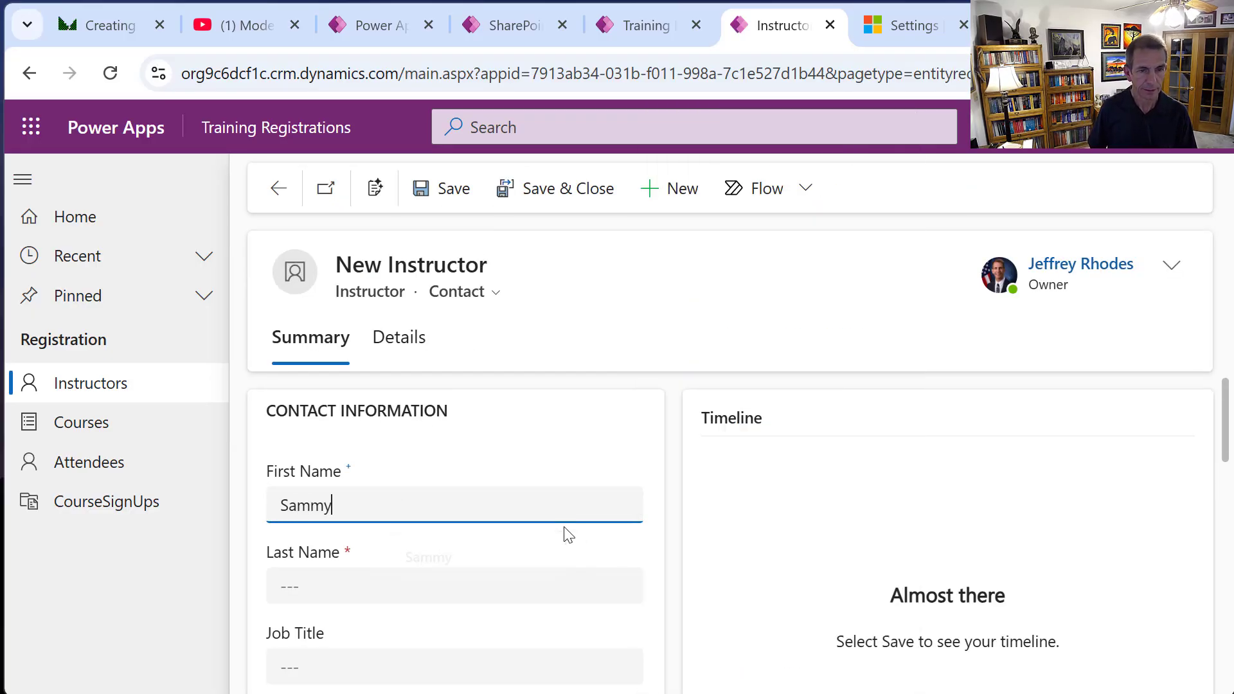
pyautogui.press('Tab')
pyautogui.write('Hagar')
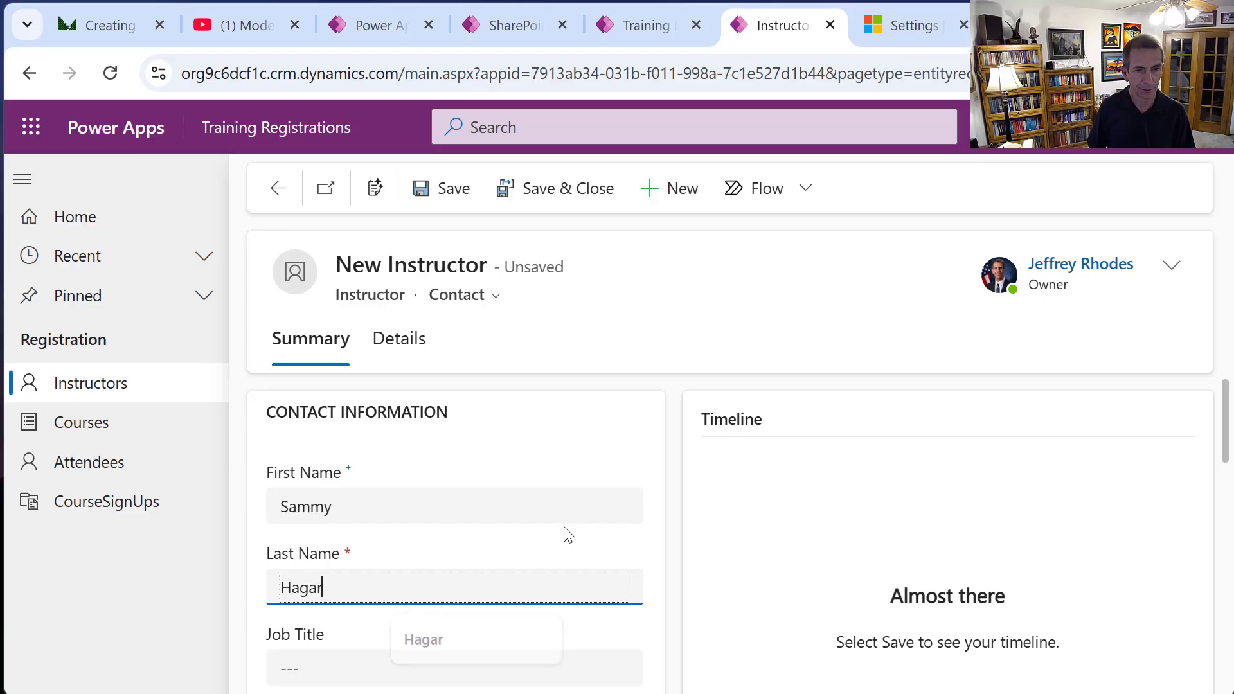
pyautogui.press('Tab')
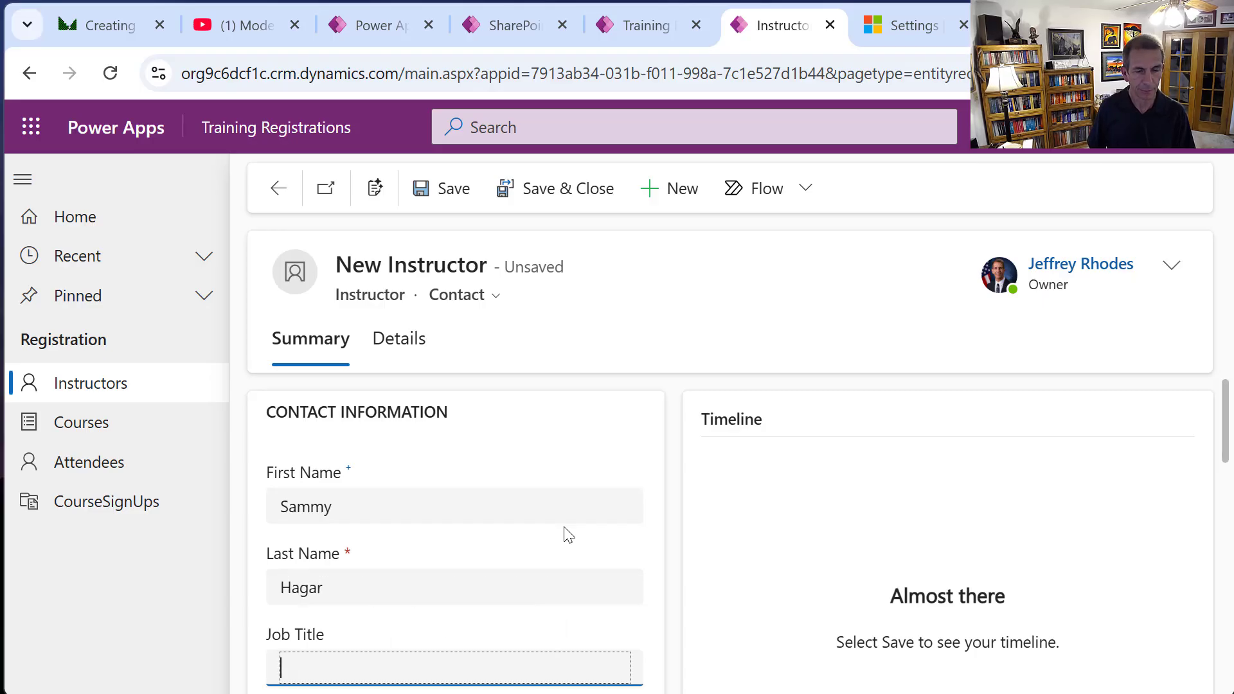
pyautogui.write('Singer')
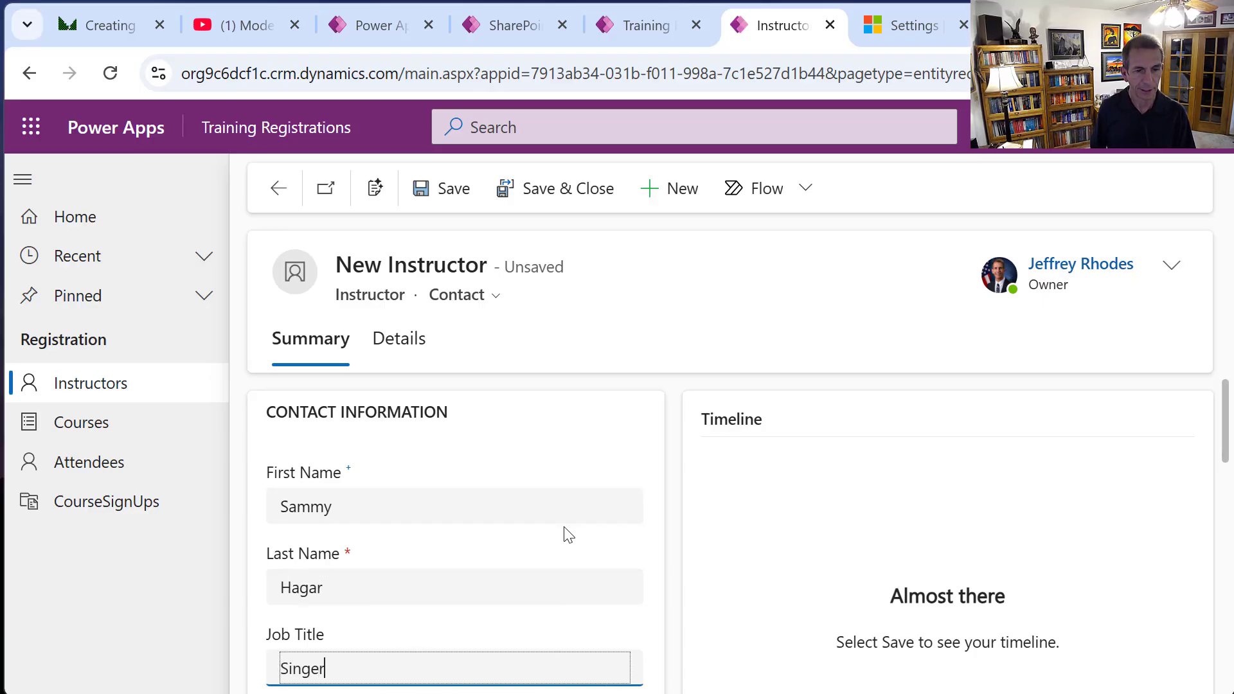
pyautogui.scroll(-2, 380, 565)
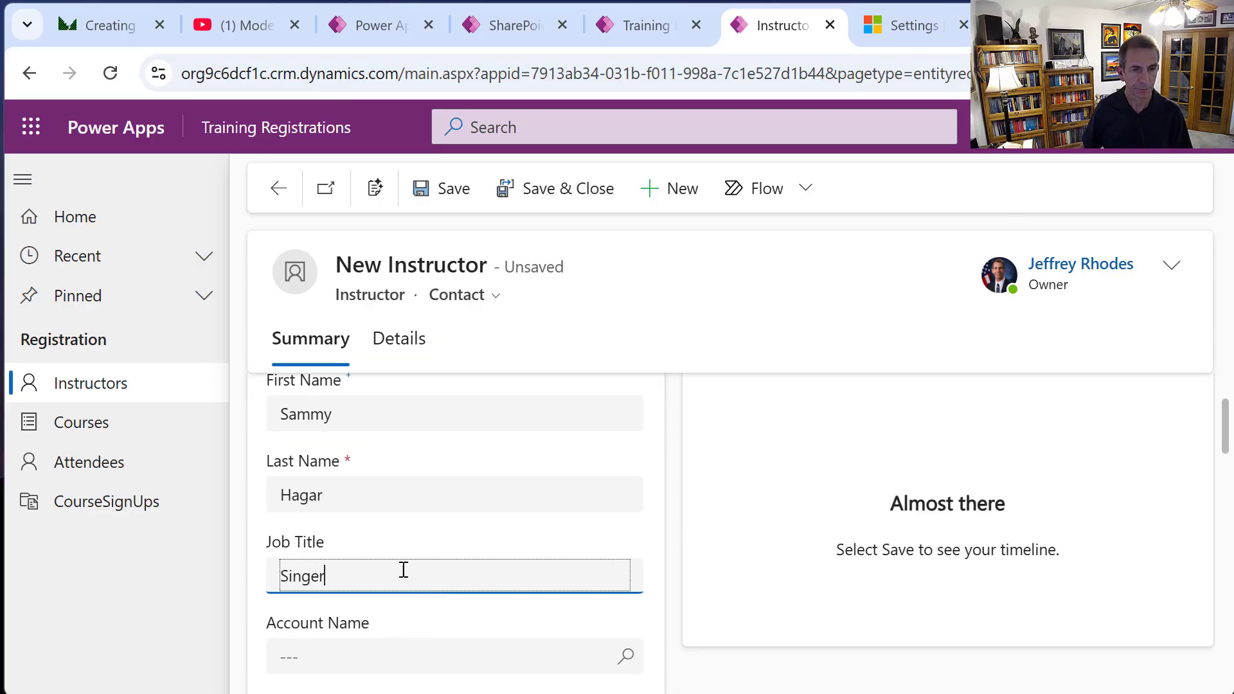
pyautogui.scroll(-3, 403, 570)
pyautogui.click(375, 611)
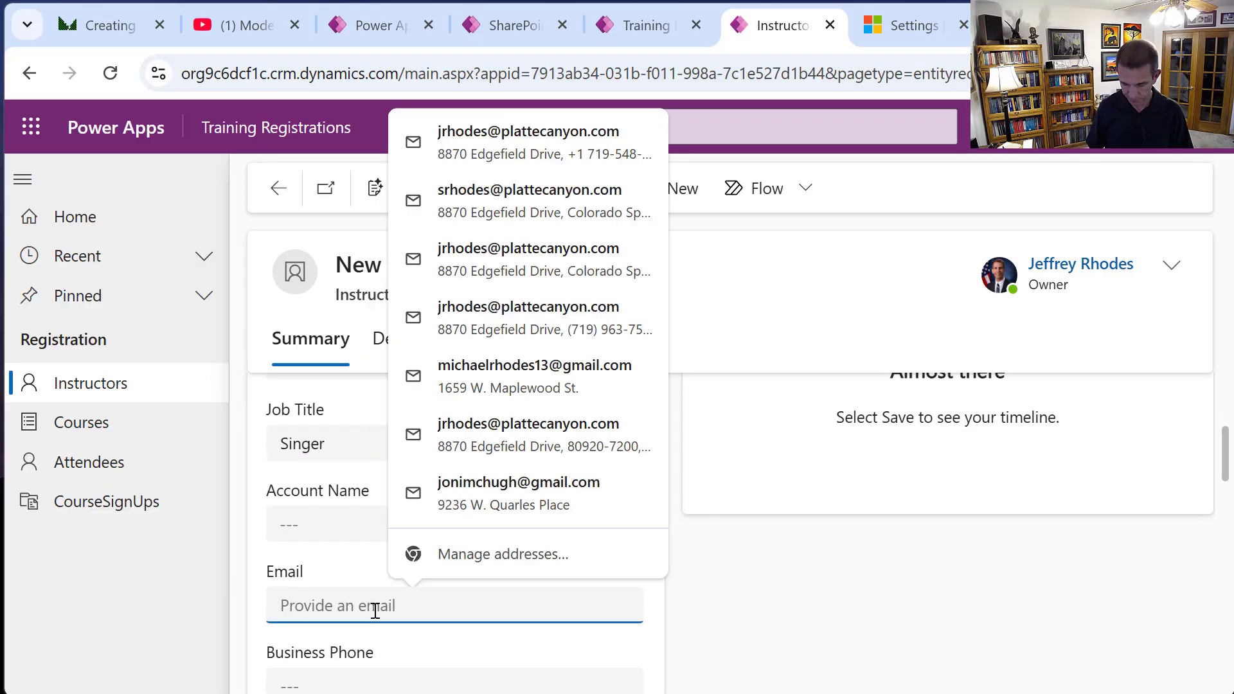
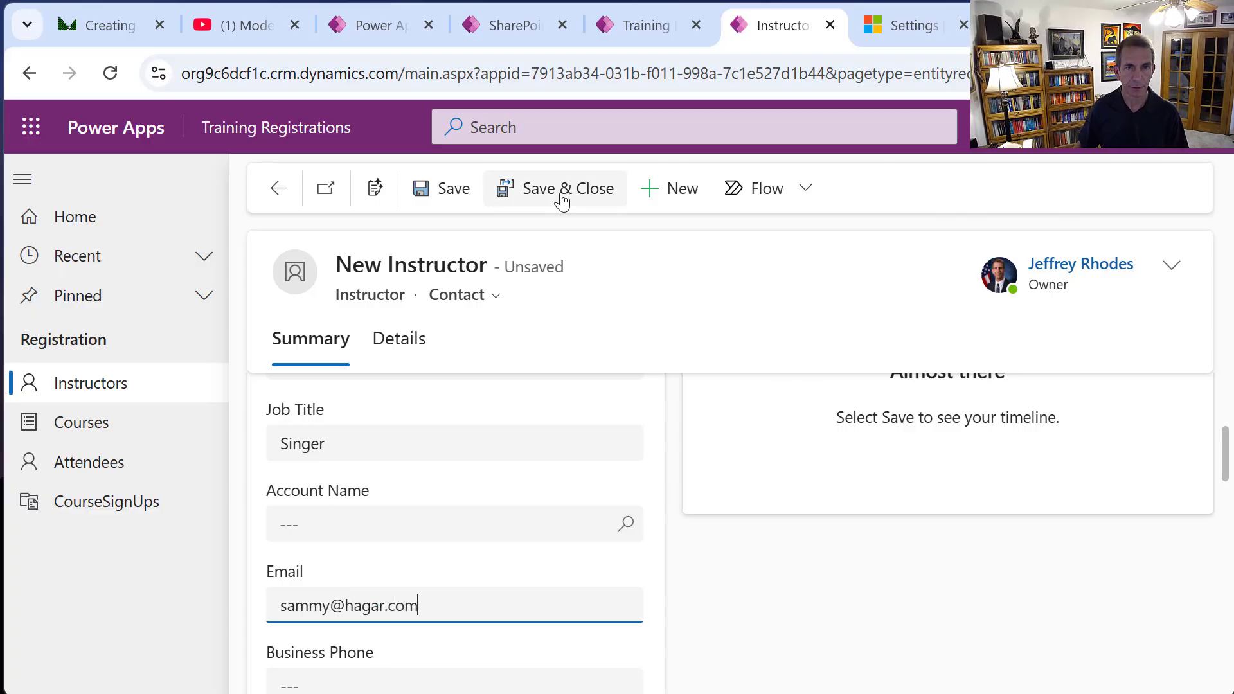
pyautogui.click(563, 190)
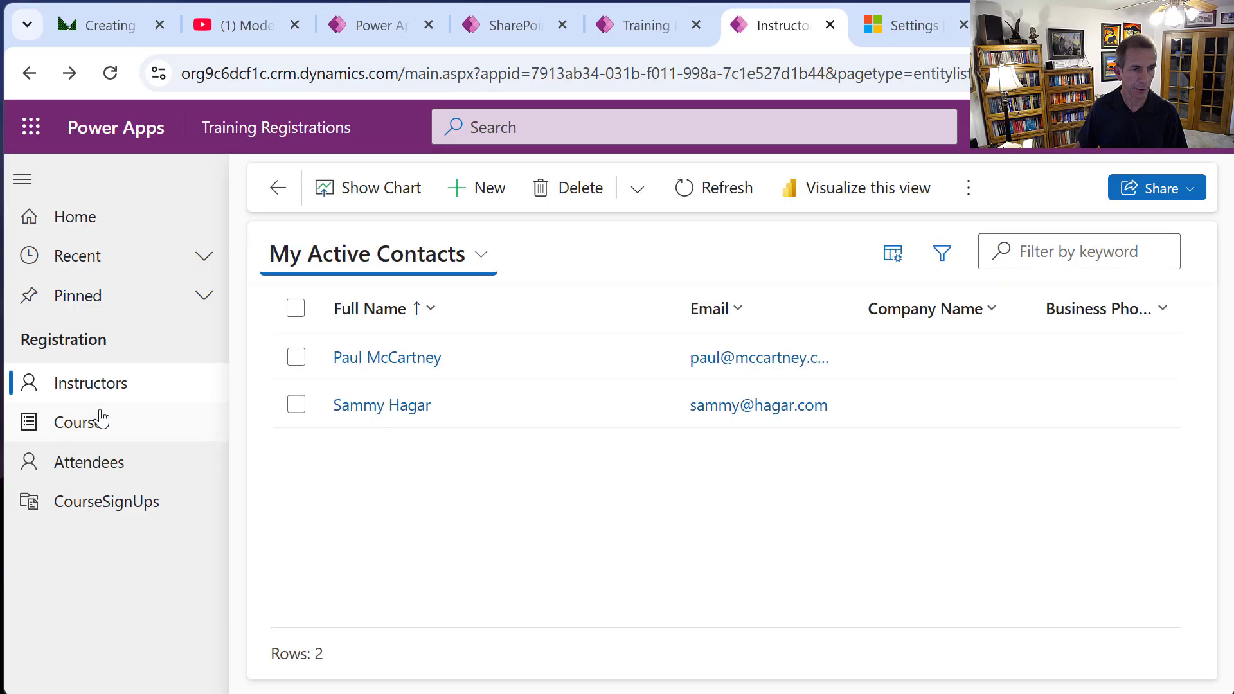
# Start a new Singing 101 course running April 22–25, 2025, ending at 4:00 PM.
pyautogui.click(101, 421)
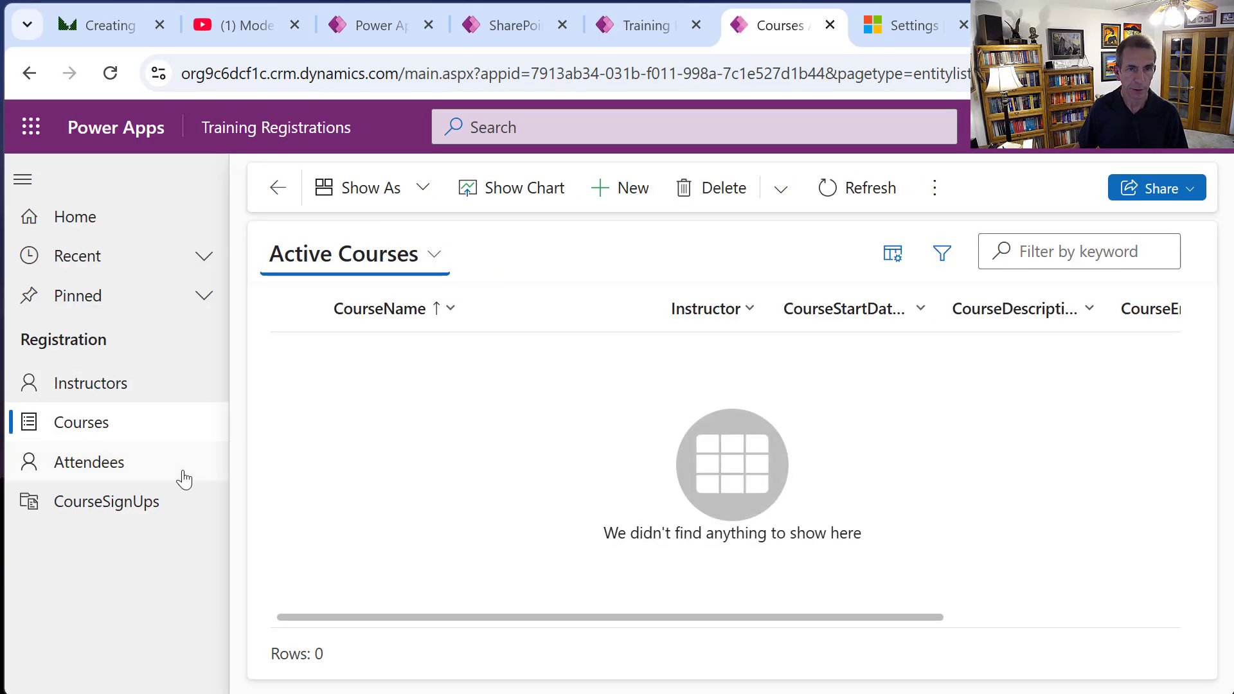
pyautogui.click(620, 193)
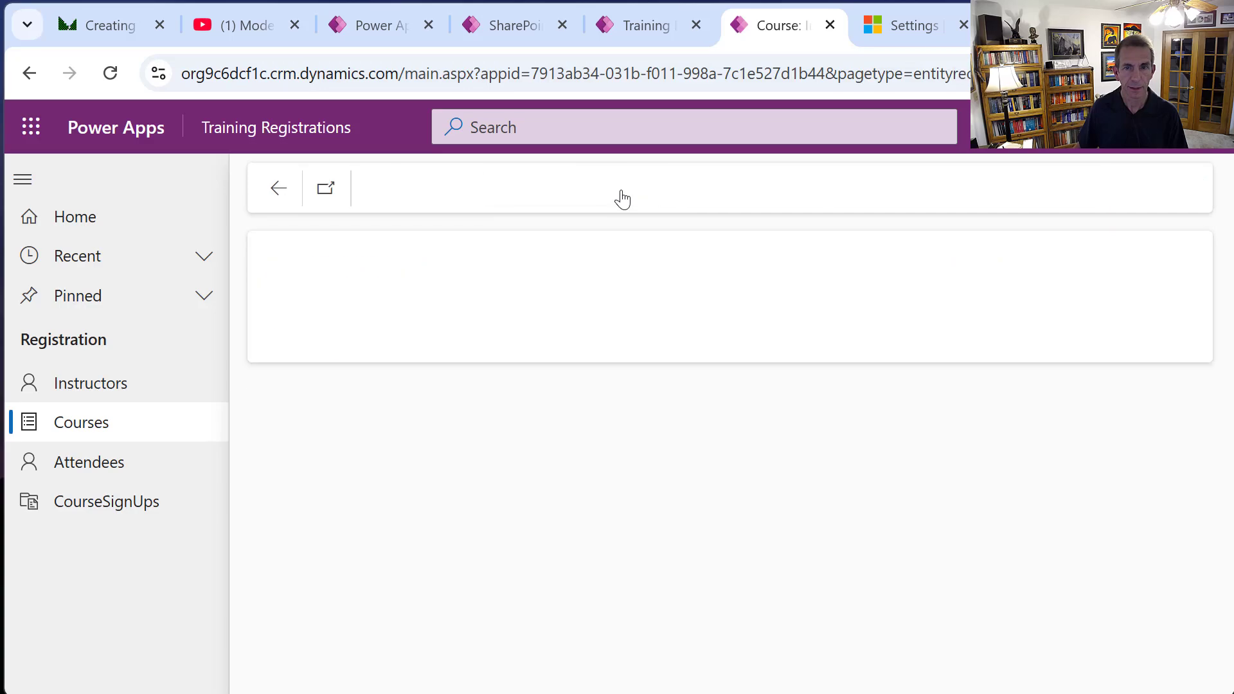
pyautogui.click(548, 422)
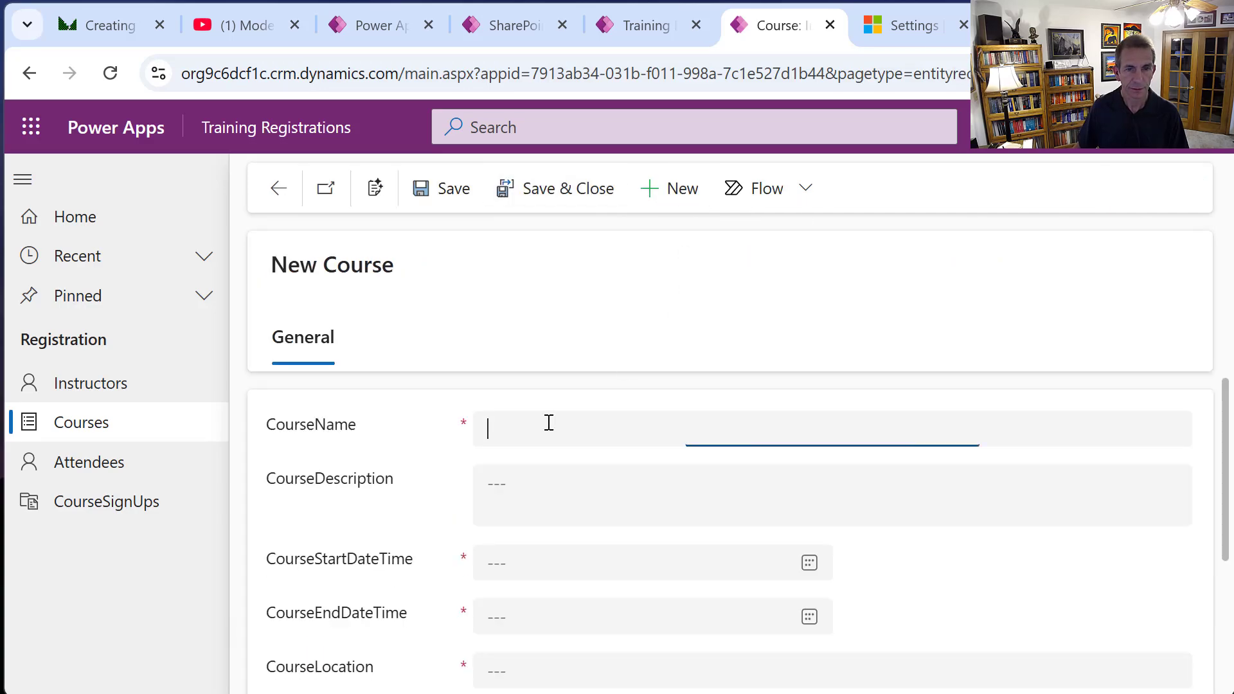
pyautogui.write('Sing')
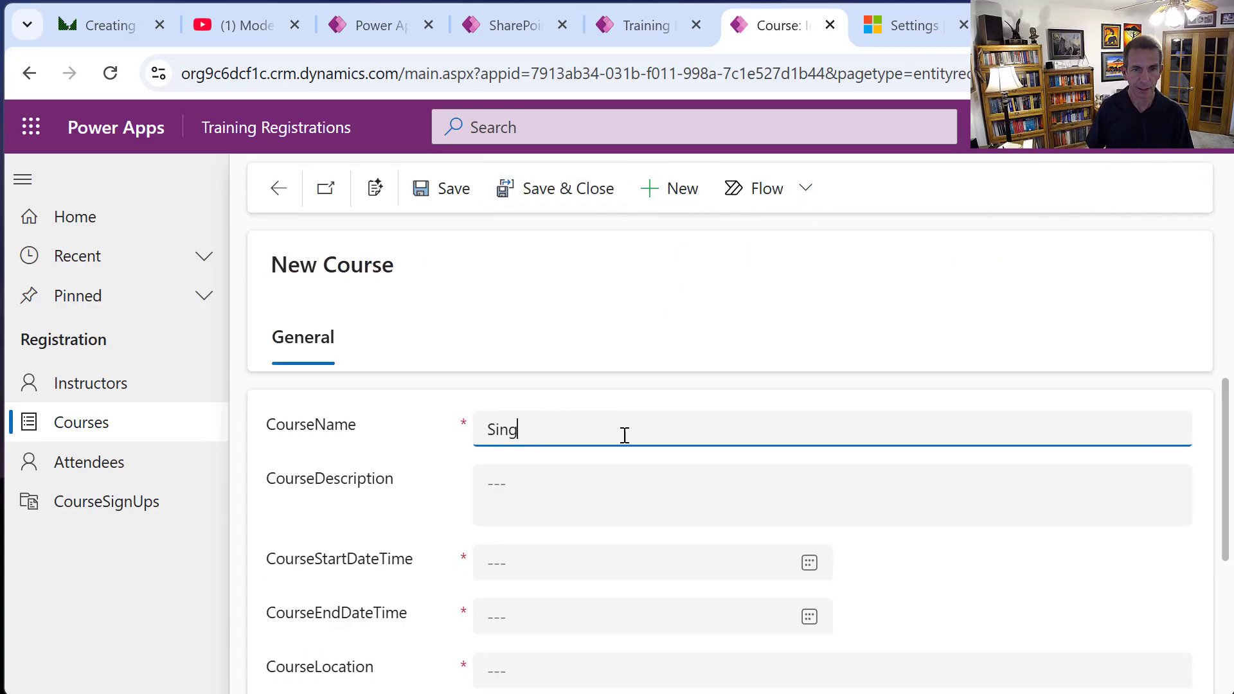
pyautogui.write('ing 1-')
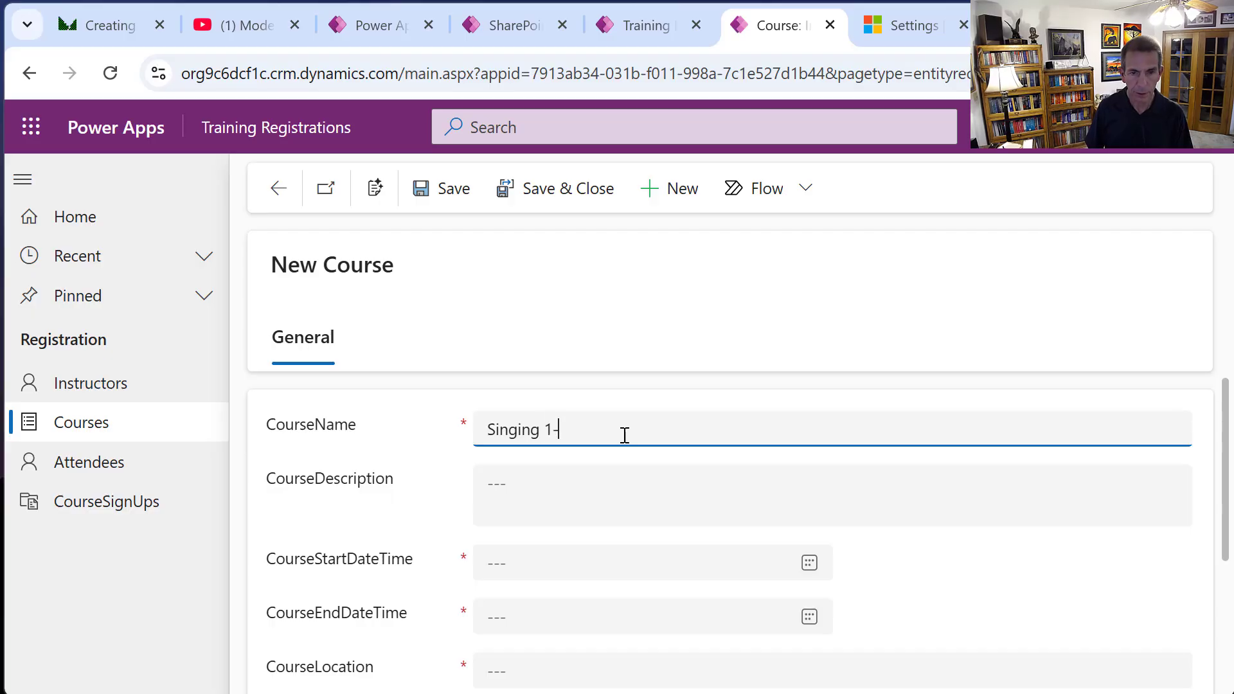
pyautogui.click(562, 483)
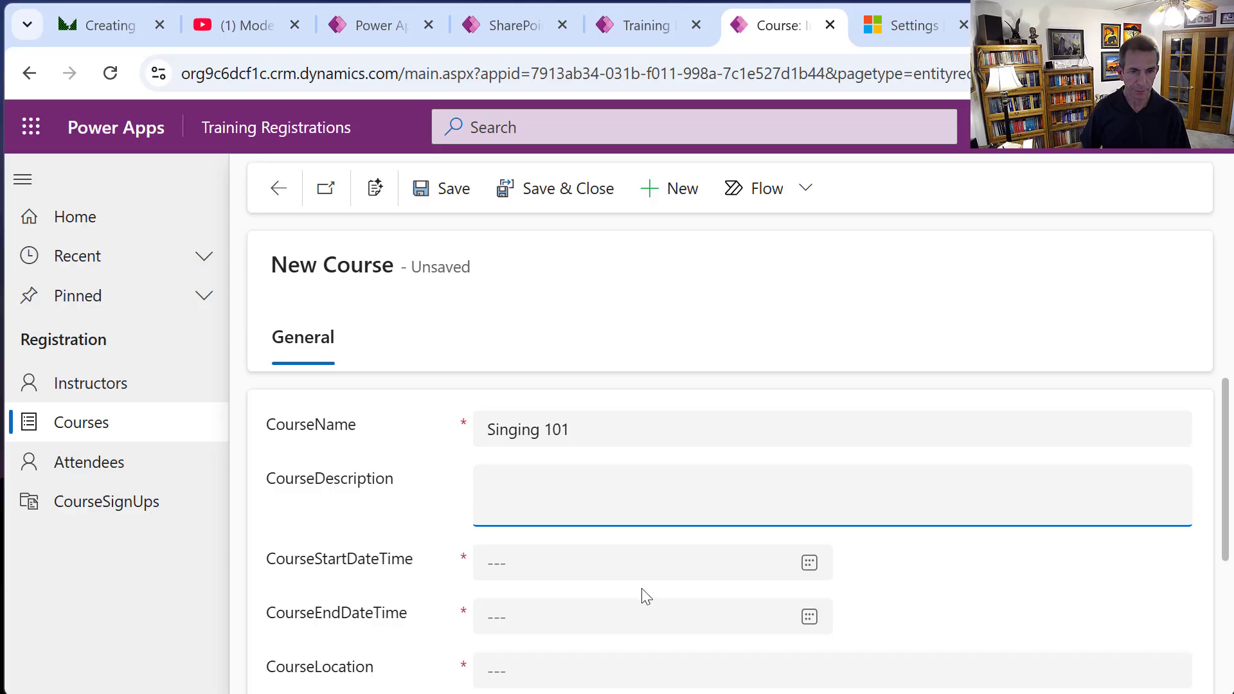
pyautogui.click(808, 562)
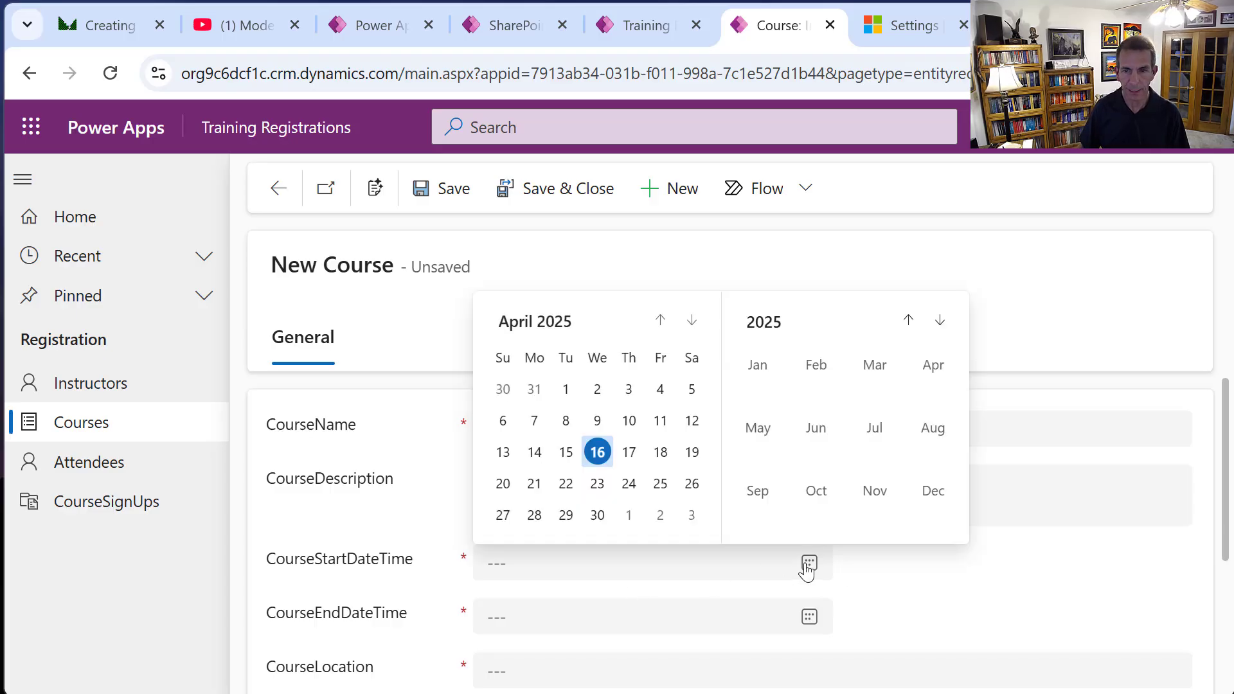
pyautogui.click(565, 489)
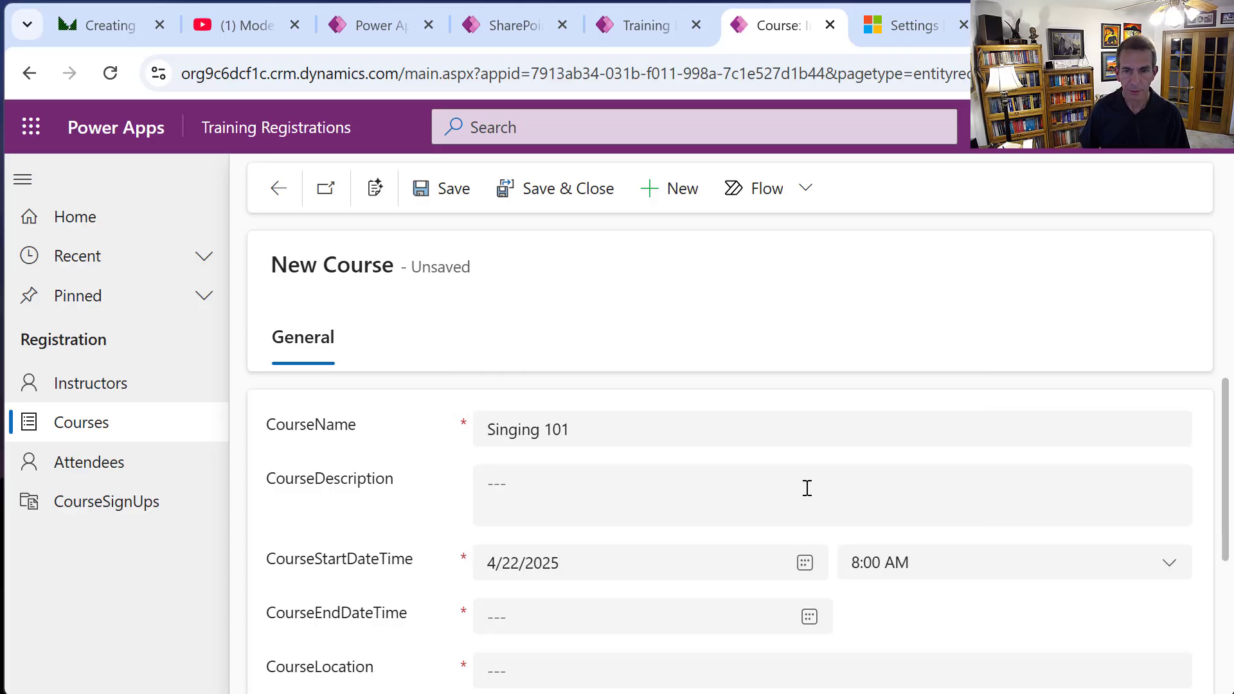
pyautogui.click(514, 624)
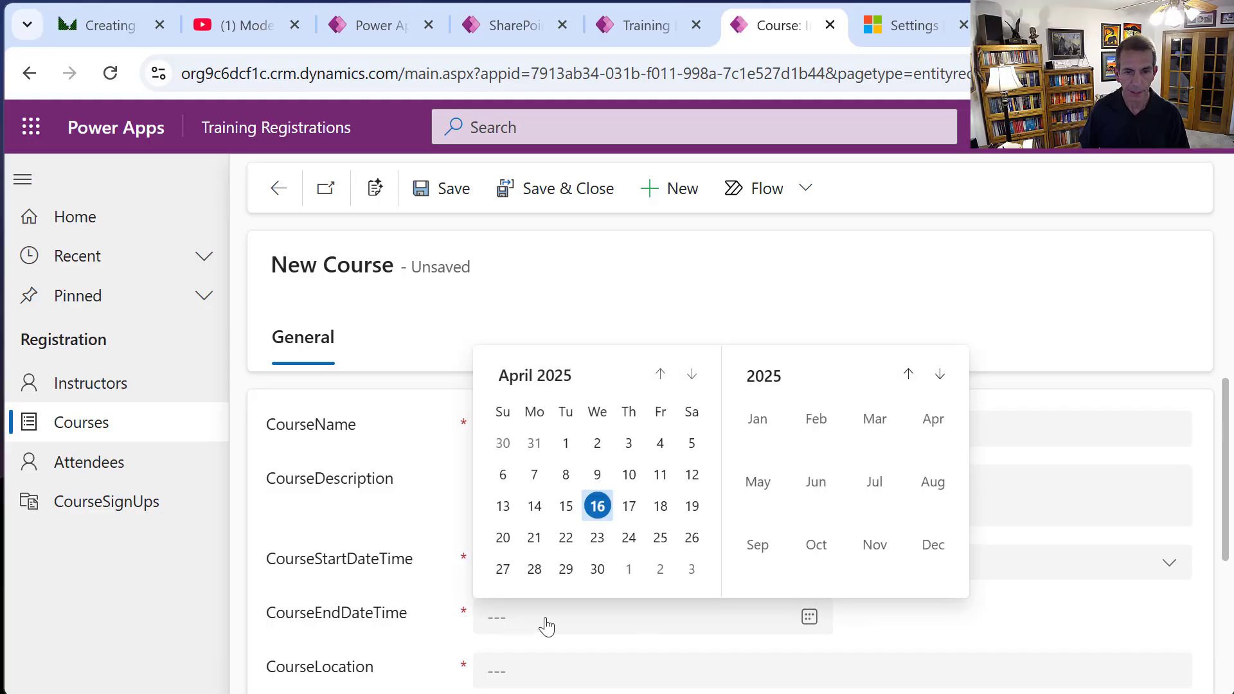
pyautogui.click(656, 538)
pyautogui.click(909, 612)
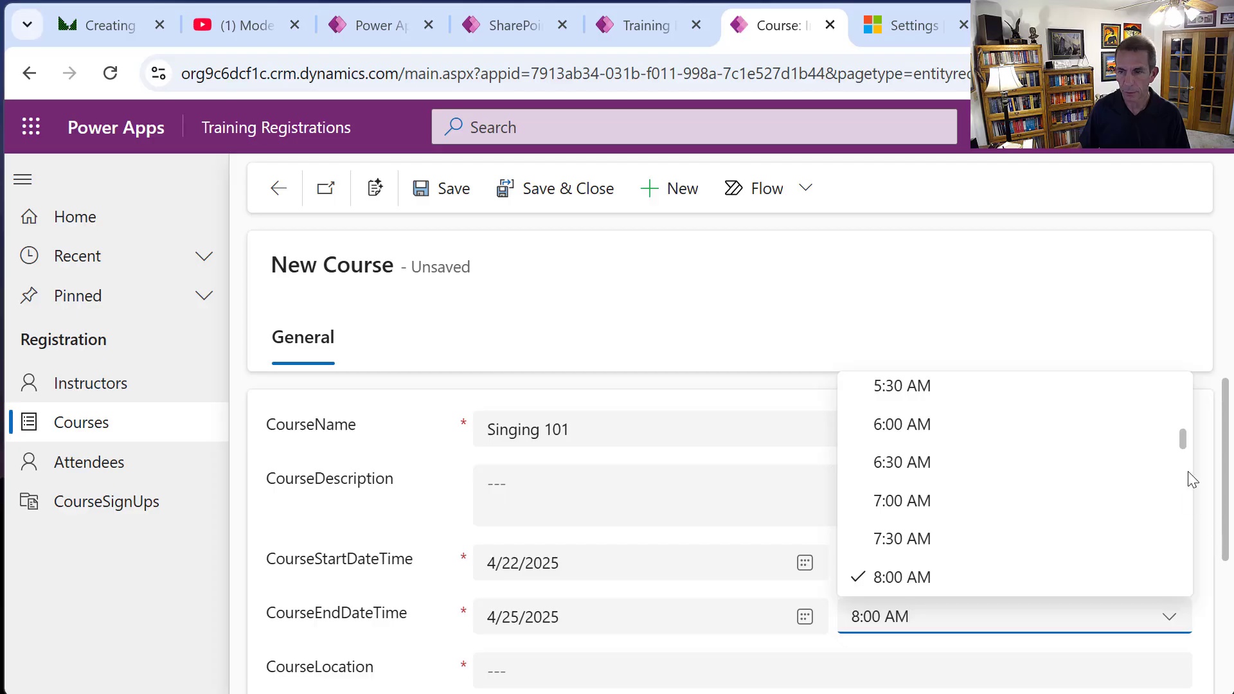
pyautogui.moveTo(1179, 435); pyautogui.dragTo(1185, 515)
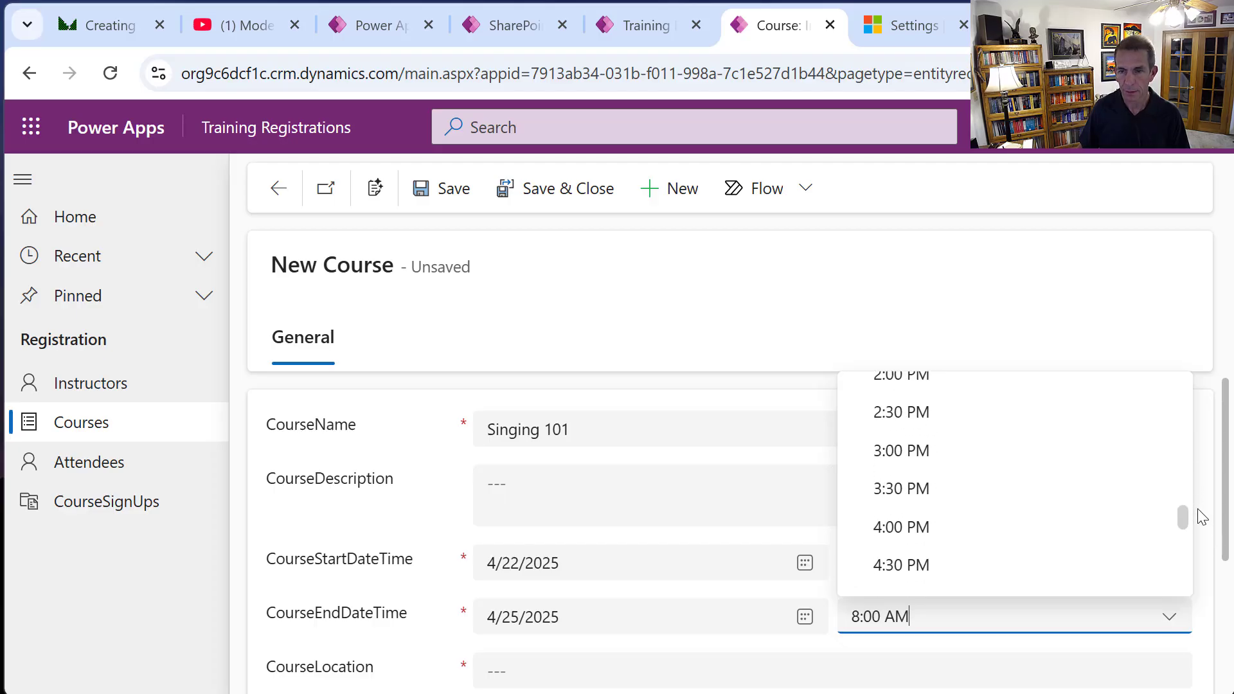
pyautogui.click(906, 541)
# Set location 5F11, capacity 1, assign the Songwriter instructor, and Save & Close.
pyautogui.scroll(-3, 532, 581)
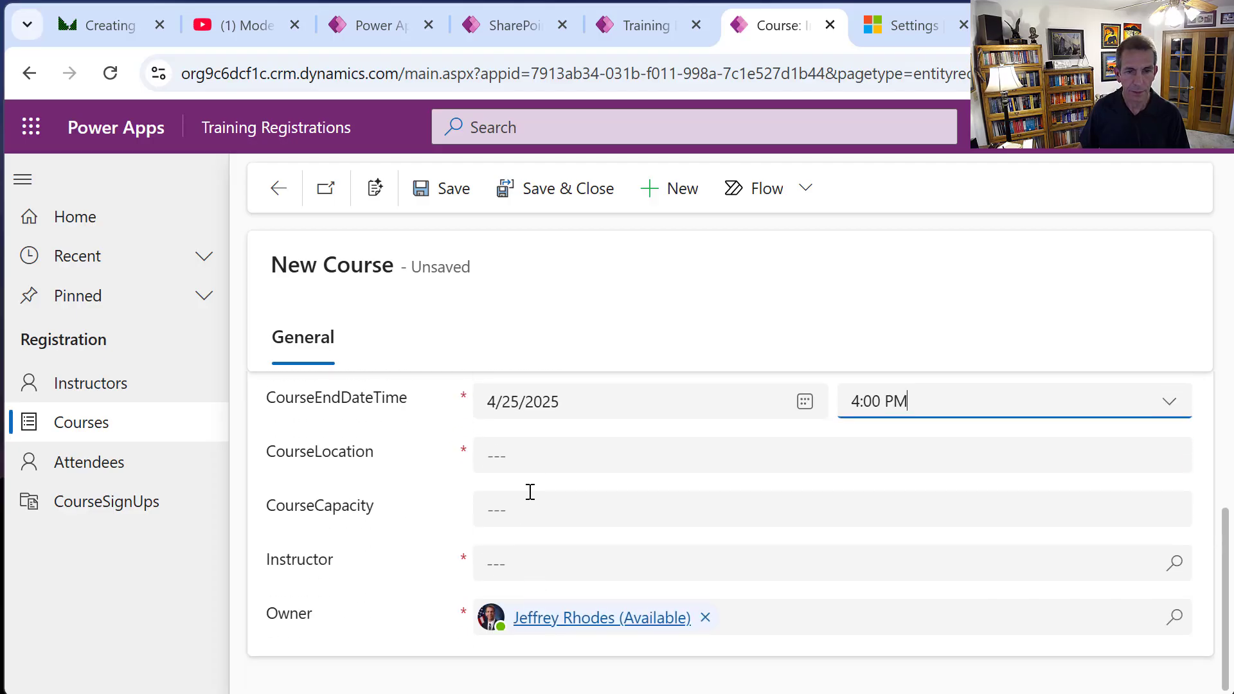
pyautogui.click(541, 457)
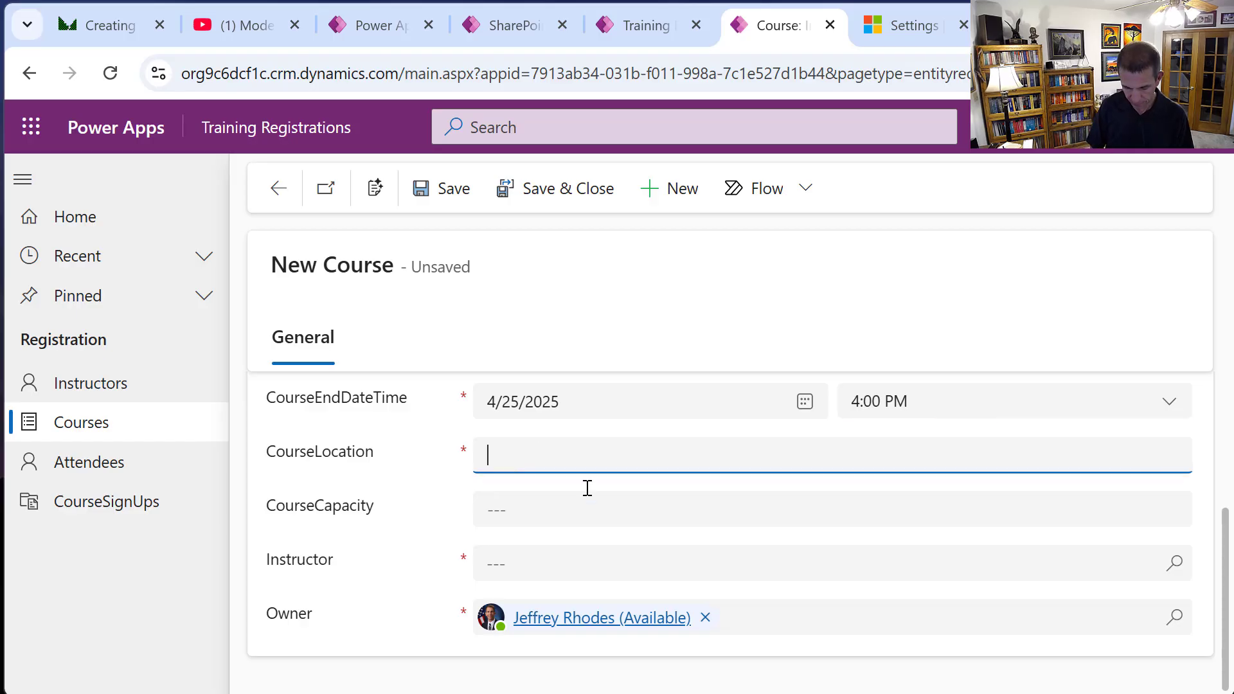
pyautogui.write('5F11')
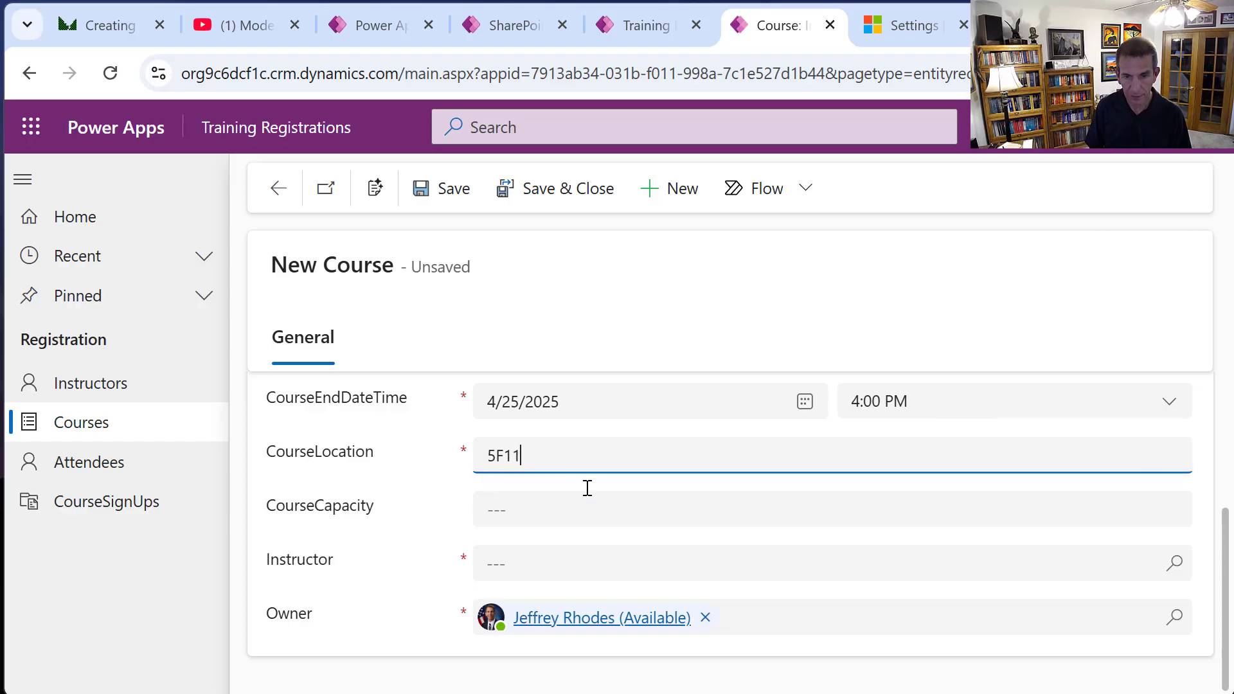
pyautogui.click(534, 525)
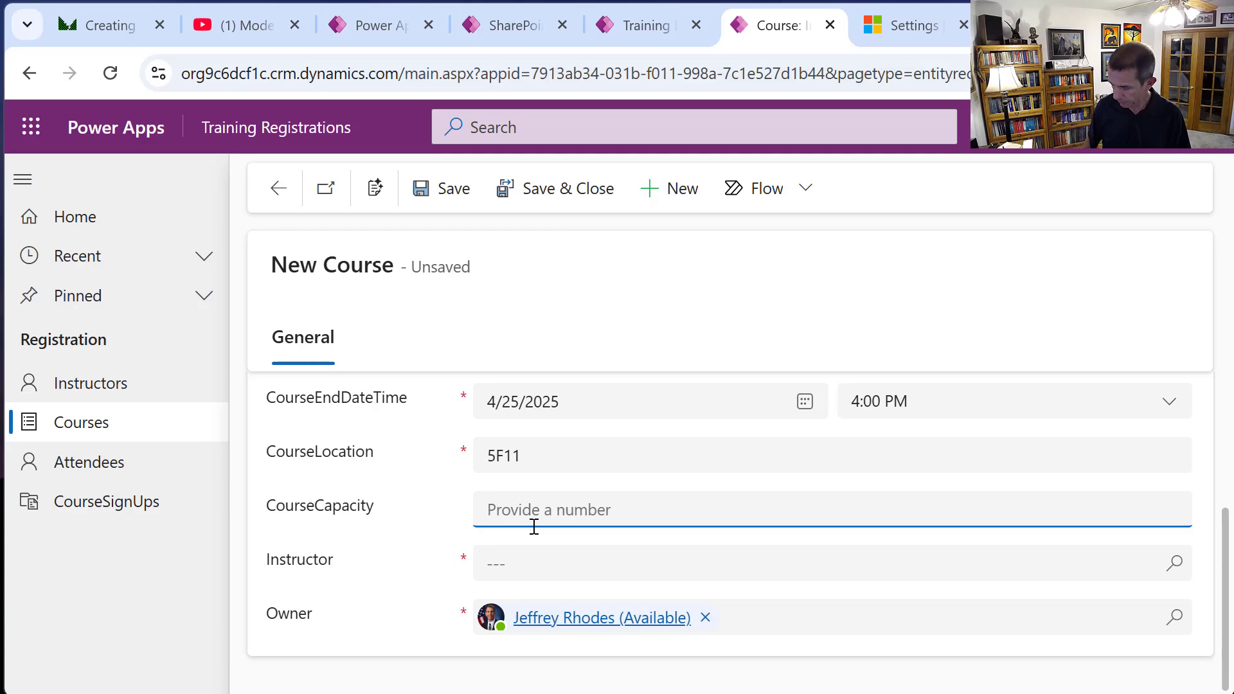
pyautogui.write('2')
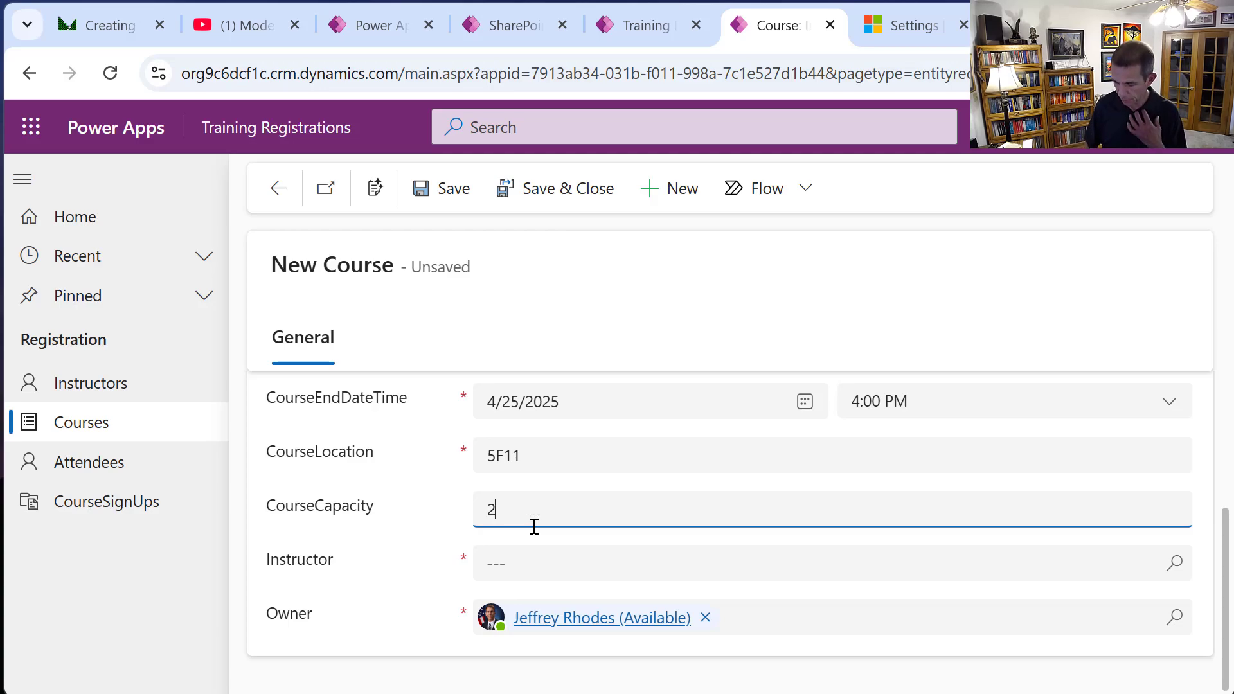
pyautogui.press('BackSpace')
pyautogui.write('1')
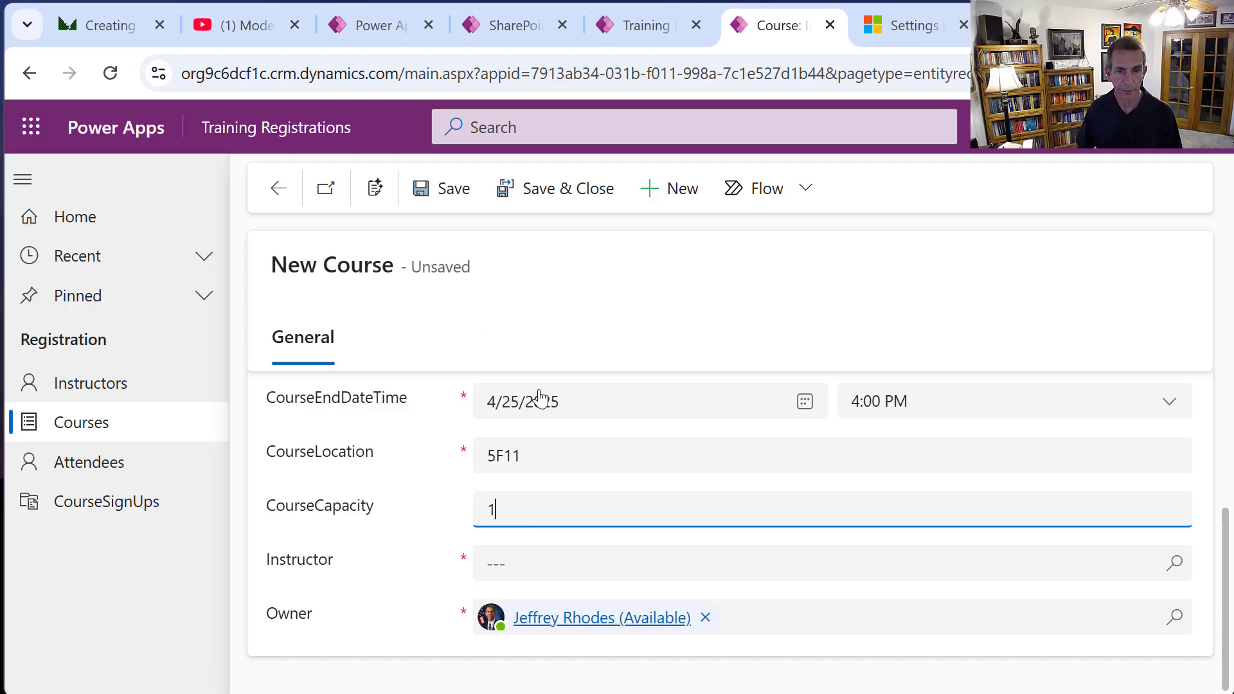
pyautogui.click(716, 566)
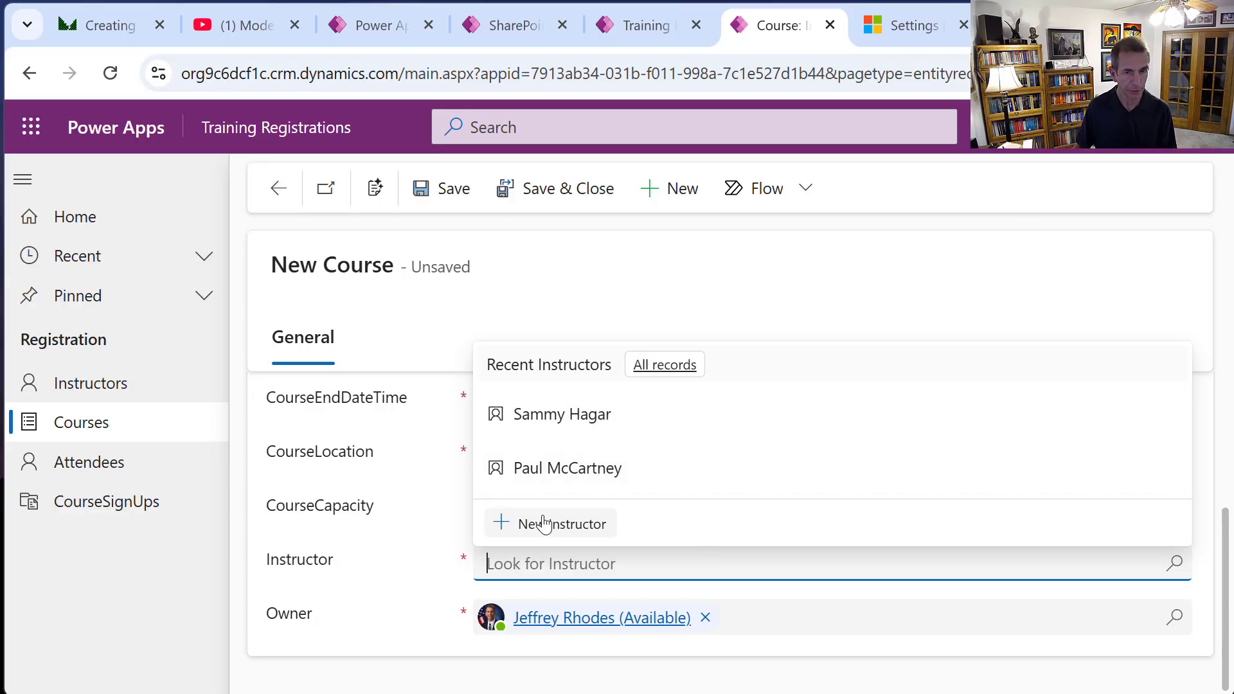
pyautogui.click(584, 472)
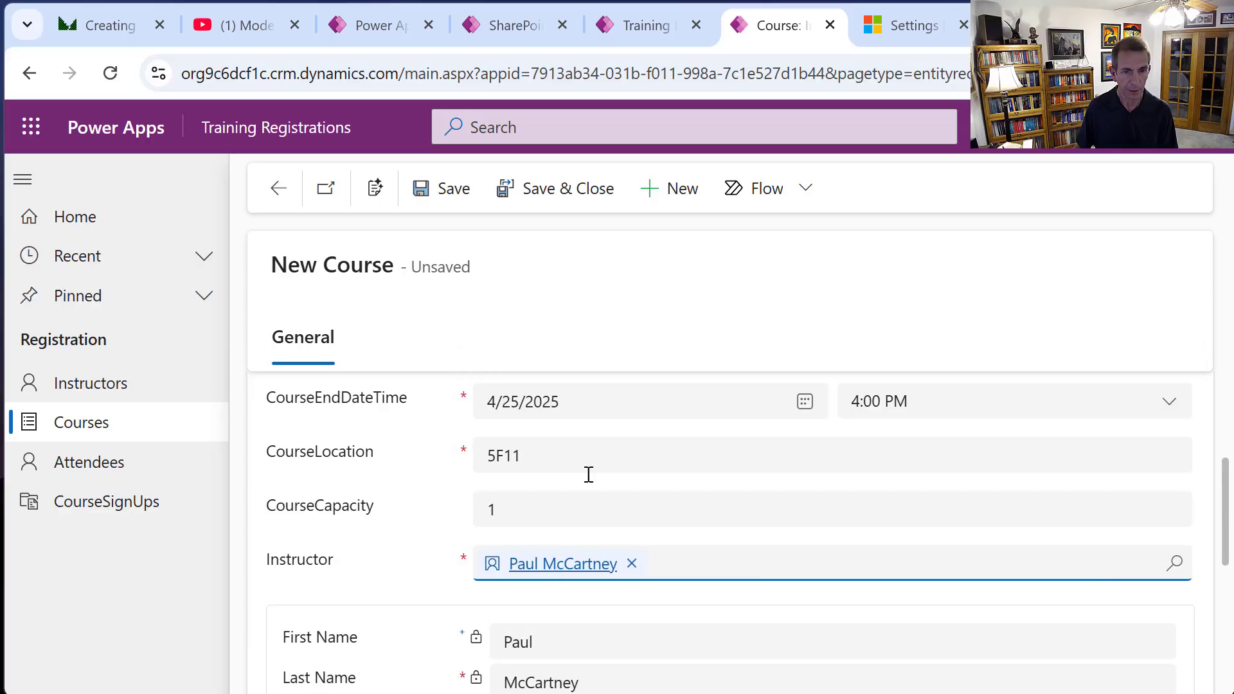
pyautogui.scroll(-5, 606, 546)
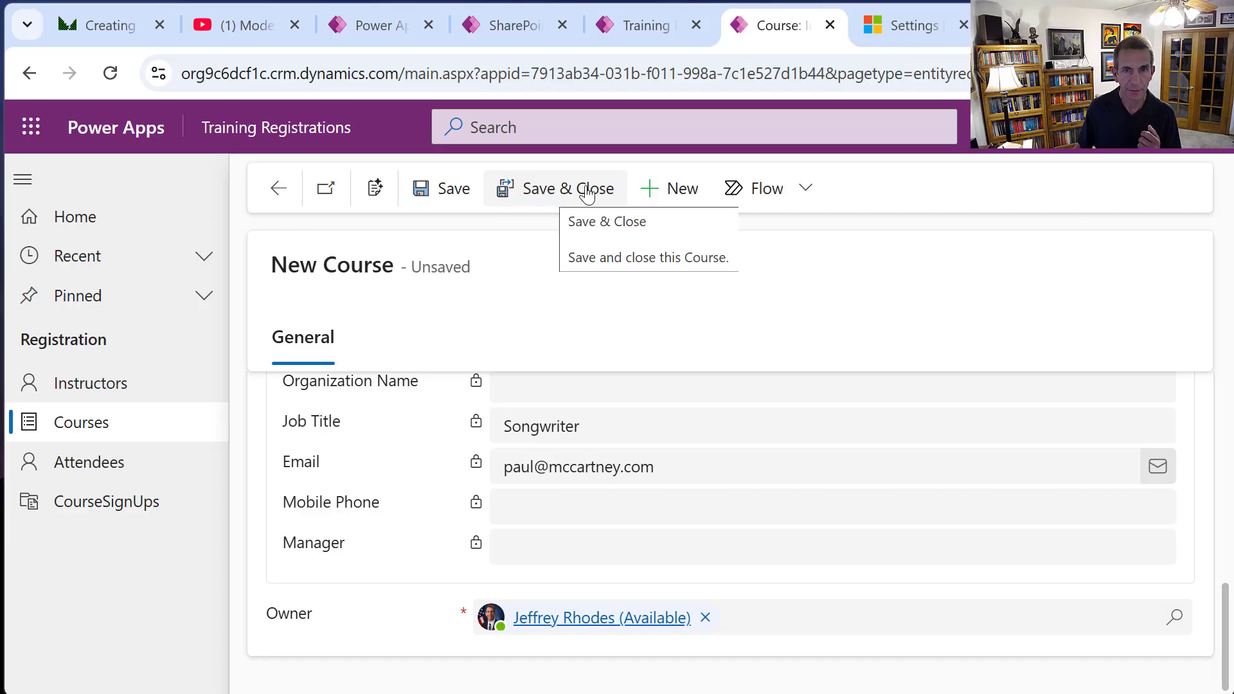
pyautogui.click(453, 190)
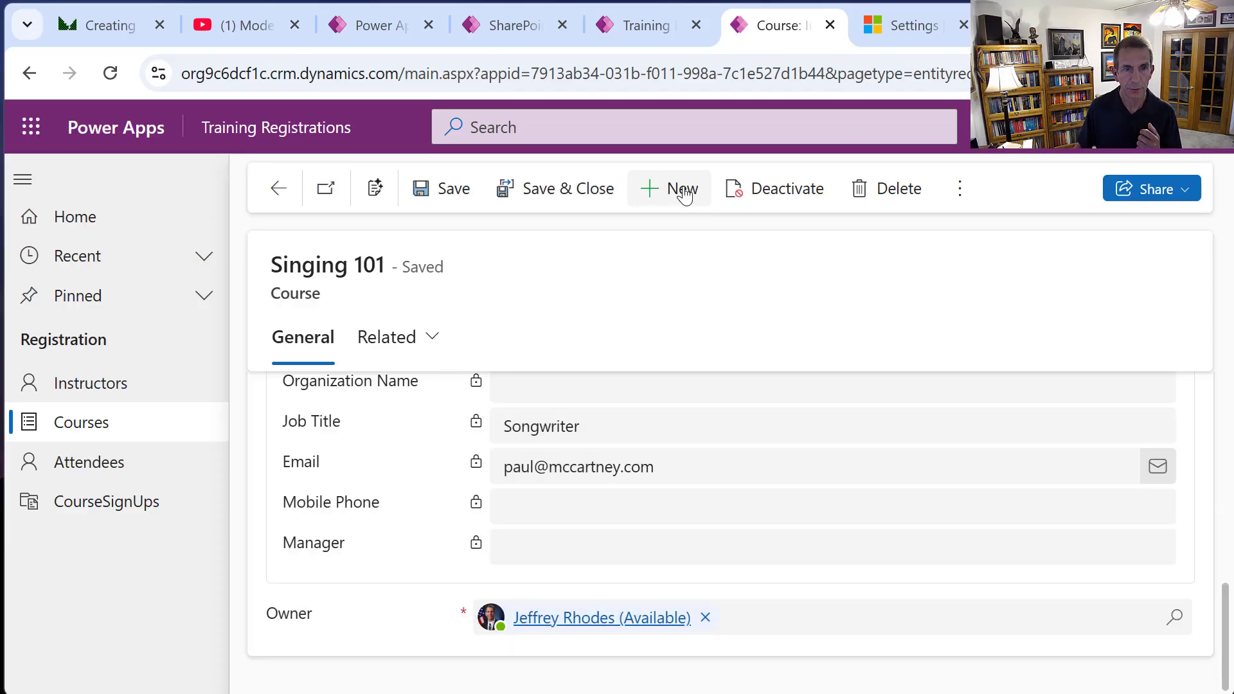
# Start a new Guitar 101 course on 4/25/2025 ending at 4:00 PM.
pyautogui.click(684, 193)
pyautogui.click(523, 421)
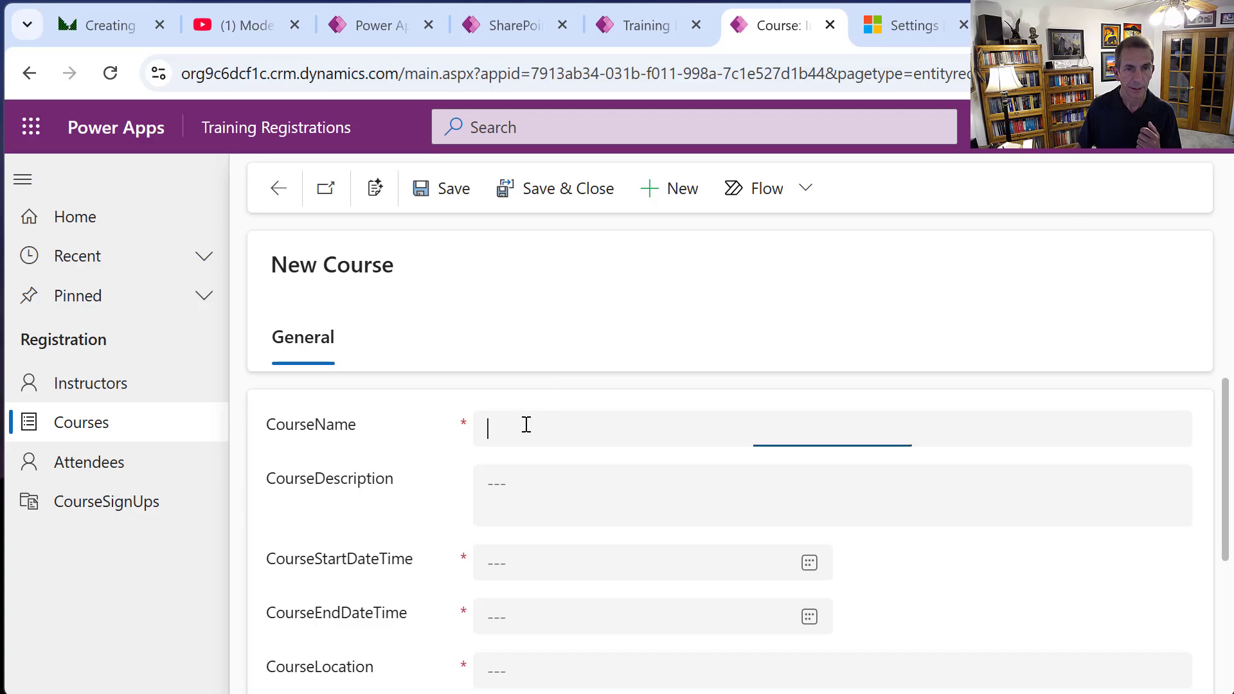
pyautogui.write('Gu')
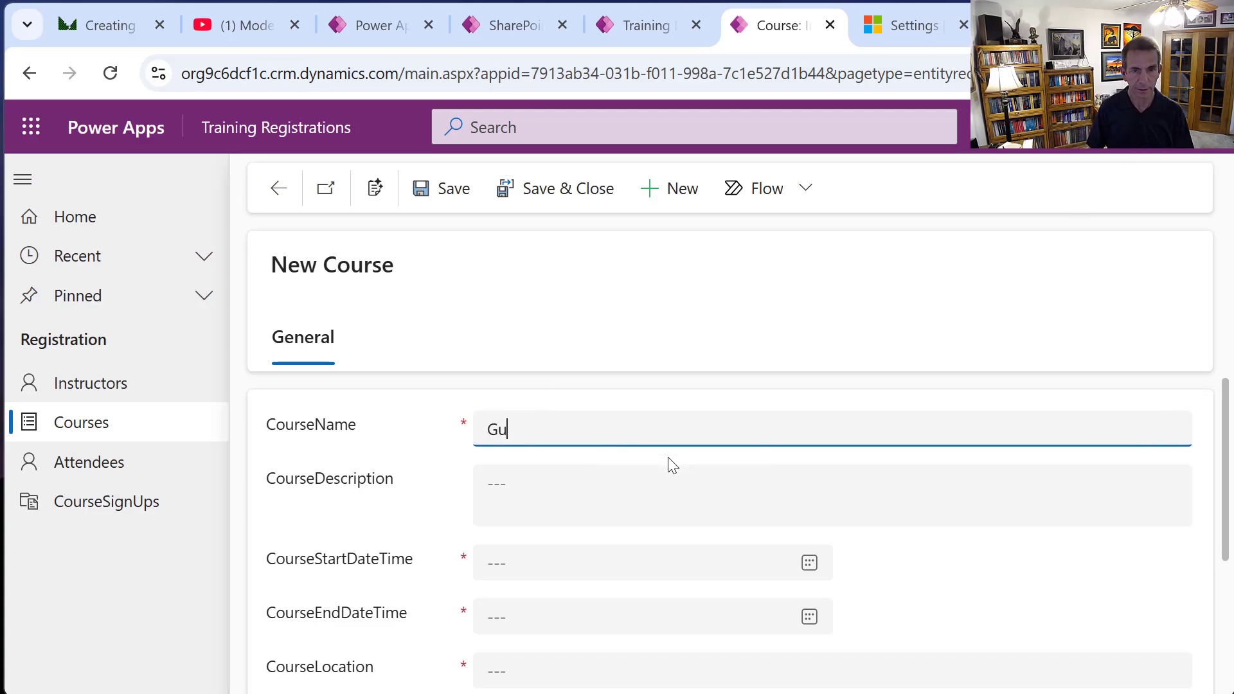
pyautogui.write('itar ')
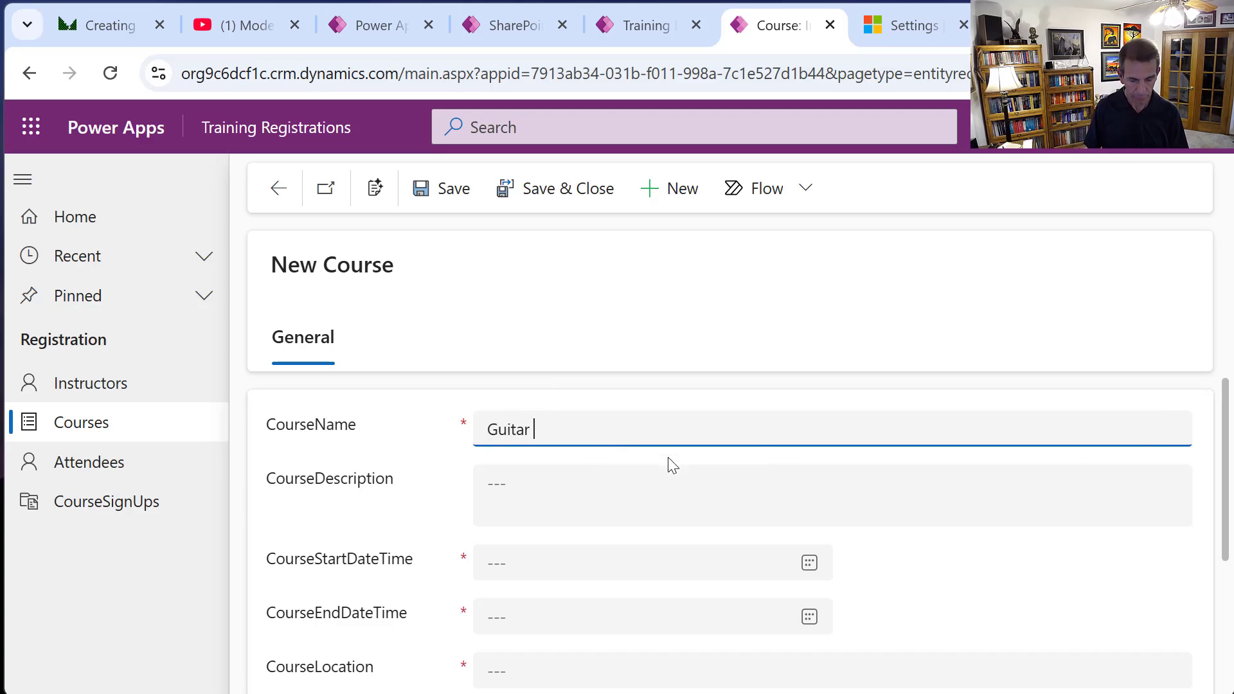
pyautogui.write('101')
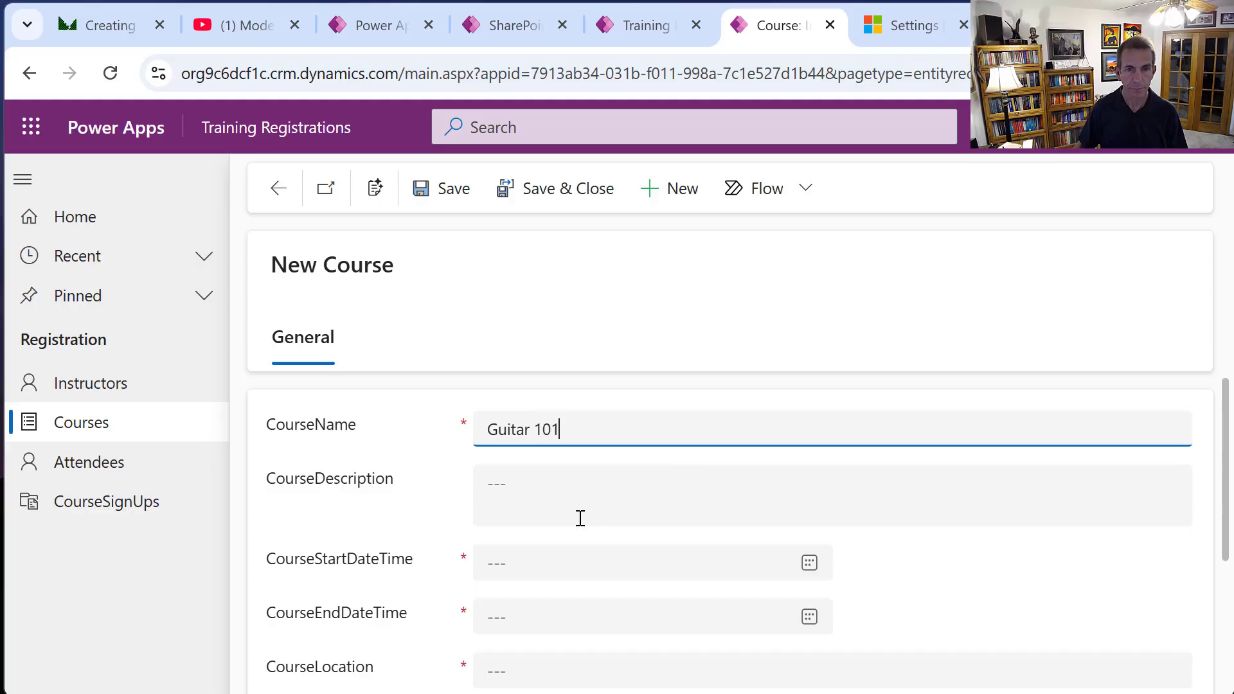
pyautogui.click(664, 543)
pyautogui.click(664, 562)
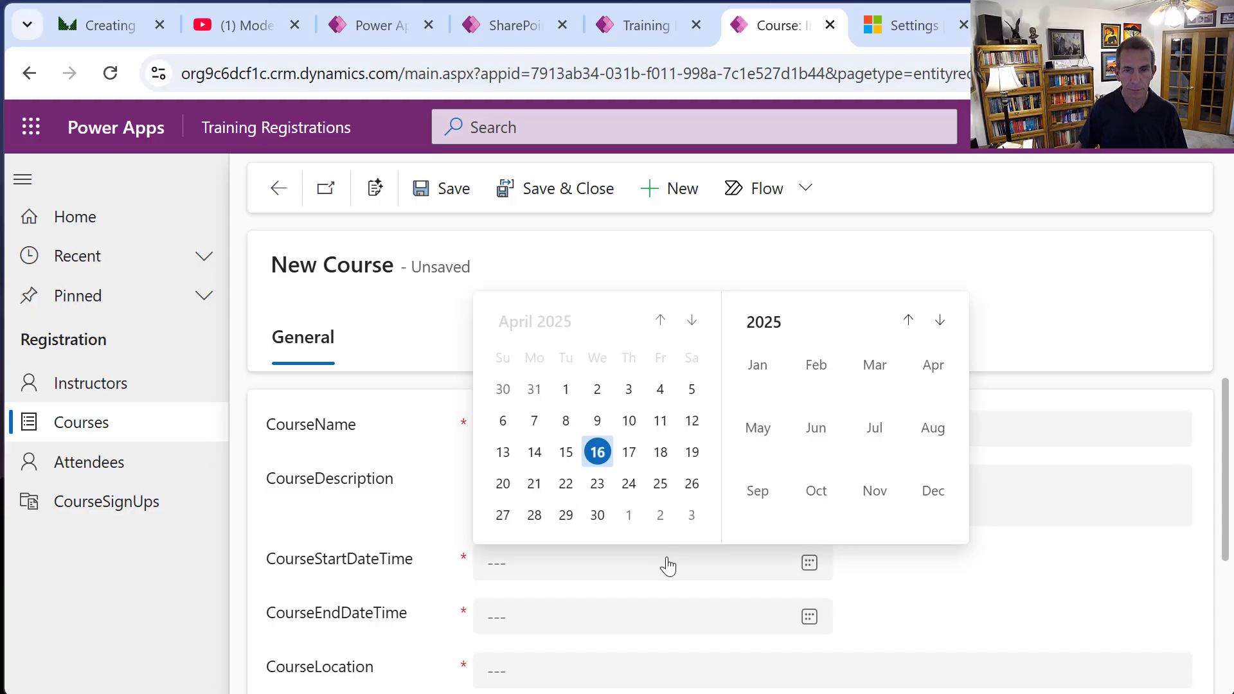
pyautogui.click(660, 484)
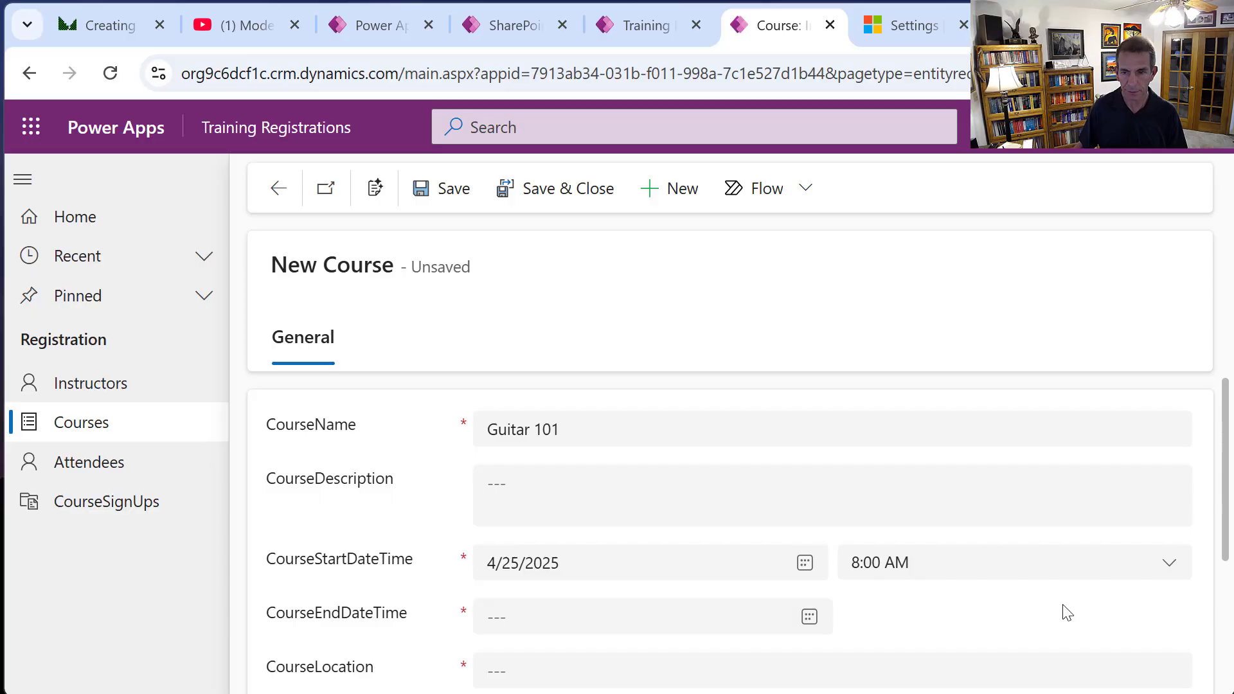
pyautogui.click(728, 625)
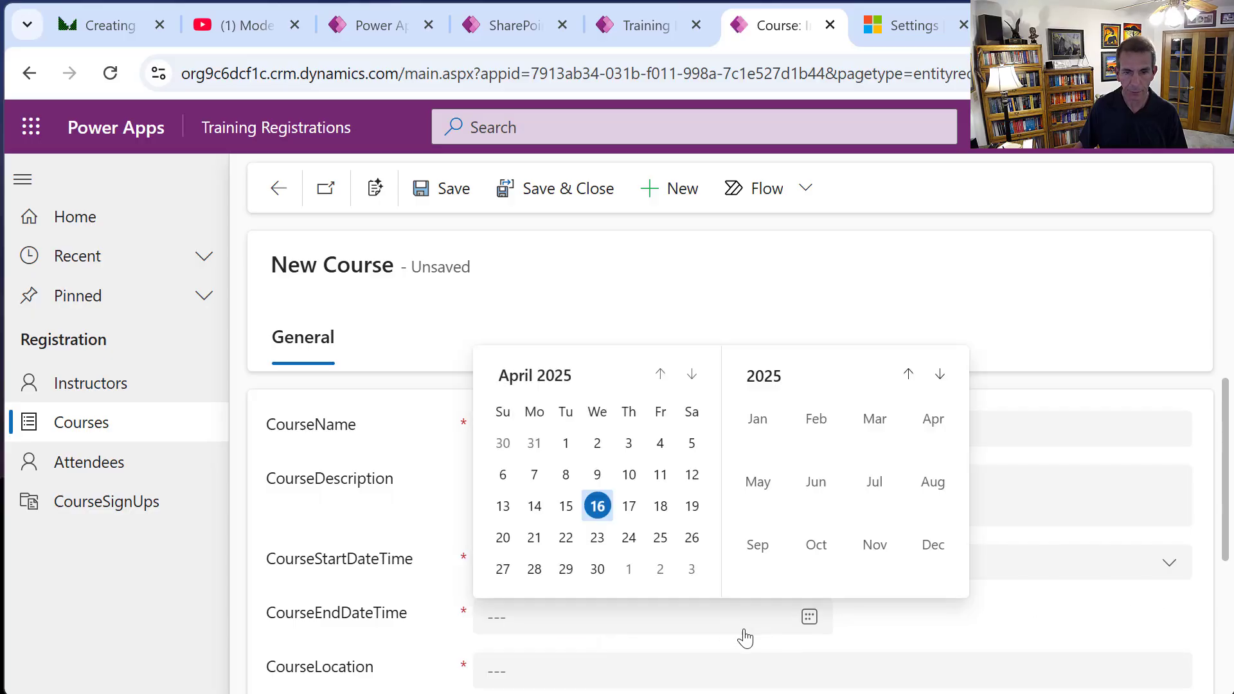
pyautogui.click(661, 537)
pyautogui.click(1170, 628)
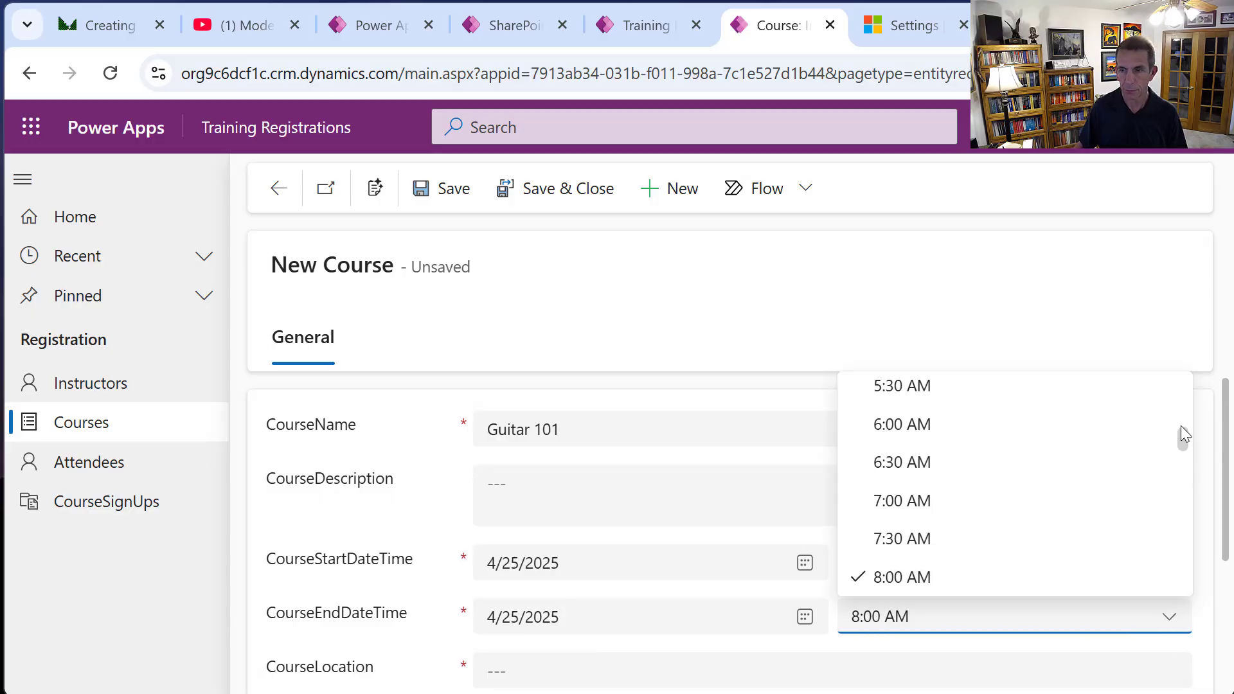
pyautogui.moveTo(1182, 437); pyautogui.dragTo(1183, 517)
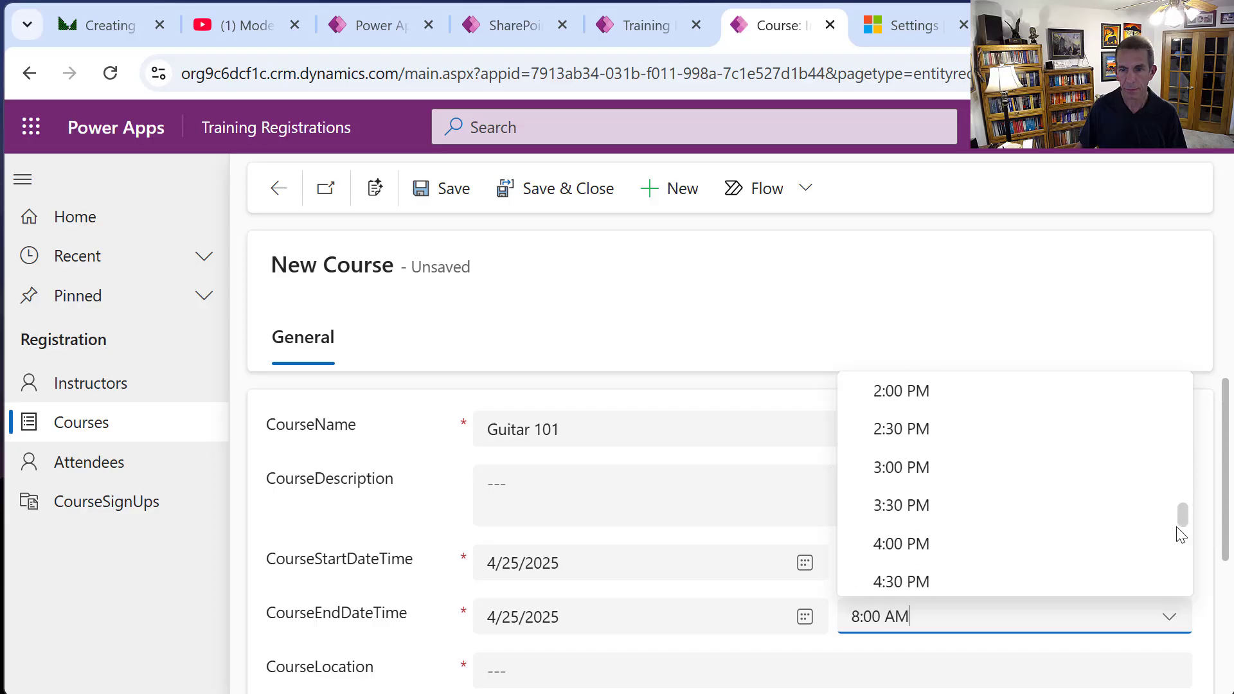
pyautogui.click(964, 554)
# Set location Lectinar 1, capacity 3, assign an instructor, and Save & Close.
pyautogui.scroll(-3, 578, 523)
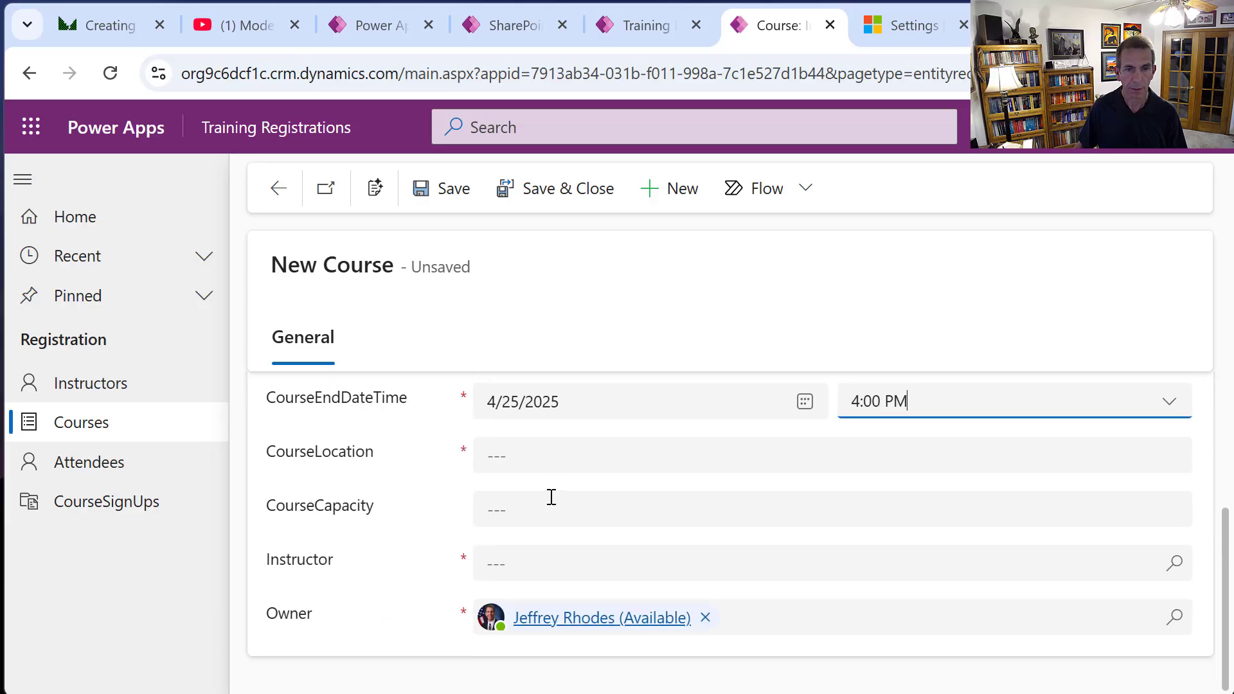
pyautogui.click(548, 467)
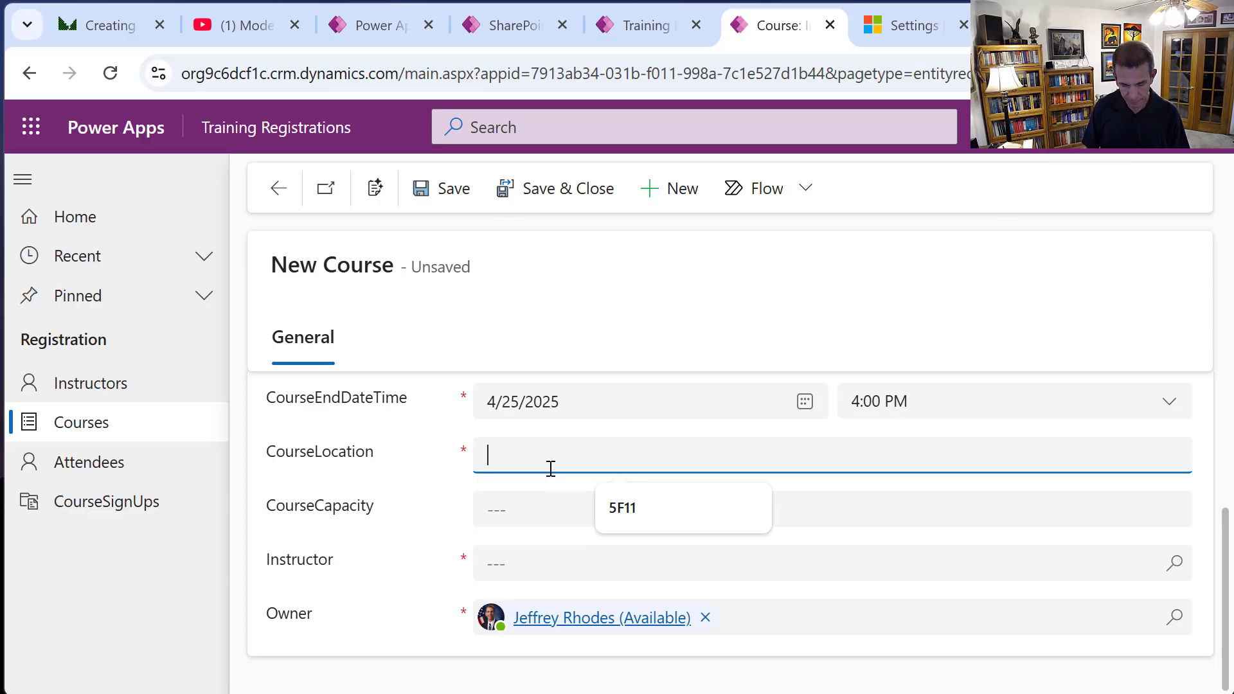
pyautogui.write('Lect')
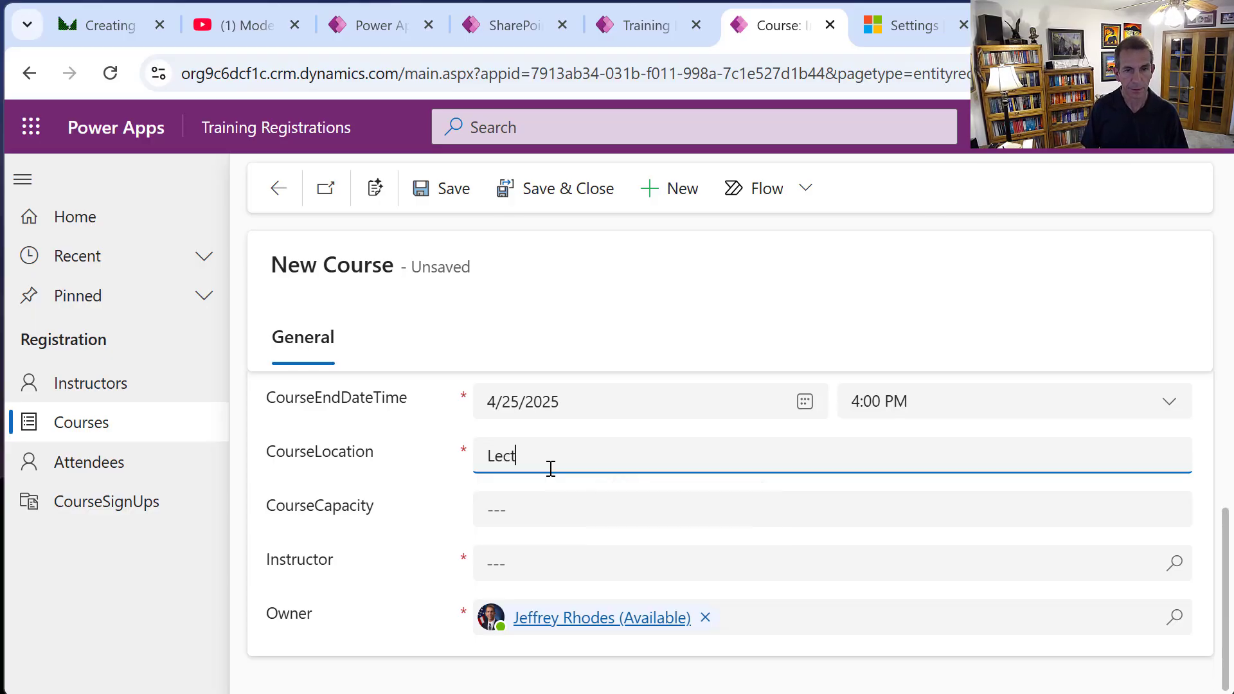
pyautogui.write('inar 1')
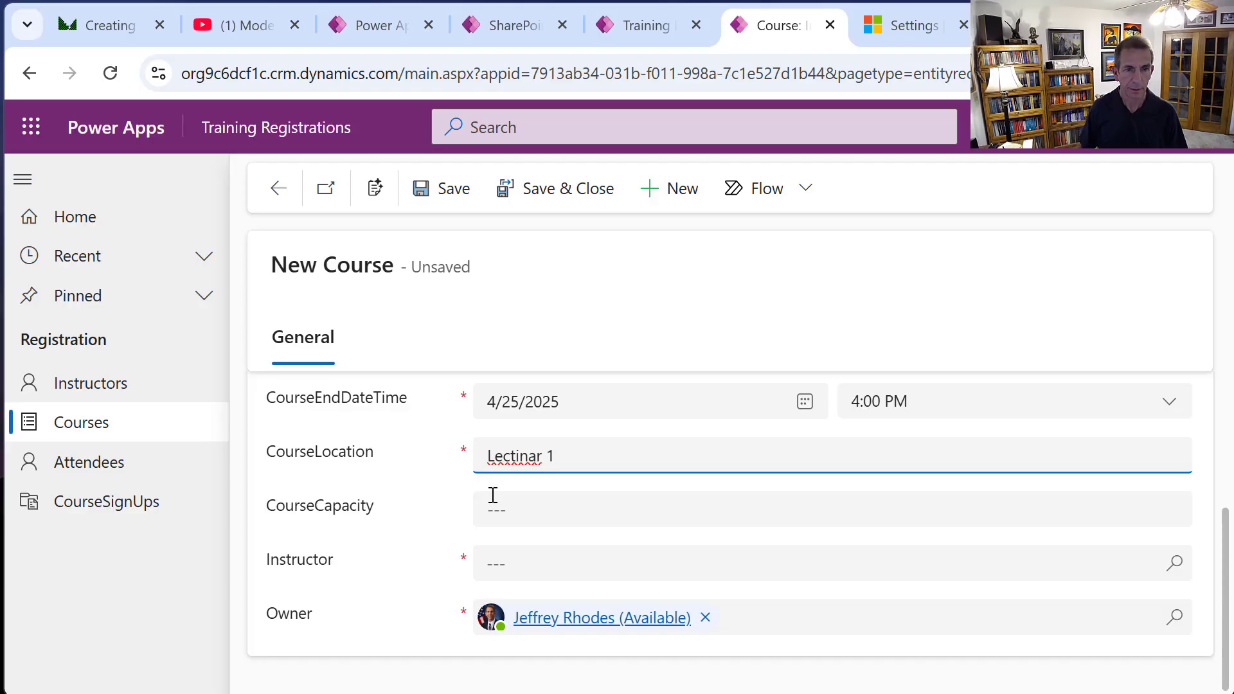
pyautogui.click(586, 522)
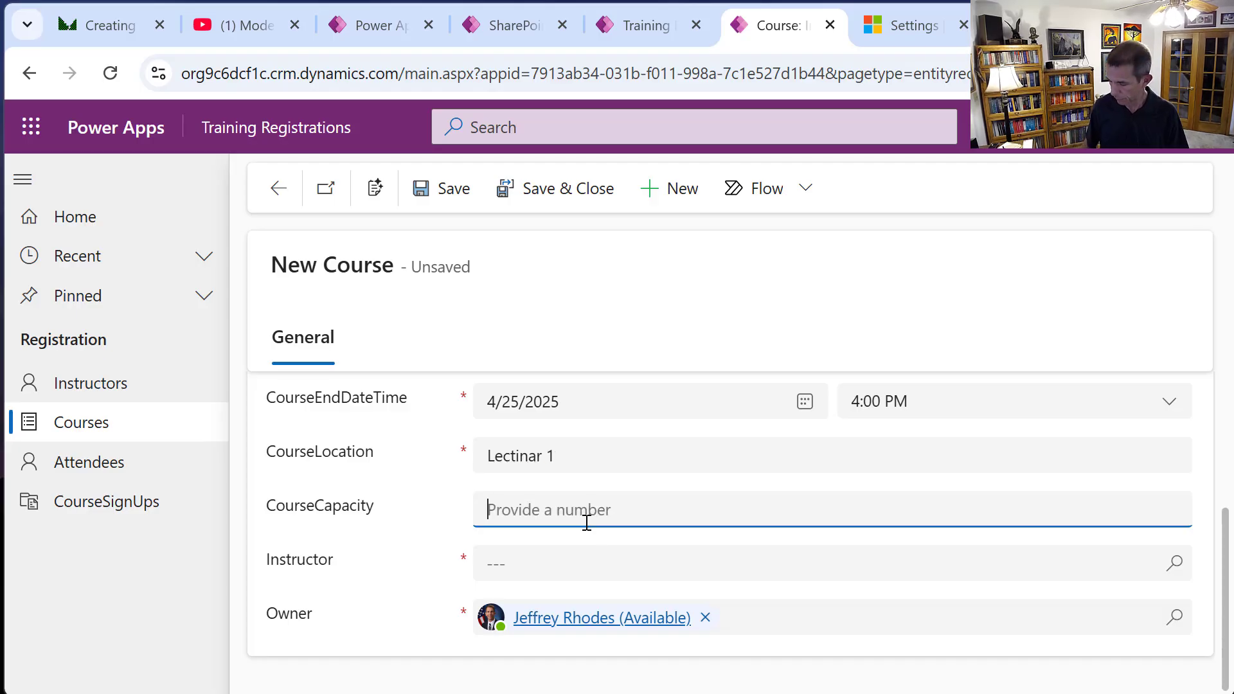
pyautogui.write('3')
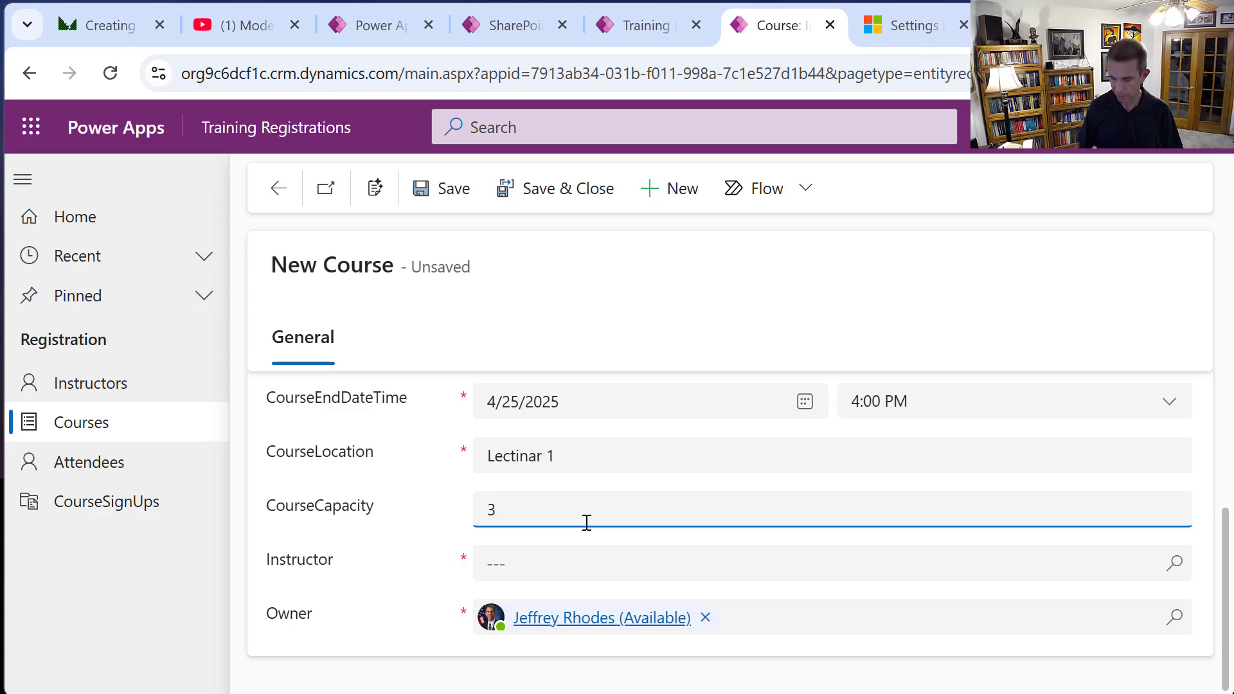
pyautogui.click(524, 557)
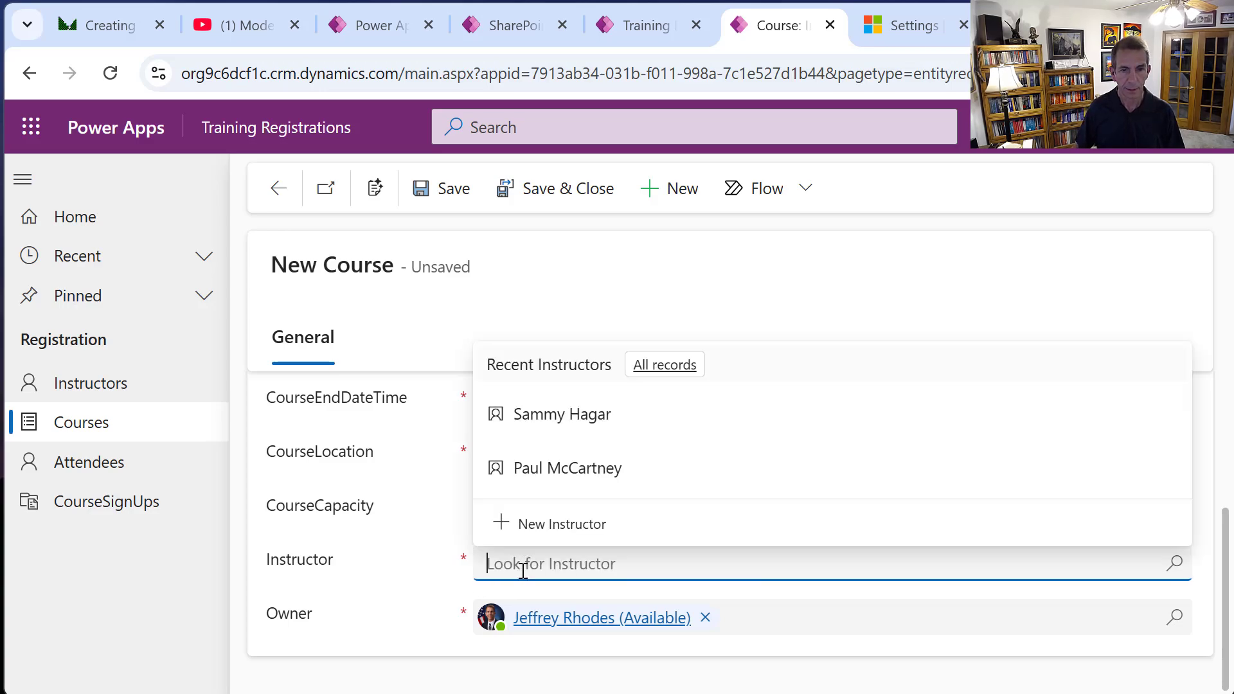
pyautogui.click(582, 418)
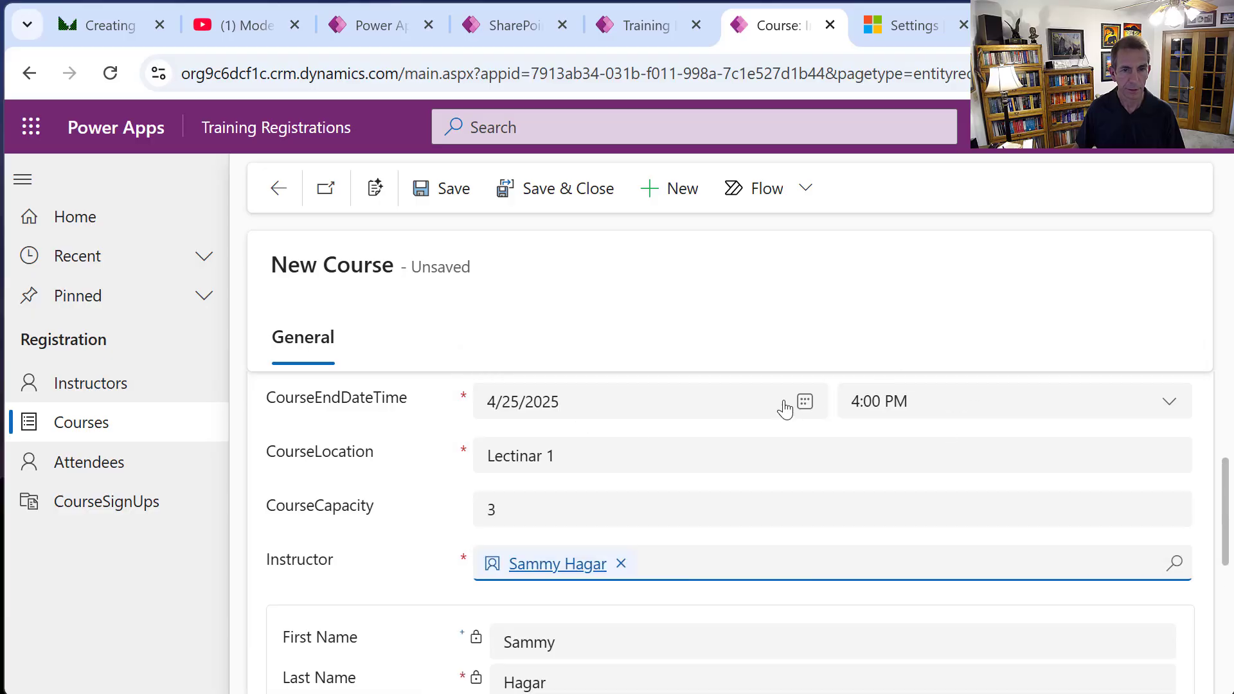
pyautogui.click(571, 187)
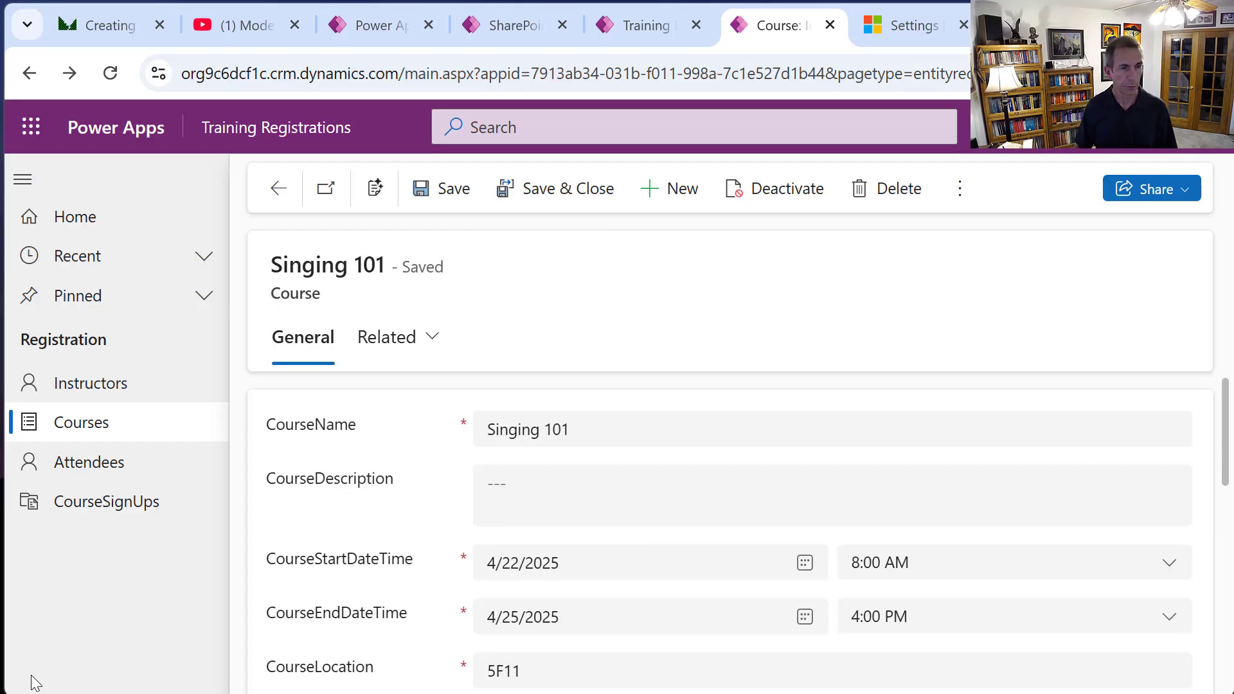
# Check the Attendees list, then start a new record from the empty CourseSignUps list.
pyautogui.click(74, 476)
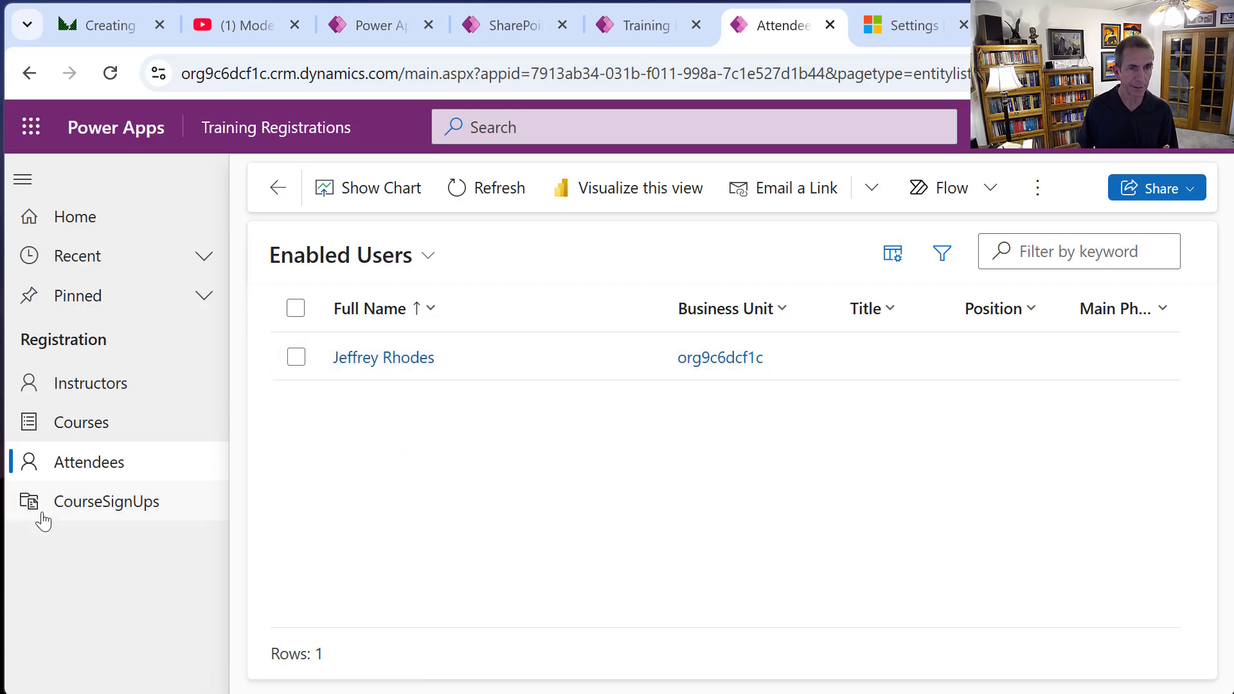
pyautogui.click(99, 497)
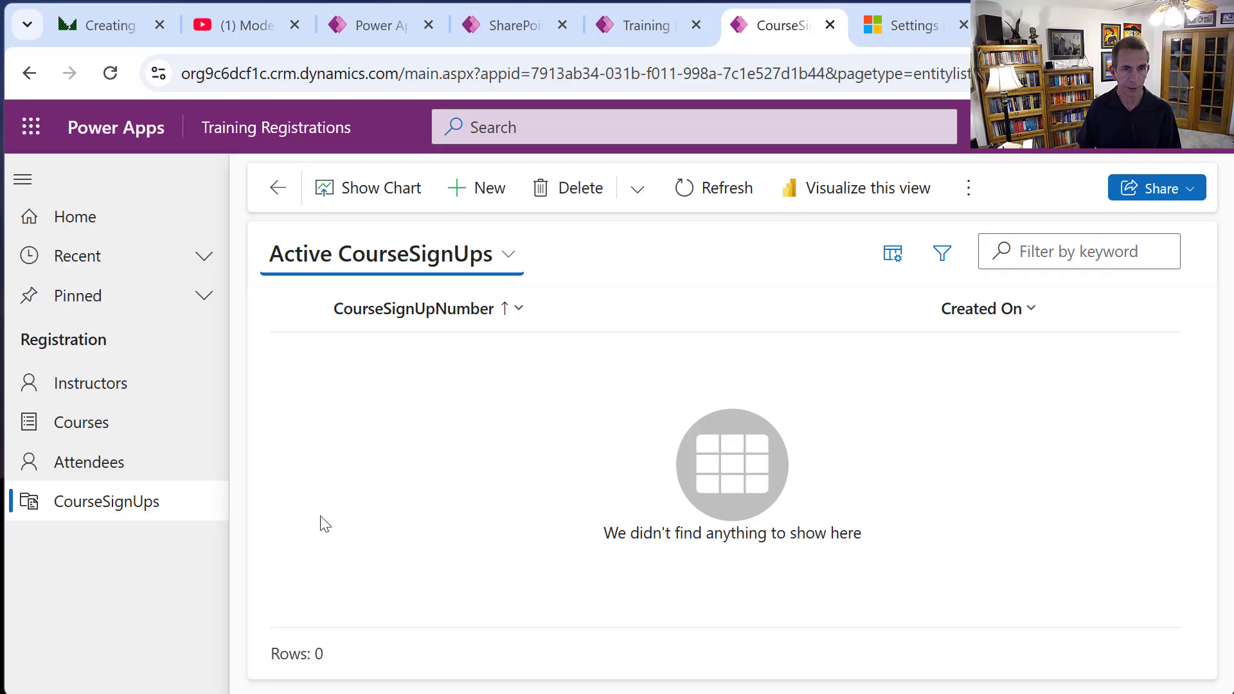
pyautogui.click(467, 201)
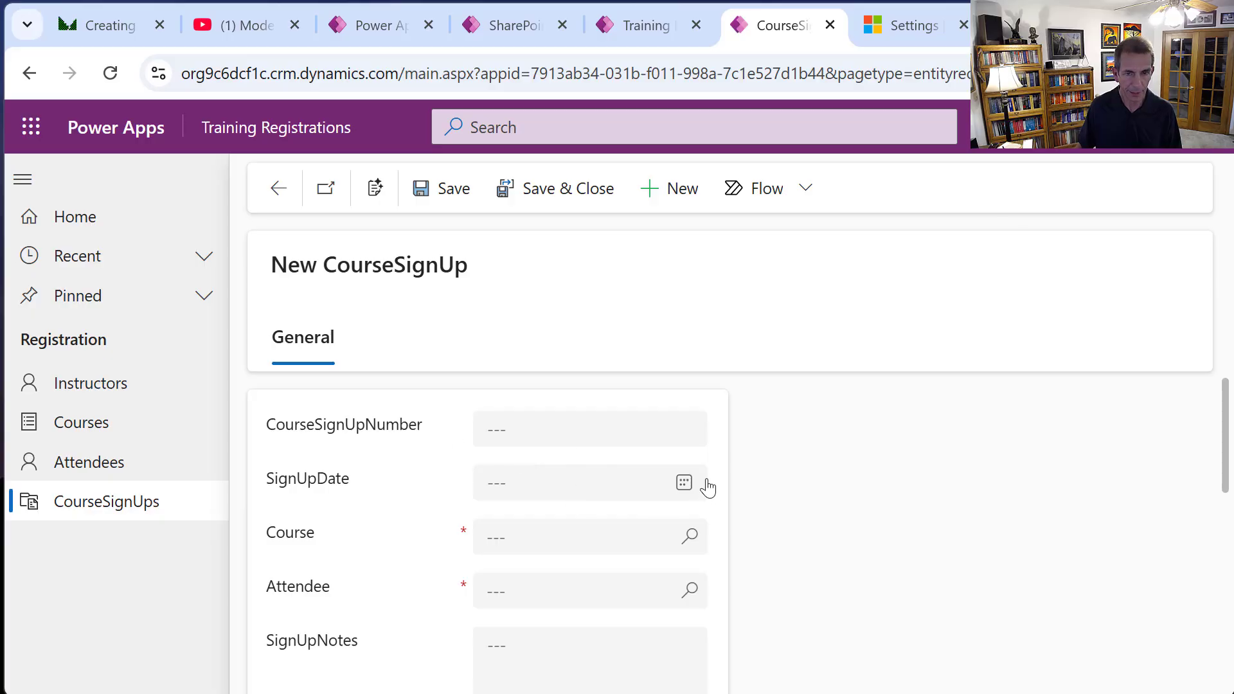
# Set the sign-up date to 4/16/2025 and the course to Singing 101.
pyautogui.click(684, 483)
pyautogui.click(595, 371)
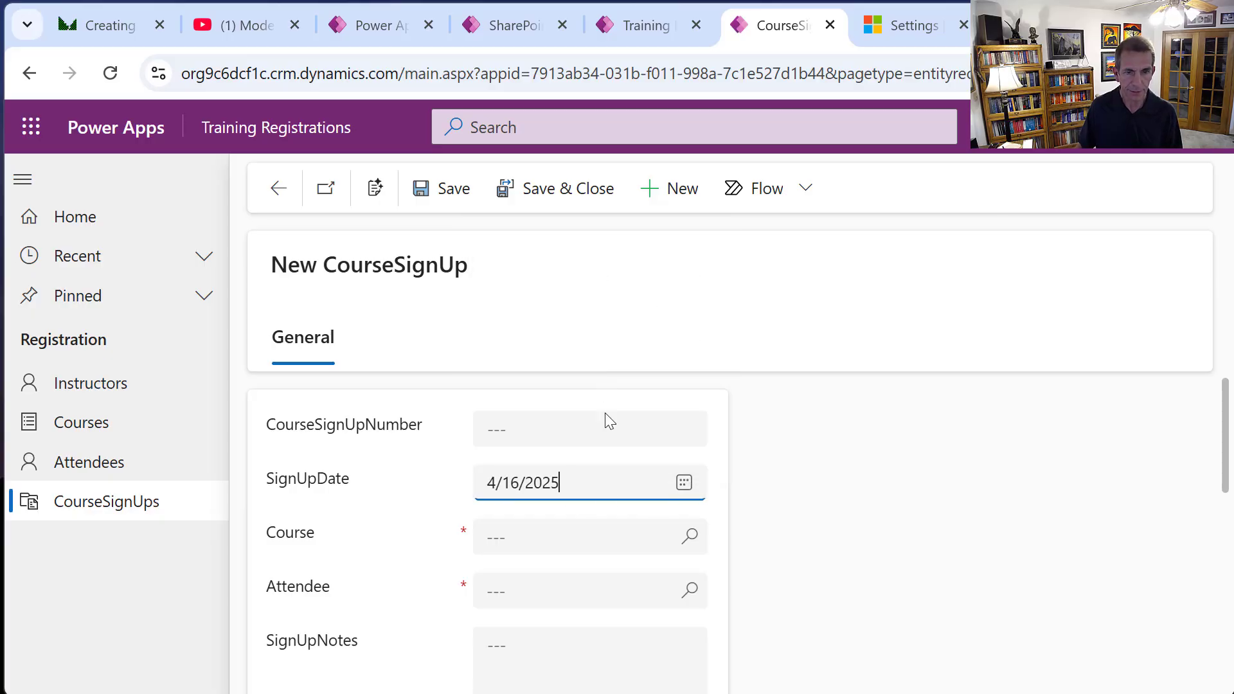
pyautogui.click(669, 538)
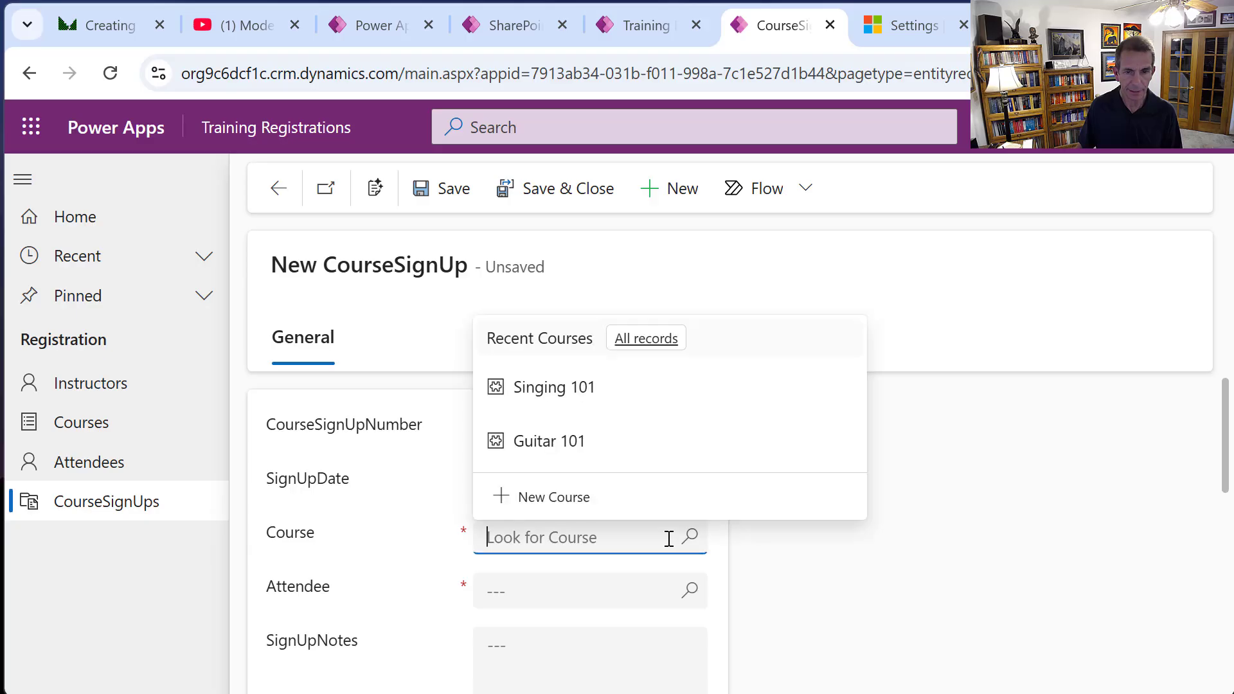
pyautogui.click(567, 388)
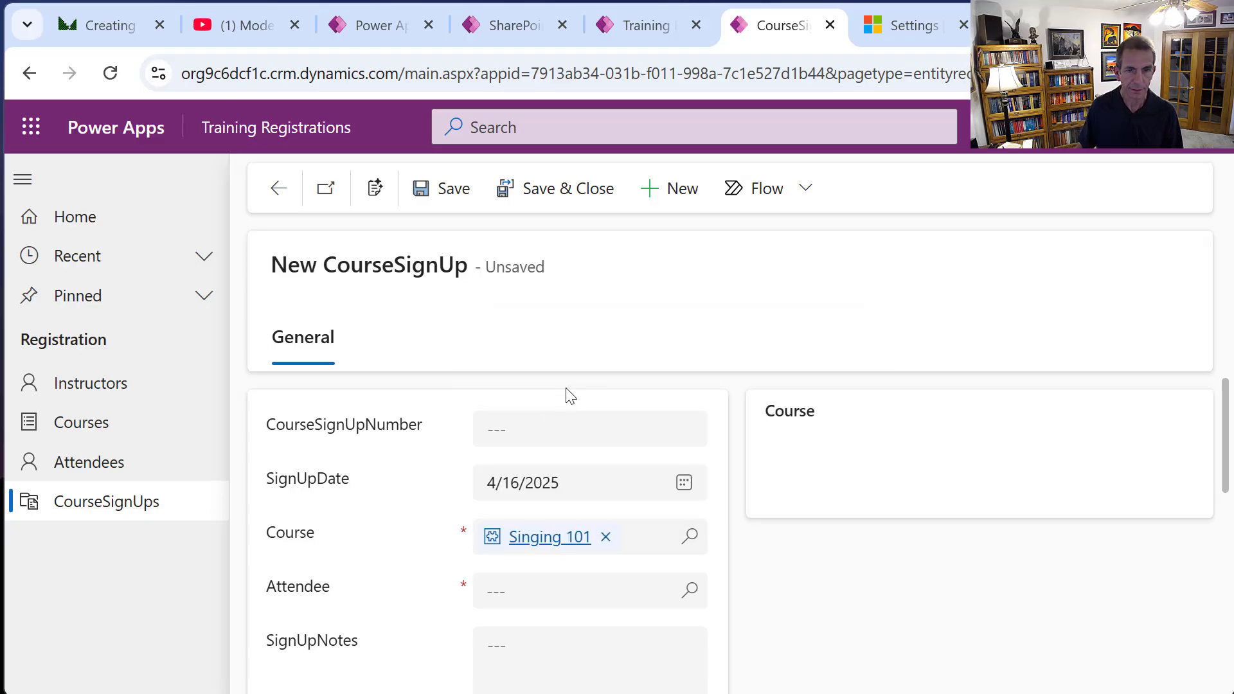
# Search the full attendee list by first name and pick the attendee for the sign-up.
pyautogui.click(579, 585)
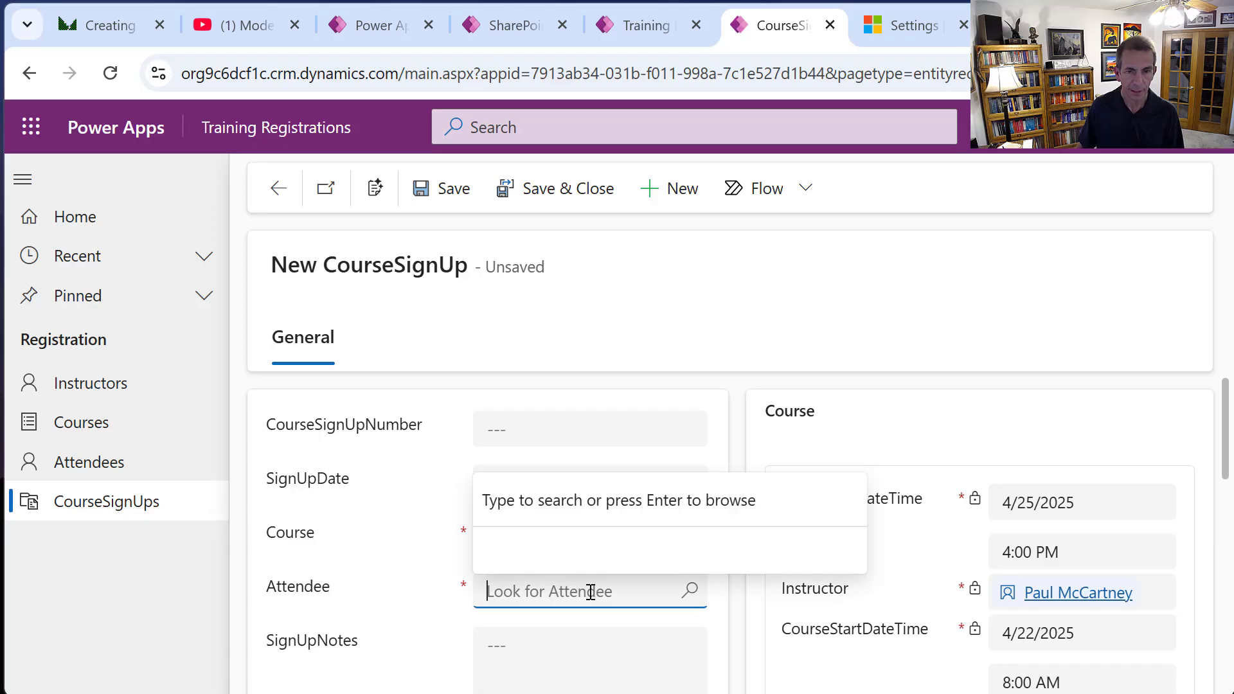
pyautogui.click(690, 590)
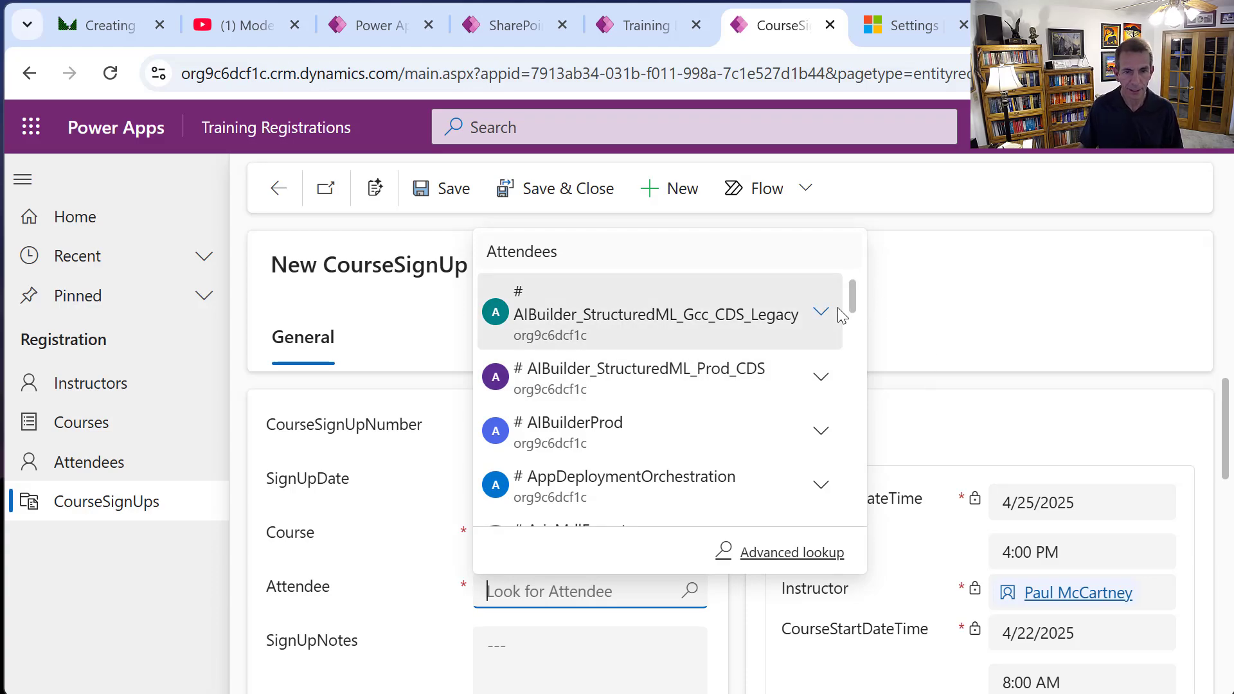
pyautogui.write('Jef')
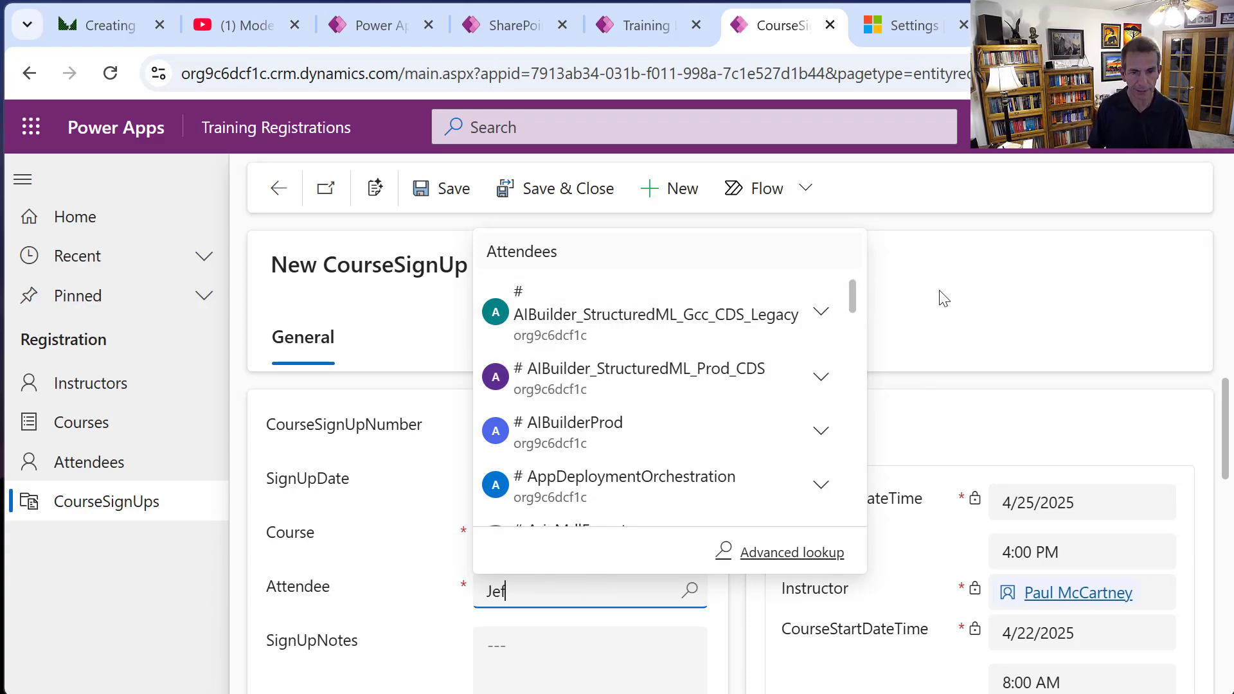
pyautogui.write('frey')
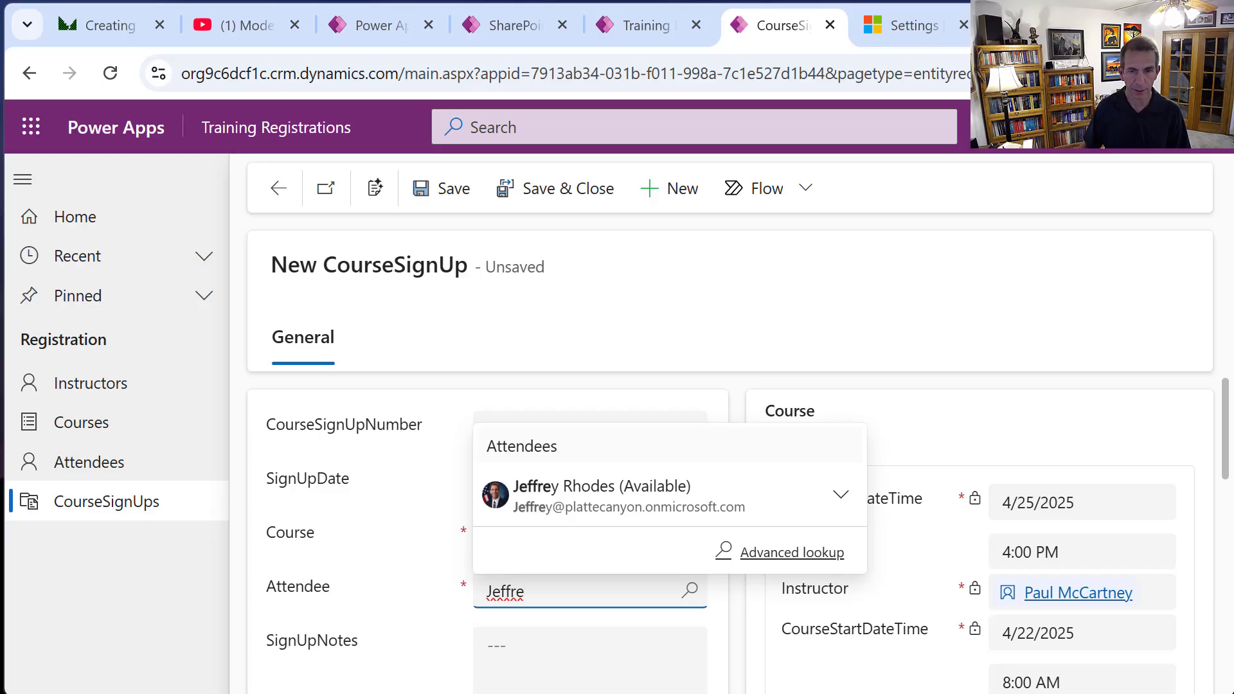
pyautogui.click(636, 493)
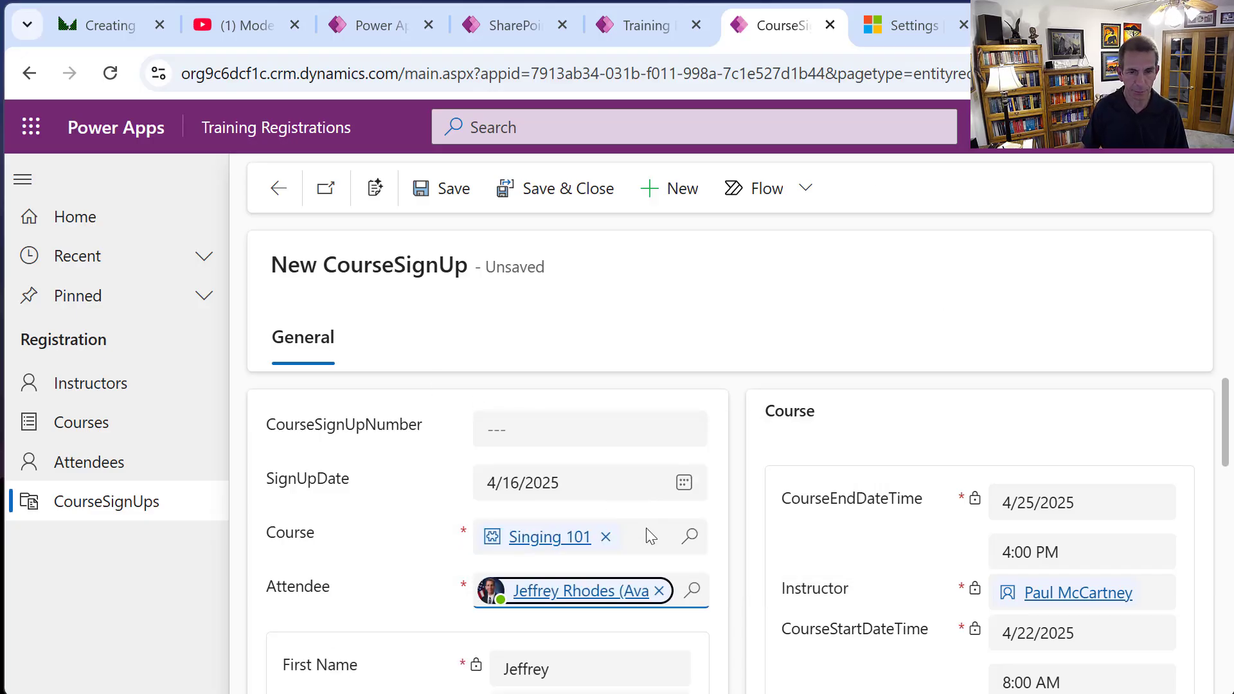
# Enter 'Some Notes Here' in the SignUpNotes field and return to the top of the form.
pyautogui.scroll(-4, 645, 533)
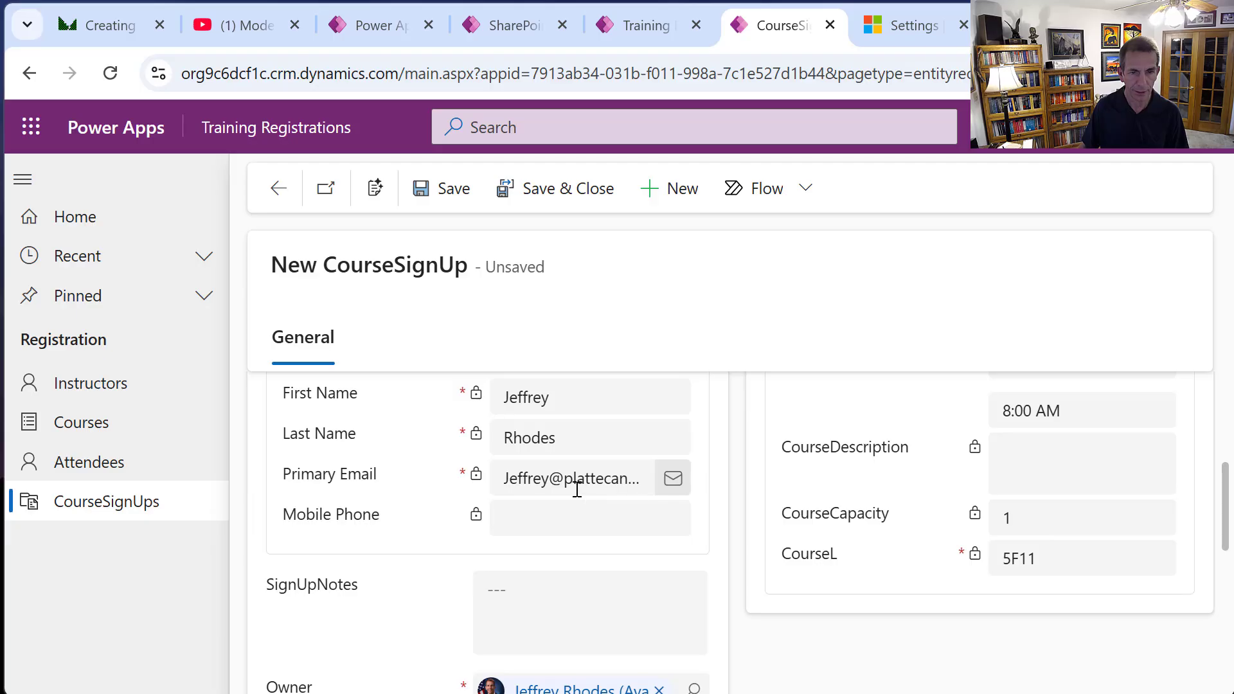
pyautogui.scroll(-5, 585, 490)
pyautogui.moveTo(1225, 620); pyautogui.dragTo(1221, 508)
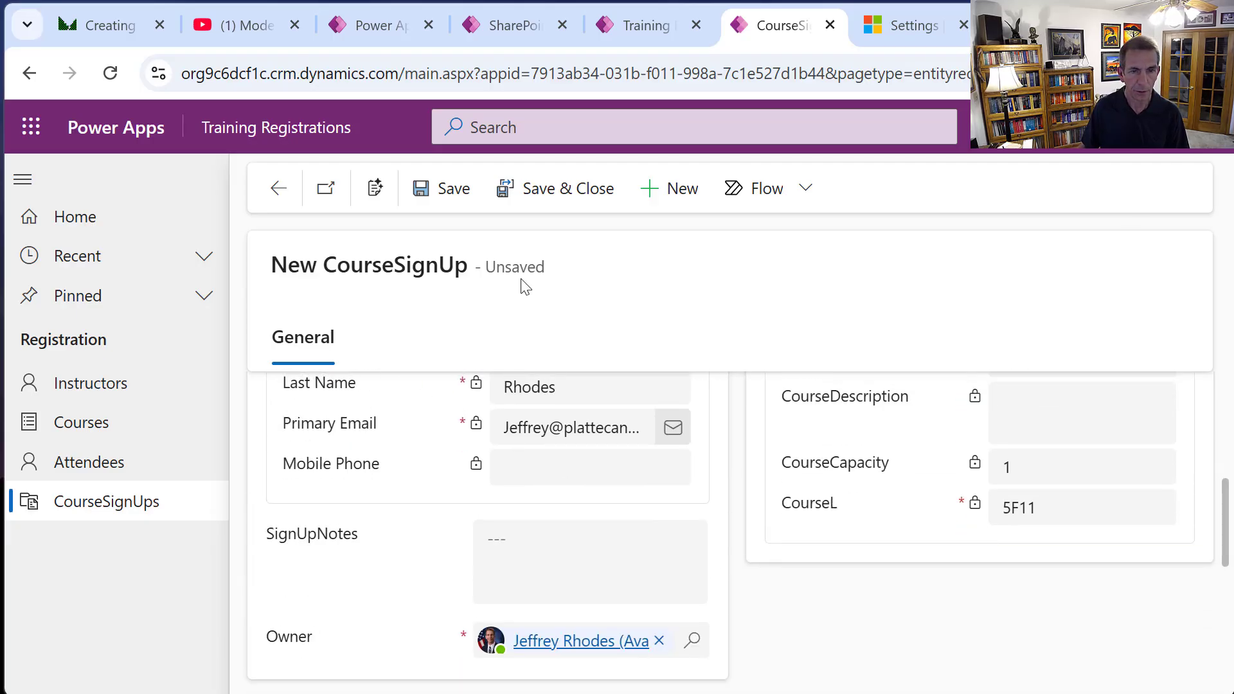
pyautogui.click(550, 568)
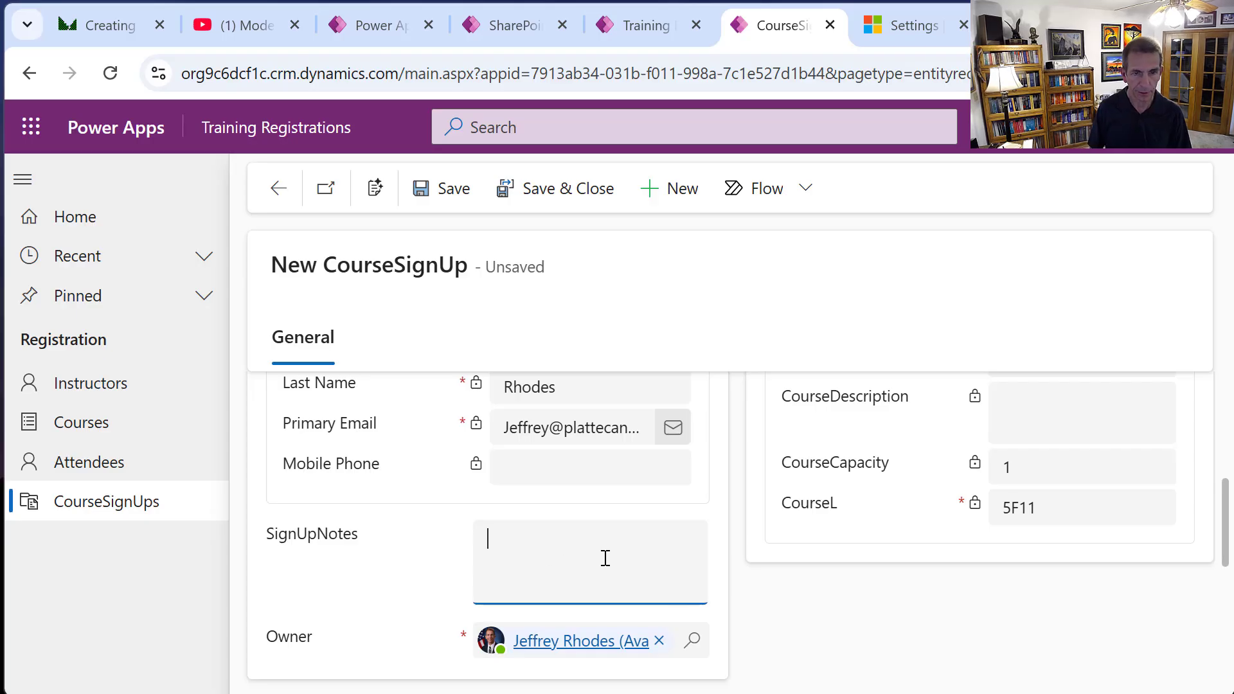
pyautogui.write('So')
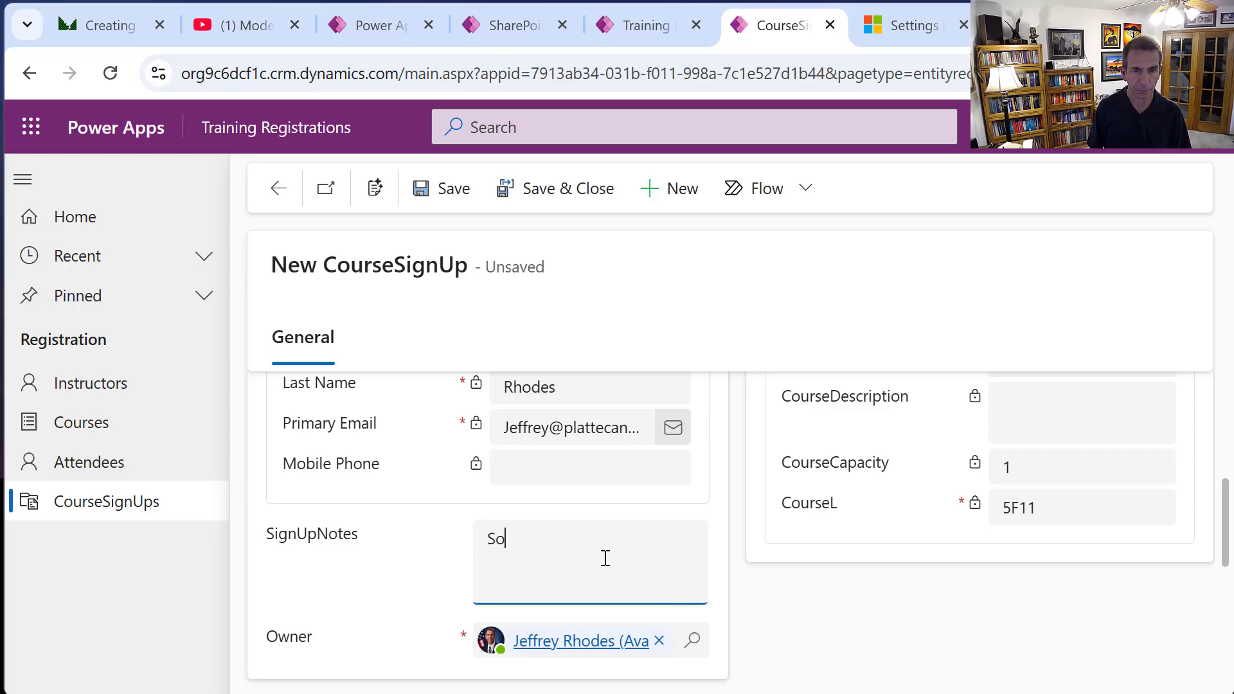
pyautogui.write('me Notes Here')
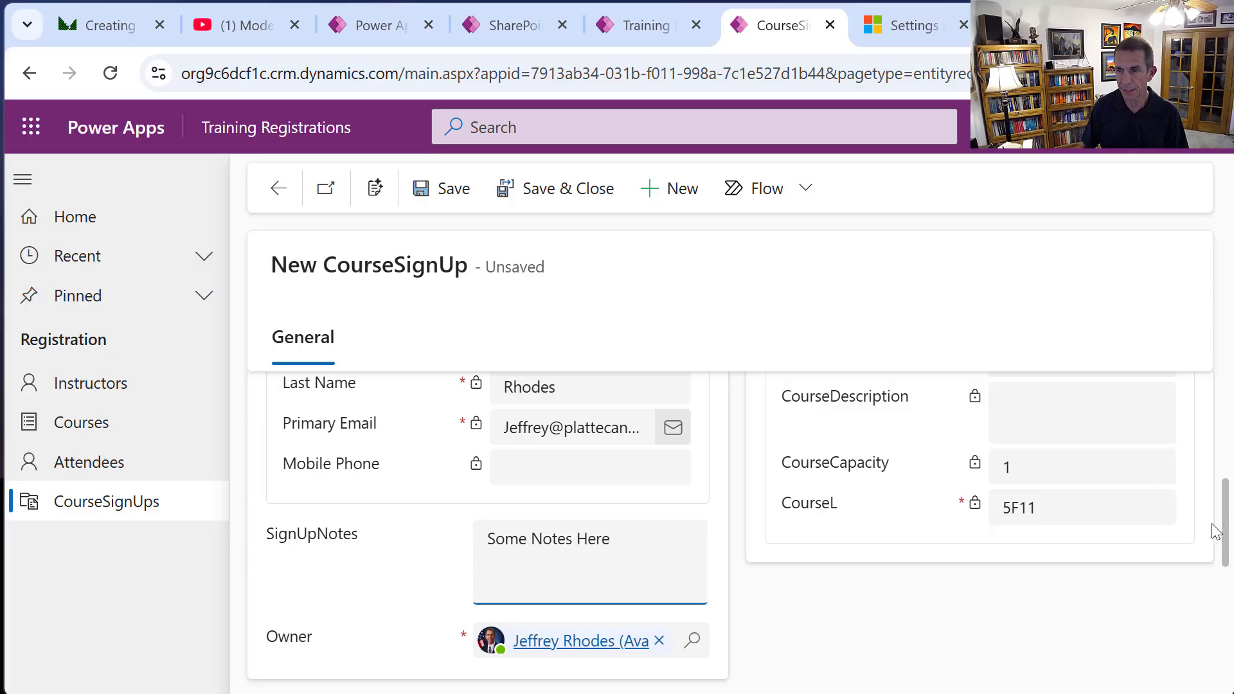
pyautogui.scroll(5, 1225, 532)
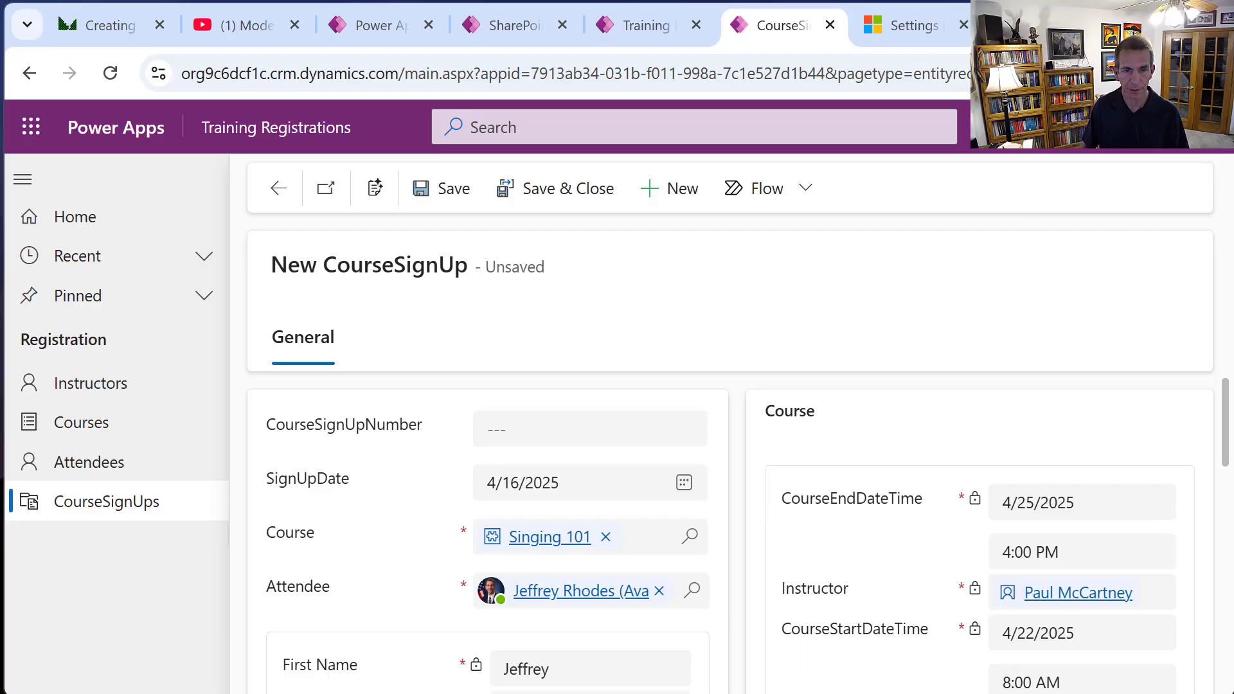
pyautogui.moveTo(1228, 428)
pyautogui.mouseDown()
pyautogui.moveTo(1228, 574)
pyautogui.moveTo(1226, 428)
pyautogui.mouseUp()
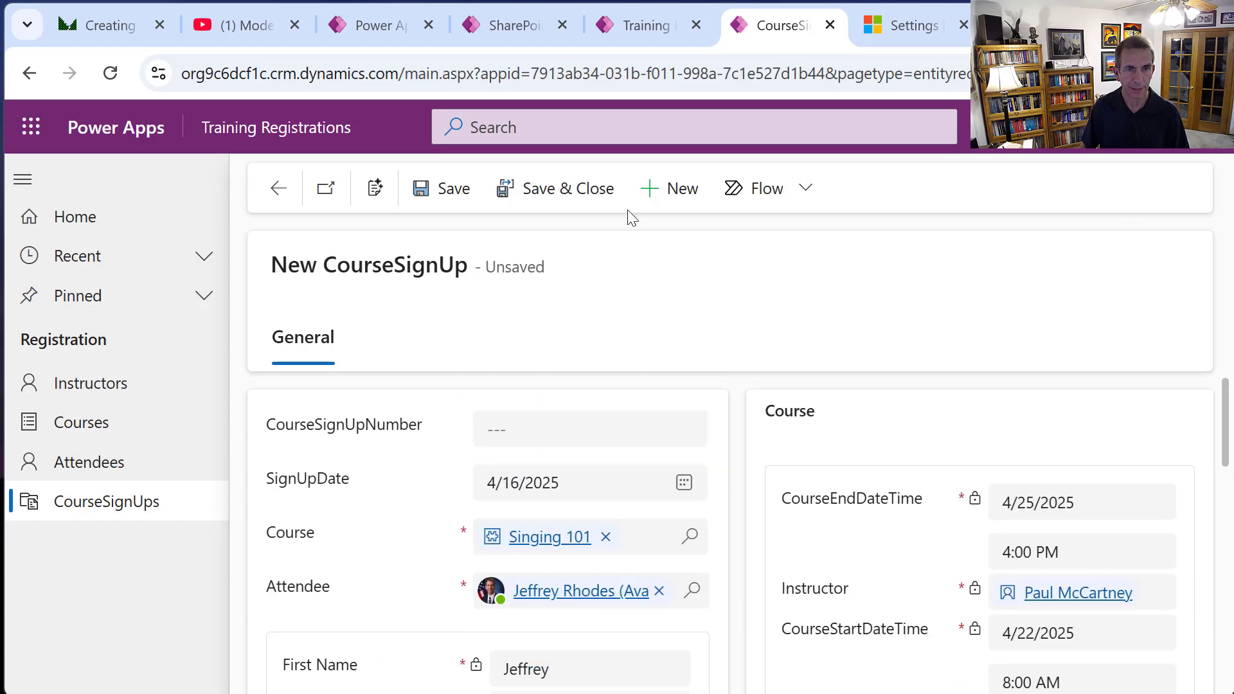
# Save the sign-up as SU-1000, zoom the browser to 80%, and open the Timeline's new-activity menu.
pyautogui.click(444, 193)
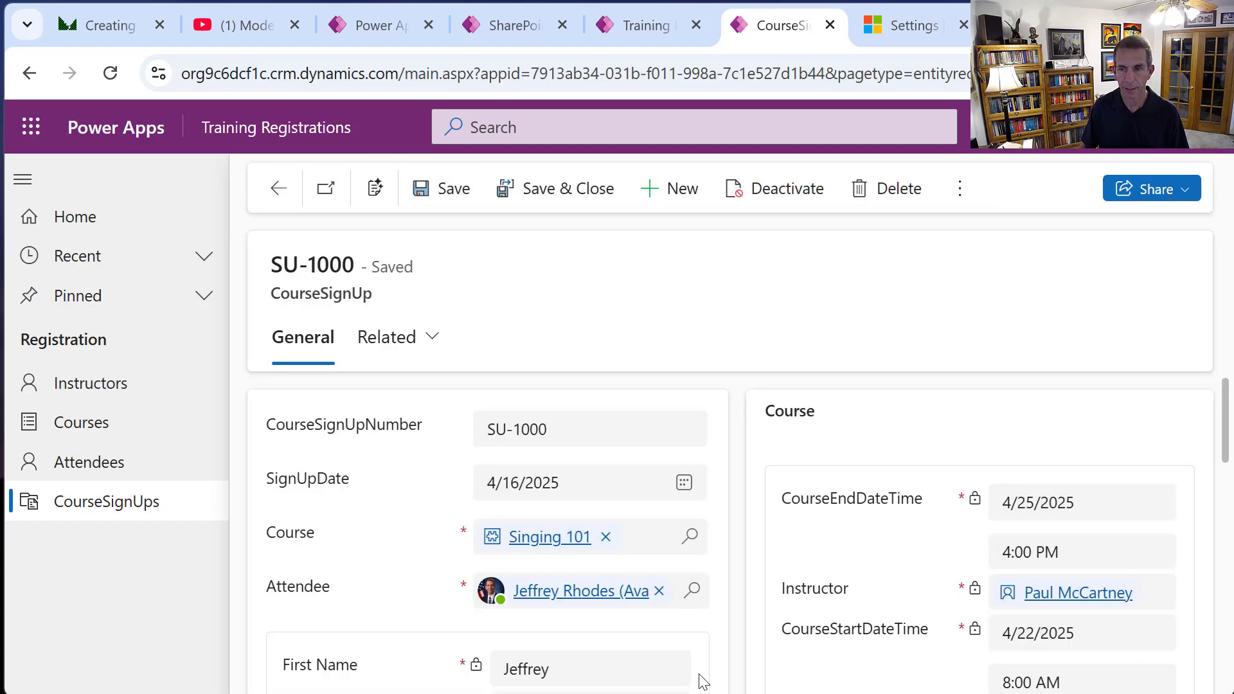
pyautogui.scroll(-10, 862, 579)
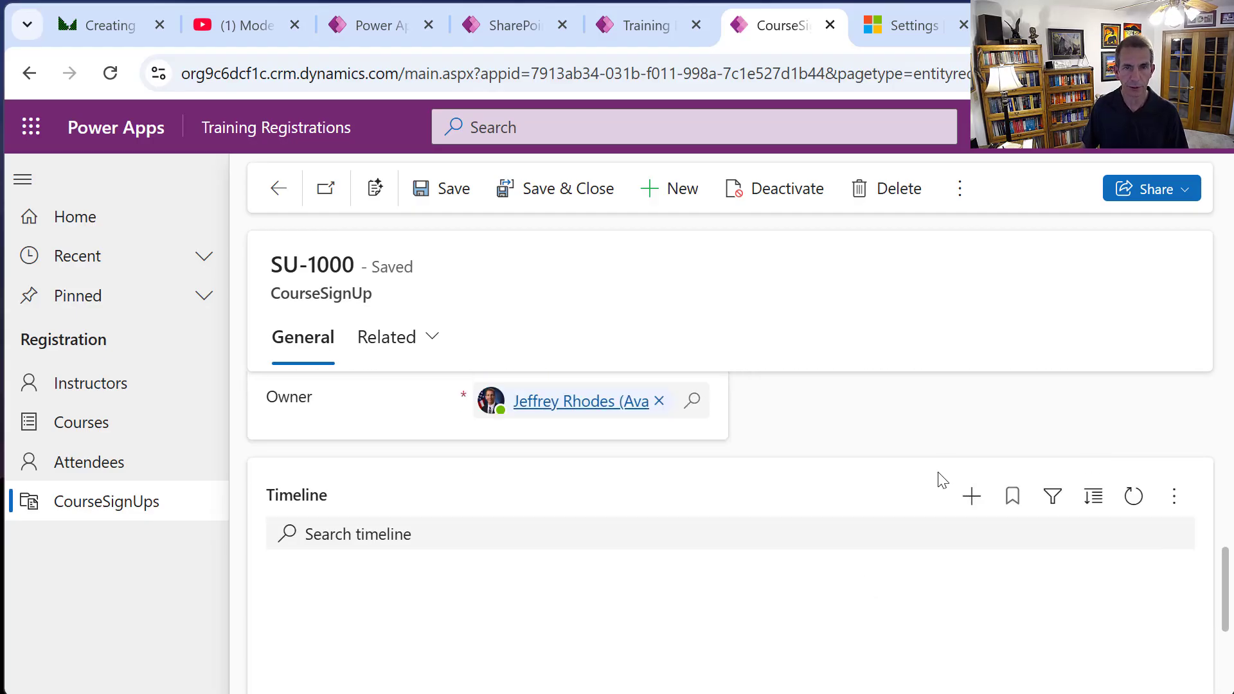
pyautogui.hotkey('ctrl', '-')
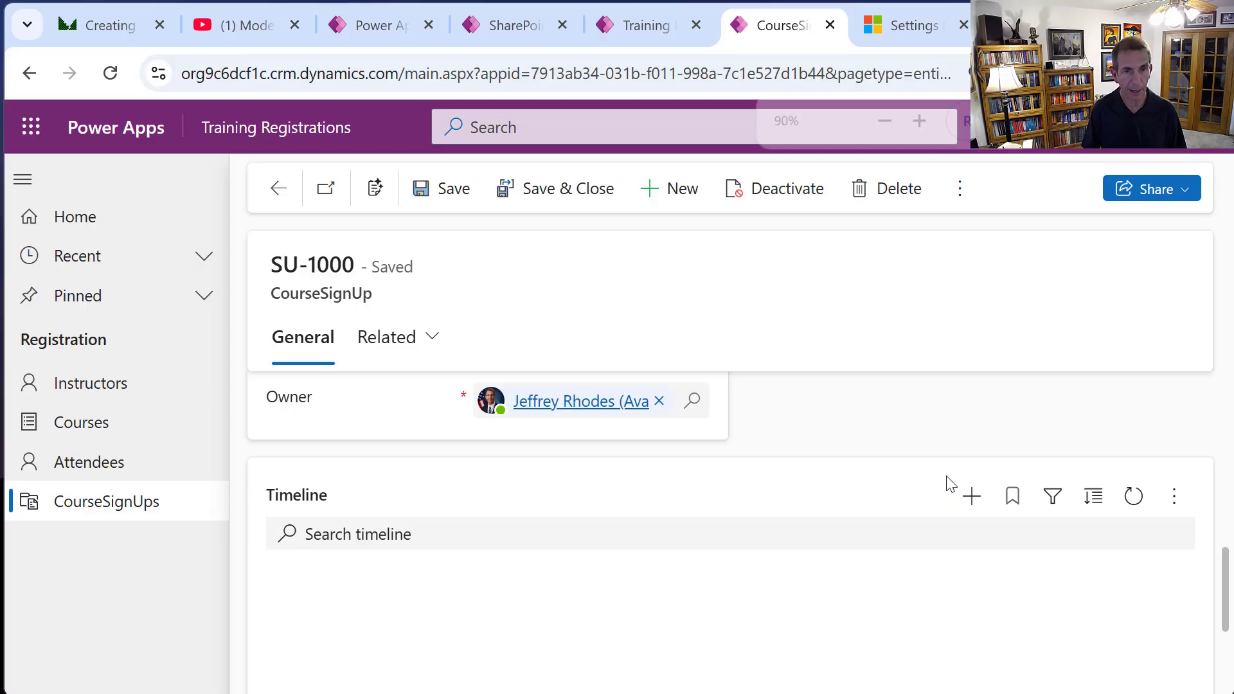
pyautogui.hotkey('ctrl', '-')
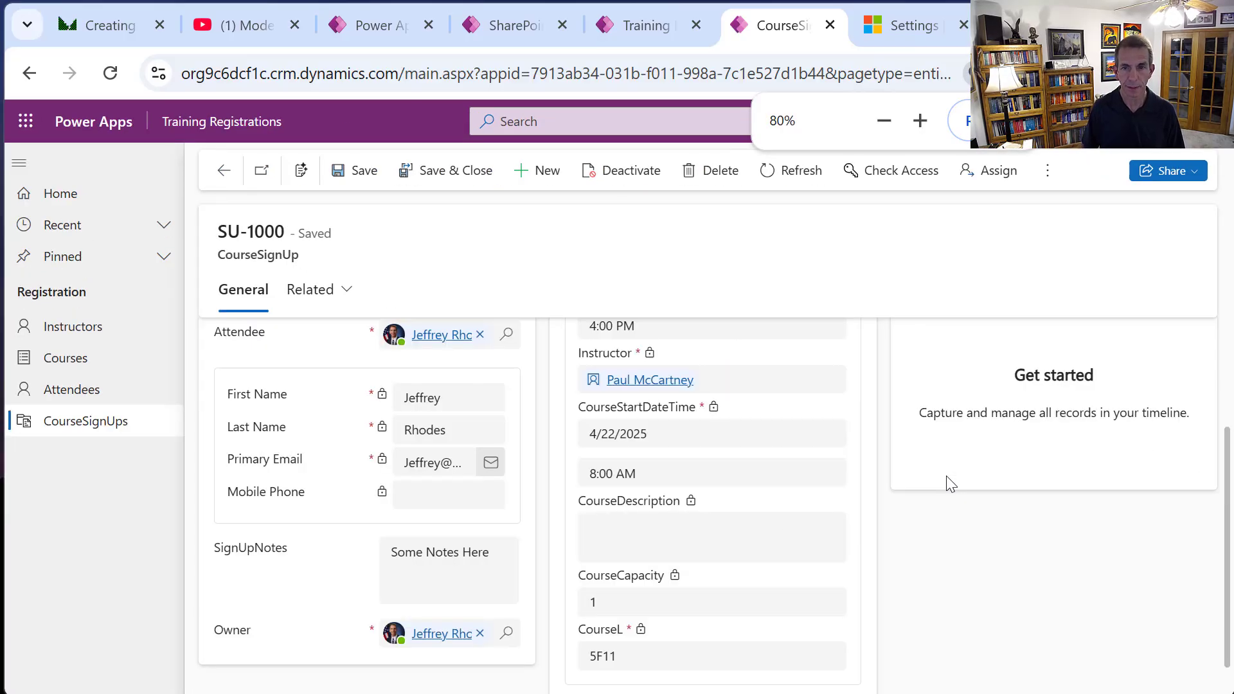
pyautogui.scroll(1, 1231, 386)
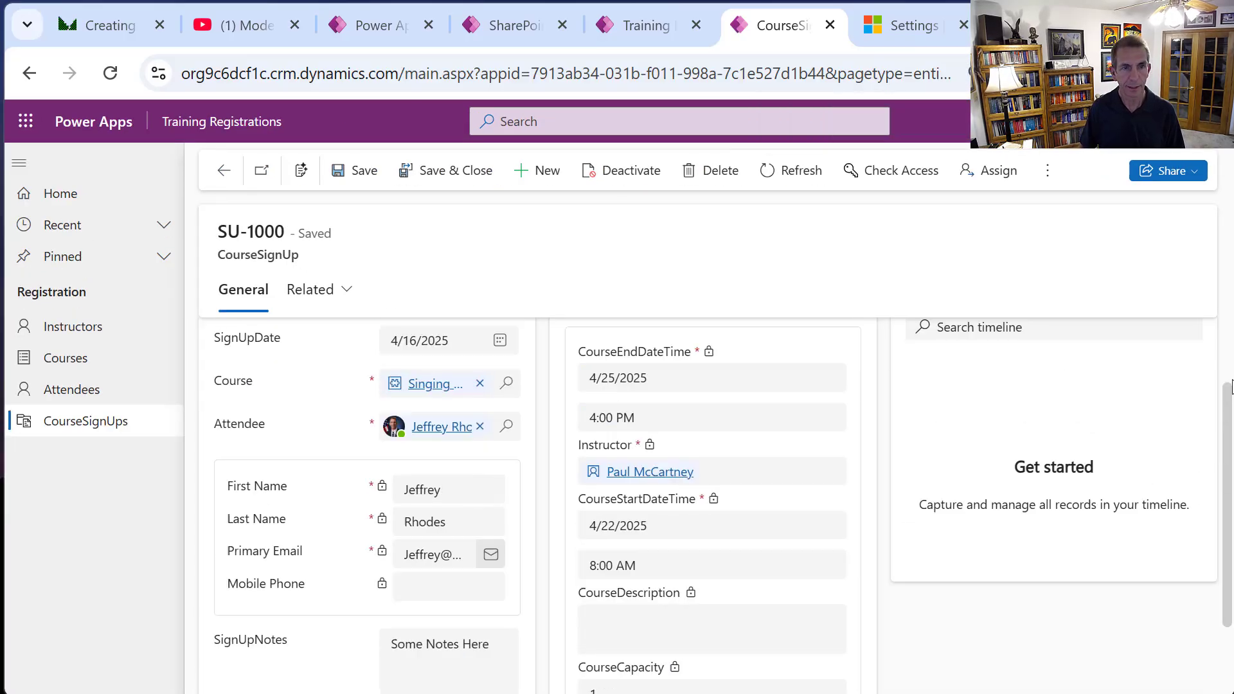
pyautogui.scroll(1, 1231, 386)
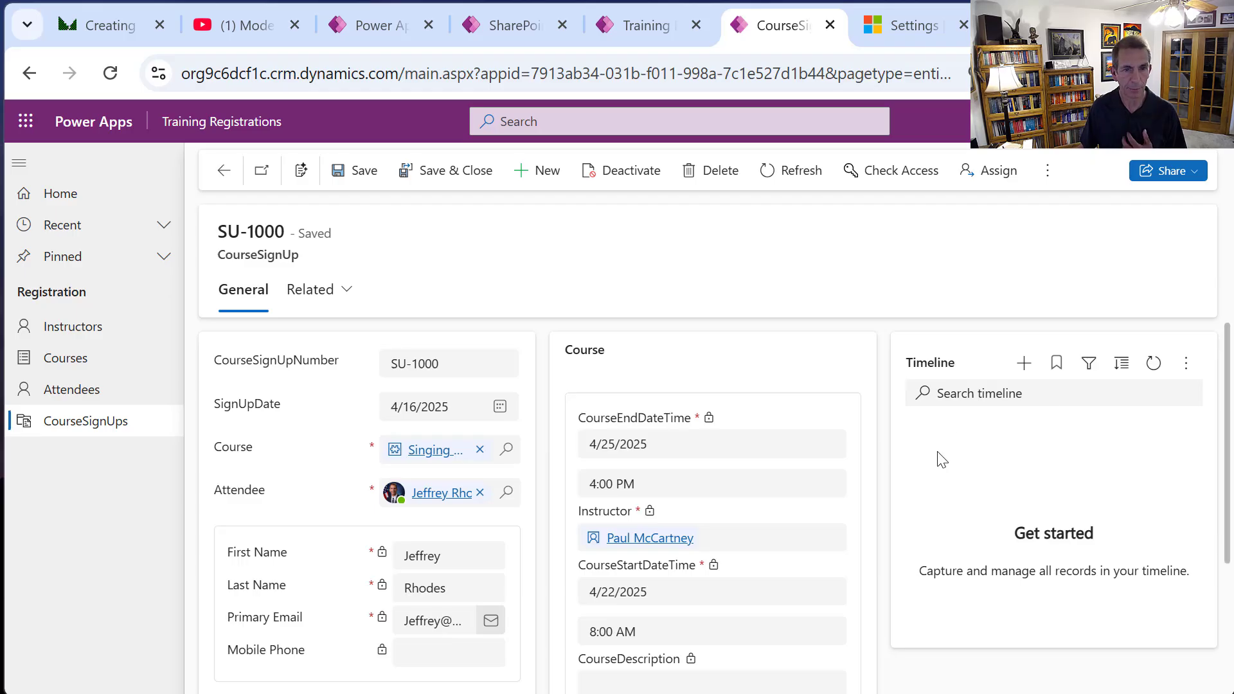
pyautogui.click(1023, 365)
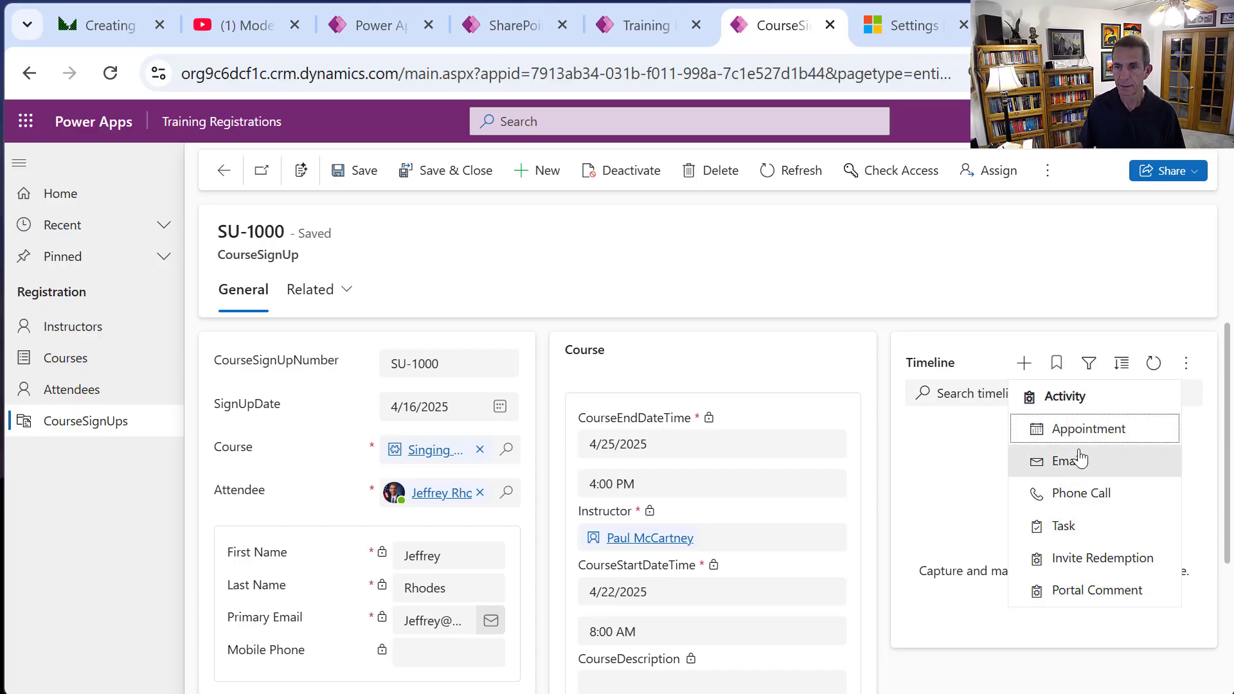
# Start a new phone call activity with subject 'Test Check if Available'.
pyautogui.click(1079, 493)
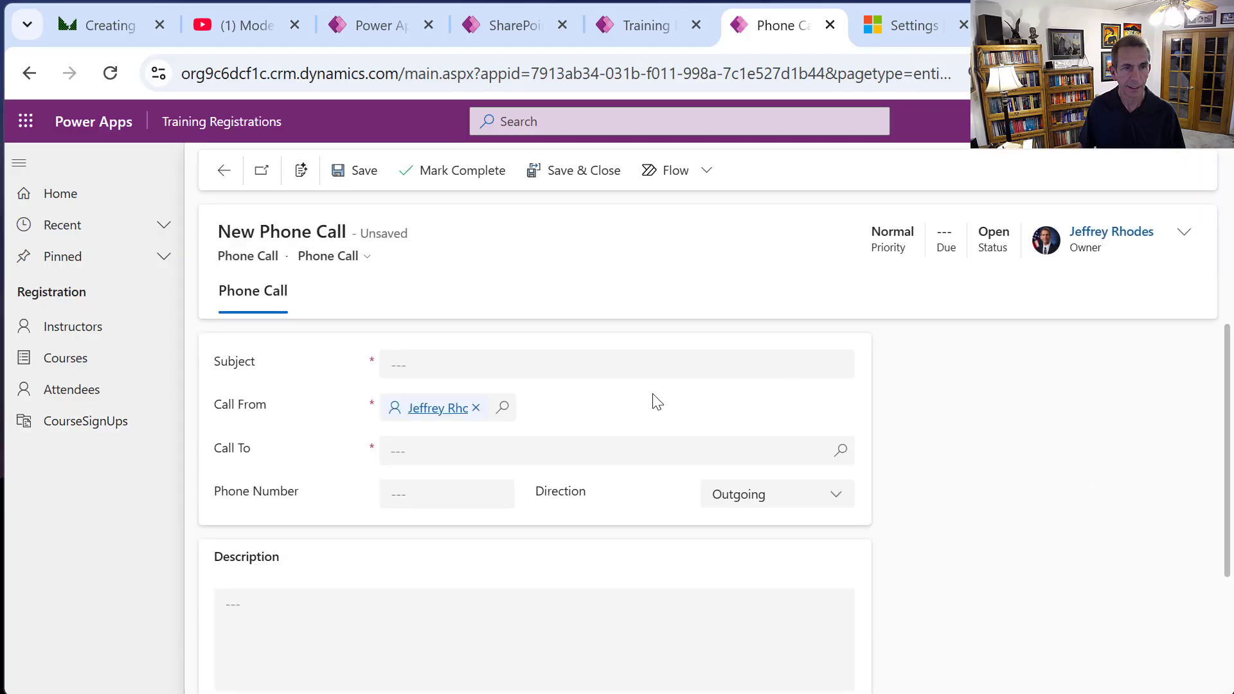
pyautogui.click(461, 368)
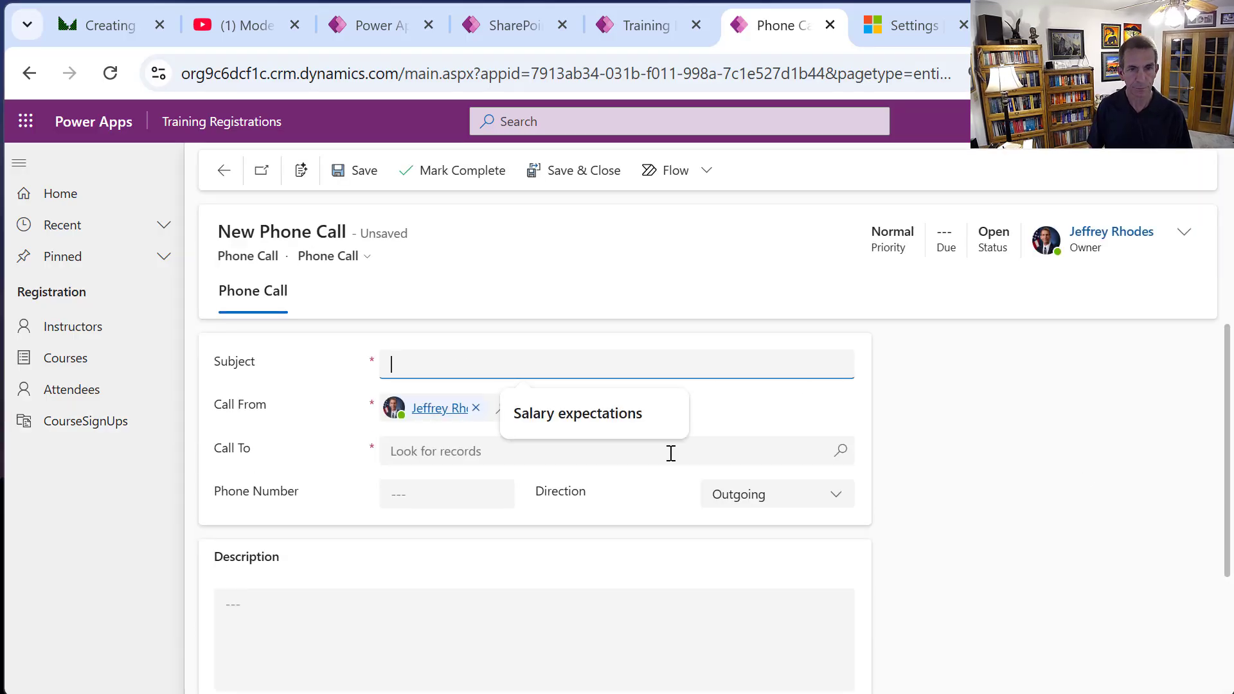
pyautogui.write('Test ')
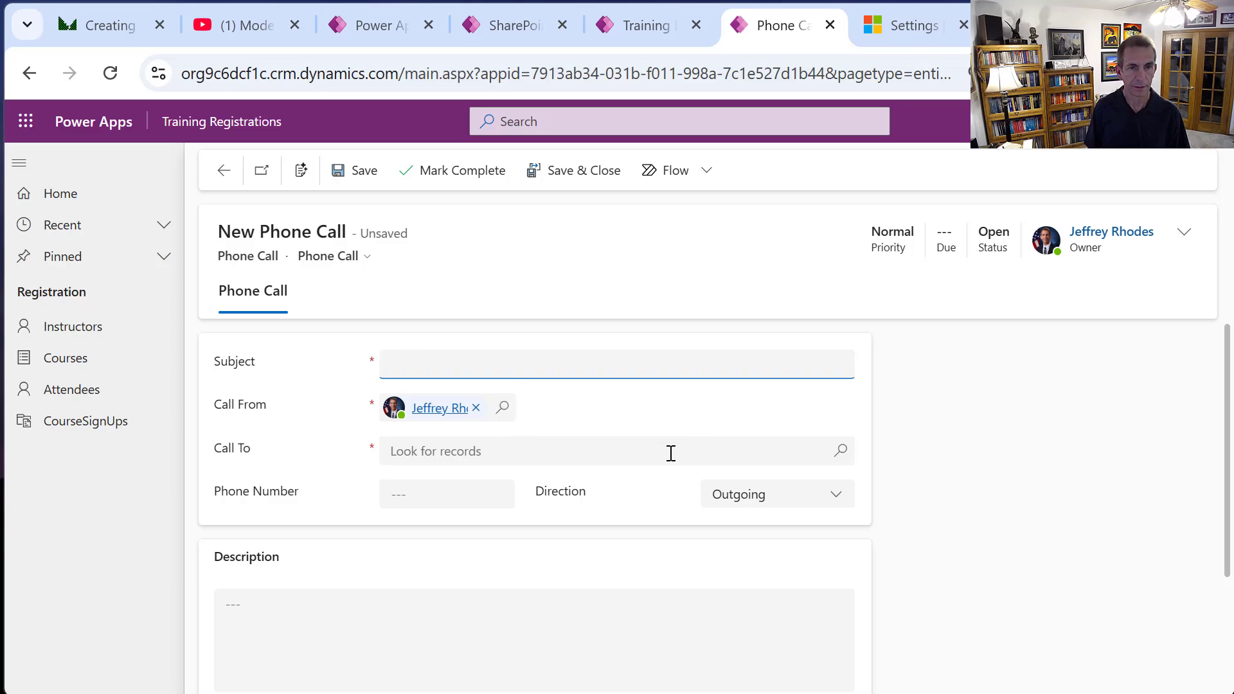
pyautogui.write('Check if Available')
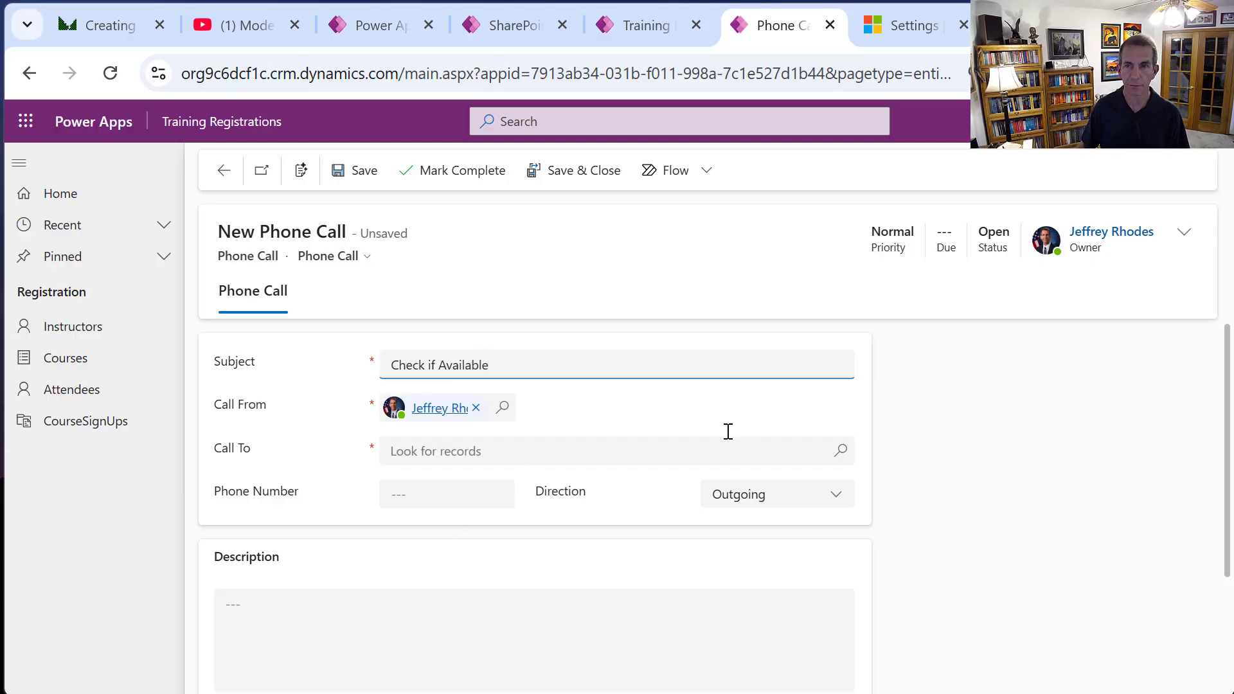
# Address the call to the course instructor, save it, and return to SU-1000.
pyautogui.click(352, 170)
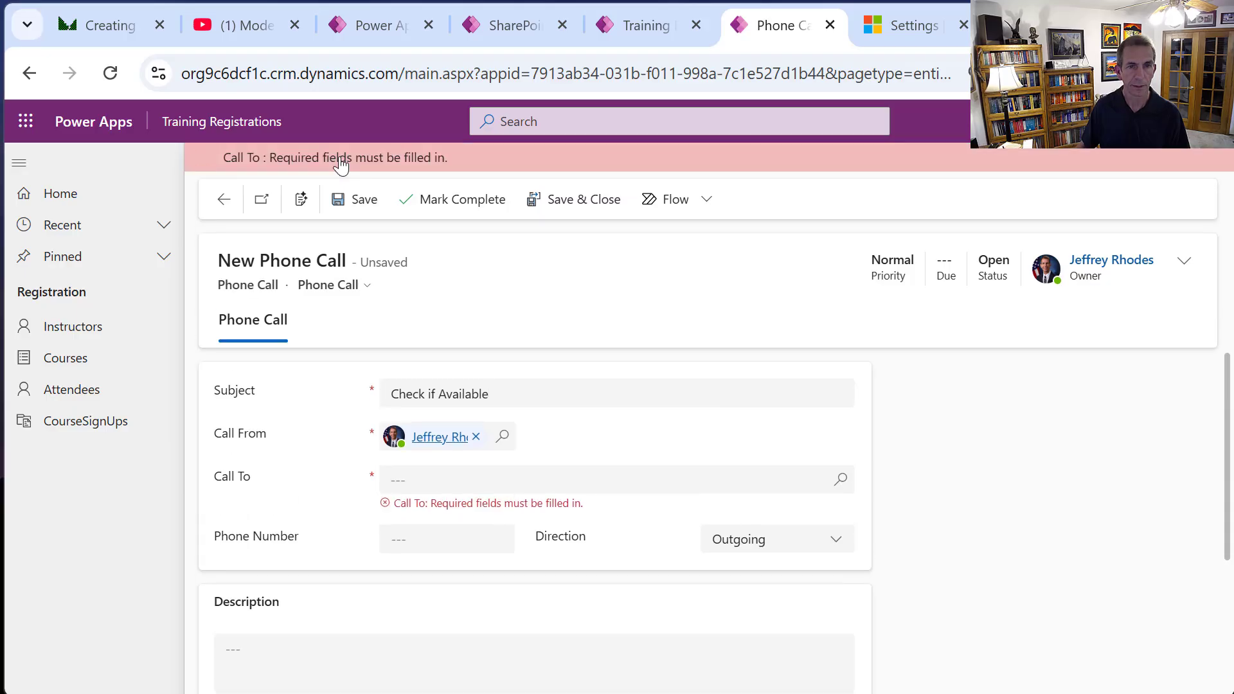
pyautogui.click(550, 478)
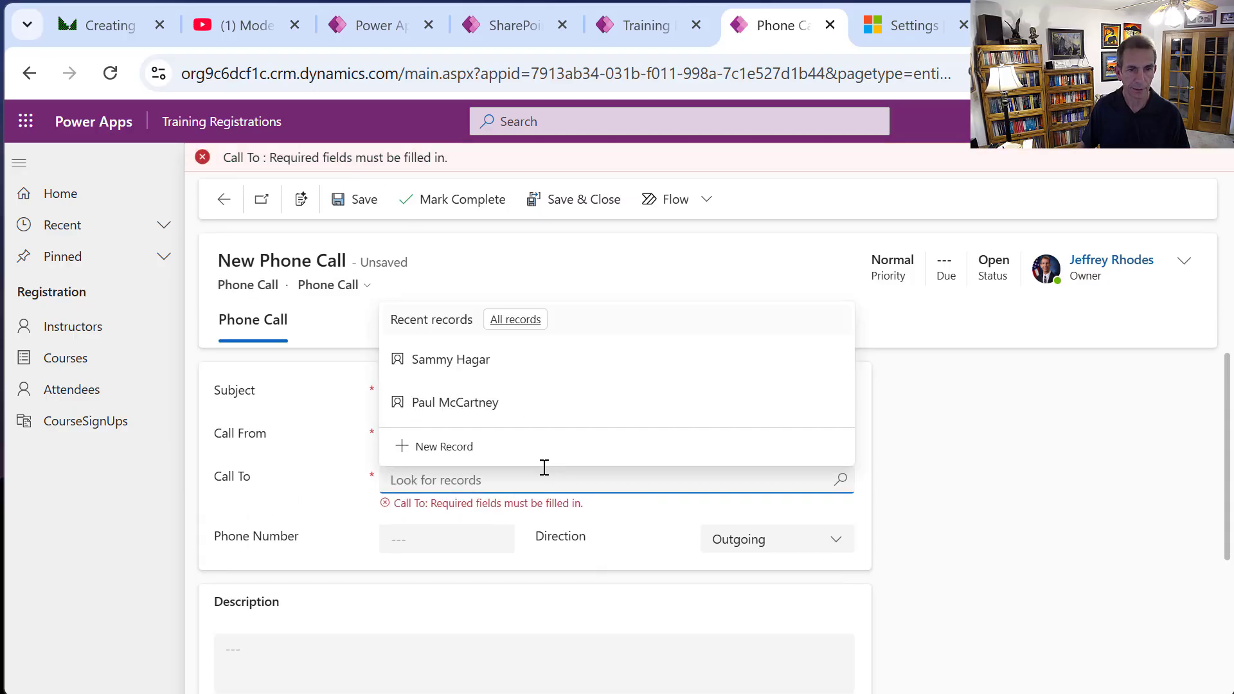
pyautogui.click(455, 401)
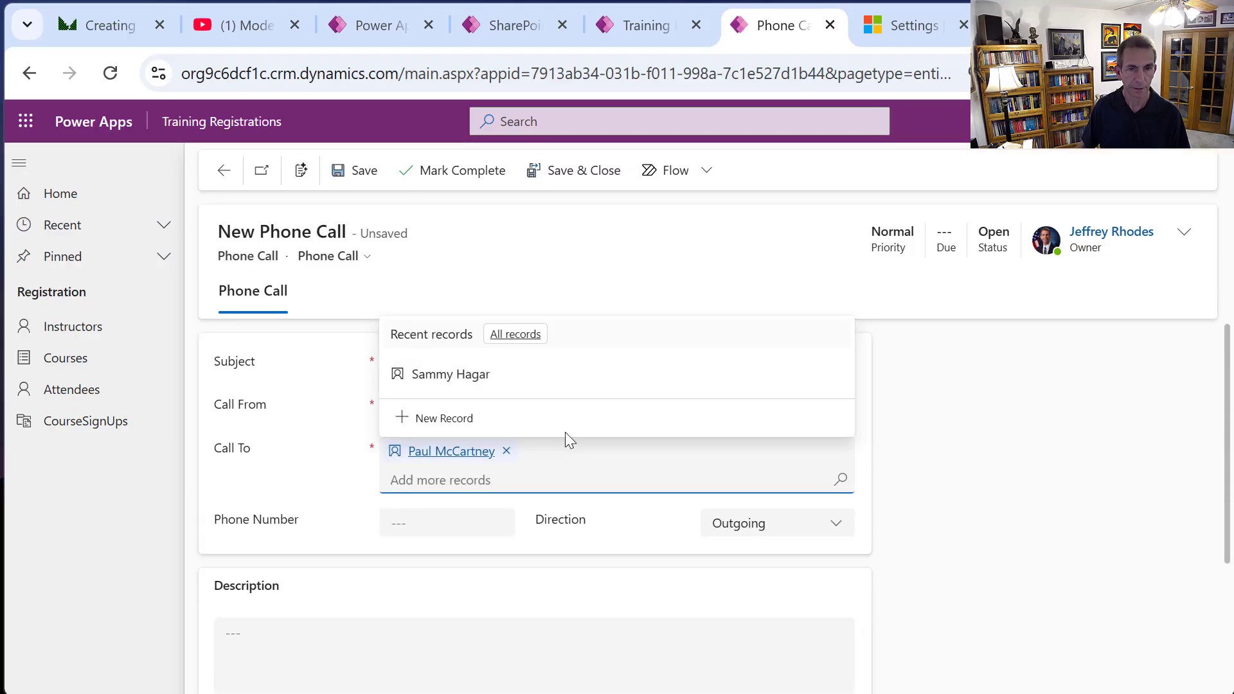
pyautogui.click(743, 314)
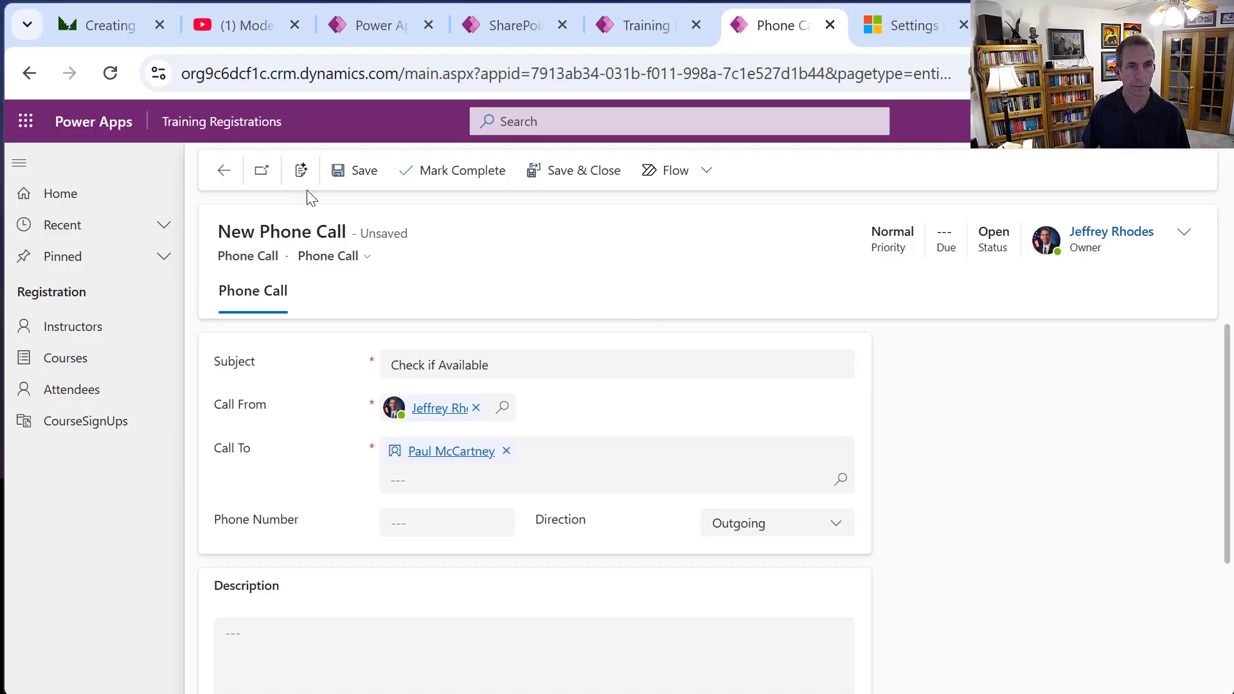
pyautogui.click(357, 175)
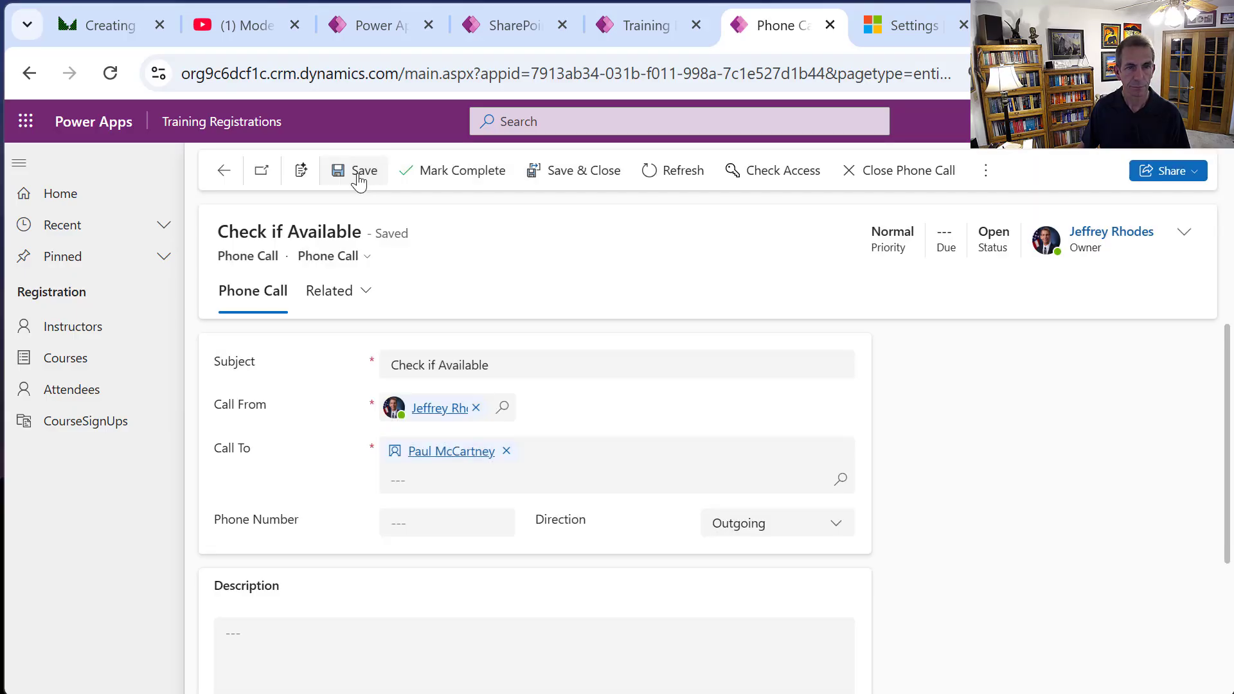
pyautogui.click(221, 172)
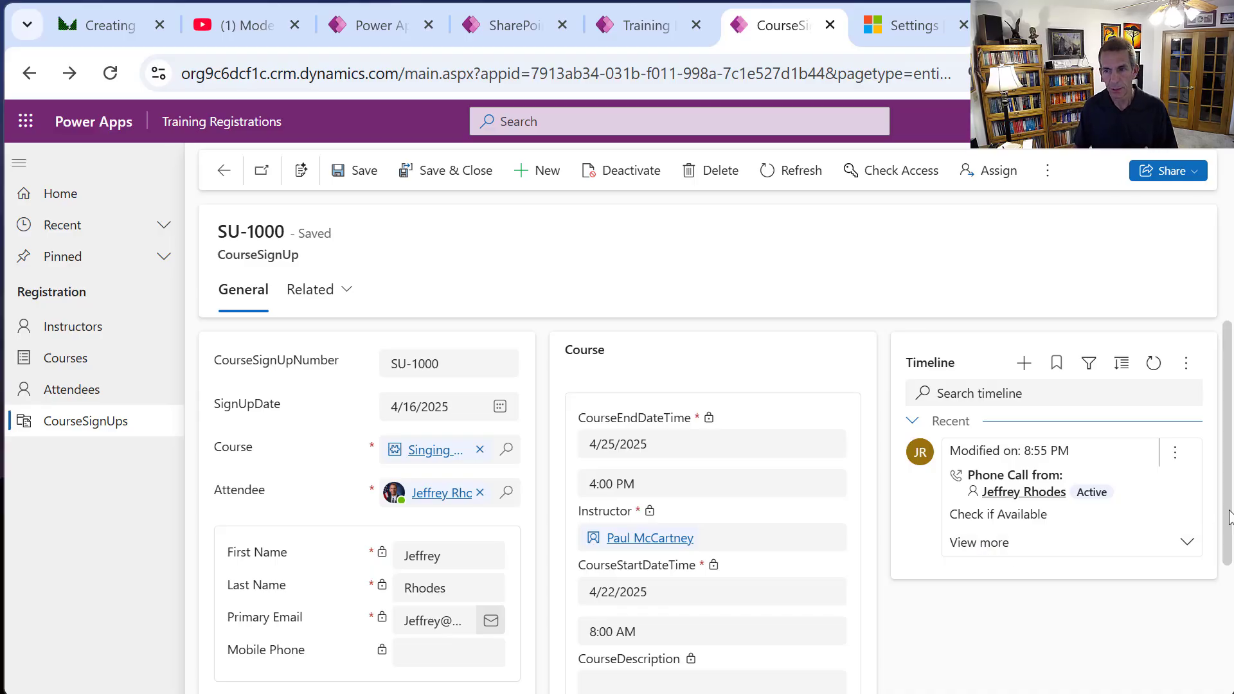
# Review the SU-1000 form, then close the running app's browser tab.
pyautogui.moveTo(1229, 512); pyautogui.dragTo(1228, 472)
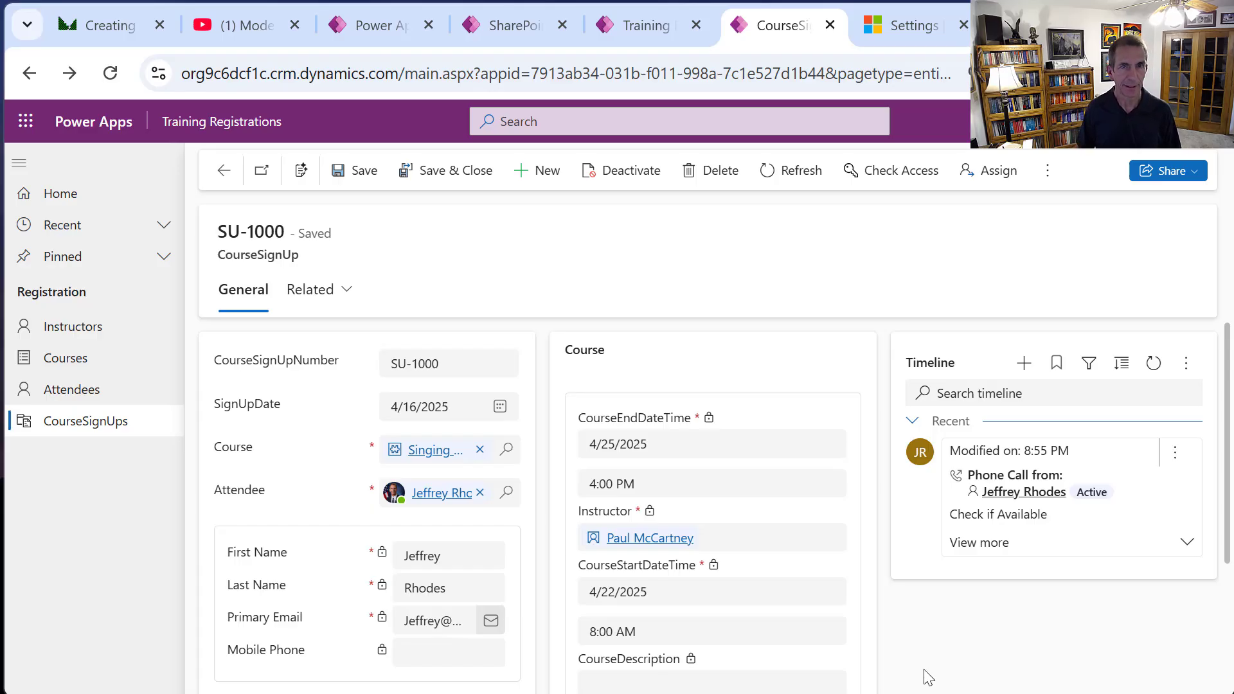
pyautogui.click(831, 26)
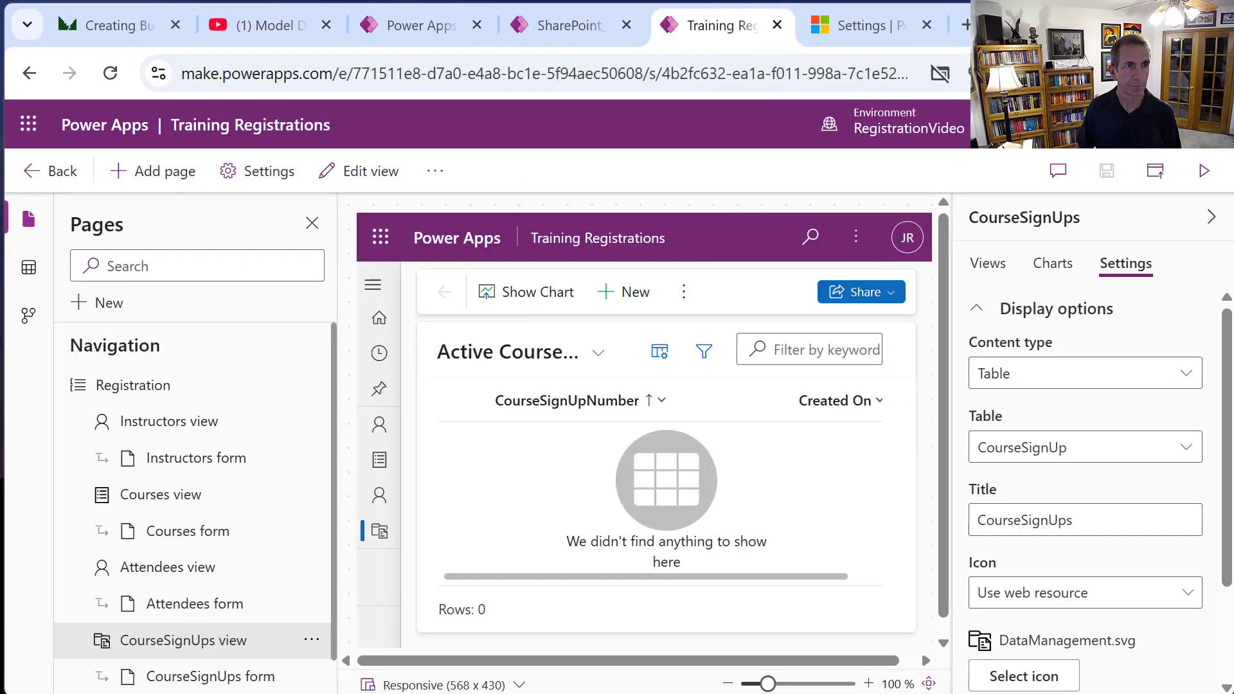
# Open CheckCapacityProcess from the TrainingCourseSignUp solution's Processes list.
pyautogui.click(57, 171)
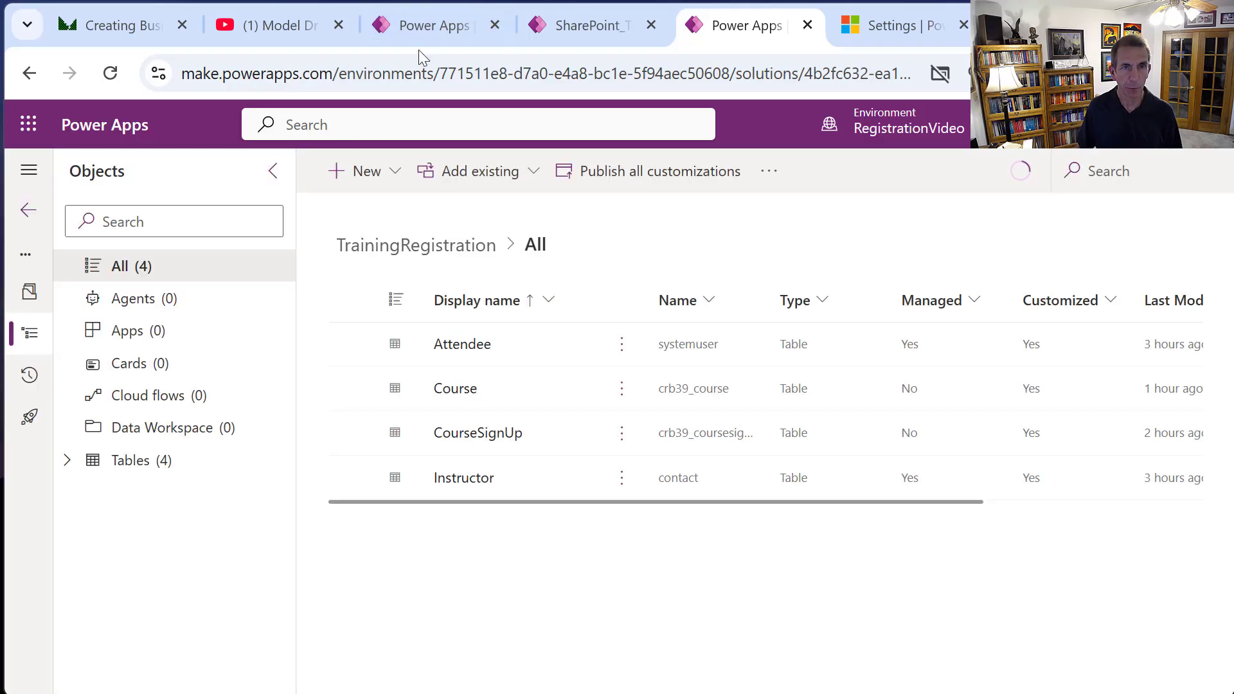
pyautogui.click(435, 20)
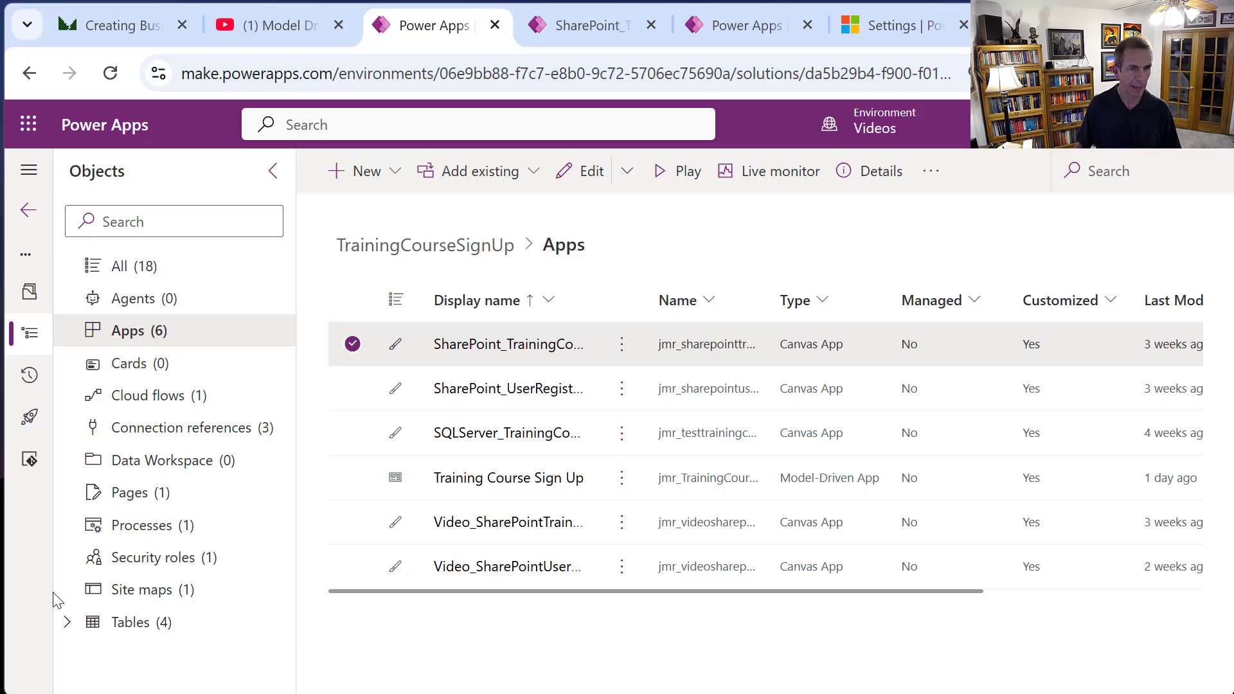
pyautogui.click(127, 527)
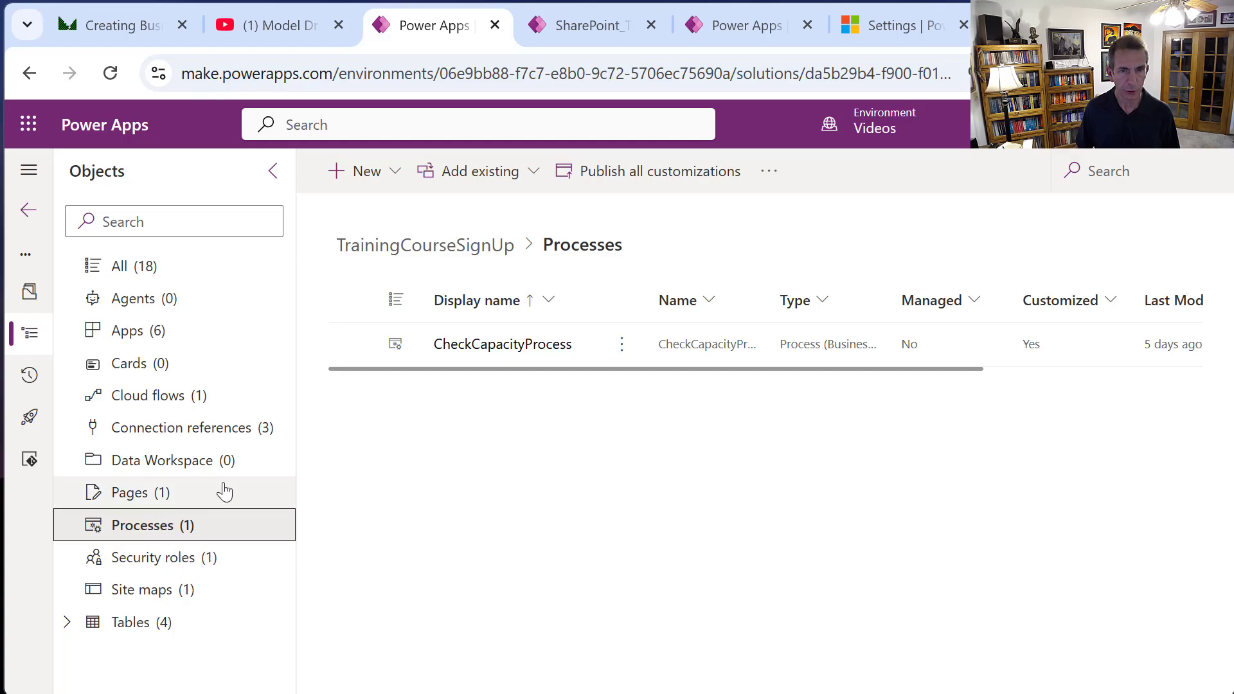
pyautogui.click(532, 345)
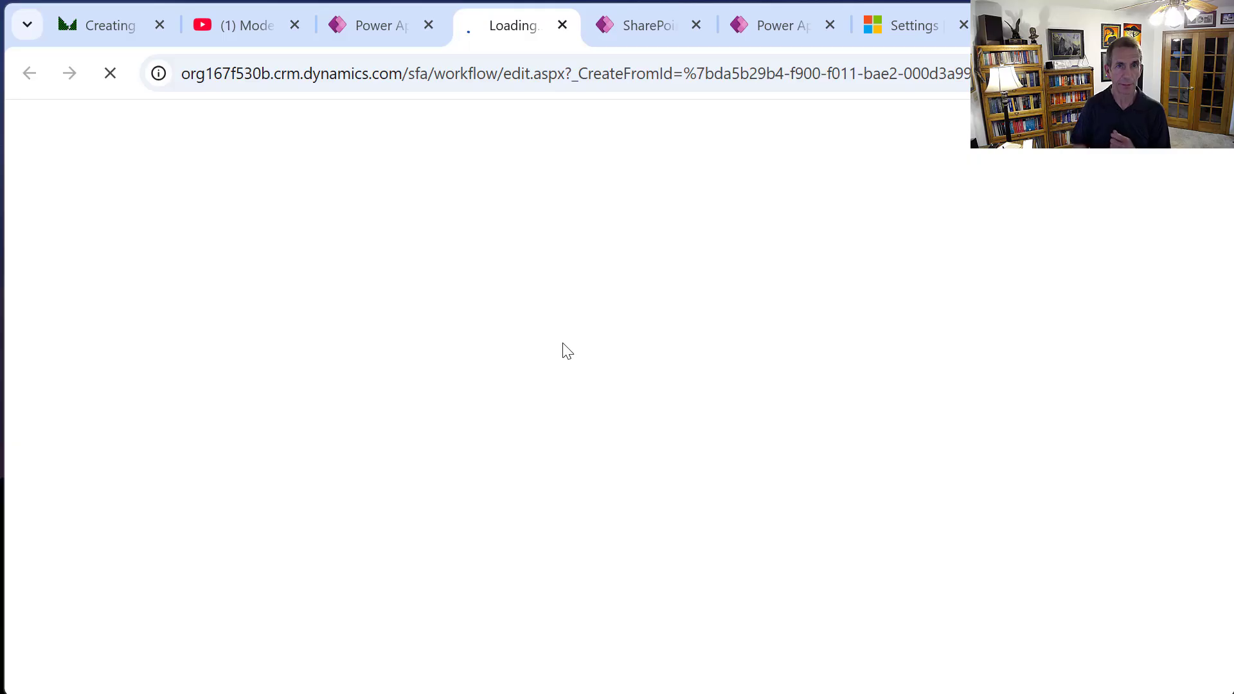
# Finish editing the business process flow and show the solution's Cloud flows.
pyautogui.click(370, 23)
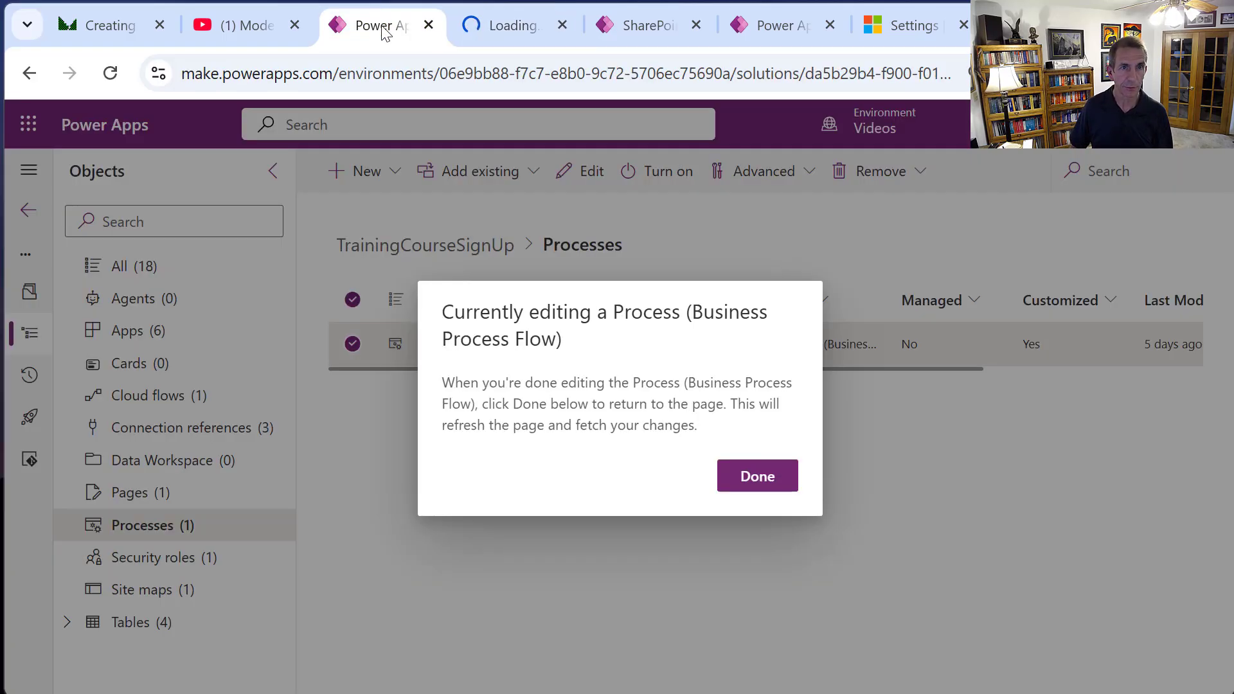
pyautogui.click(754, 472)
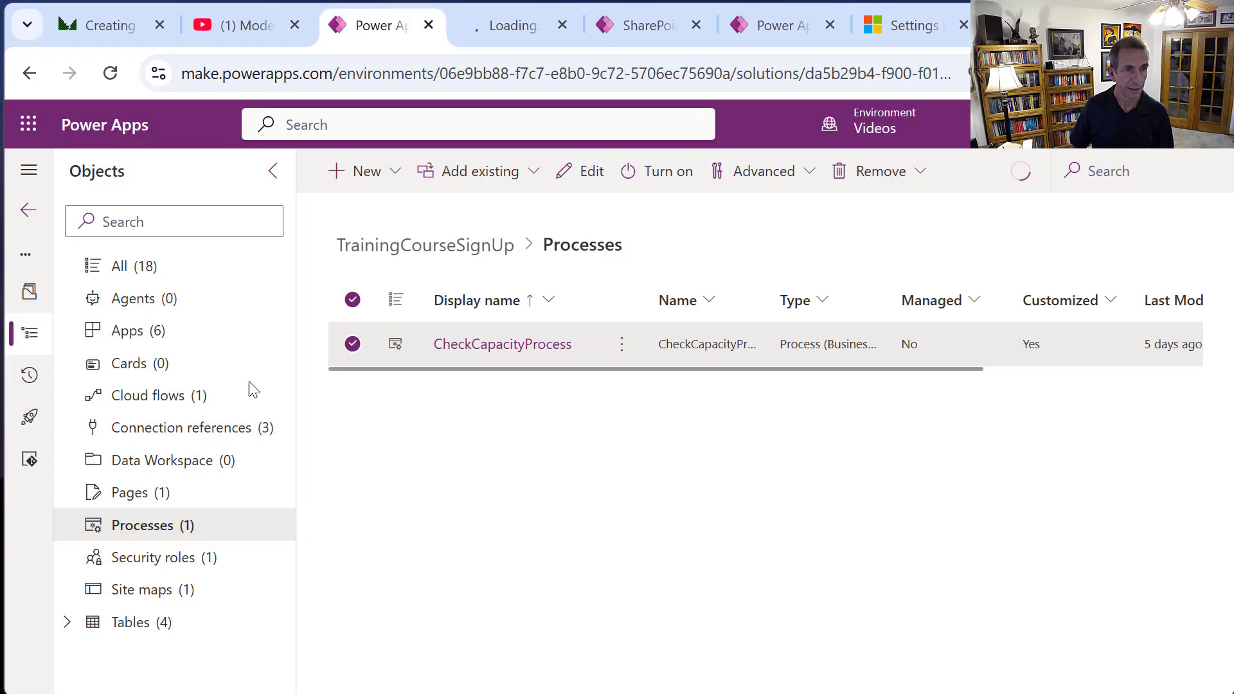
pyautogui.click(185, 397)
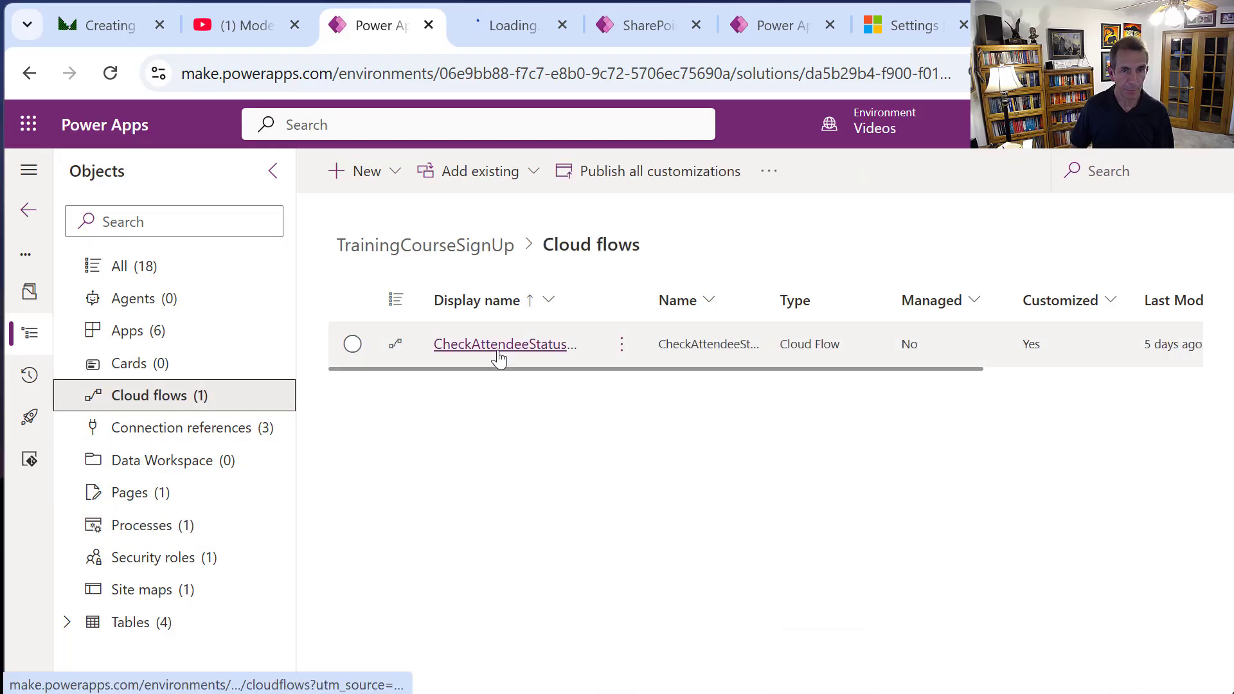
# Review the CheckAttendeeStatus flow's details page, then open it in the flow editor.
pyautogui.click(499, 345)
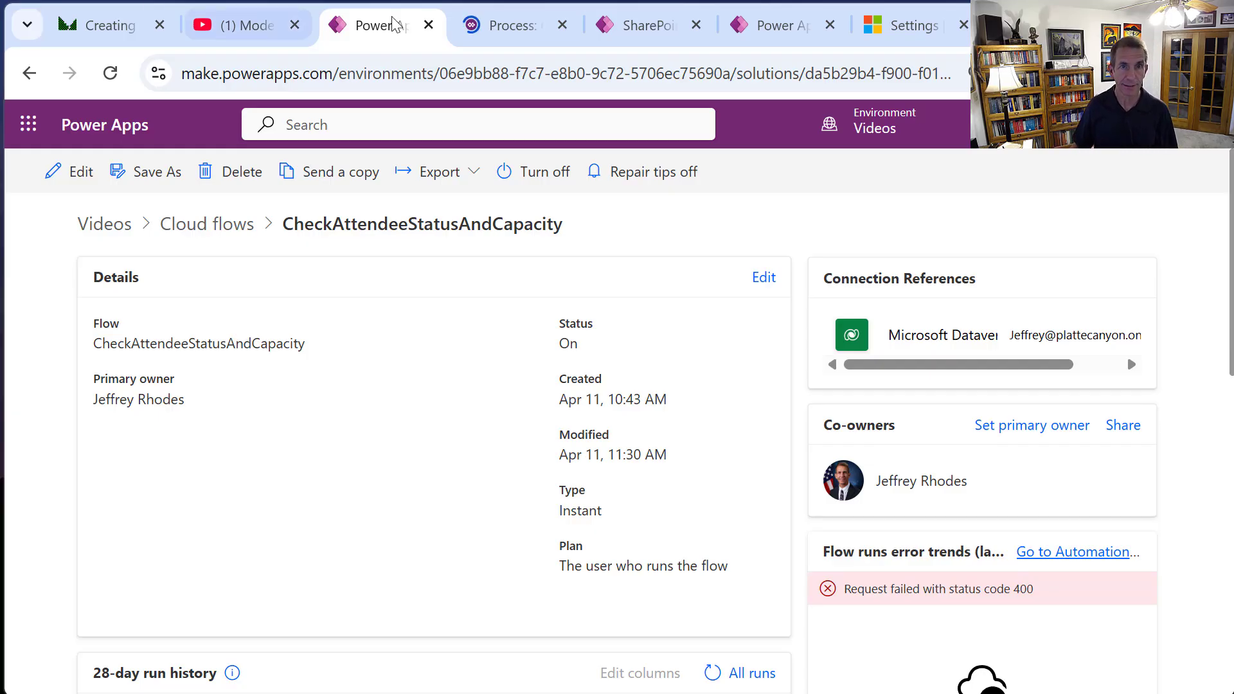
pyautogui.click(474, 24)
pyautogui.click(376, 27)
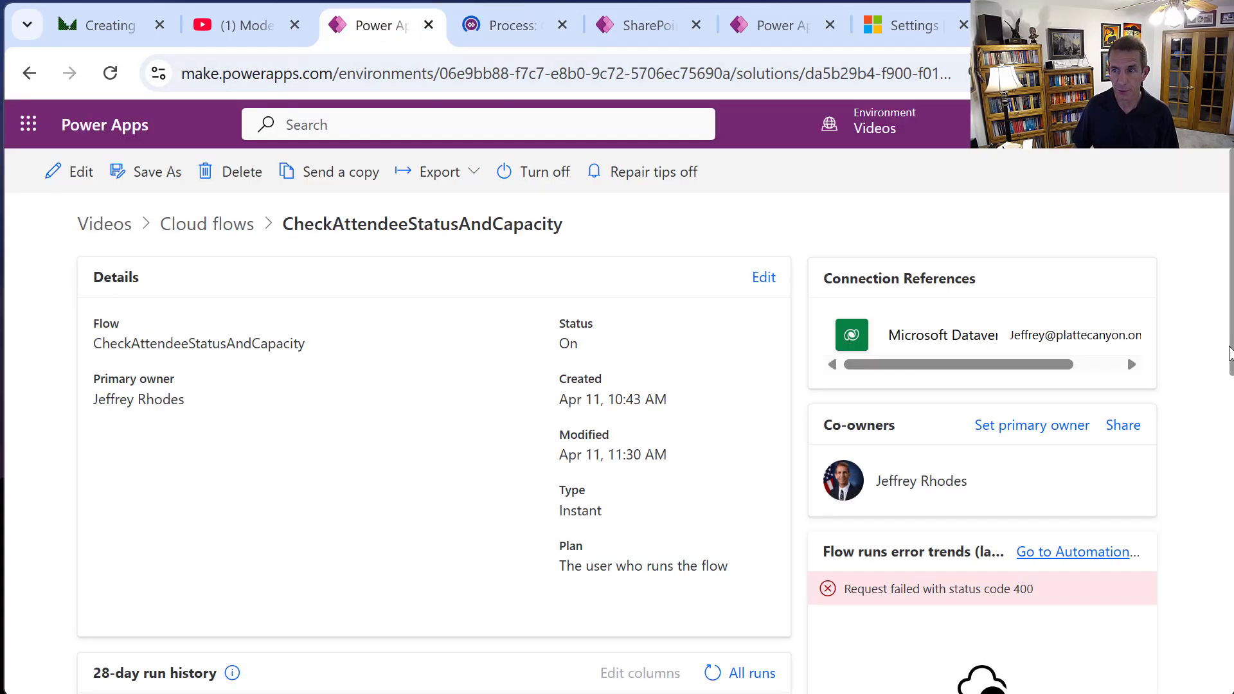
pyautogui.scroll(-3, 1206, 354)
pyautogui.scroll(3, 1231, 186)
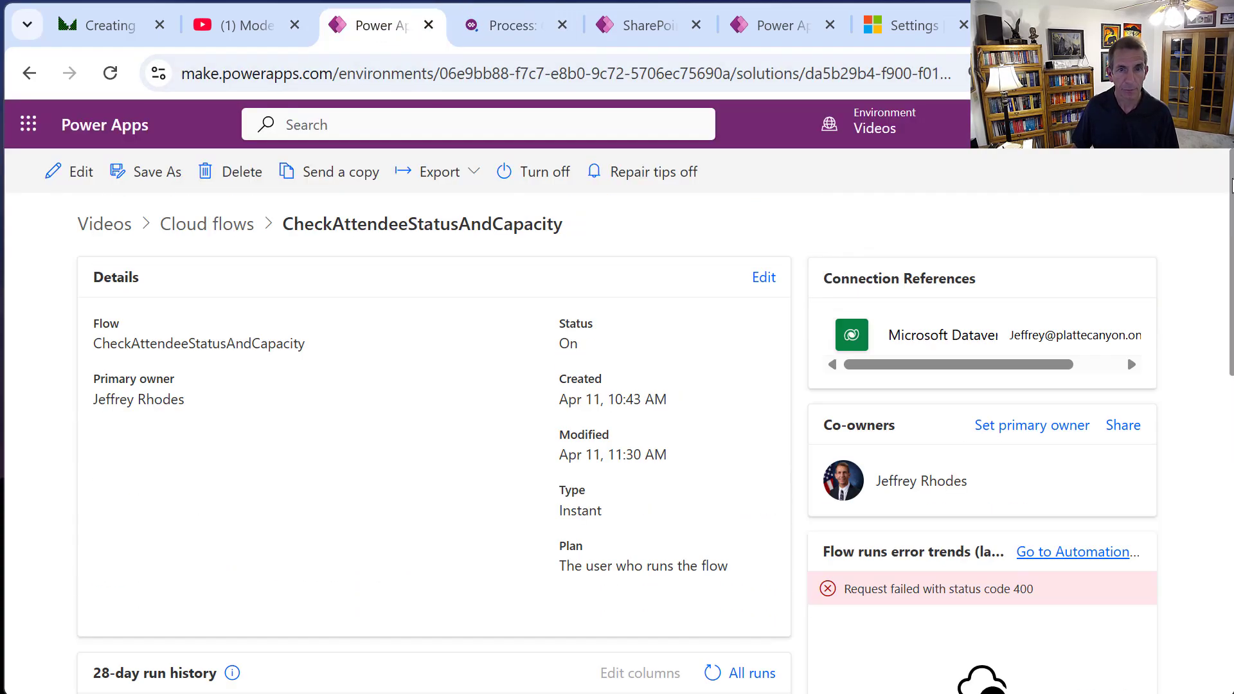
pyautogui.click(71, 172)
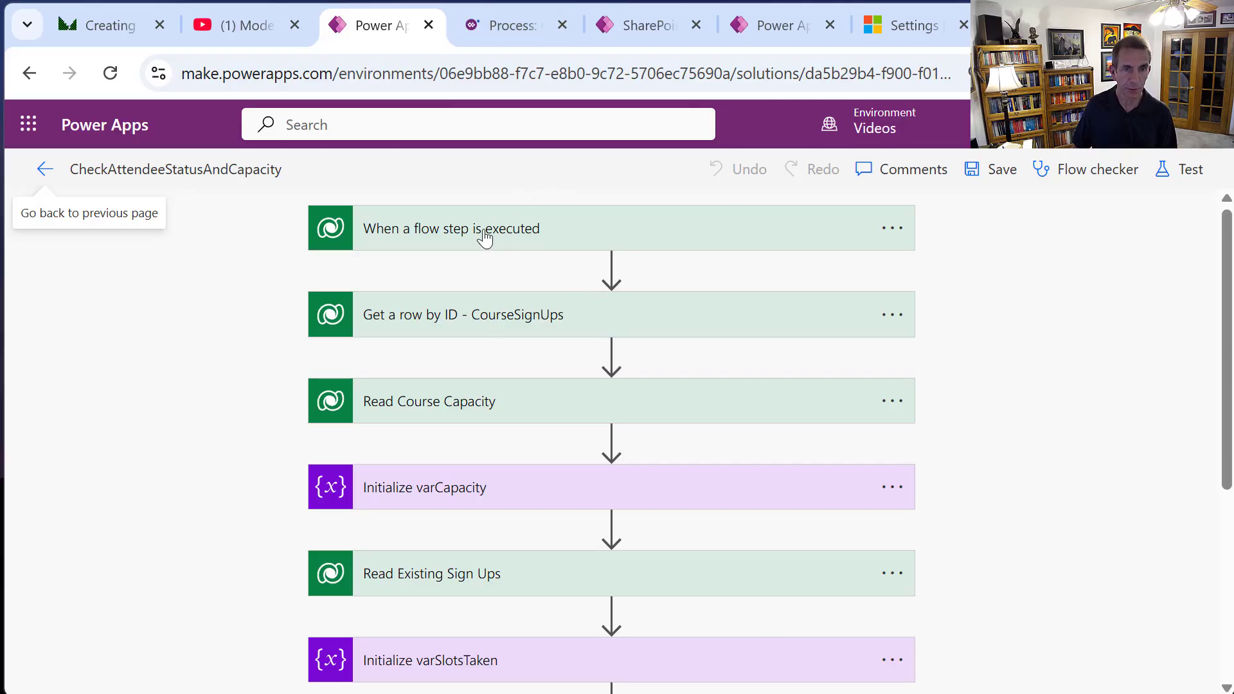
pyautogui.click(526, 324)
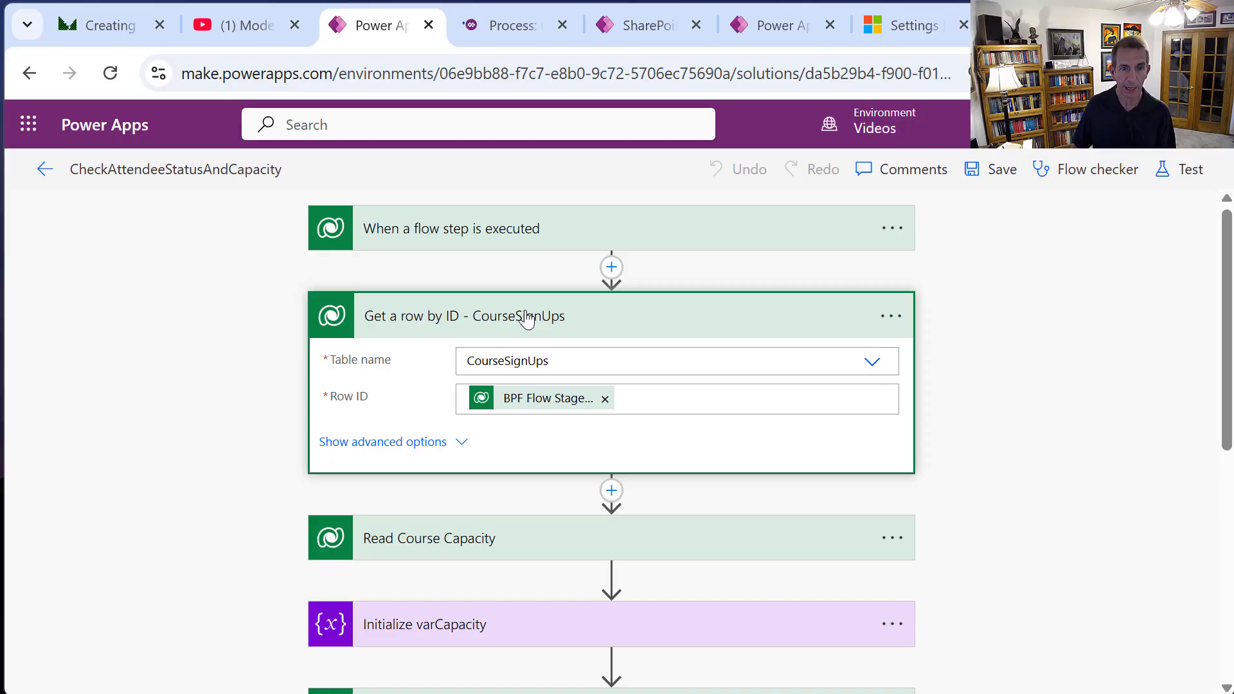
pyautogui.click(527, 318)
pyautogui.click(544, 403)
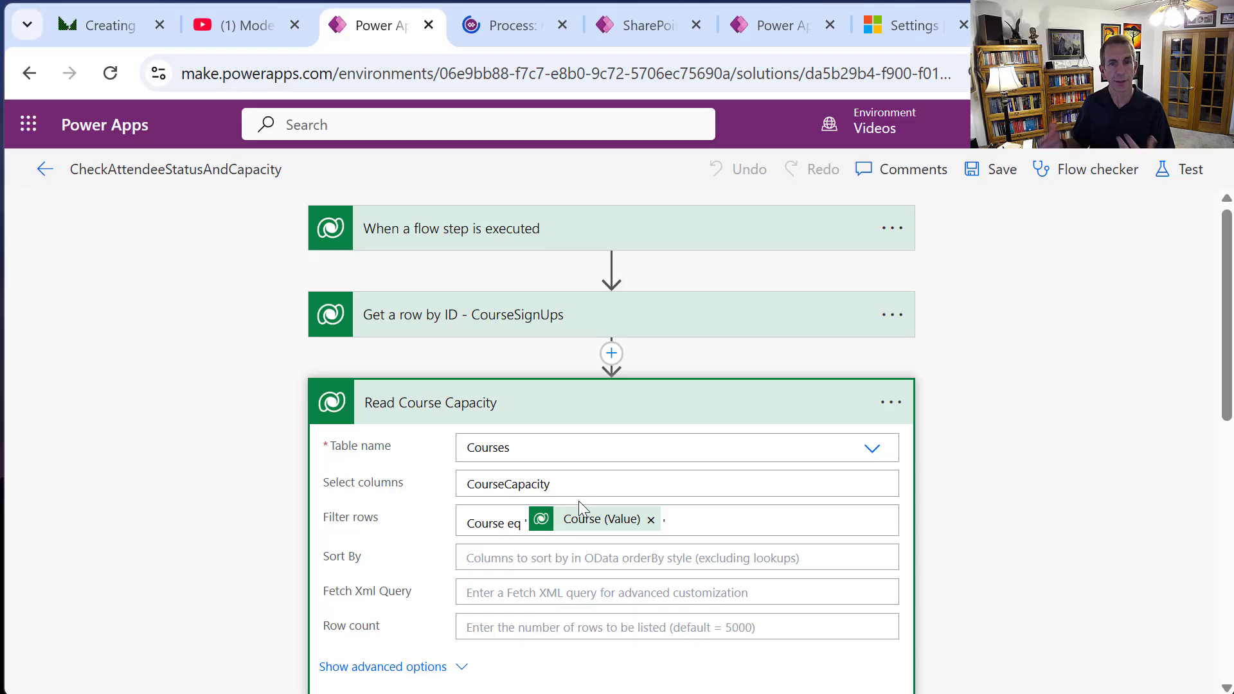
pyautogui.click(857, 413)
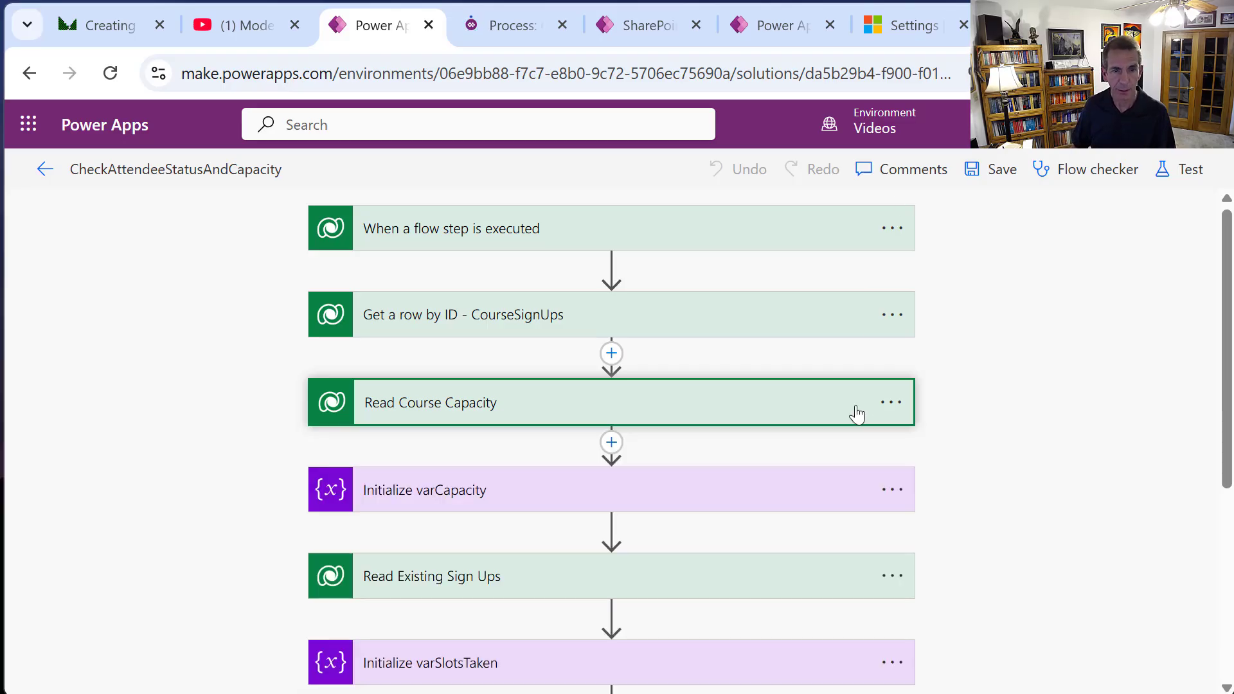
pyautogui.click(622, 506)
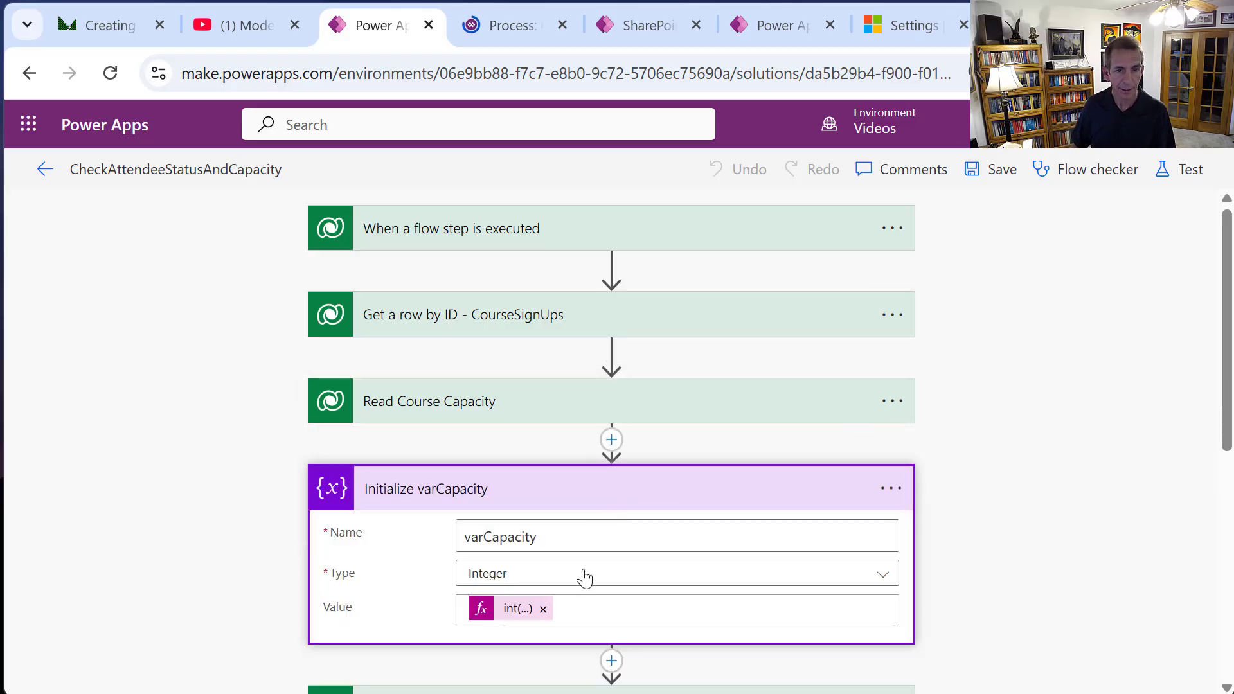
pyautogui.click(521, 611)
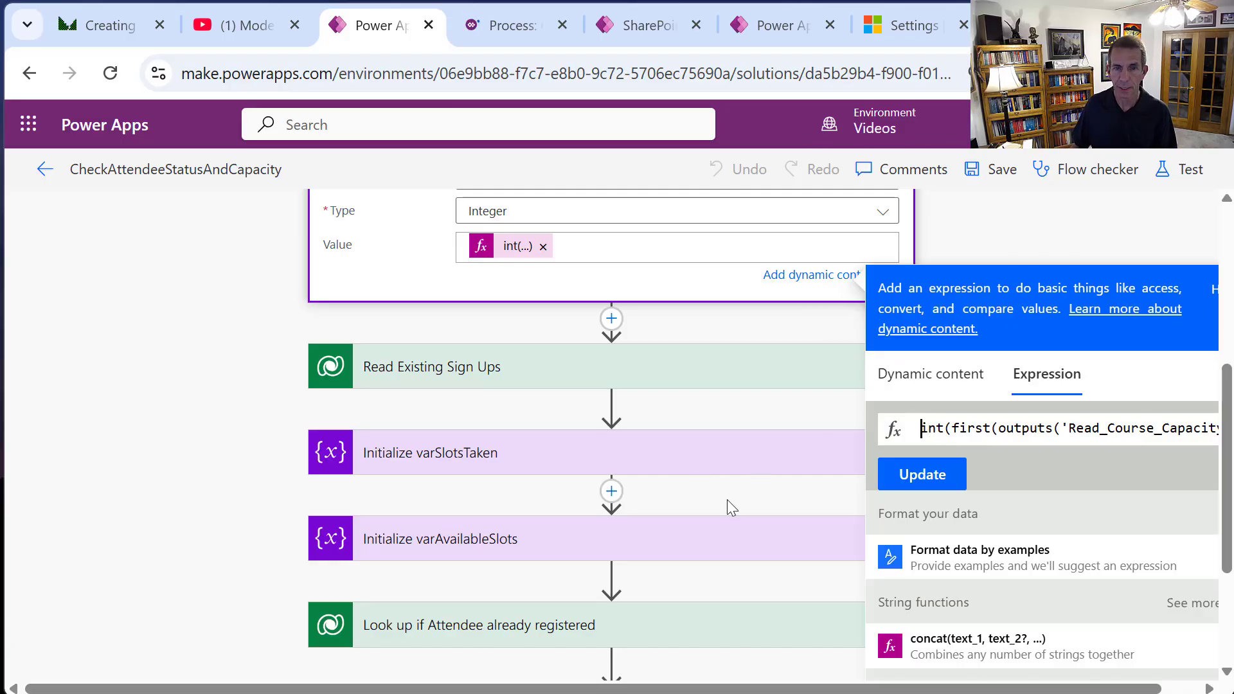
pyautogui.click(698, 459)
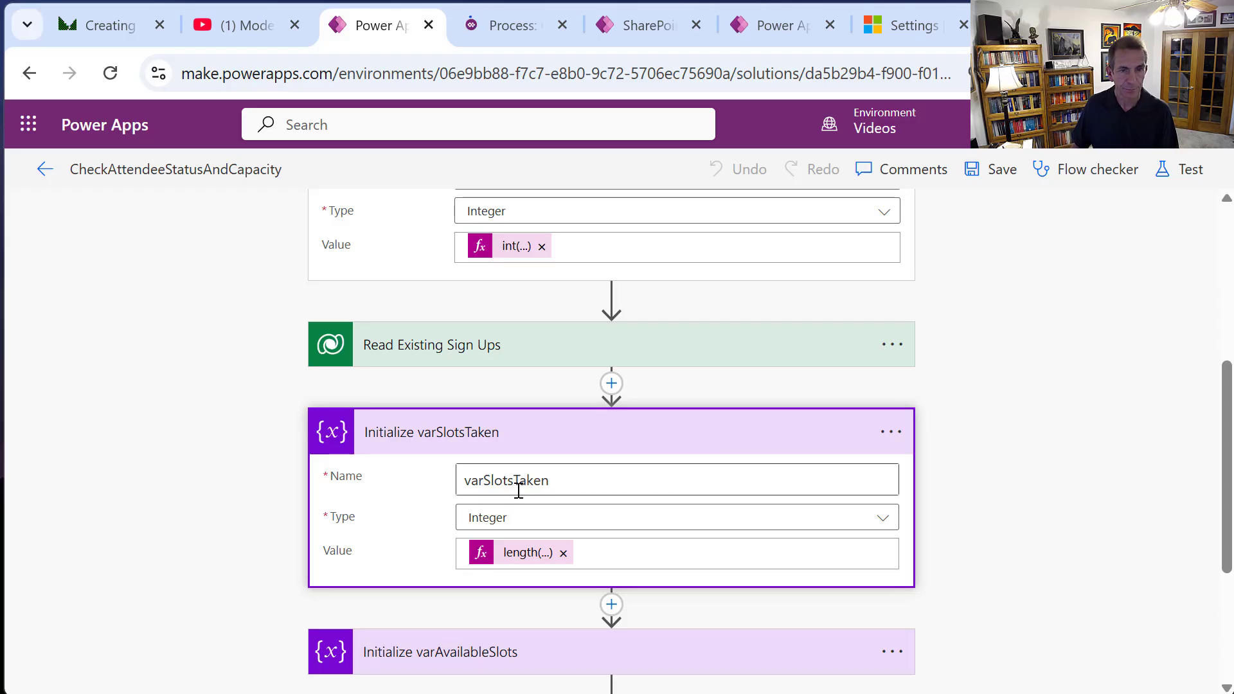
pyautogui.click(511, 365)
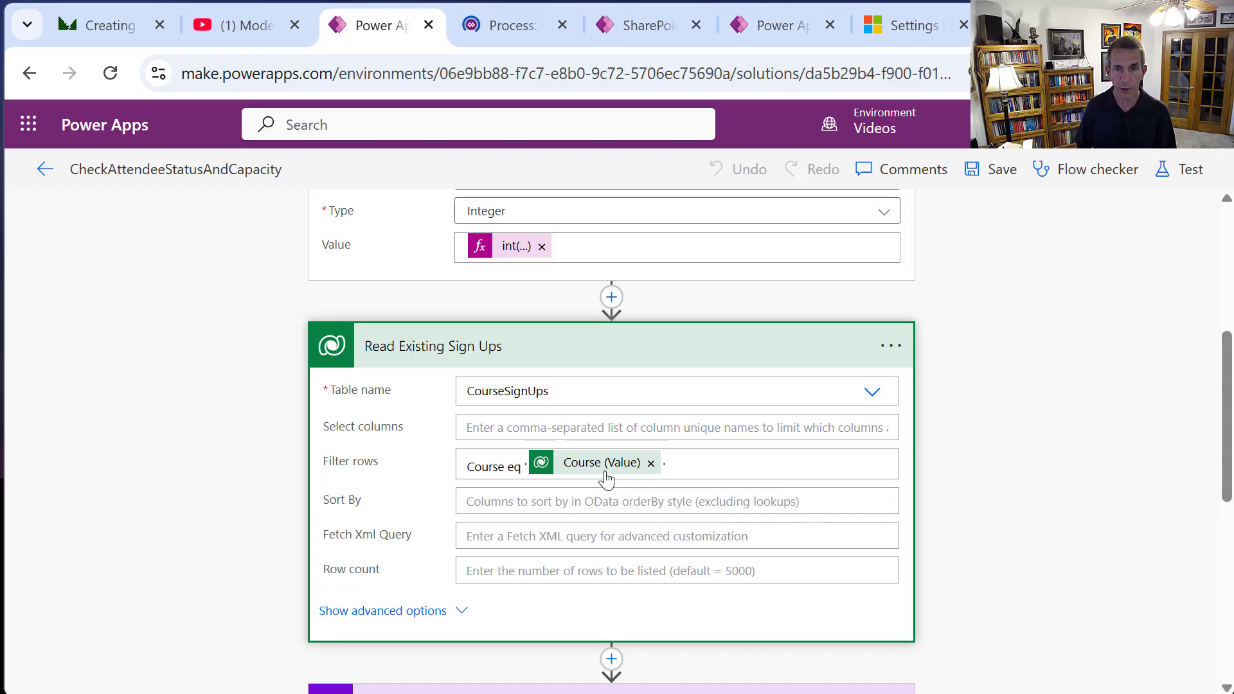
pyautogui.click(664, 348)
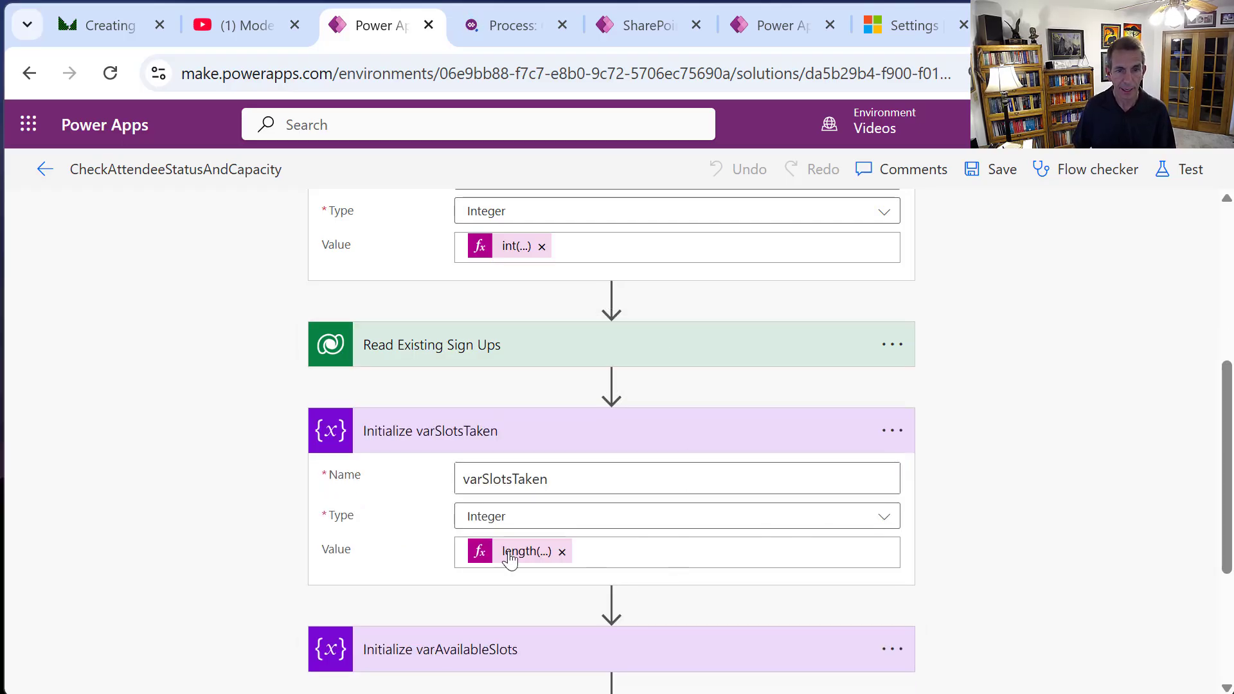
pyautogui.click(545, 560)
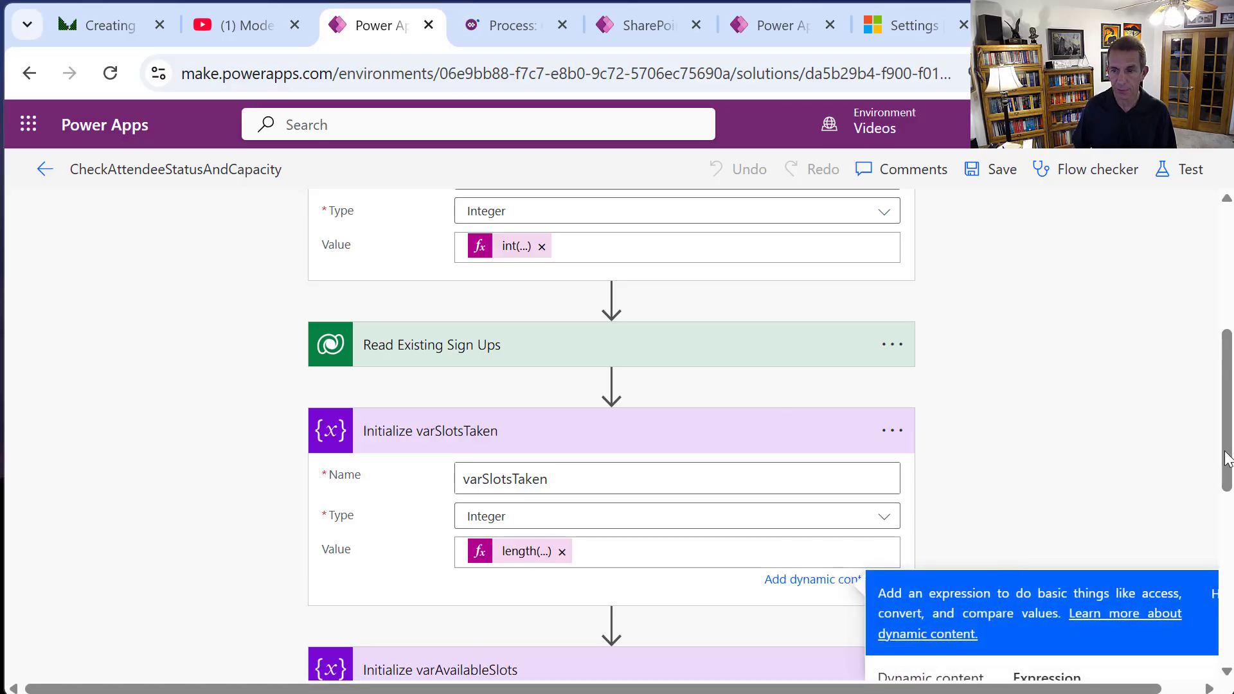
pyautogui.moveTo(1229, 439); pyautogui.dragTo(1214, 527)
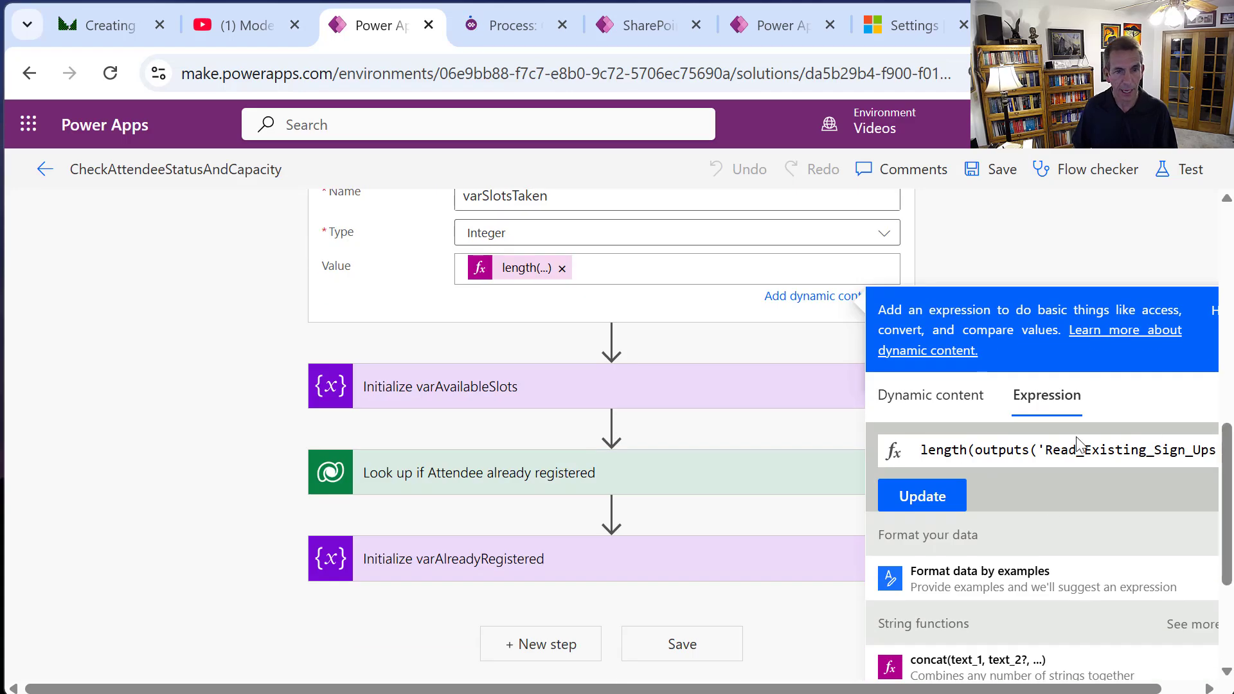
pyautogui.click(680, 391)
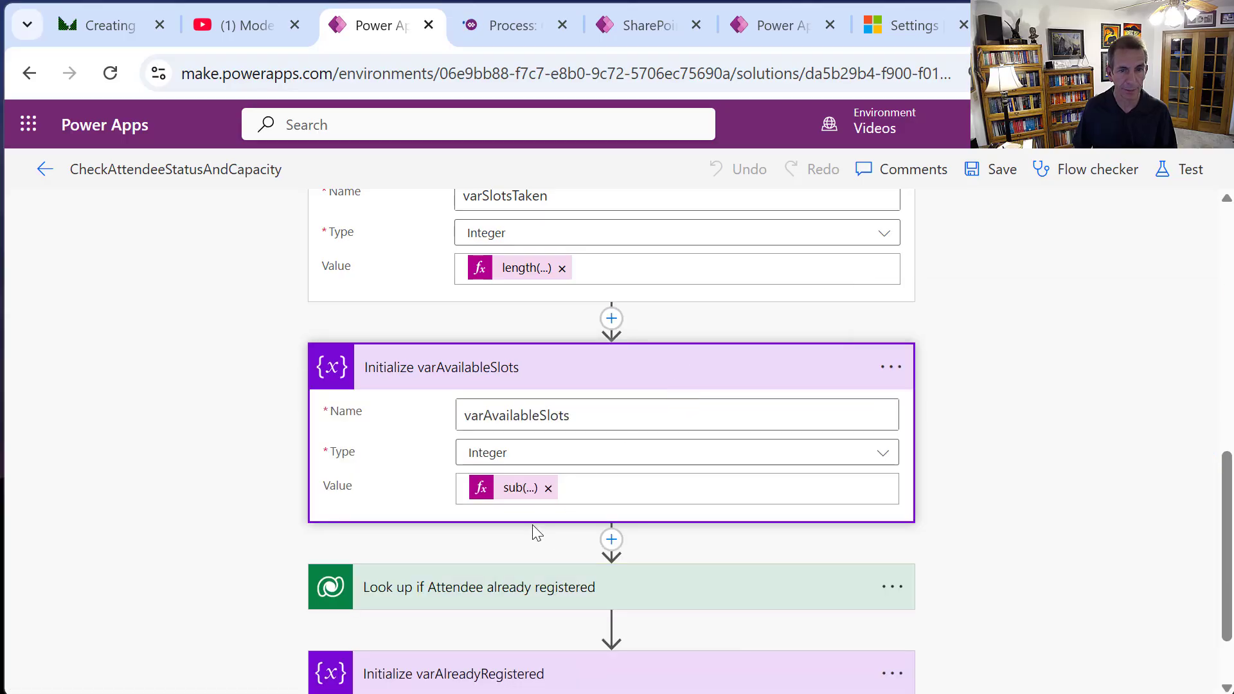
pyautogui.click(531, 492)
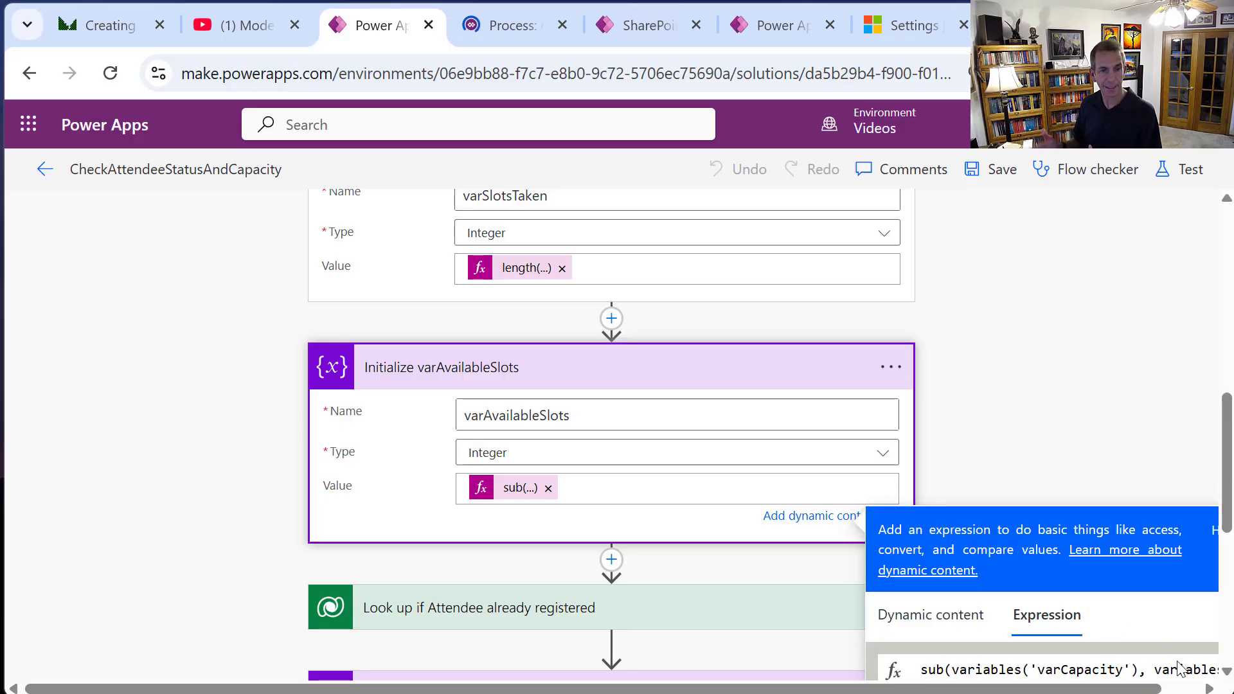
pyautogui.click(642, 372)
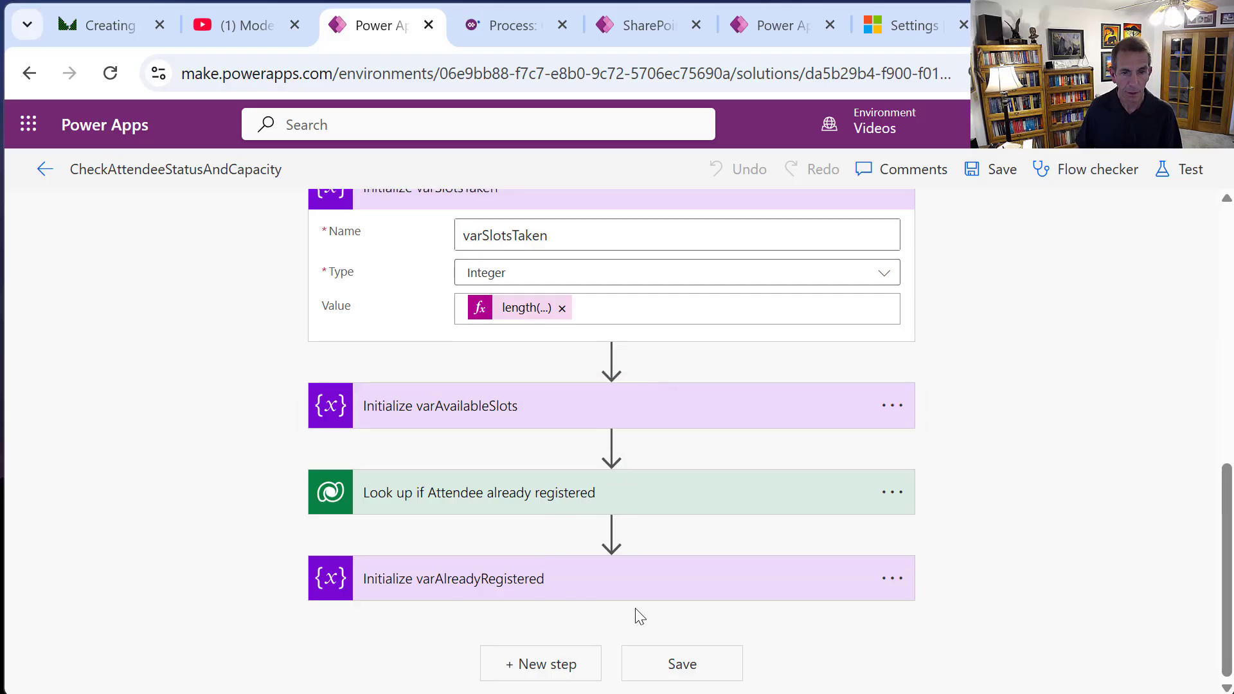
pyautogui.scroll(3, 649, 539)
pyautogui.scroll(-2, 649, 538)
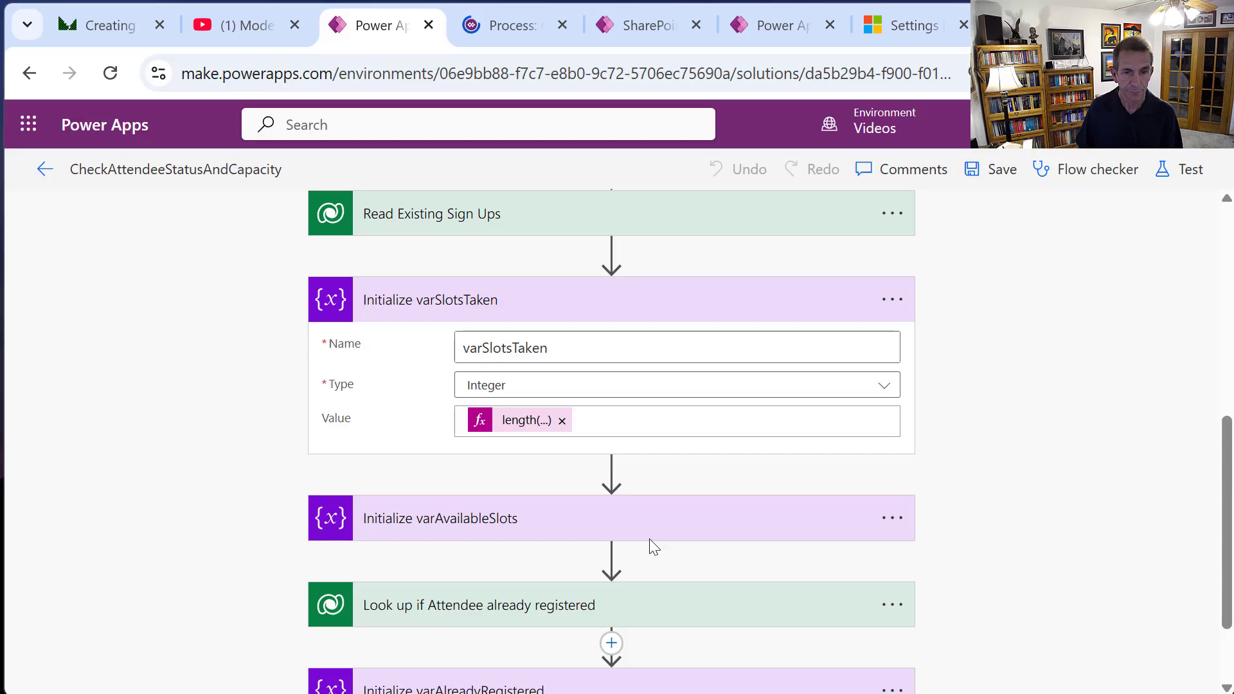
pyautogui.scroll(-2, 649, 539)
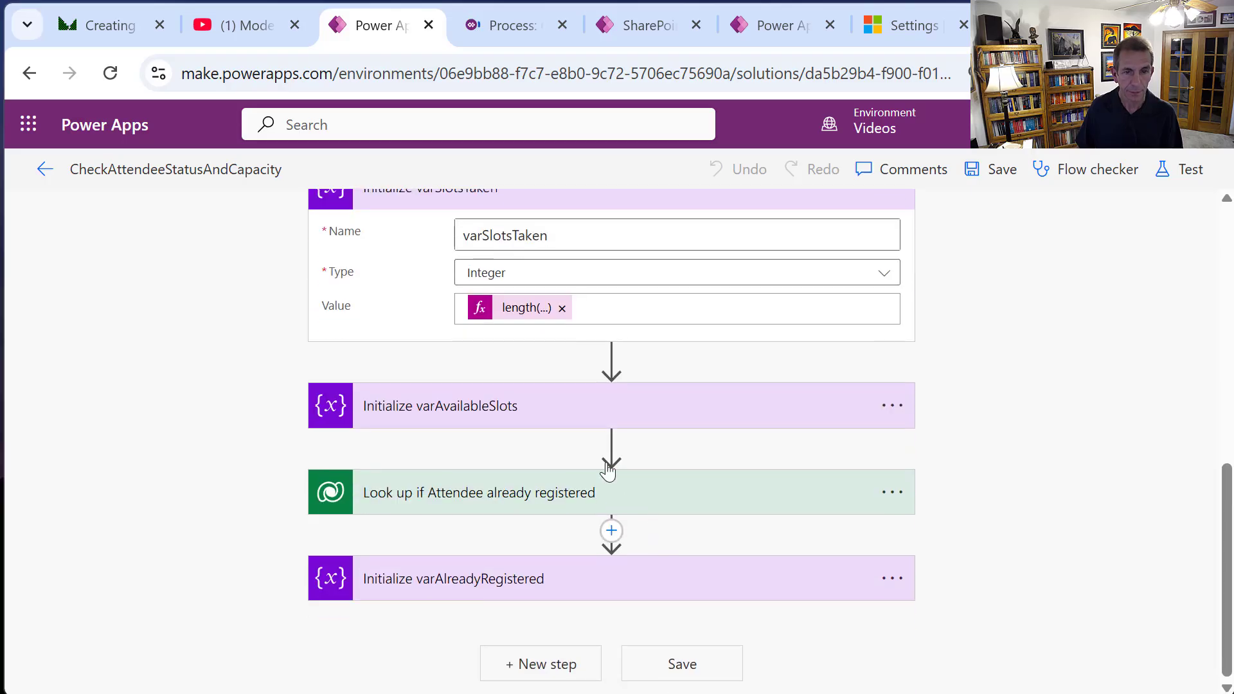
pyautogui.click(639, 499)
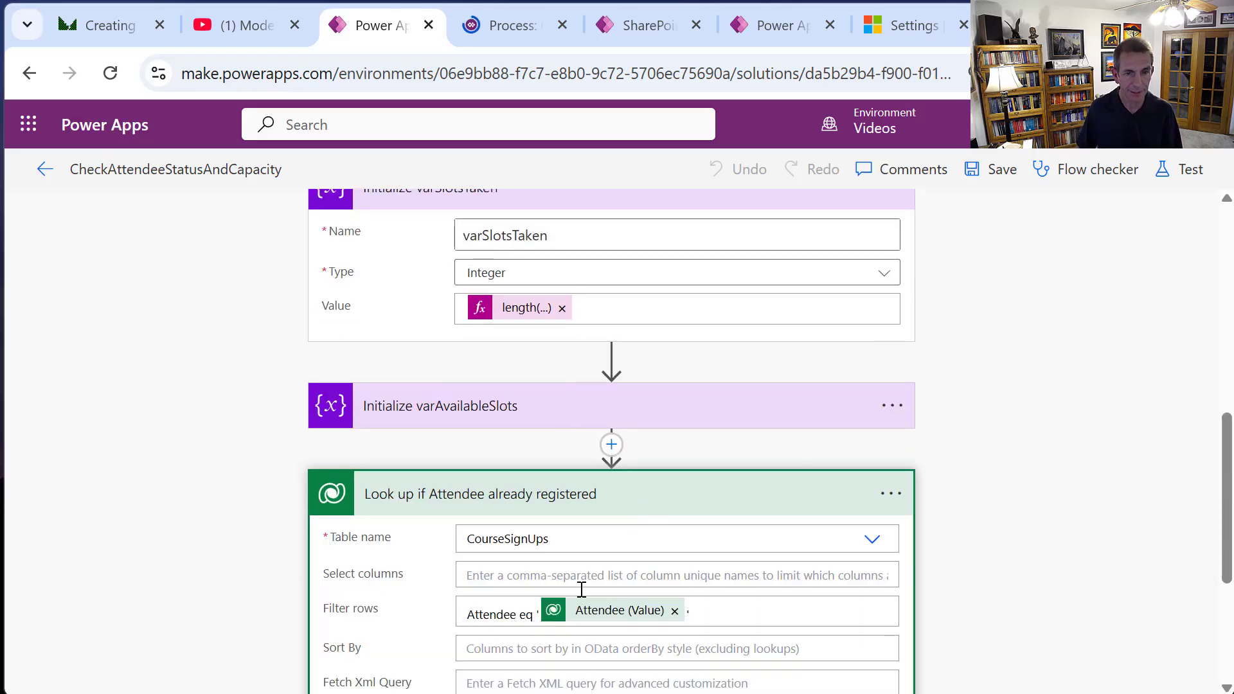
pyautogui.moveTo(599, 598)
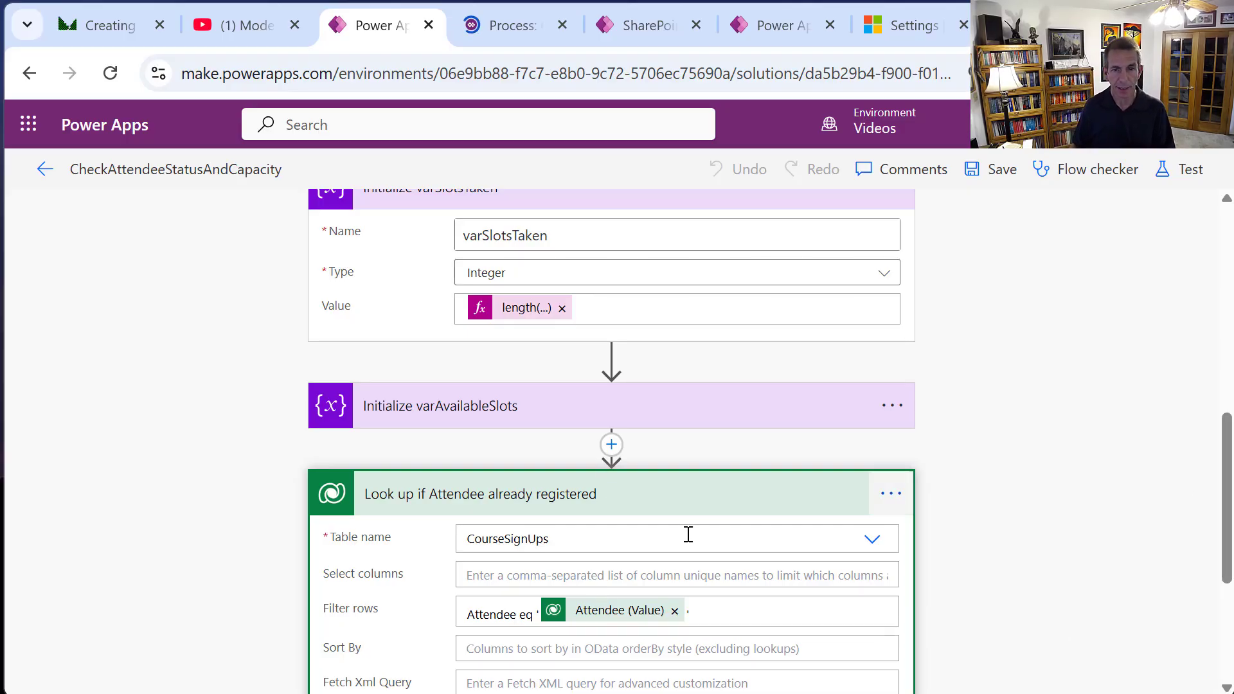
pyautogui.click(703, 505)
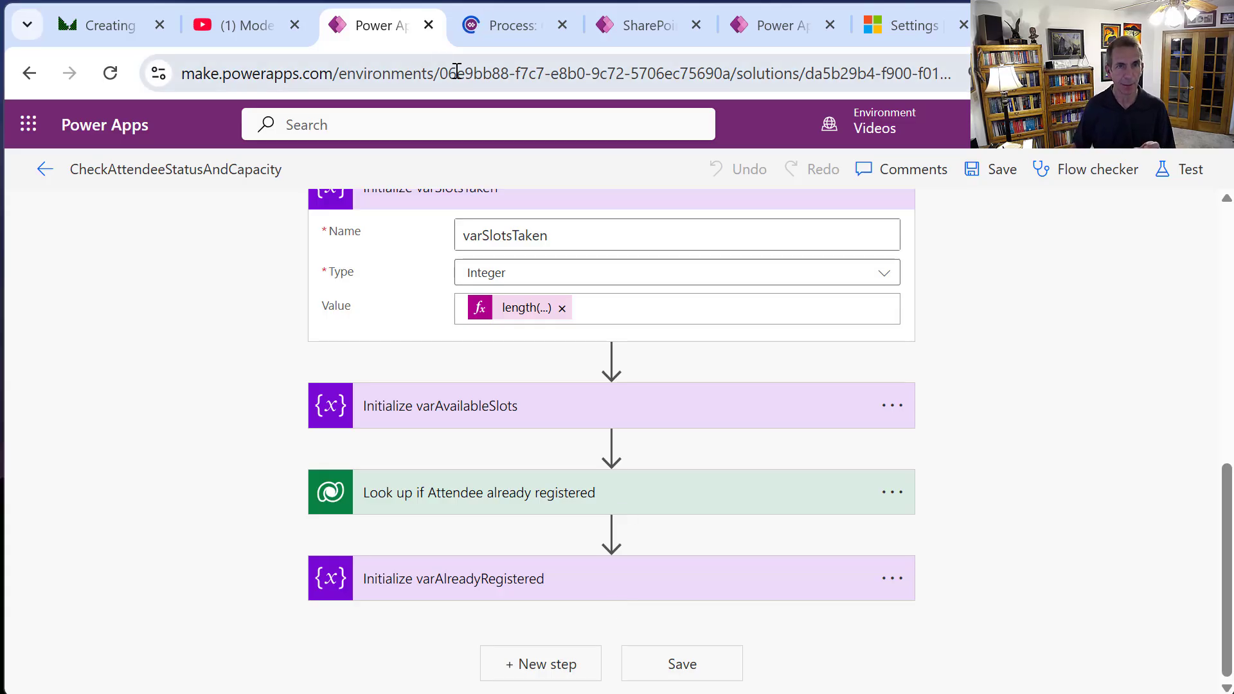
# Review CheckCapacityProcess in the business process designer tab.
pyautogui.click(526, 21)
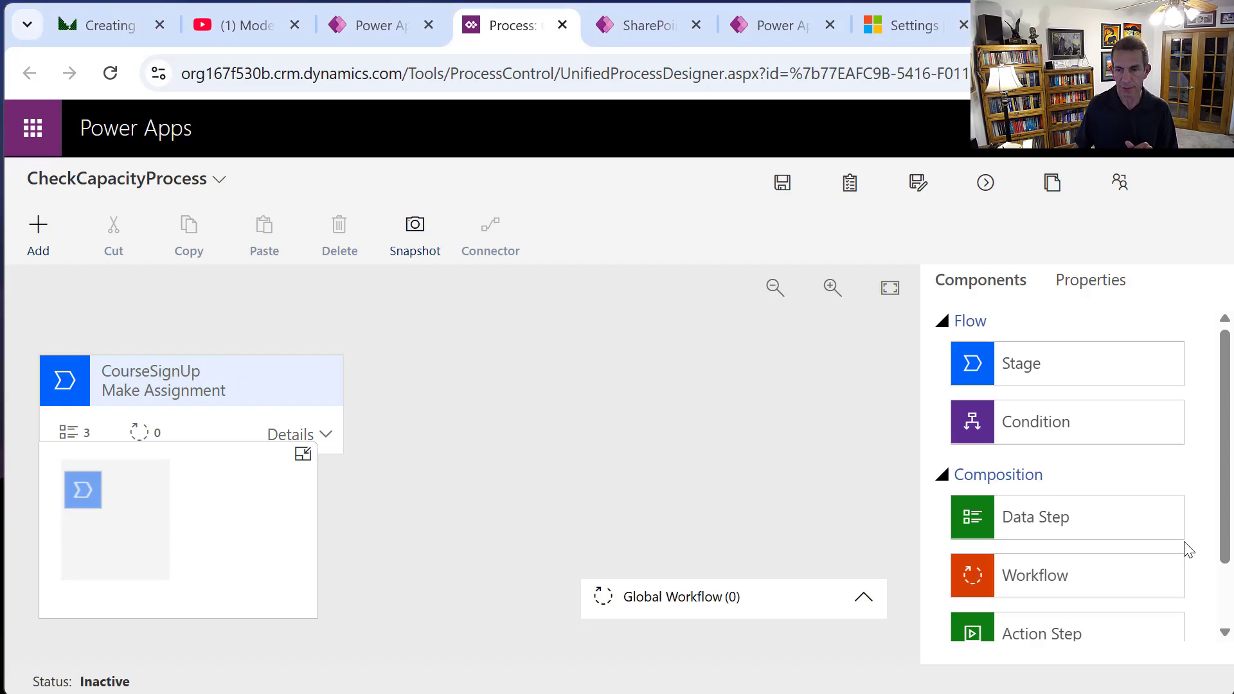
pyautogui.scroll(-2, 1226, 531)
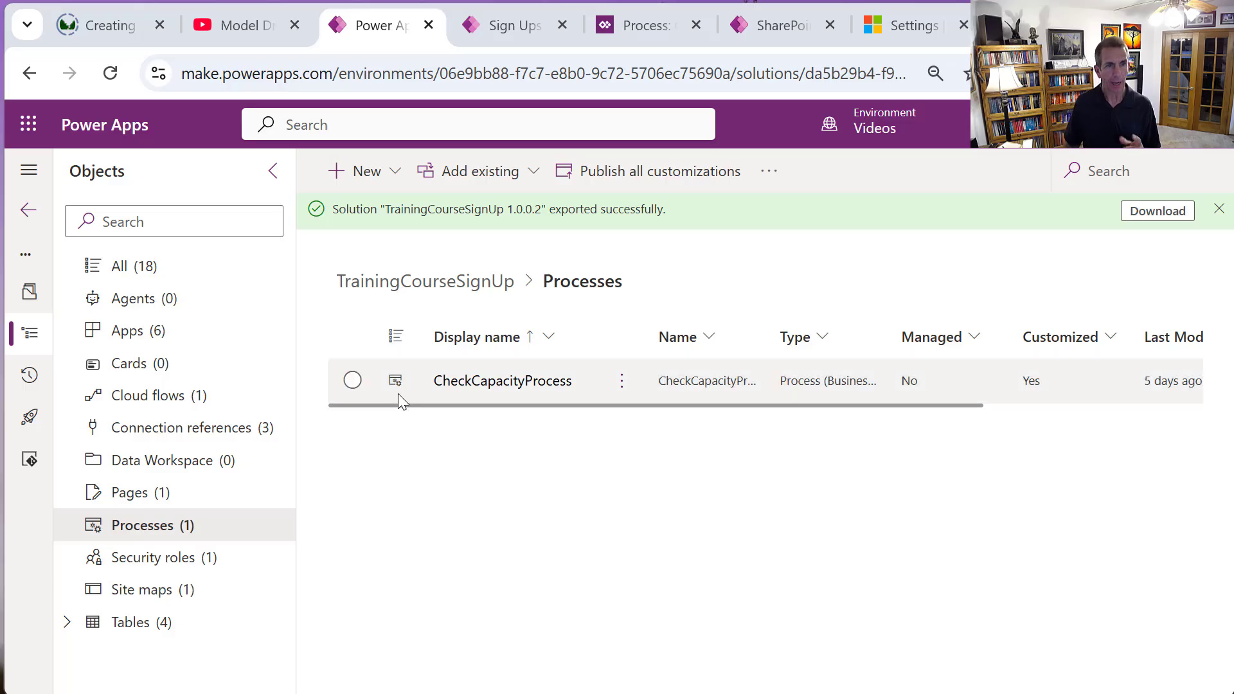
# Show the TrainingCourseSignUp solution's six apps, including the Training Course Sign Up app.
pyautogui.click(152, 334)
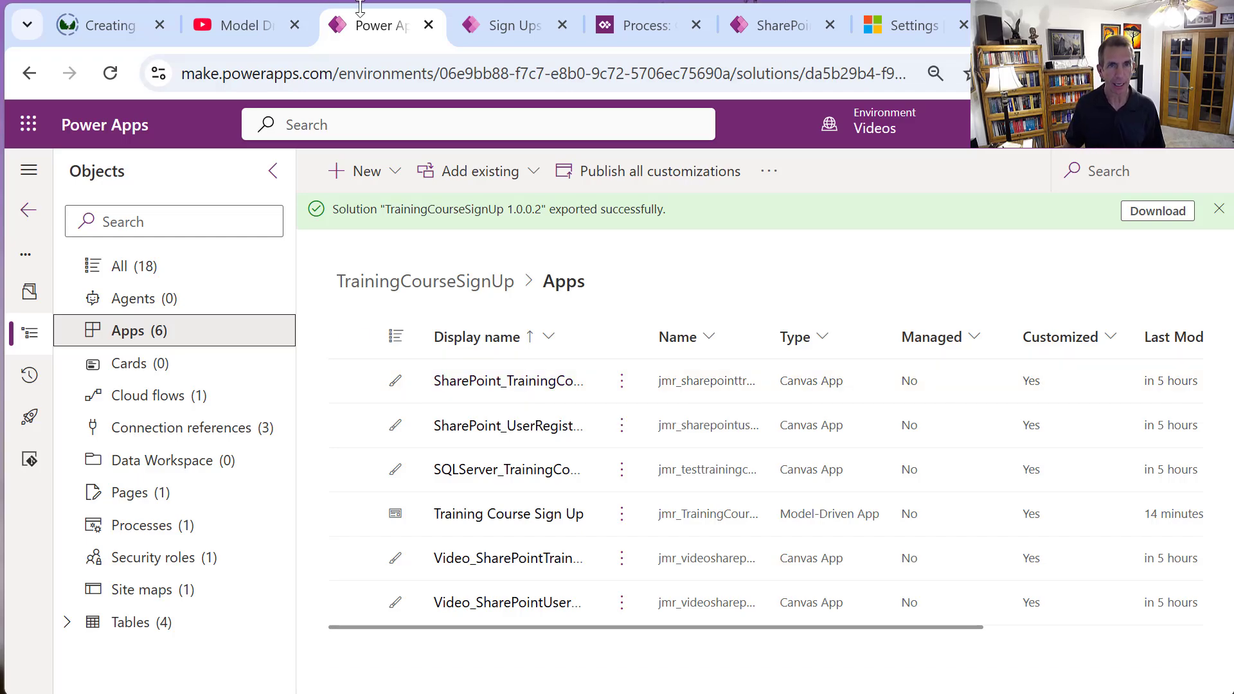
pyautogui.click(463, 40)
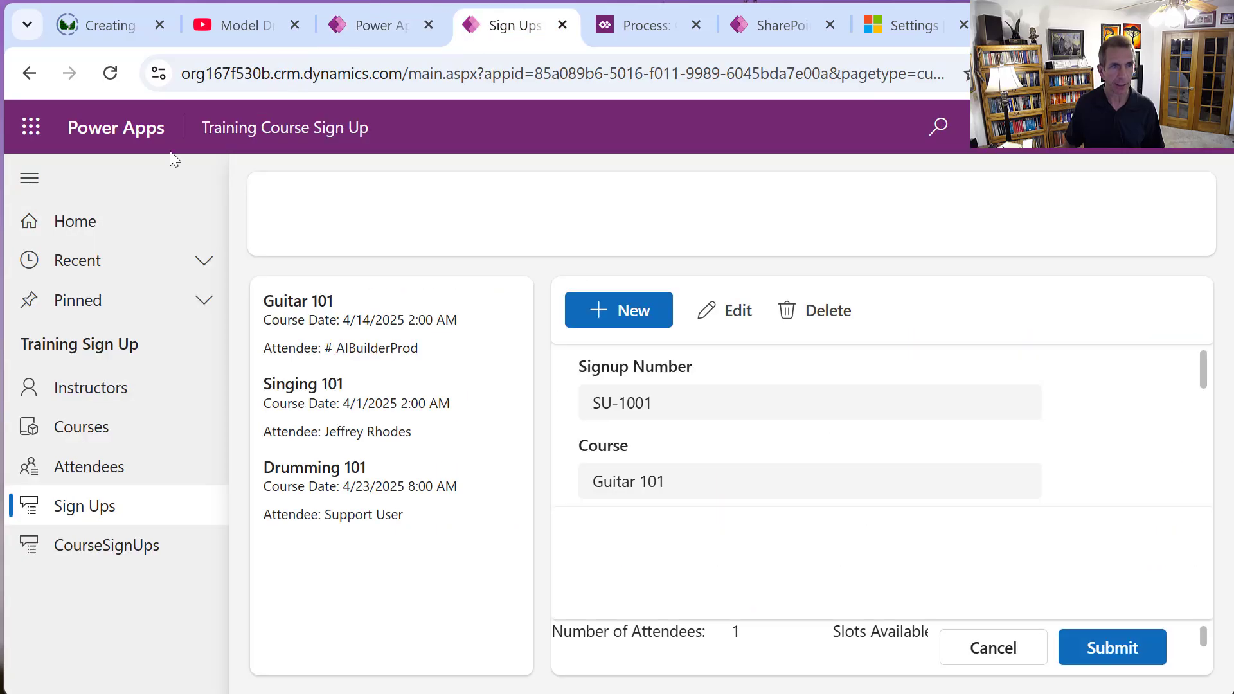
pyautogui.click(81, 389)
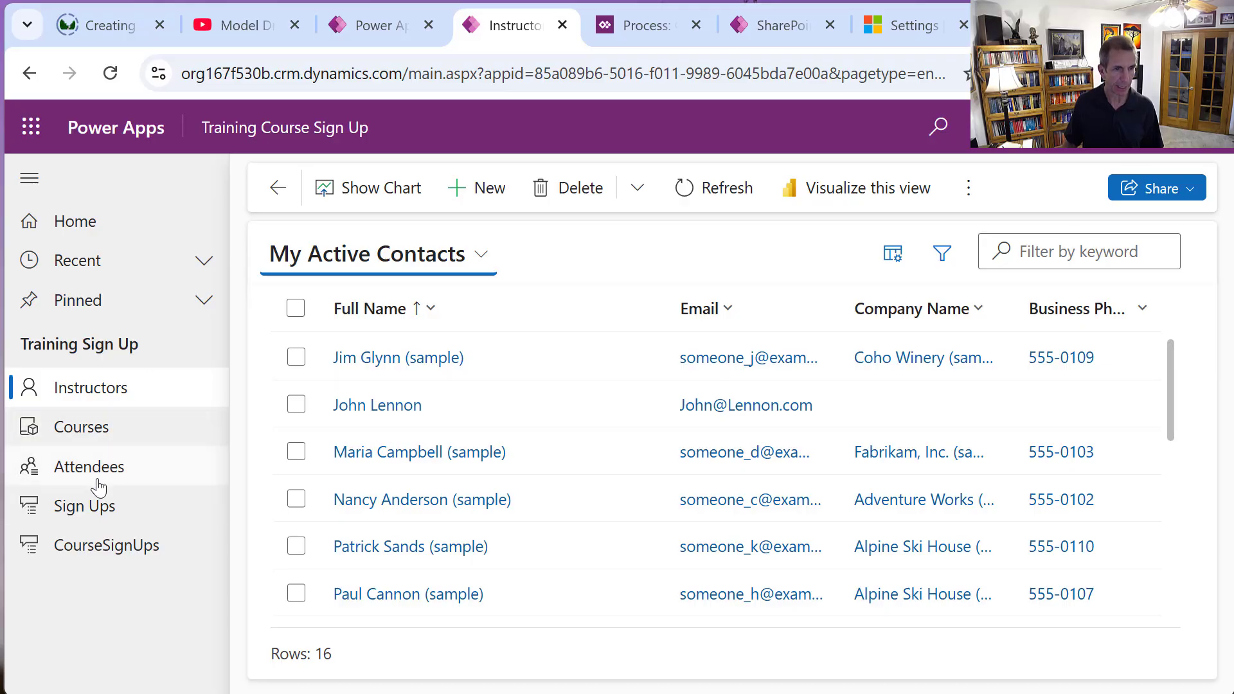
pyautogui.click(89, 518)
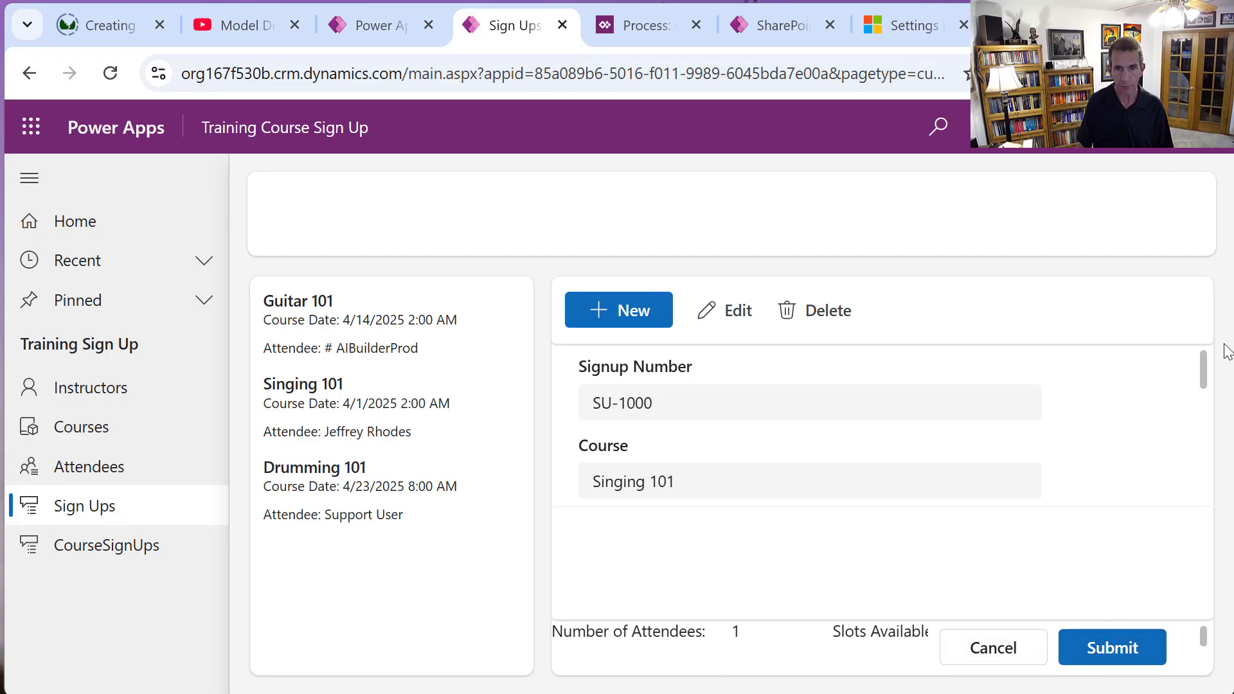
pyautogui.hotkey('ctrl', '-')
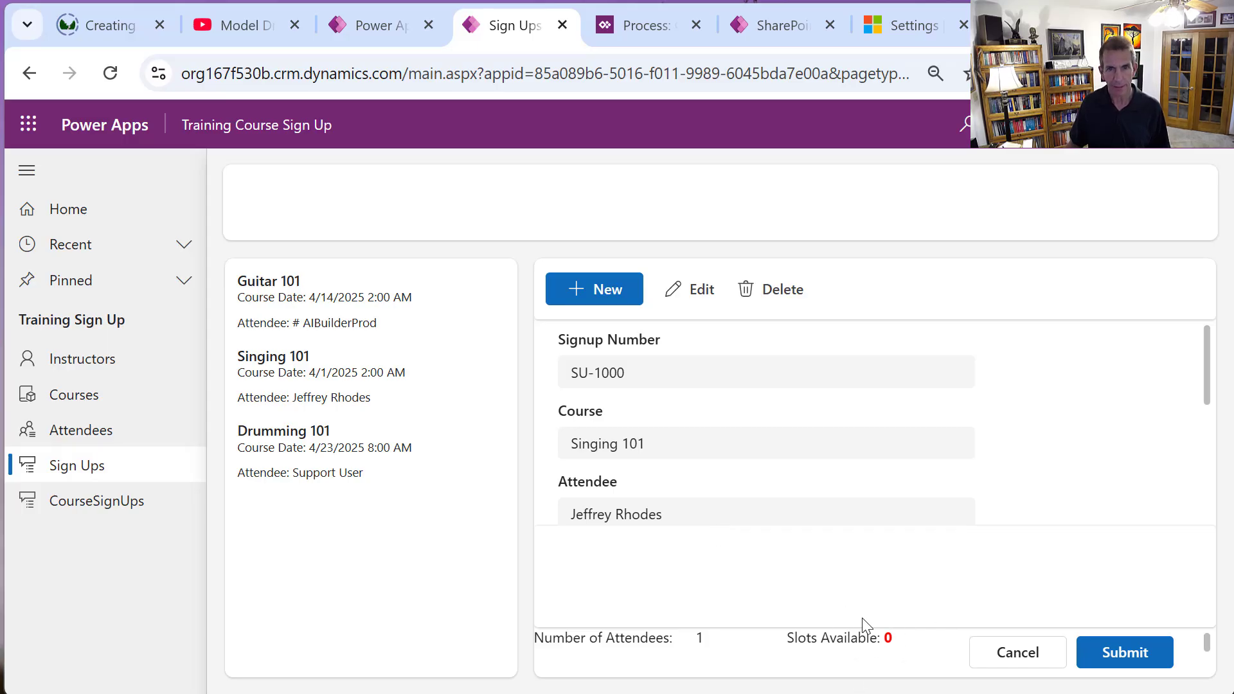
# Try changing the sign-up's attendee to # AIBuilderProd, then cancel the change.
pyautogui.click(701, 299)
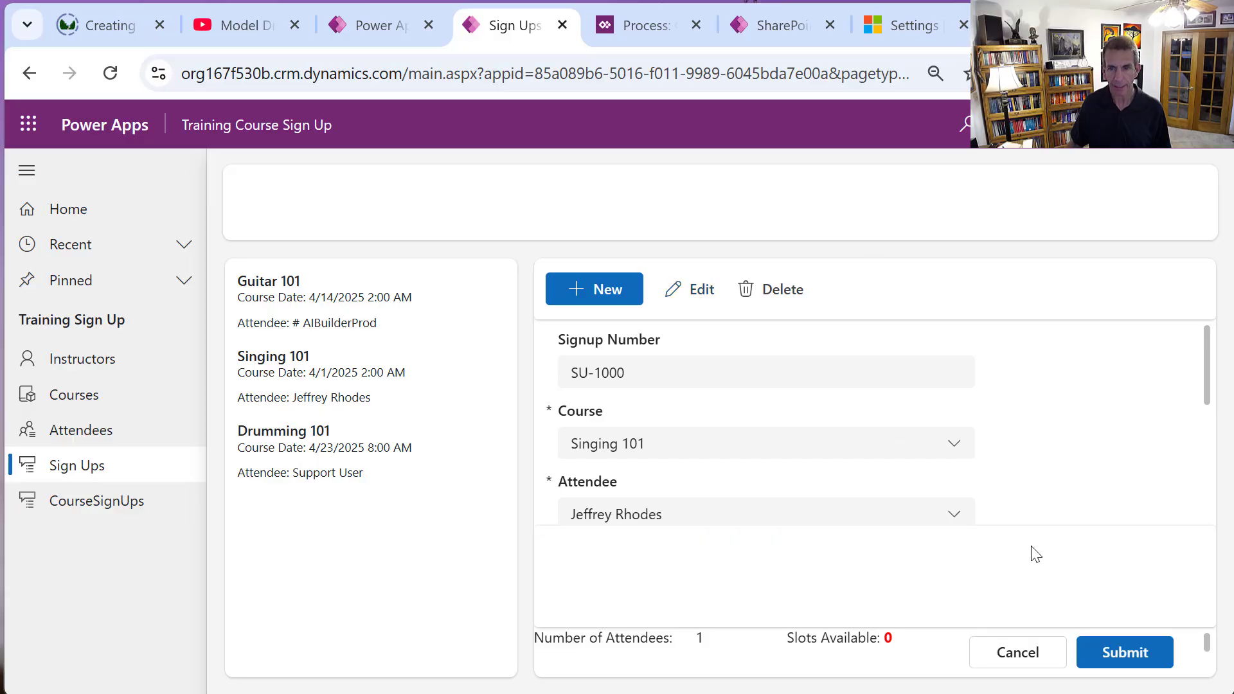
pyautogui.click(947, 511)
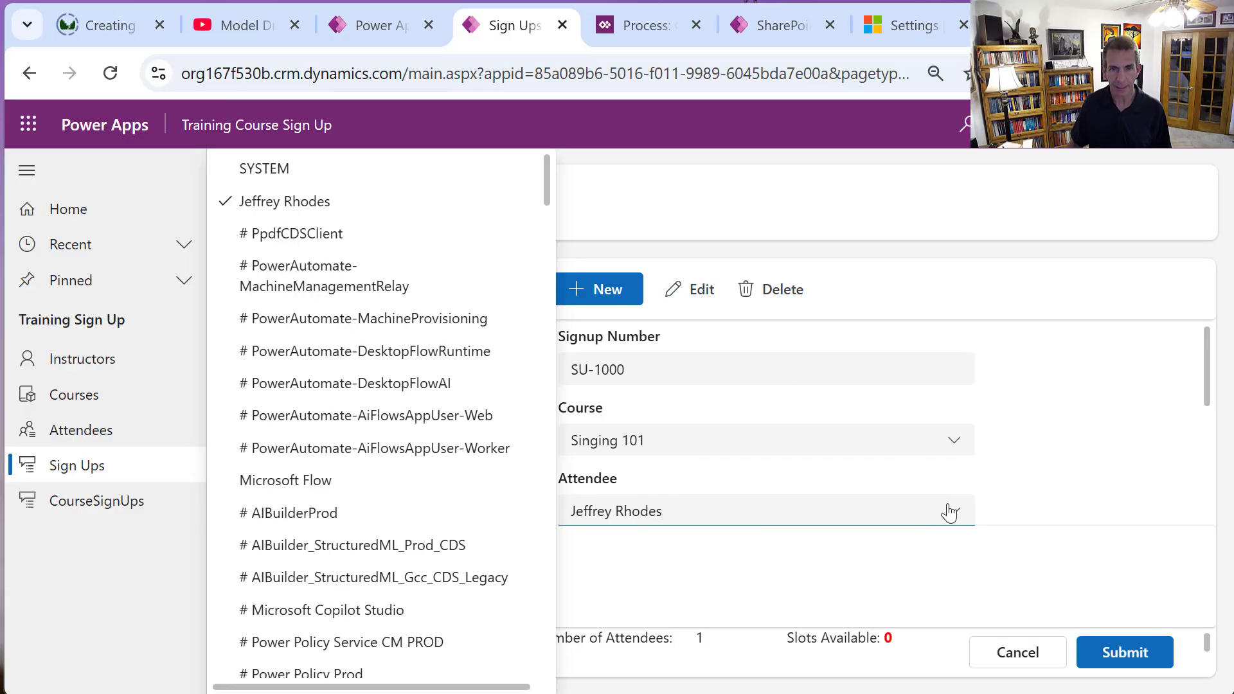
pyautogui.click(325, 513)
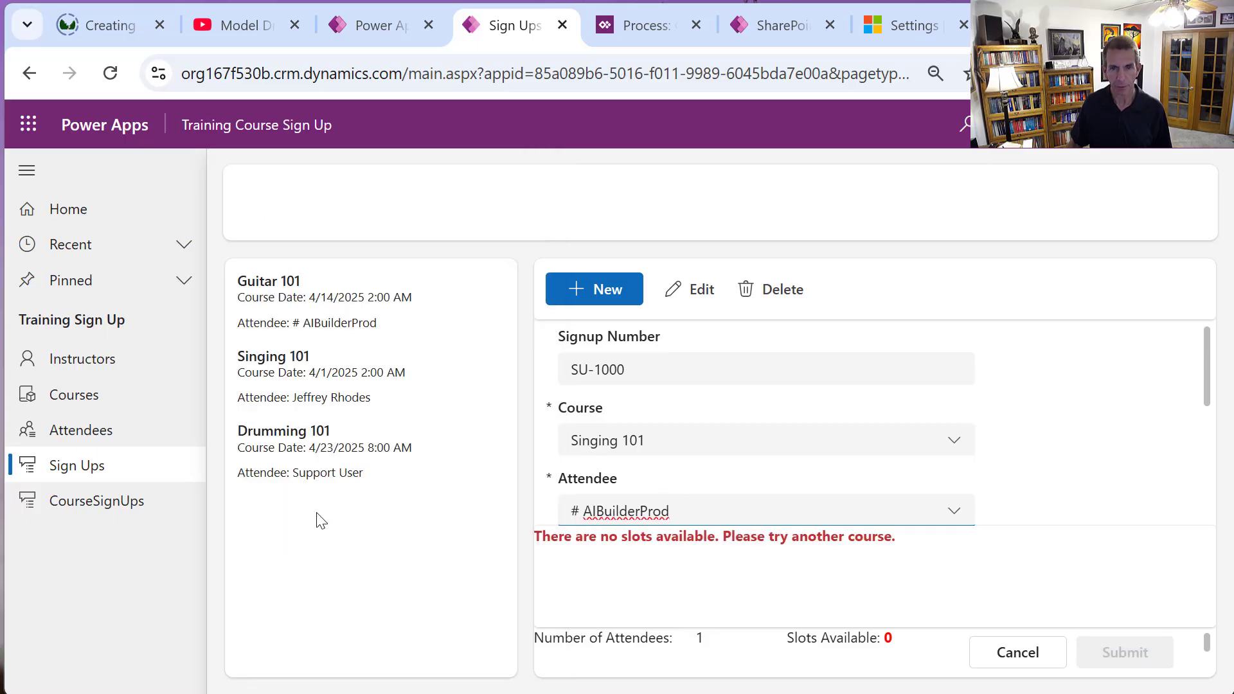
pyautogui.click(997, 651)
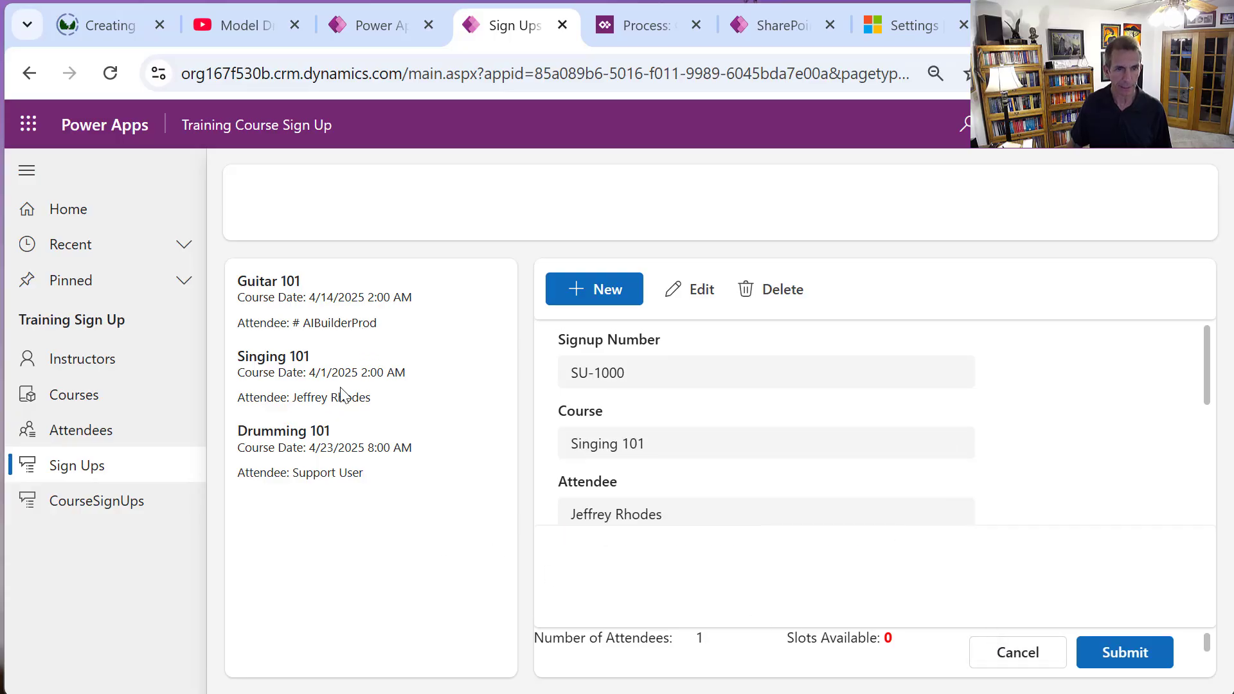
# Start a new Singing 101 sign-up for the same attendee, then view the CourseSignUps list.
pyautogui.click(622, 297)
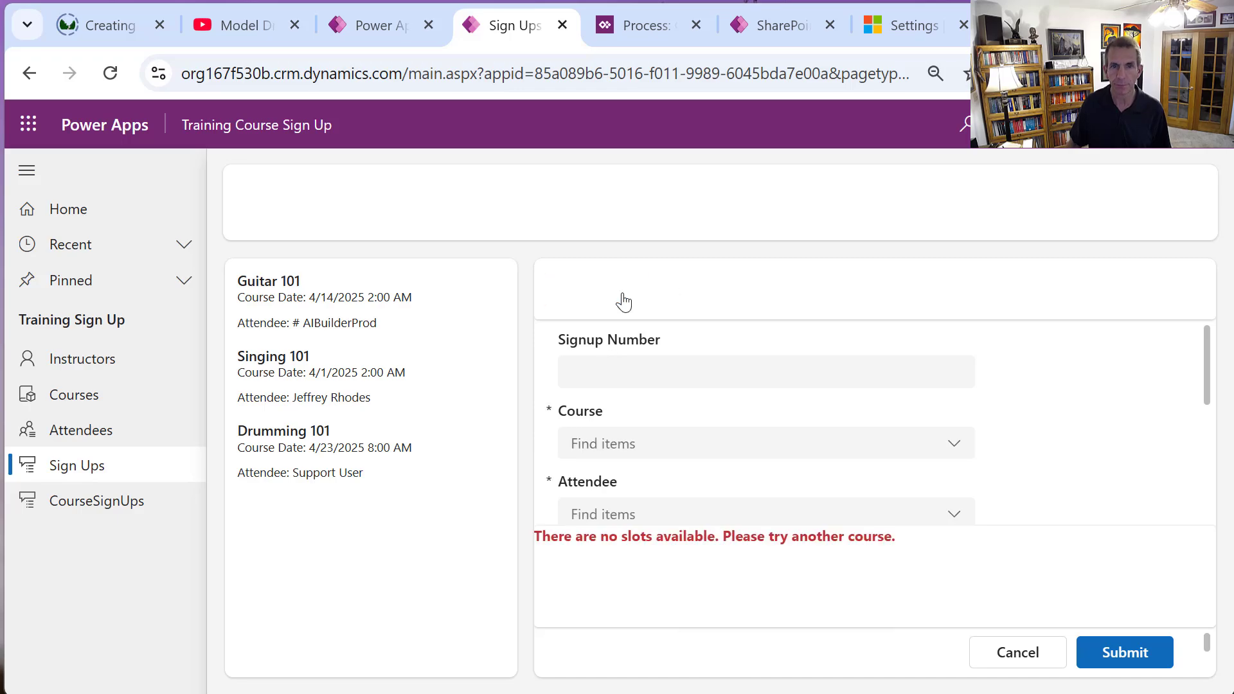
pyautogui.click(893, 449)
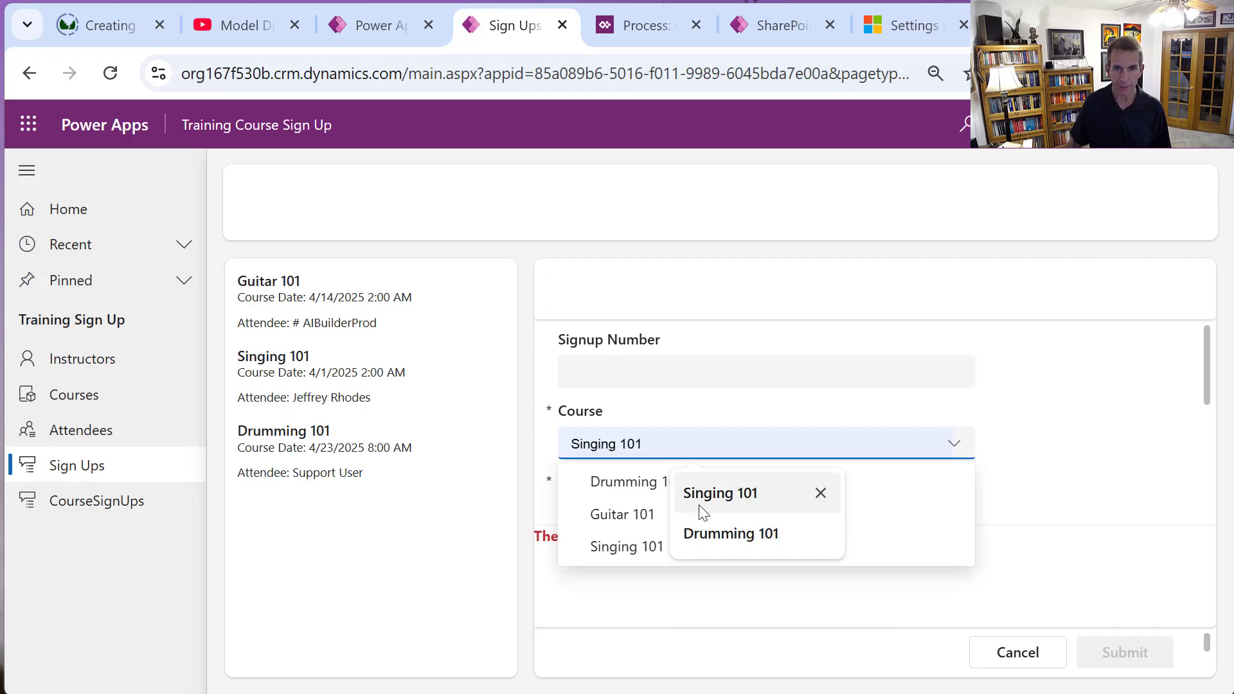
pyautogui.click(610, 546)
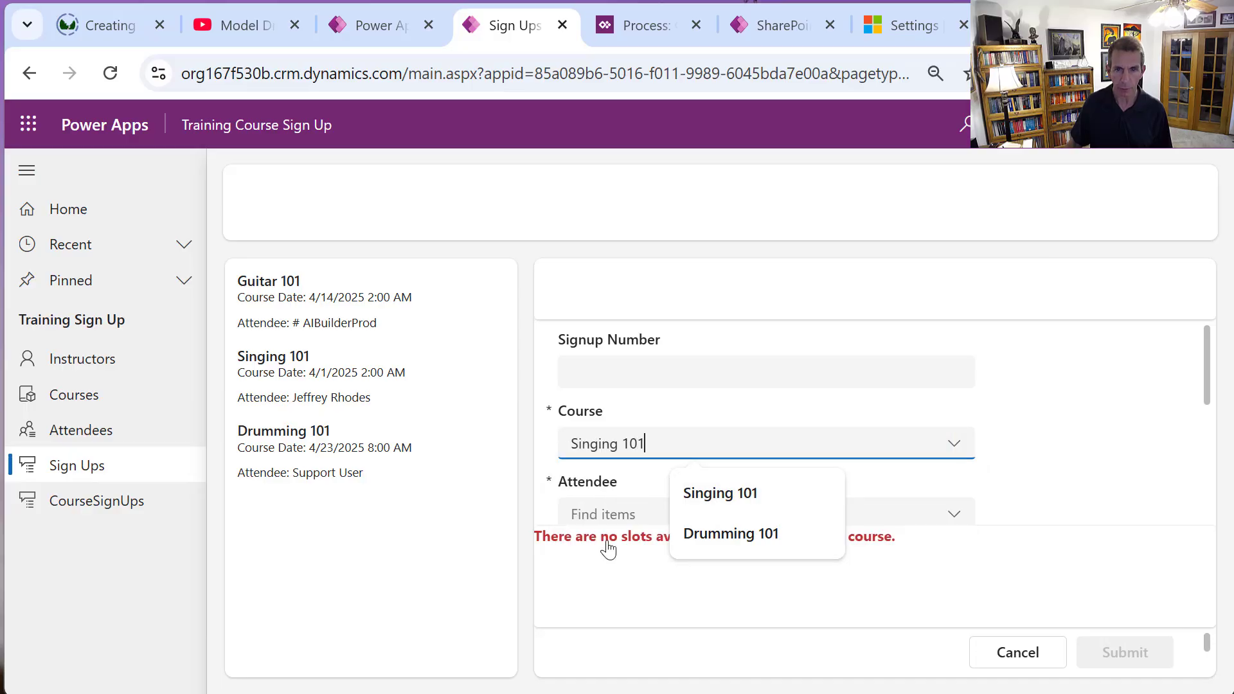
pyautogui.click(956, 521)
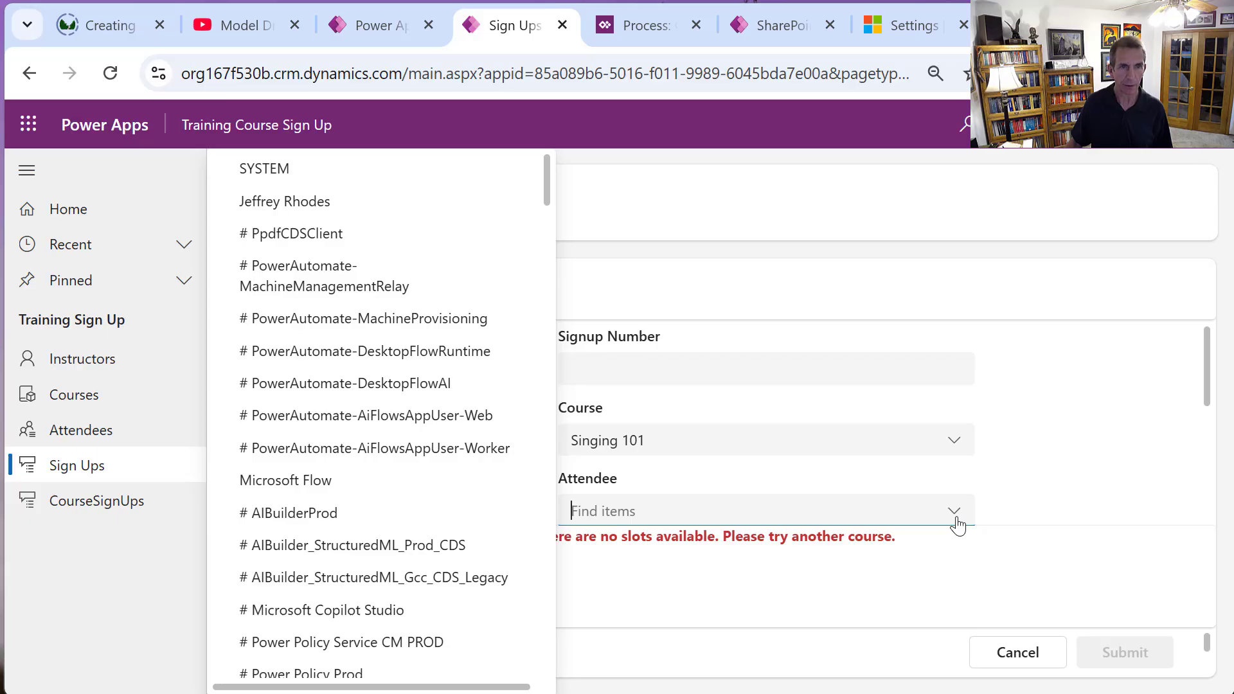
pyautogui.click(325, 195)
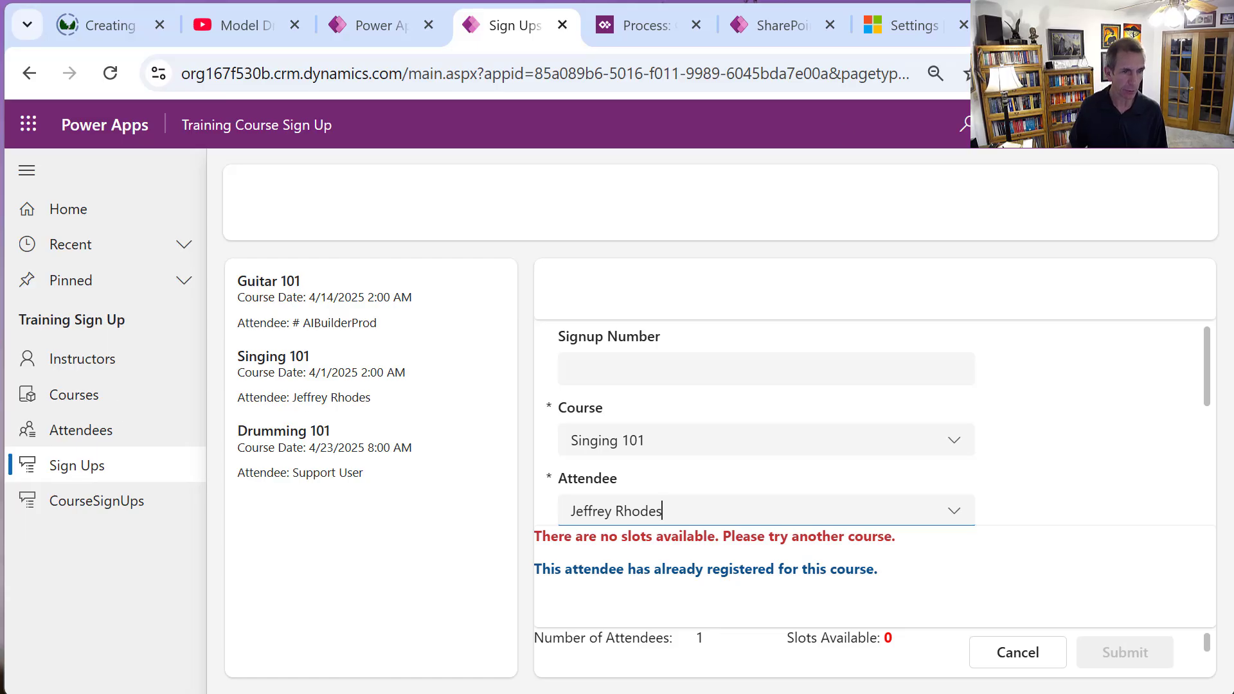
pyautogui.click(76, 507)
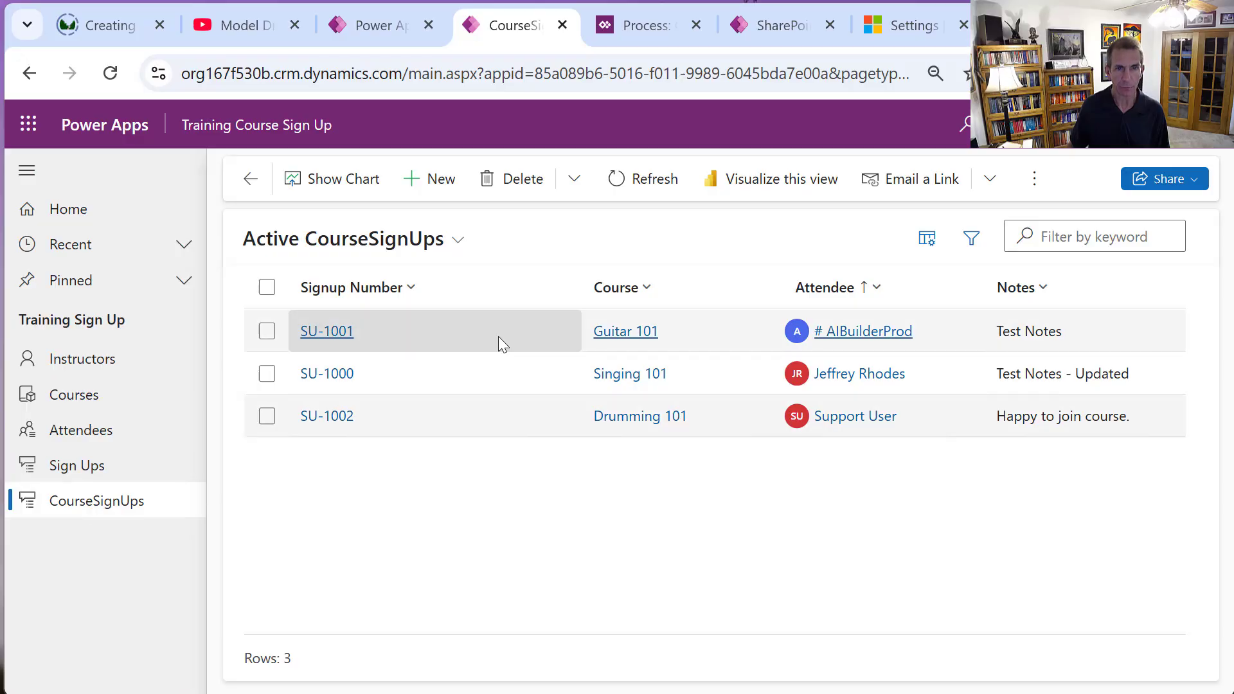
pyautogui.click(267, 332)
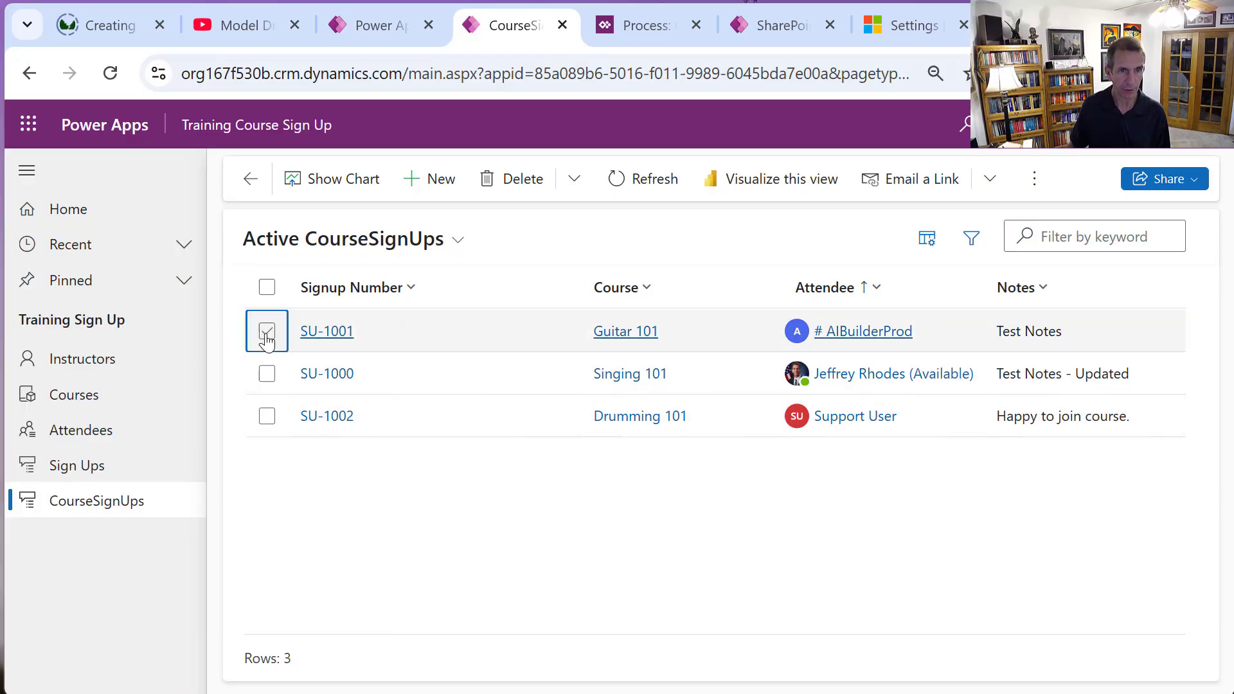
pyautogui.click(450, 295)
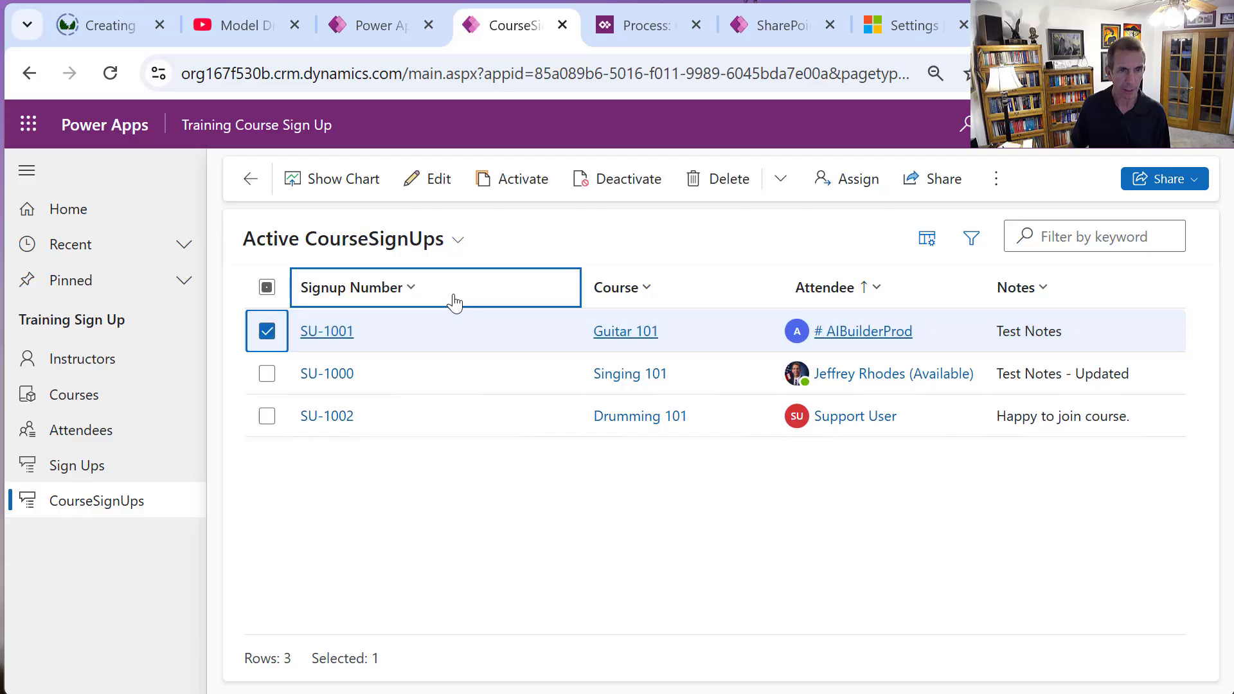
pyautogui.click(445, 313)
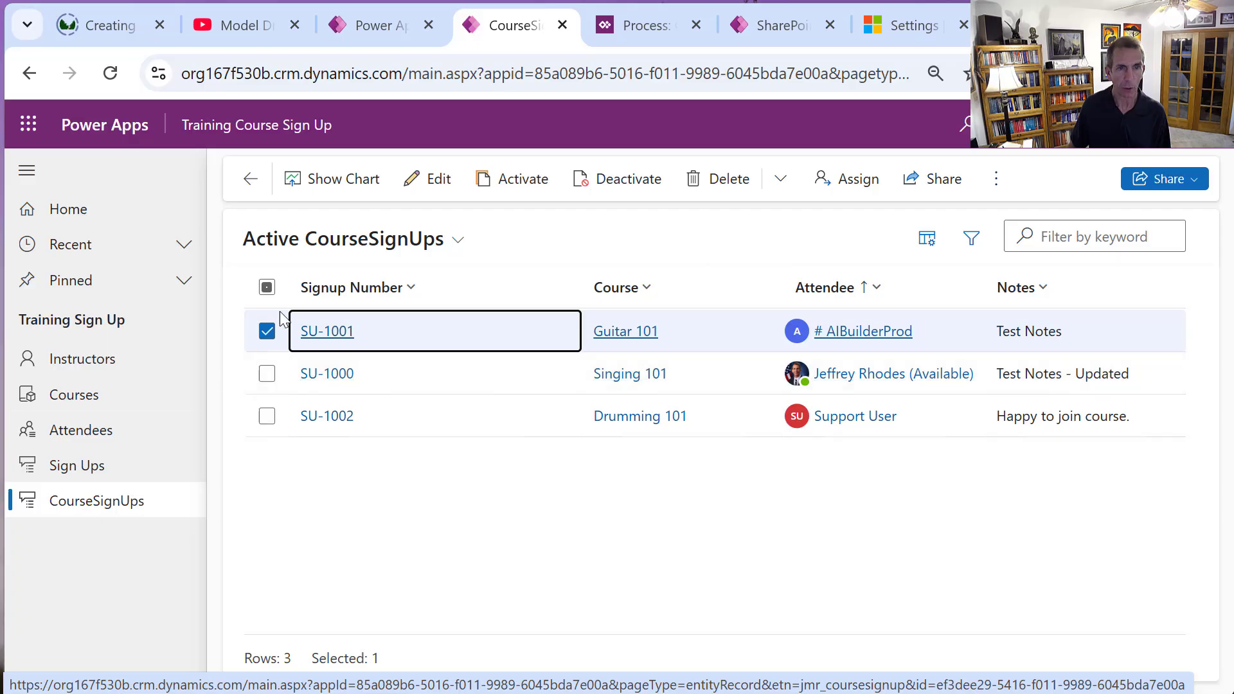
pyautogui.press('Up')
pyautogui.press('Right')
pyautogui.press('Right')
pyautogui.press('Right')
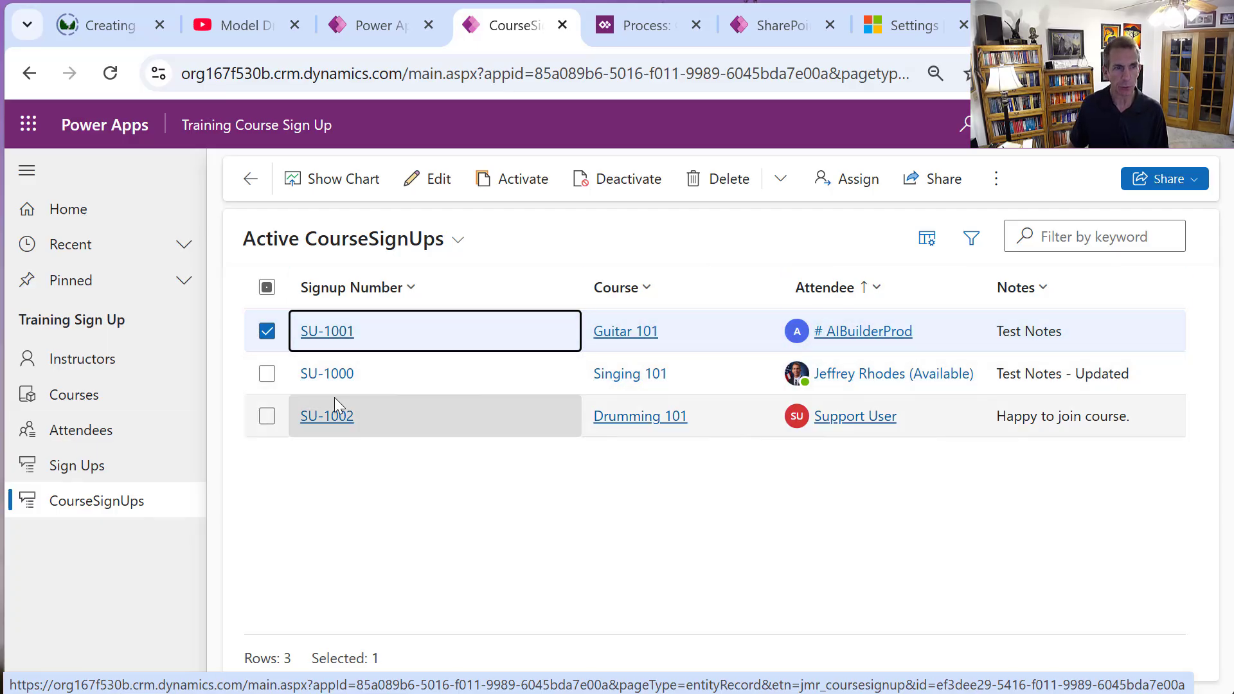
pyautogui.click(99, 404)
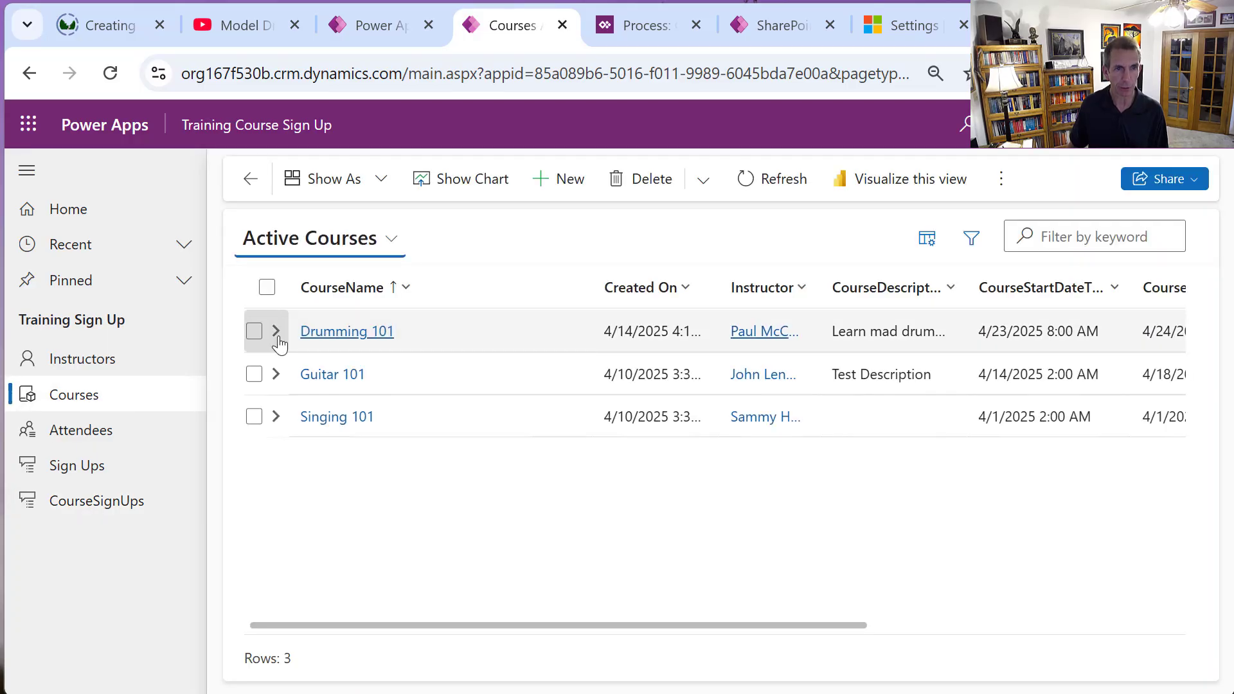
pyautogui.click(276, 332)
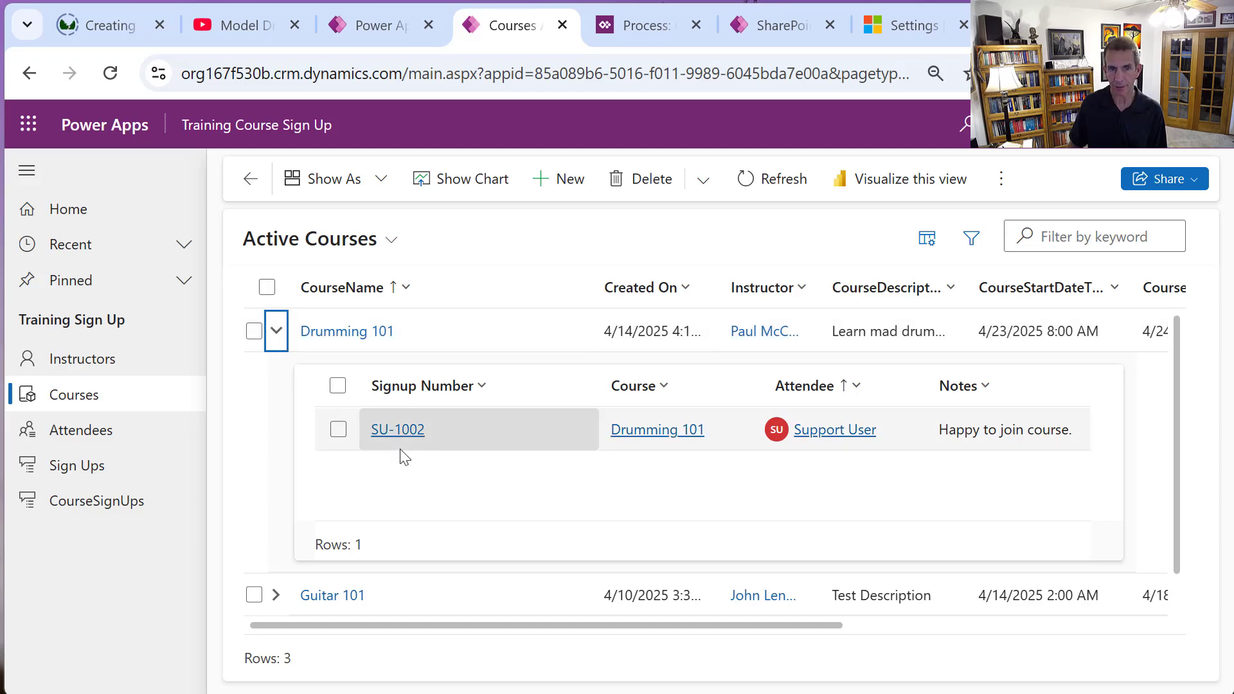
pyautogui.click(278, 331)
pyautogui.click(277, 379)
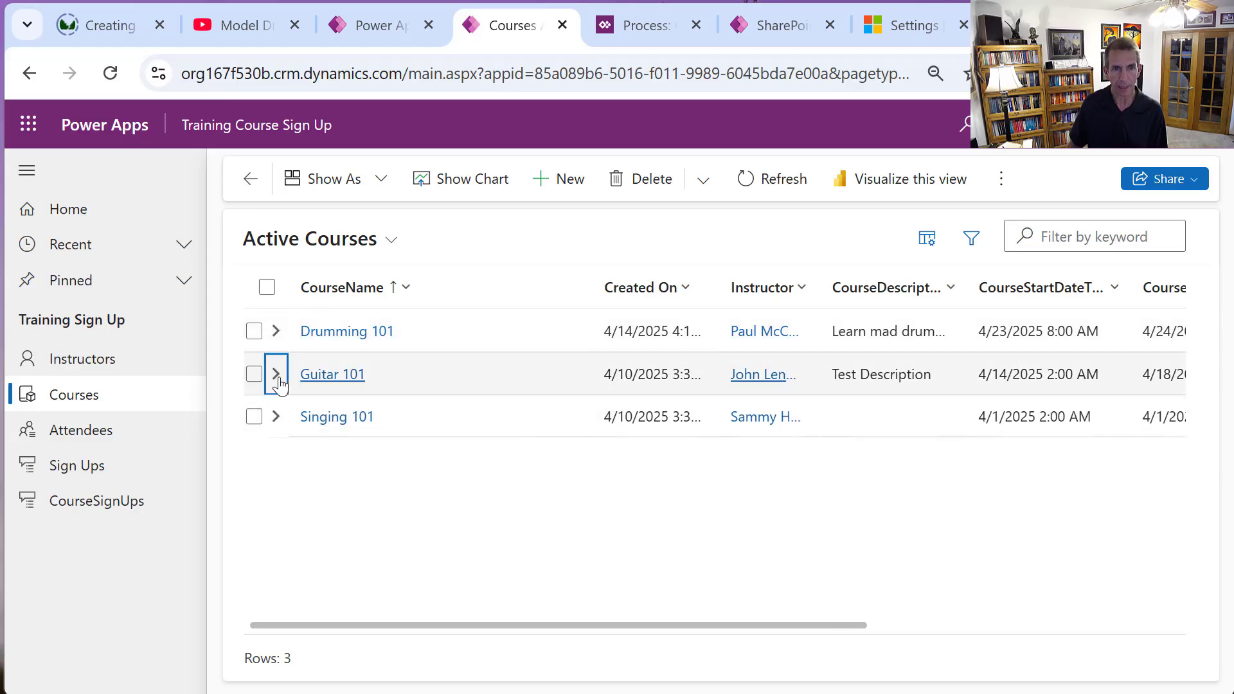
pyautogui.click(277, 377)
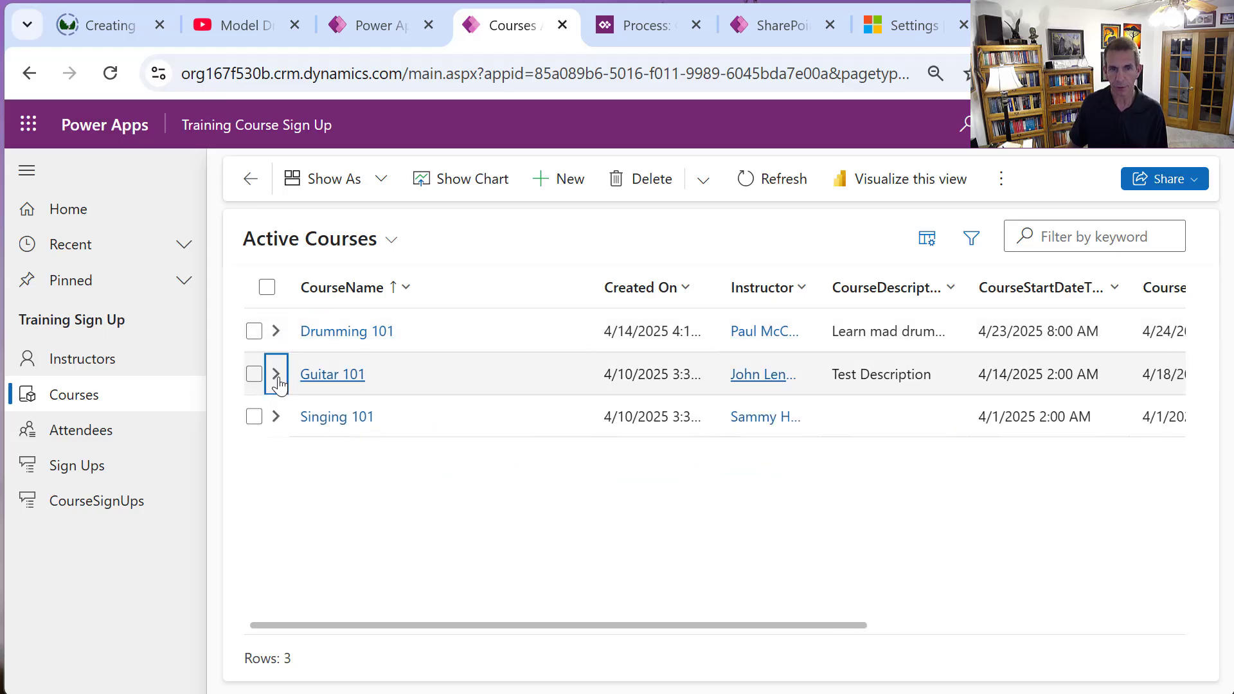
pyautogui.click(275, 417)
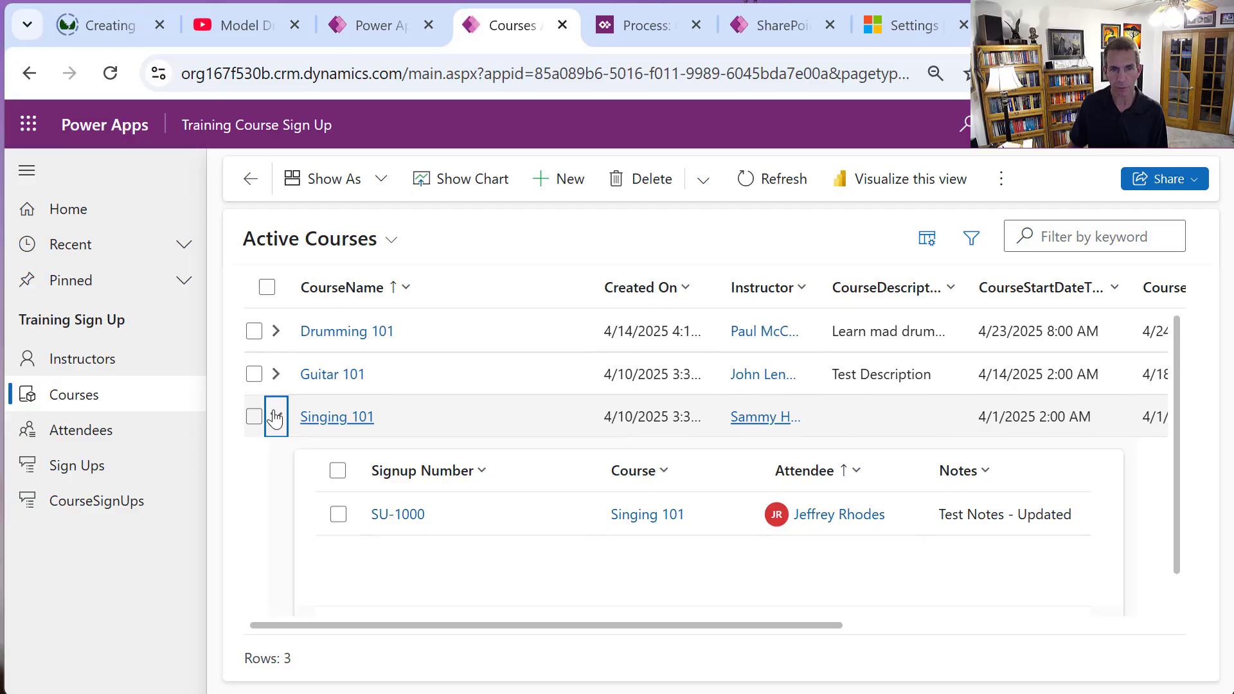
pyautogui.click(276, 417)
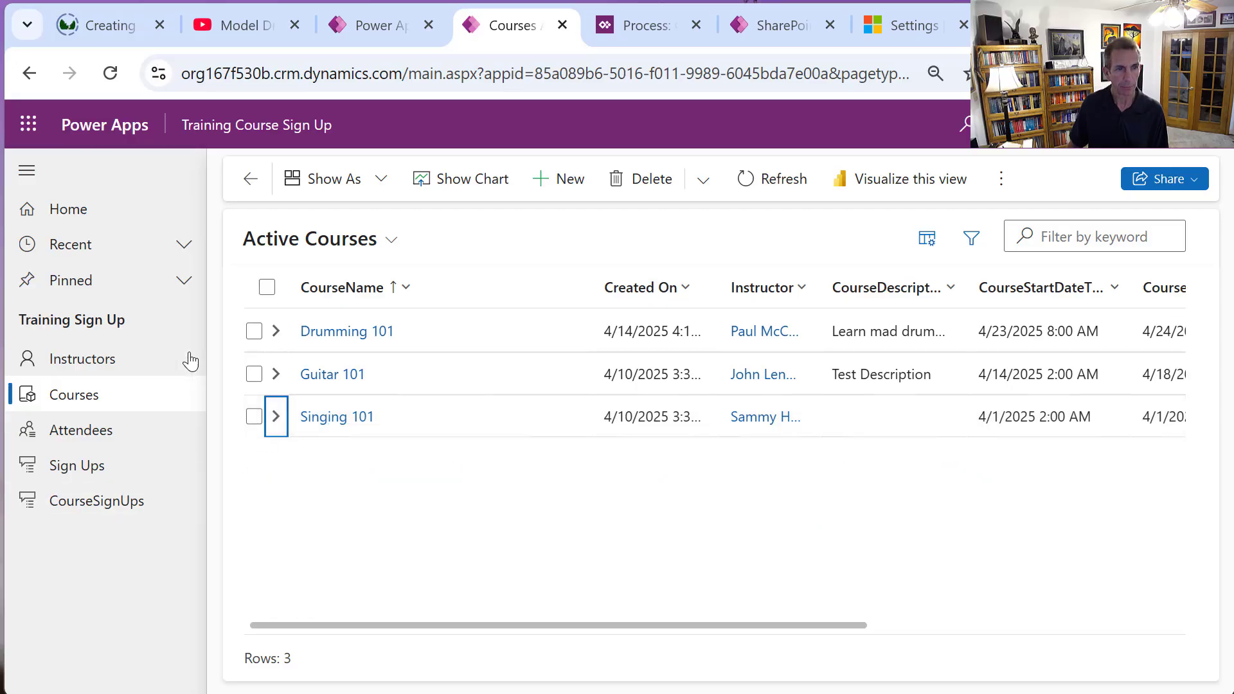
pyautogui.click(75, 509)
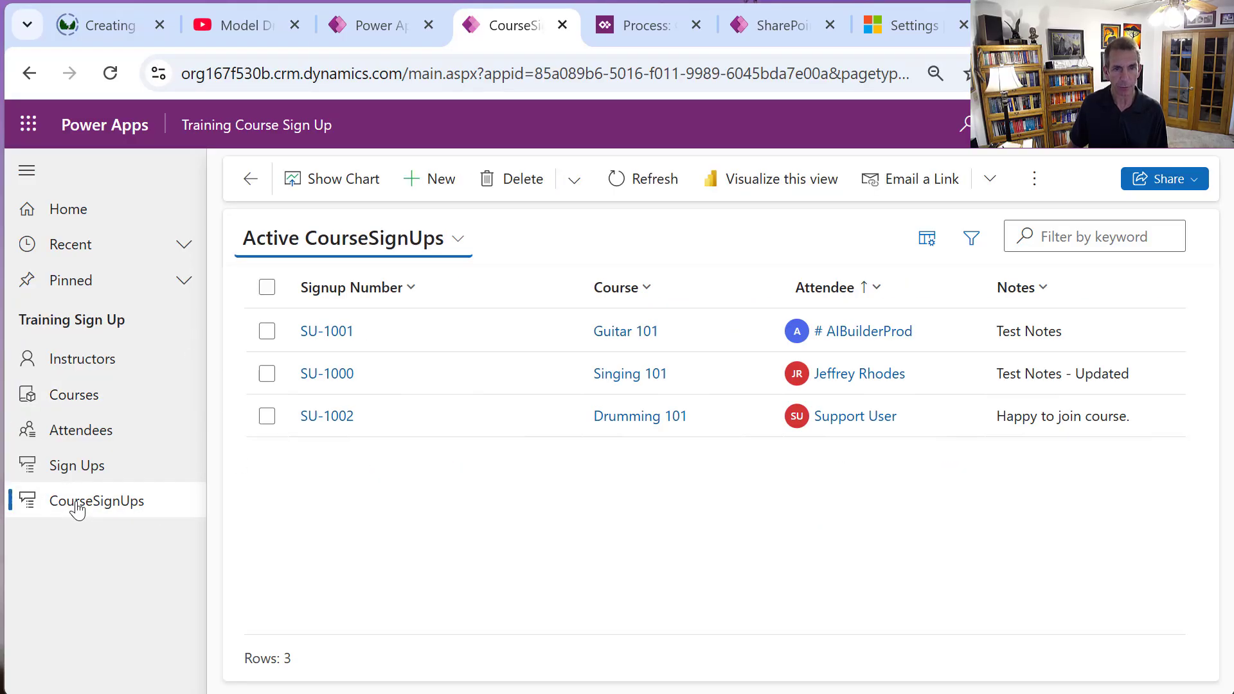
# Start a new CourseSignUp record and review its empty Signup Number, Course, Notes and Attendee fields.
pyautogui.click(429, 177)
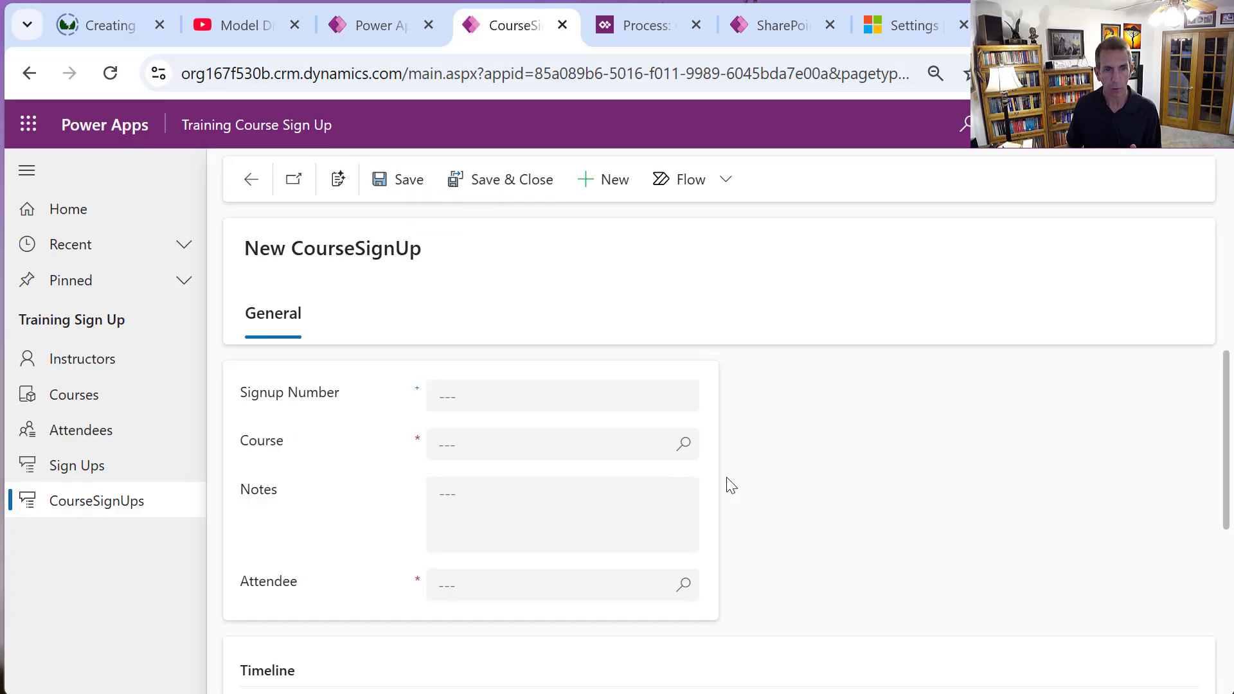
pyautogui.scroll(-3, 557, 469)
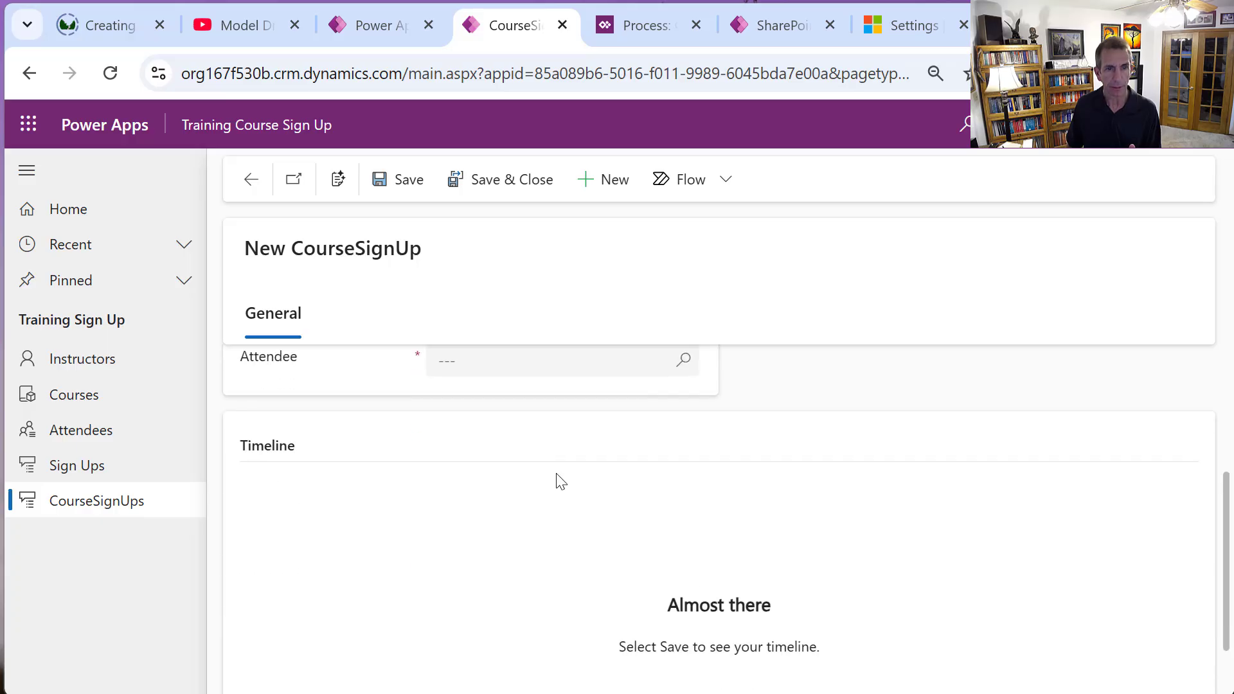
pyautogui.scroll(-1, 557, 478)
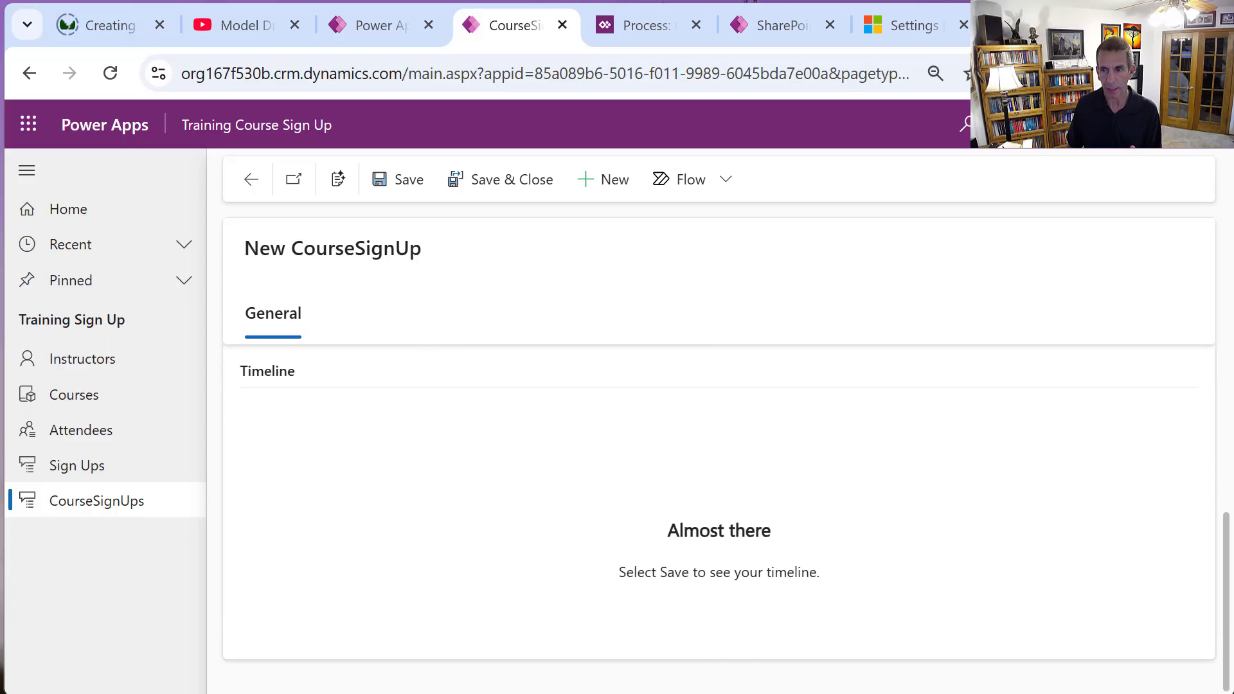
pyautogui.scroll(4, 726, 518)
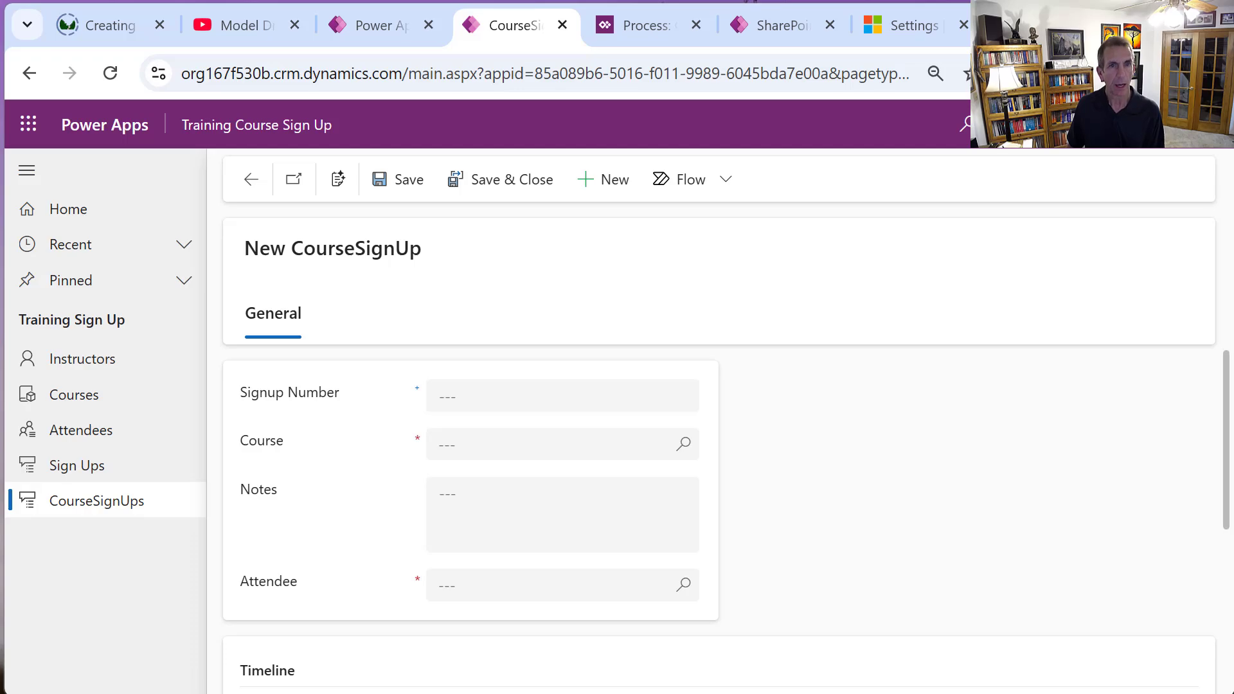